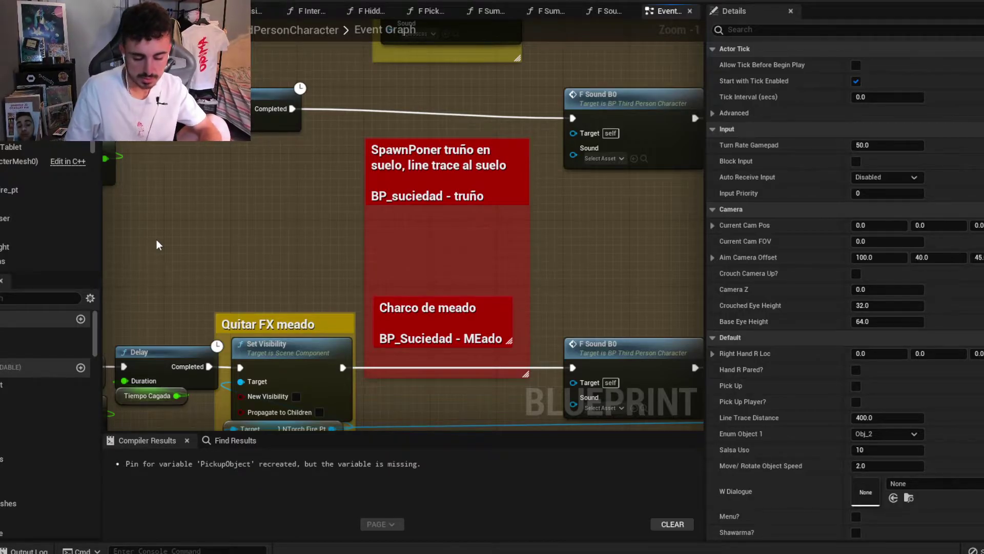
# Look over the event graph, then start a play-in-editor session with Alt+P.
pyautogui.scroll(-5, 267, 225)
pyautogui.moveTo(290, 244); pyautogui.dragTo(338, 226, button='right')
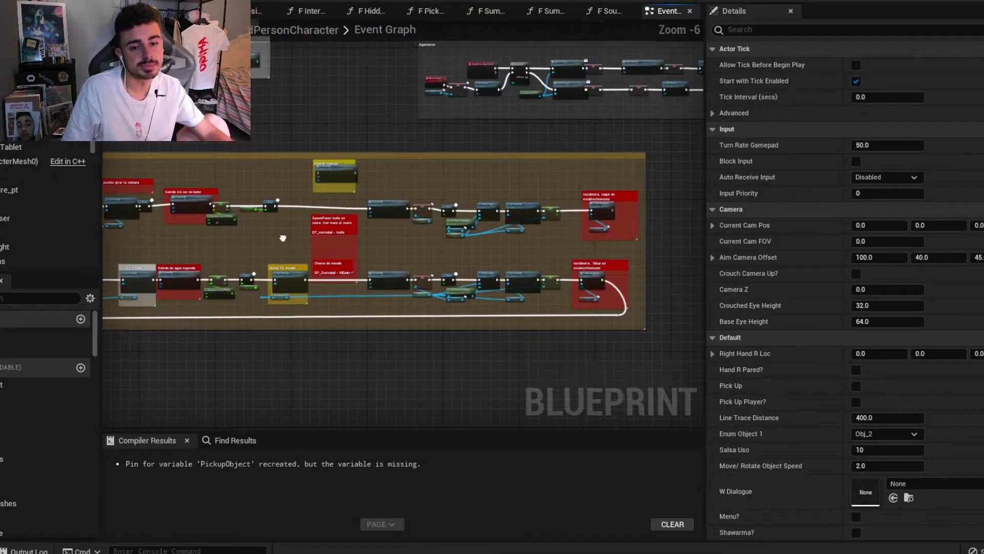
pyautogui.scroll(6, 632, 208)
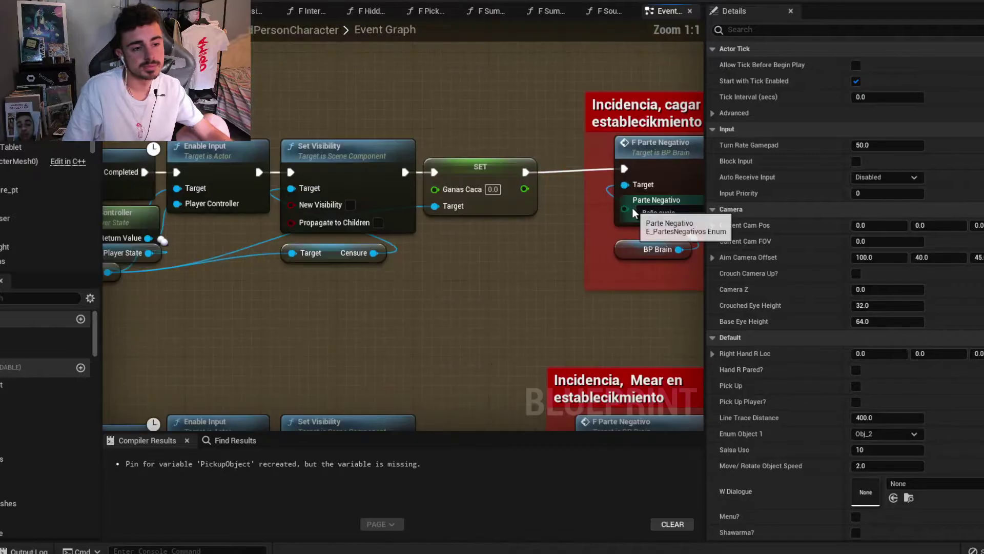
pyautogui.moveTo(517, 204); pyautogui.dragTo(352, 226, button='right')
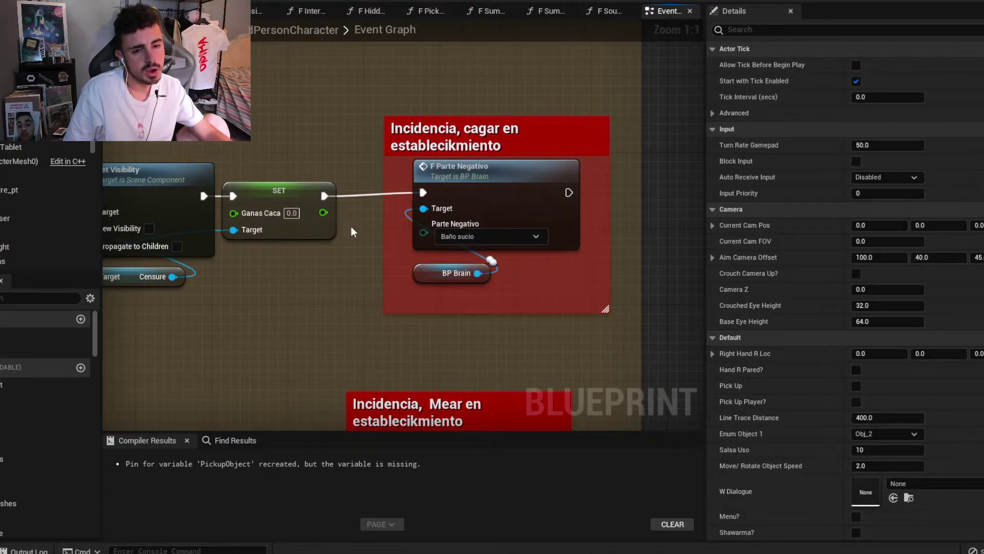
pyautogui.scroll(-6, 352, 226)
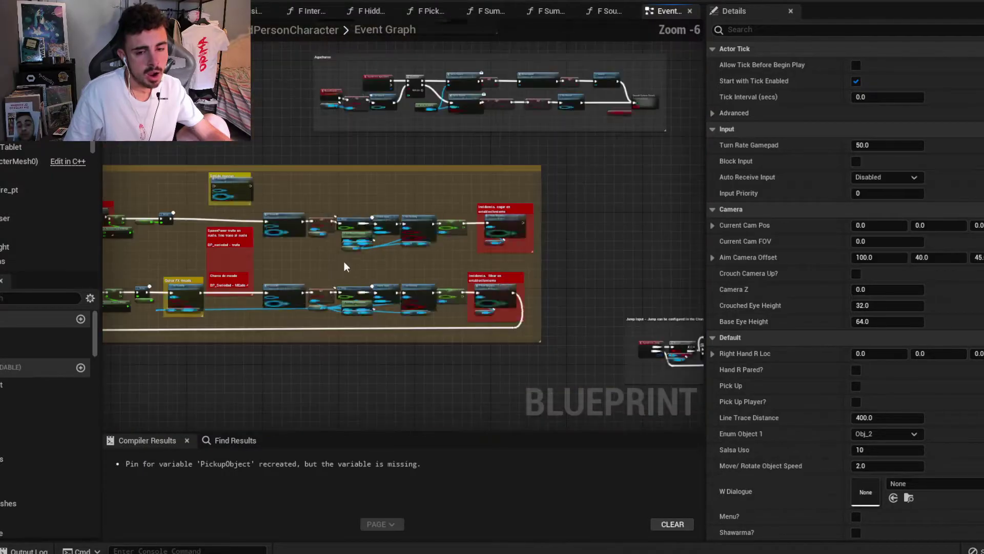
pyautogui.moveTo(343, 266); pyautogui.dragTo(436, 255, button='right')
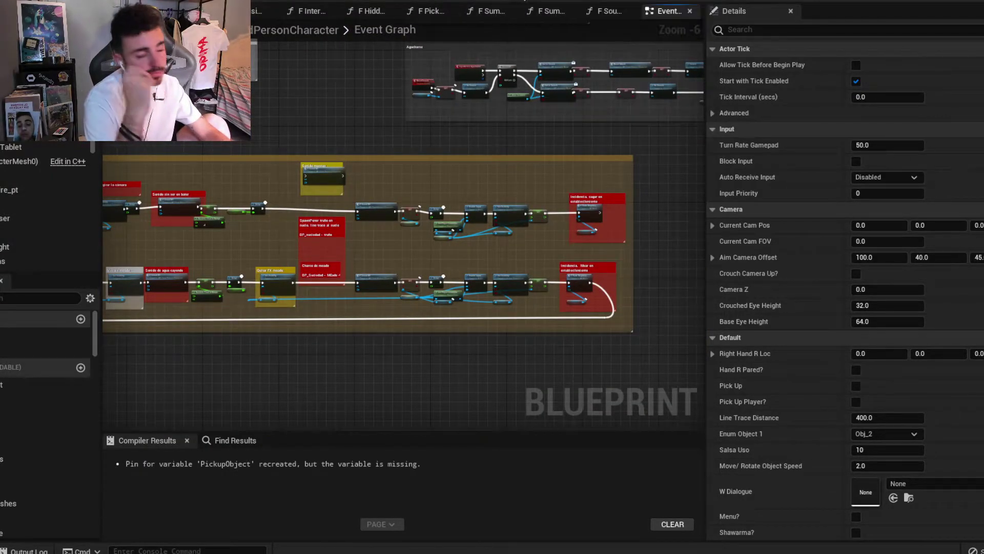
pyautogui.hotkey('alt', 'p')
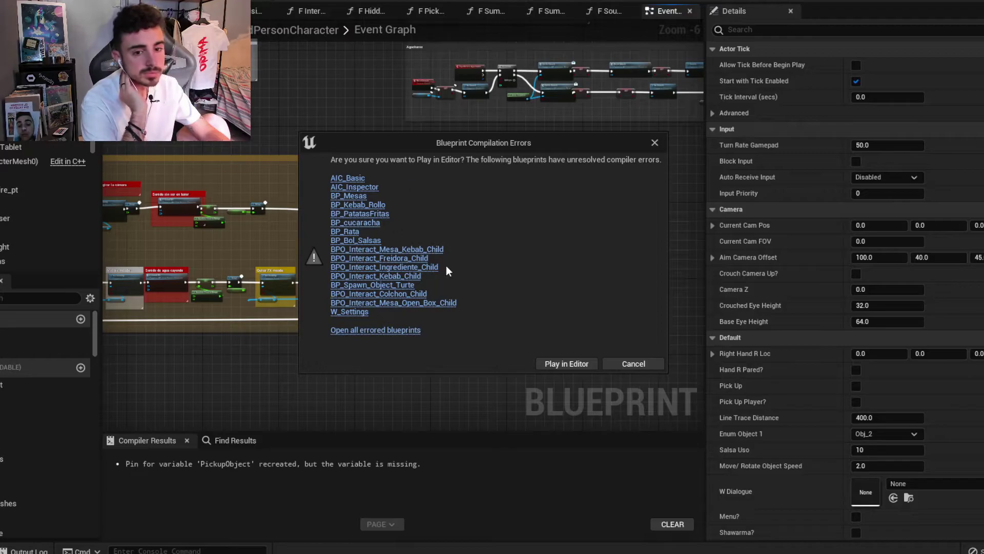
# Play despite compile errors, switch to item 4, pull out the radio, walk toward the toilet, then stop.
pyautogui.click(547, 361)
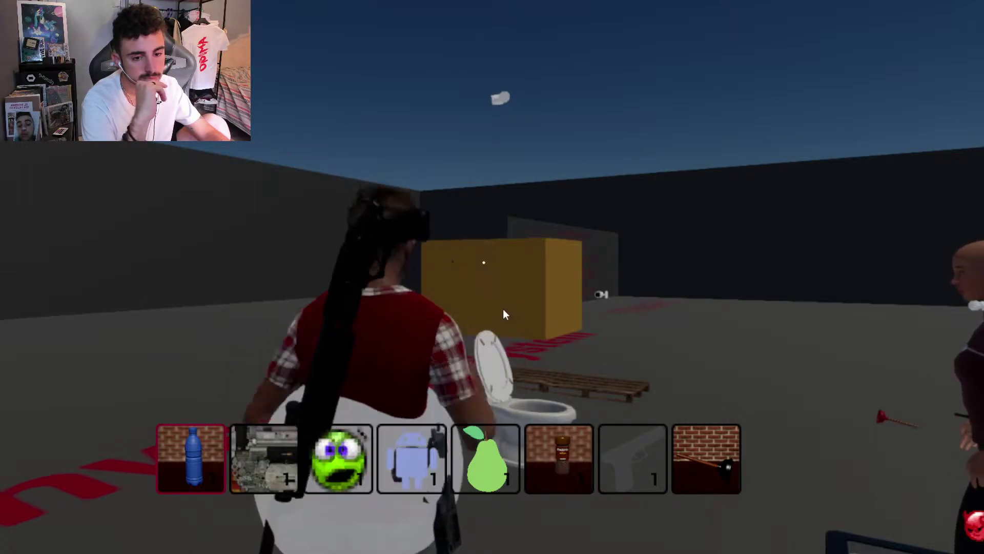
pyautogui.press('4')
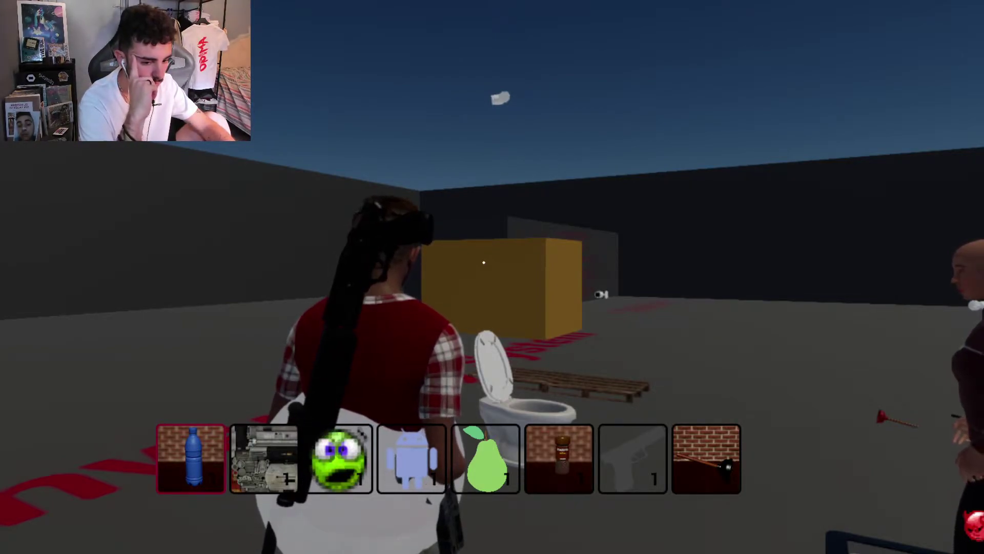
pyautogui.press('v')
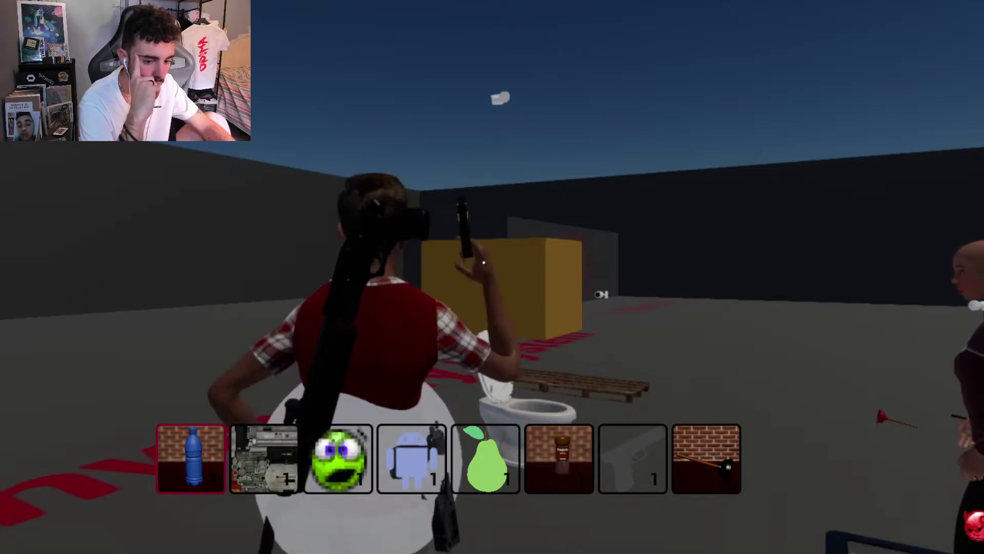
pyautogui.press('w')
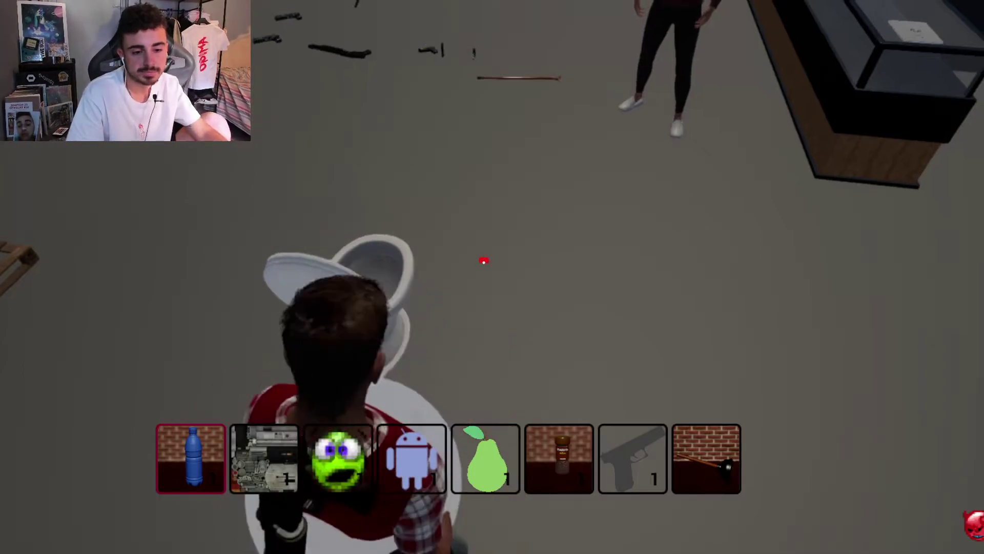
pyautogui.press('Escape')
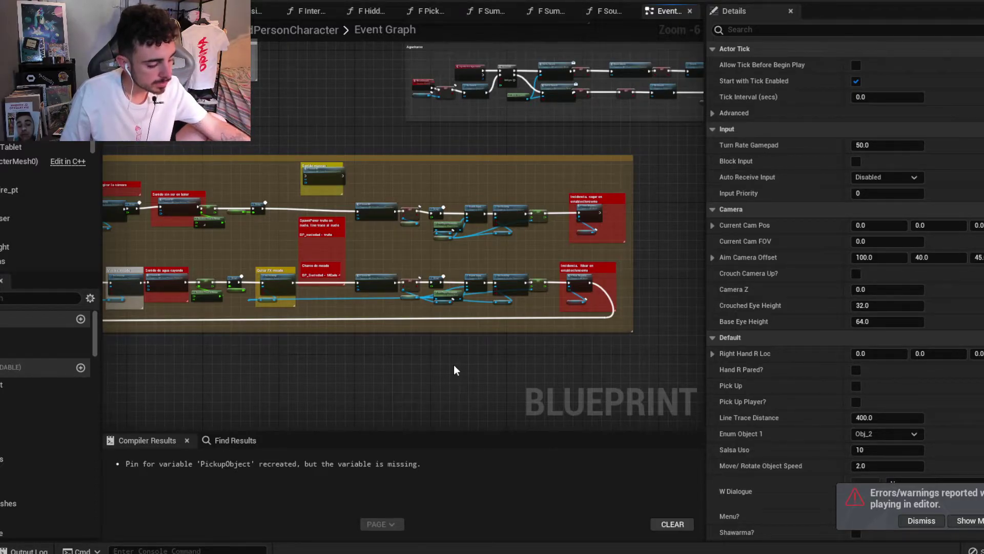
# Nudge the event graph view and switch to the Google Docs design notes.
pyautogui.moveTo(294, 106)
pyautogui.mouseDown(button='right')
pyautogui.moveTo(341, 69)
pyautogui.moveTo(401, 84)
pyautogui.mouseUp(button='right')
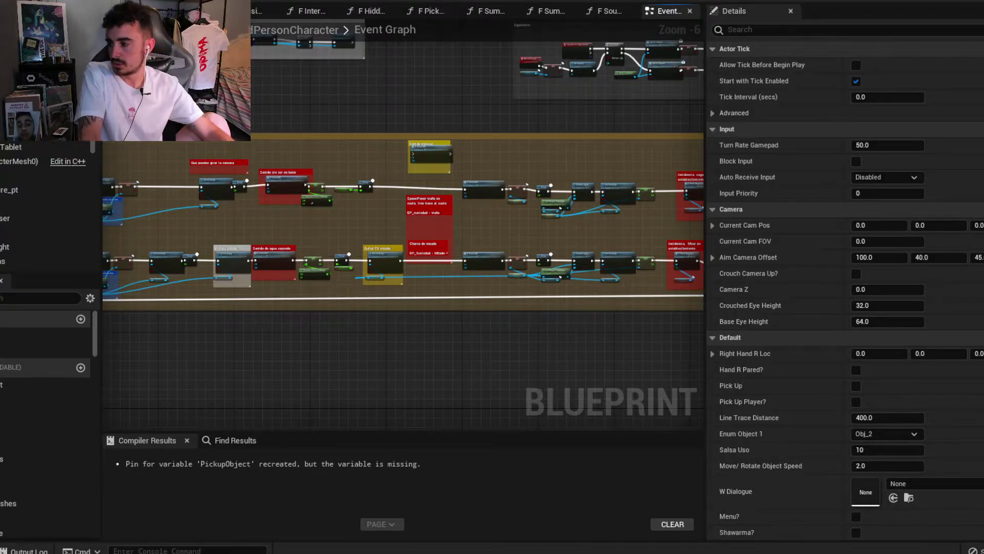
pyautogui.hotkey('alt', 'Tab')
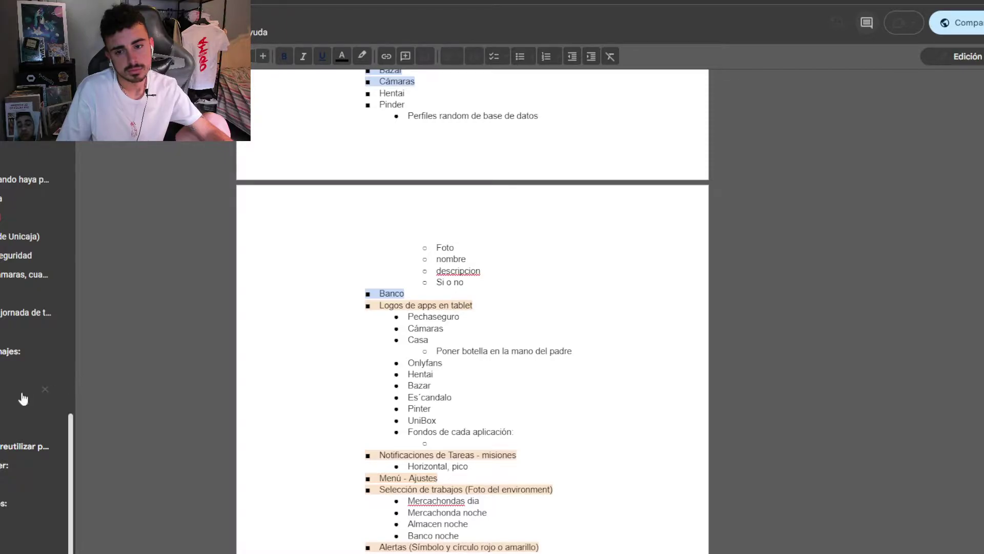
# Add an empty sub-bullet after the 'barra de caca o pipi' note under Ganas de Cagar - Mear.
pyautogui.scroll(3, 22, 395)
pyautogui.scroll(1, 28, 394)
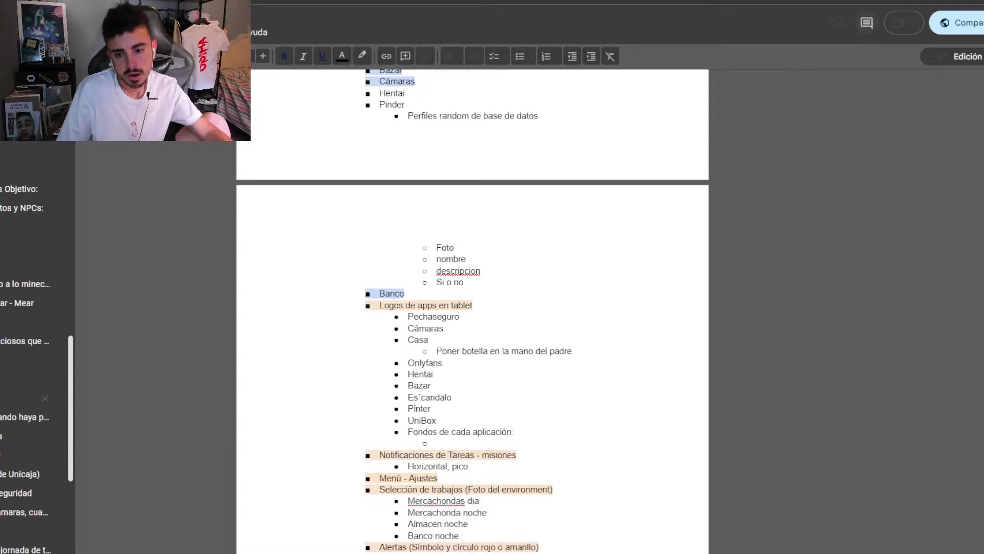
pyautogui.click(21, 302)
pyautogui.scroll(2, 457, 287)
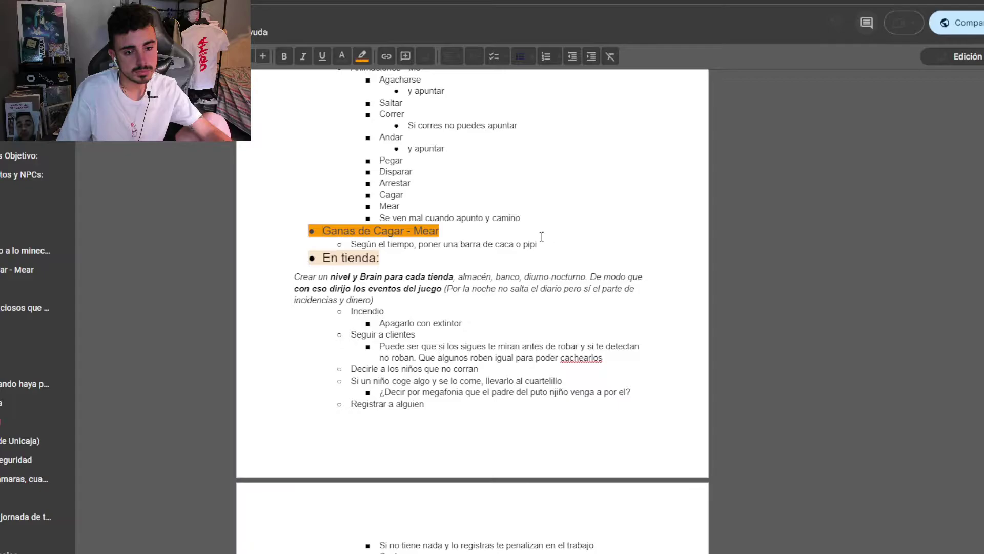
pyautogui.scroll(1, 541, 237)
pyautogui.click(554, 301)
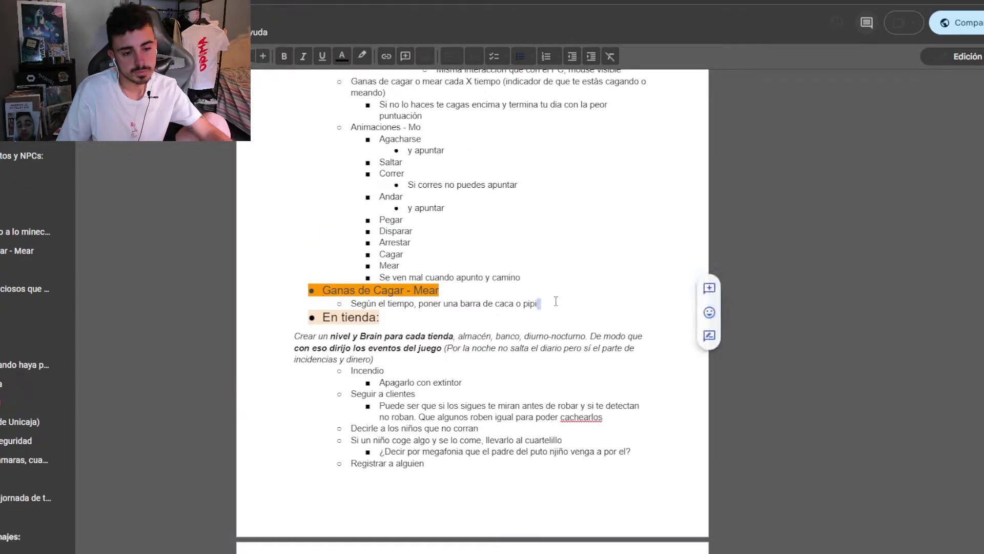
pyautogui.click(560, 303)
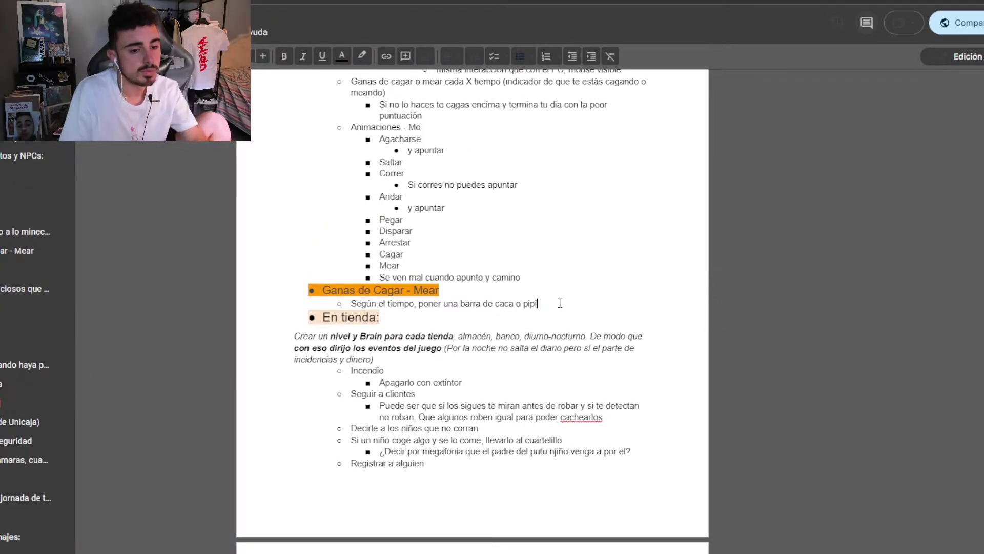
pyautogui.press('Return')
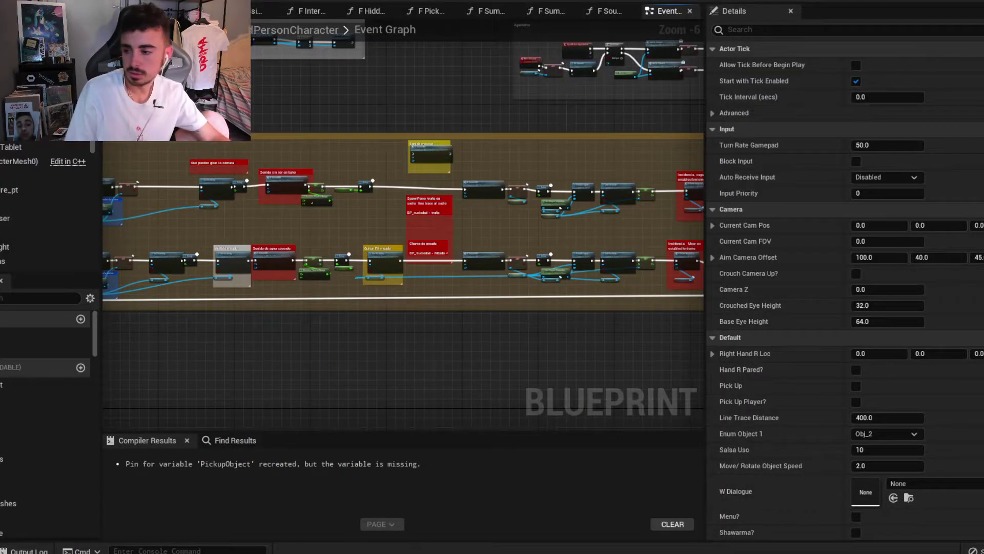
# Zoom around the SpawnPoner truño comment, then return to the Google Docs notes.
pyautogui.scroll(6, 406, 209)
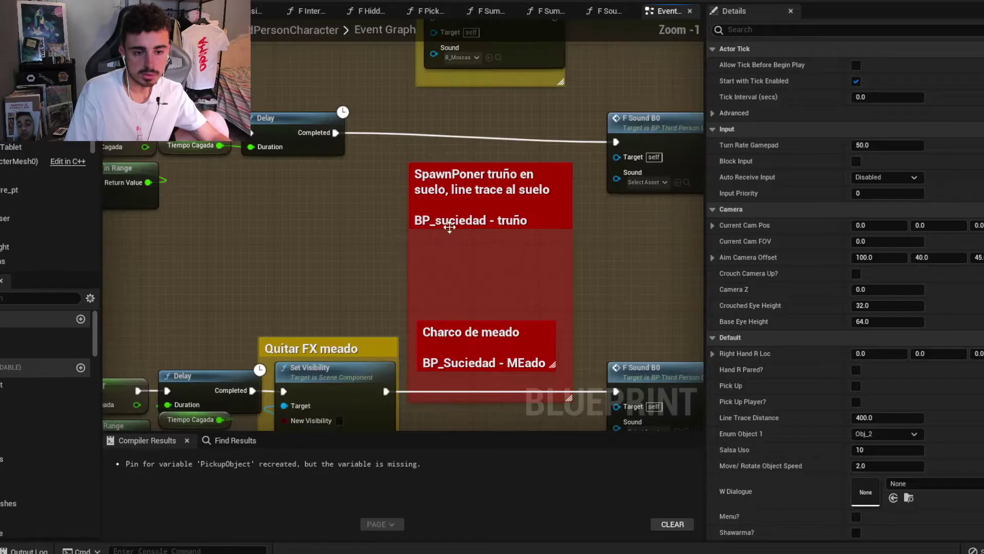
pyautogui.scroll(-4, 482, 257)
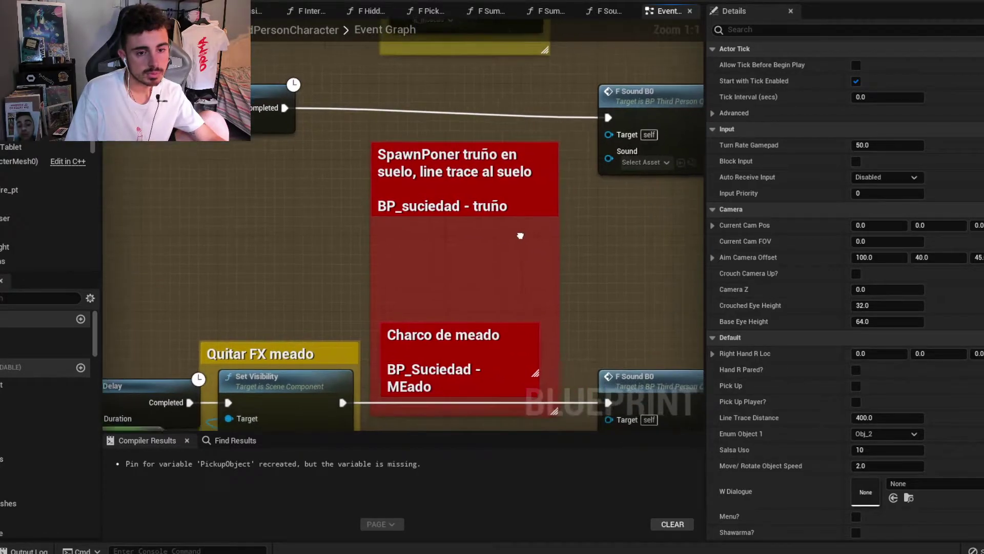
pyautogui.scroll(-1, 490, 277)
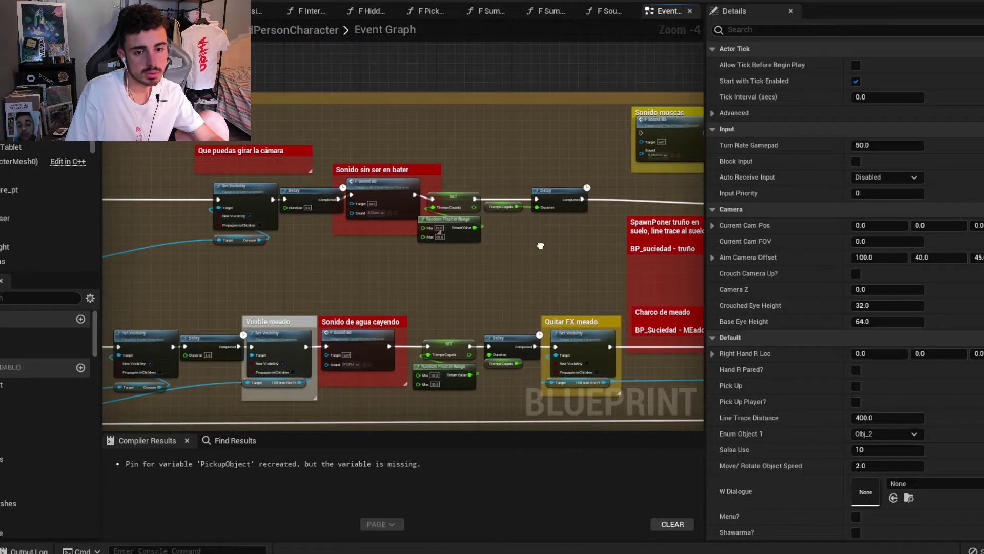
pyautogui.scroll(-1, 527, 249)
pyautogui.scroll(-2, 543, 256)
pyautogui.scroll(1, 543, 253)
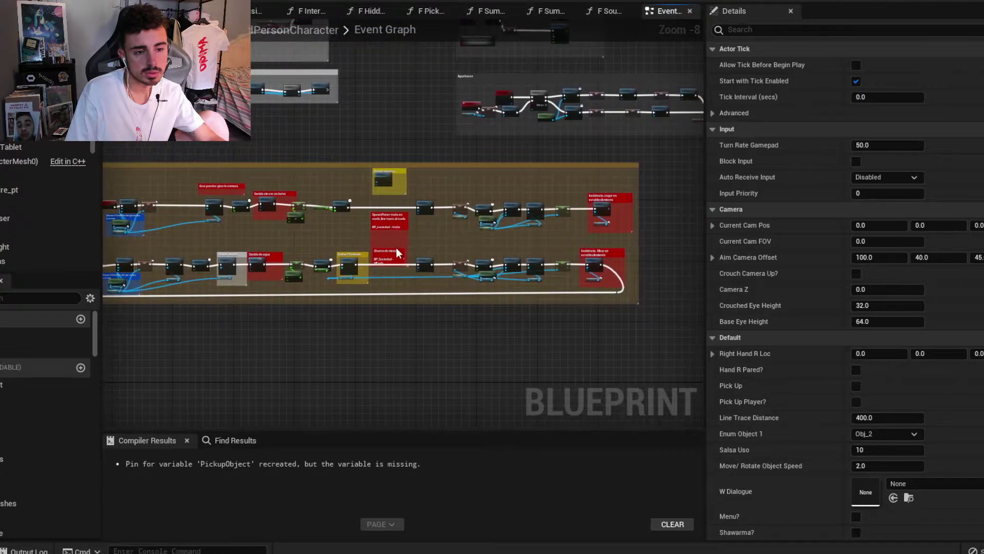
pyautogui.scroll(3, 441, 237)
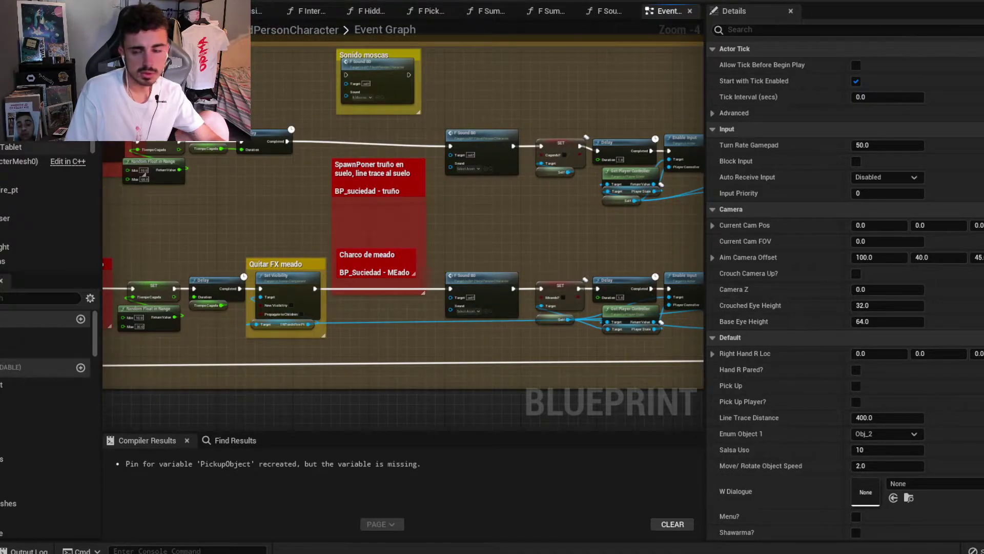
pyautogui.hotkey('alt', 'Tab')
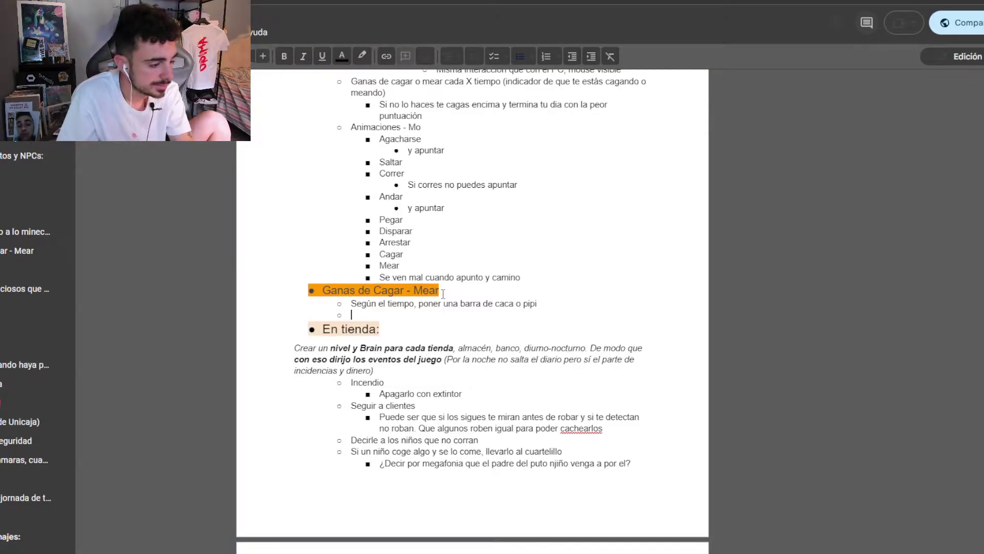
# Add sub-bullets 'Elegir tipo de suciedad con Enum' and 'Como las manchas' under Ganas de Cagar - Mear.
pyautogui.write('Poe')
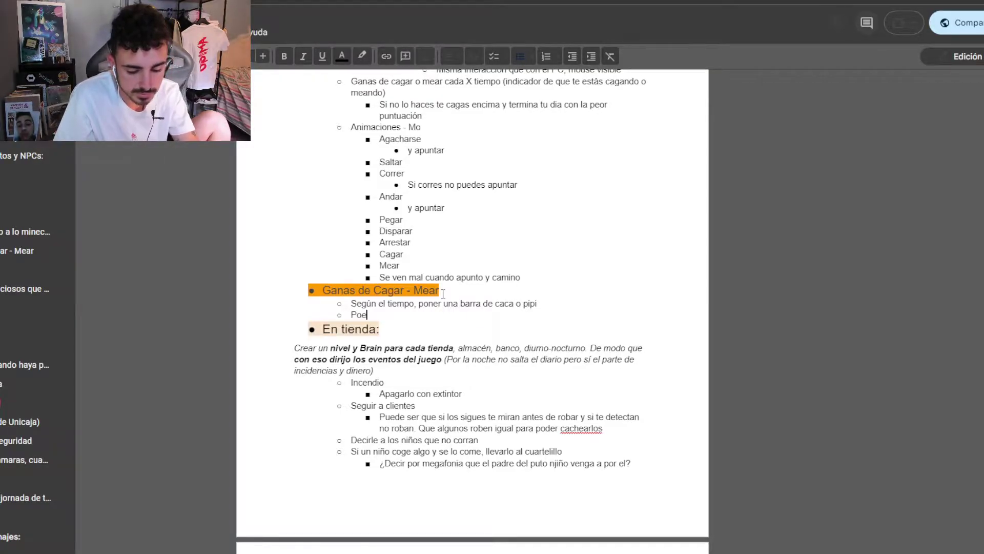
pyautogui.press('BackSpace')
pyautogui.press('BackSpace')
pyautogui.write('Elegir tipo de suciedad con Enum')
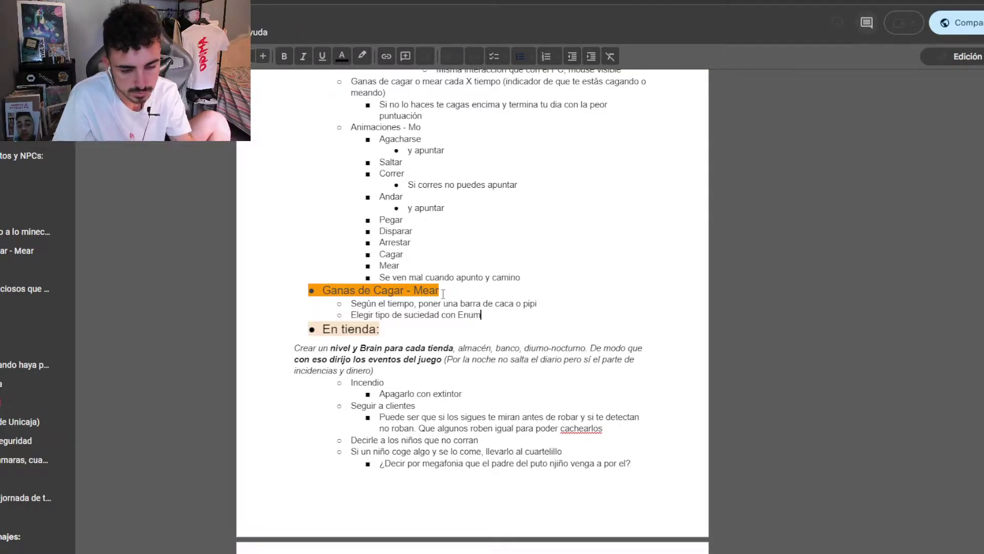
pyautogui.press('Return')
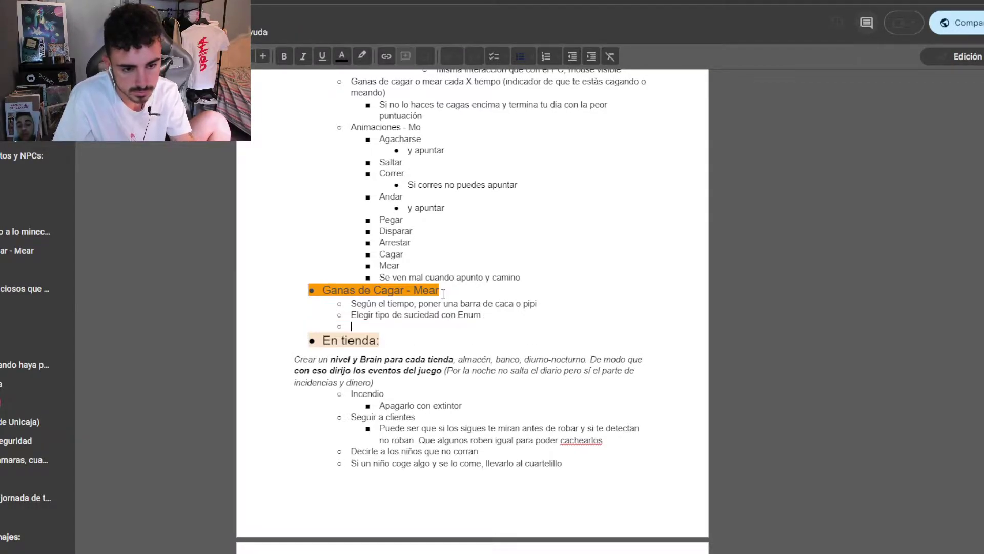
pyautogui.write('Como las man')
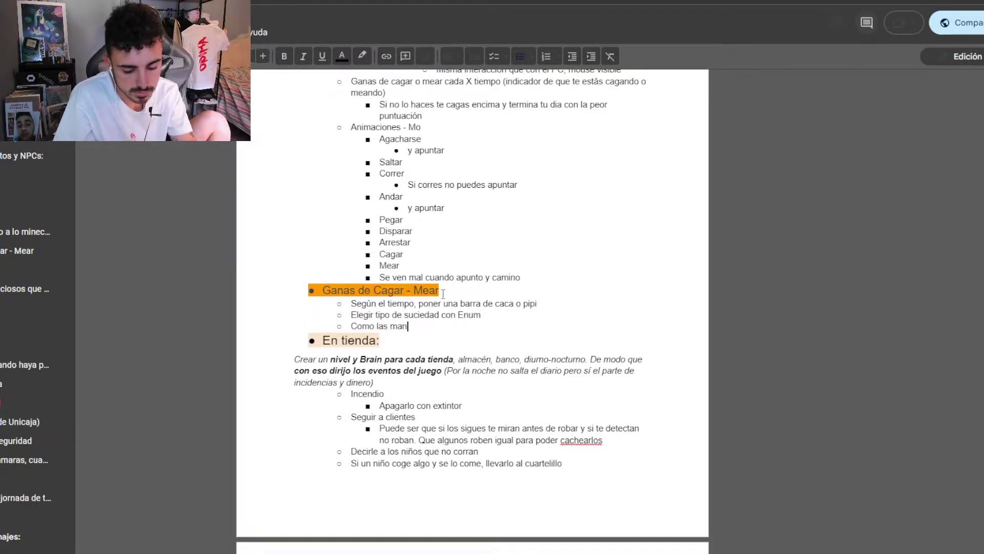
pyautogui.write('chas')
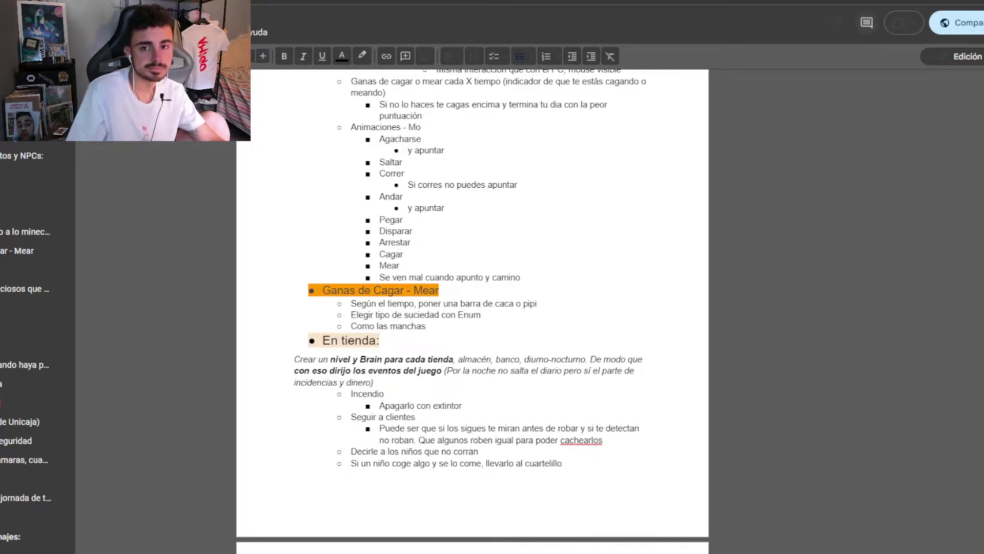
pyautogui.click(25, 32)
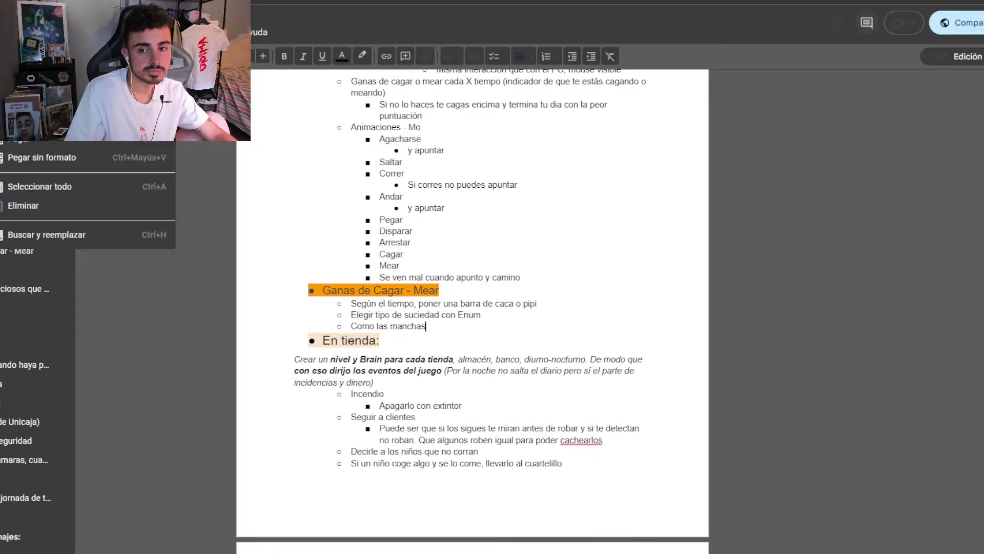
# Find 'manchas' in the notes and jump to its mention in the BP_Suciedad Limpieza entry.
pyautogui.click(34, 235)
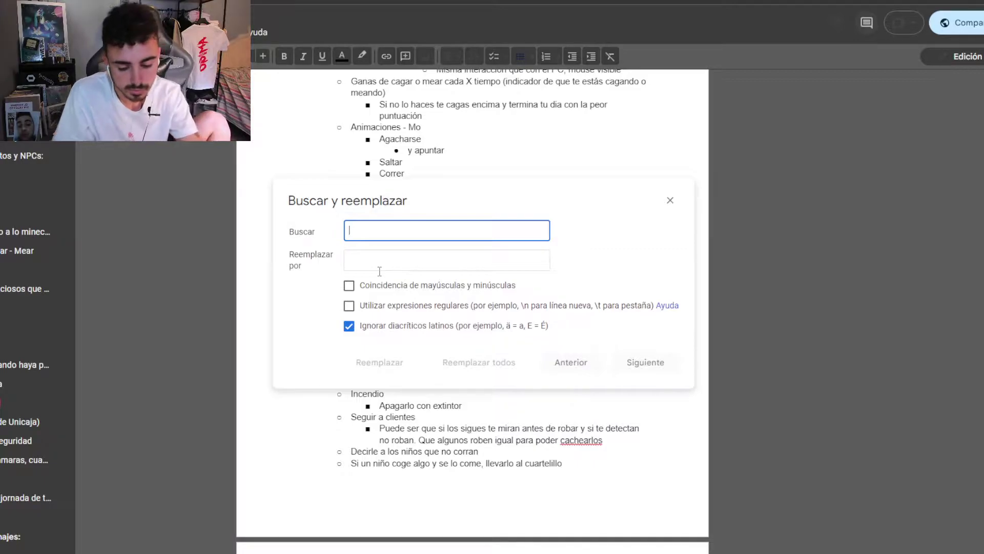
pyautogui.write('manchas')
pyautogui.press('Return')
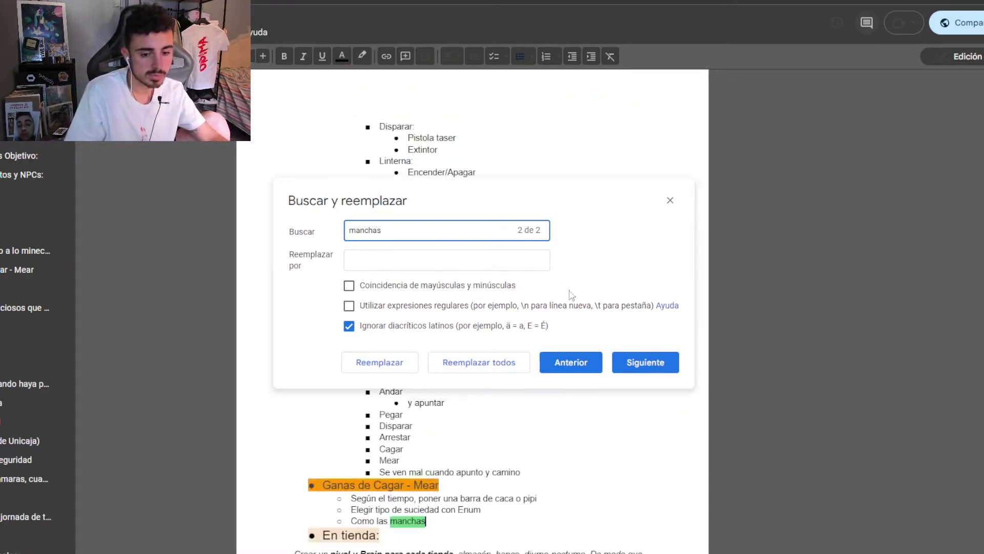
pyautogui.click(636, 362)
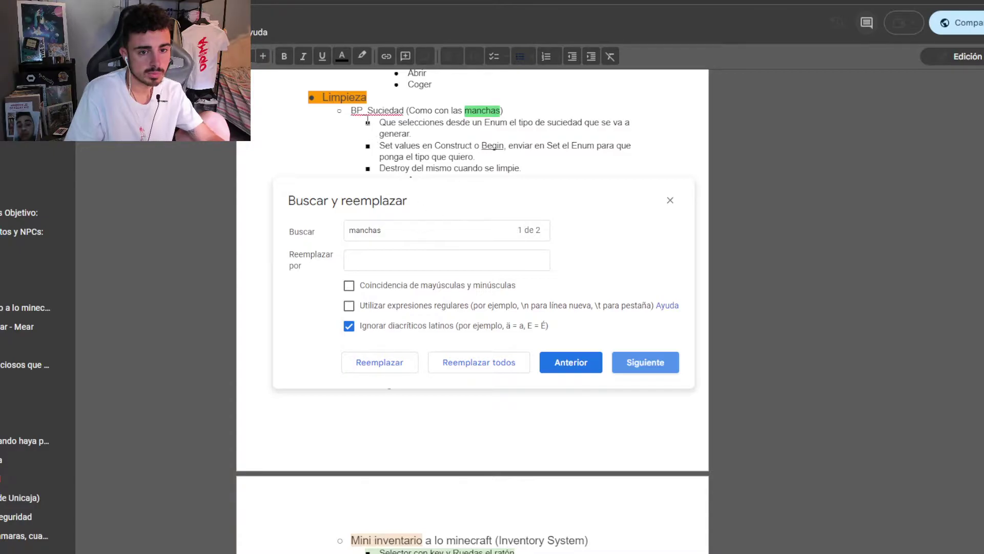
pyautogui.click(667, 201)
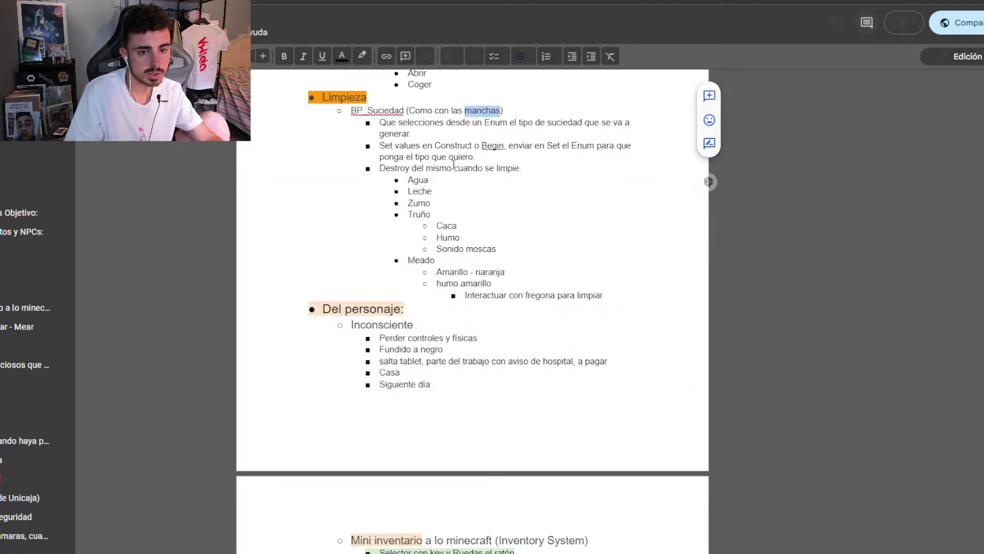
pyautogui.click(357, 109)
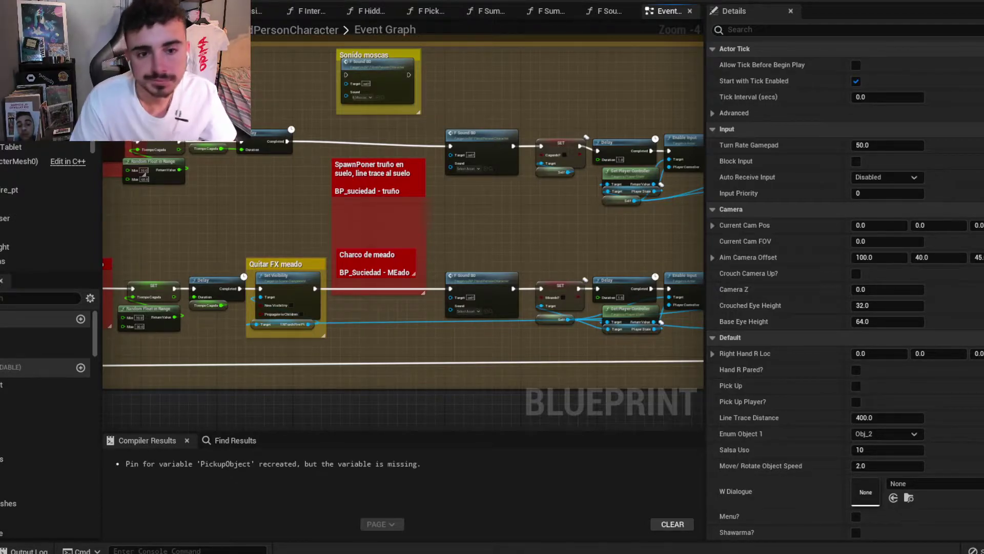
# Open the Content Drawer and search the Content folder for 'manch'.
pyautogui.hotkey('ctrl', 'space')
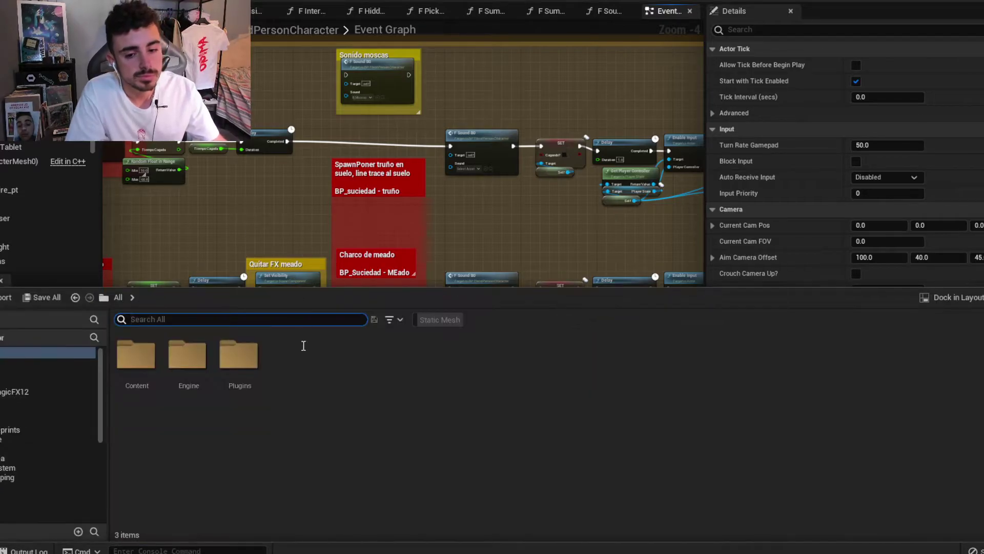
pyautogui.doubleClick(138, 359)
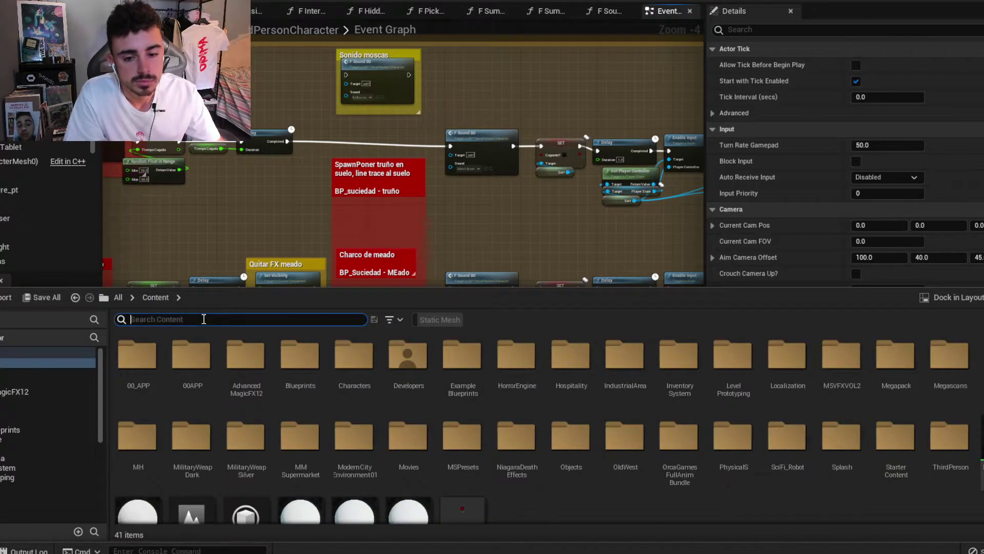
pyautogui.write('suci')
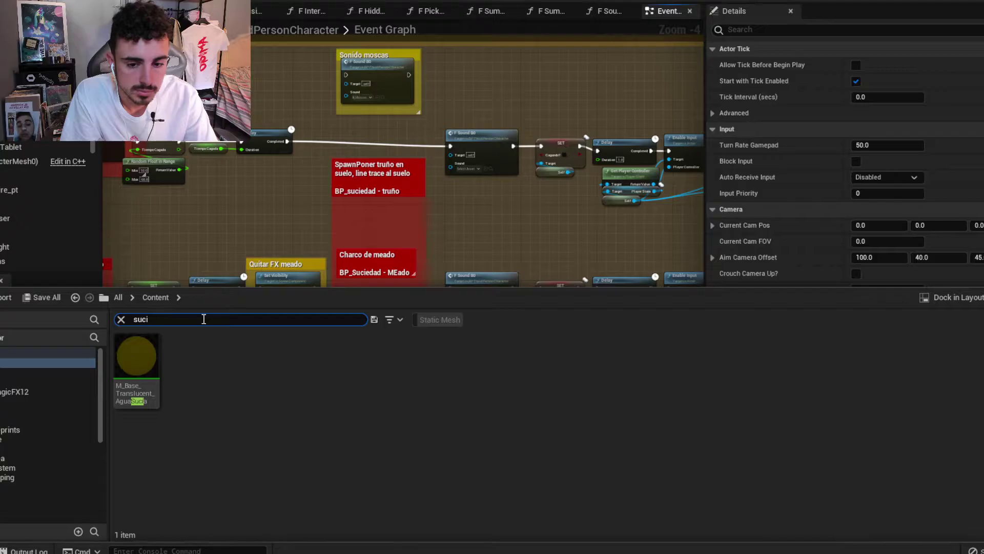
pyautogui.press('BackSpace')
pyautogui.press('BackSpace')
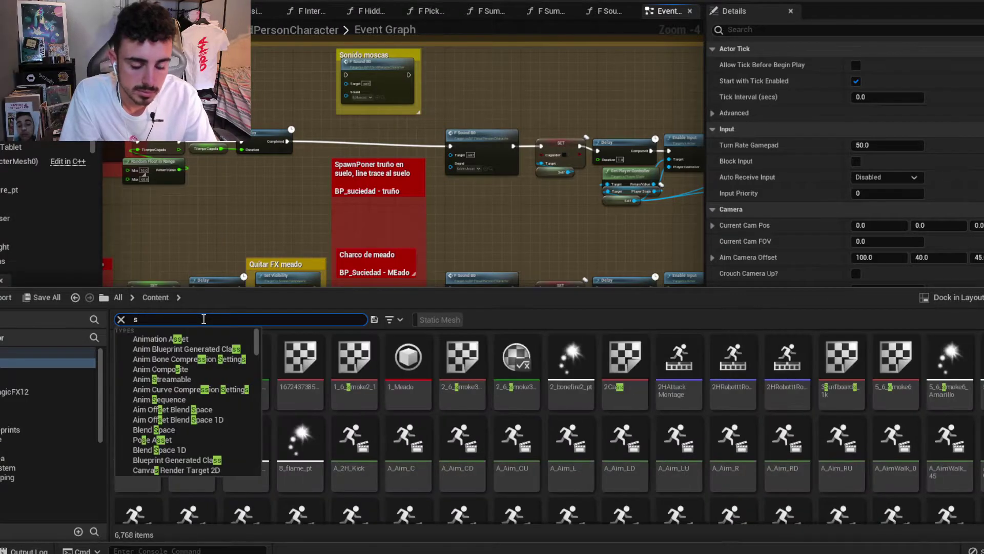
pyautogui.press('BackSpace')
pyautogui.write('m')
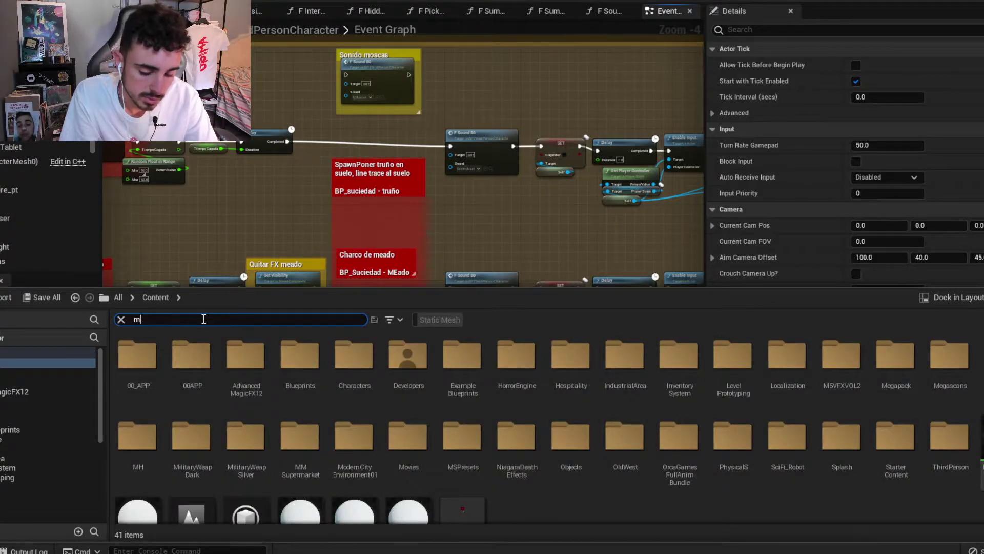
pyautogui.write('anch')
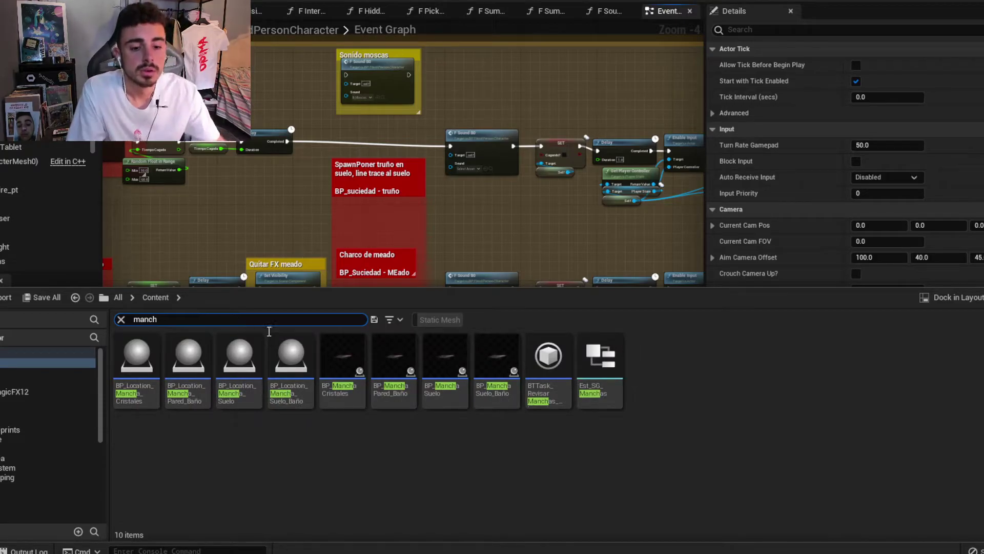
pyautogui.click(442, 467)
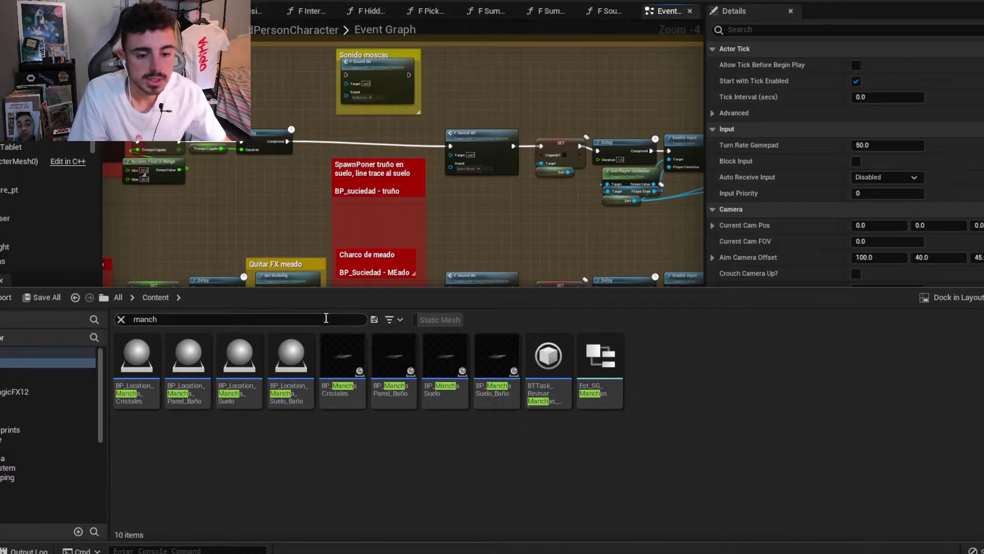
# Cancel an accidental delete of BP_ManchaCristales, then select BP_Mancha Suelo in its Blueprints folder.
pyautogui.click(355, 349)
pyautogui.press('Delete')
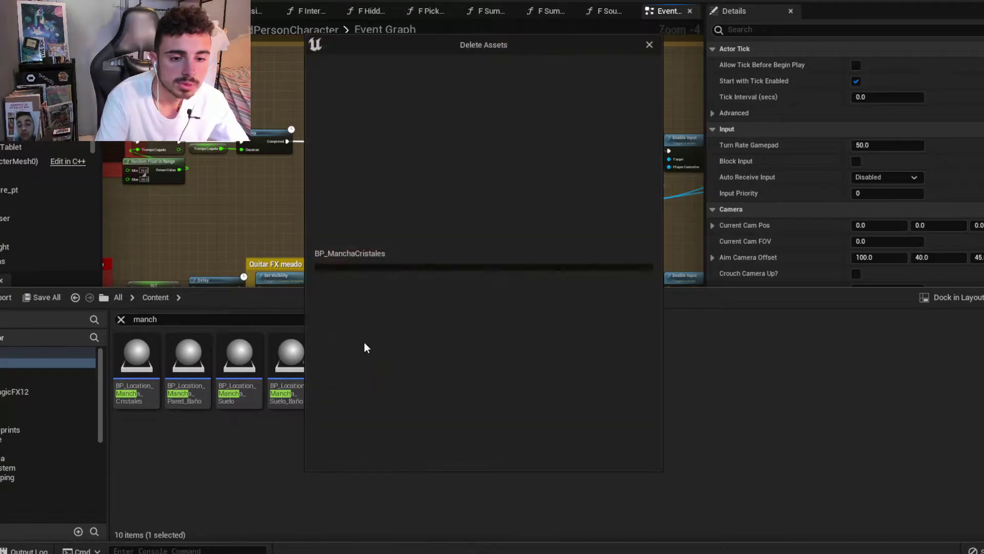
pyautogui.click(649, 46)
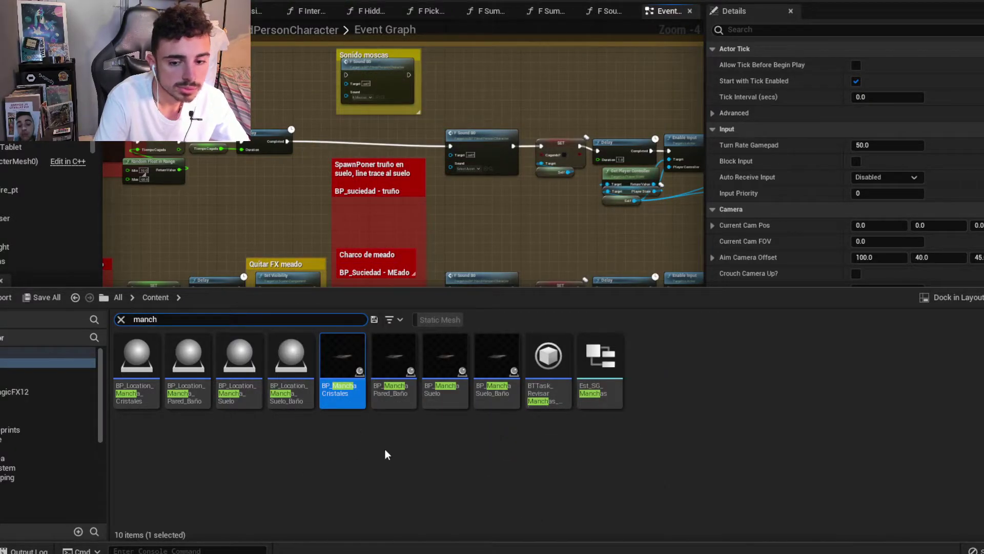
pyautogui.click(387, 453)
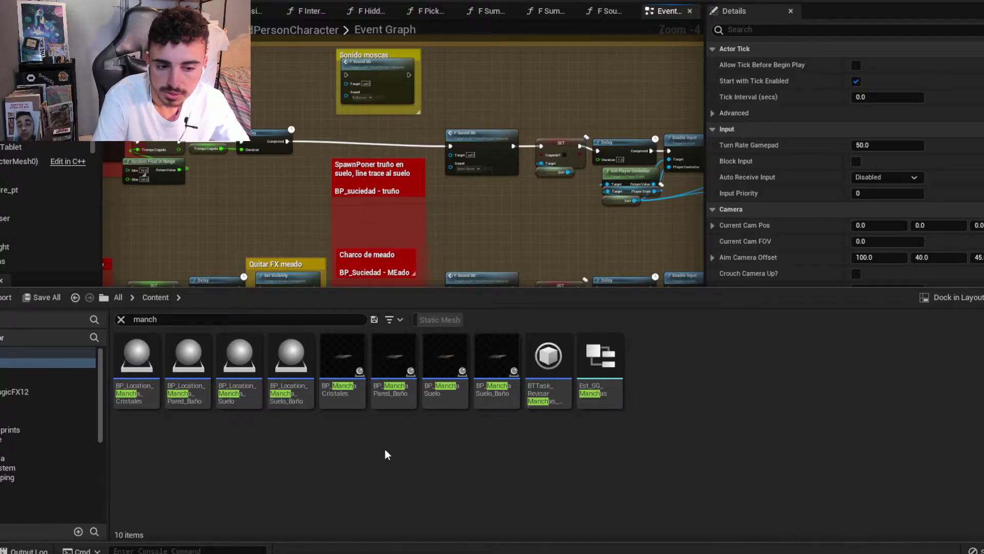
pyautogui.click(444, 382)
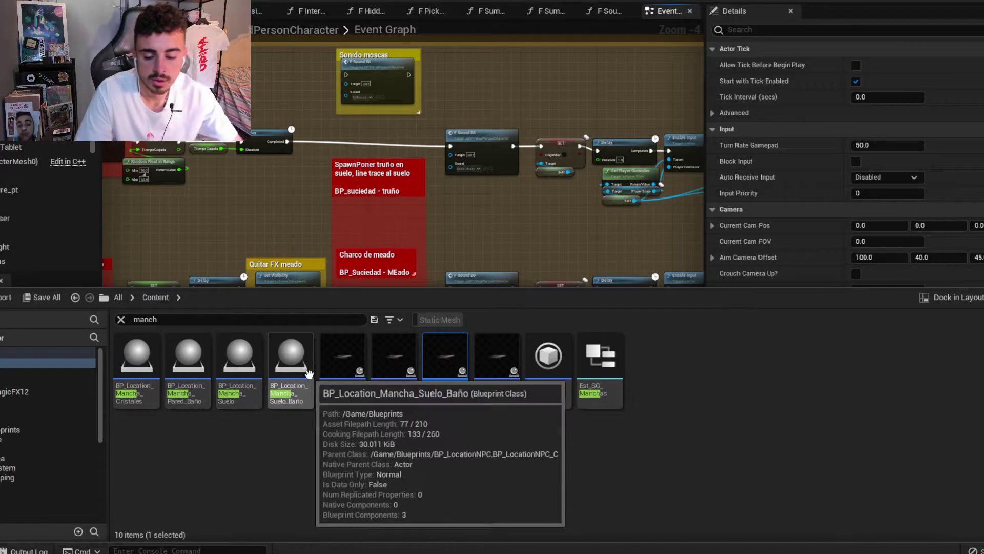
pyautogui.hotkey('ctrl', 'b')
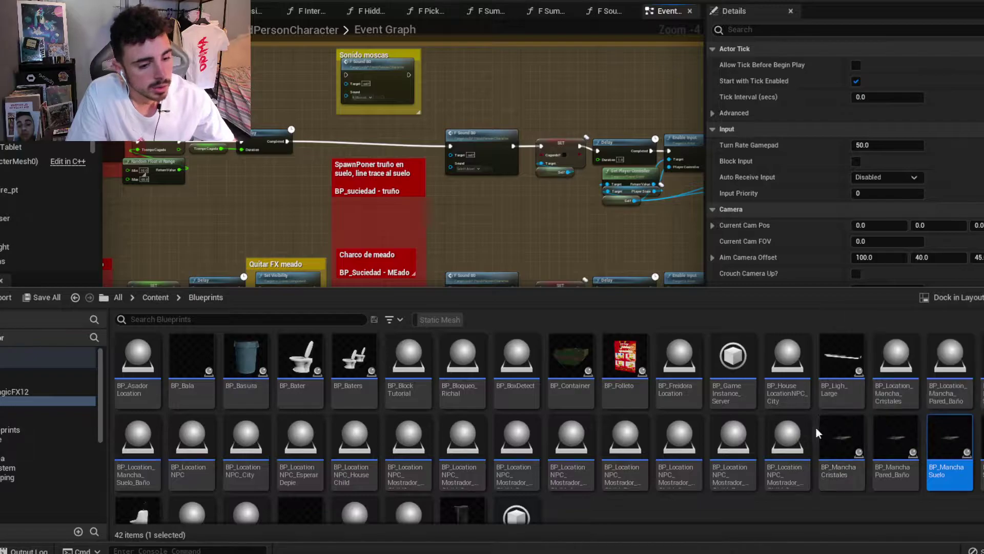
pyautogui.scroll(-1, 840, 410)
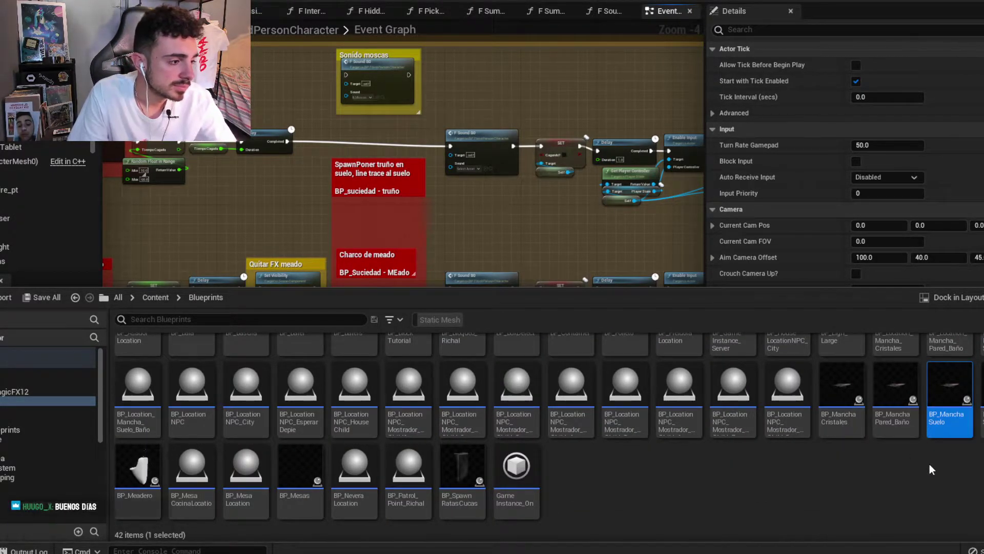
pyautogui.click(930, 464)
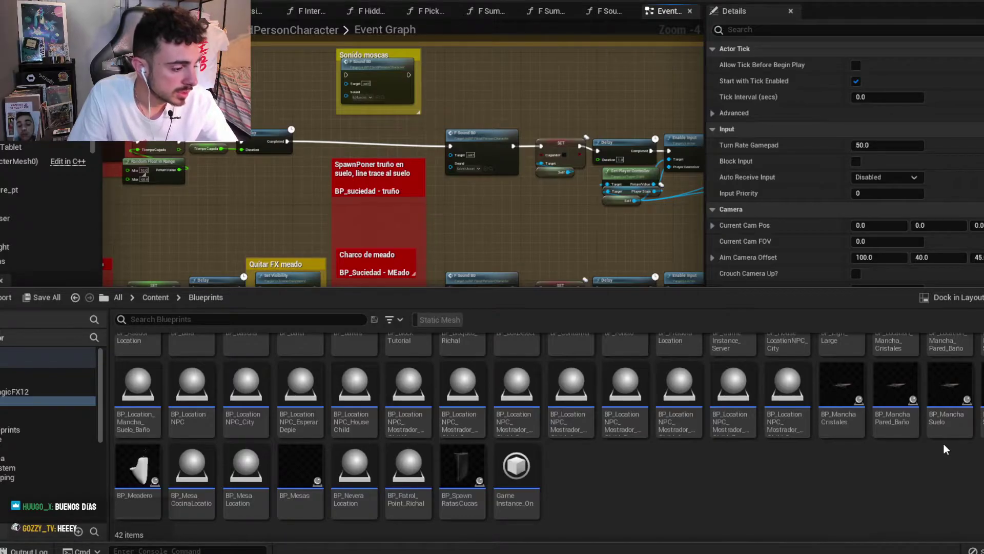
pyautogui.click(947, 431)
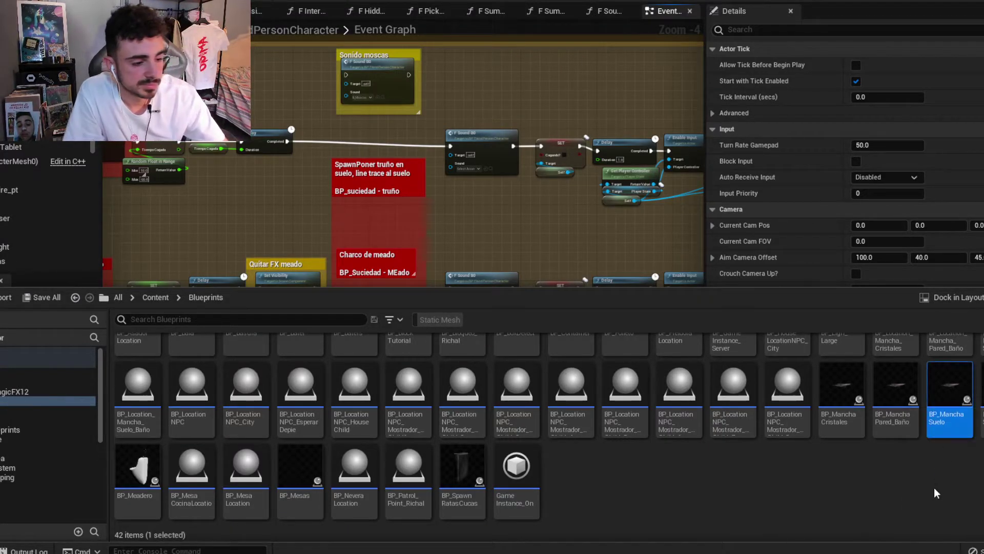
# Duplicate BP_Mancha Suelo, rename the copy BP_Suciedad, and move it into 00APP/Blueprints.
pyautogui.hotkey('ctrl', 'c')
pyautogui.hotkey('ctrl', 'v')
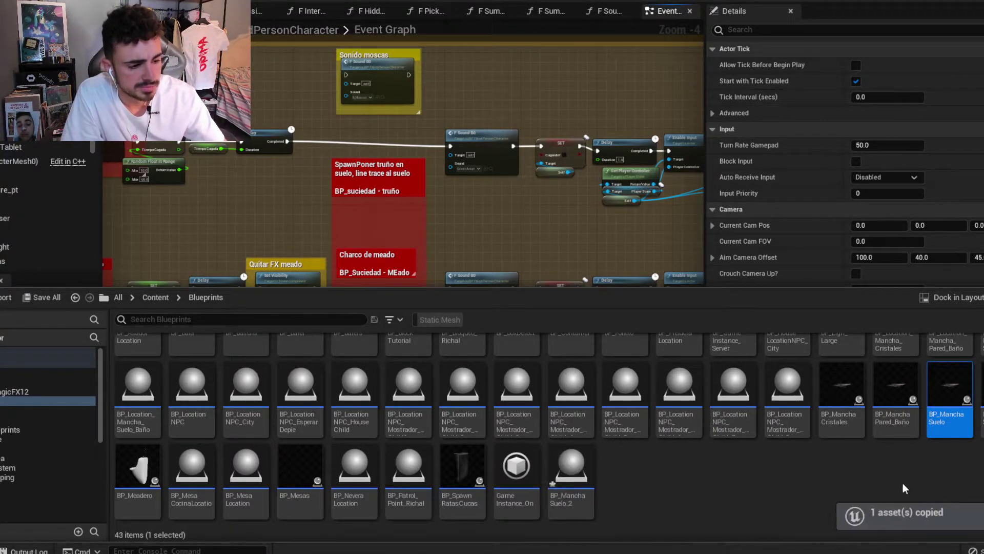
pyautogui.rightClick(564, 469)
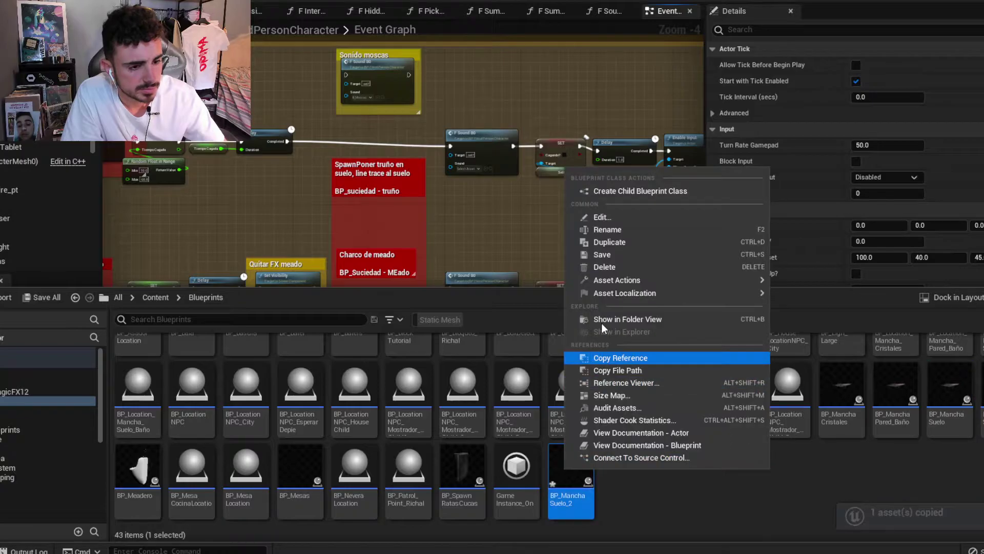
pyautogui.click(611, 229)
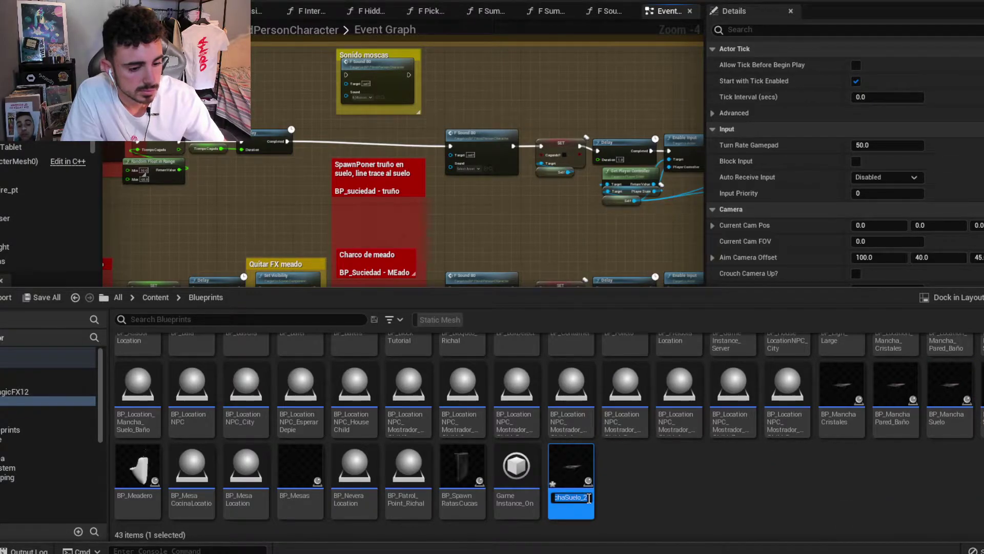
pyautogui.moveTo(589, 498); pyautogui.dragTo(567, 493)
pyautogui.write('BP_')
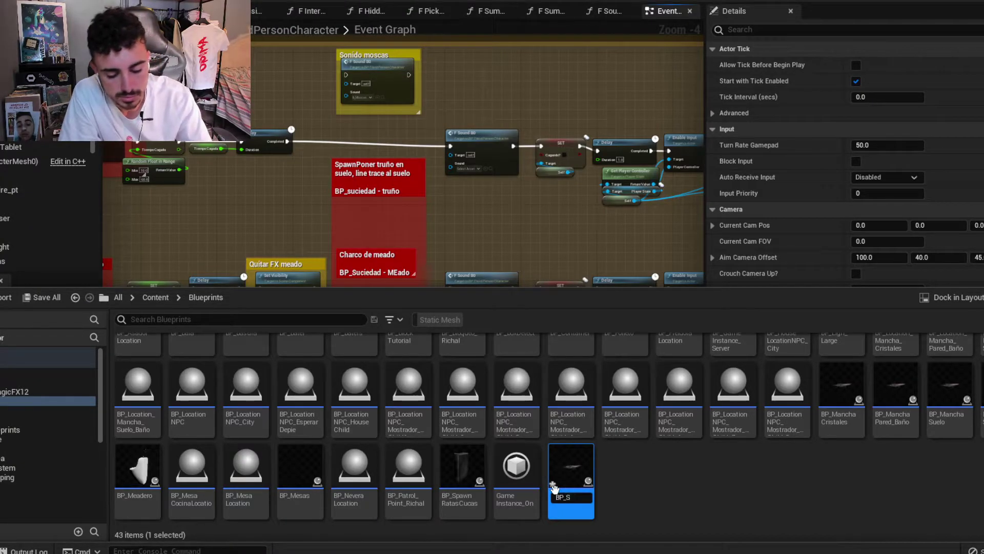
pyautogui.write('Su')
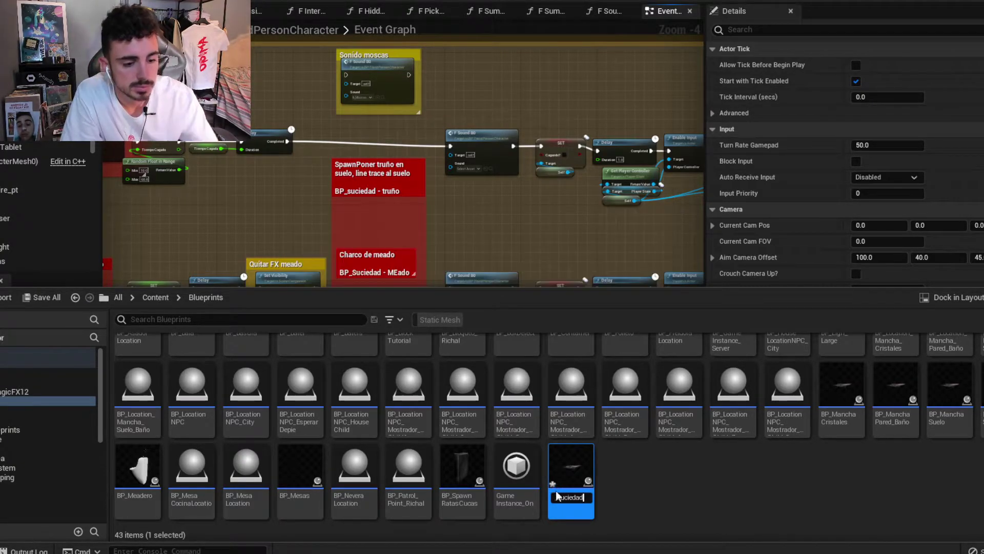
pyautogui.press('Return')
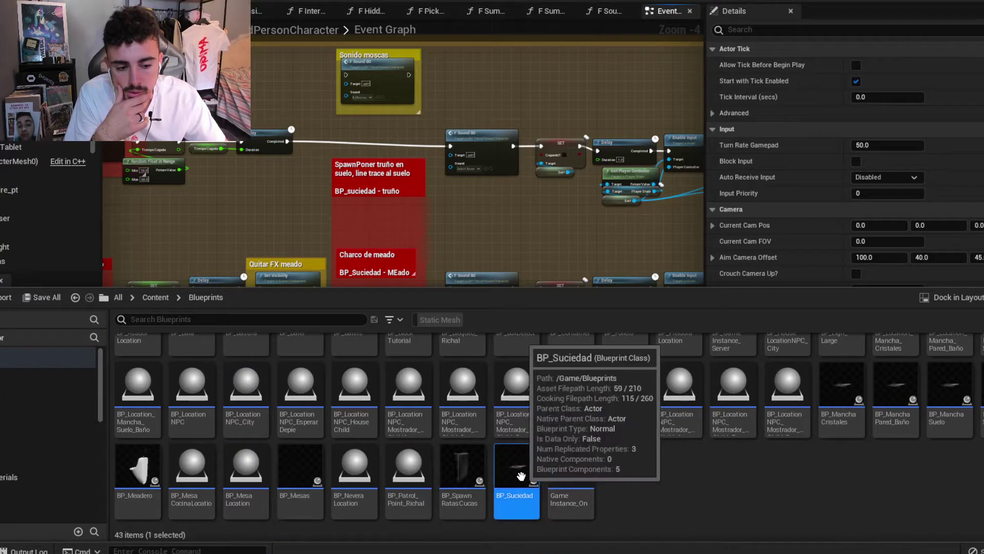
pyautogui.moveTo(521, 476); pyautogui.dragTo(13, 410)
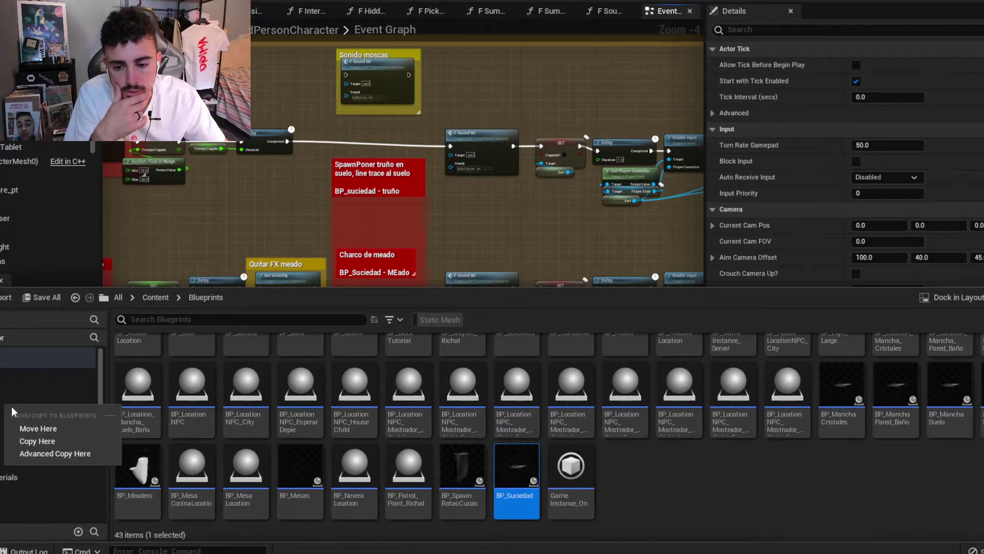
pyautogui.click(37, 428)
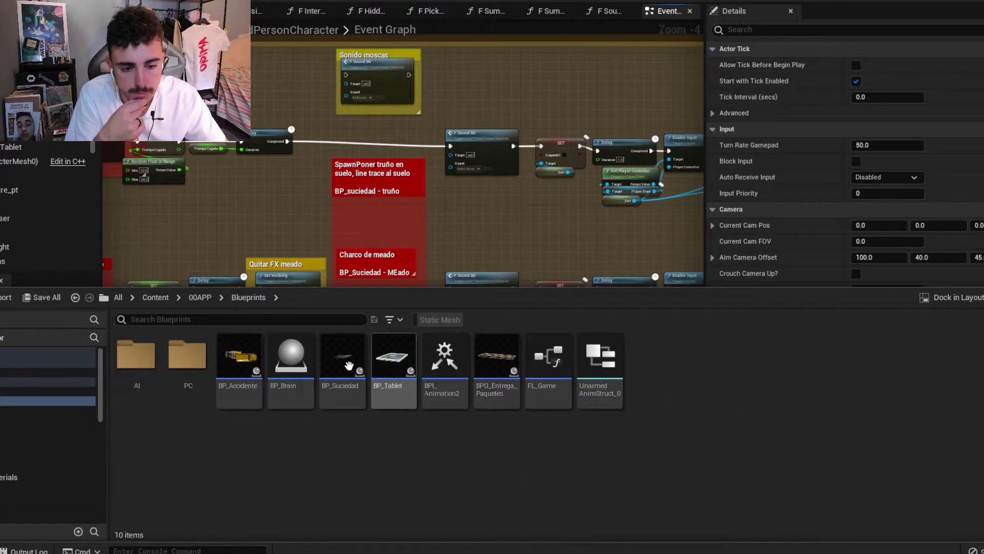
# Open BP_Suciedad, check its Construction Script, and move the BeginPlay node group higher in the Event Graph.
pyautogui.click(325, 361)
pyautogui.hotkey('ctrl', 'space')
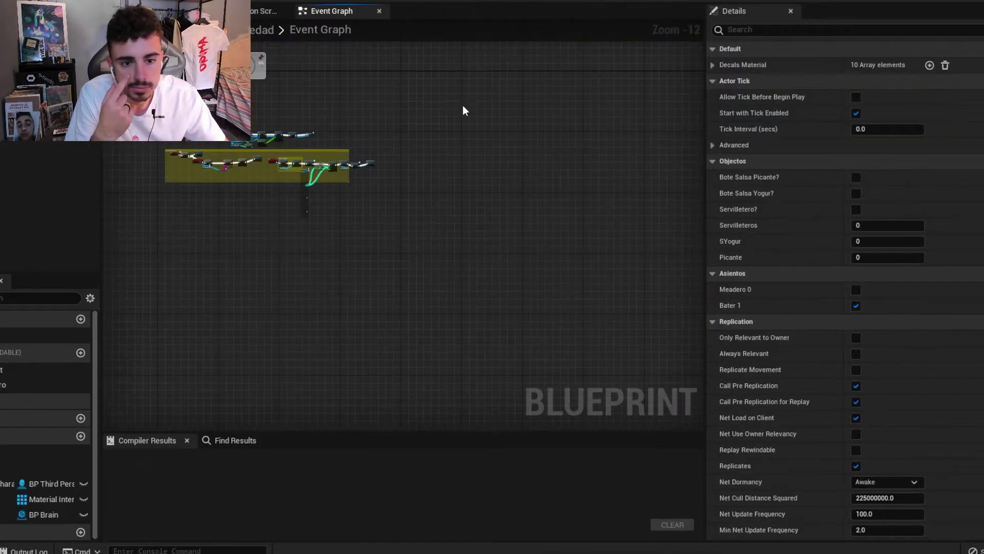
pyautogui.moveTo(462, 105); pyautogui.dragTo(505, 147, button='right')
pyautogui.click(264, 11)
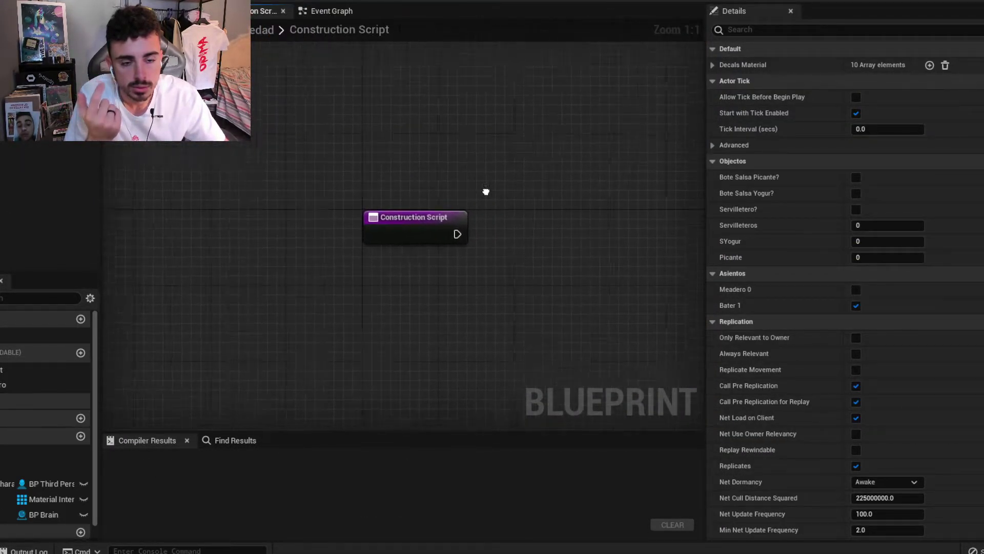
pyautogui.click(345, 12)
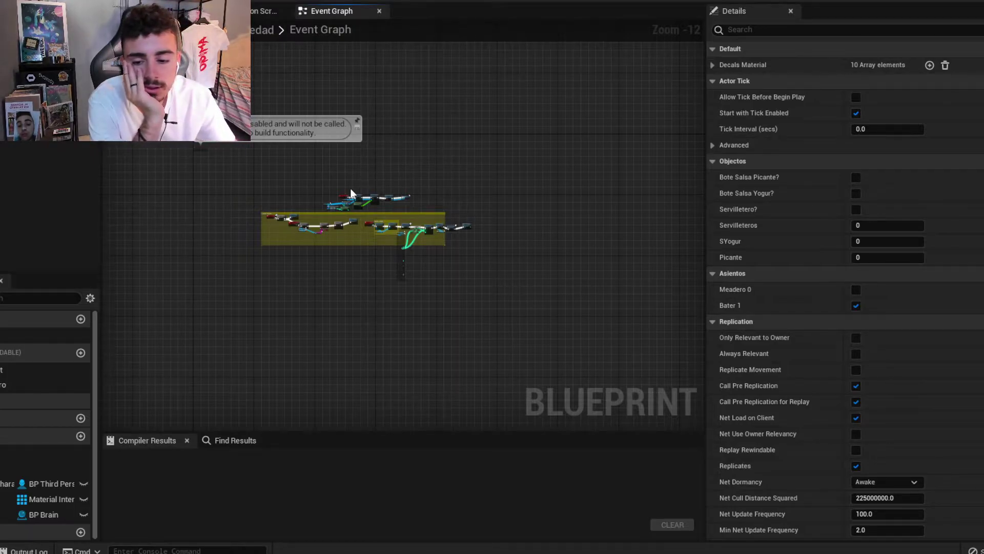
pyautogui.scroll(9, 354, 195)
pyautogui.scroll(-2, 338, 169)
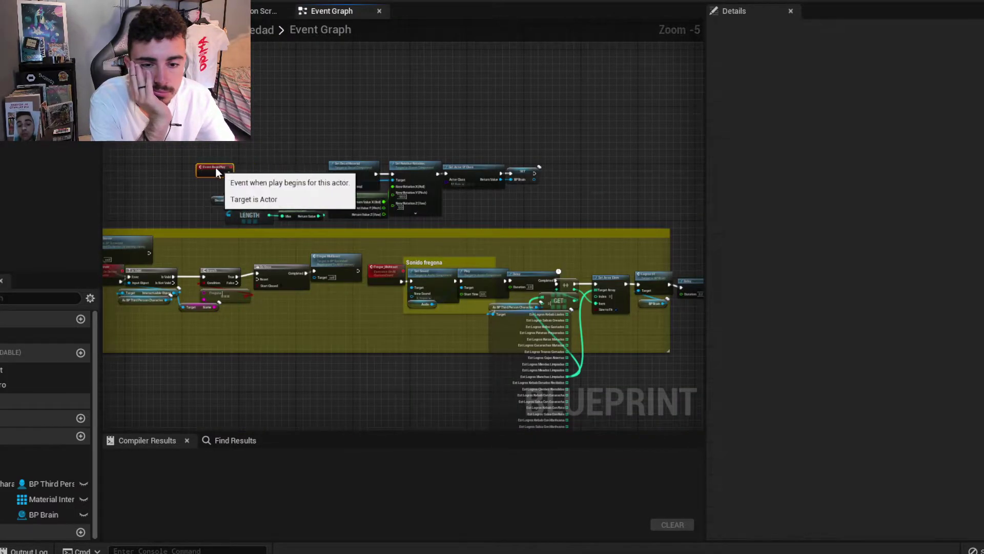
pyautogui.moveTo(194, 157); pyautogui.dragTo(531, 221)
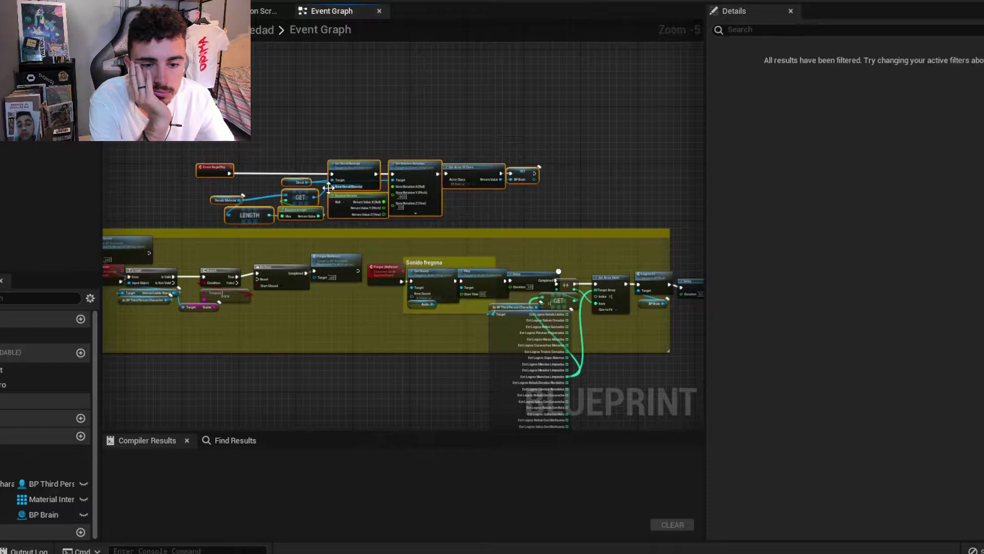
pyautogui.moveTo(337, 199); pyautogui.dragTo(323, 135)
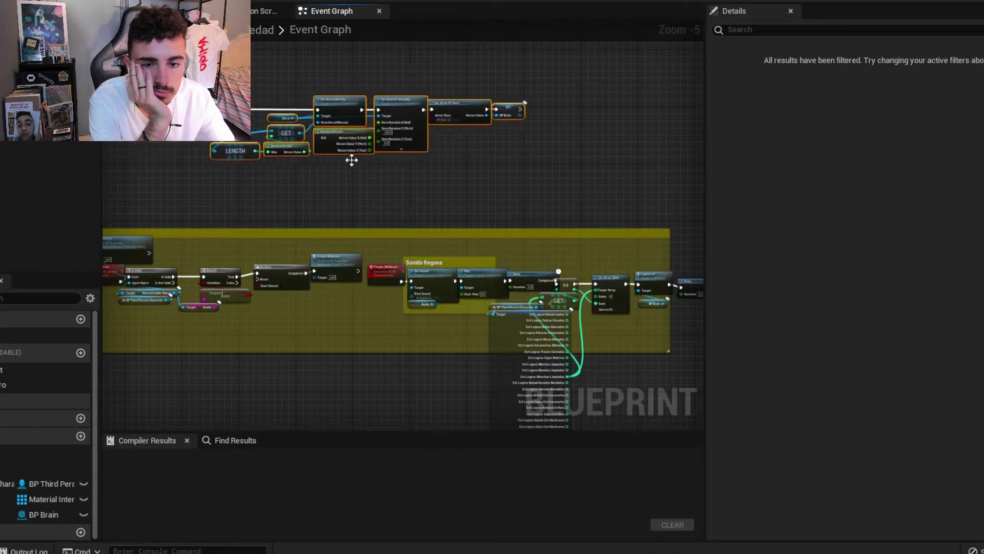
pyautogui.moveTo(389, 189); pyautogui.dragTo(514, 213, button='right')
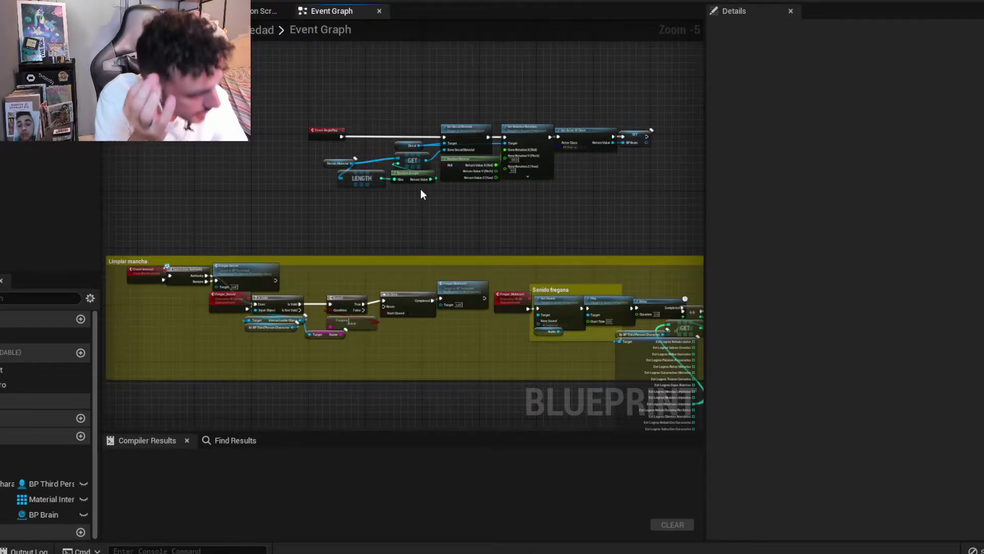
# Go up to the Content root, search all content for 'familia' and inspect Est_Familiar.
pyautogui.hotkey('ctrl', 'space')
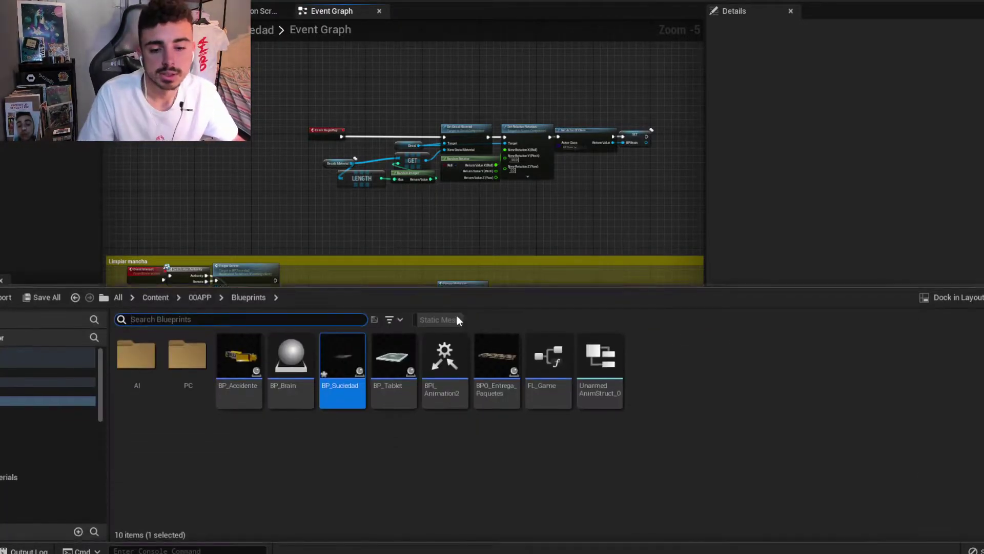
pyautogui.click(393, 446)
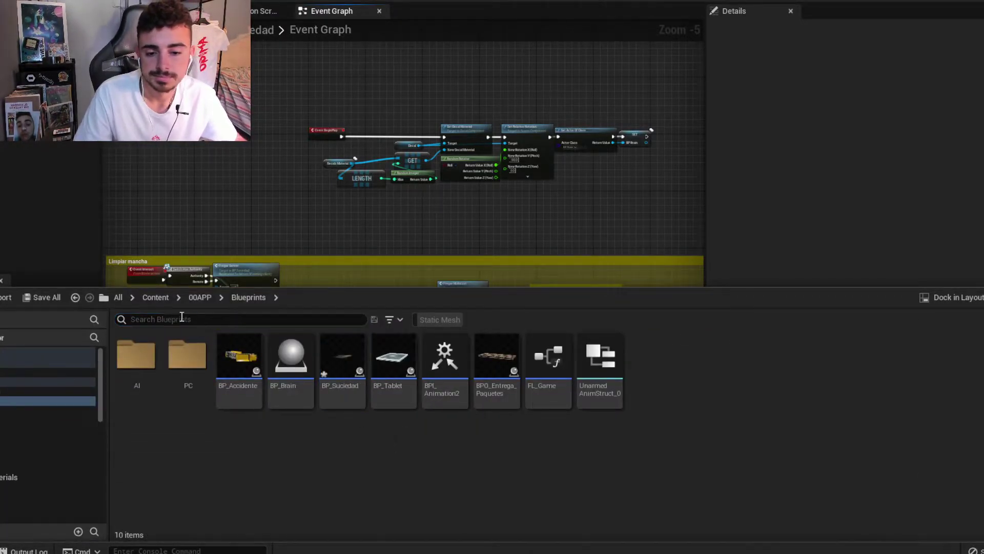
pyautogui.click(204, 298)
pyautogui.click(157, 296)
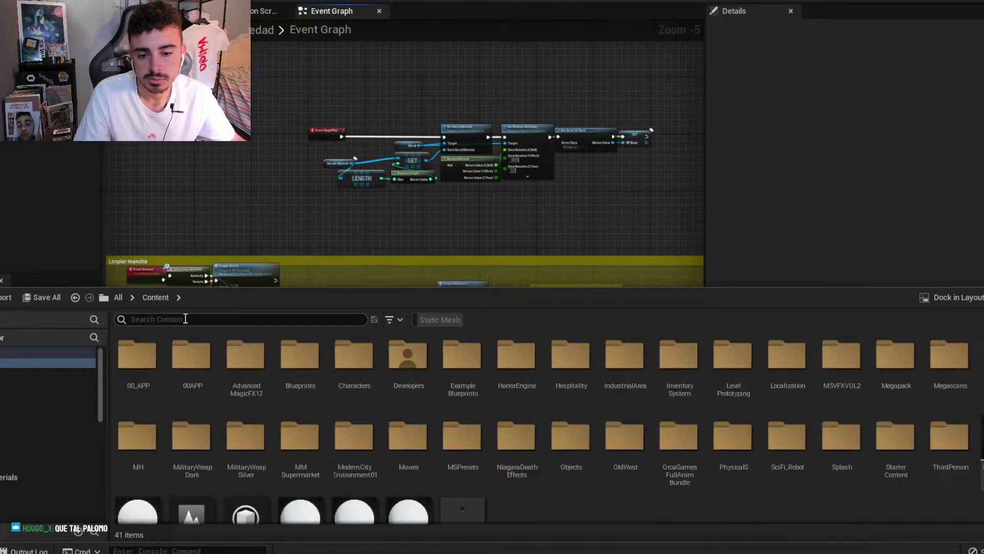
pyautogui.click(186, 318)
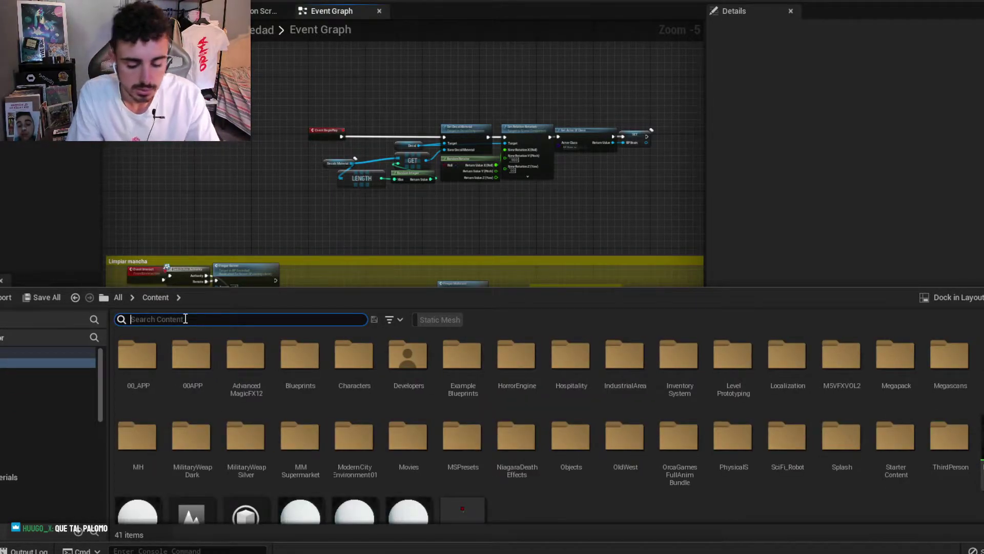
pyautogui.write('familia')
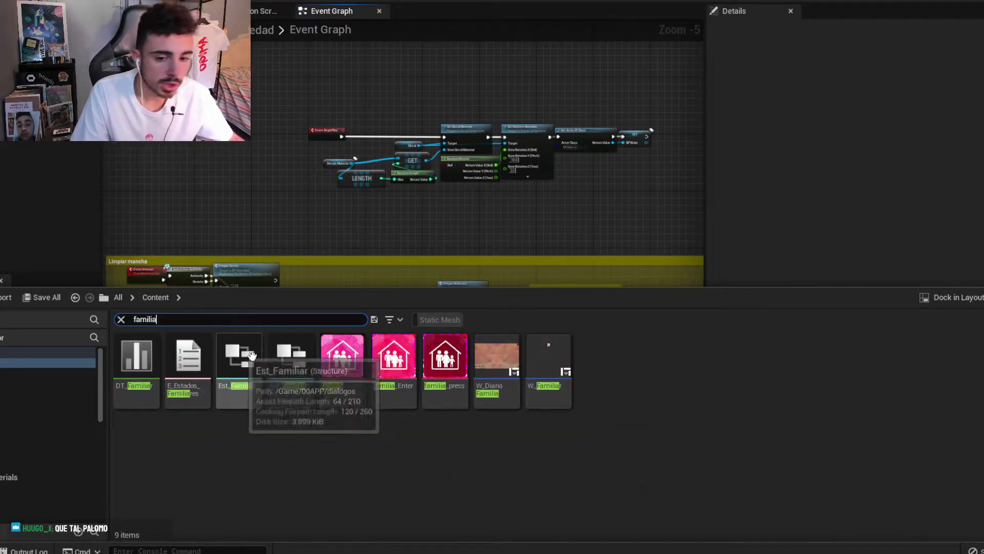
pyautogui.click(245, 370)
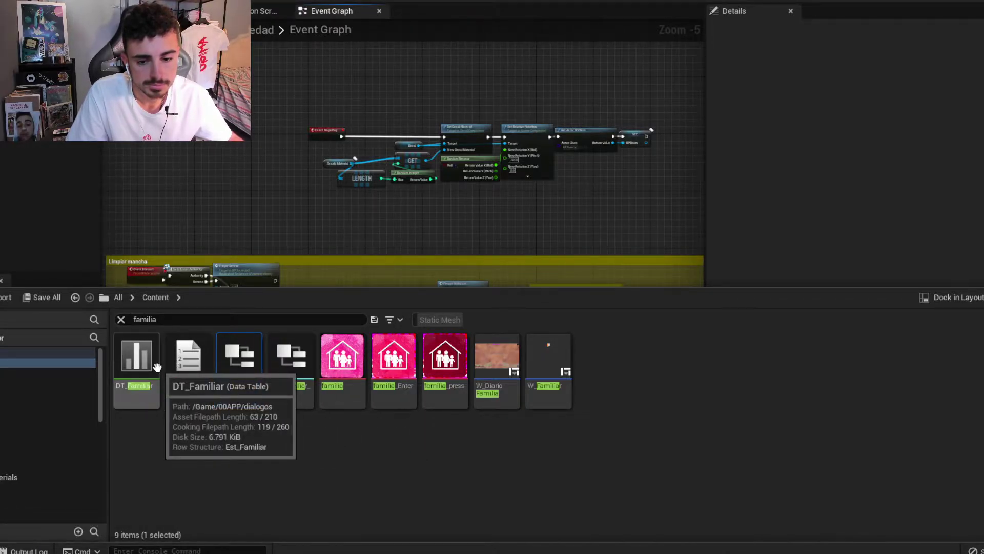
# Search 'persona' and browse to Est_Afect_Felicidad_Personaje_0's folder, Content > Objects.
pyautogui.click(226, 316)
pyautogui.write('per')
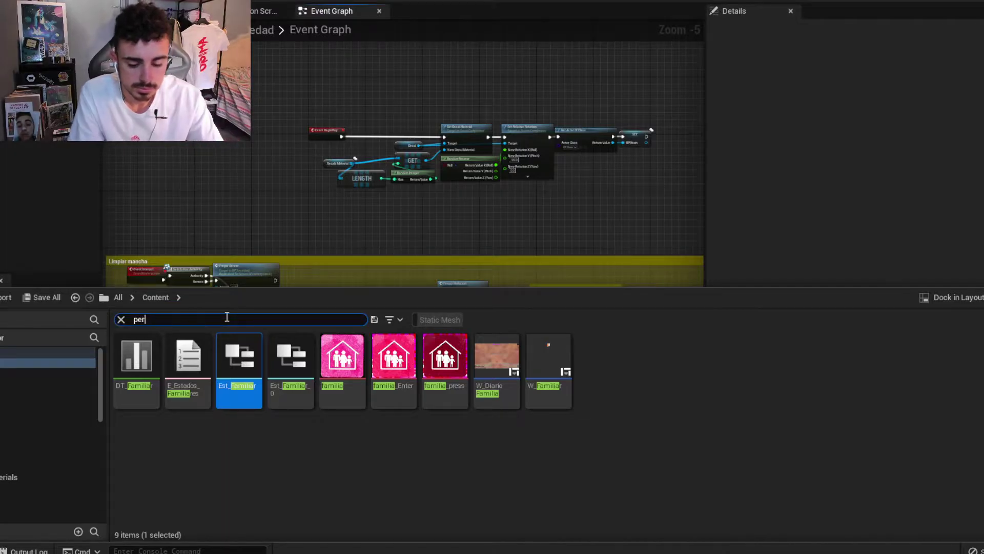
pyautogui.write('sona')
pyautogui.click(281, 350)
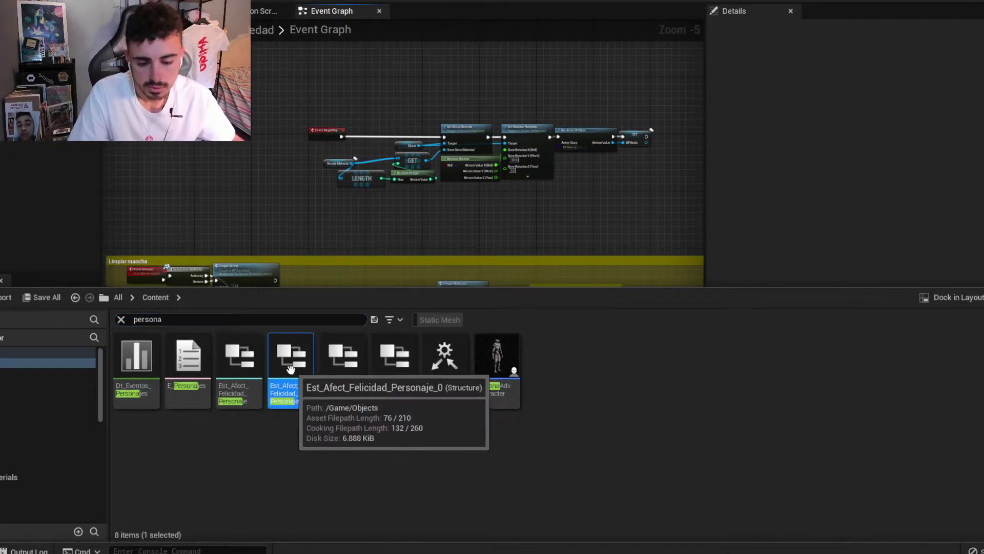
pyautogui.hotkey('ctrl', 'b')
pyautogui.click(699, 481)
# Create a Blueprint Enumeration named E_Suciedades in Objects and open it for editing.
pyautogui.rightClick(699, 481)
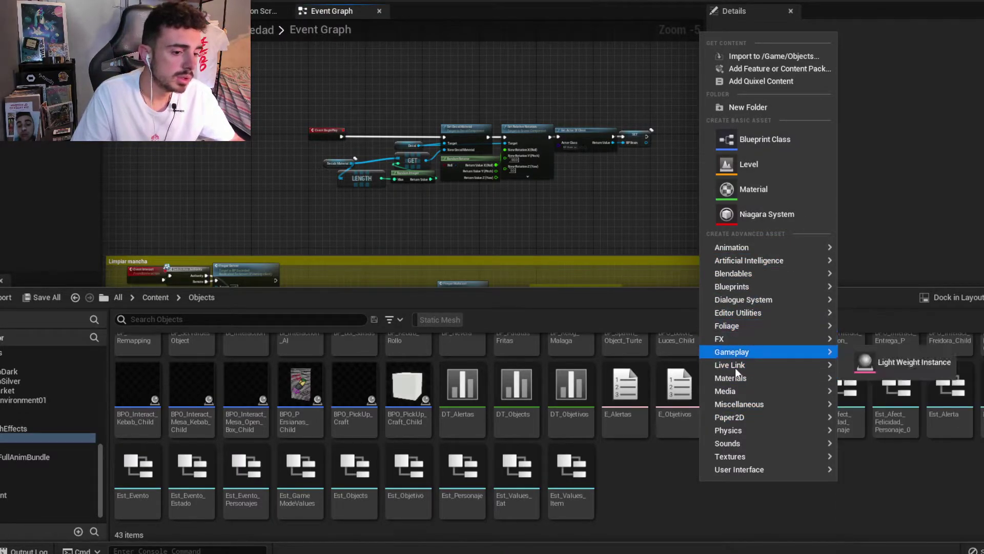
pyautogui.moveTo(723, 316)
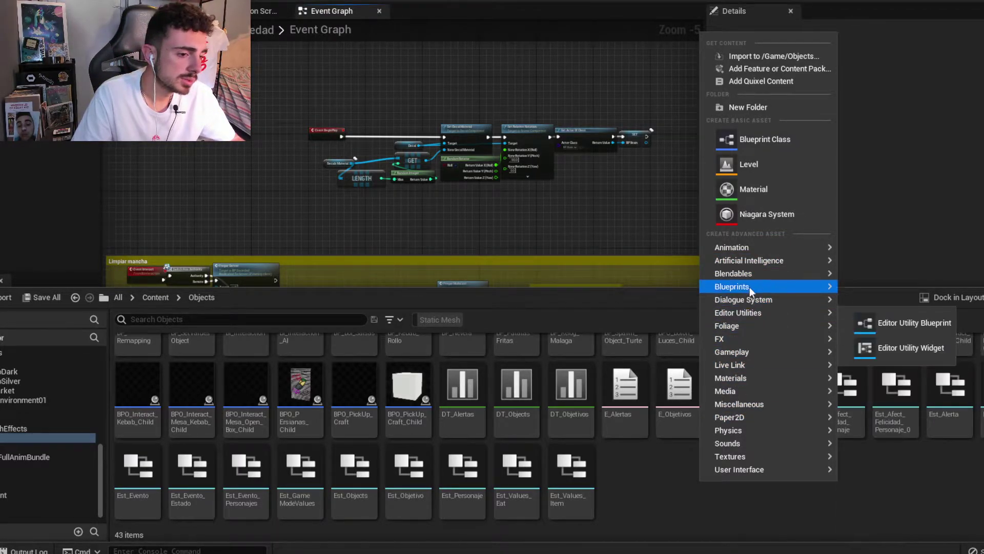
pyautogui.moveTo(750, 287)
pyautogui.click(904, 385)
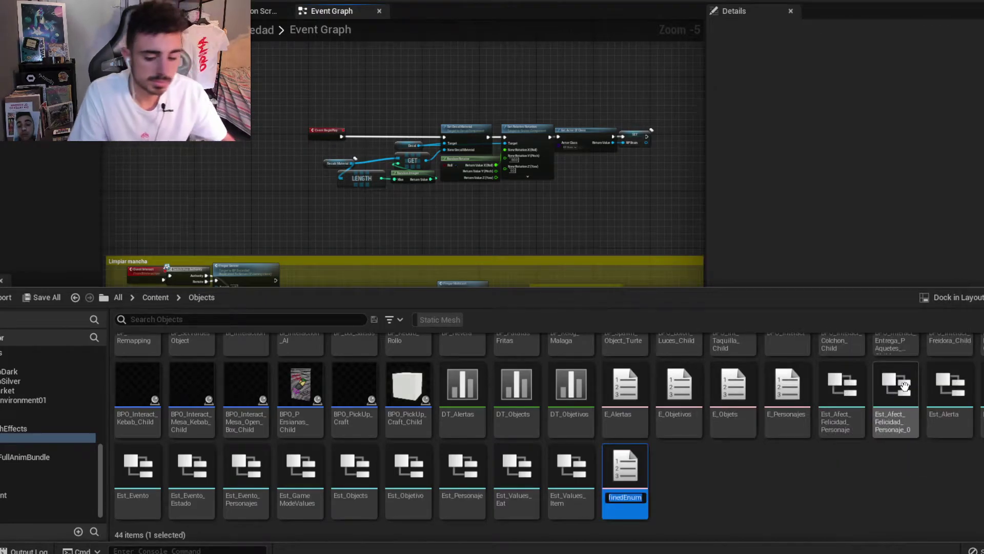
pyautogui.write('E_Suci')
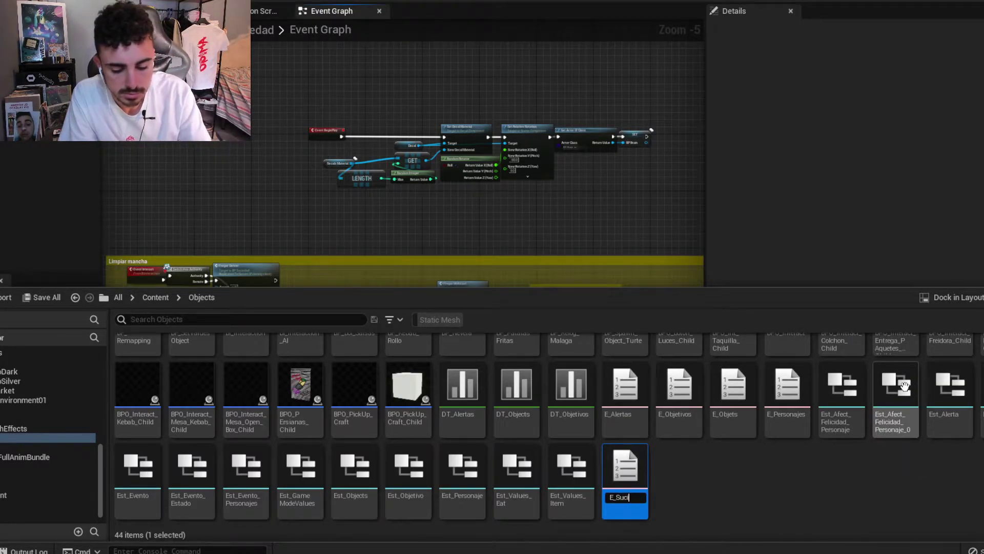
pyautogui.write('edades')
pyautogui.press('Return')
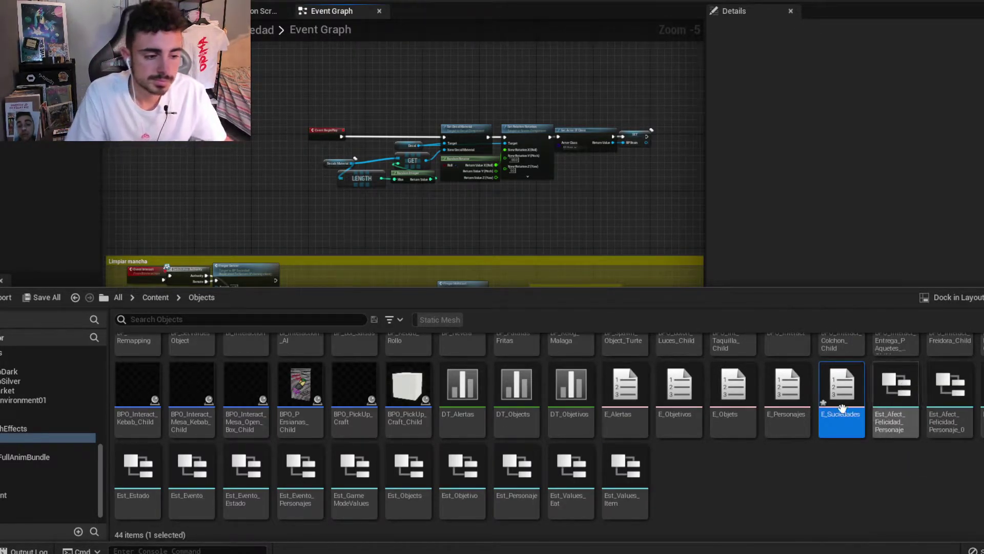
pyautogui.doubleClick(843, 406)
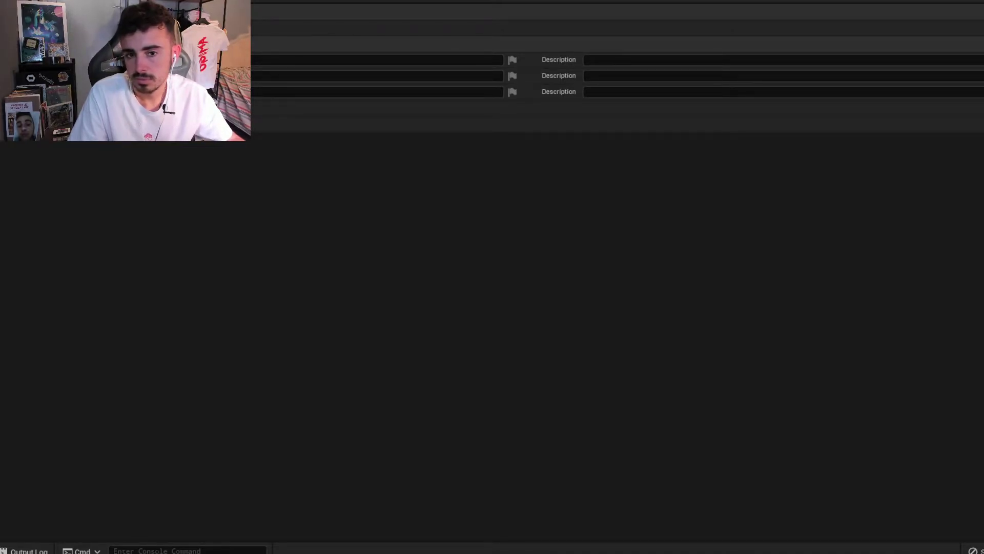
# Add enumerator entries until the enumeration lists eight, confirming the early entry names.
pyautogui.click(377, 60)
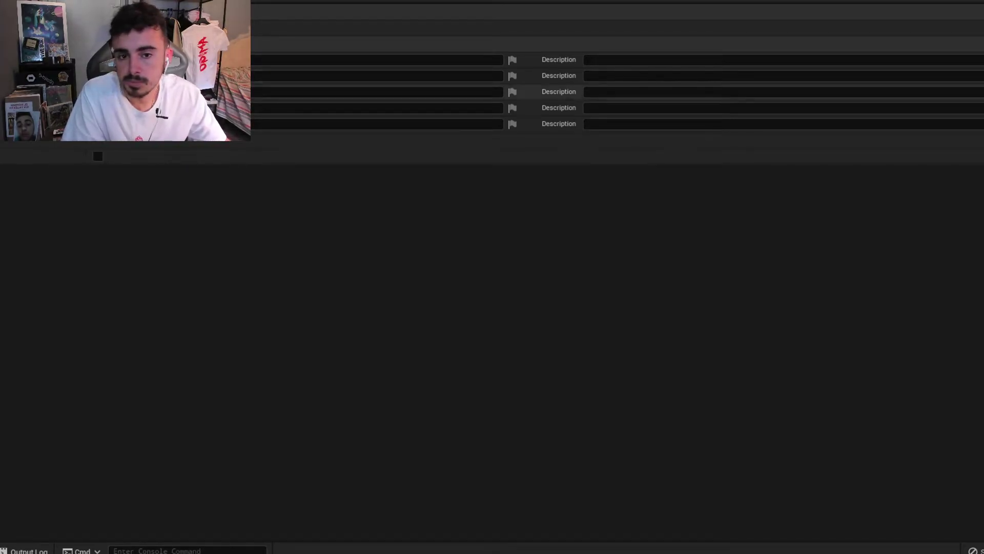
pyautogui.click(266, 76)
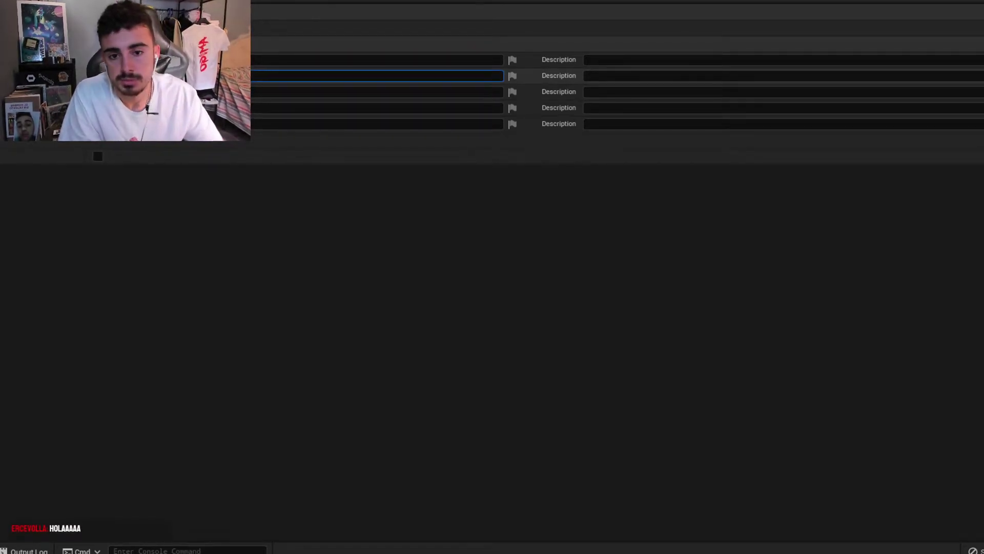
pyautogui.press('Return')
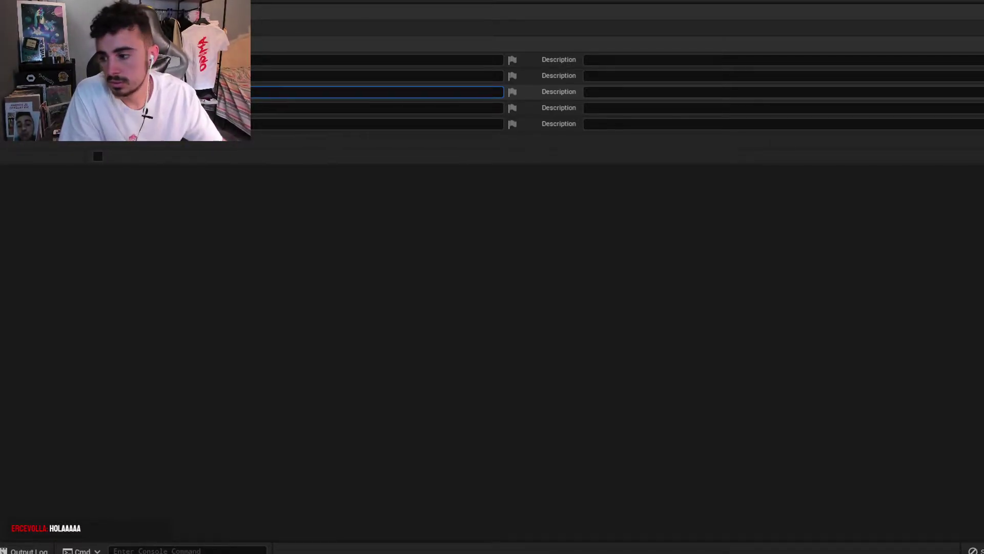
pyautogui.press('Return')
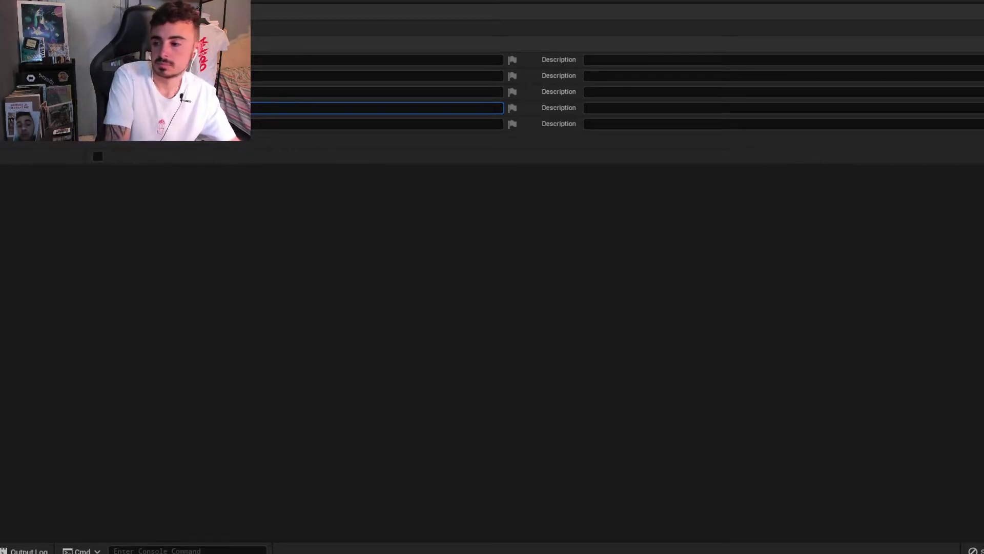
pyautogui.click(376, 123)
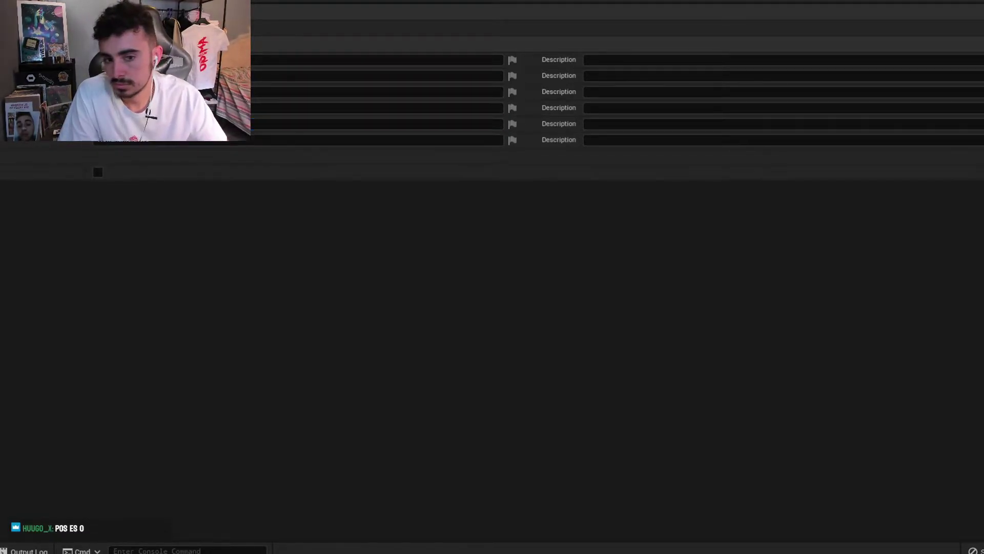
pyautogui.click(141, 140)
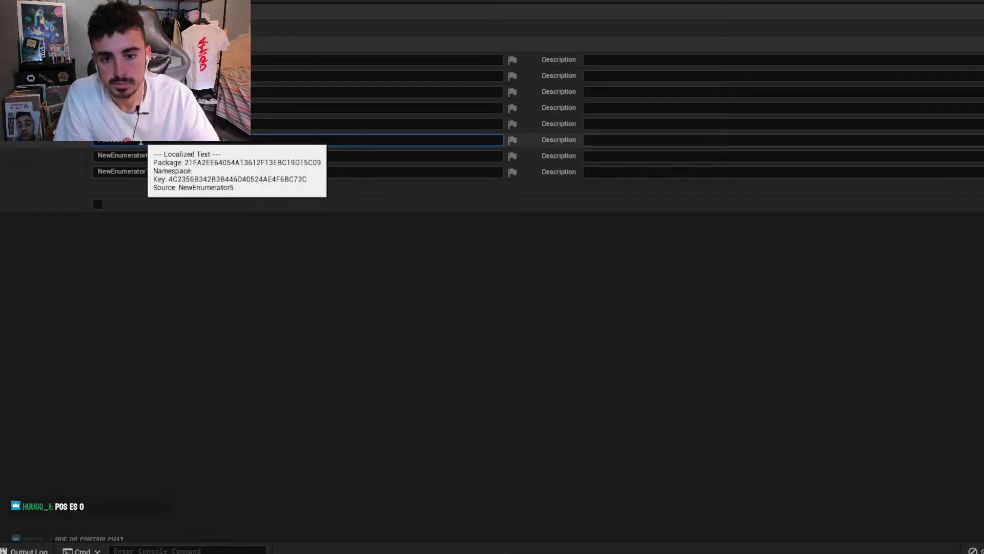
# Rename NewEnumerator6 to Caca and NewEnumerator7 to Meado.
pyautogui.click(161, 154)
pyautogui.doubleClick(161, 153)
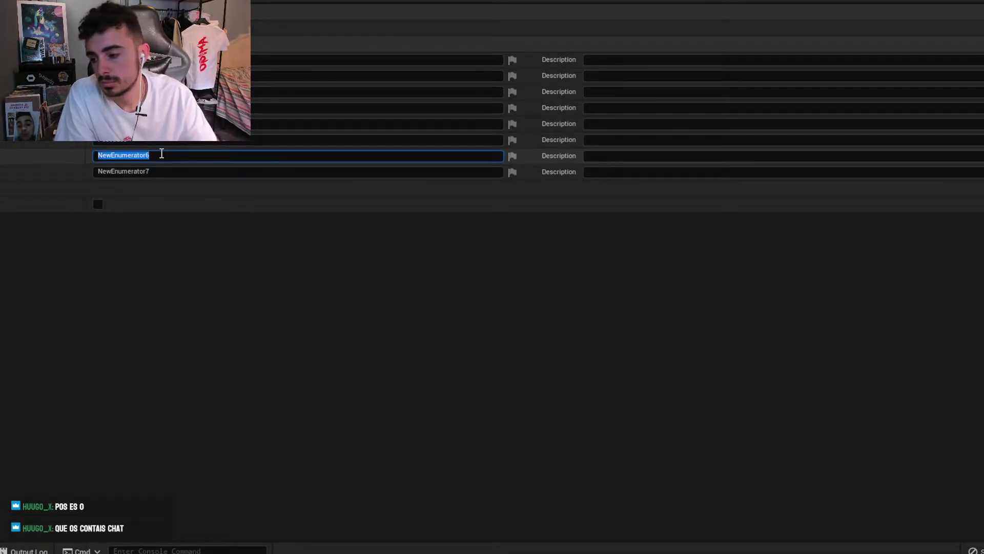
pyautogui.write('Caca')
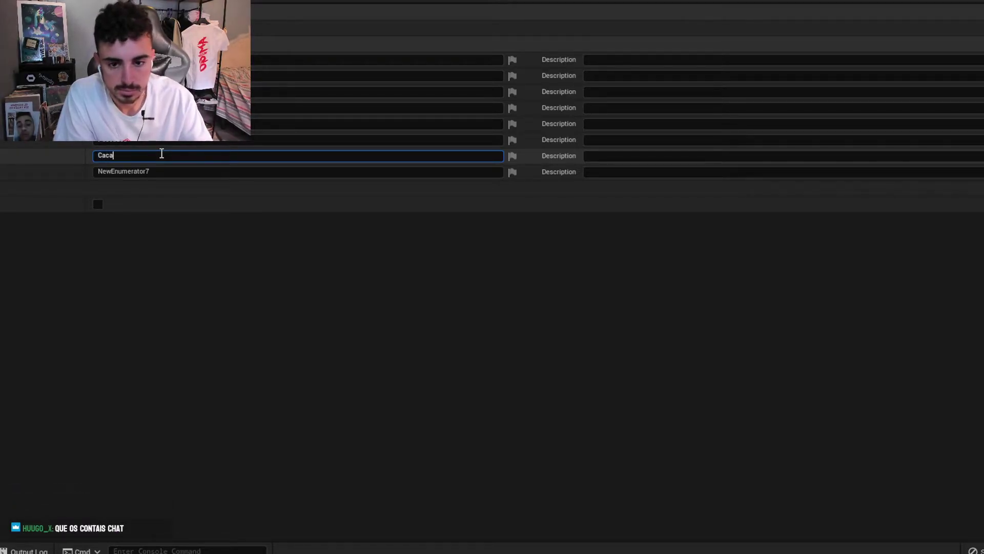
pyautogui.click(163, 171)
pyautogui.doubleClick(163, 171)
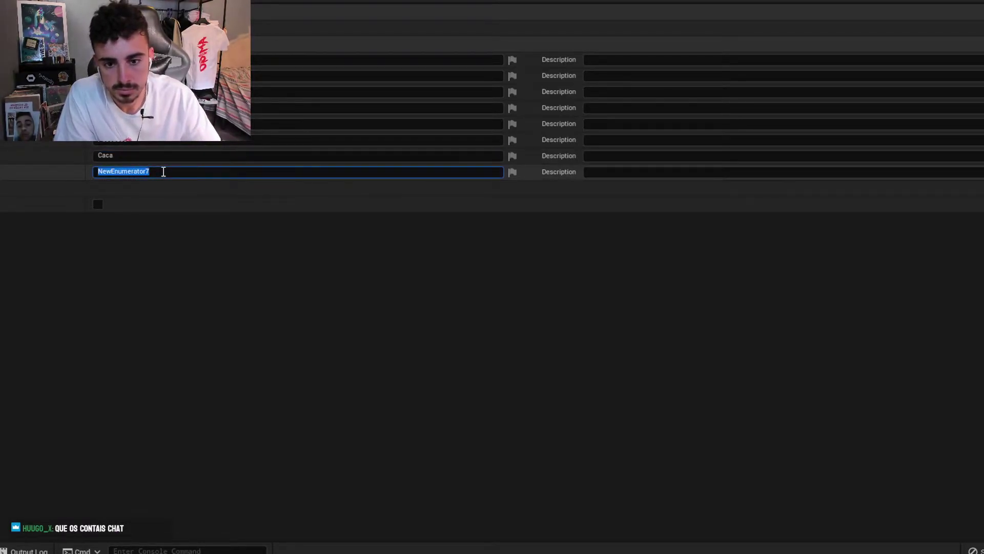
pyautogui.write('Meado')
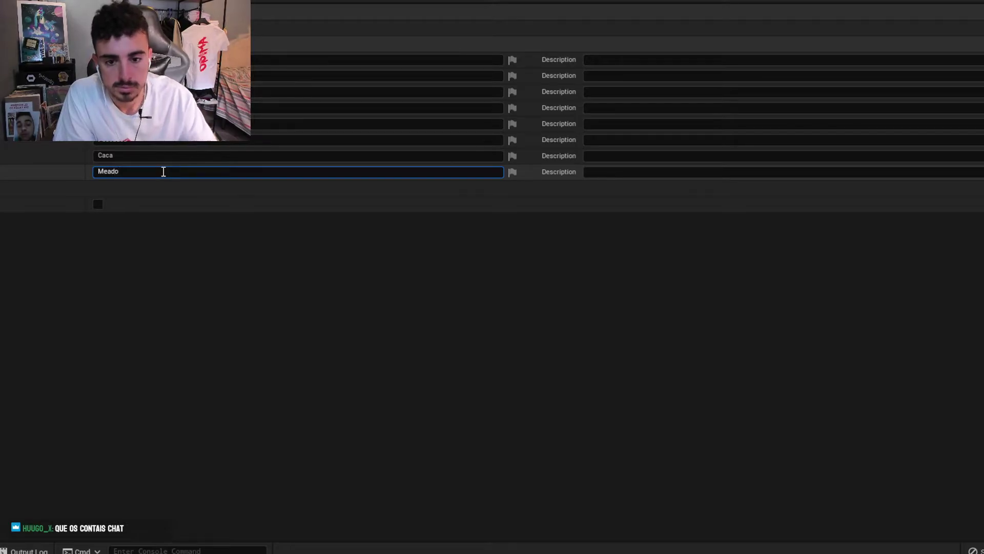
pyautogui.press('Return')
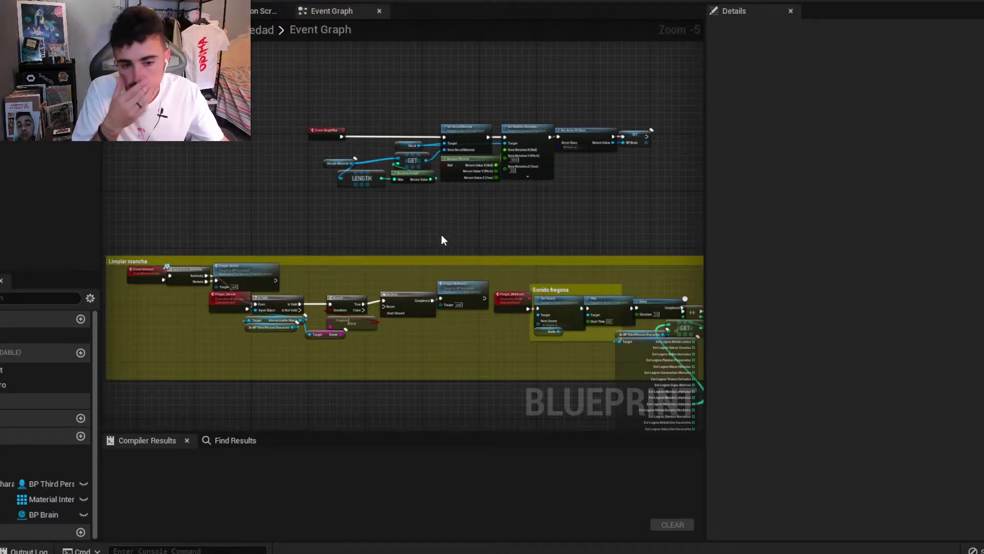
# Add a new blueprint variable named E_Suciedad.
pyautogui.moveTo(441, 234)
pyautogui.mouseDown(button='right')
pyautogui.moveTo(438, 220)
pyautogui.moveTo(431, 226)
pyautogui.mouseUp(button='right')
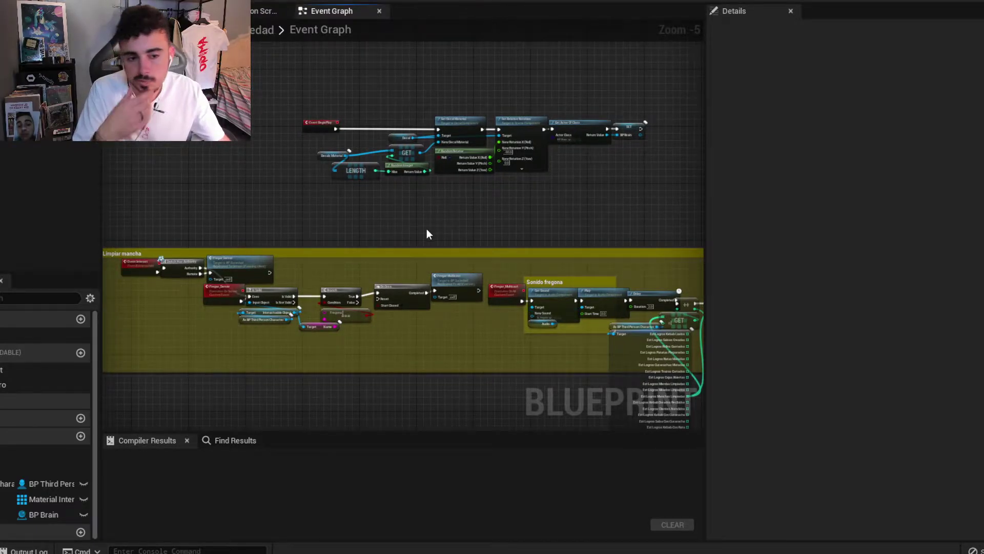
pyautogui.moveTo(444, 228); pyautogui.dragTo(478, 281, button='right')
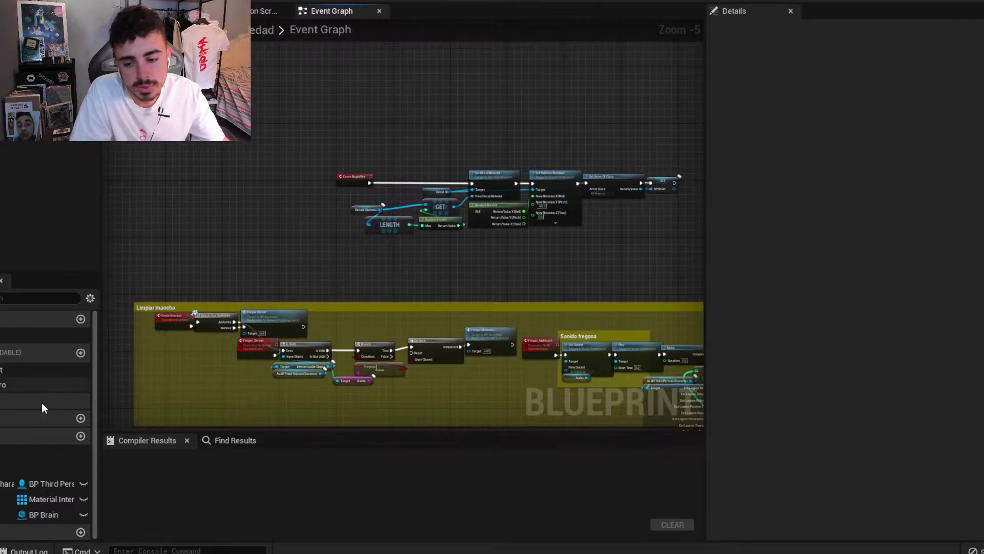
pyautogui.click(80, 436)
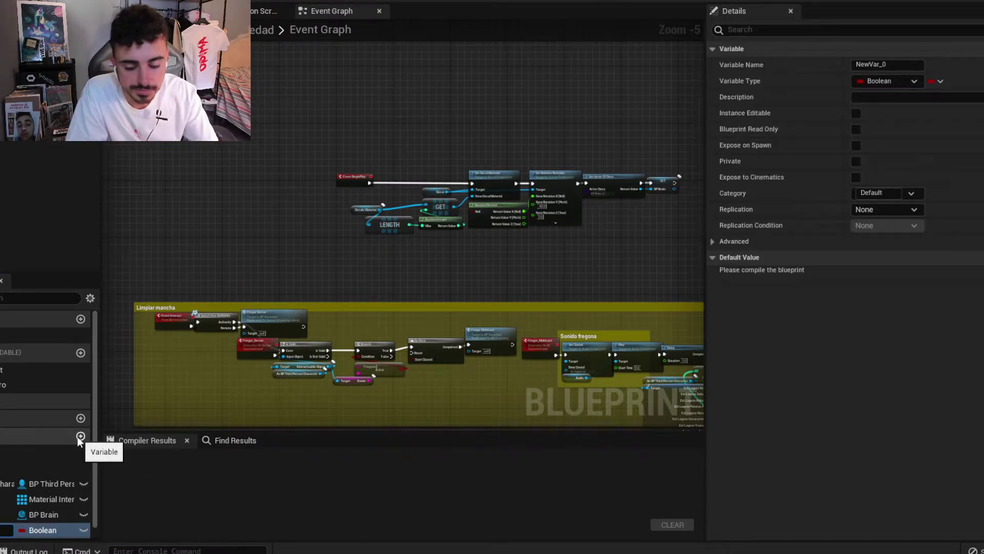
pyautogui.press('BackSpace')
pyautogui.write('L')
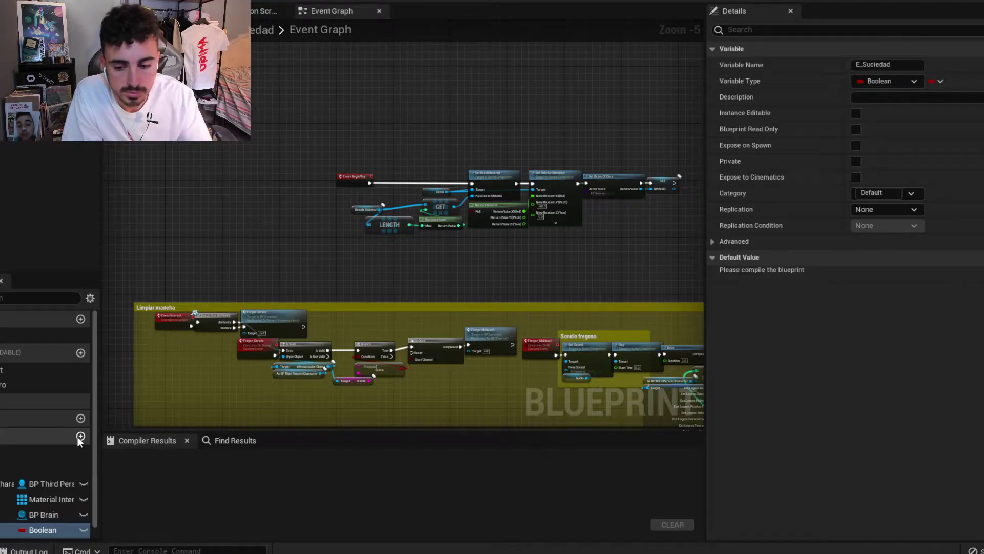
pyautogui.press('Return')
# Make E_Suciedad an E Suciedades enum, compile, and drop its getter into the graph.
pyautogui.click(899, 87)
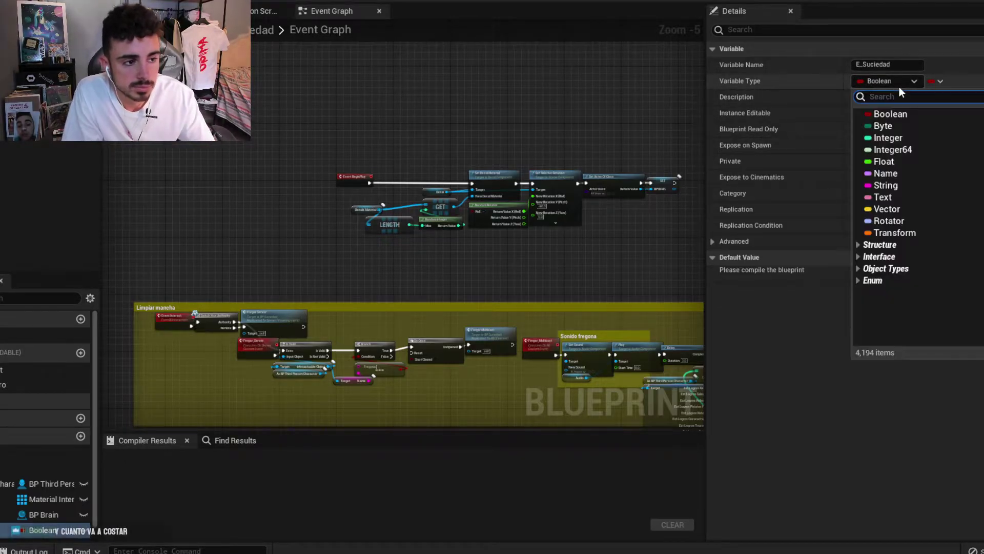
pyautogui.write('suciedad')
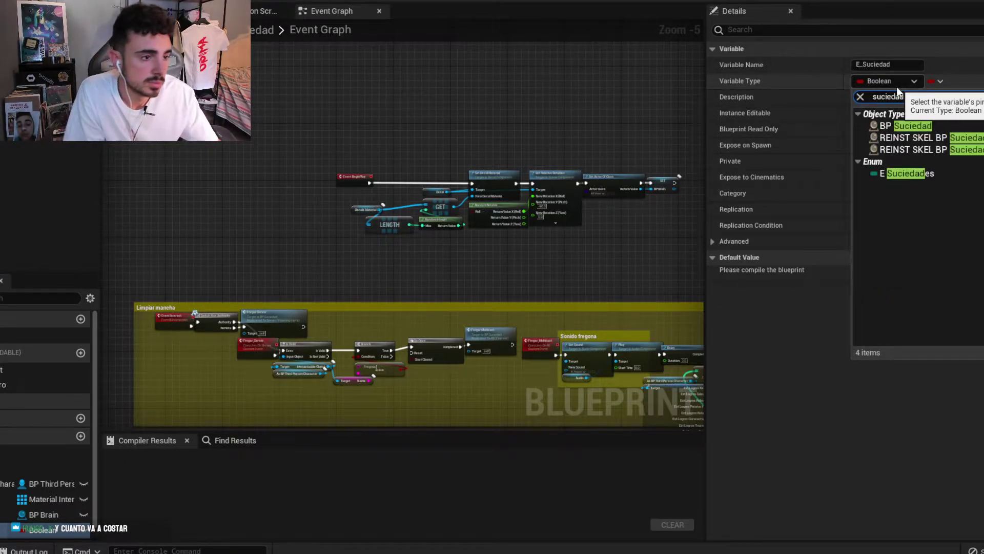
pyautogui.click(915, 176)
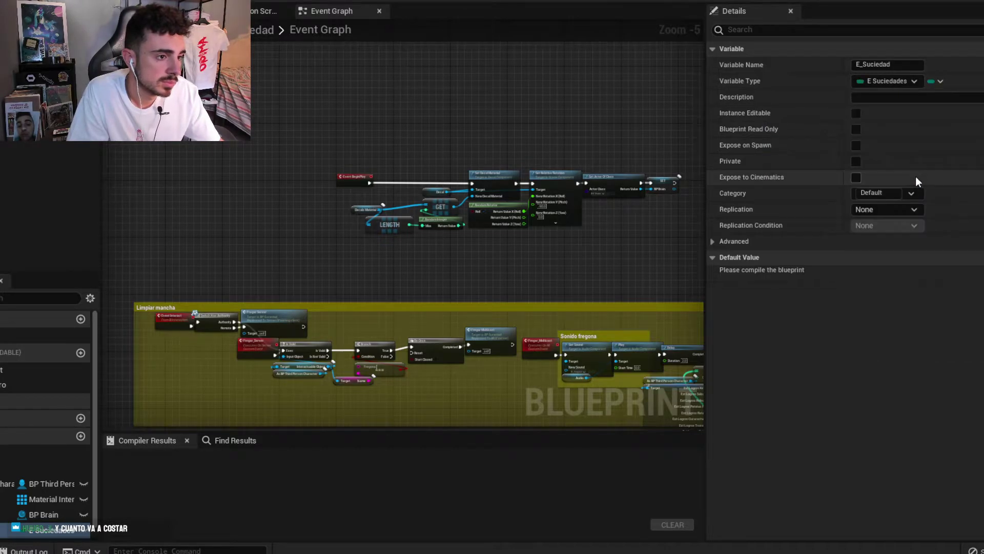
pyautogui.press('F7')
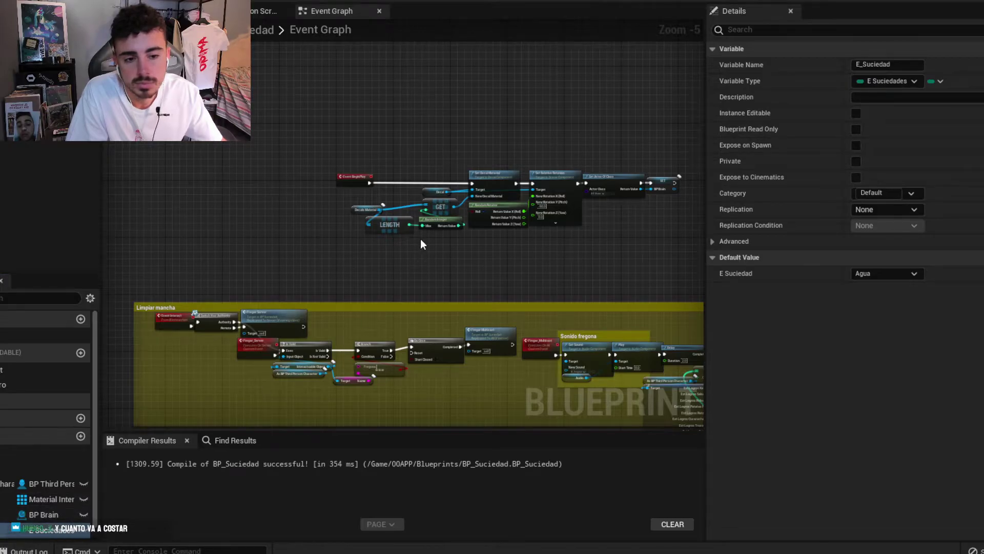
pyautogui.scroll(3, 313, 242)
pyautogui.moveTo(51, 529)
pyautogui.mouseDown()
pyautogui.moveTo(207, 254)
pyautogui.moveTo(283, 246)
pyautogui.mouseUp()
# Feed E Suciedad into a new Switch on E_Suciedades node driven by Event BeginPlay.
pyautogui.click(241, 274)
pyautogui.write('swi')
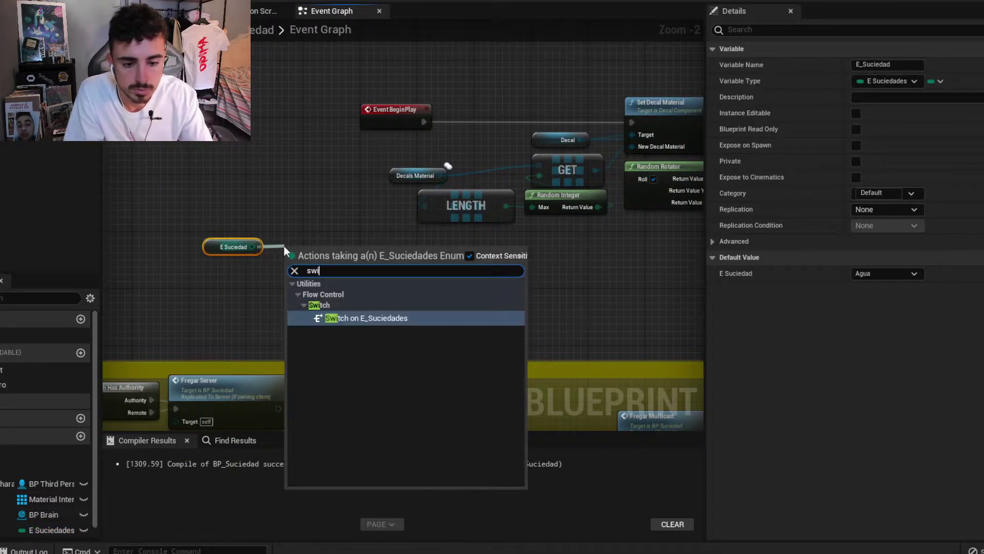
pyautogui.press('Return')
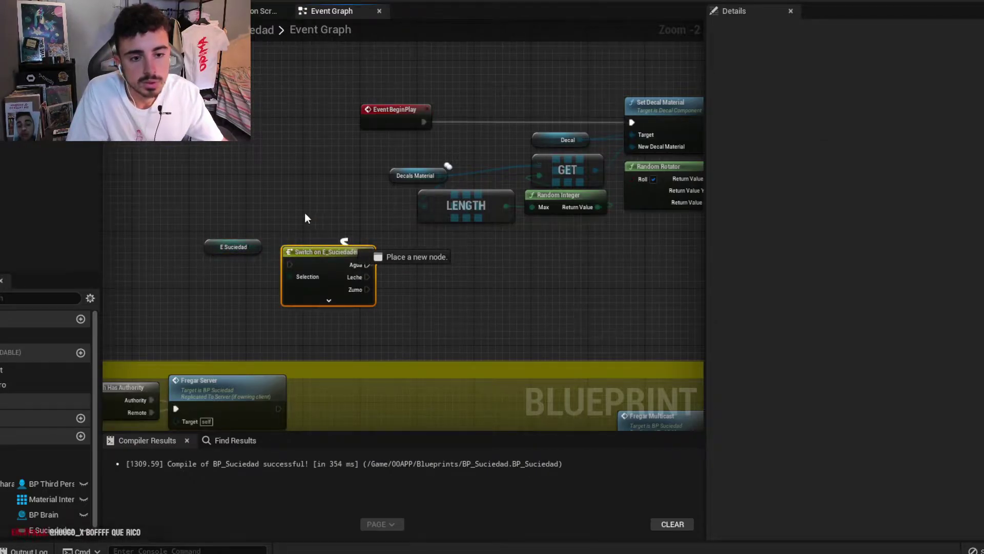
pyautogui.moveTo(319, 248); pyautogui.dragTo(310, 227)
pyautogui.moveTo(381, 117)
pyautogui.mouseDown()
pyautogui.moveTo(128, 117)
pyautogui.moveTo(282, 244)
pyautogui.mouseUp()
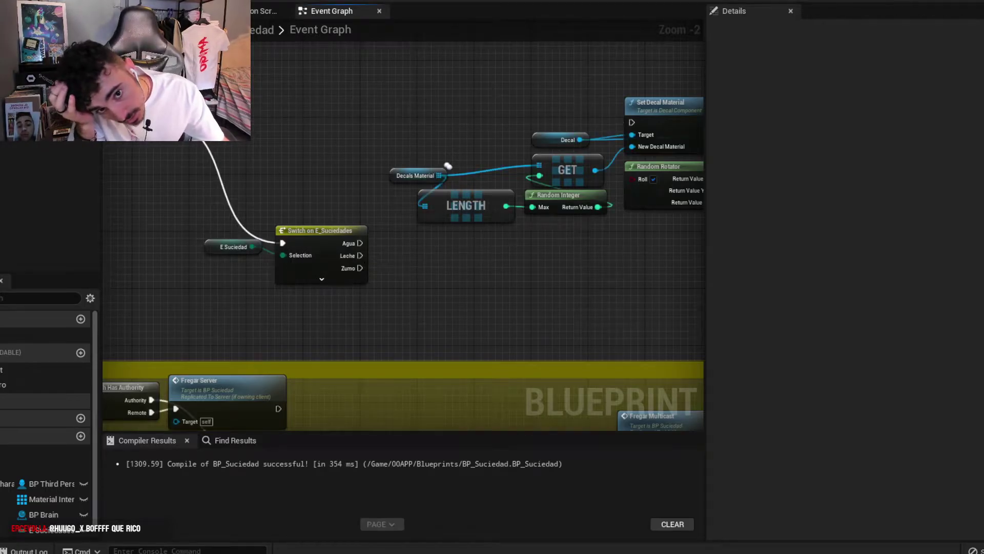
pyautogui.moveTo(154, 120); pyautogui.dragTo(244, 222)
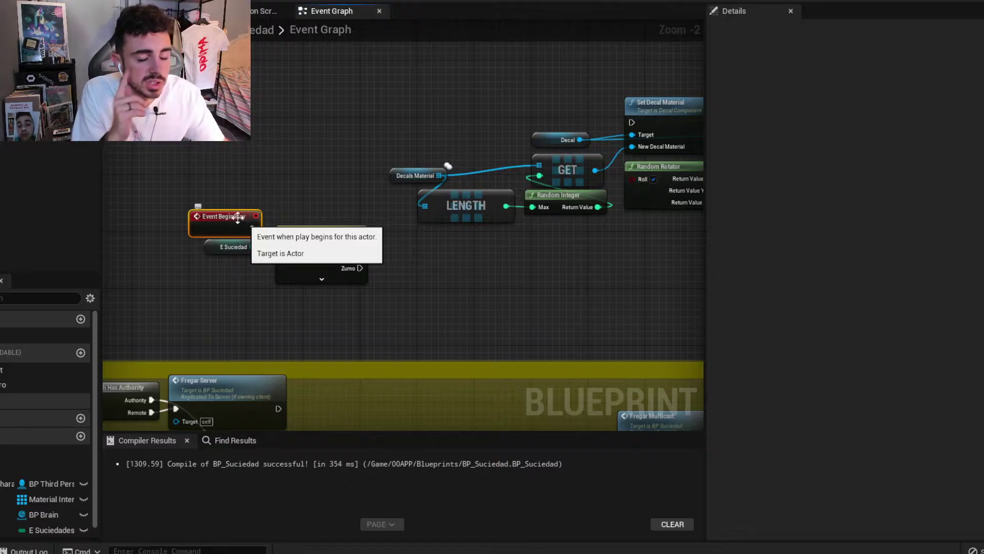
pyautogui.click(214, 150)
# Move the BeginPlay, E Suciedad and Switch group up-left beside the existing BeginPlay chain.
pyautogui.moveTo(216, 178); pyautogui.dragTo(276, 188, button='right')
pyautogui.moveTo(276, 191)
pyautogui.mouseDown()
pyautogui.moveTo(384, 259)
pyautogui.moveTo(327, 131)
pyautogui.mouseUp()
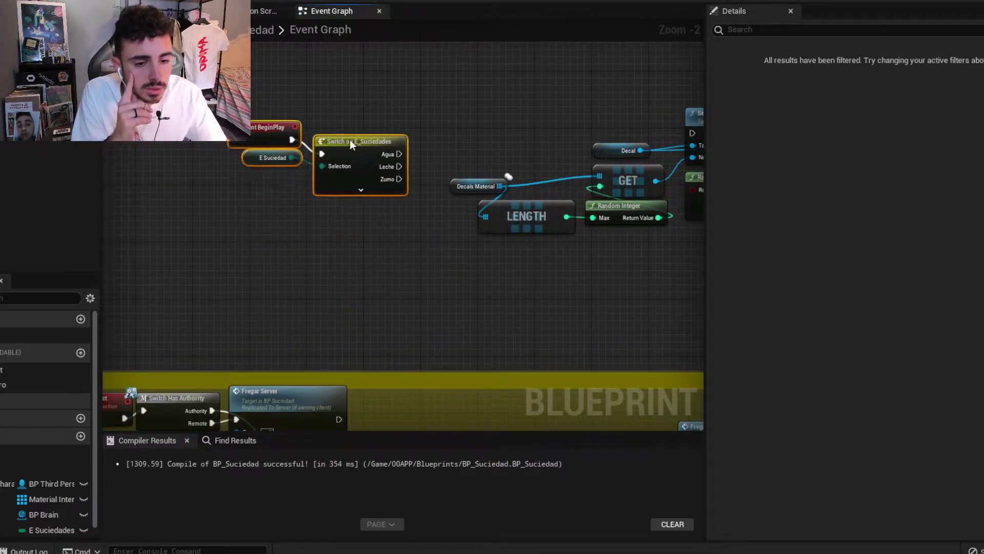
pyautogui.moveTo(464, 123); pyautogui.dragTo(187, 150, button='right')
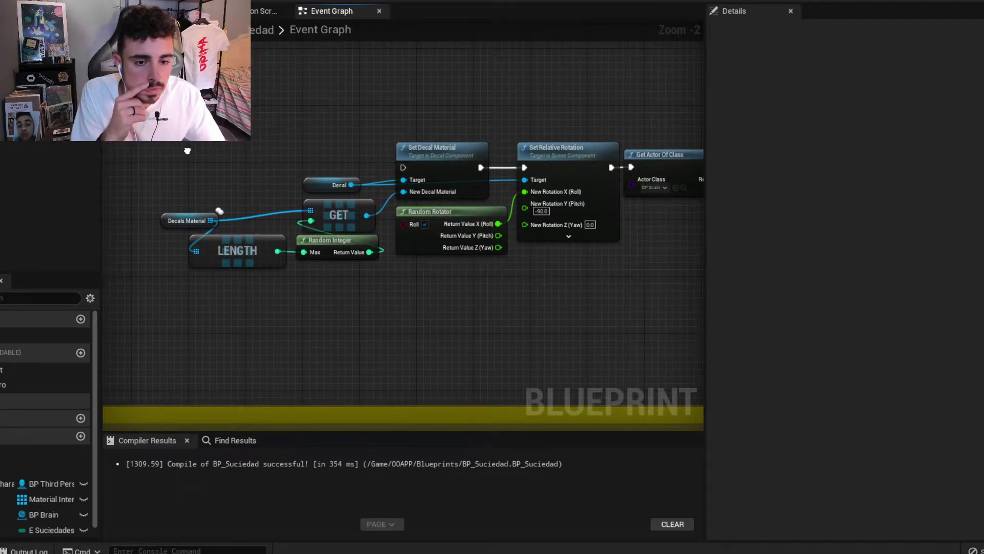
pyautogui.moveTo(187, 150); pyautogui.dragTo(439, 188, button='right')
pyautogui.moveTo(359, 252); pyautogui.dragTo(205, 176)
pyautogui.moveTo(419, 180); pyautogui.dragTo(215, 161, button='right')
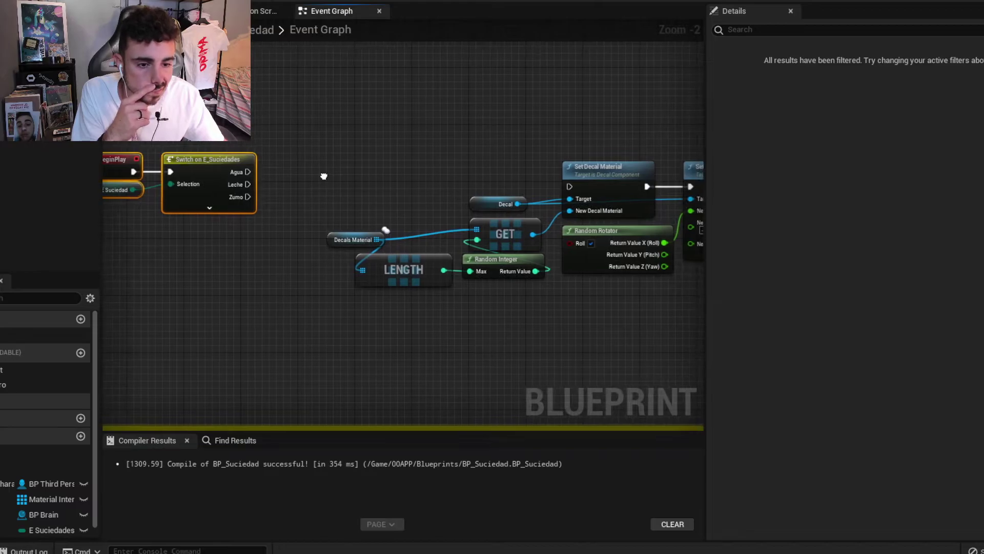
pyautogui.moveTo(437, 275); pyautogui.dragTo(342, 283, button='right')
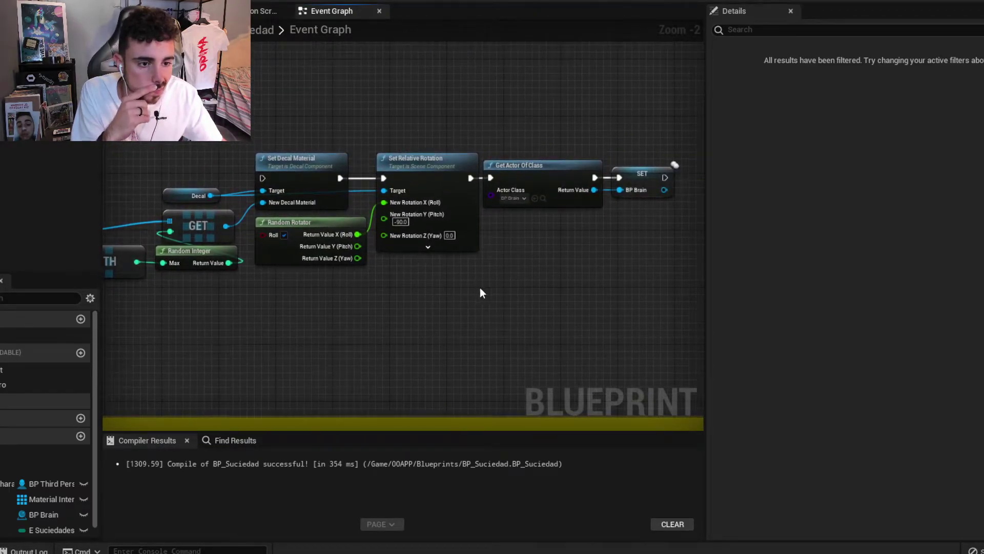
pyautogui.moveTo(479, 287); pyautogui.dragTo(410, 296, button='right')
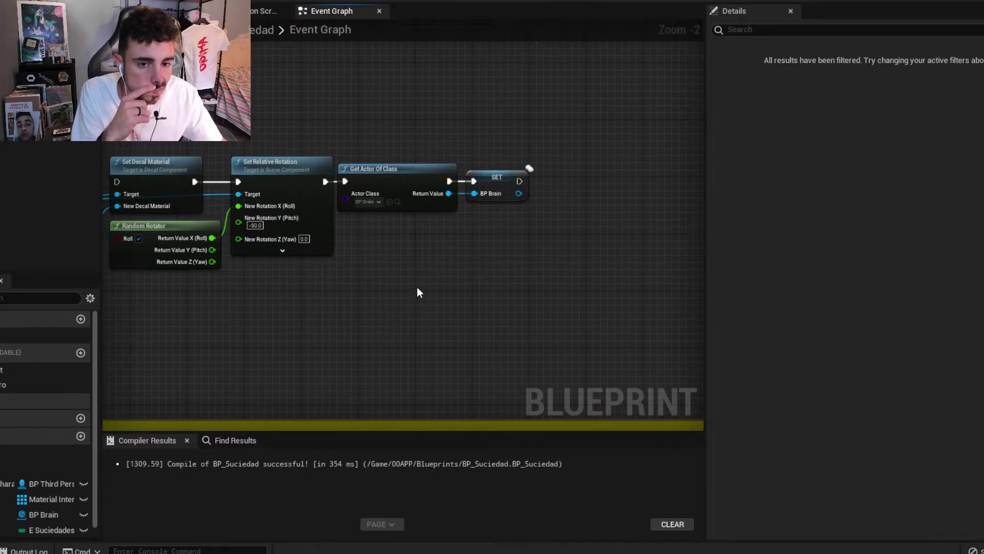
pyautogui.moveTo(494, 181); pyautogui.dragTo(487, 181)
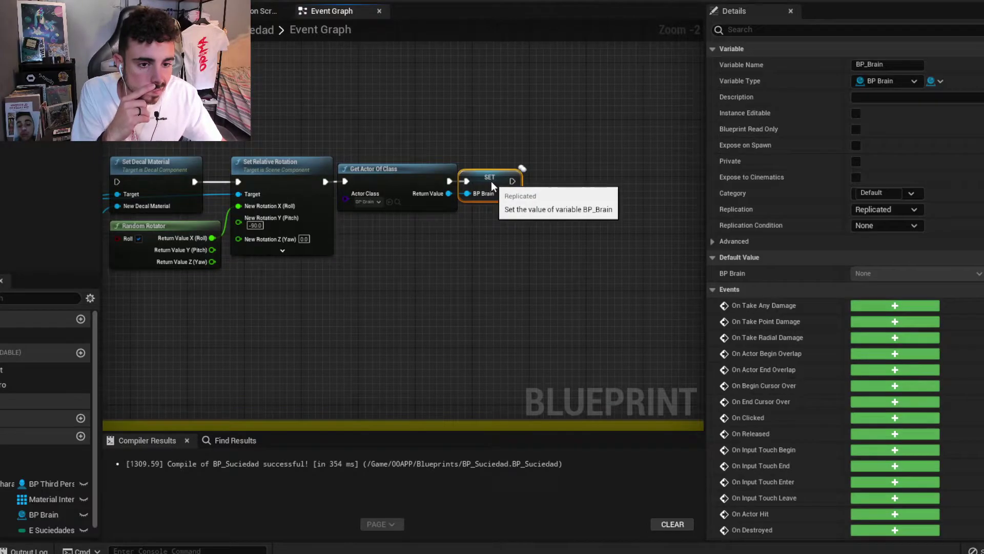
pyautogui.click(480, 217)
# Wire the Switch's Agua output to Set Decal Material, then show the Viewport.
pyautogui.scroll(-3, 410, 257)
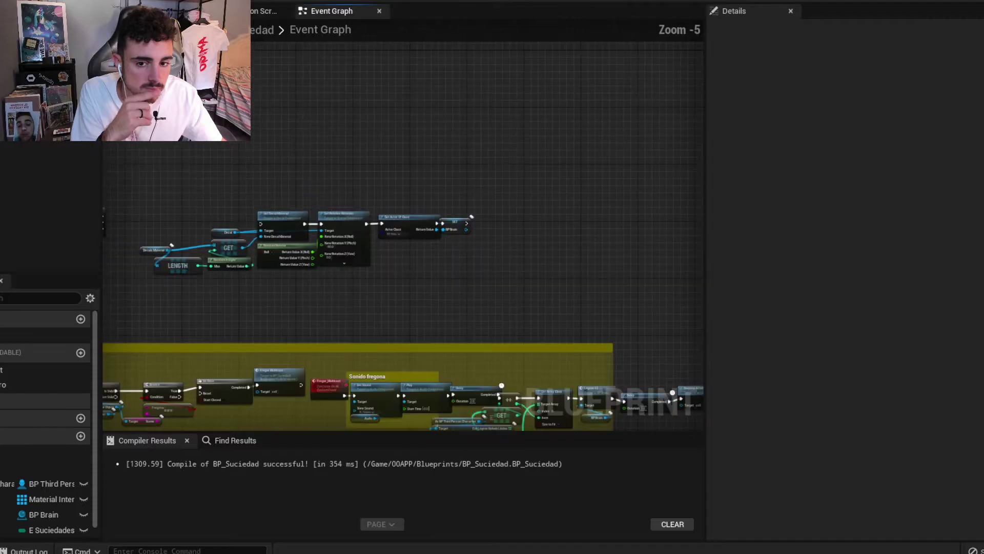
pyautogui.scroll(2, 319, 191)
pyautogui.moveTo(175, 223); pyautogui.dragTo(321, 223, button='right')
pyautogui.moveTo(184, 153); pyautogui.dragTo(300, 169)
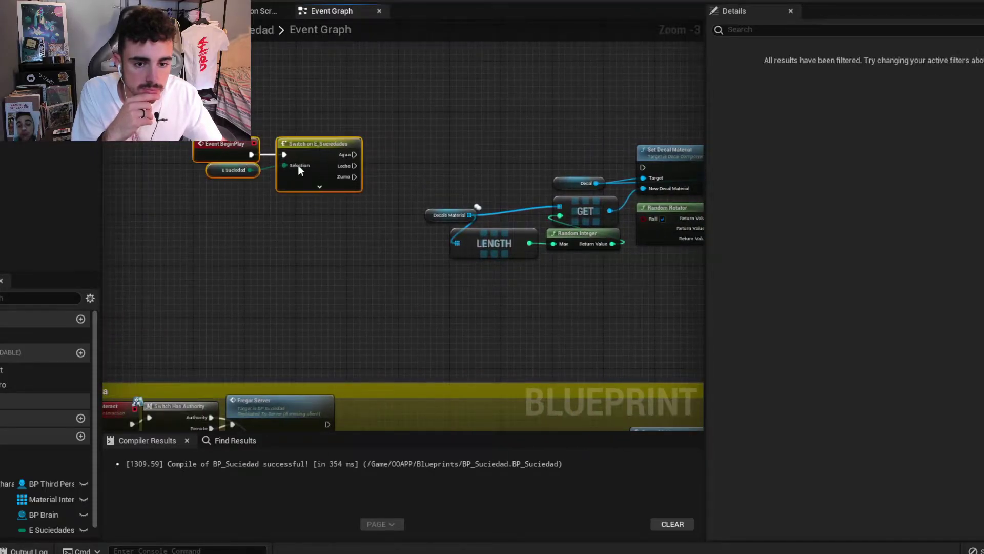
pyautogui.click(442, 161)
pyautogui.scroll(3, 310, 190)
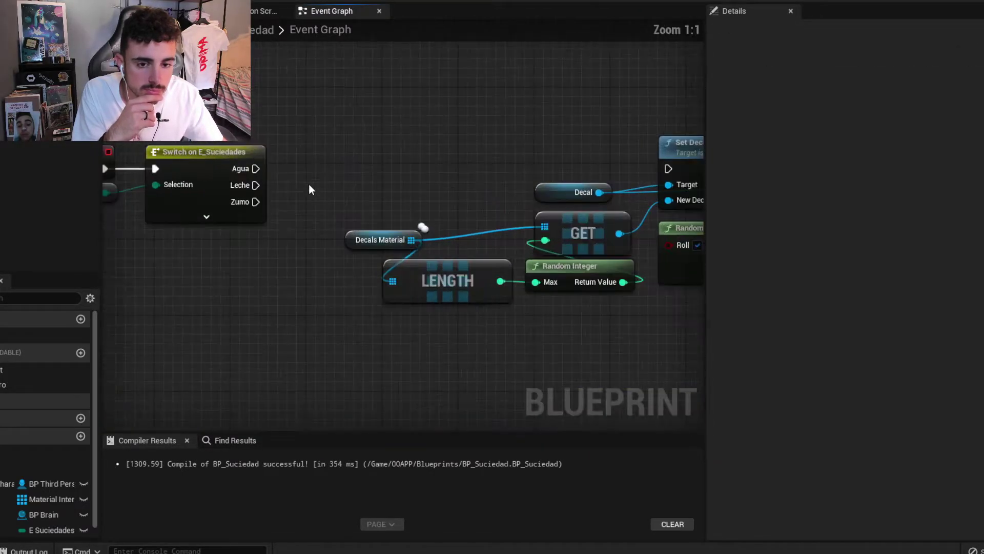
pyautogui.moveTo(309, 190); pyautogui.dragTo(233, 195, button='right')
pyautogui.moveTo(181, 174); pyautogui.dragTo(589, 174)
pyautogui.click(194, 11)
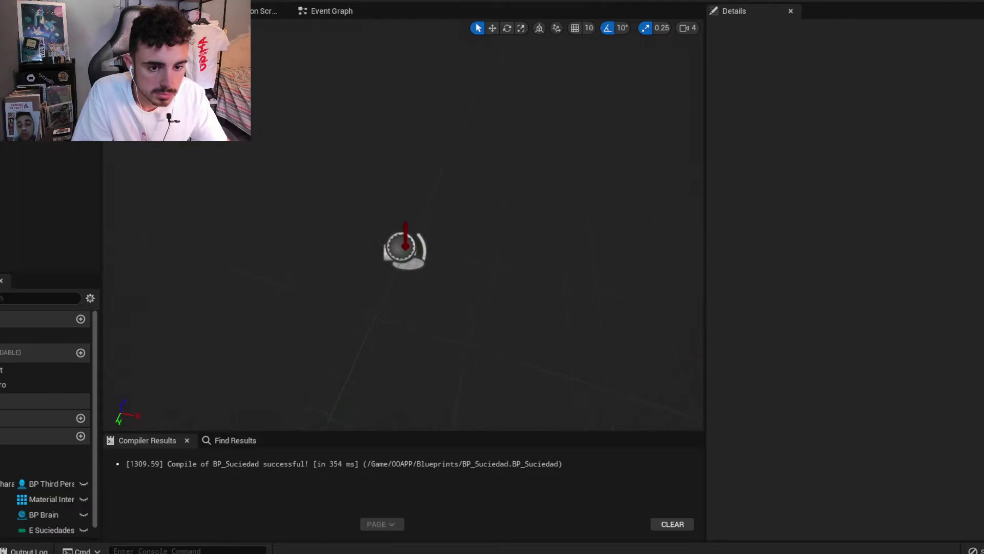
# Back in the Event Graph, nudge the Decals Material node up and inspect its array elements.
pyautogui.click(378, 13)
pyautogui.scroll(-2, 430, 132)
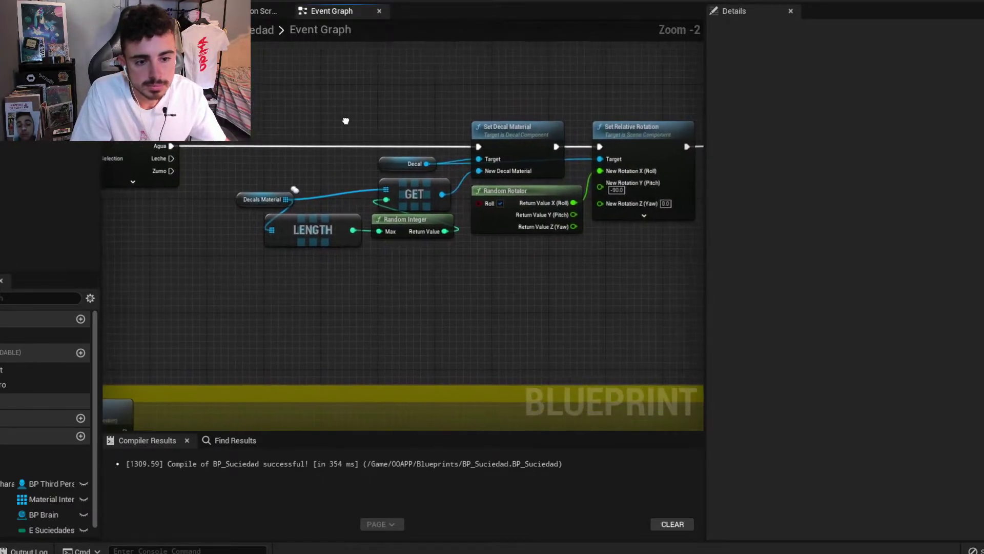
pyautogui.moveTo(429, 133); pyautogui.dragTo(313, 122, button='right')
pyautogui.click(233, 197)
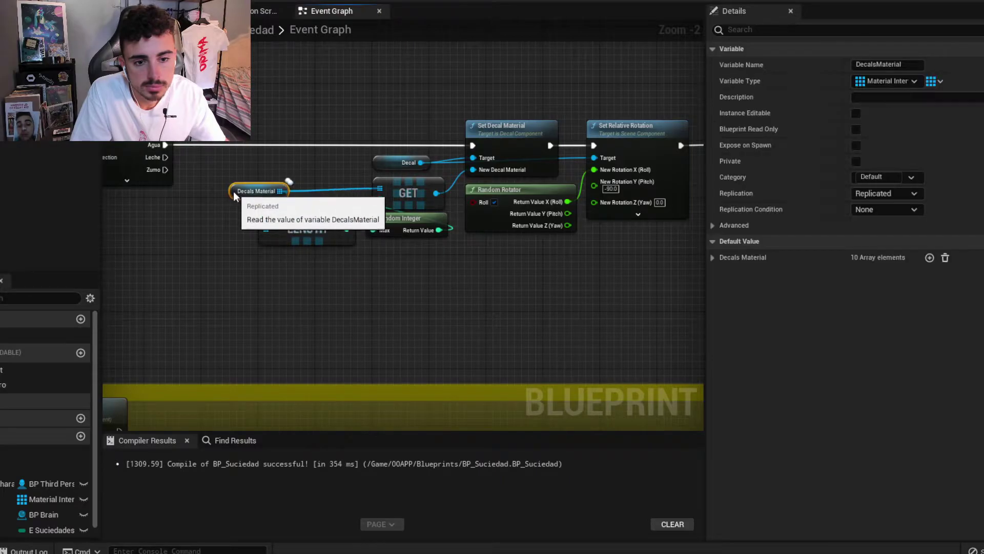
pyautogui.moveTo(233, 198); pyautogui.dragTo(226, 186)
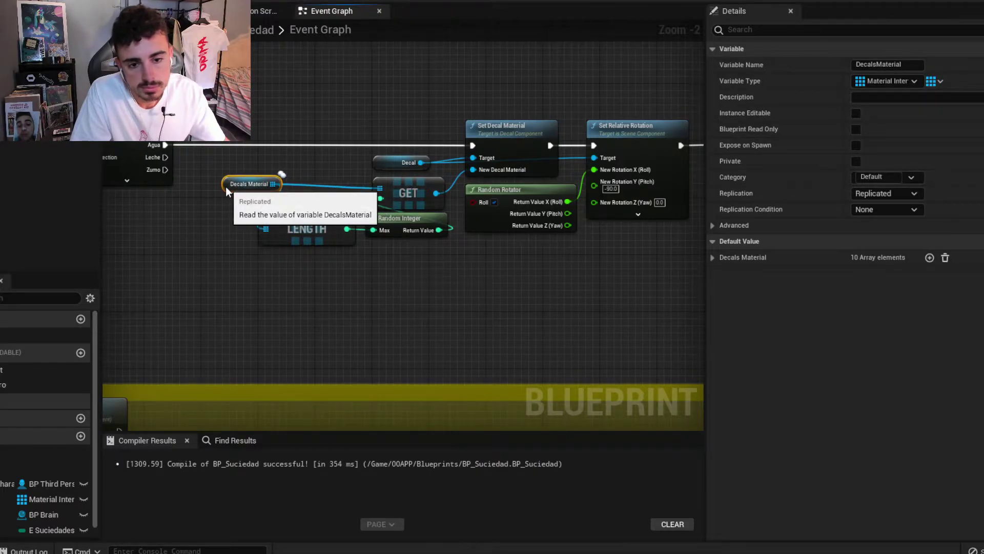
pyautogui.click(262, 155)
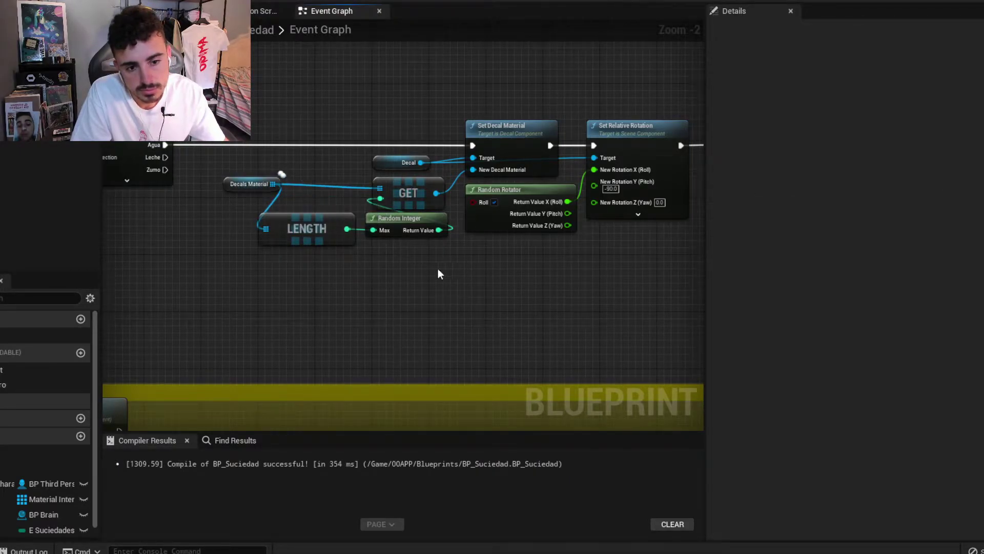
pyautogui.click(235, 190)
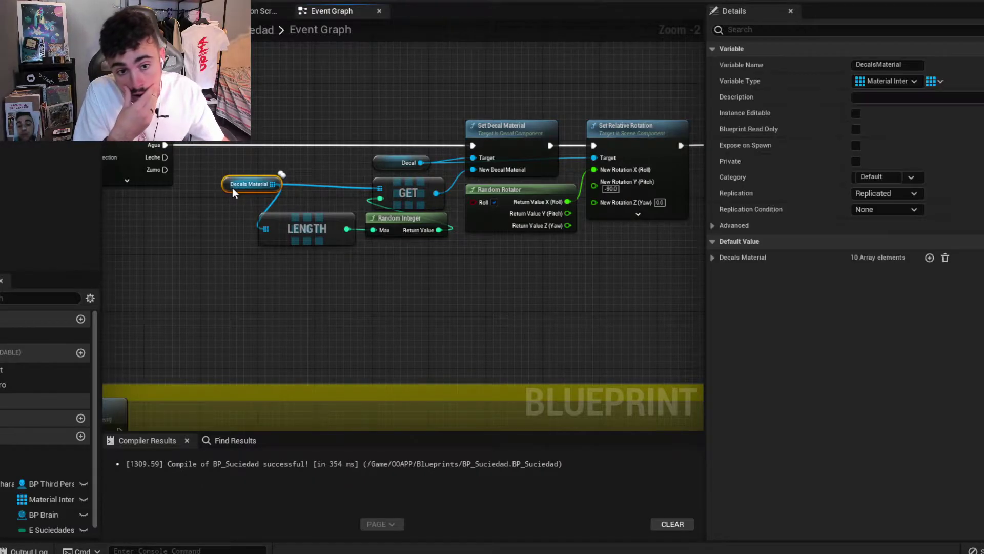
pyautogui.click(712, 257)
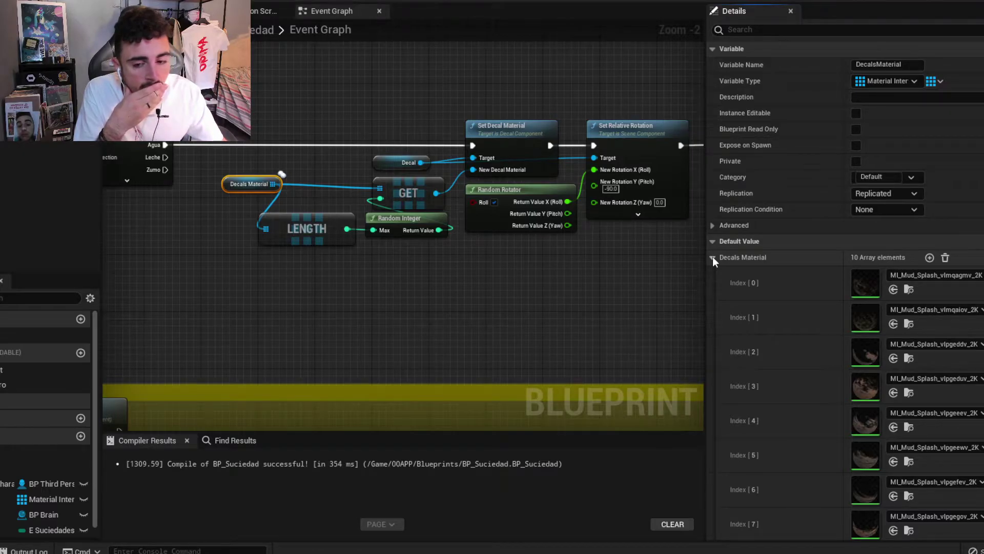
pyautogui.click(712, 257)
# Rename the DecalsMaterial variable to DecalsAgua.
pyautogui.click(46, 498)
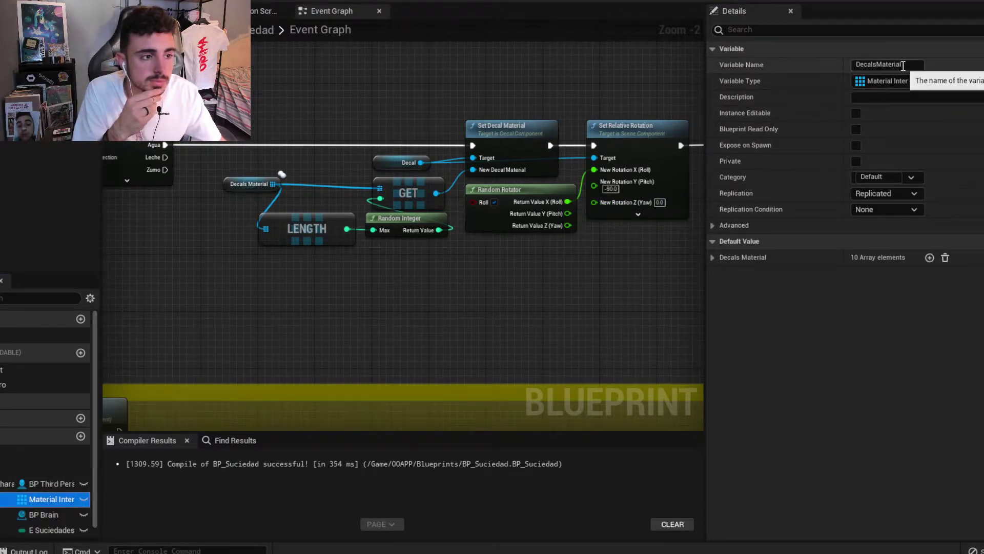
pyautogui.moveTo(904, 66); pyautogui.dragTo(877, 66)
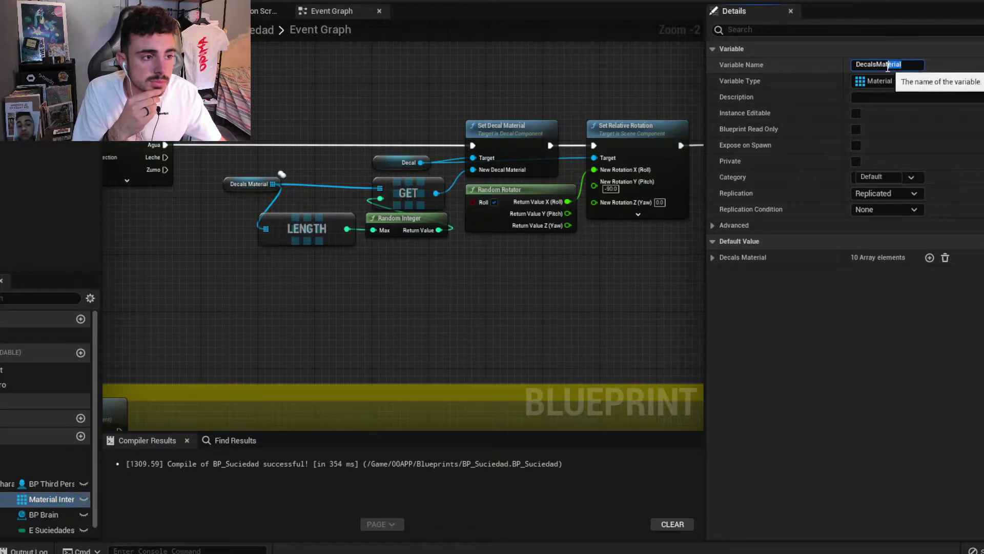
pyautogui.write('Agua')
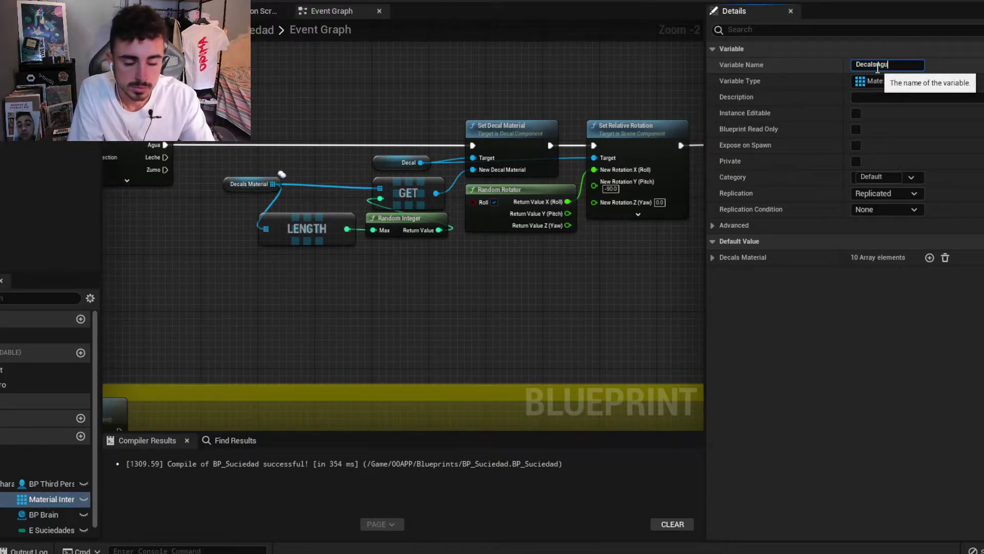
pyautogui.press('Return')
pyautogui.moveTo(253, 177); pyautogui.dragTo(237, 228, button='right')
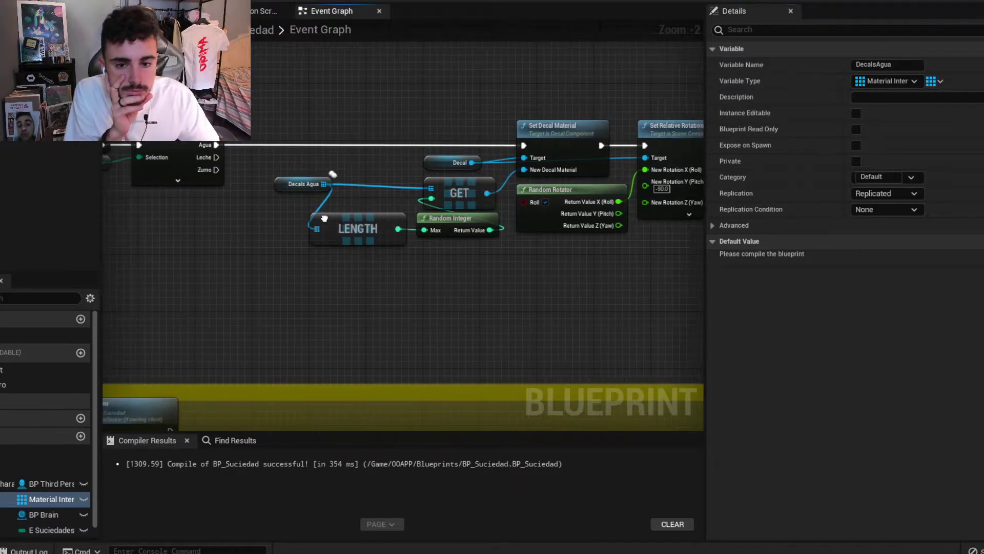
pyautogui.moveTo(542, 290)
pyautogui.mouseDown(button='right')
pyautogui.moveTo(452, 222)
pyautogui.moveTo(561, 236)
pyautogui.mouseUp(button='right')
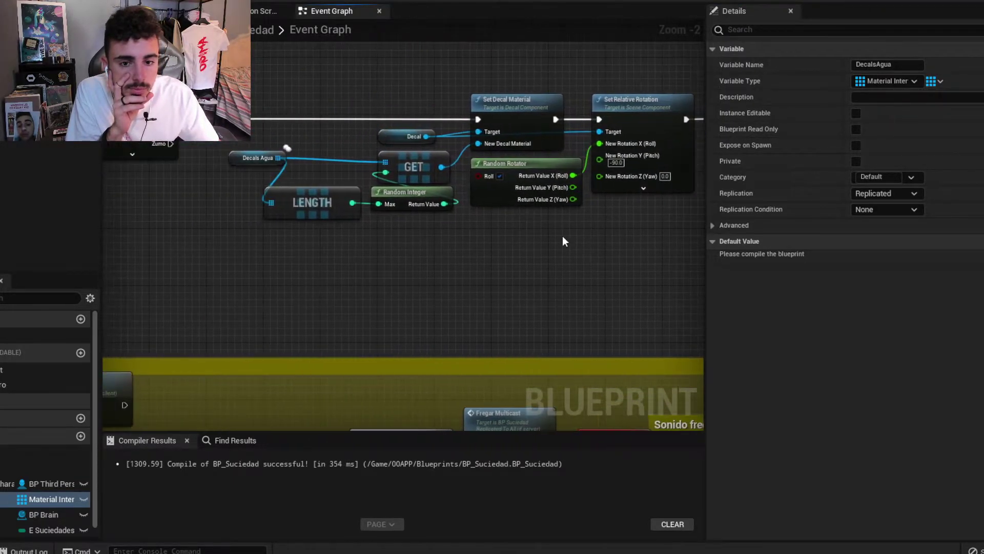
# Delete Switch Has Authority and the Fregar server nodes, wiring Event Interact straight into Is Valid.
pyautogui.scroll(-2, 243, 290)
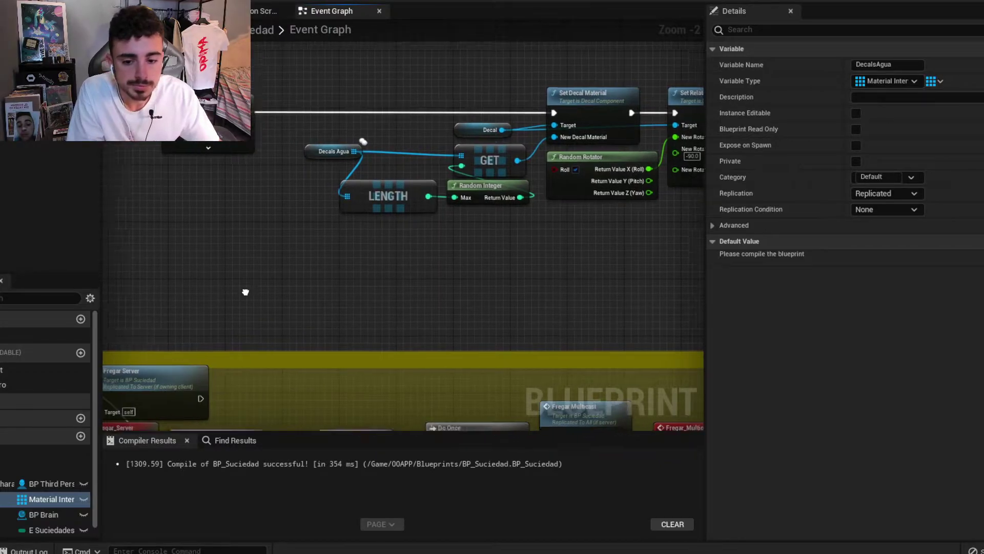
pyautogui.moveTo(398, 186); pyautogui.dragTo(394, 181, button='right')
pyautogui.scroll(3, 205, 271)
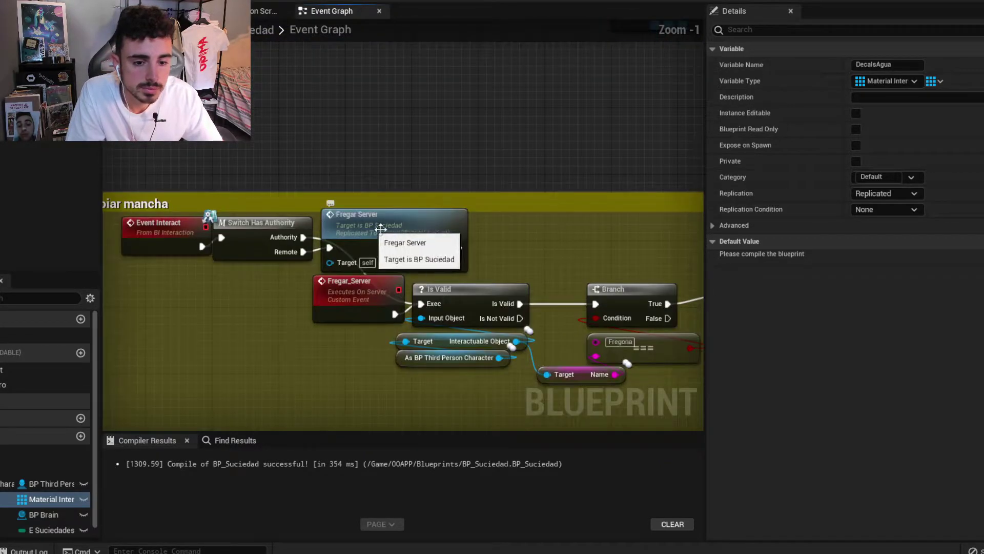
pyautogui.moveTo(409, 328); pyautogui.dragTo(218, 207)
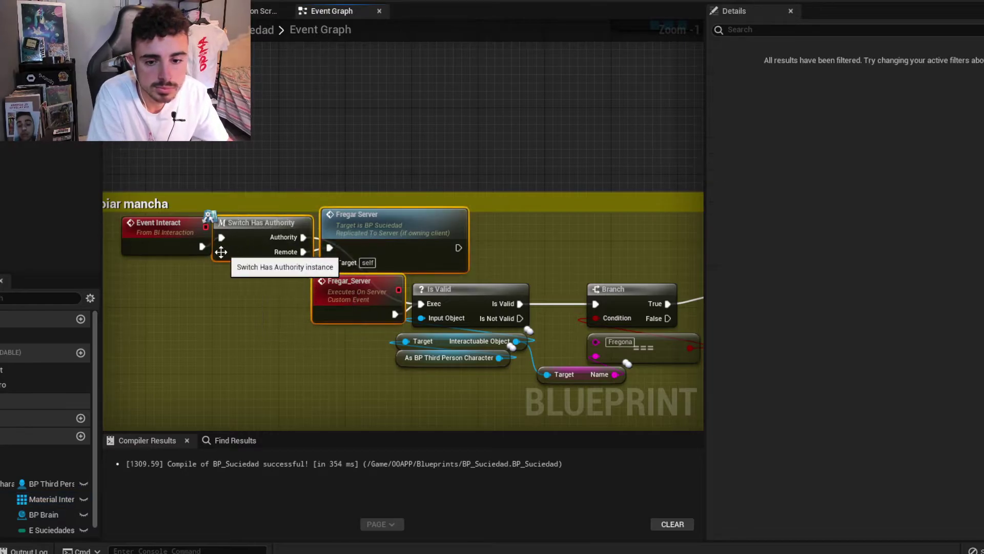
pyautogui.press('Delete')
pyautogui.moveTo(201, 246)
pyautogui.mouseDown()
pyautogui.moveTo(426, 334)
pyautogui.moveTo(420, 302)
pyautogui.mouseUp()
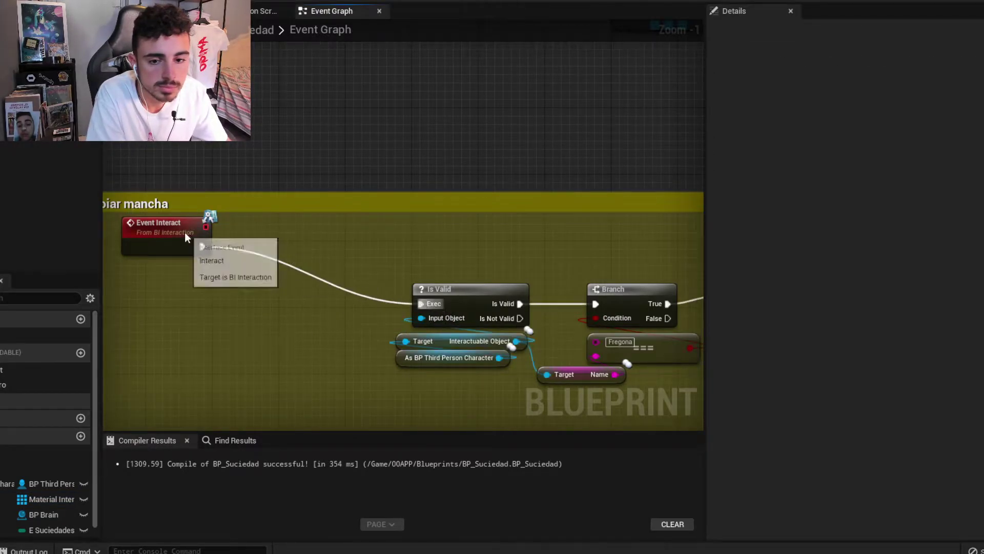
pyautogui.moveTo(185, 232); pyautogui.dragTo(375, 290)
pyautogui.scroll(-5, 374, 290)
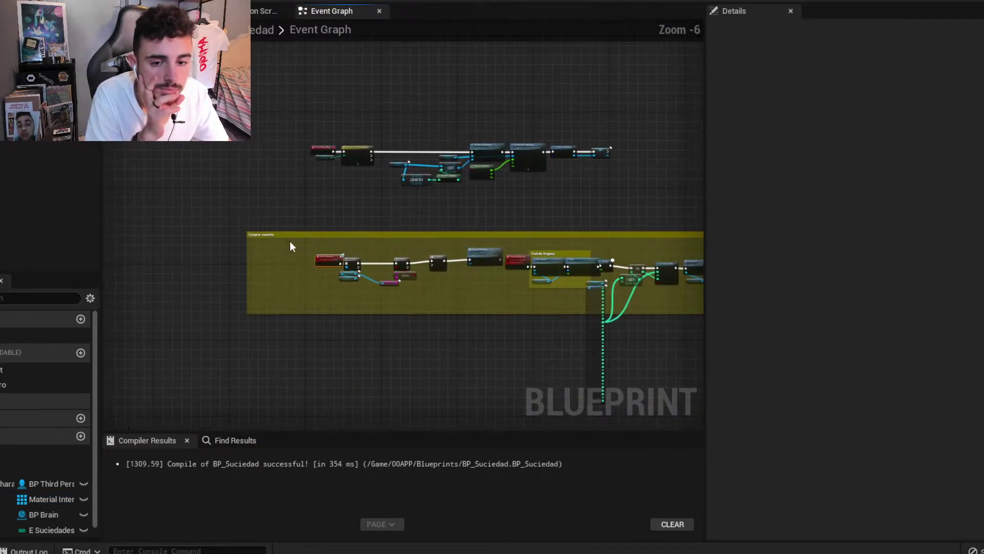
# Narrow the Limpiar mancha group and add a 'Meterlo como obcion al clicar' comment above Event Interact.
pyautogui.moveTo(247, 256); pyautogui.dragTo(303, 257)
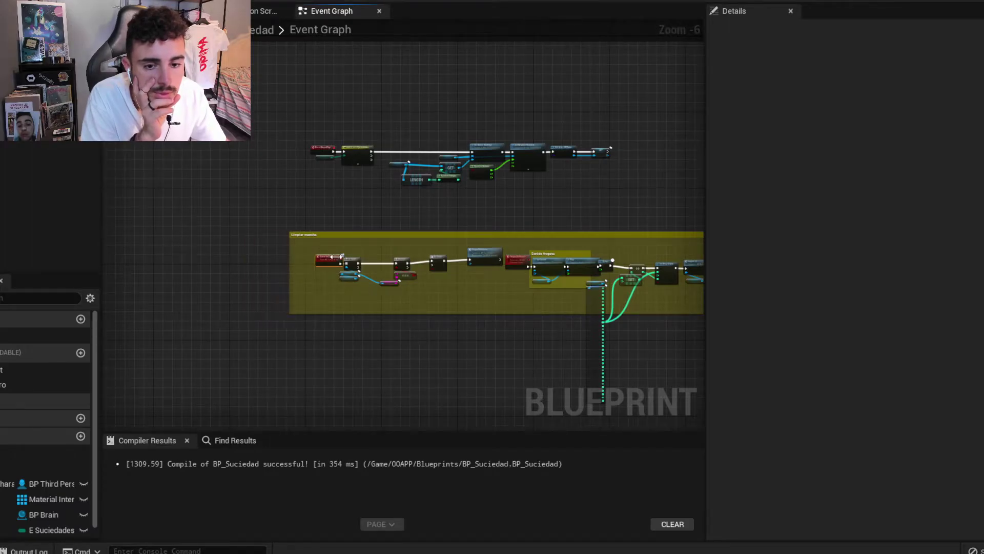
pyautogui.scroll(1, 330, 255)
pyautogui.scroll(5, 330, 251)
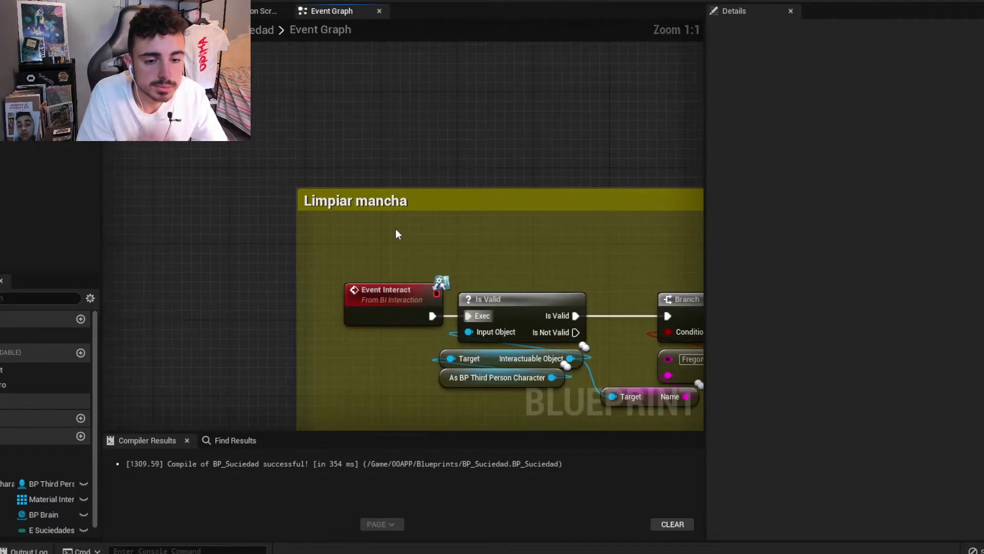
pyautogui.write('cMeter')
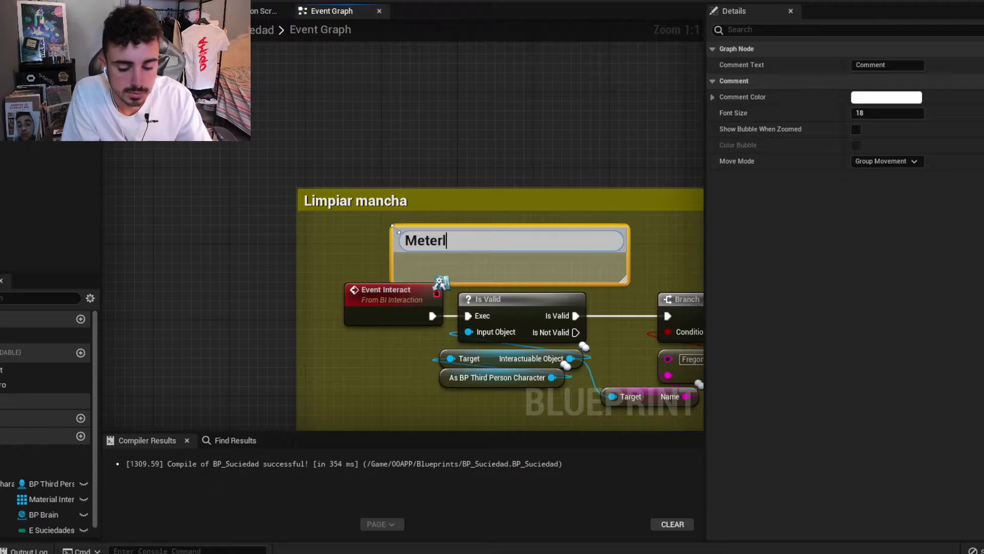
pyautogui.write('lo como men')
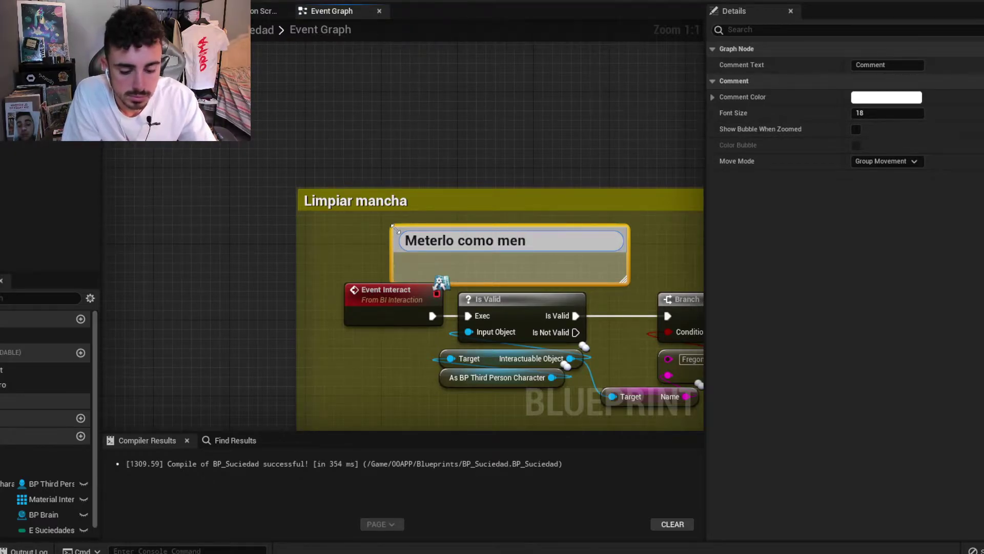
pyautogui.press('BackSpace')
pyautogui.write('ob')
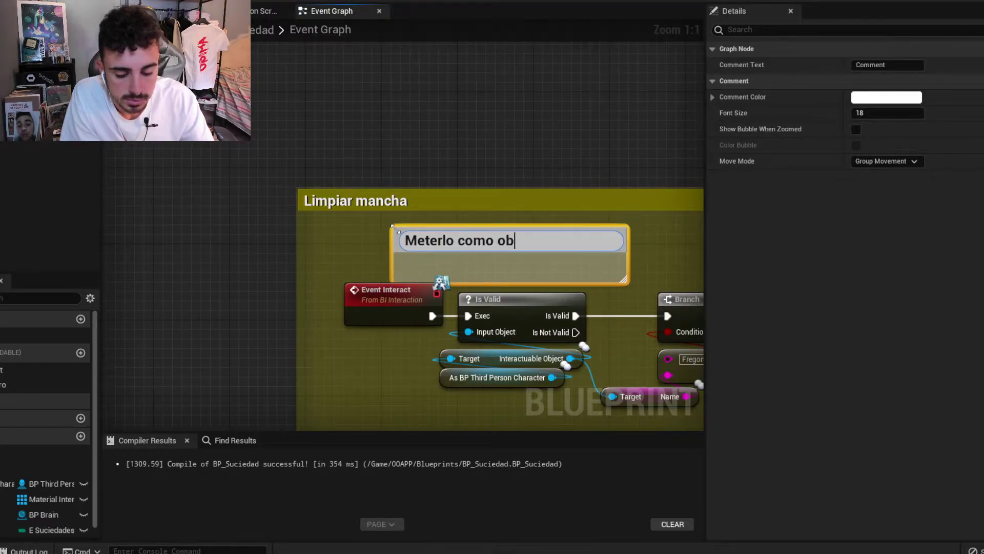
pyautogui.write('cion al clica')
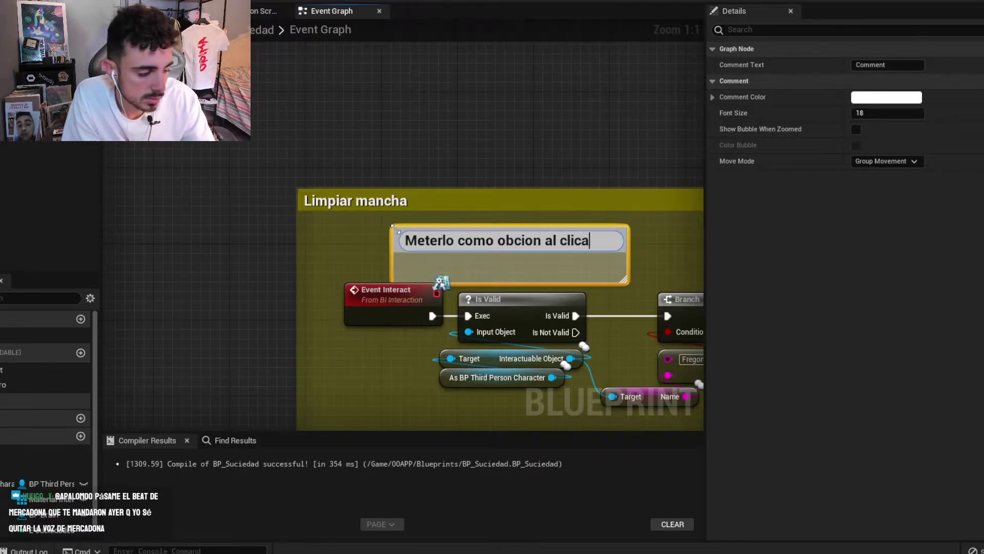
pyautogui.write('r')
pyautogui.press('Return')
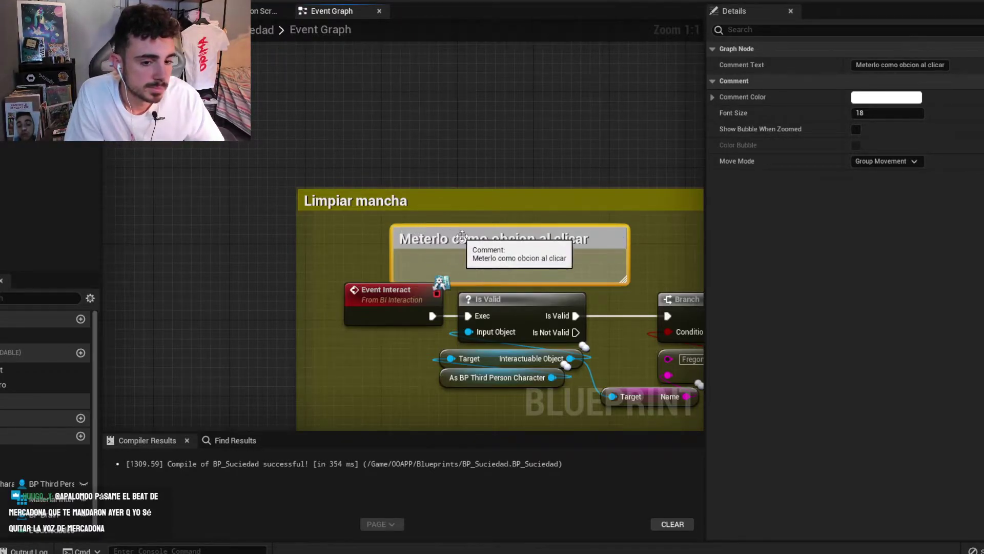
pyautogui.moveTo(402, 226); pyautogui.dragTo(345, 216)
# Set the new comment's colour to red.
pyautogui.click(872, 81)
pyautogui.click(871, 81)
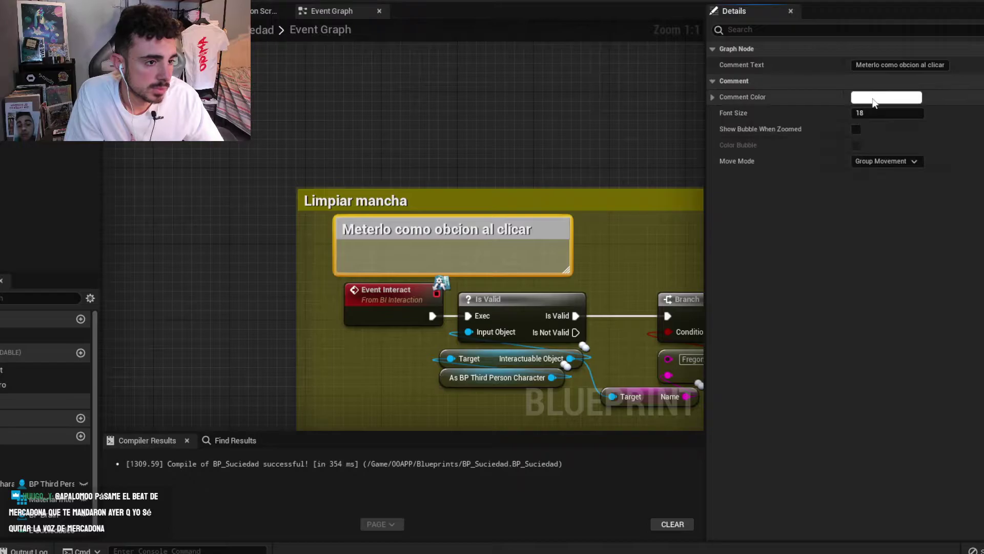
pyautogui.click(878, 97)
pyautogui.click(759, 136)
pyautogui.click(793, 397)
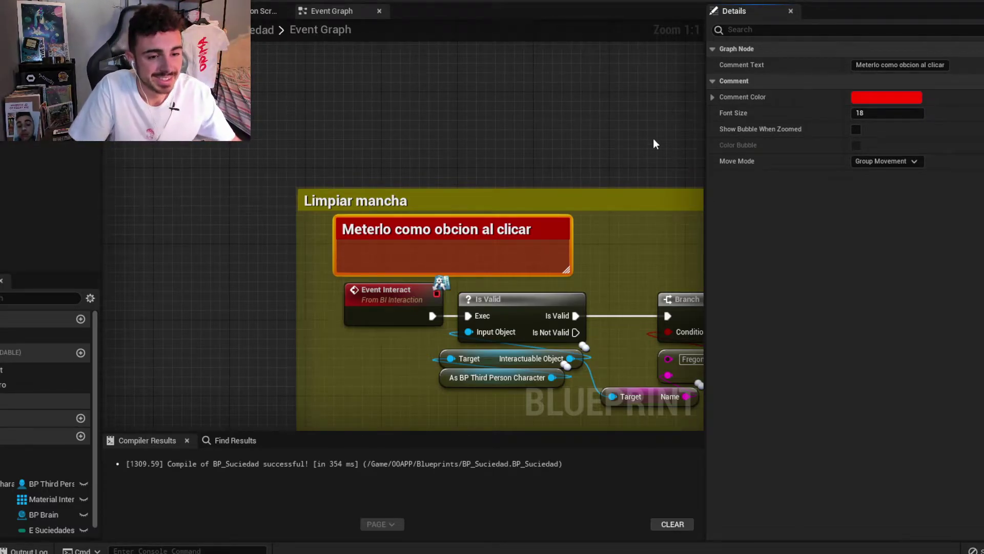
pyautogui.moveTo(620, 191); pyautogui.dragTo(333, 163, button='right')
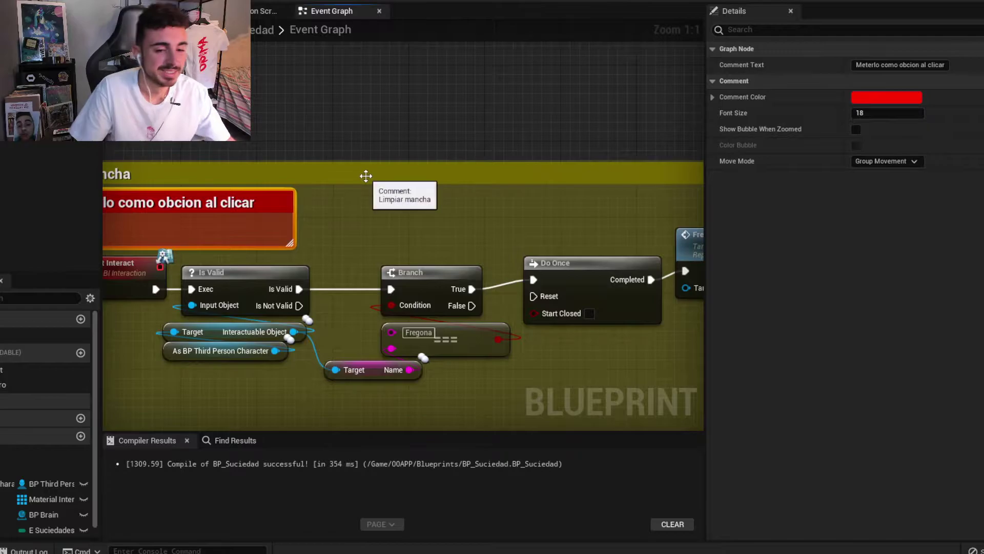
# Delete the two Fregar Multicast nodes and connect Completed to the Set Sound node.
pyautogui.scroll(-3, 519, 233)
pyautogui.scroll(2, 345, 224)
pyautogui.scroll(-3, 455, 237)
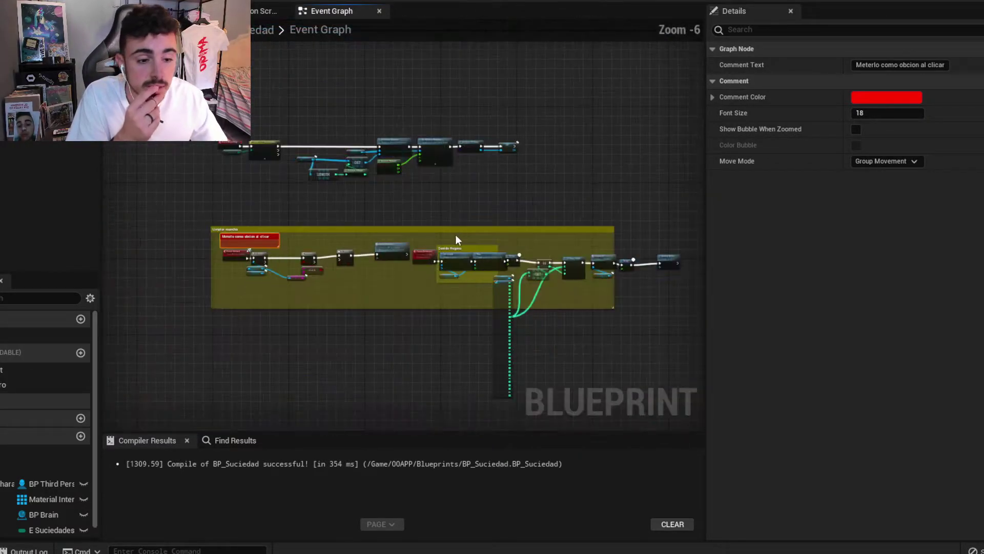
pyautogui.scroll(2, 346, 248)
pyautogui.scroll(3, 346, 248)
pyautogui.moveTo(389, 313); pyautogui.dragTo(225, 256)
pyautogui.press('Delete')
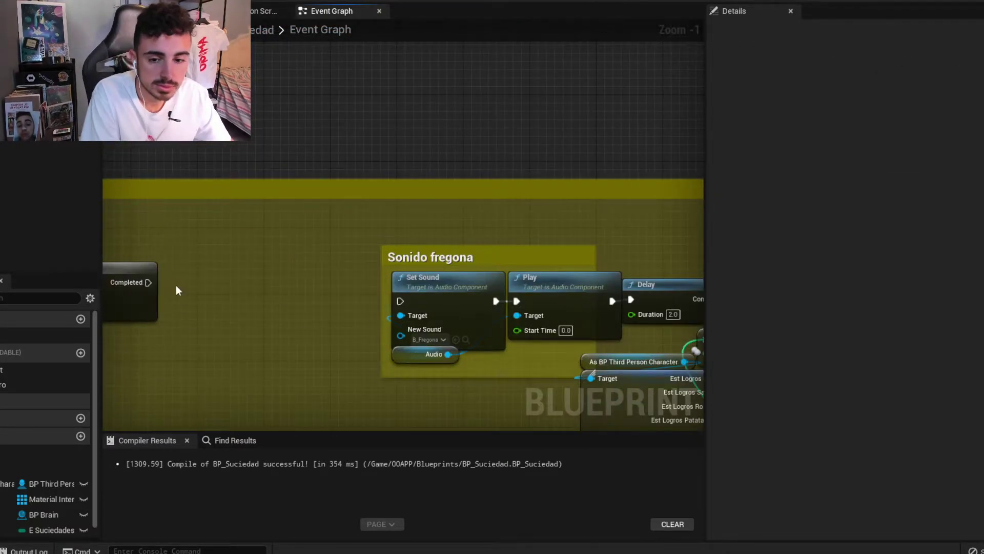
pyautogui.moveTo(152, 282); pyautogui.dragTo(400, 301)
pyautogui.scroll(-5, 401, 300)
pyautogui.scroll(-1, 362, 260)
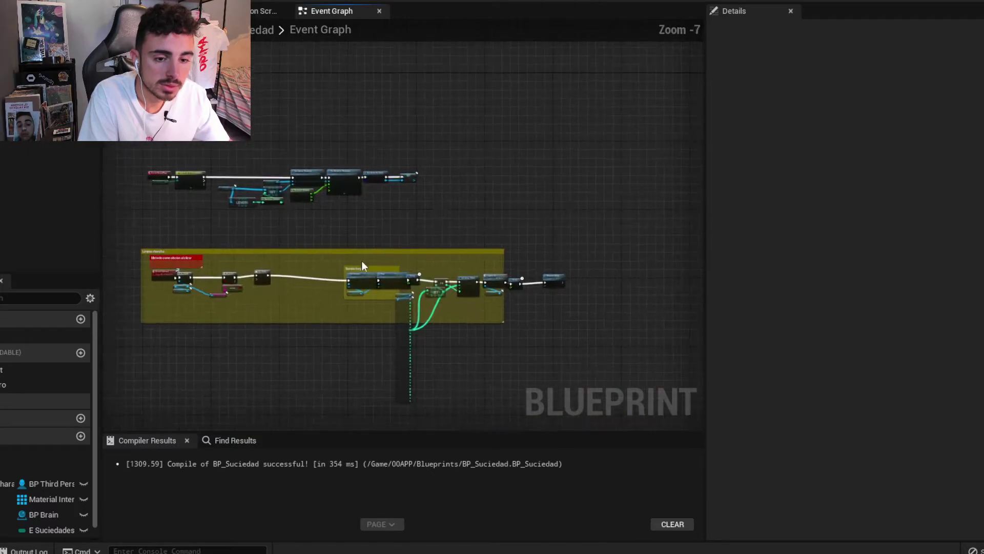
# Regroup the Sonido fregona and achievement counter nodes, connecting Play's output to the 0.2 s Delay.
pyautogui.moveTo(331, 257); pyautogui.dragTo(548, 326)
pyautogui.moveTo(400, 307); pyautogui.dragTo(330, 301)
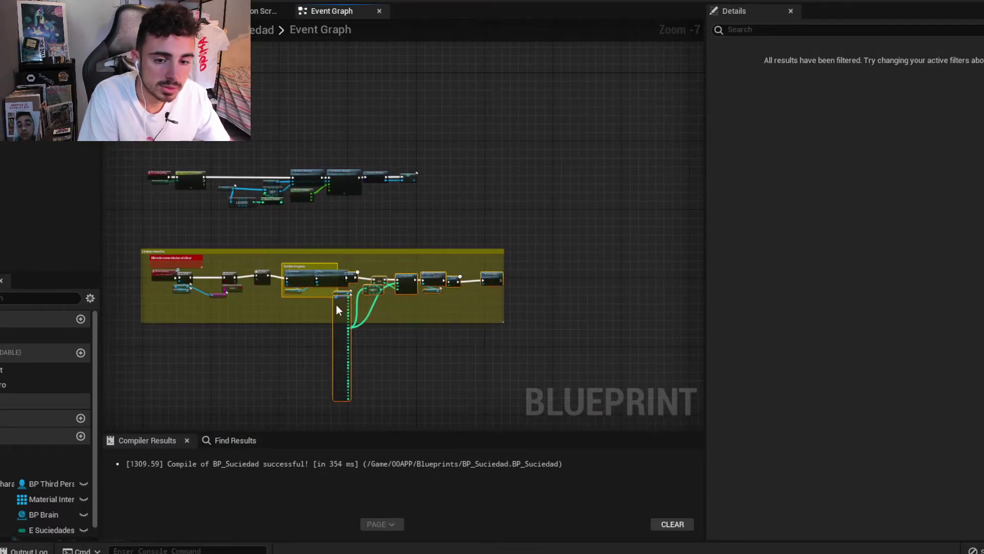
pyautogui.scroll(5, 330, 301)
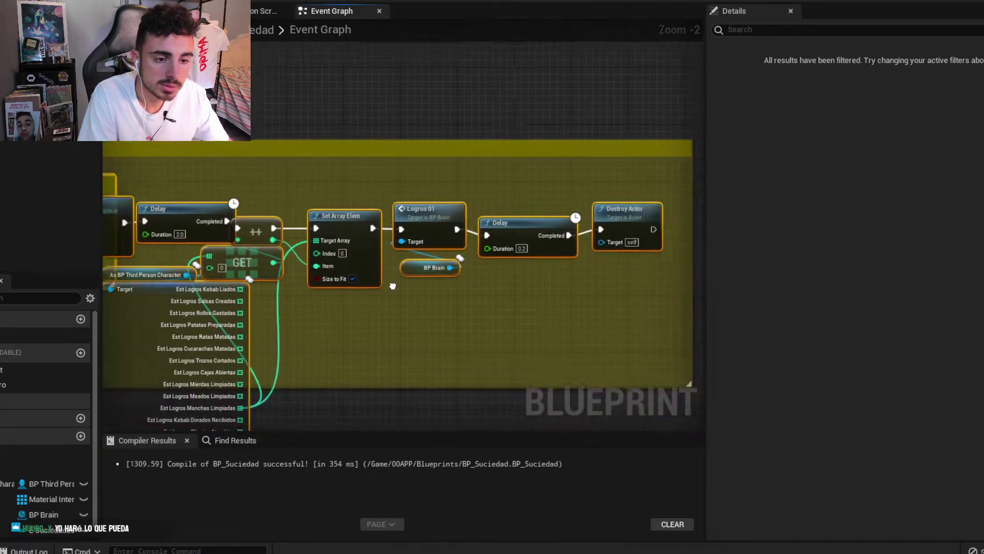
pyautogui.moveTo(404, 314); pyautogui.dragTo(504, 319, button='right')
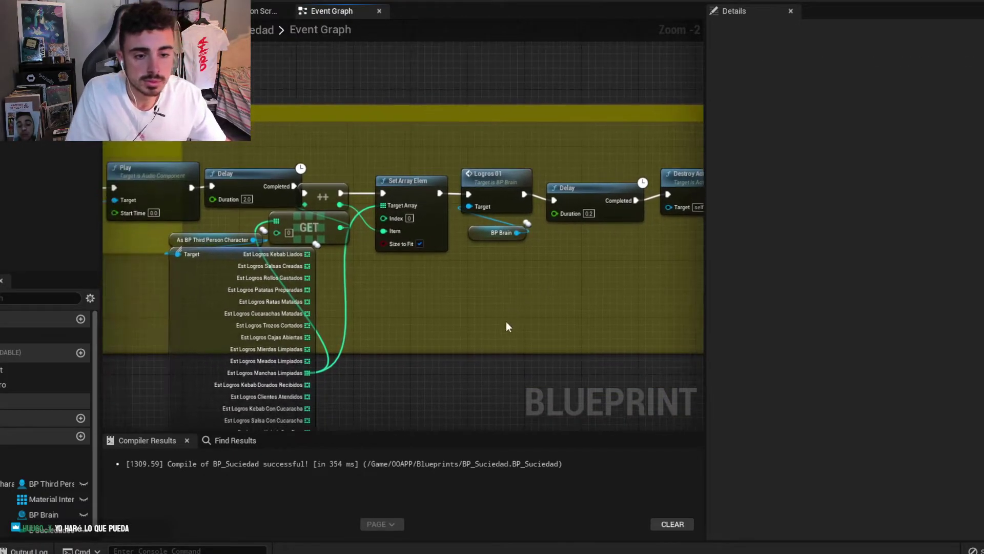
pyautogui.moveTo(504, 320)
pyautogui.mouseDown()
pyautogui.moveTo(312, 188)
pyautogui.moveTo(324, 286)
pyautogui.mouseUp()
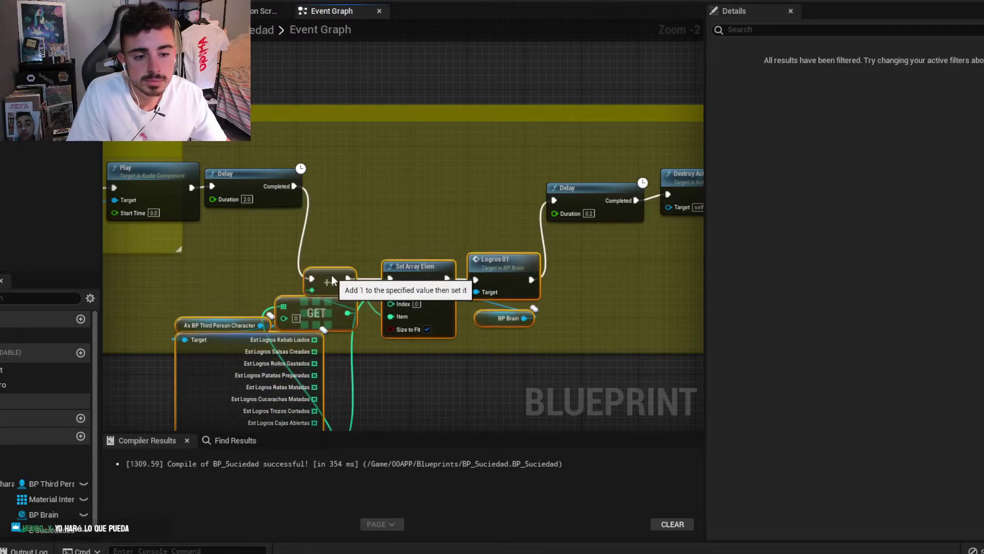
pyautogui.moveTo(294, 186); pyautogui.dragTo(554, 199)
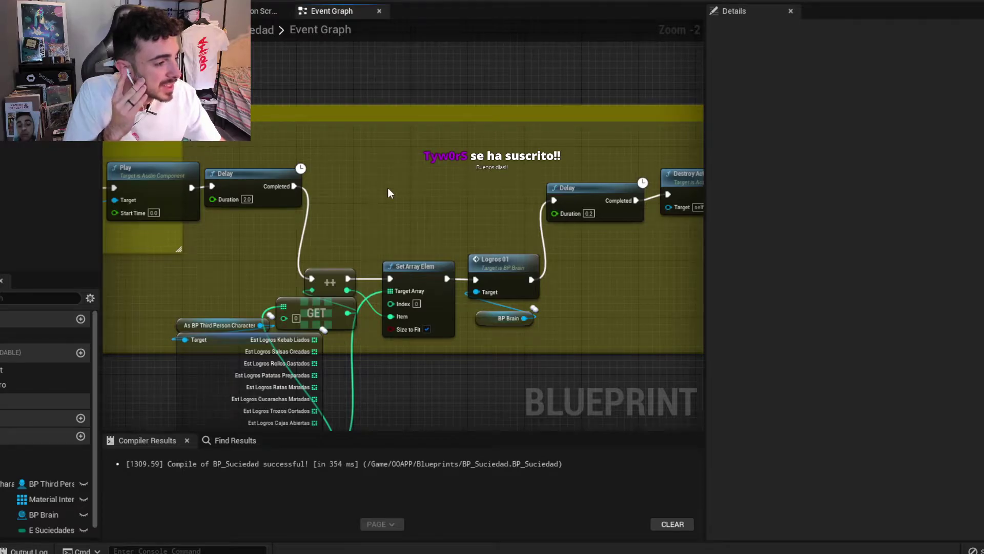
pyautogui.moveTo(267, 177); pyautogui.dragTo(266, 266)
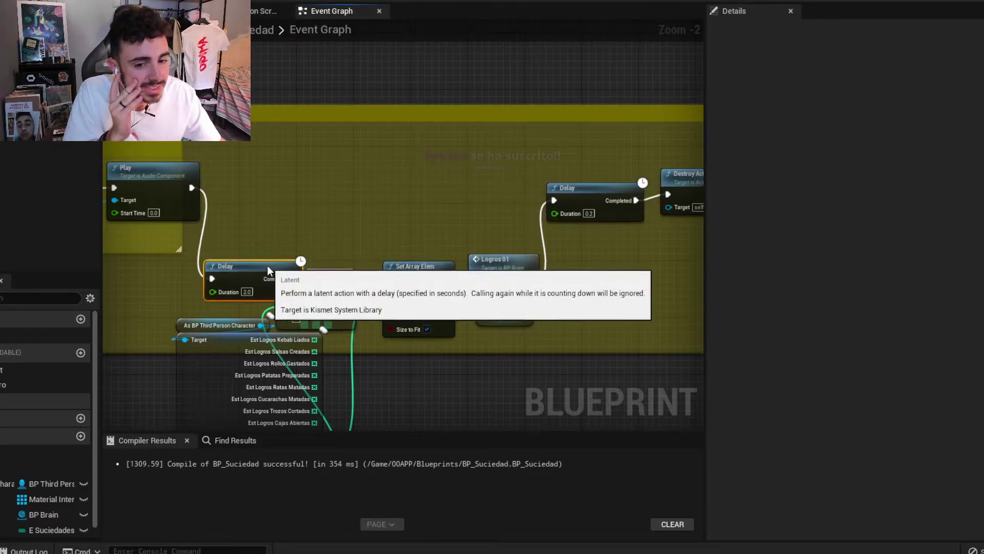
pyautogui.moveTo(192, 188)
pyautogui.mouseDown()
pyautogui.moveTo(537, 225)
pyautogui.moveTo(553, 200)
pyautogui.mouseUp()
# Change the Delay before Destroy Actor from 0.2 to 2 seconds and tidy neighbouring nodes.
pyautogui.moveTo(617, 278)
pyautogui.mouseDown(button='right')
pyautogui.moveTo(473, 248)
pyautogui.moveTo(467, 191)
pyautogui.mouseUp(button='right')
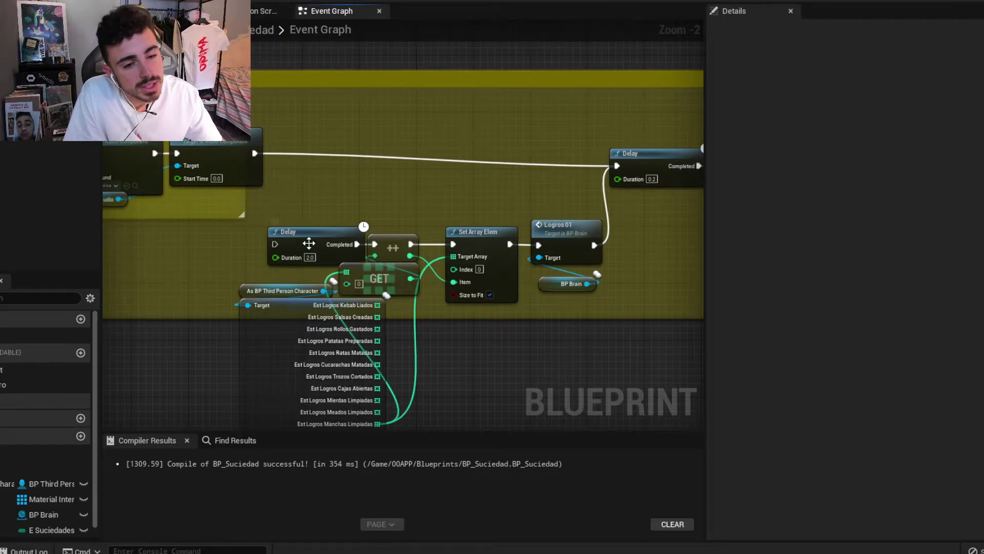
pyautogui.moveTo(332, 230); pyautogui.dragTo(237, 229, button='right')
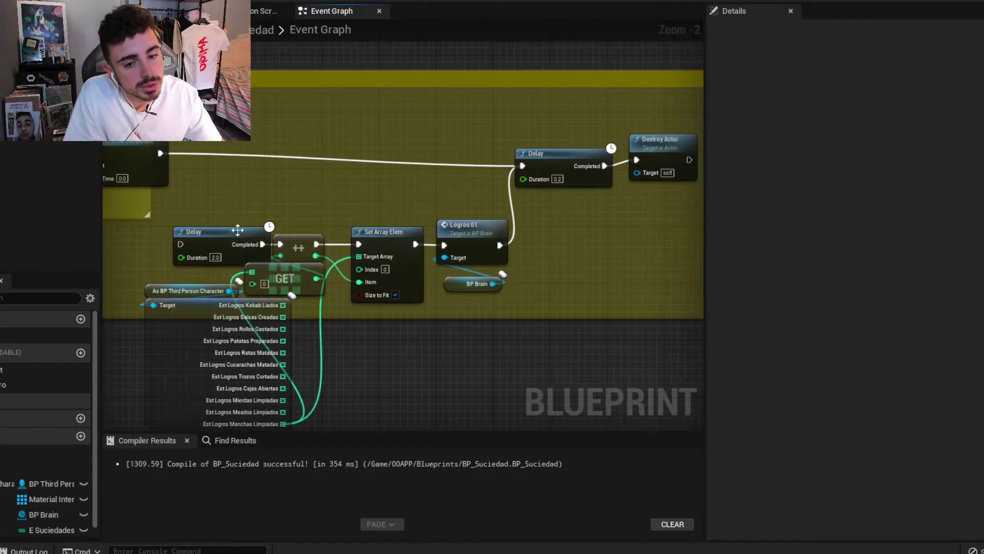
pyautogui.moveTo(237, 230); pyautogui.dragTo(230, 222)
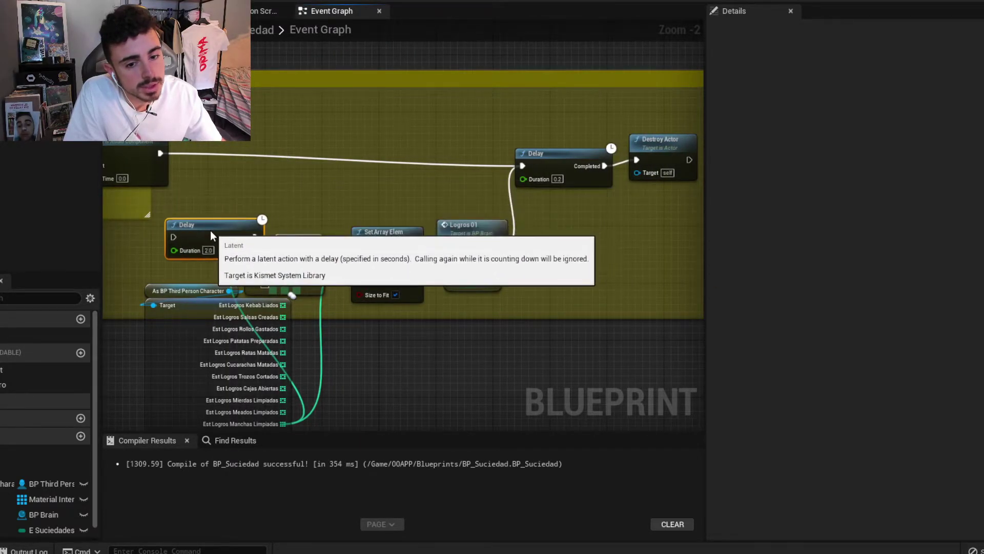
pyautogui.moveTo(472, 201); pyautogui.dragTo(425, 200, button='right')
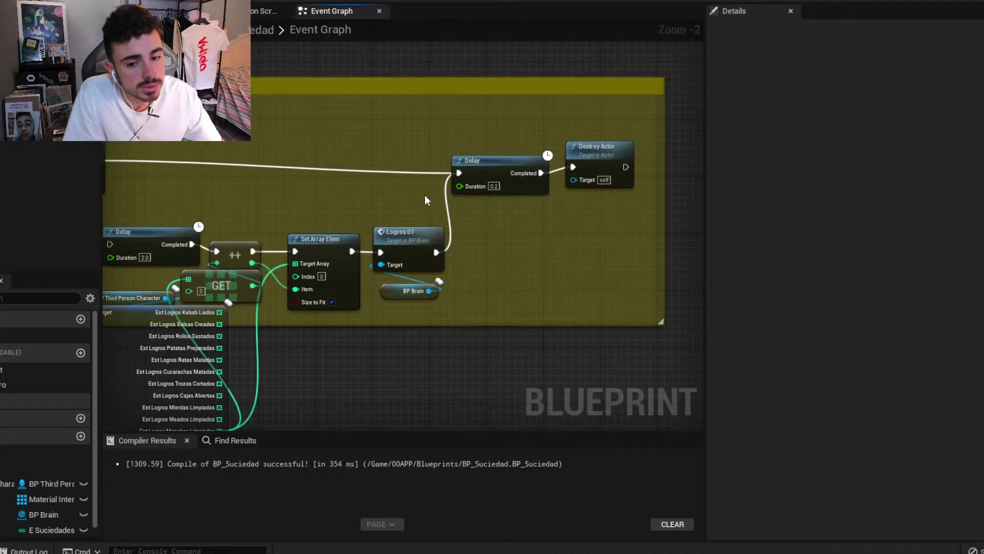
pyautogui.click(496, 187)
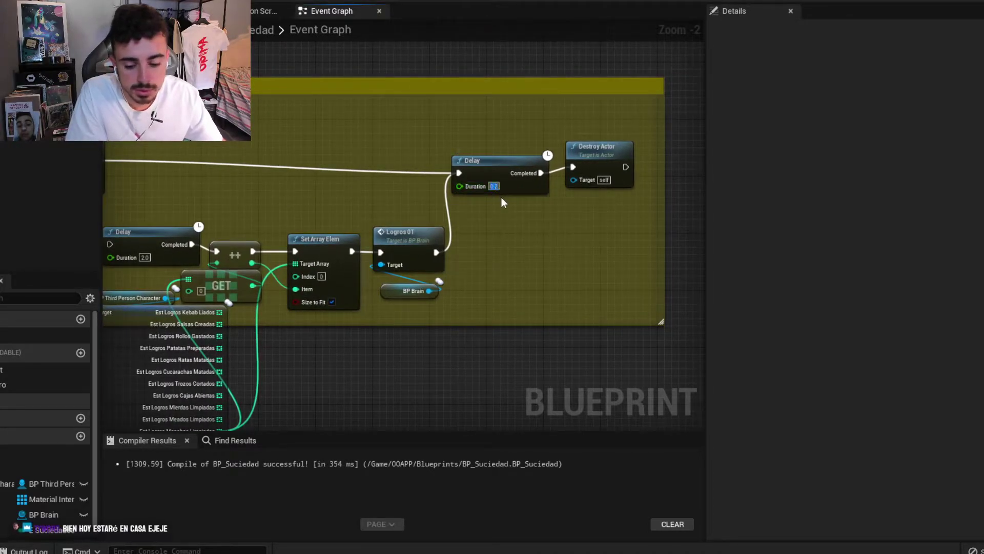
pyautogui.write('2')
pyautogui.press('Return')
pyautogui.moveTo(189, 212); pyautogui.dragTo(267, 183, button='right')
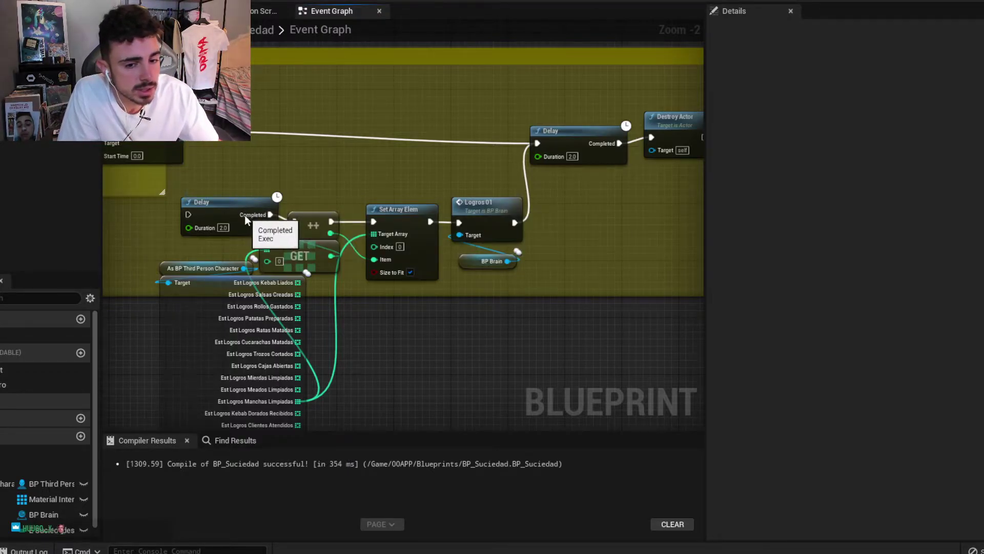
pyautogui.moveTo(244, 215); pyautogui.dragTo(251, 223)
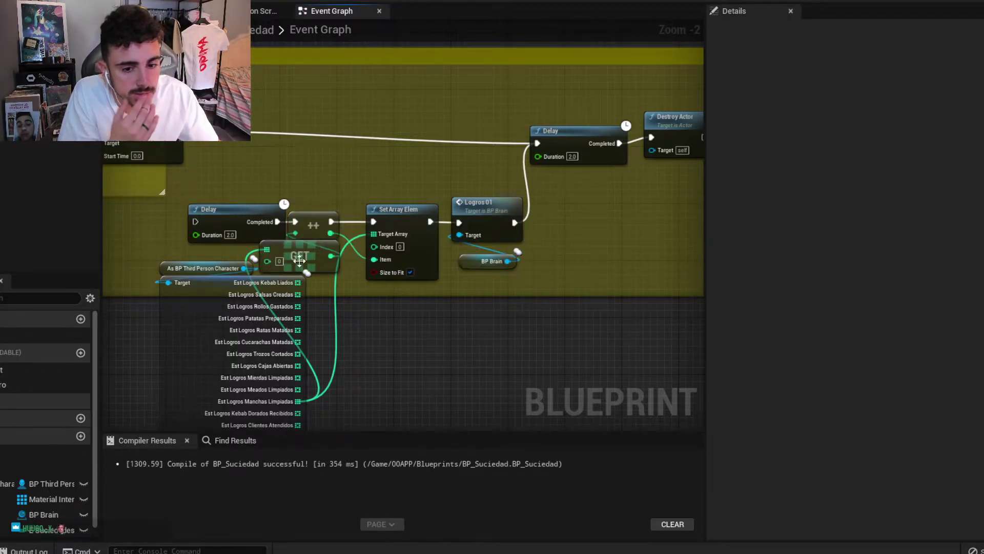
pyautogui.moveTo(325, 285); pyautogui.dragTo(288, 250)
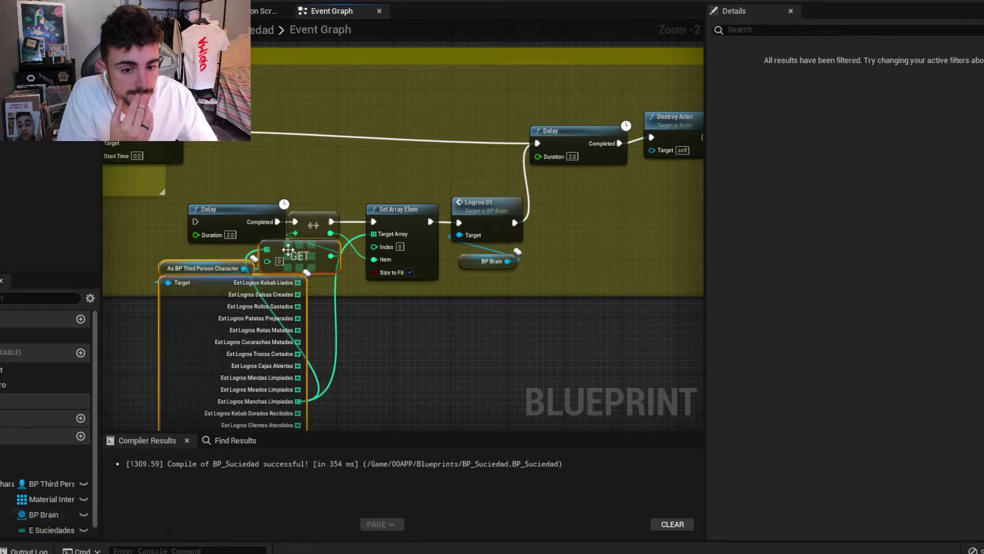
# Zoom and pan around BP_Suciedad's graph to inspect the decal material nodes.
pyautogui.click(338, 184)
pyautogui.scroll(-3, 356, 187)
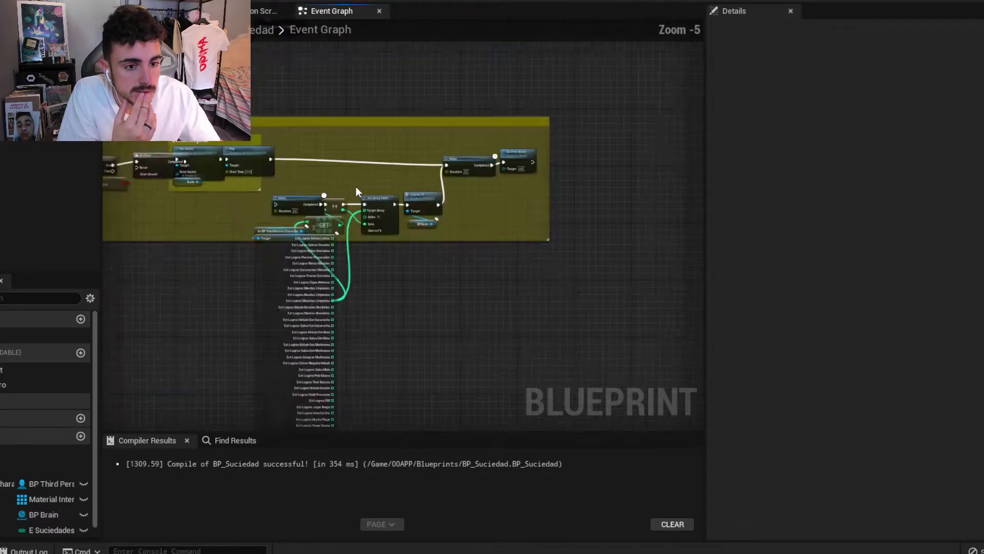
pyautogui.scroll(-1, 357, 187)
pyautogui.moveTo(374, 182); pyautogui.dragTo(501, 174, button='right')
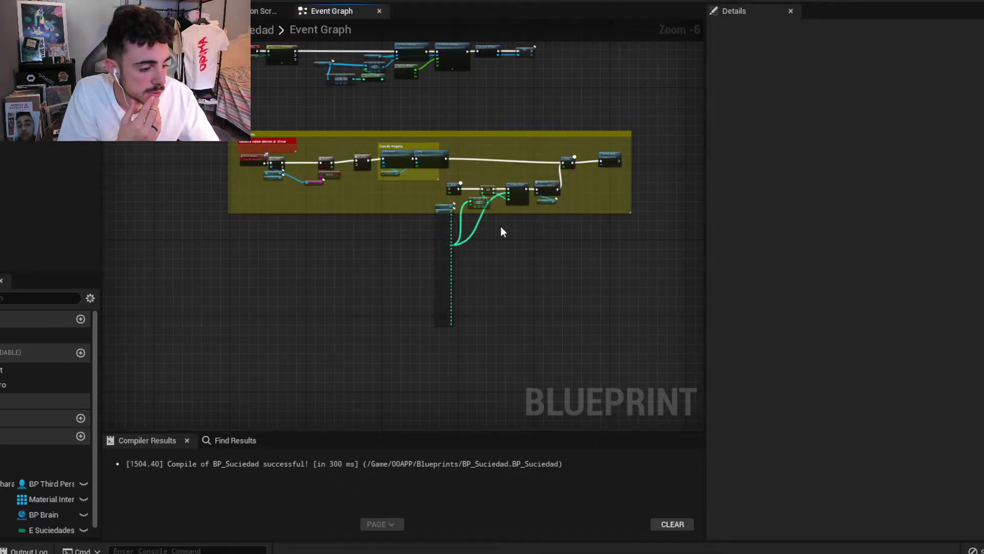
pyautogui.scroll(3, 500, 226)
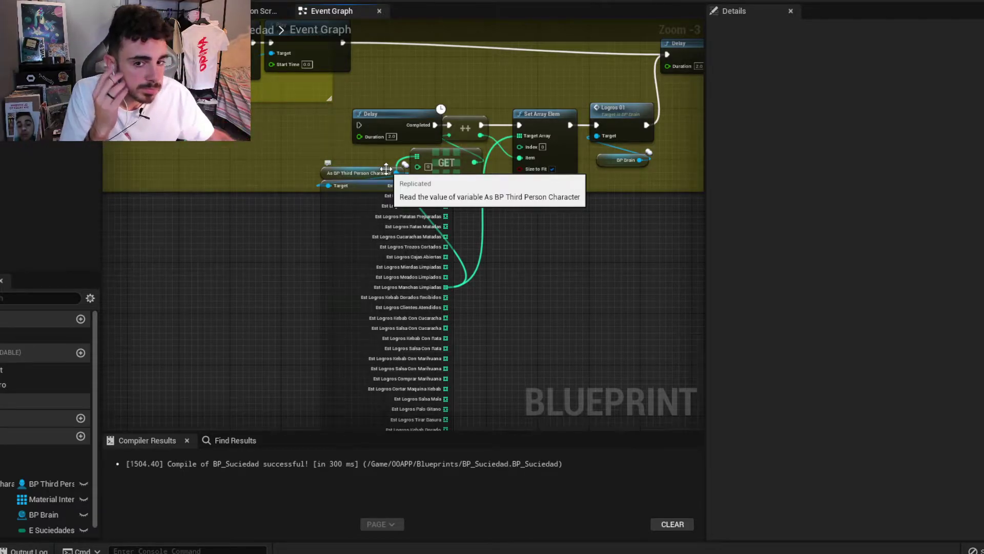
pyautogui.scroll(-6, 373, 305)
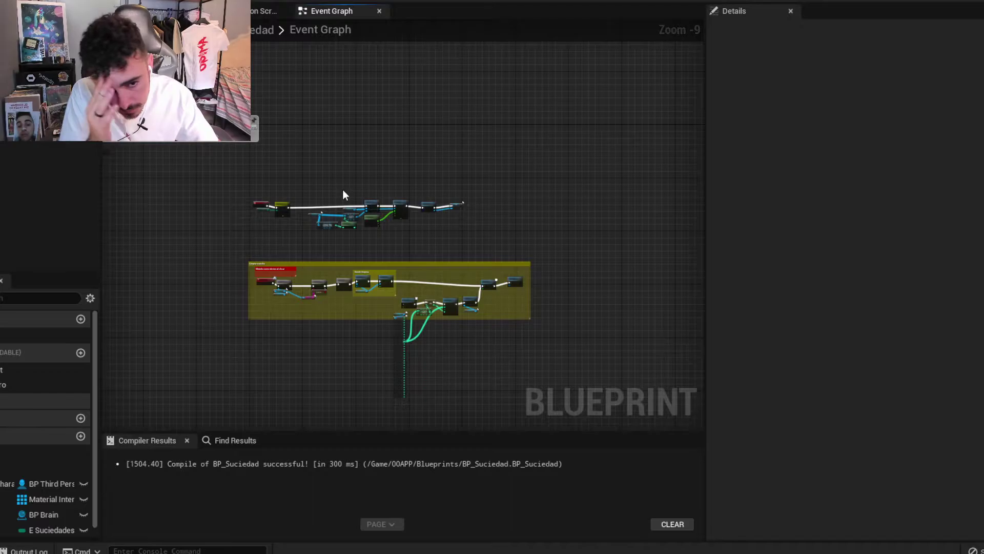
pyautogui.scroll(1, 328, 215)
pyautogui.scroll(3, 298, 194)
pyautogui.scroll(4, 359, 205)
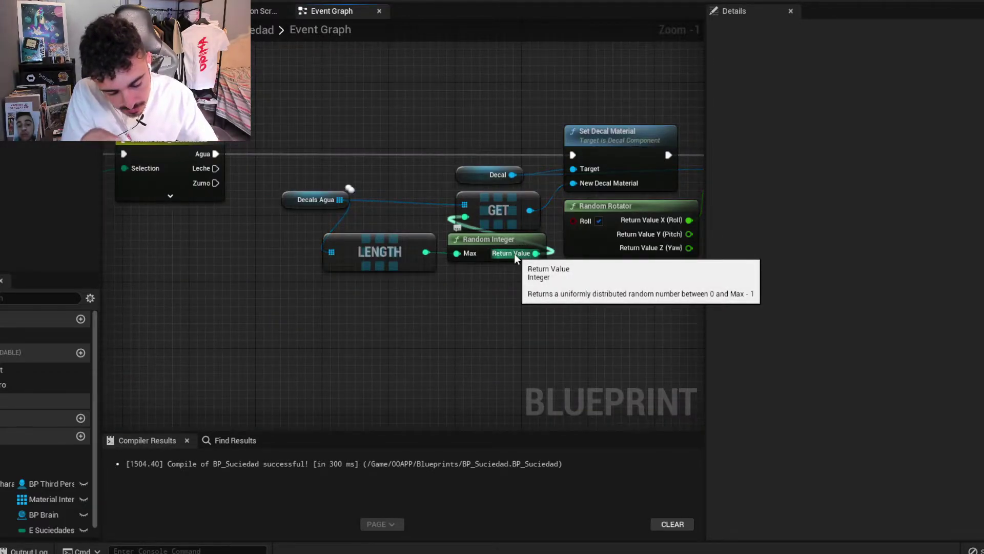
pyautogui.moveTo(395, 122); pyautogui.dragTo(390, 145, button='right')
# In ThirdPersonCharacter's Event Graph, pan to the Charco de meado and truño comment nodes.
pyautogui.click(533, 4)
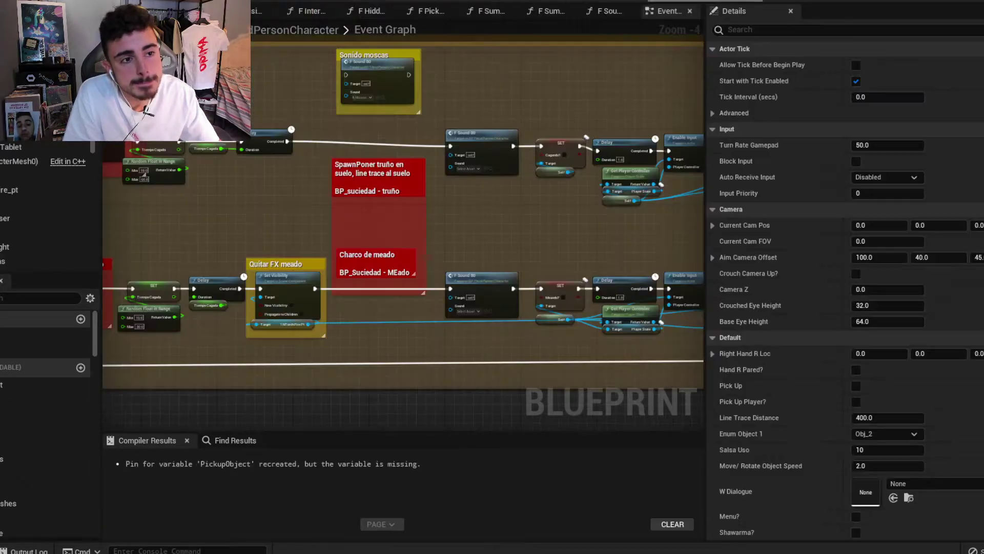
pyautogui.scroll(2, 374, 164)
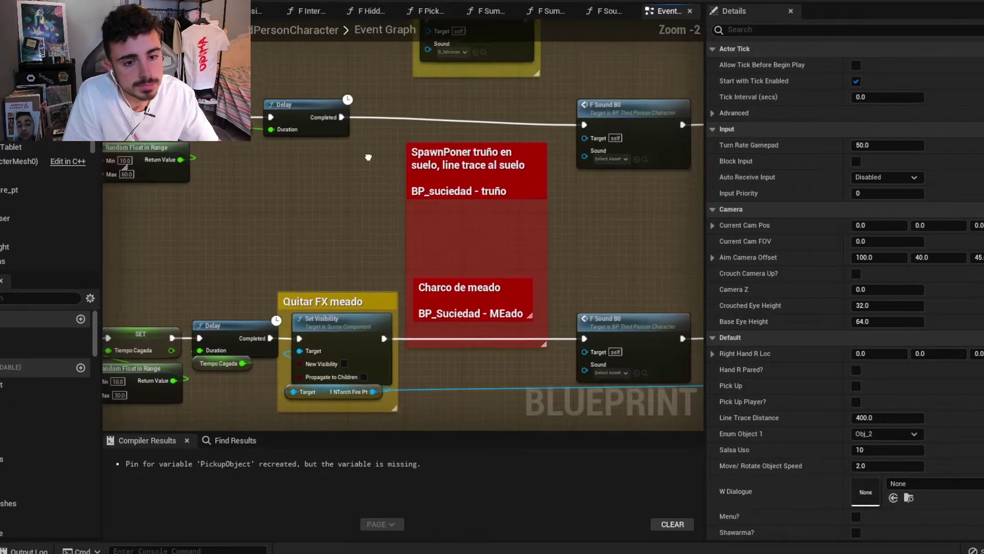
pyautogui.moveTo(367, 167)
pyautogui.mouseDown(button='right')
pyautogui.moveTo(661, 191)
pyautogui.moveTo(398, 186)
pyautogui.moveTo(334, 80)
pyautogui.moveTo(512, 147)
pyautogui.moveTo(771, 173)
pyautogui.mouseUp(button='right')
pyautogui.scroll(-3, 512, 146)
pyautogui.scroll(5, 285, 231)
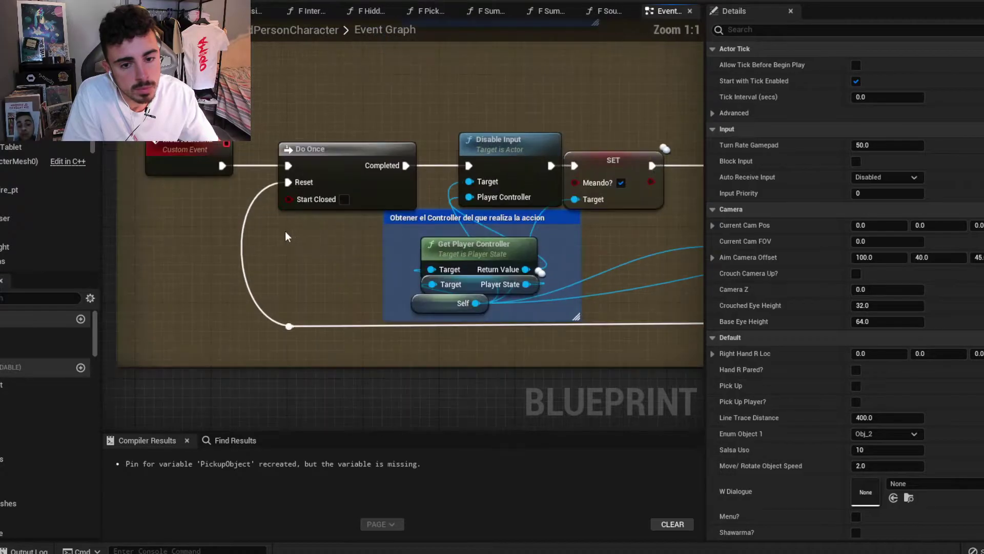
pyautogui.scroll(-1, 300, 229)
pyautogui.moveTo(357, 229); pyautogui.dragTo(128, 154, button='right')
pyautogui.moveTo(267, 215); pyautogui.dragTo(205, 215, button='right')
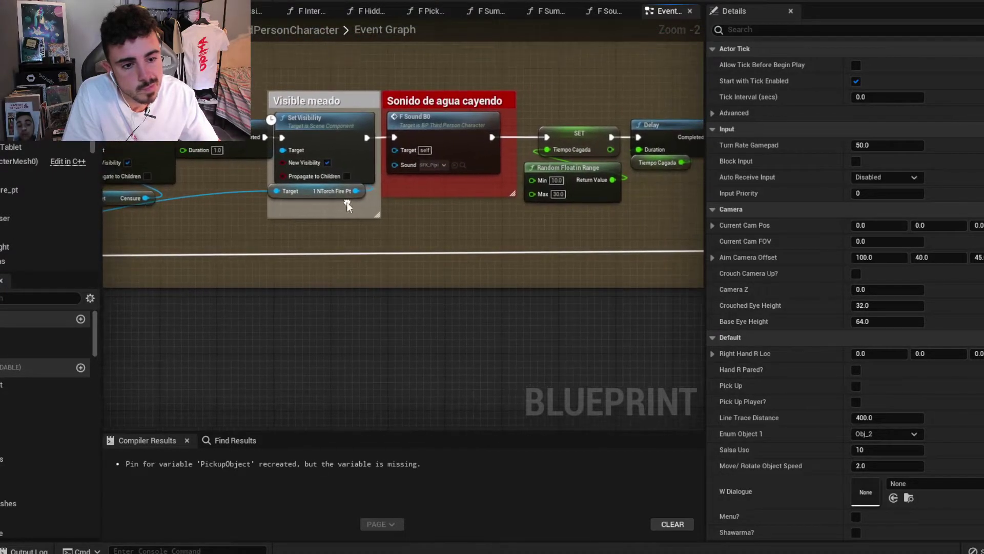
pyautogui.moveTo(487, 215); pyautogui.dragTo(205, 218, button='right')
pyautogui.moveTo(420, 213); pyautogui.dragTo(202, 215, button='right')
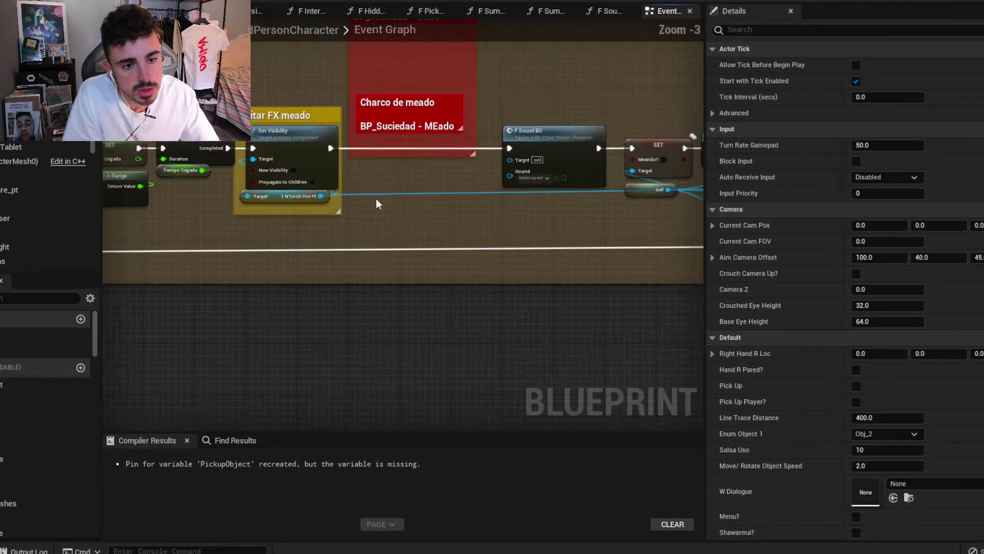
pyautogui.scroll(-1, 376, 199)
pyautogui.moveTo(379, 201); pyautogui.dragTo(411, 248, button='right')
pyautogui.scroll(1, 281, 202)
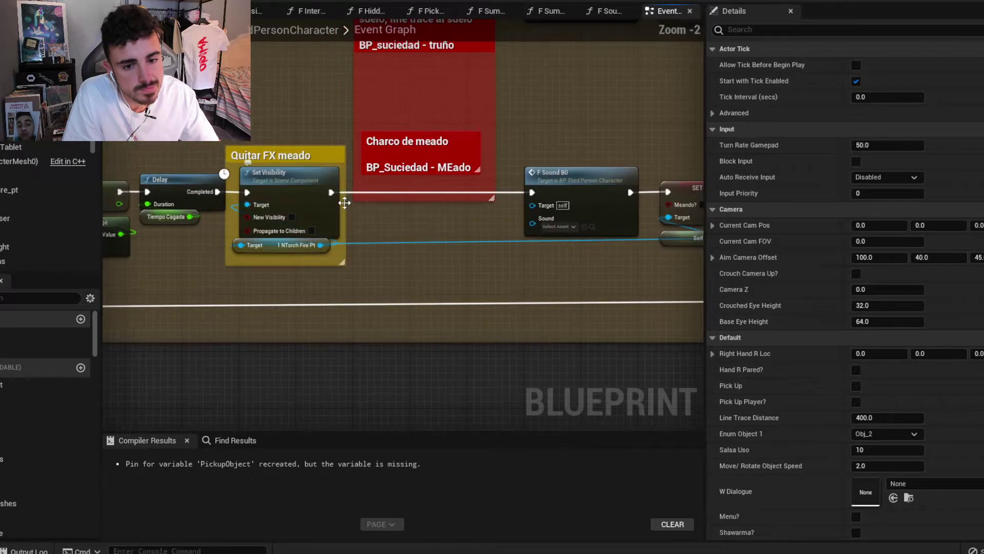
# Add a Spawn Actor from Class node after Set Visibility, with class BP Suciedad.
pyautogui.moveTo(303, 204); pyautogui.dragTo(351, 201)
pyautogui.write('spawn')
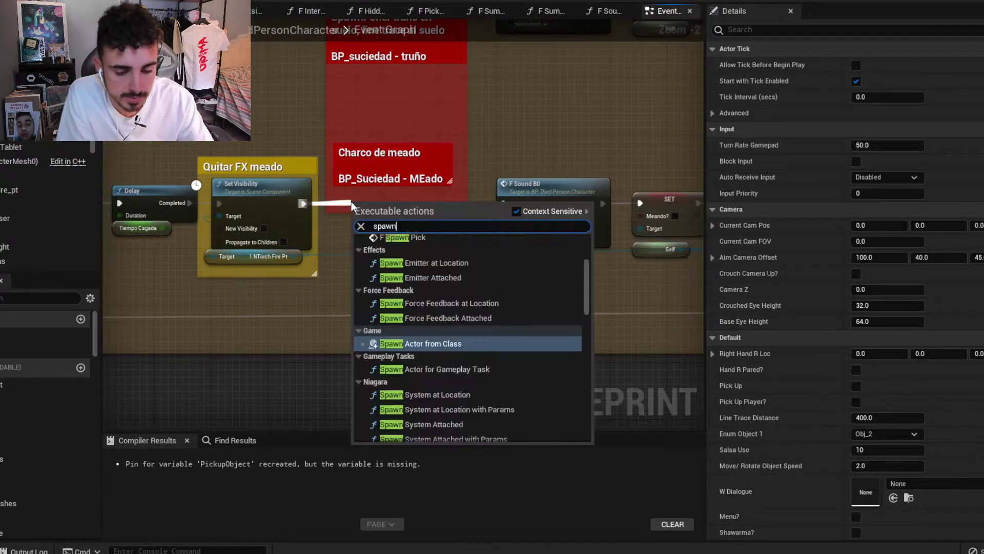
pyautogui.write(' ac')
pyautogui.press('Return')
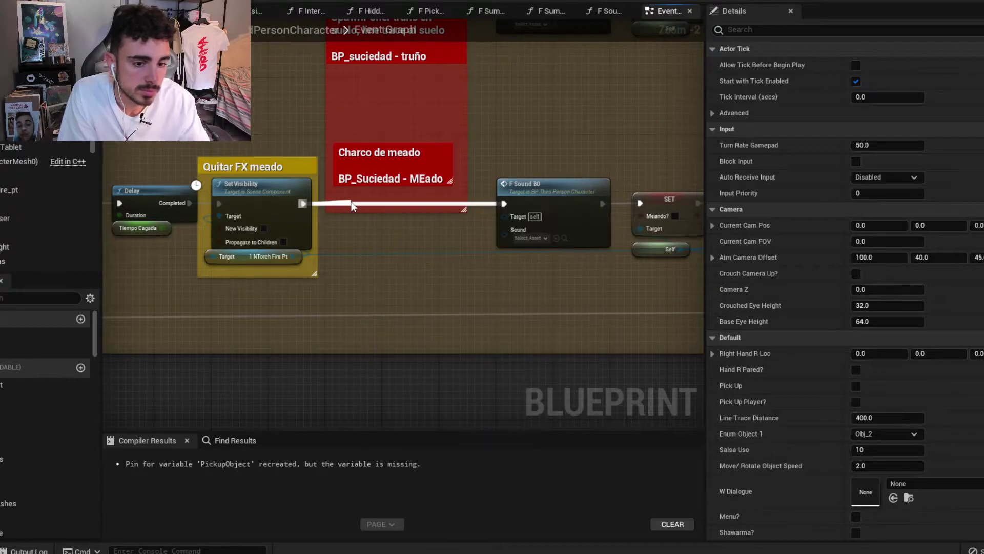
pyautogui.scroll(-2, 231, 193)
pyautogui.scroll(-2, 300, 180)
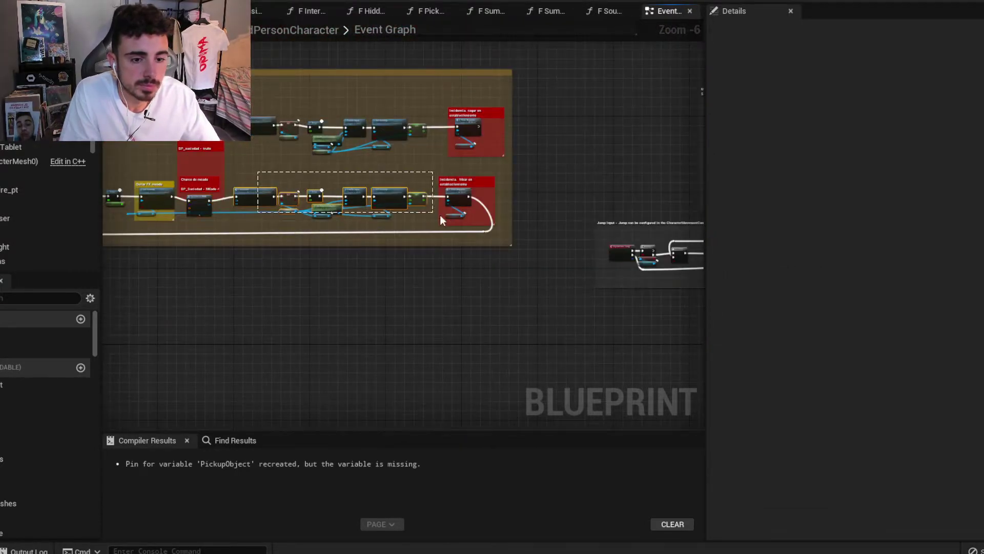
pyautogui.click(431, 233)
pyautogui.scroll(2, 431, 232)
pyautogui.moveTo(174, 150); pyautogui.dragTo(320, 156, button='right')
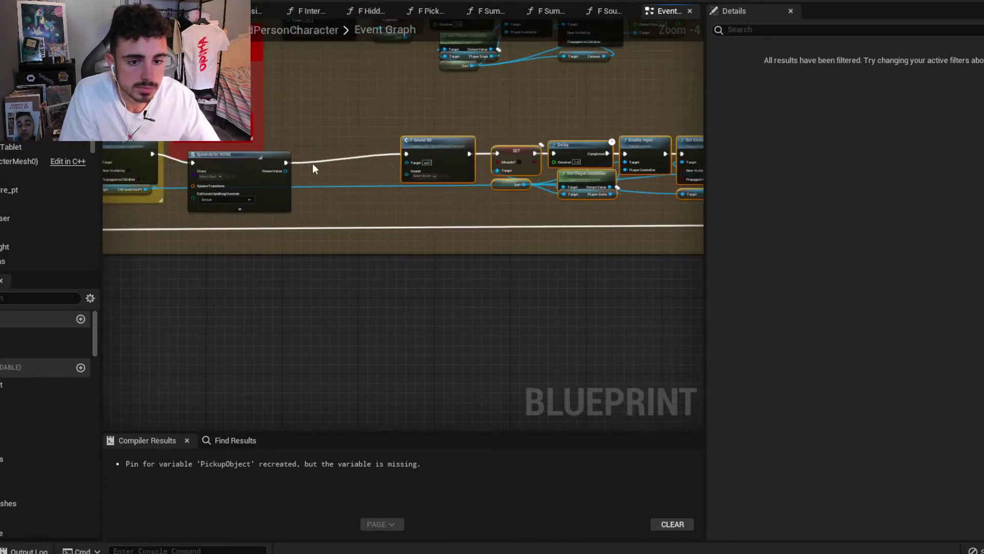
pyautogui.scroll(4, 134, 171)
pyautogui.click(407, 163)
pyautogui.moveTo(376, 147); pyautogui.dragTo(387, 141)
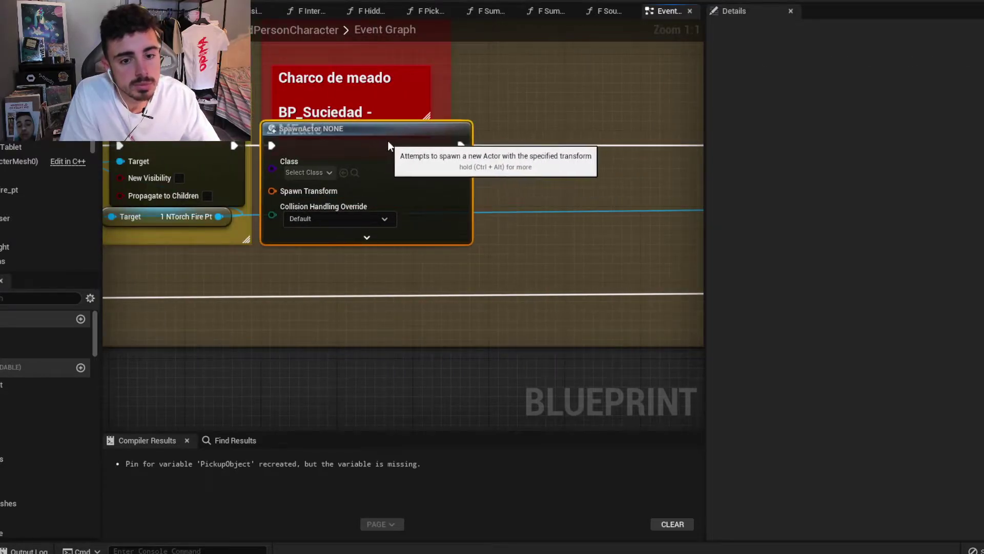
pyautogui.click(326, 171)
pyautogui.write('suc')
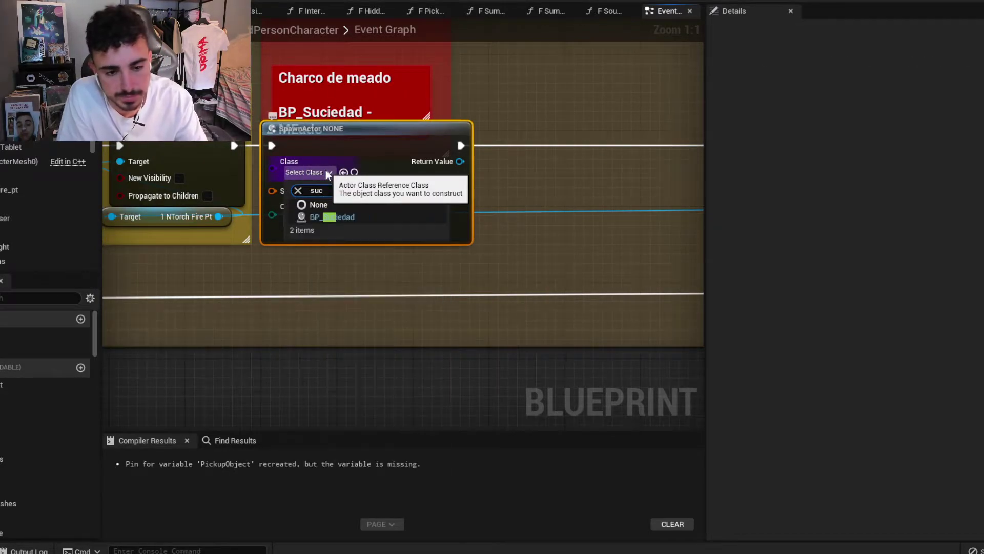
pyautogui.write('i')
pyautogui.click(357, 211)
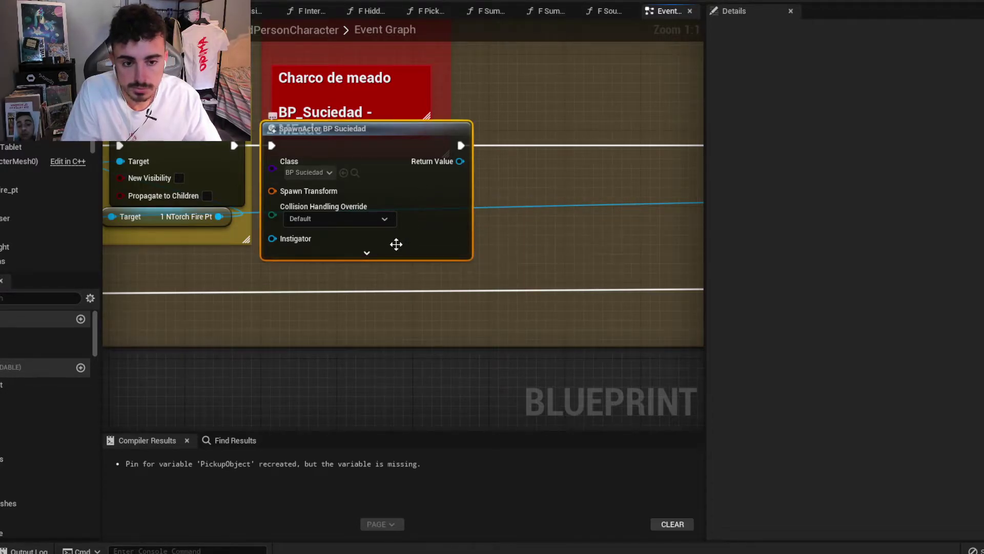
# Delete the Spawn Actor node and add a new function, New Function 0.
pyautogui.press('Delete')
pyautogui.scroll(-2, 390, 254)
pyautogui.moveTo(398, 260); pyautogui.dragTo(383, 268, button='right')
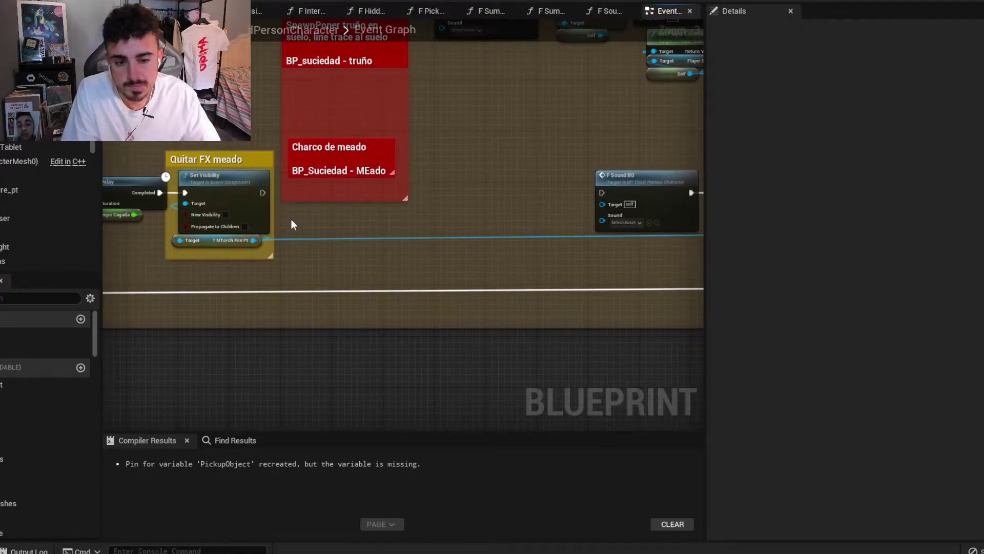
pyautogui.moveTo(293, 224); pyautogui.dragTo(255, 217, button='right')
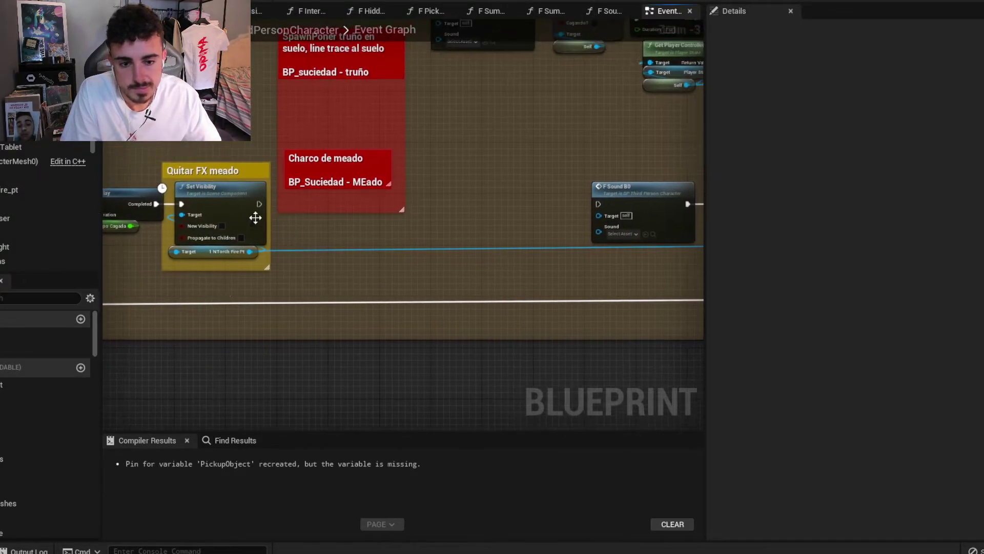
pyautogui.click(80, 368)
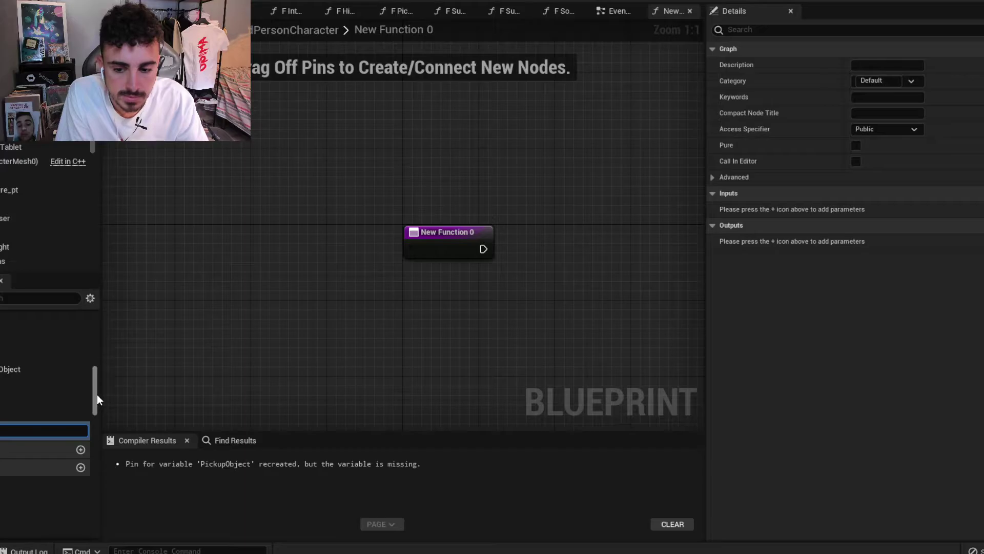
# Name the new function E Suciedad, then delete it from the blueprint.
pyautogui.press('Return')
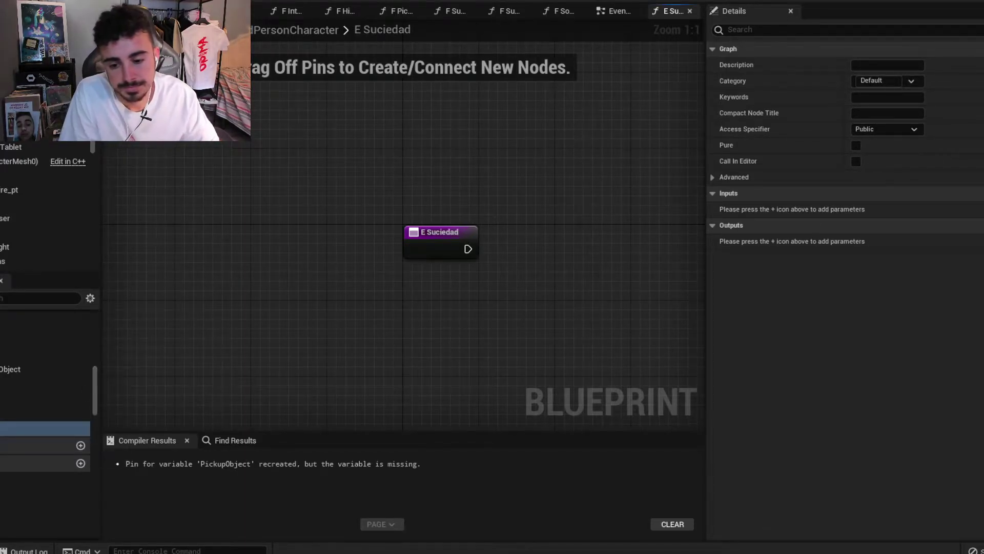
pyautogui.click(10, 426)
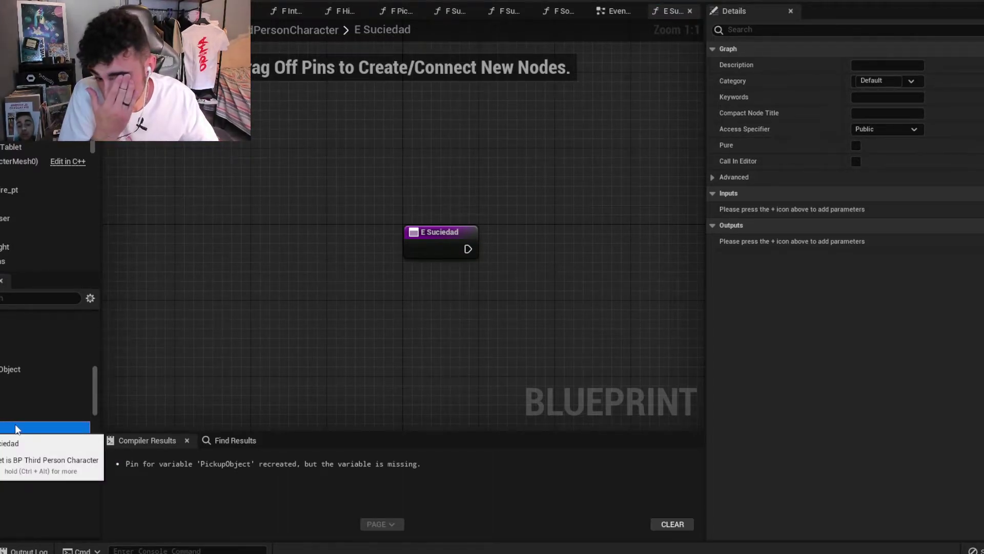
pyautogui.press('Delete')
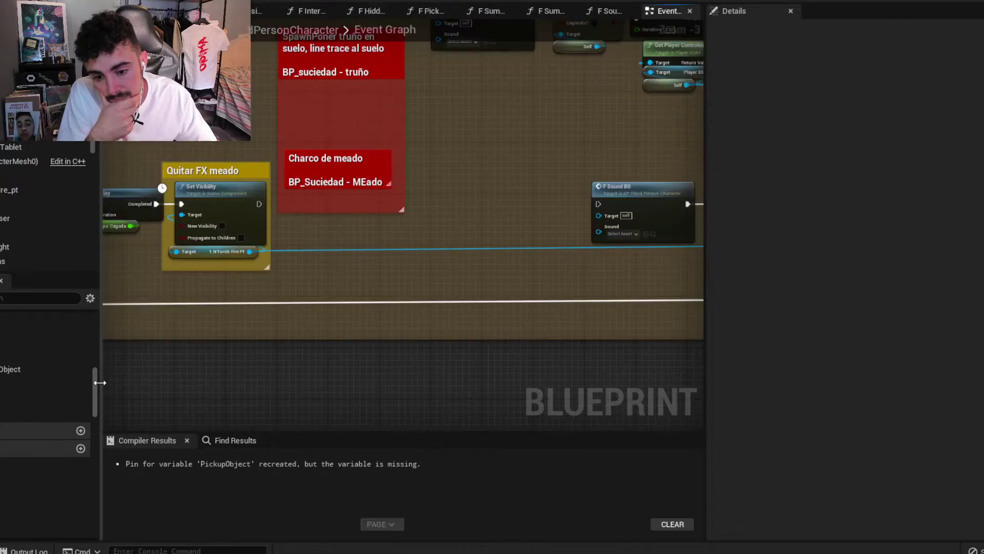
pyautogui.moveTo(97, 373)
pyautogui.mouseDown()
pyautogui.moveTo(97, 450)
pyautogui.moveTo(94, 381)
pyautogui.mouseUp()
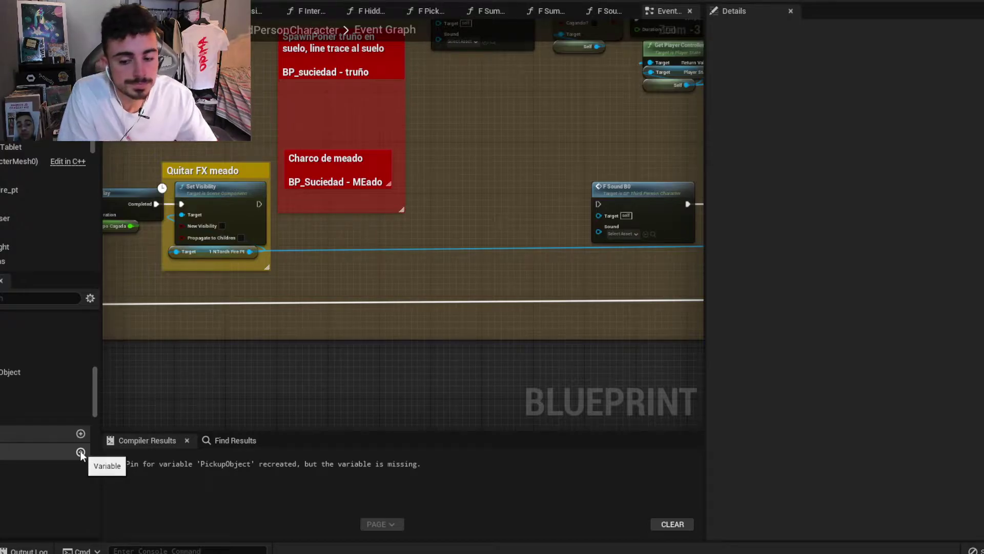
# Add a variable named E_Suciedad of type E Suciedades enum.
pyautogui.click(81, 452)
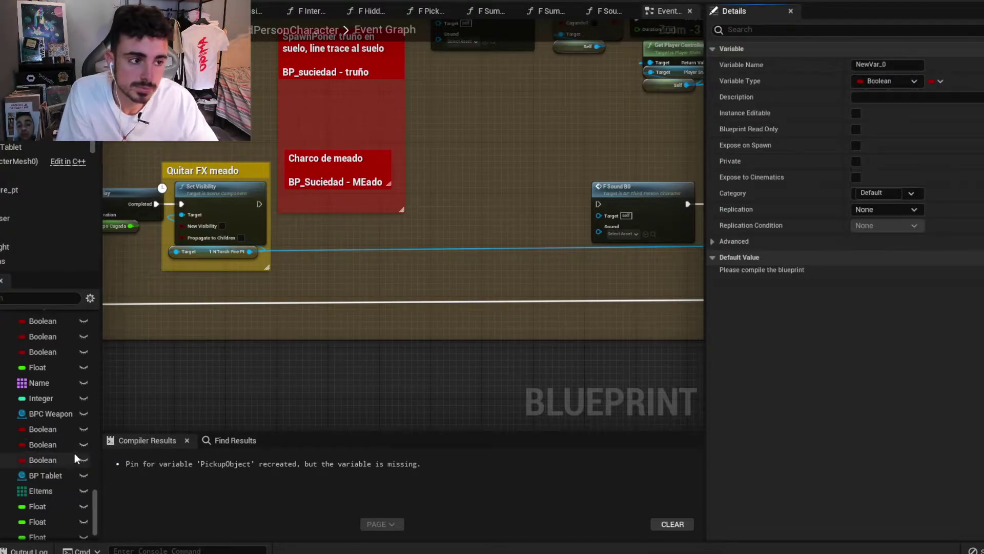
pyautogui.click(890, 64)
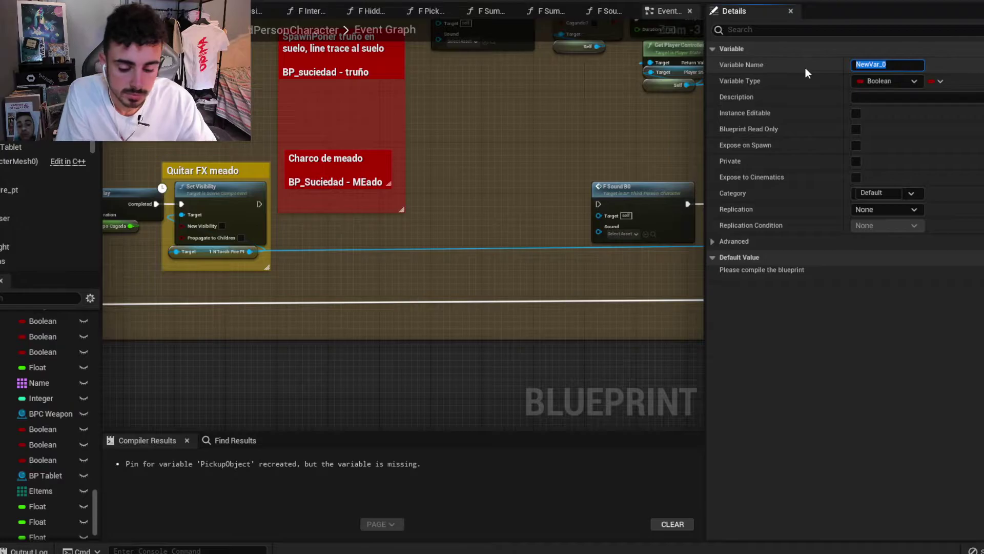
pyautogui.write('E_Suciedad')
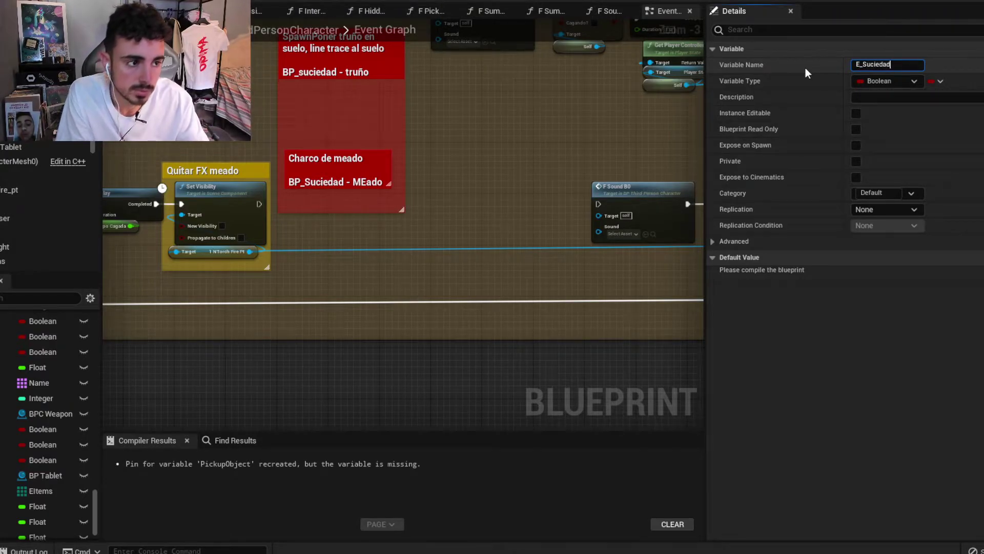
pyautogui.press('Return')
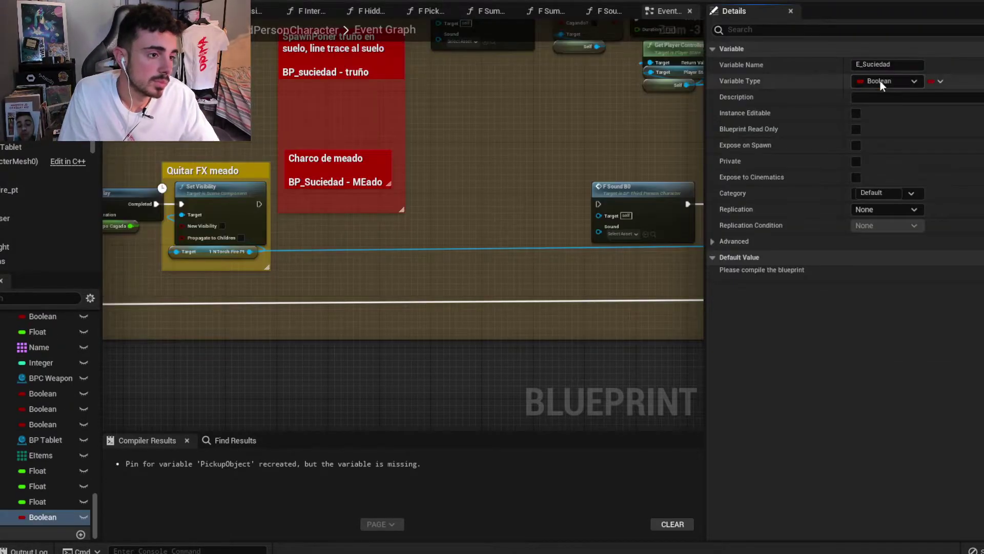
pyautogui.click(880, 81)
pyautogui.write('suciedad')
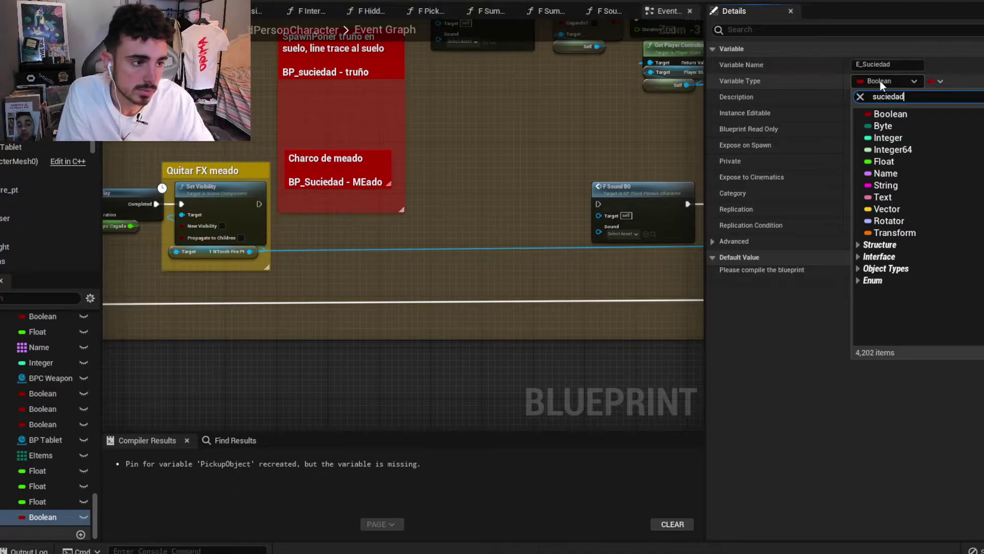
pyautogui.click(916, 131)
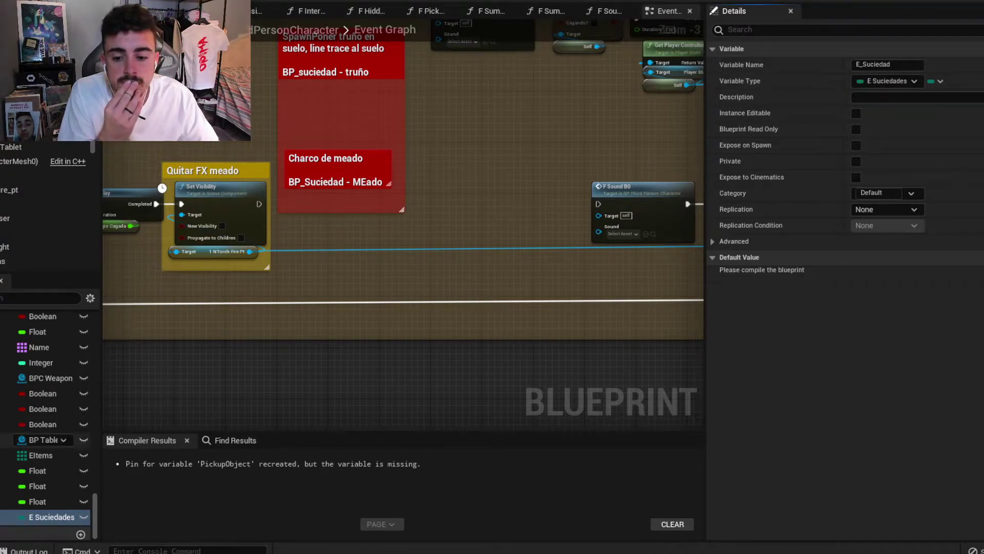
# Insert a SET E_Suciedad node set to Meado between Set Visibility and F Sound B0.
pyautogui.moveTo(52, 516); pyautogui.dragTo(259, 204)
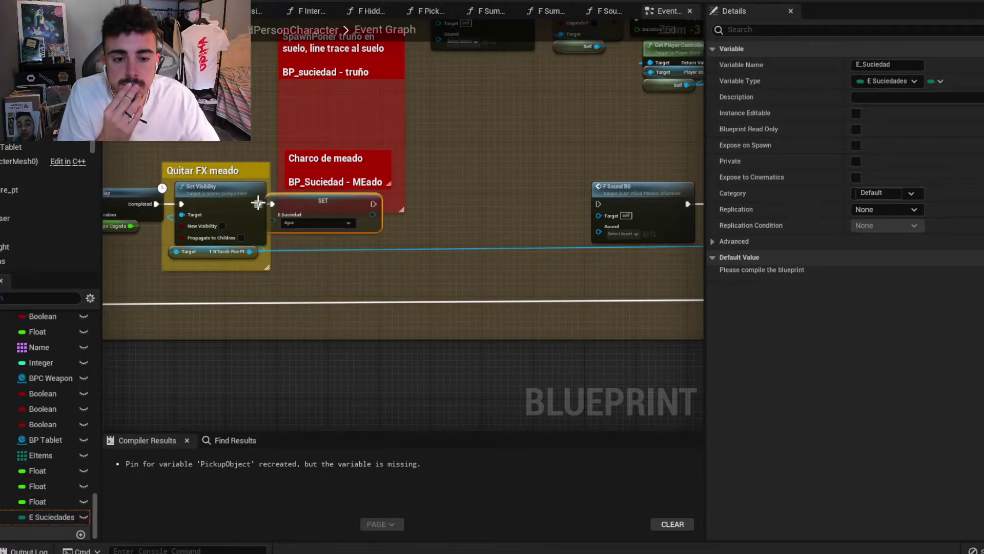
pyautogui.scroll(1, 419, 202)
pyautogui.moveTo(419, 201); pyautogui.dragTo(365, 238, button='right')
pyautogui.scroll(1, 366, 243)
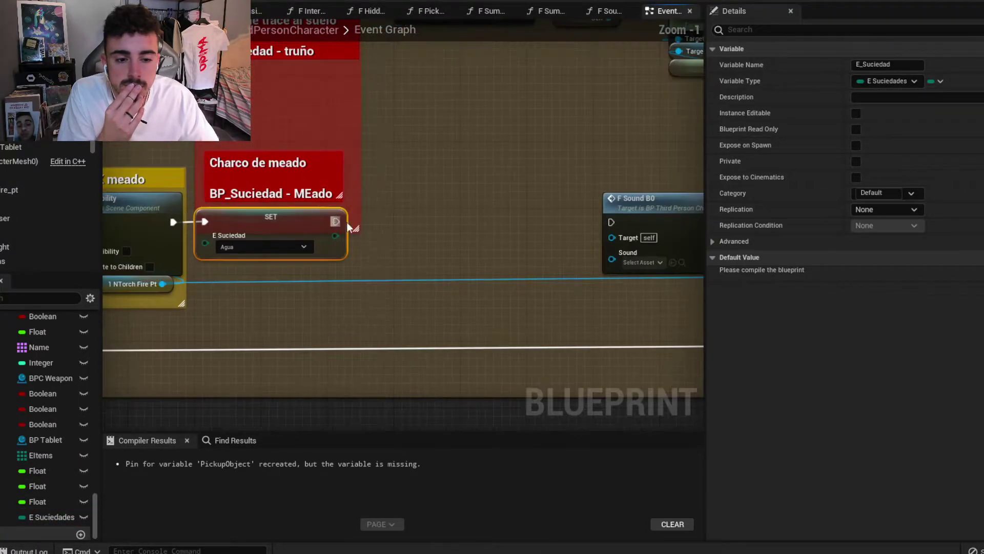
pyautogui.moveTo(336, 221); pyautogui.dragTo(613, 222)
pyautogui.click(285, 247)
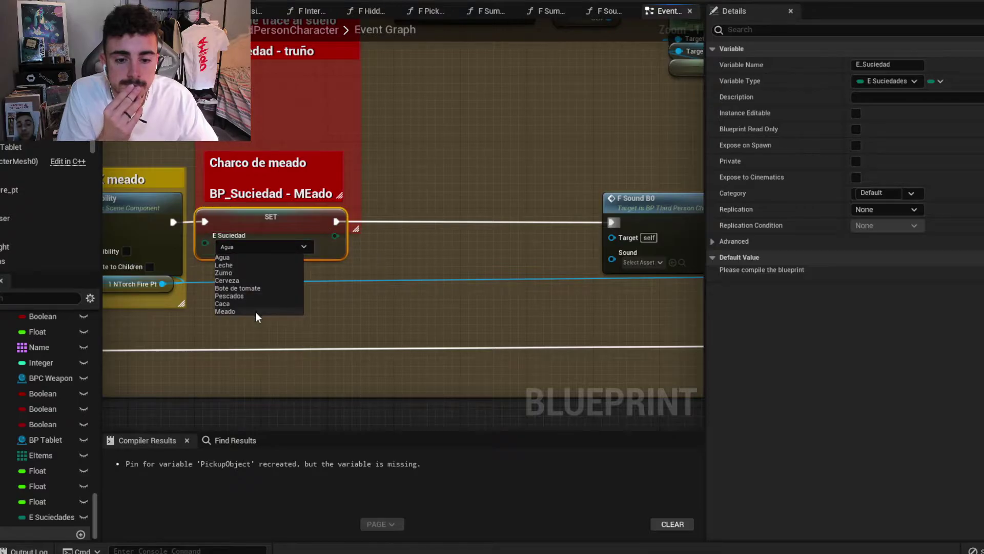
pyautogui.click(226, 311)
pyautogui.scroll(-2, 316, 293)
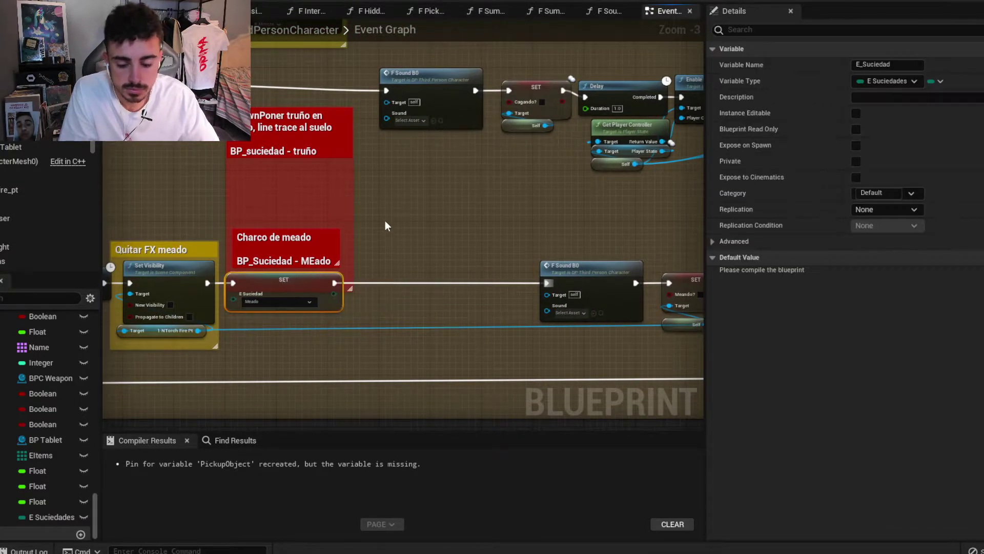
pyautogui.moveTo(385, 222); pyautogui.dragTo(434, 286, button='right')
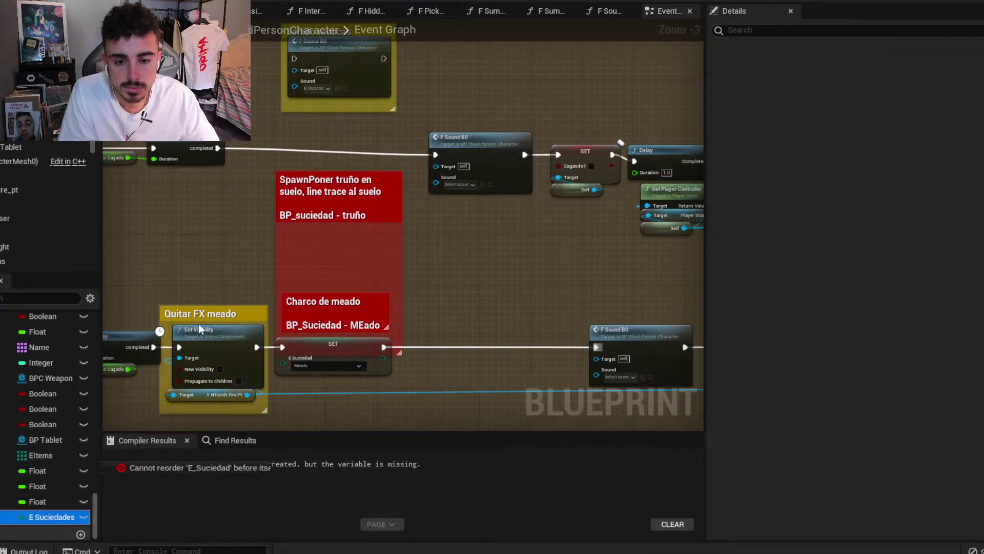
# Add another E_Suciedad setter in the truño chain with value Caca.
pyautogui.keyDown('alt'); pyautogui.moveTo(51, 516); pyautogui.dragTo(263, 147); pyautogui.keyUp('alt')
pyautogui.scroll(3, 263, 146)
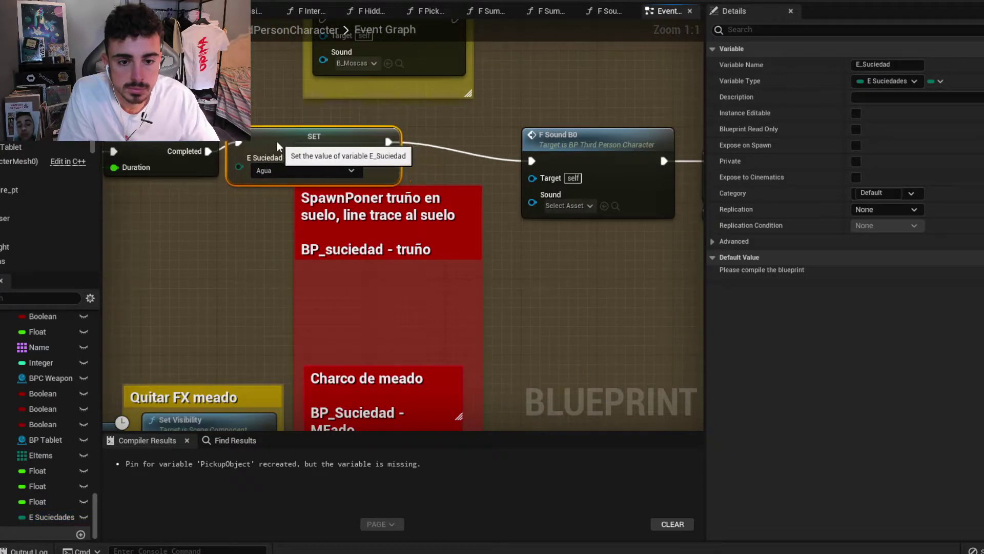
pyautogui.click(283, 171)
pyautogui.click(262, 235)
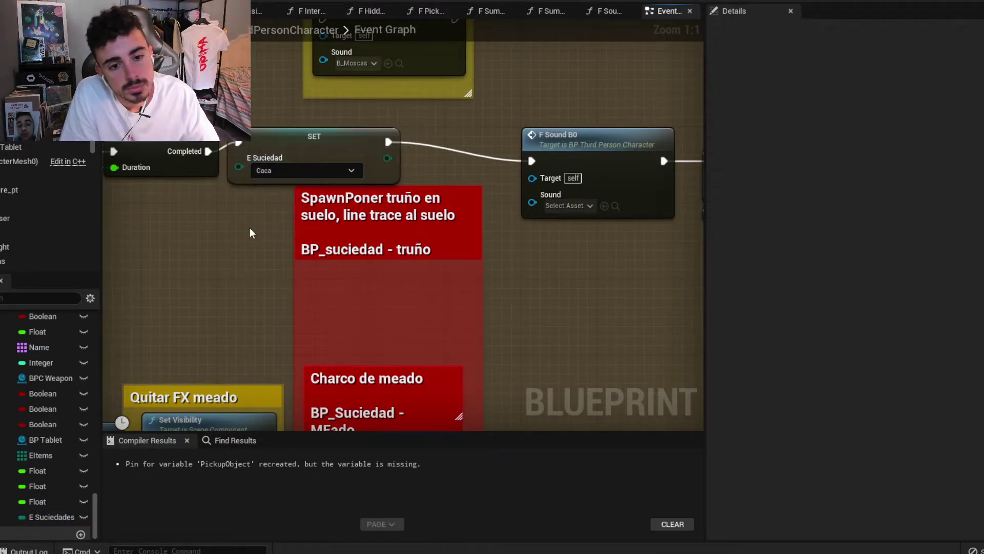
pyautogui.scroll(-4, 249, 227)
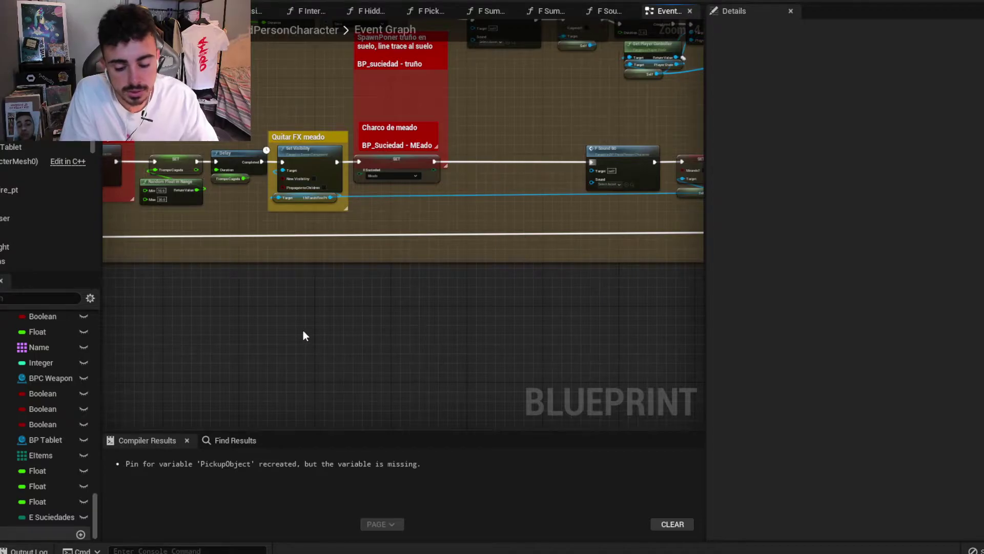
# Add a Spawn Actor from Class node with class BP_Suciedad to the Event Graph.
pyautogui.moveTo(303, 331); pyautogui.dragTo(299, 330, button='right')
pyautogui.write('spaw')
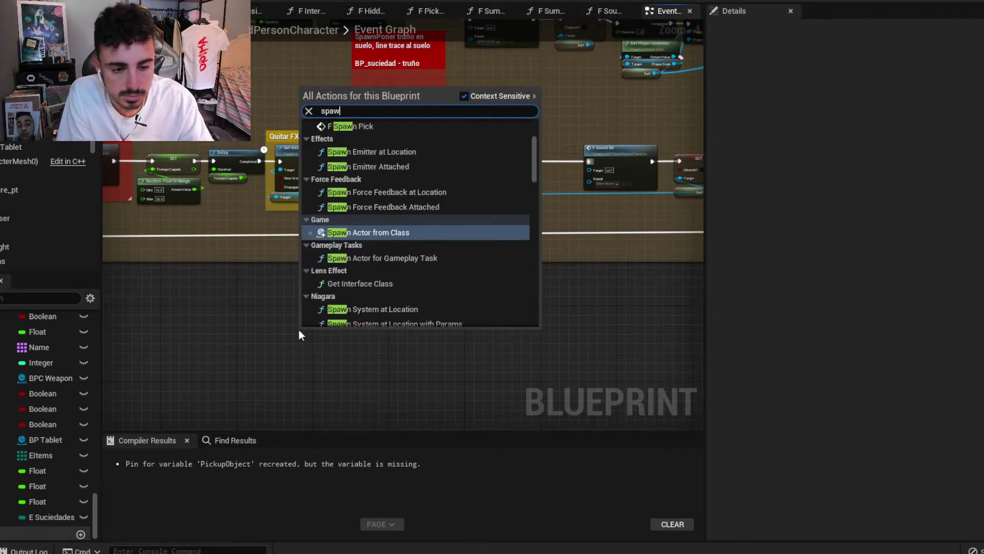
pyautogui.click(362, 232)
pyautogui.scroll(3, 342, 348)
pyautogui.moveTo(343, 348); pyautogui.dragTo(295, 214, button='right')
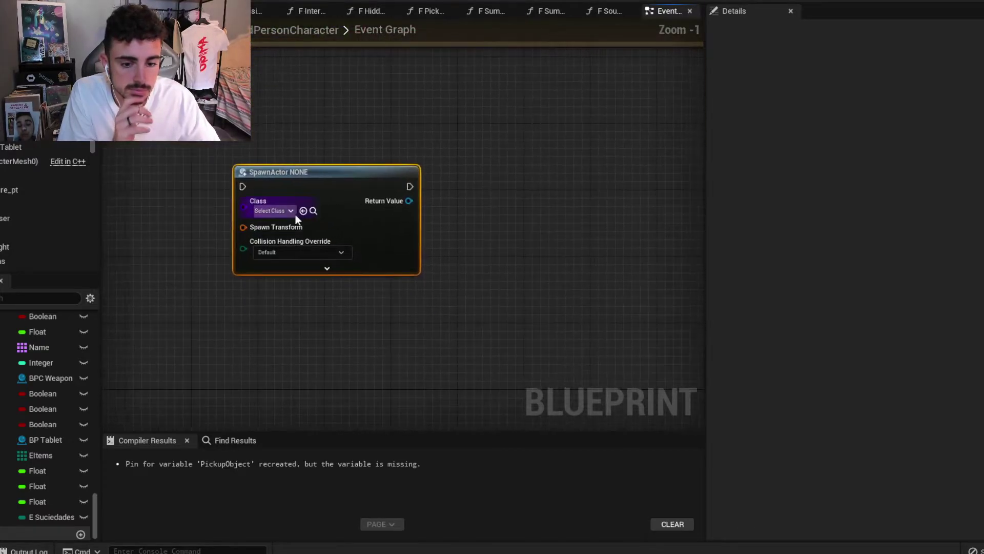
pyautogui.click(286, 210)
pyautogui.write('sucie')
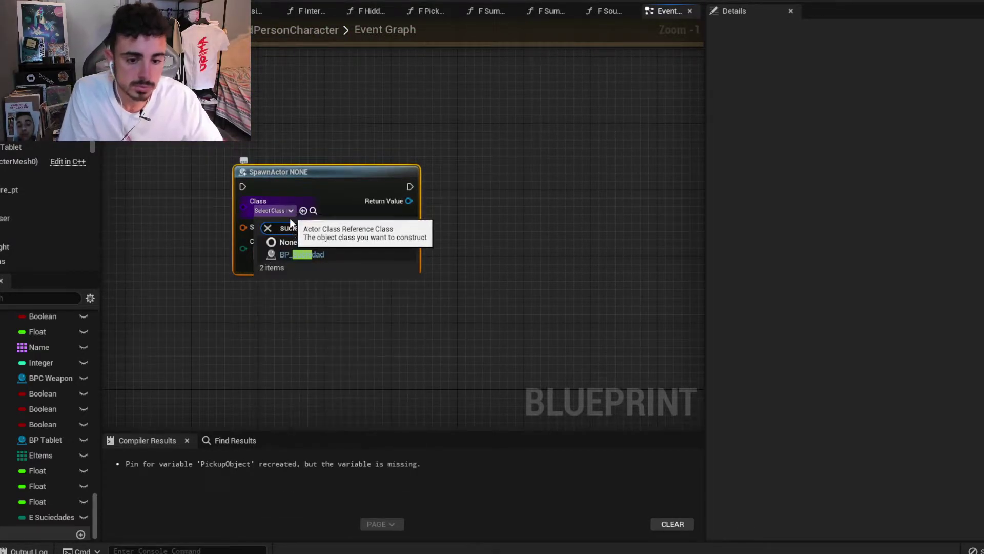
pyautogui.click(297, 256)
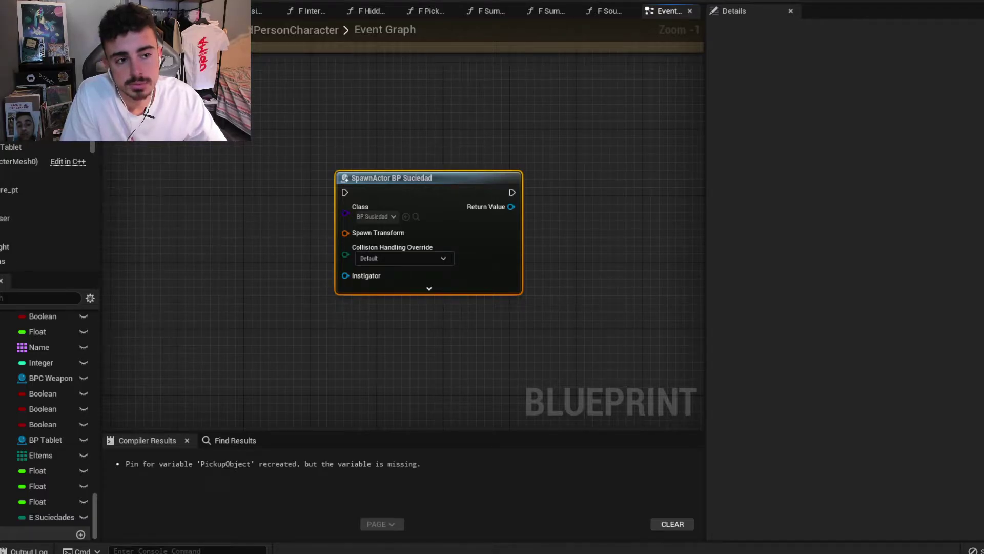
pyautogui.scroll(10, 433, 235)
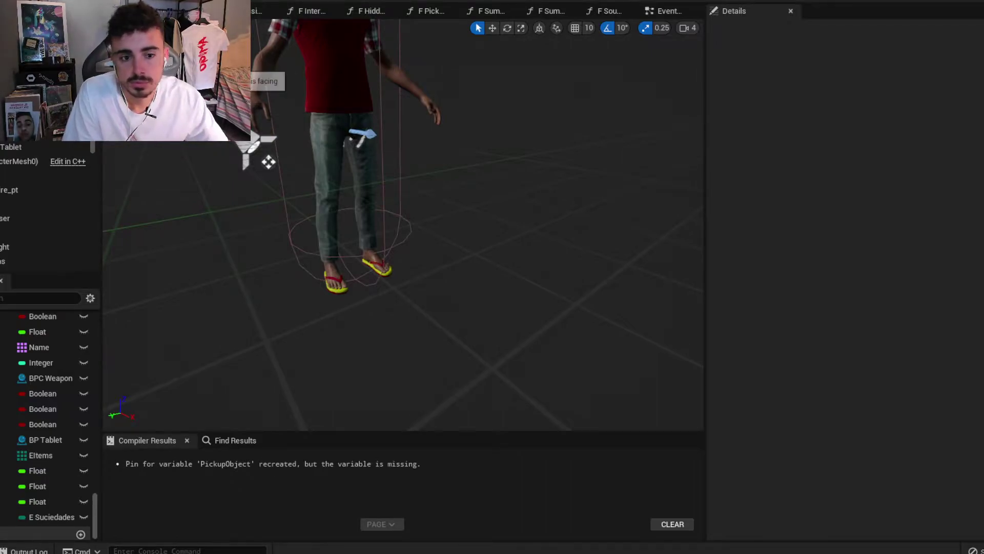
# Rotate Arrow1 to point straight down (pitch -90) and move it to the character's feet.
pyautogui.click(269, 162)
pyautogui.moveTo(269, 162); pyautogui.dragTo(248, 208)
pyautogui.press('e')
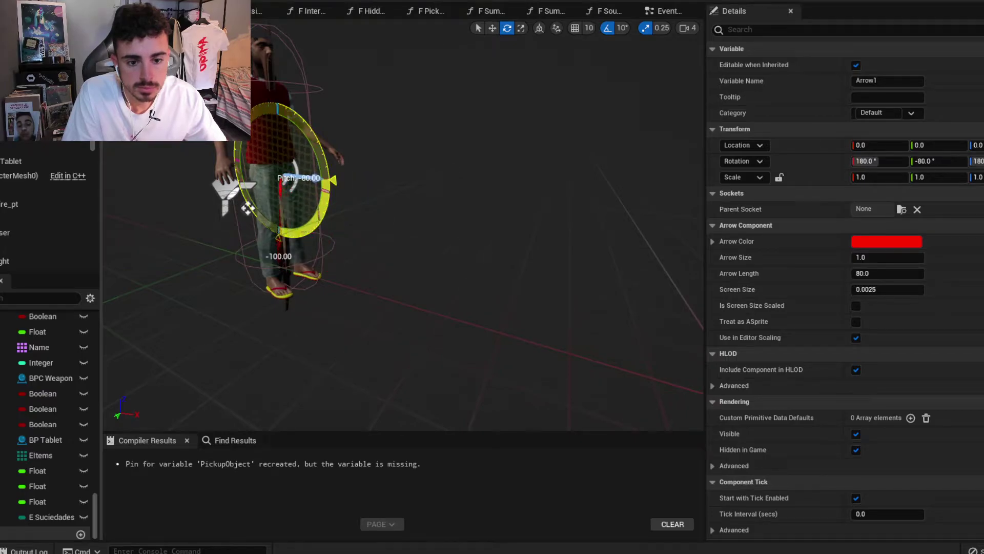
pyautogui.press('w')
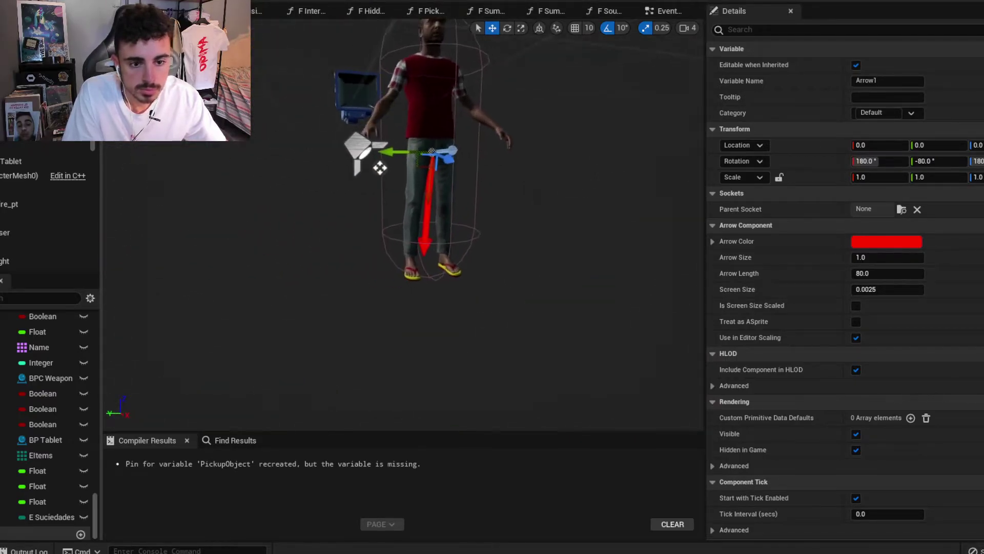
pyautogui.moveTo(390, 169)
pyautogui.mouseDown()
pyautogui.moveTo(405, 174)
pyautogui.moveTo(316, 143)
pyautogui.moveTo(317, 284)
pyautogui.mouseUp()
pyautogui.press('e')
pyautogui.press('w')
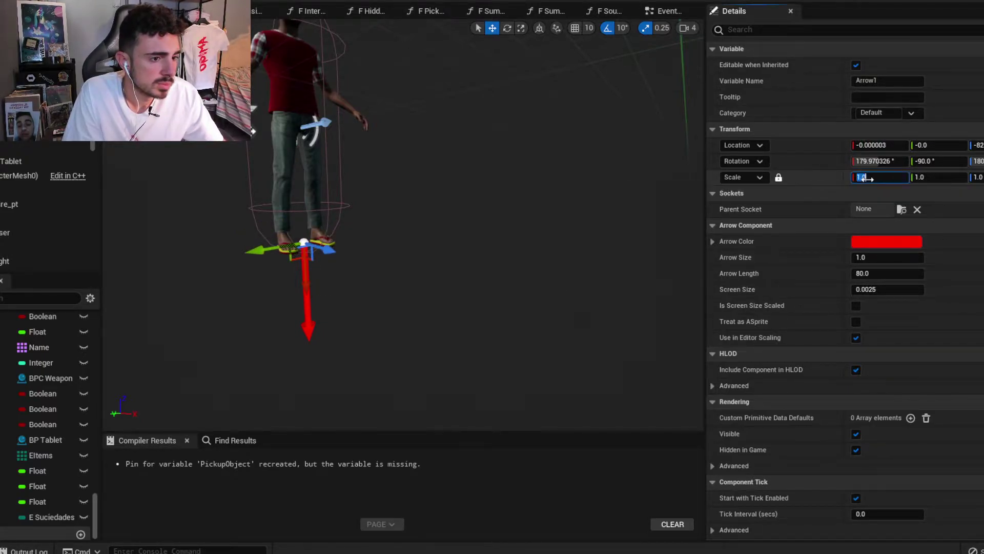
# Scale Arrow1 to 0.3, colour it yellow, and compile and save the blueprint.
pyautogui.write('0.3')
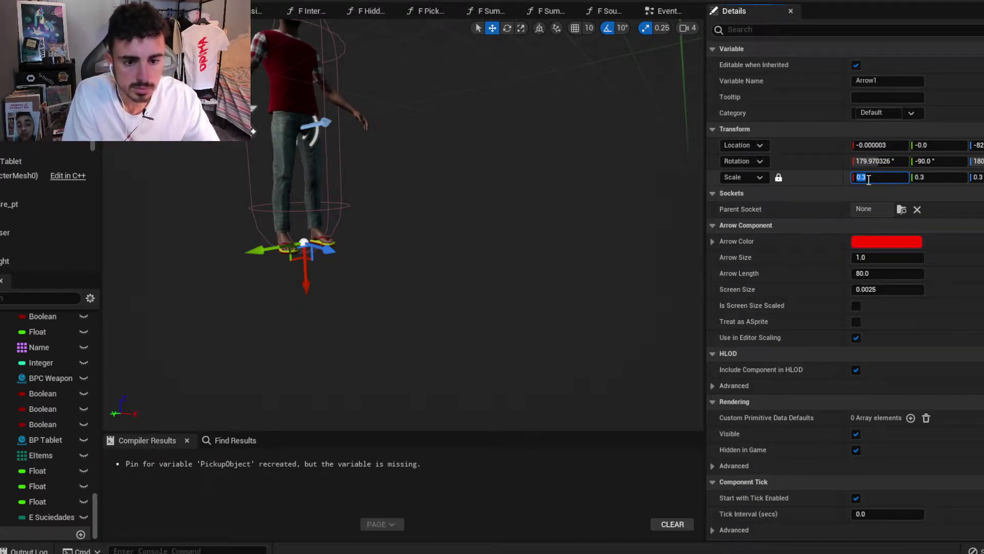
pyautogui.press('Return')
pyautogui.click(904, 242)
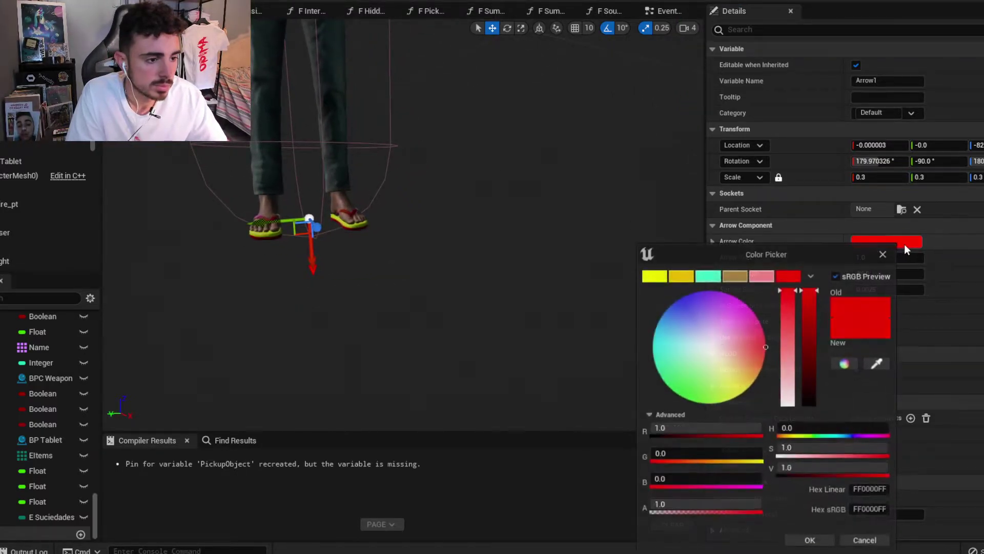
pyautogui.click(682, 276)
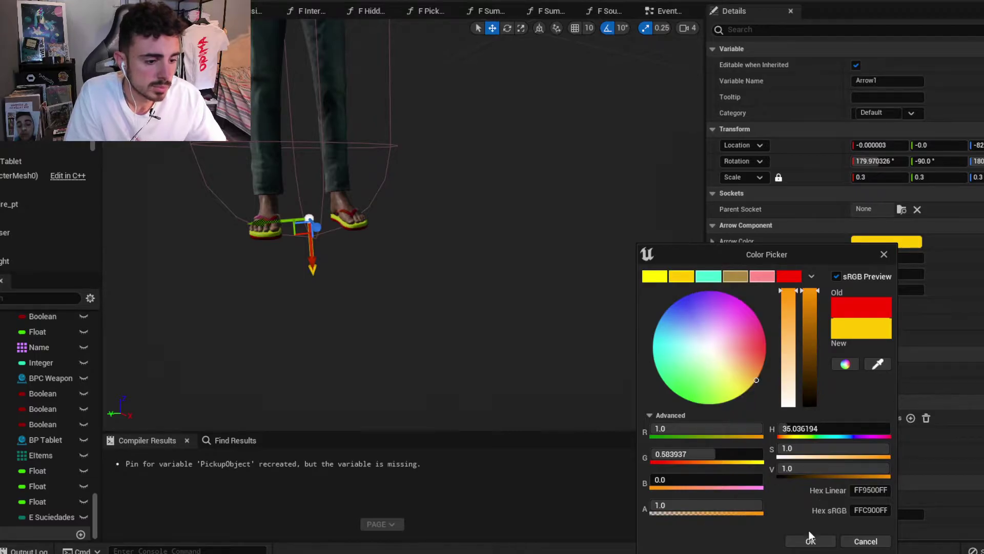
pyautogui.moveTo(454, 259)
pyautogui.mouseDown()
pyautogui.moveTo(453, 215)
pyautogui.moveTo(453, 266)
pyautogui.mouseUp()
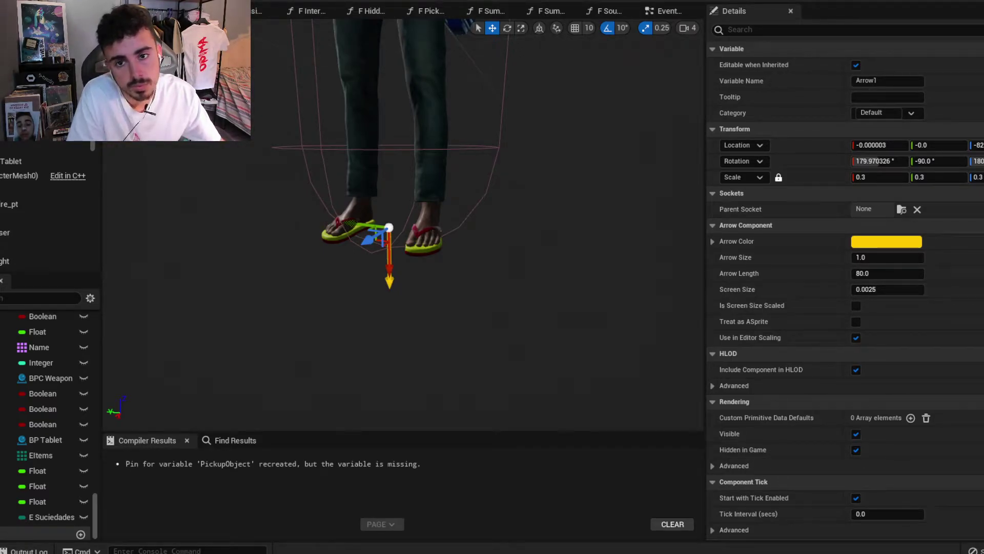
pyautogui.hotkey('ctrl', 's')
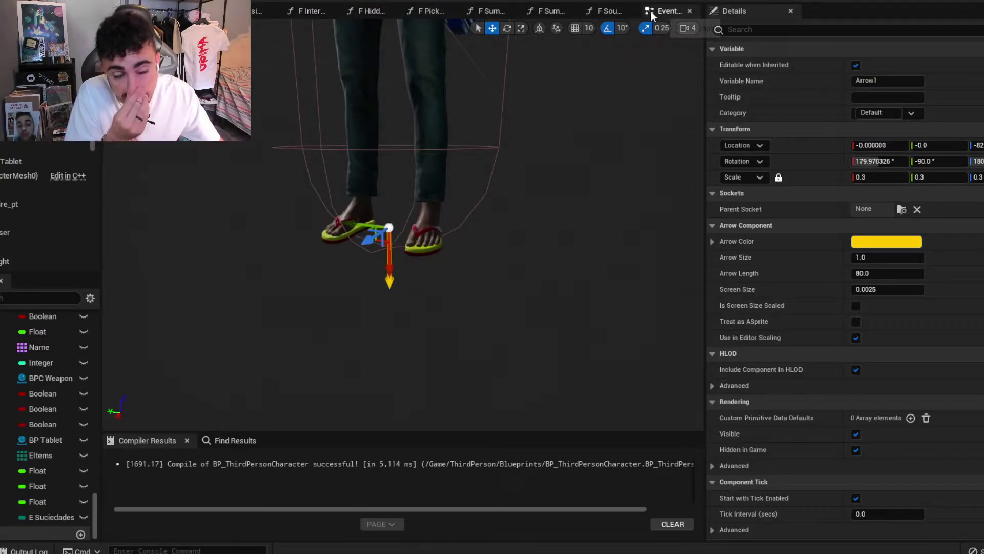
# Back in the Event Graph, select the camera Line Trace By Channel node group for copying.
pyautogui.moveTo(652, 16); pyautogui.dragTo(605, 12)
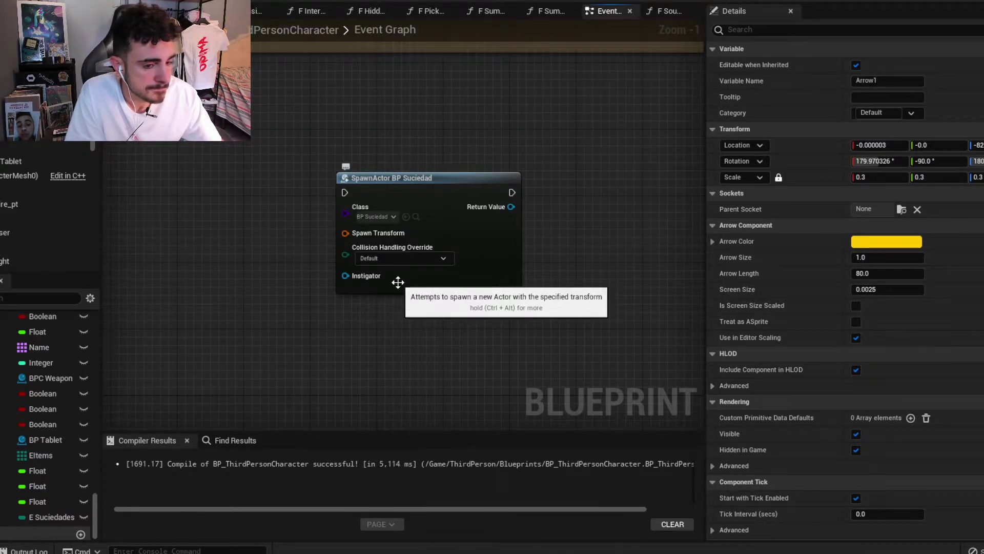
pyautogui.scroll(-5, 545, 282)
pyautogui.scroll(-5, 567, 275)
pyautogui.moveTo(567, 275)
pyautogui.mouseDown(button='right')
pyautogui.moveTo(428, 327)
pyautogui.moveTo(549, 164)
pyautogui.moveTo(374, 208)
pyautogui.moveTo(312, 136)
pyautogui.mouseUp(button='right')
pyautogui.scroll(-1, 549, 164)
pyautogui.scroll(3, 466, 194)
pyautogui.scroll(5, 466, 194)
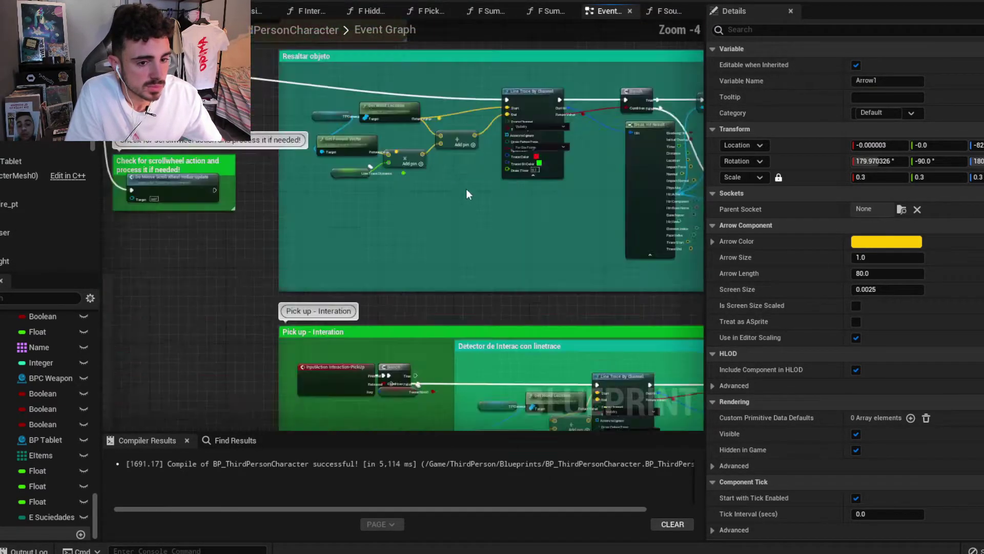
pyautogui.scroll(1, 464, 215)
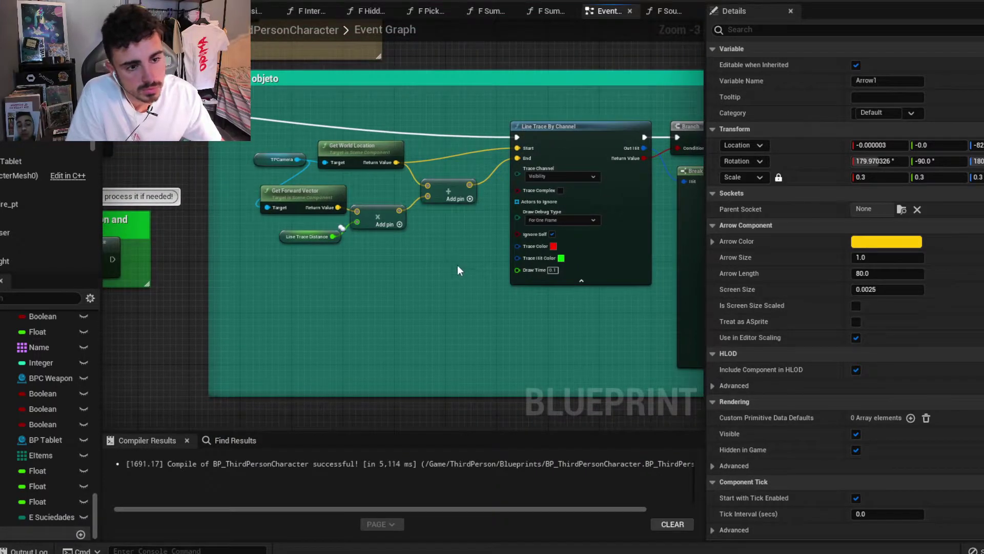
pyautogui.moveTo(549, 308); pyautogui.dragTo(261, 152)
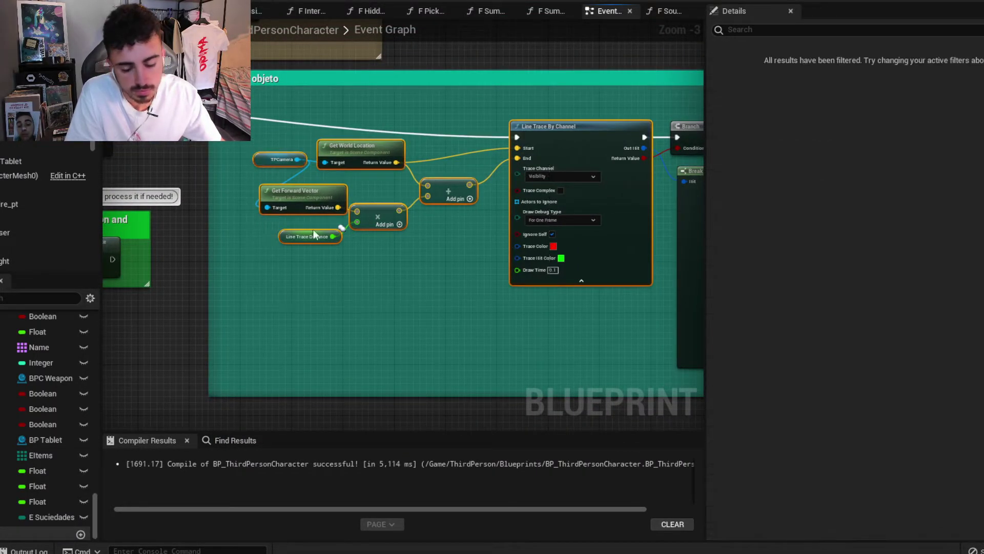
# Paste the line trace nodes to the left of the SpawnActor BP Suciedad node.
pyautogui.scroll(-6, 332, 297)
pyautogui.scroll(-3, 331, 296)
pyautogui.moveTo(626, 184); pyautogui.dragTo(316, 267, button='right')
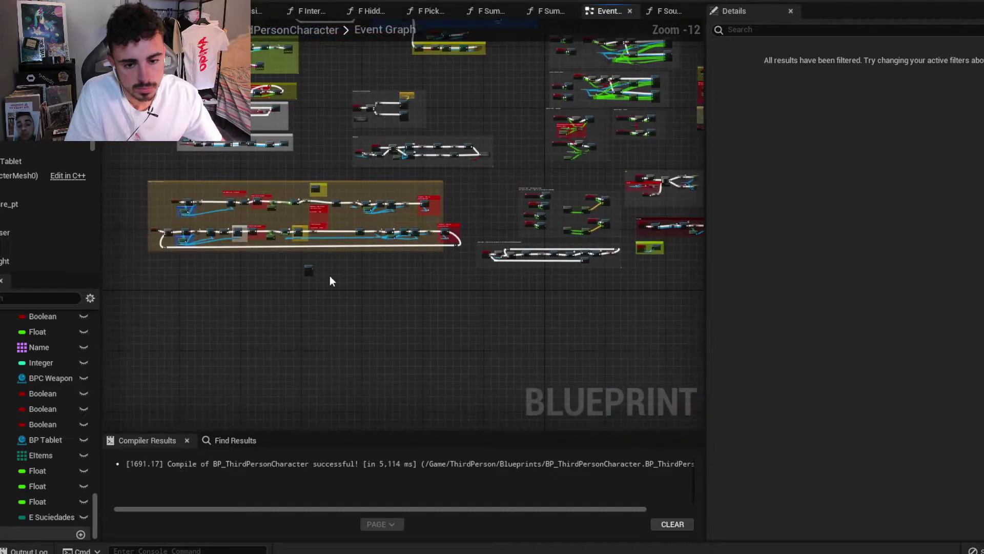
pyautogui.scroll(11, 316, 268)
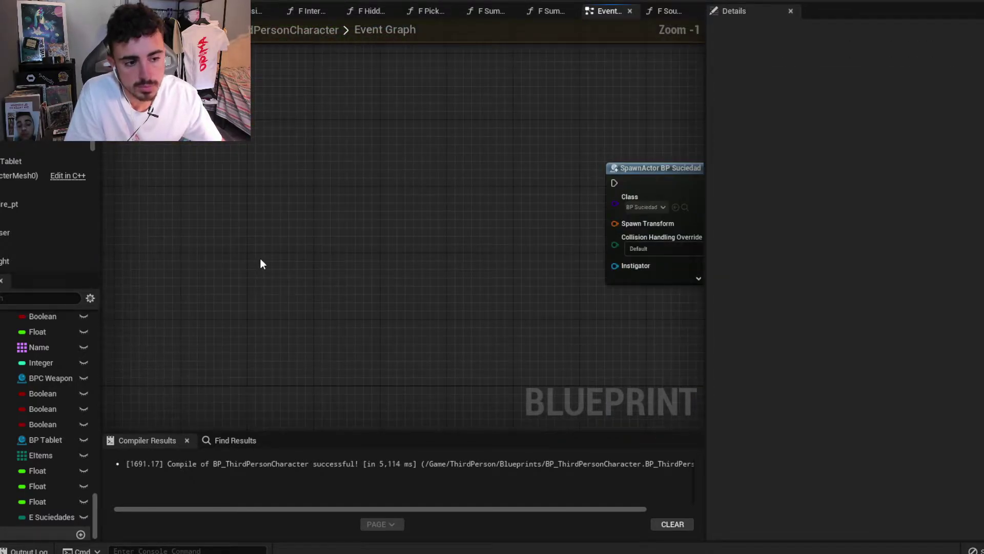
pyautogui.hotkey('ctrl', 'v')
pyautogui.moveTo(478, 198); pyautogui.dragTo(378, 159)
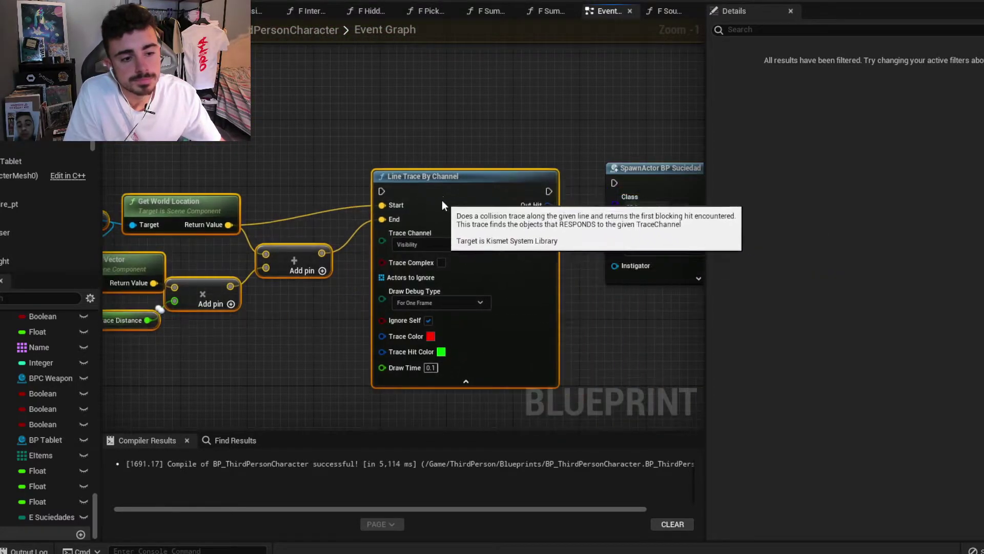
pyautogui.moveTo(378, 159); pyautogui.dragTo(569, 160, button='right')
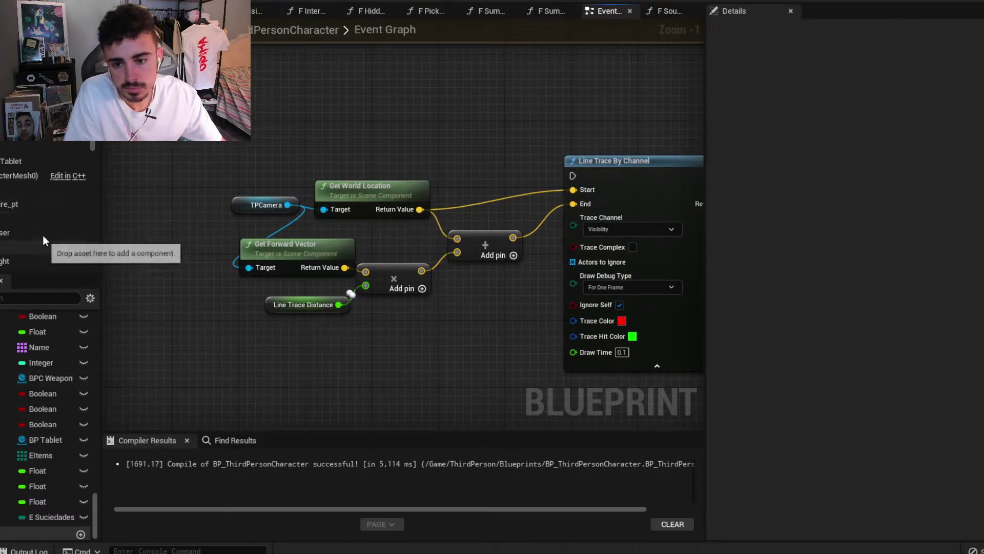
# Rename the Arrow1 component to Arrow_CacaPipi.
pyautogui.click(61, 123)
pyautogui.click(131, 11)
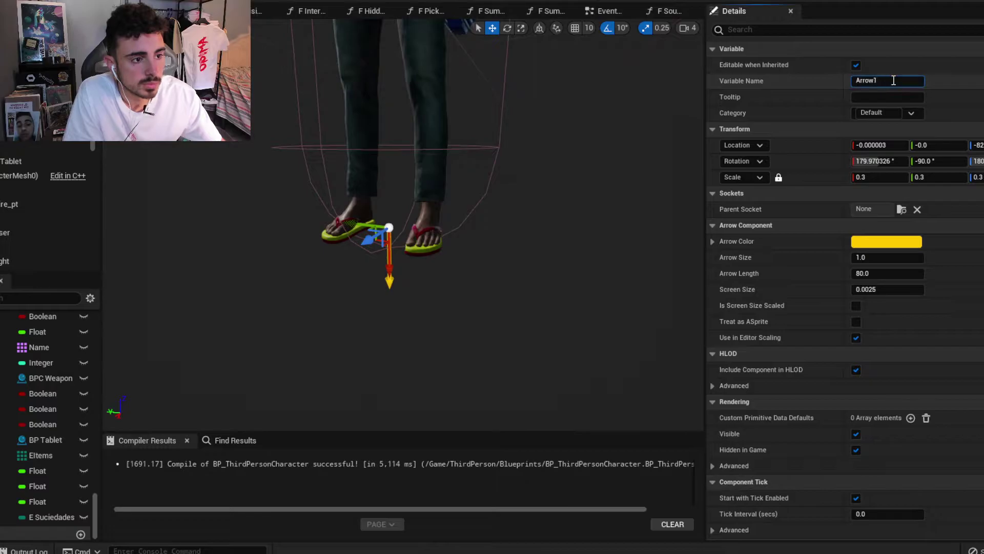
pyautogui.press('BackSpace')
pyautogui.write('_Cacahpi')
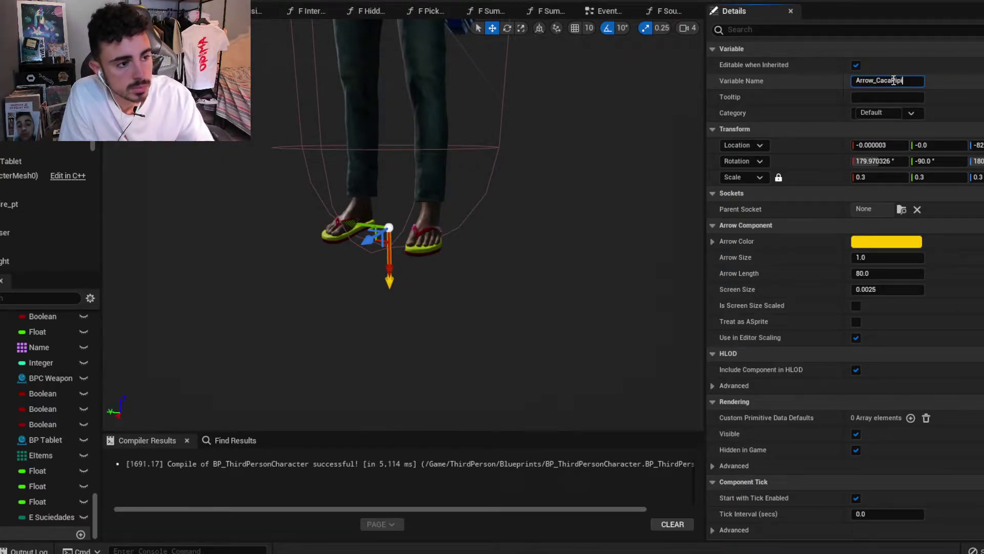
pyautogui.press('Return')
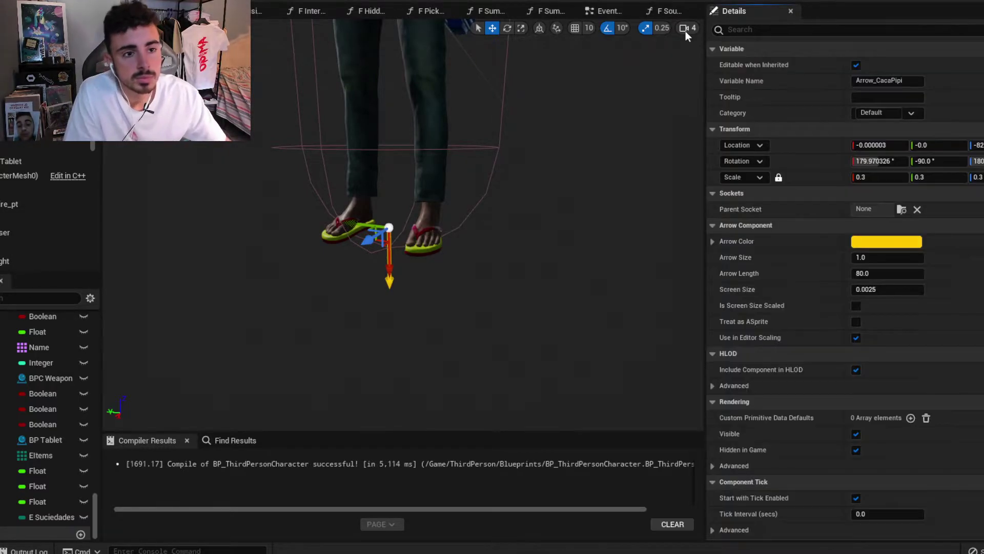
# Wire Arrow_CacaPipi into Get World Location and Get Forward Vector, deleting the TPCamera node.
pyautogui.click(597, 15)
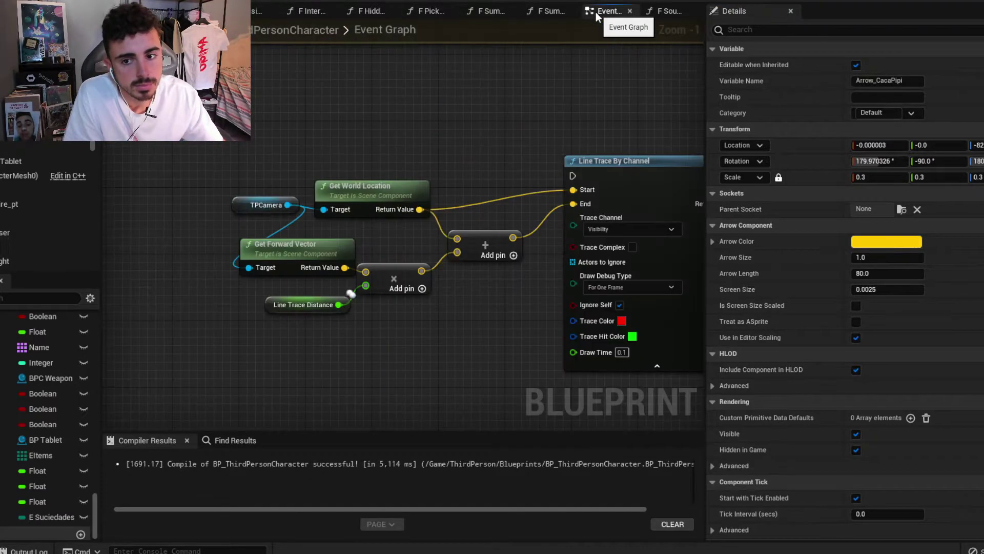
pyautogui.click(256, 114)
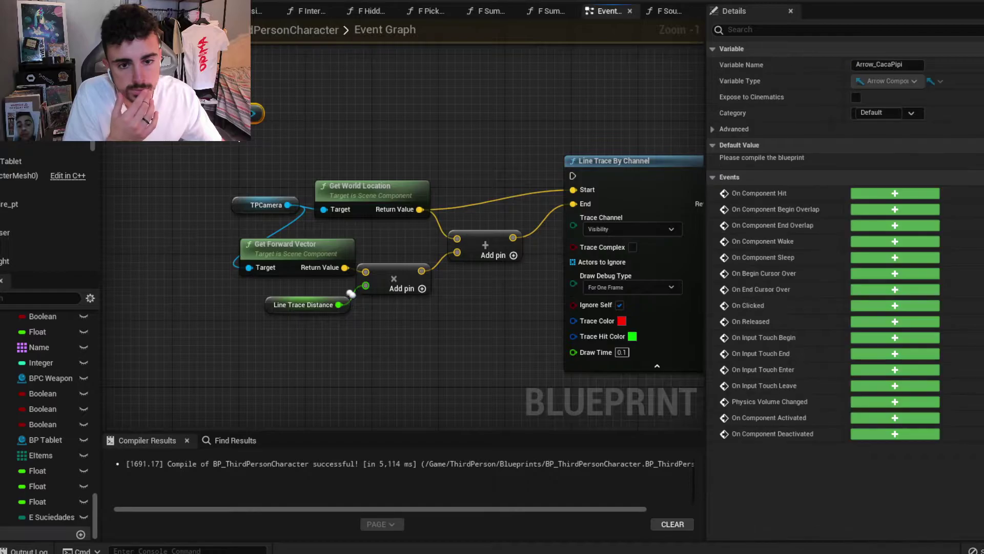
pyautogui.moveTo(234, 146); pyautogui.dragTo(323, 209)
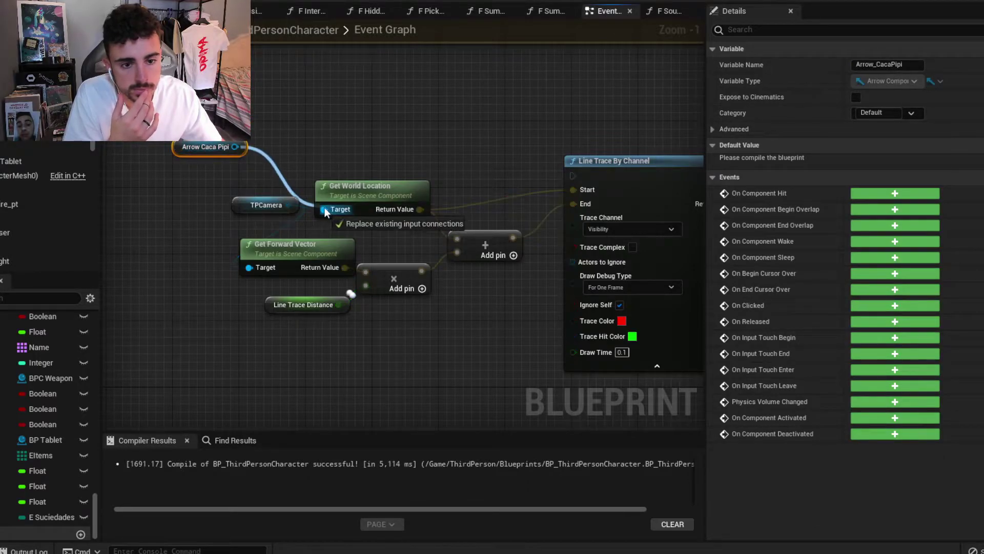
pyautogui.moveTo(257, 207); pyautogui.dragTo(202, 221)
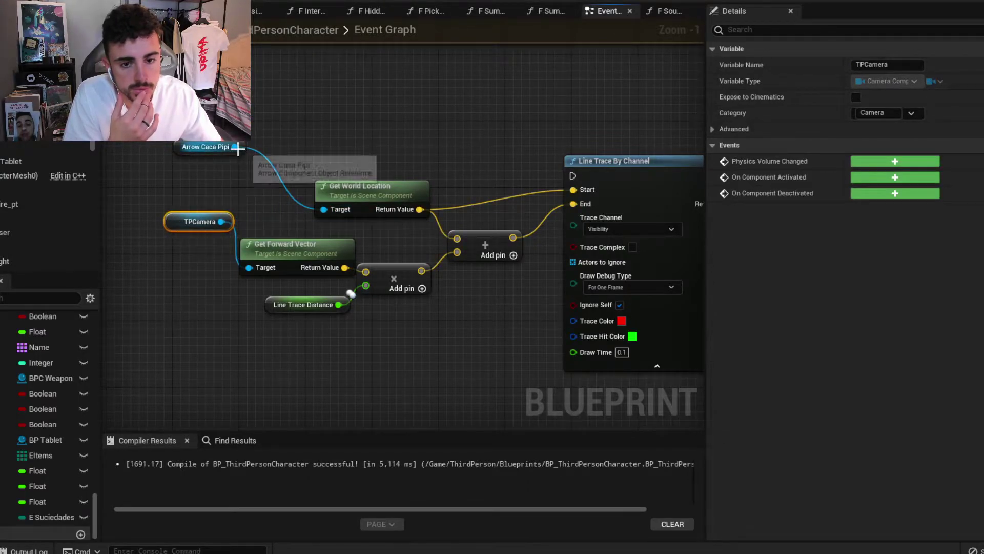
pyautogui.moveTo(234, 146); pyautogui.dragTo(249, 267)
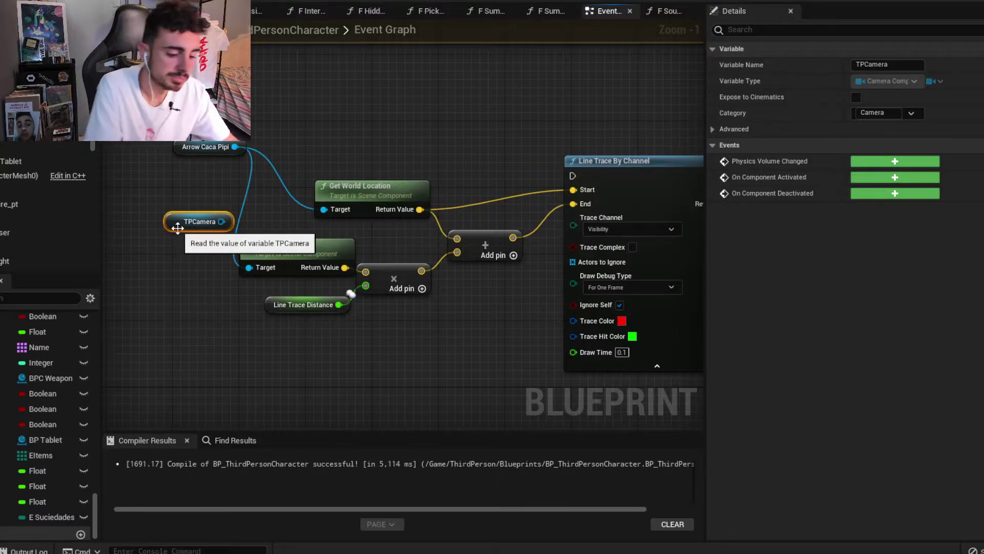
pyautogui.press('Delete')
pyautogui.moveTo(175, 150); pyautogui.dragTo(175, 210)
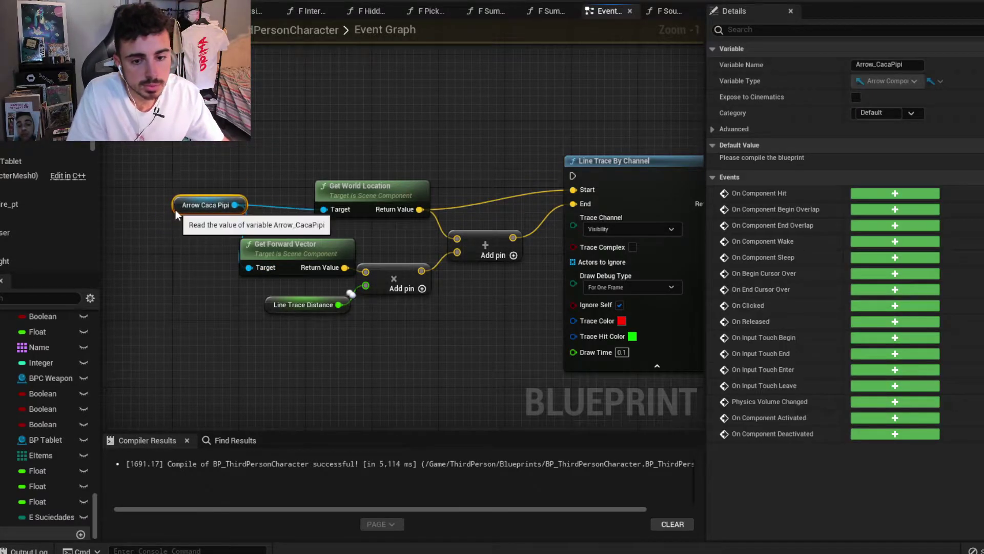
pyautogui.moveTo(279, 288); pyautogui.dragTo(322, 281, button='right')
pyautogui.moveTo(318, 303)
pyautogui.mouseDown()
pyautogui.moveTo(293, 294)
pyautogui.moveTo(308, 288)
pyautogui.mouseUp()
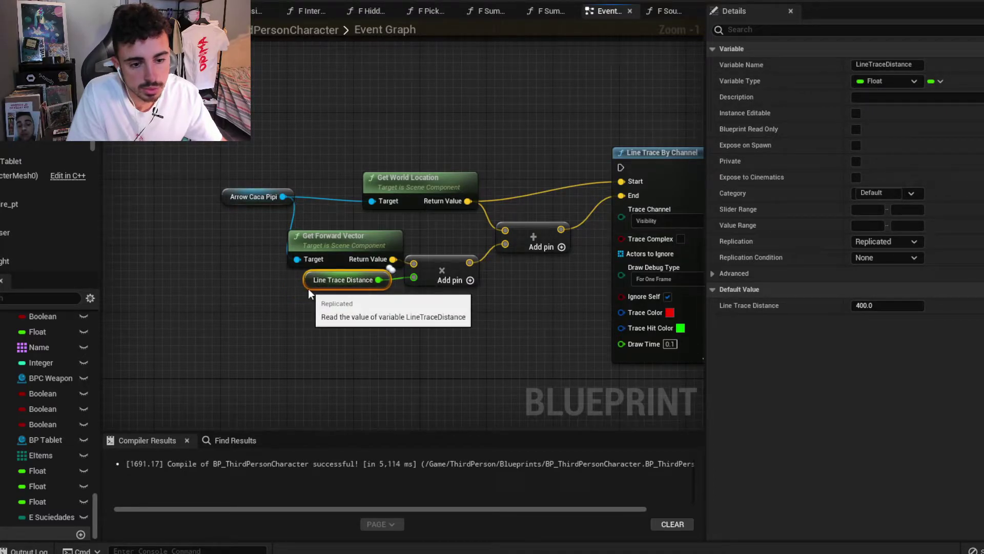
pyautogui.click(429, 324)
# Add a Branch on the trace's Return Value whose True output runs SpawnActor BP Suciedad.
pyautogui.scroll(-1, 338, 325)
pyautogui.moveTo(333, 318); pyautogui.dragTo(358, 280, button='right')
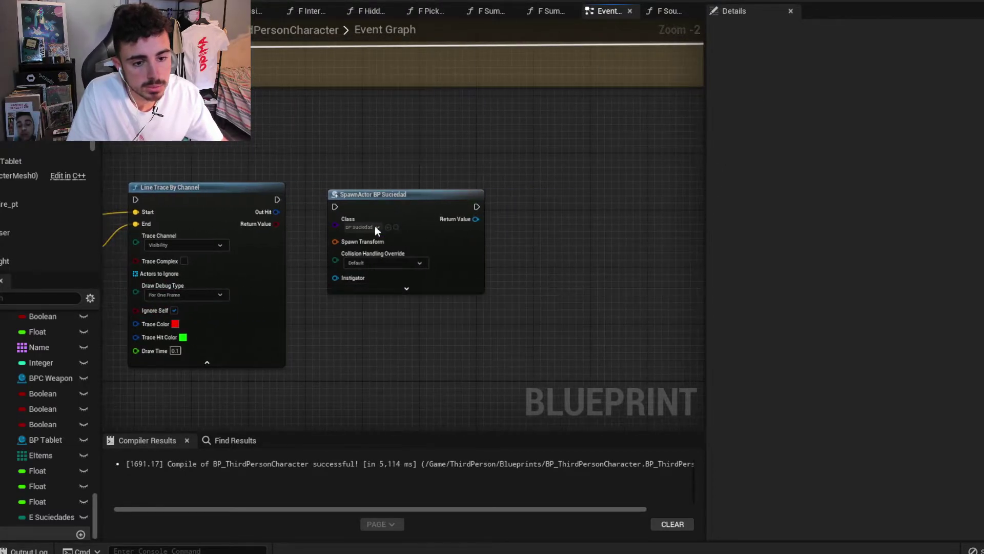
pyautogui.click(435, 211)
pyautogui.scroll(2, 266, 230)
pyautogui.moveTo(281, 218)
pyautogui.mouseDown()
pyautogui.moveTo(303, 210)
pyautogui.moveTo(336, 167)
pyautogui.mouseUp()
pyautogui.write('branch')
pyautogui.press('Return')
pyautogui.moveTo(464, 167); pyautogui.dragTo(511, 168)
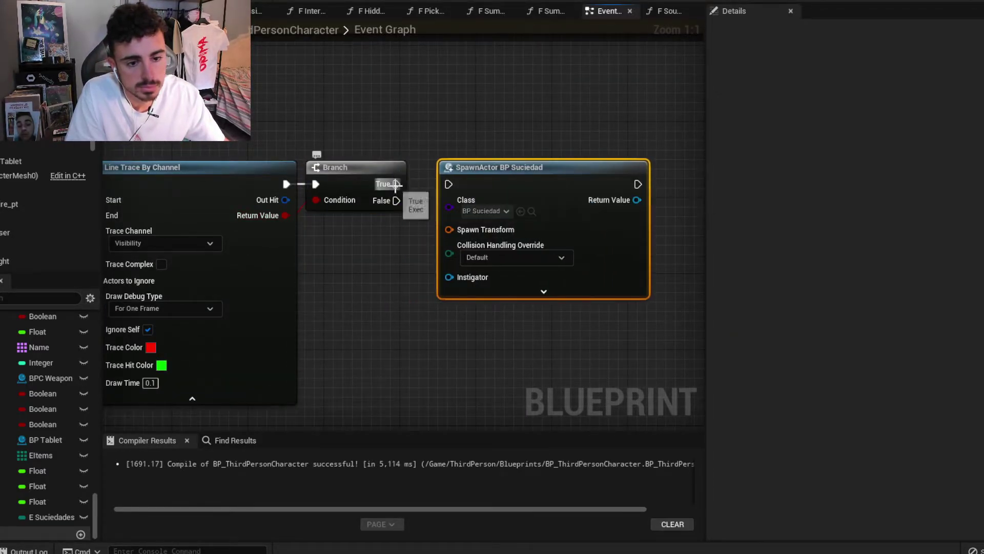
pyautogui.moveTo(396, 184); pyautogui.dragTo(449, 184)
pyautogui.scroll(-2, 389, 215)
pyautogui.moveTo(369, 241); pyautogui.dragTo(404, 245, button='right')
# Select the trace, branch and spawn nodes and collapse them to a function.
pyautogui.scroll(-4, 389, 220)
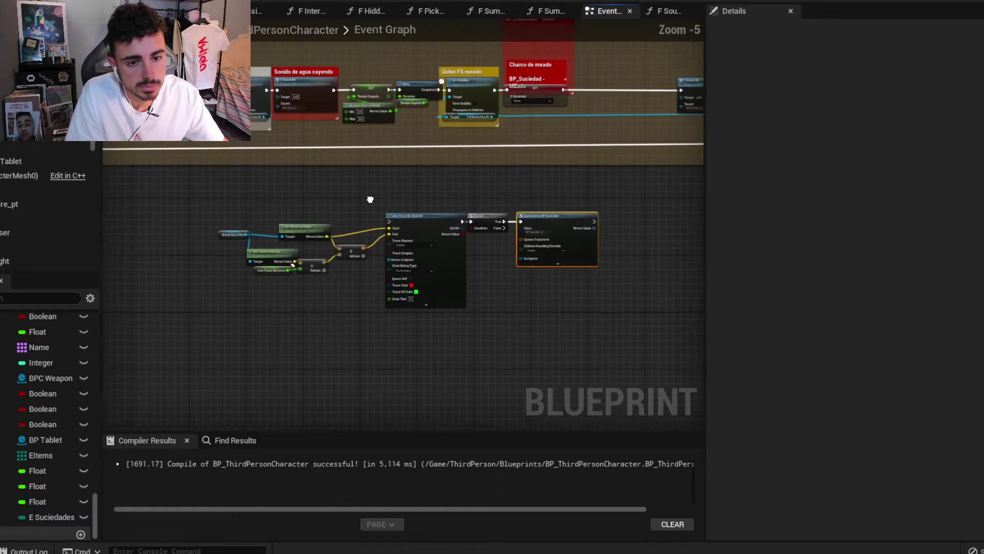
pyautogui.scroll(3, 389, 236)
pyautogui.scroll(-1, 401, 241)
pyautogui.scroll(-1, 497, 258)
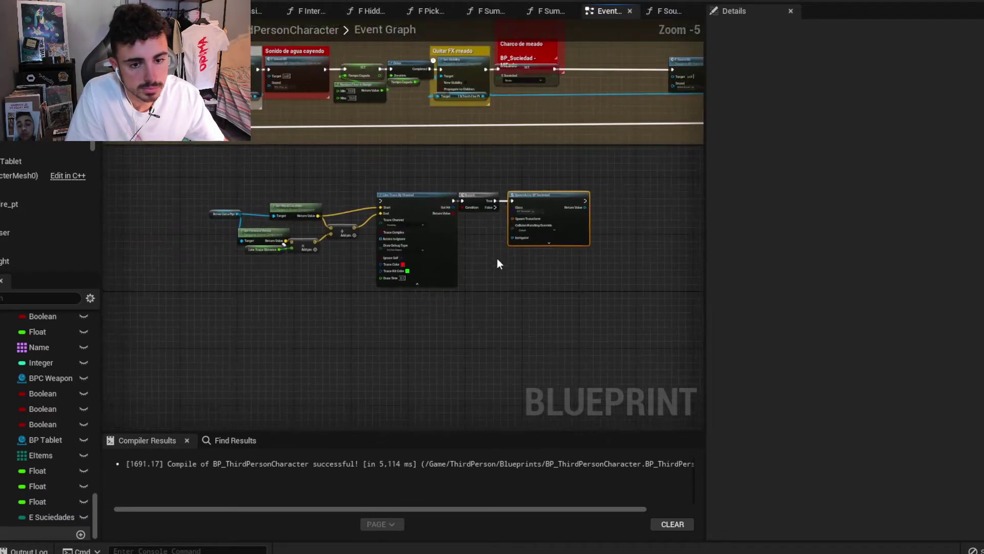
pyautogui.moveTo(561, 299); pyautogui.dragTo(243, 183)
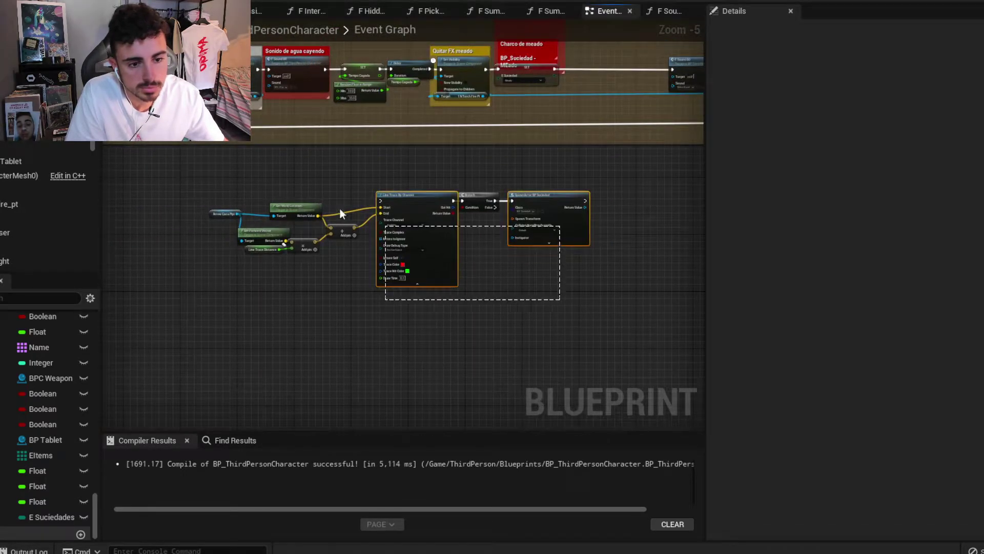
pyautogui.rightClick(411, 197)
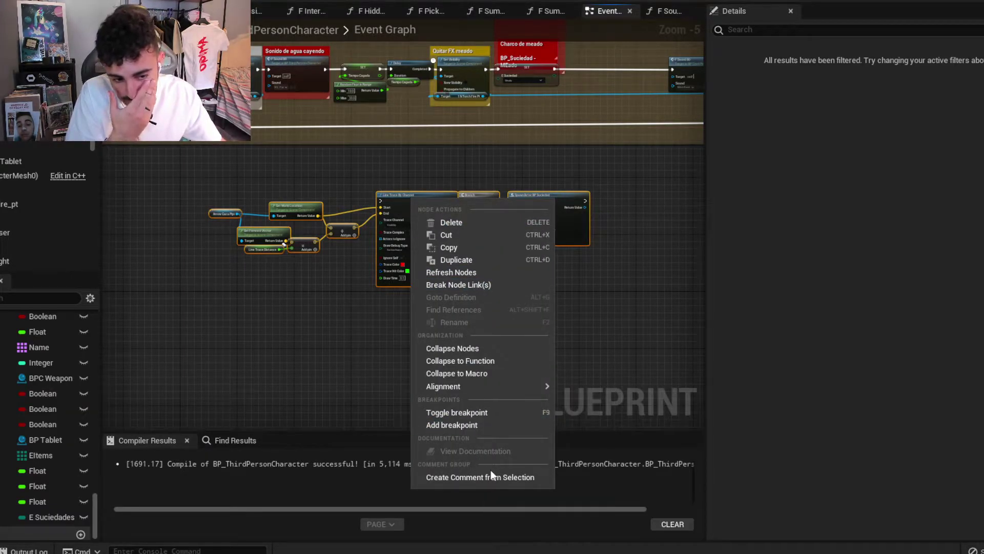
pyautogui.click(460, 361)
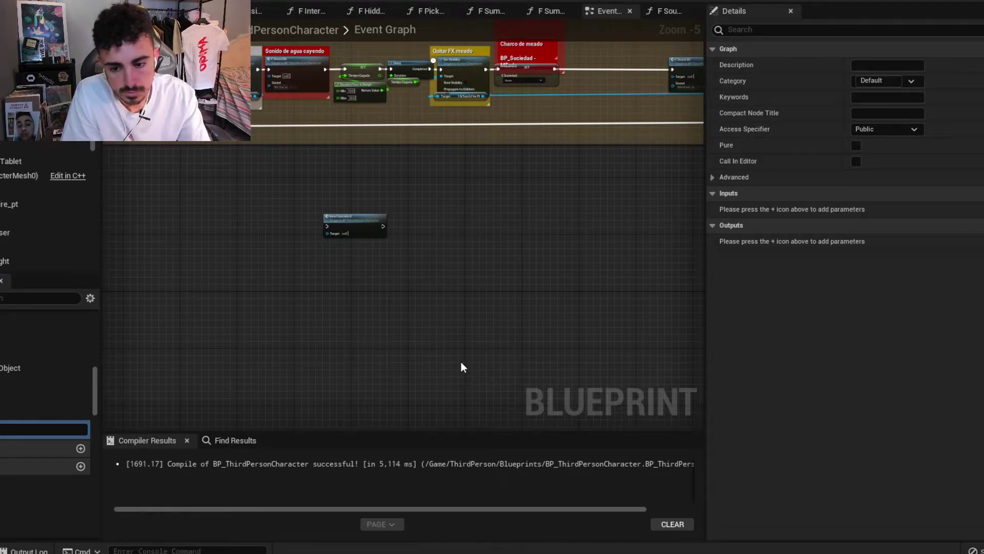
# Name the function F Suciedad and chain it between the Charco de meado SET and F Sound B0.
pyautogui.press('Return')
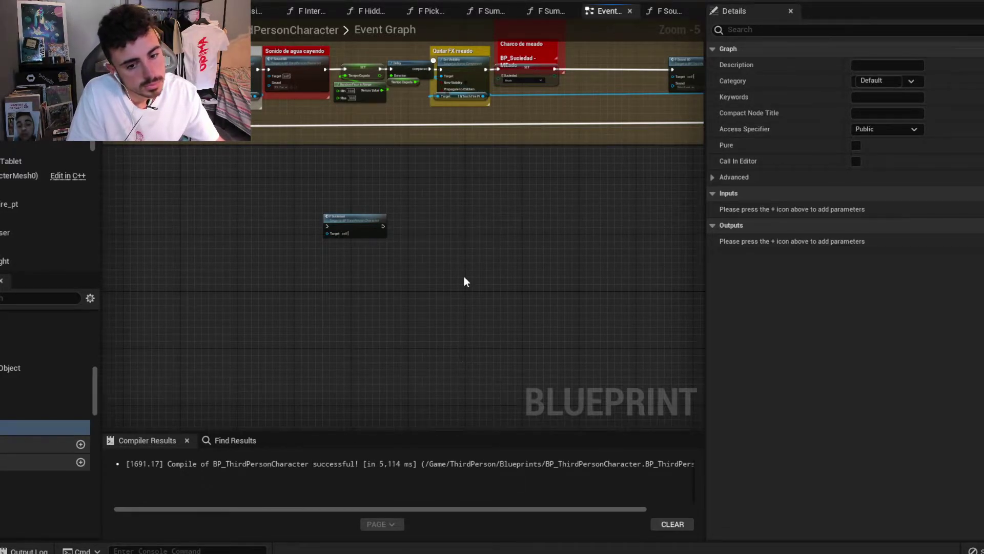
pyautogui.moveTo(464, 276); pyautogui.dragTo(393, 381, button='right')
pyautogui.moveTo(282, 325); pyautogui.dragTo(524, 199)
pyautogui.scroll(4, 517, 165)
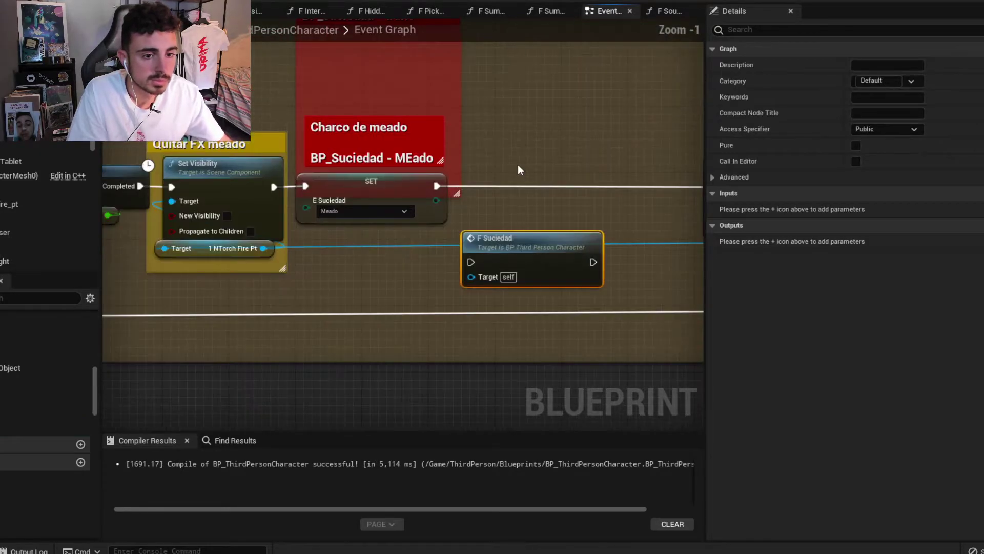
pyautogui.moveTo(520, 251); pyautogui.dragTo(522, 180)
pyautogui.moveTo(522, 180); pyautogui.dragTo(424, 195, button='right')
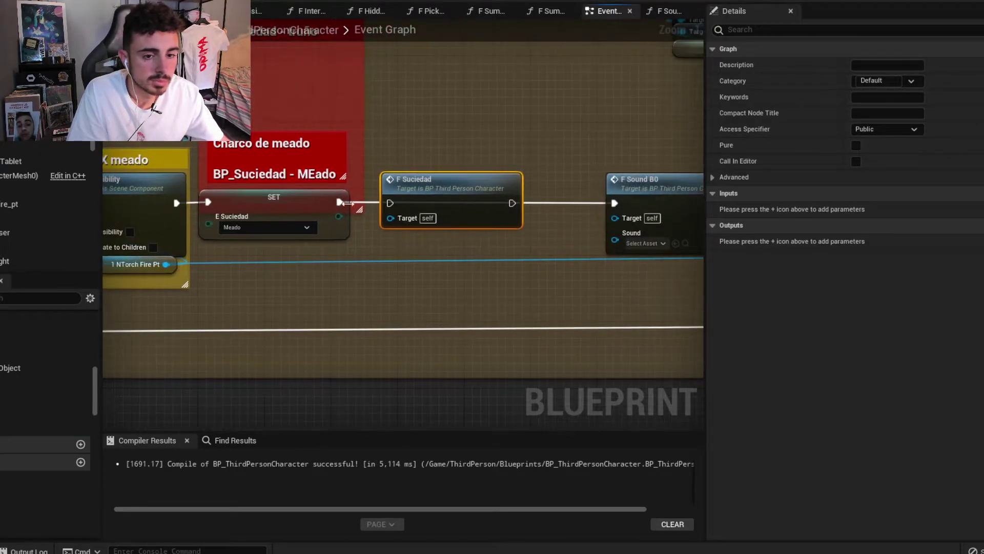
pyautogui.moveTo(338, 202); pyautogui.dragTo(390, 203)
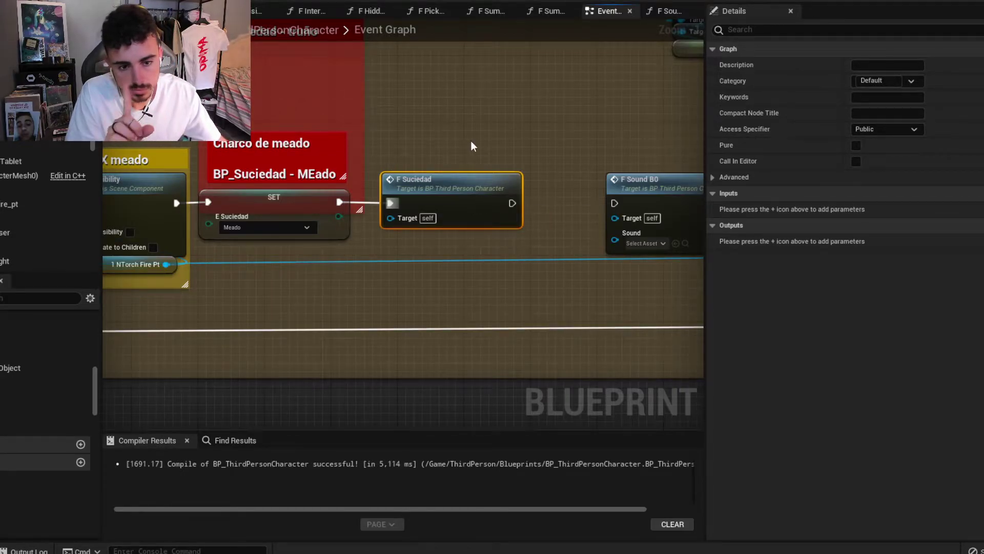
# Inside F Suciedad, add an input named E_Suciedad of type E Suciedades.
pyautogui.doubleClick(5, 429)
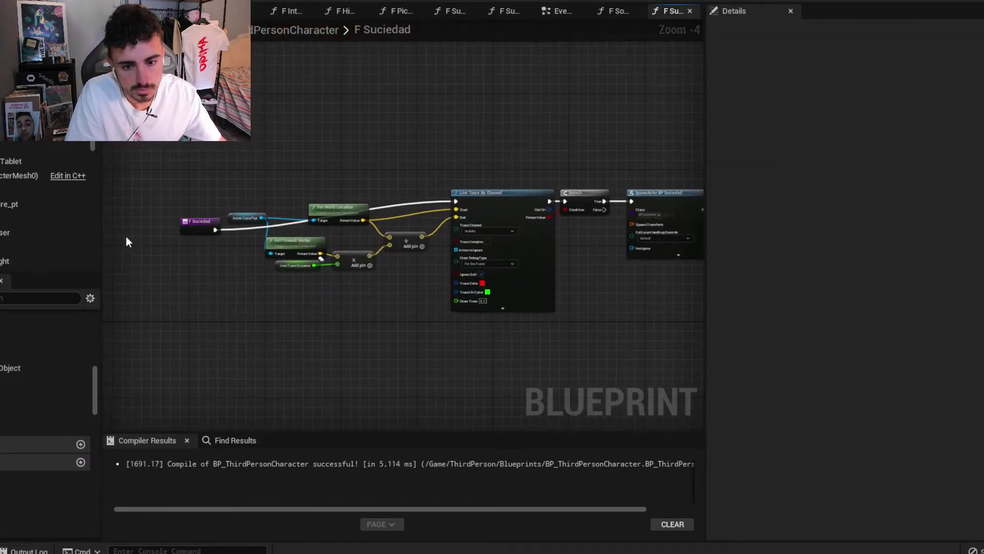
pyautogui.scroll(3, 196, 198)
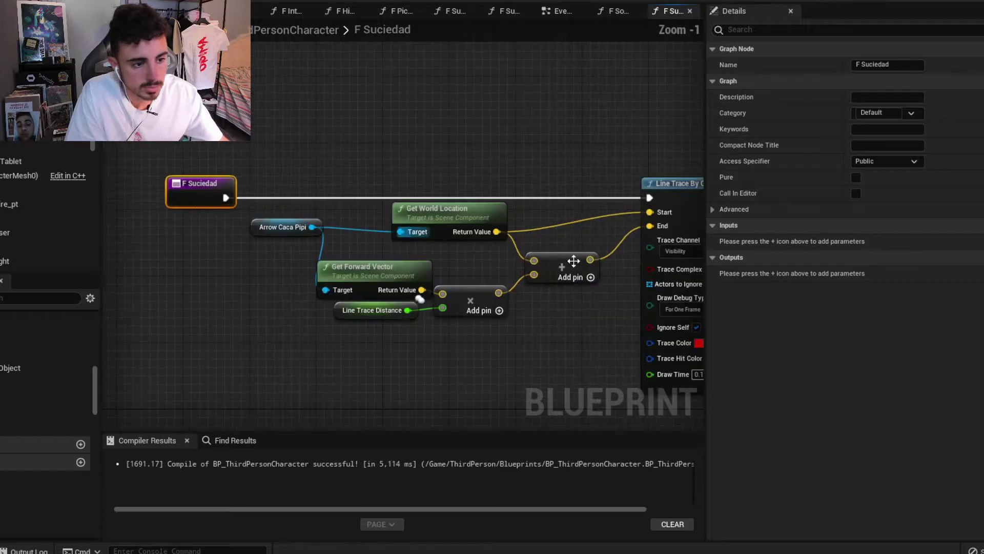
pyautogui.click(976, 225)
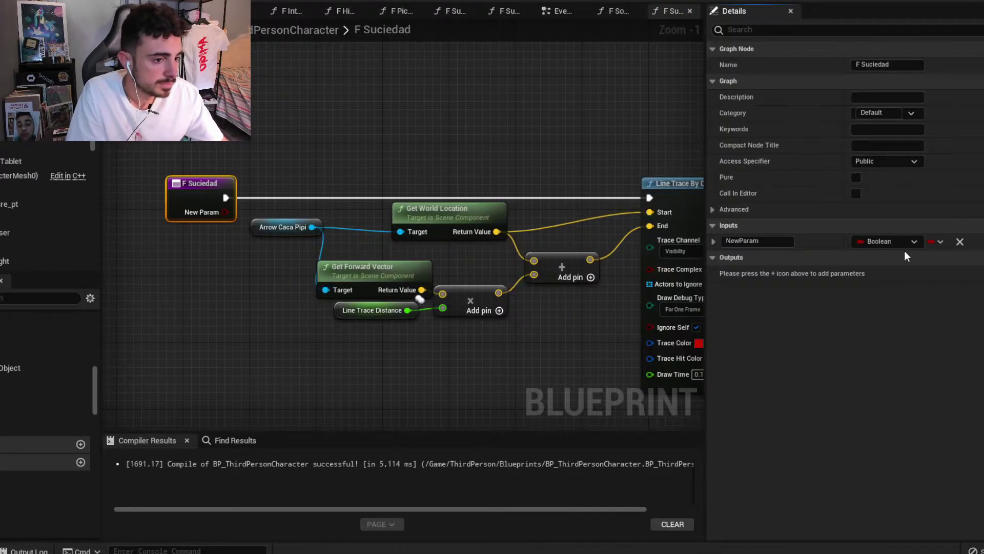
pyautogui.click(892, 244)
pyautogui.write('suciedad')
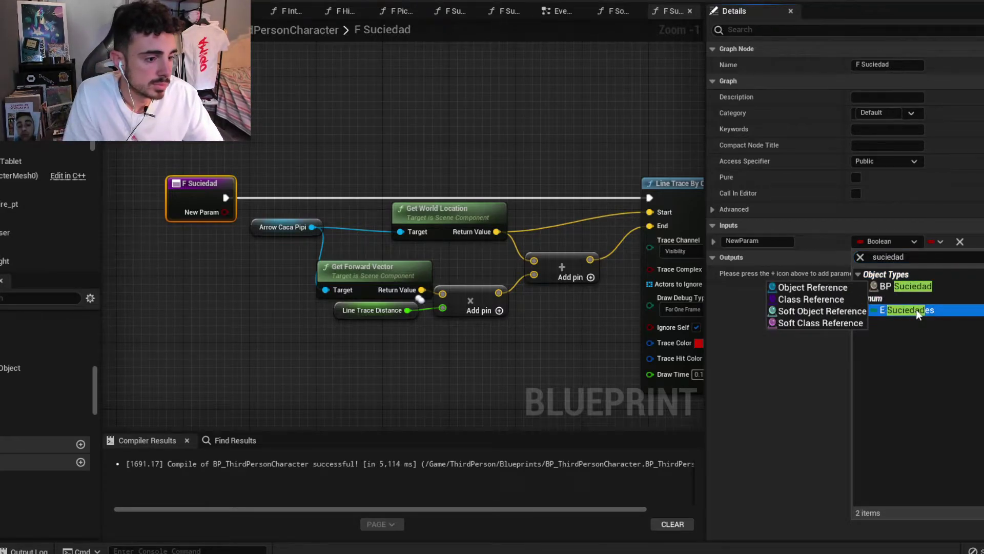
pyautogui.click(916, 309)
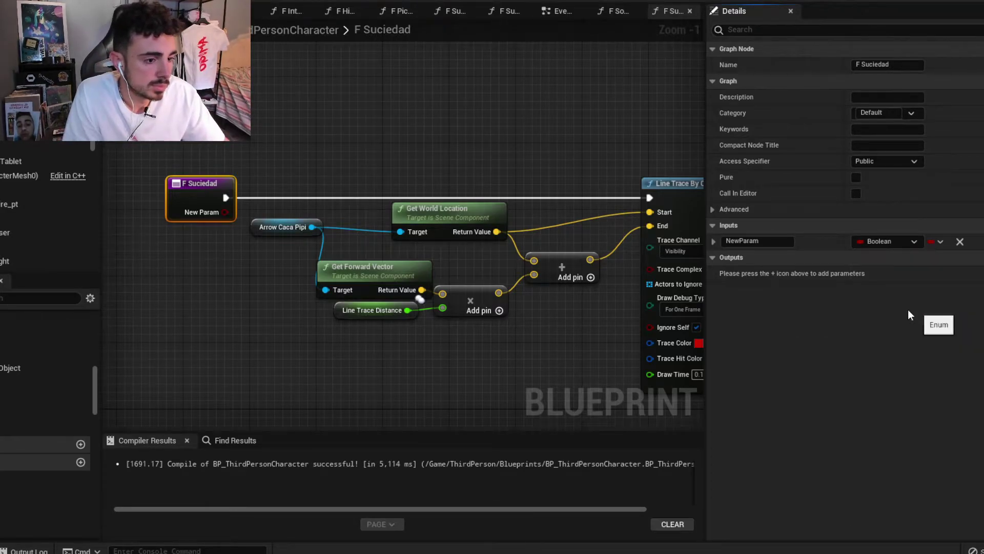
pyautogui.click(770, 241)
pyautogui.write('E_S')
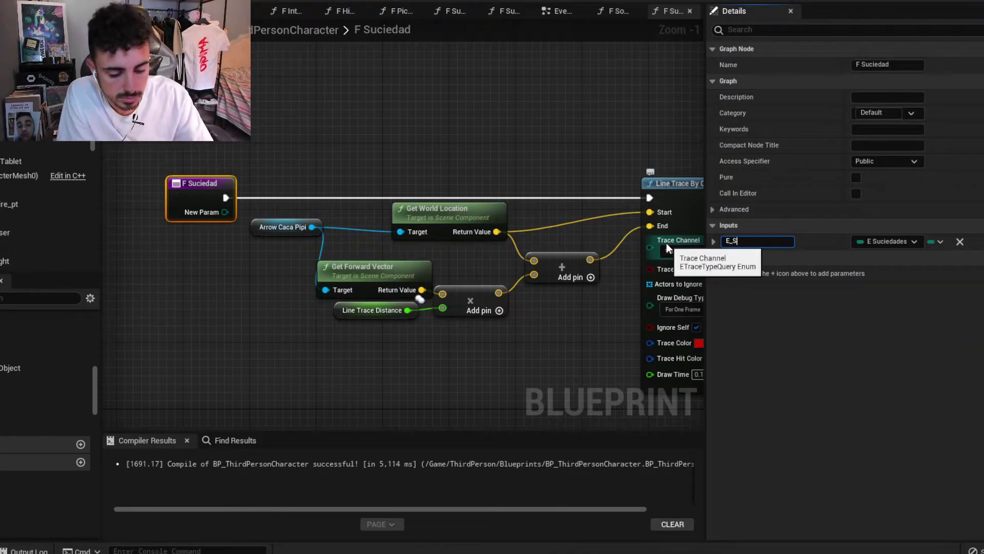
pyautogui.write('uciedad')
pyautogui.press('Return')
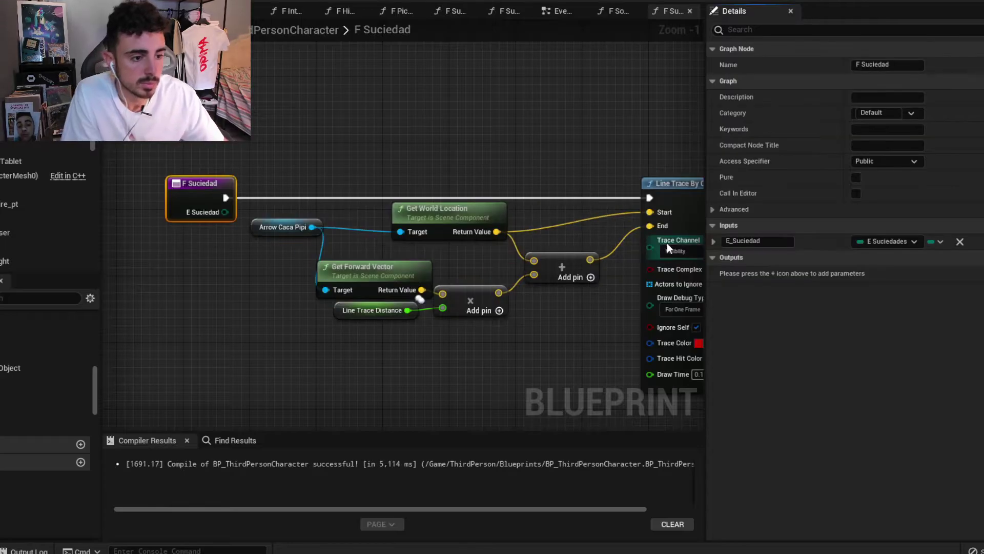
pyautogui.click(419, 124)
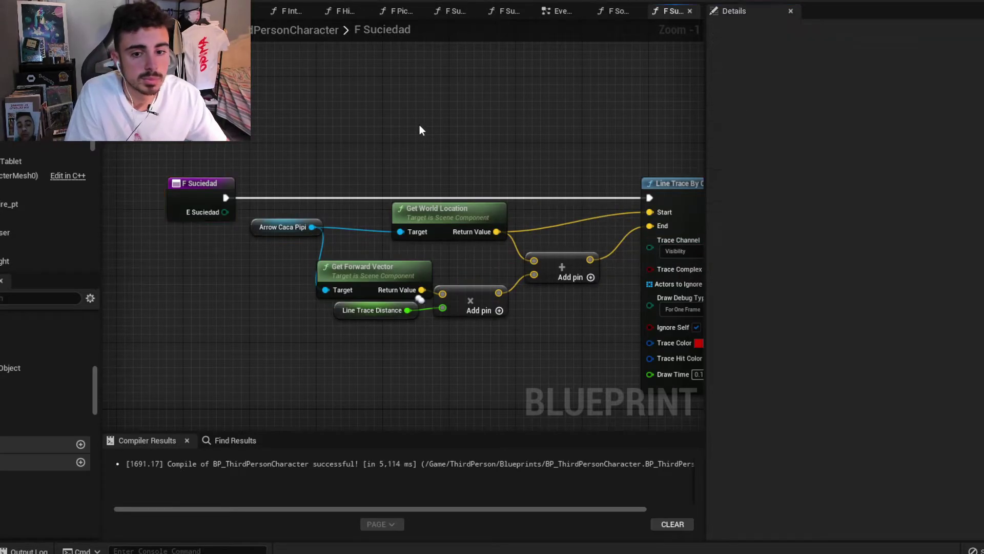
# In the Event Graph, select the SET E Suciedad node and scroll down the graph.
pyautogui.click(567, 11)
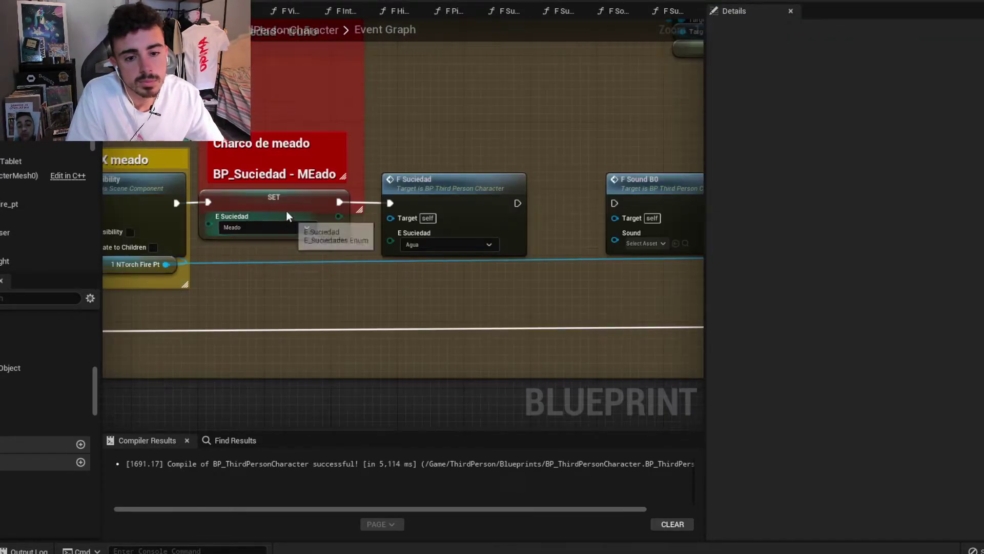
pyautogui.click(286, 205)
pyautogui.moveTo(297, 211); pyautogui.dragTo(292, 136, button='right')
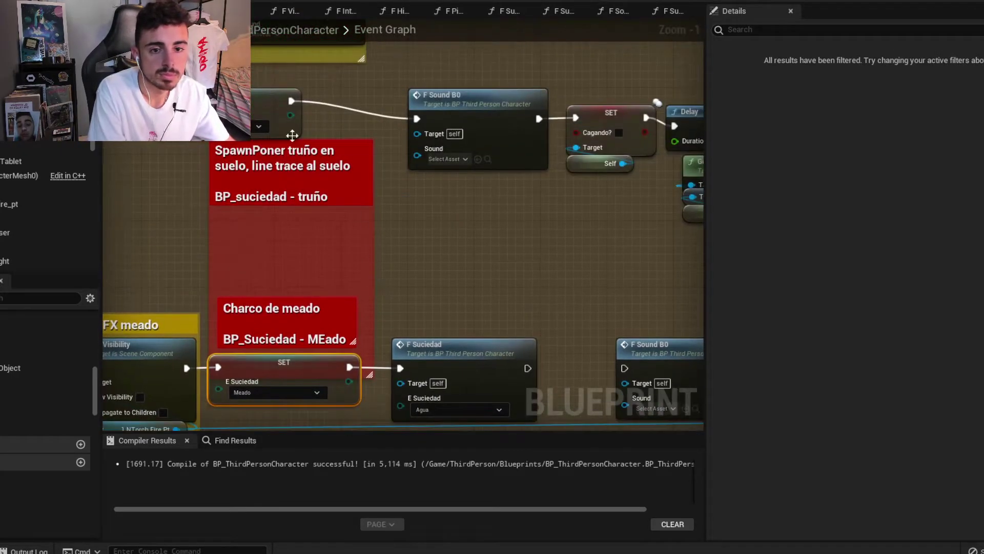
pyautogui.scroll(-2, 404, 158)
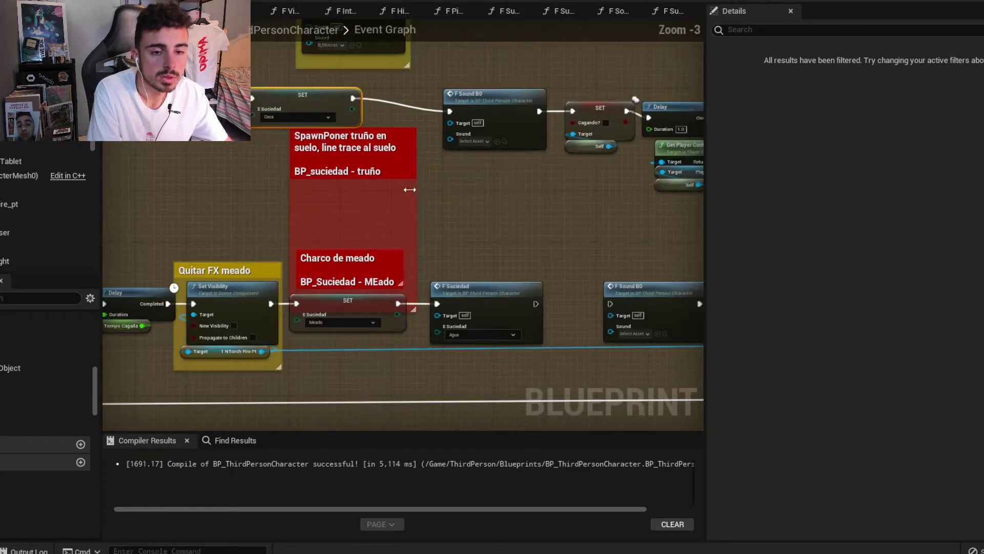
pyautogui.moveTo(307, 100); pyautogui.dragTo(307, 81, button='right')
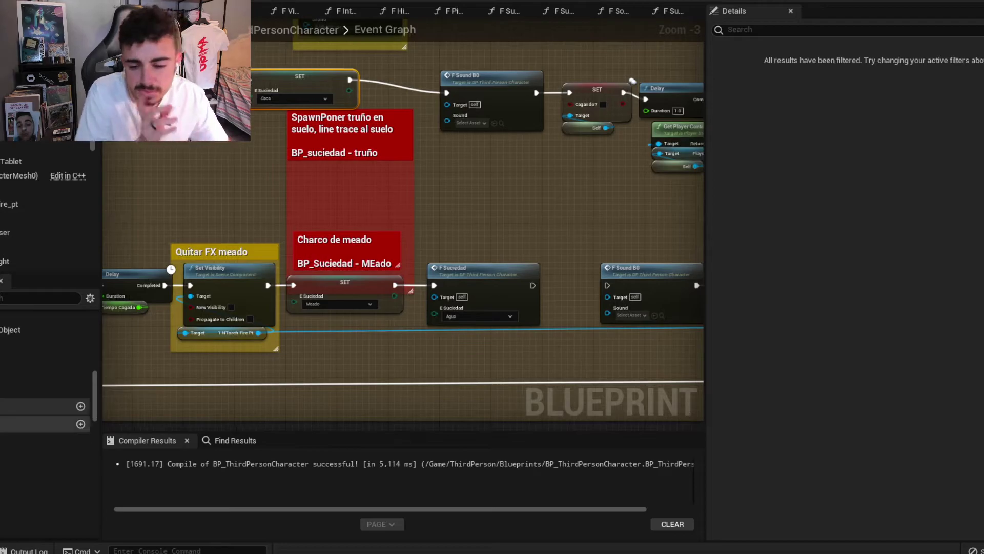
pyautogui.scroll(-3, 46, 461)
pyautogui.scroll(-3, 46, 461)
pyautogui.scroll(-3, 46, 461)
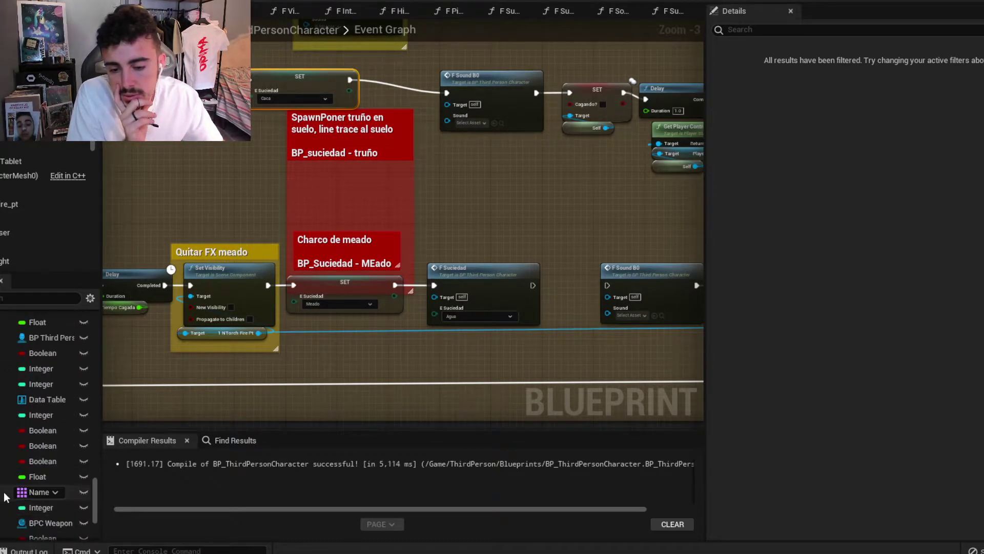
pyautogui.scroll(-3, 46, 461)
# Start deleting the E_Suciedad variable, but cancel and keep it.
pyautogui.click(46, 514)
pyautogui.press('Delete')
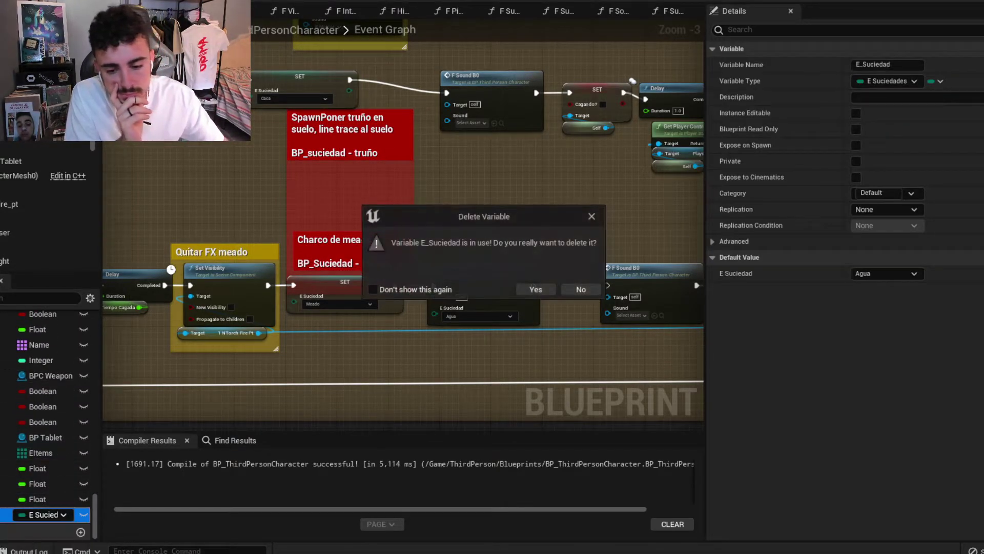
pyautogui.click(582, 313)
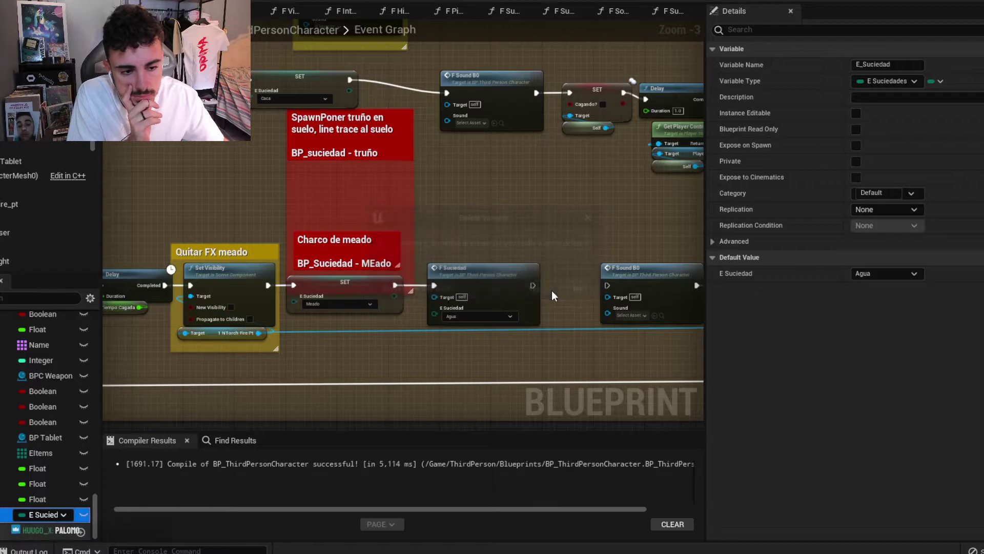
pyautogui.click(461, 254)
pyautogui.moveTo(422, 182)
pyautogui.mouseDown(button='right')
pyautogui.moveTo(417, 260)
pyautogui.moveTo(427, 203)
pyautogui.mouseUp(button='right')
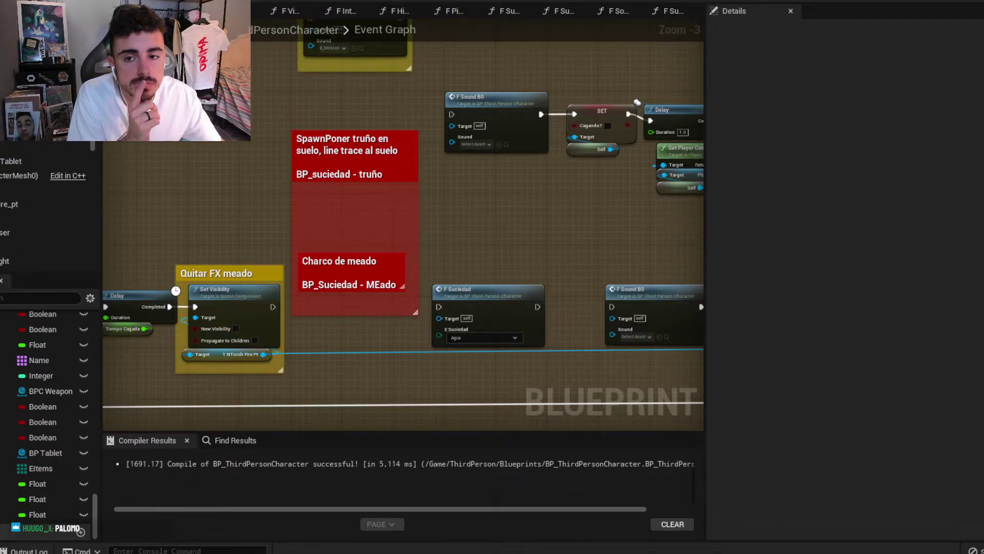
# Save, wire Set Visibility → F Suciedad → F Sound B0, and open F Suciedad's graph.
pyautogui.hotkey('ctrl', 's')
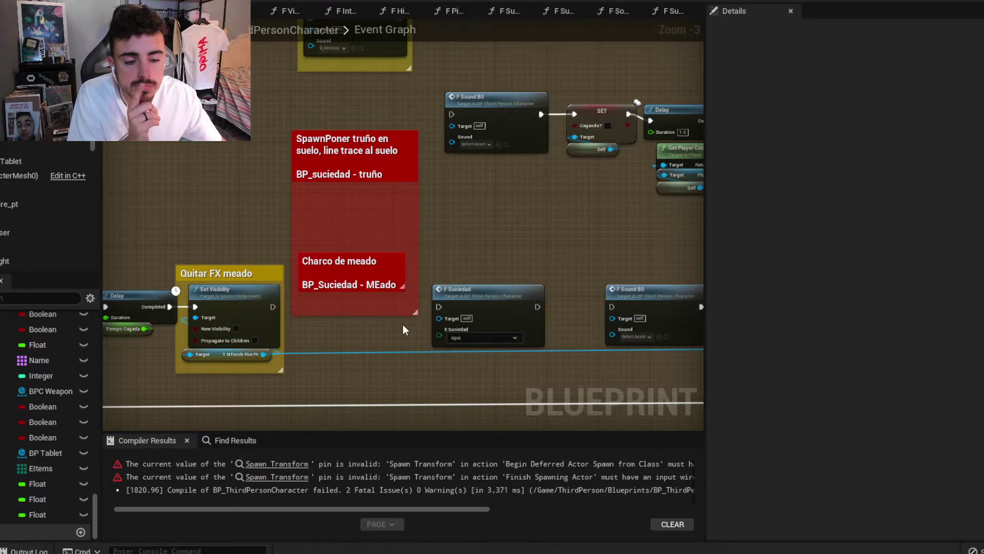
pyautogui.moveTo(472, 305); pyautogui.dragTo(369, 317)
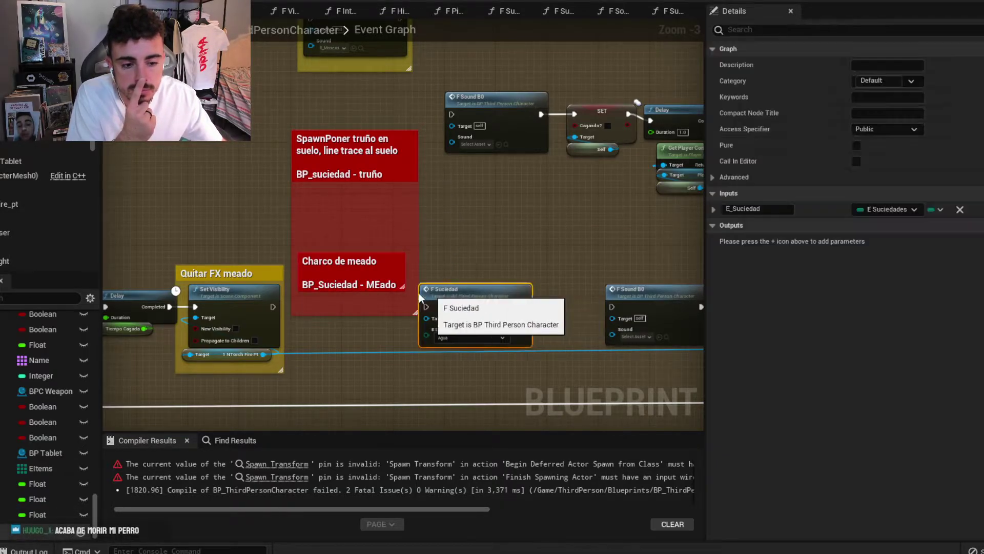
pyautogui.scroll(2, 328, 307)
pyautogui.moveTo(259, 308); pyautogui.dragTo(284, 317)
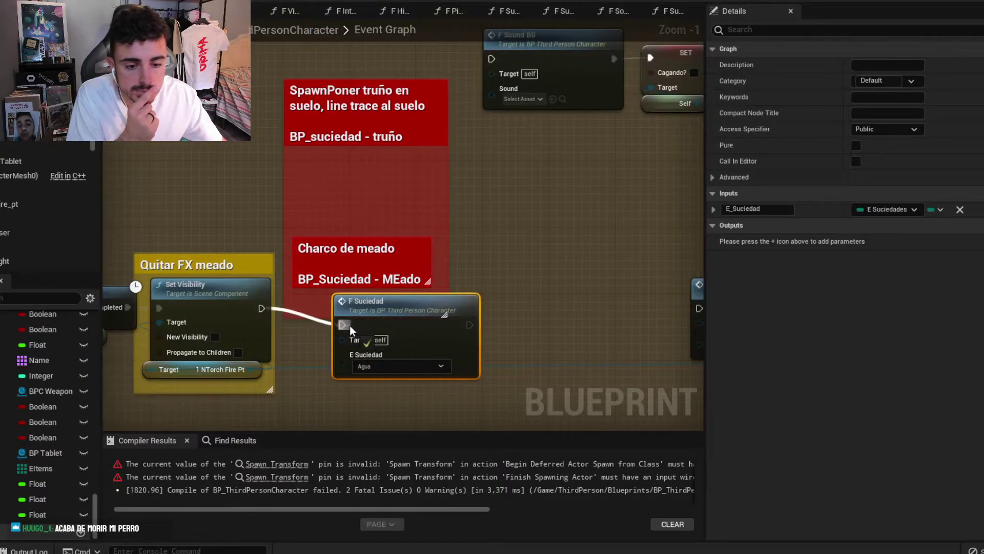
pyautogui.moveTo(350, 325); pyautogui.dragTo(349, 325)
pyautogui.moveTo(469, 324); pyautogui.dragTo(641, 307)
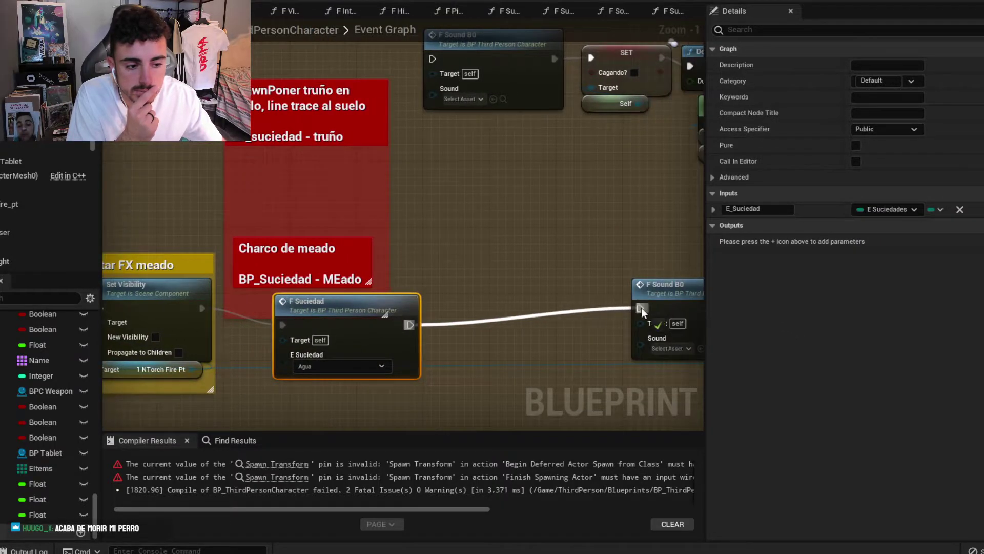
pyautogui.doubleClick(282, 300)
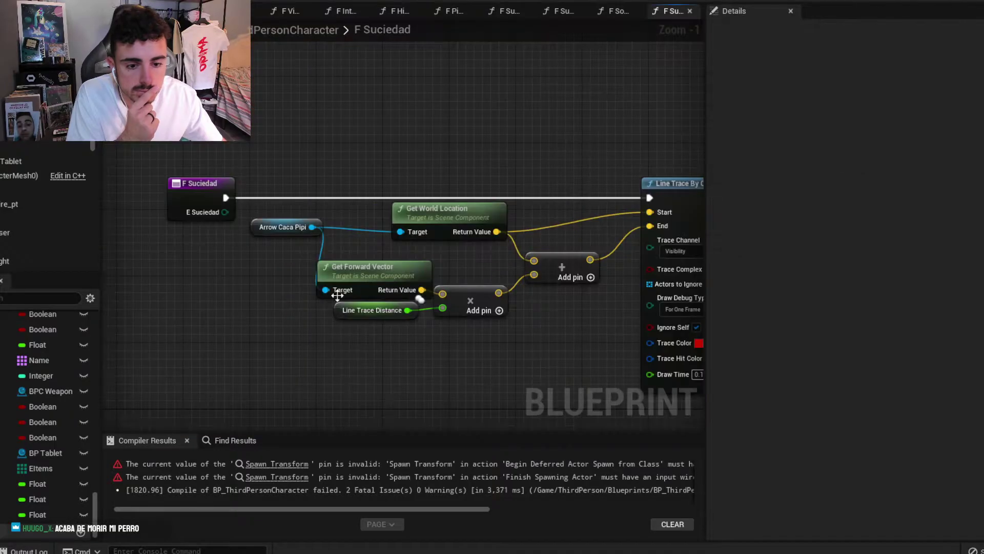
pyautogui.moveTo(506, 331); pyautogui.dragTo(414, 305, button='right')
# Move the SpawnActor BP Suciedad node further right of the Branch.
pyautogui.moveTo(769, 259); pyautogui.dragTo(509, 259, button='right')
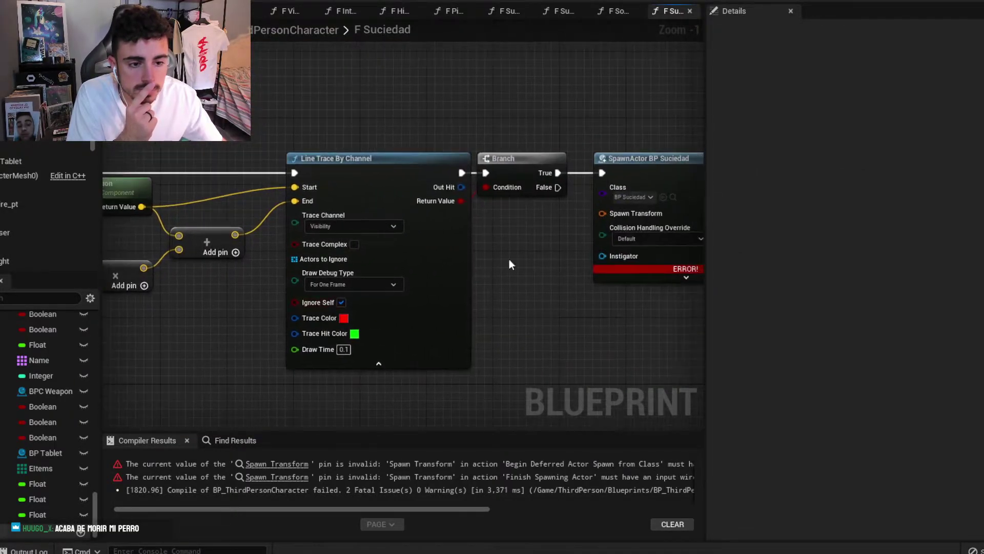
pyautogui.moveTo(635, 221); pyautogui.dragTo(394, 218, button='right')
pyautogui.moveTo(448, 248); pyautogui.dragTo(409, 251, button='right')
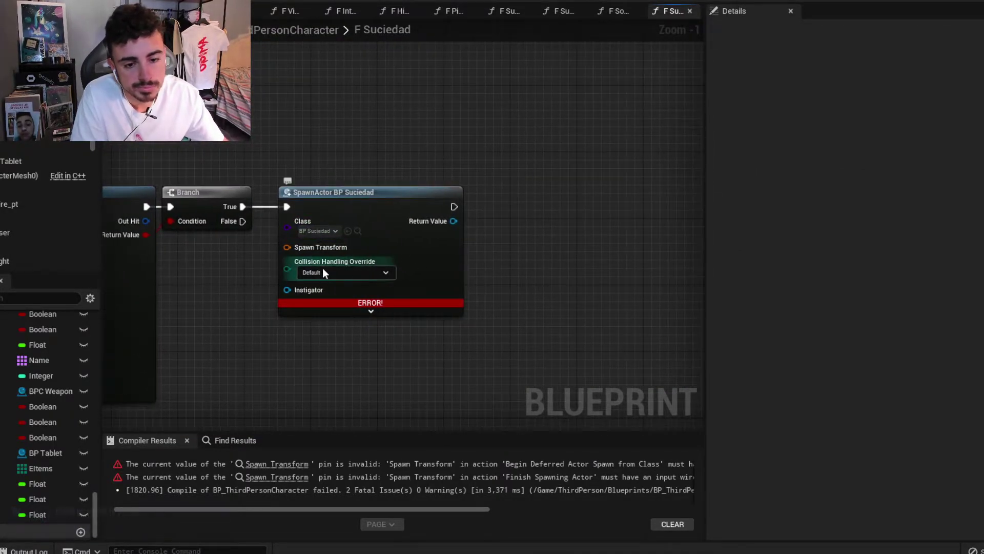
pyautogui.moveTo(228, 265); pyautogui.dragTo(284, 265, button='right')
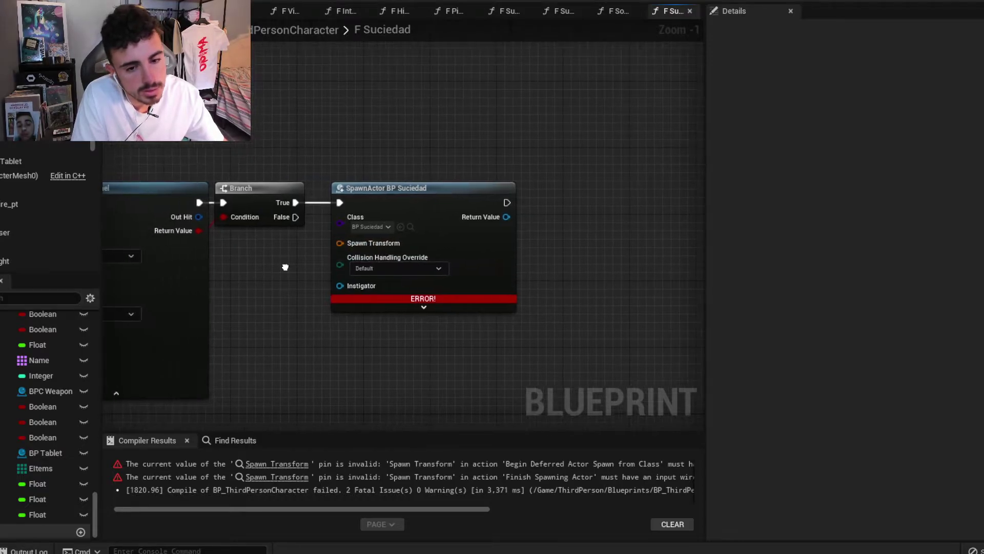
pyautogui.moveTo(404, 206); pyautogui.dragTo(466, 205)
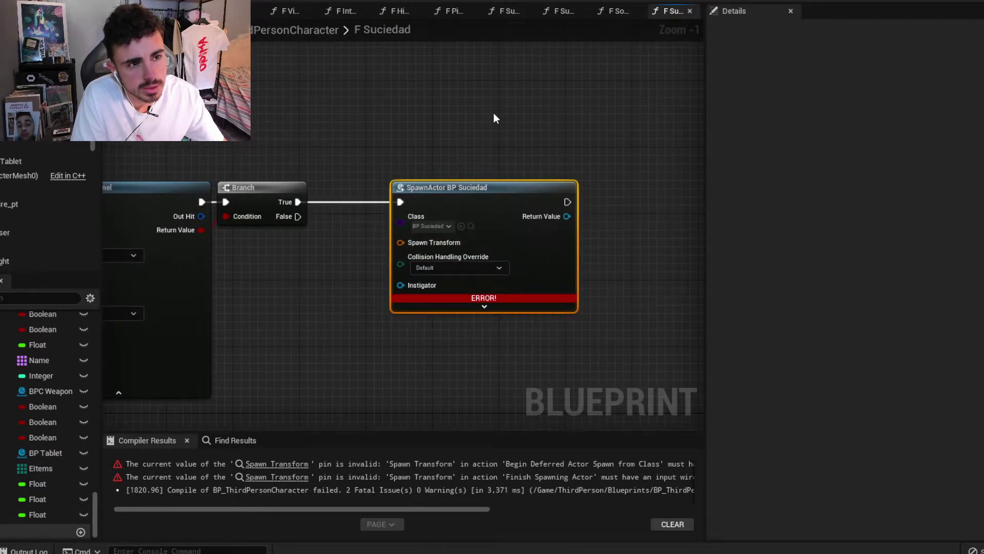
pyautogui.click(589, 77)
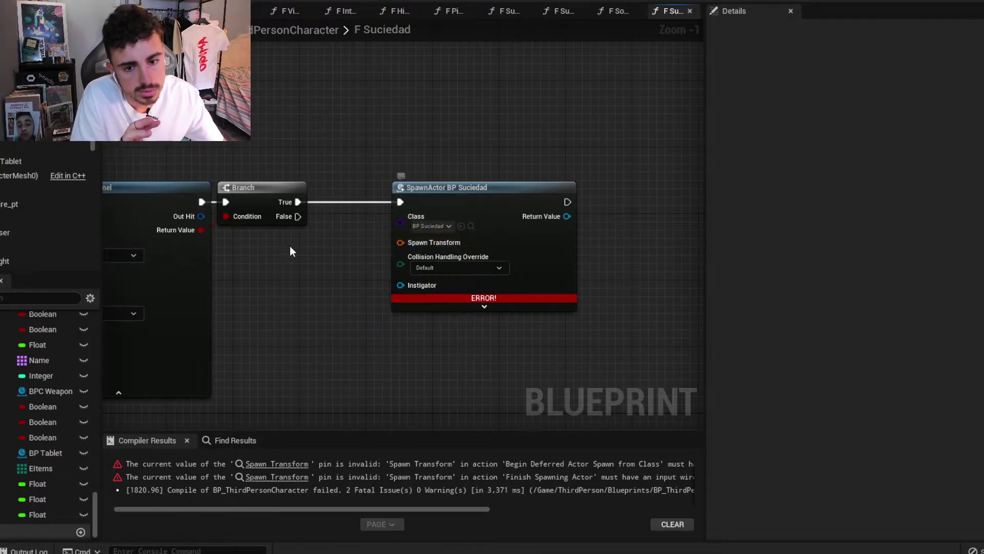
pyautogui.moveTo(317, 248)
pyautogui.mouseDown(button='right')
pyautogui.moveTo(461, 230)
pyautogui.moveTo(309, 220)
pyautogui.mouseUp(button='right')
pyautogui.moveTo(437, 172); pyautogui.dragTo(534, 171)
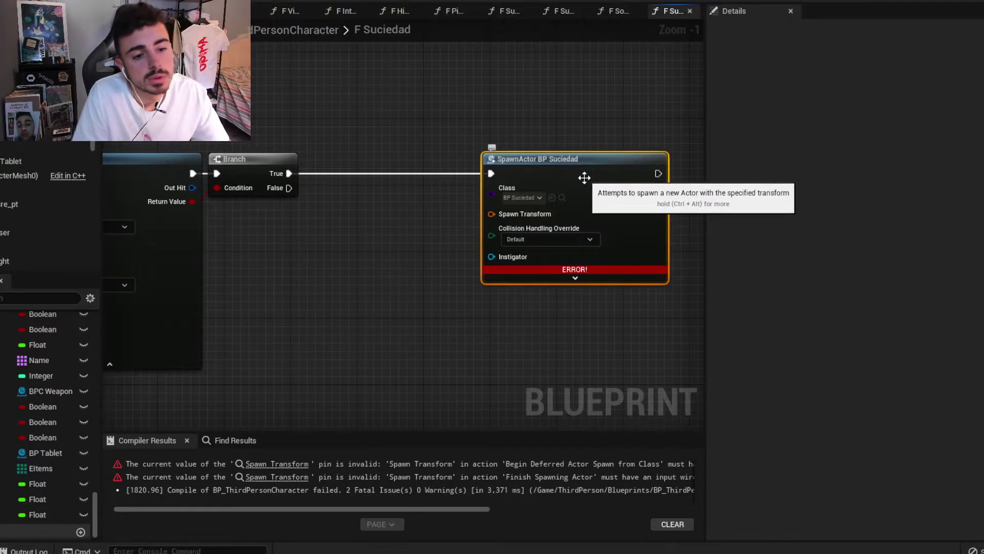
# Look over BP_Suciedad's Event Graph, checking the Set Relative Rotation node.
pyautogui.moveTo(641, 87); pyautogui.dragTo(377, 82, button='right')
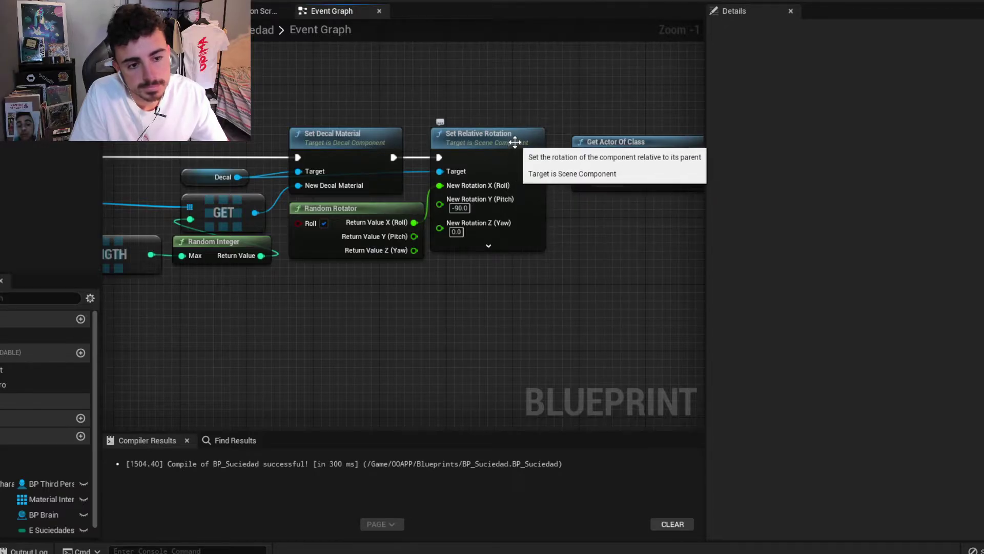
pyautogui.click(515, 142)
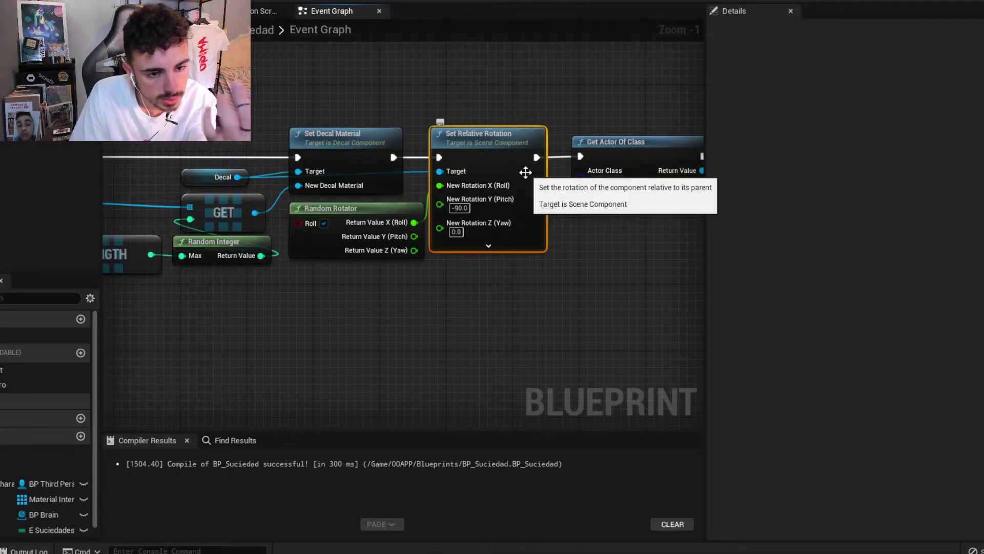
pyautogui.click(567, 104)
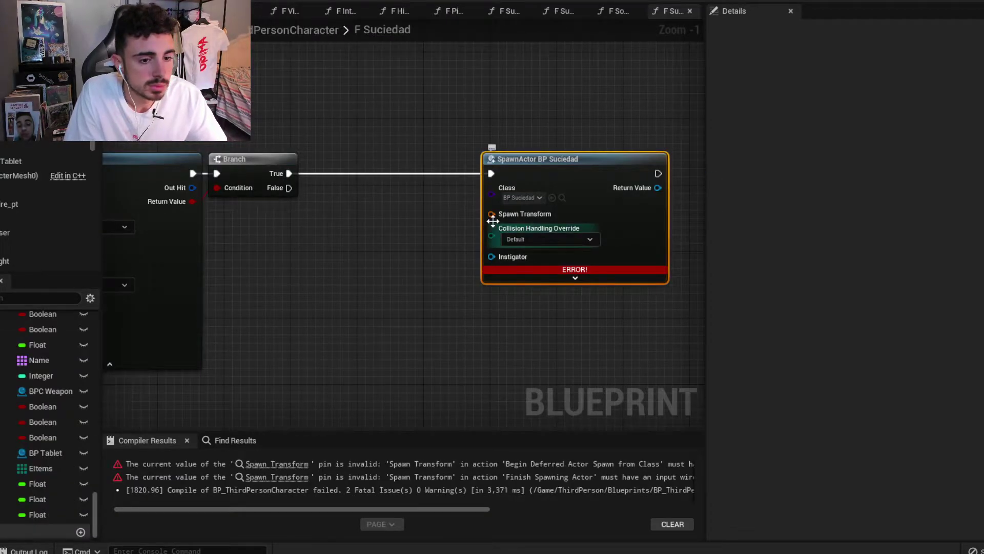
# Split SpawnActor's Spawn Transform pin into location, rotation and scale, and move the node near the Branch.
pyautogui.rightClick(494, 216)
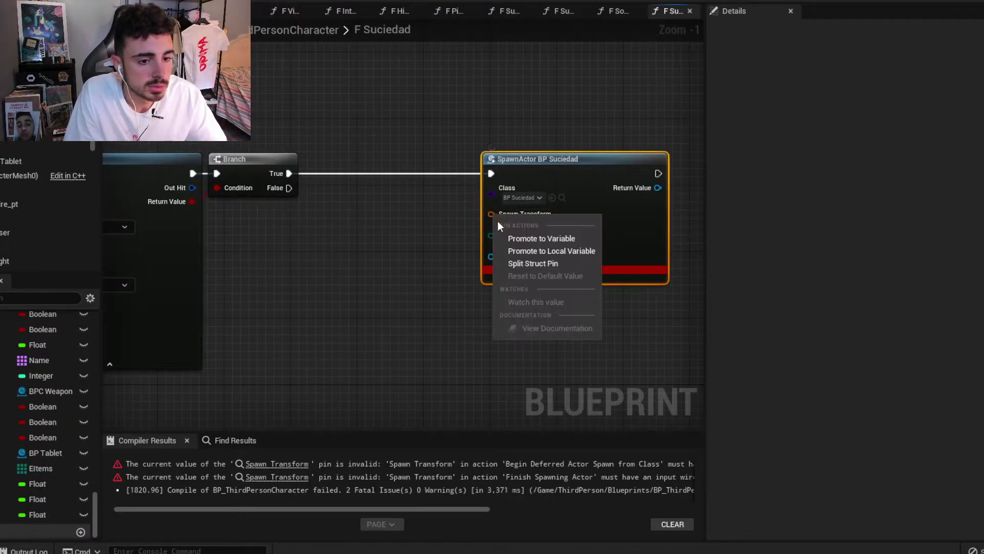
pyautogui.click(524, 262)
pyautogui.moveTo(444, 247); pyautogui.dragTo(413, 234, button='right')
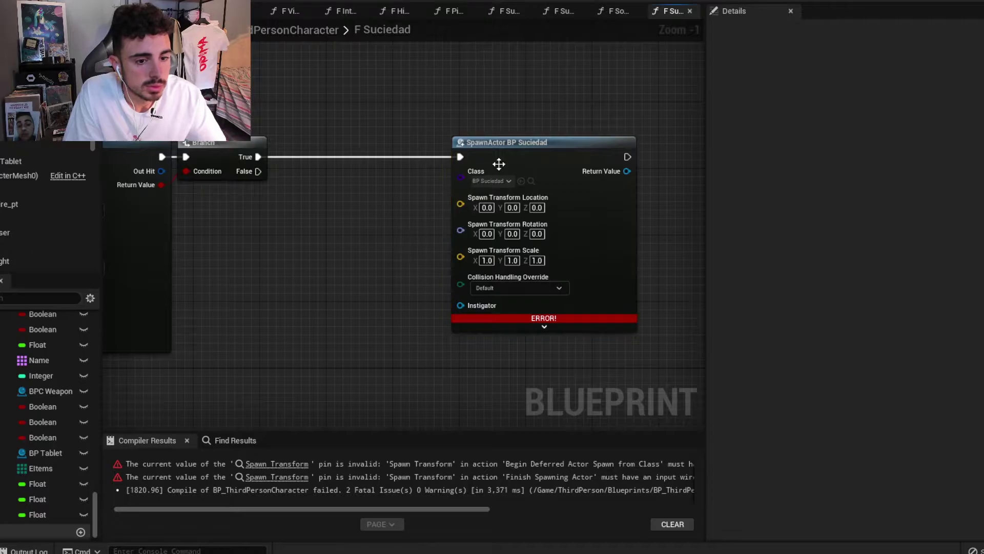
pyautogui.moveTo(499, 163); pyautogui.dragTo(428, 162)
pyautogui.click(279, 294)
pyautogui.moveTo(279, 293); pyautogui.dragTo(356, 281, button='right')
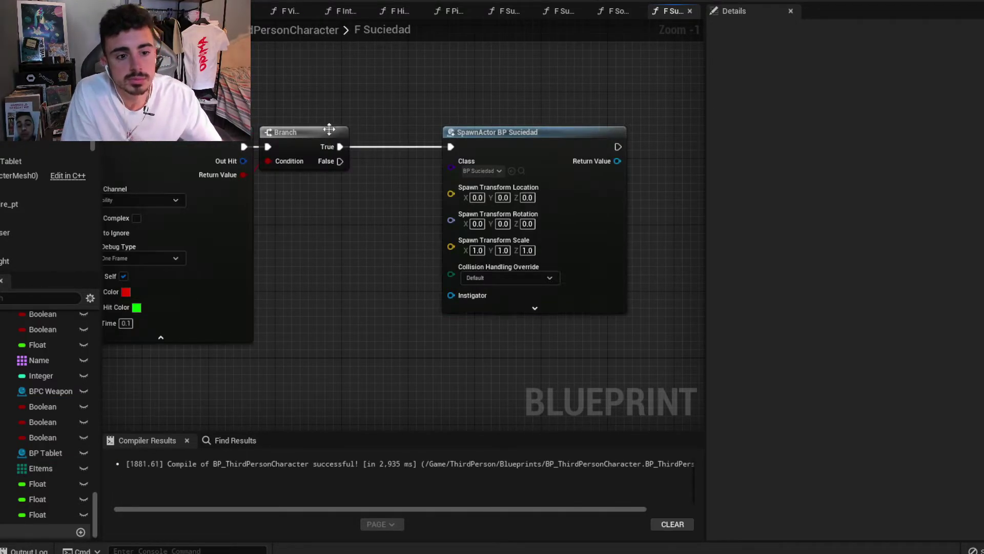
pyautogui.moveTo(495, 142); pyautogui.dragTo(437, 137, button='right')
pyautogui.moveTo(437, 137); pyautogui.dragTo(386, 136)
# From the spawned actor's Return Value, add a SET E Suciedad node wired after the spawn.
pyautogui.moveTo(386, 136); pyautogui.dragTo(405, 167, button='right')
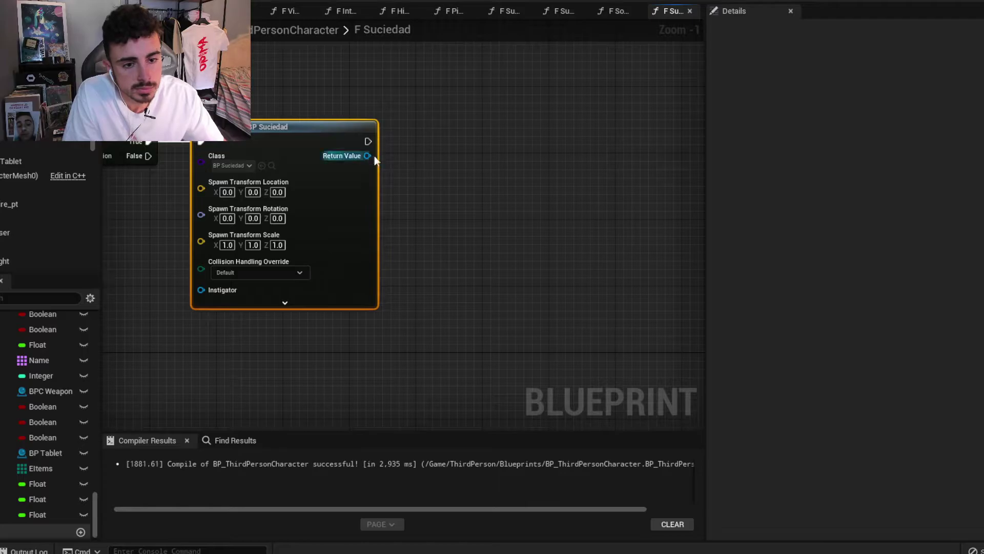
pyautogui.moveTo(367, 156); pyautogui.dragTo(420, 158)
pyautogui.write('set')
pyautogui.write(' esu')
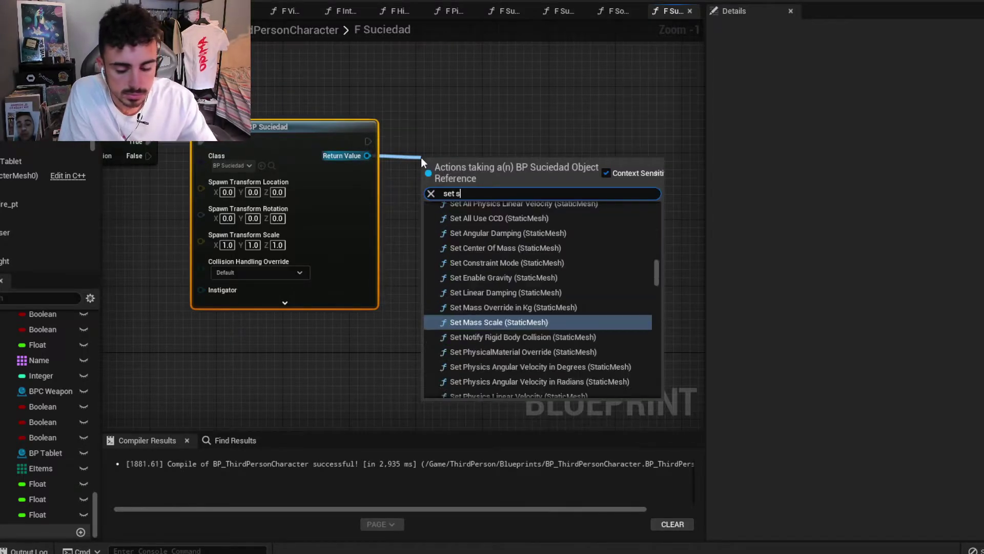
pyautogui.press('Return')
pyautogui.moveTo(472, 169); pyautogui.dragTo(440, 144)
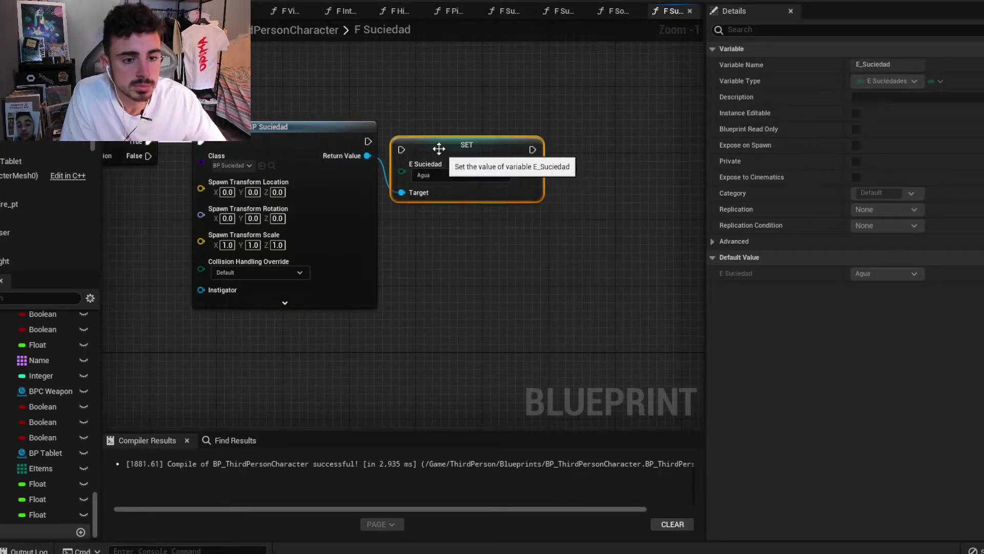
pyautogui.moveTo(368, 142); pyautogui.dragTo(430, 150)
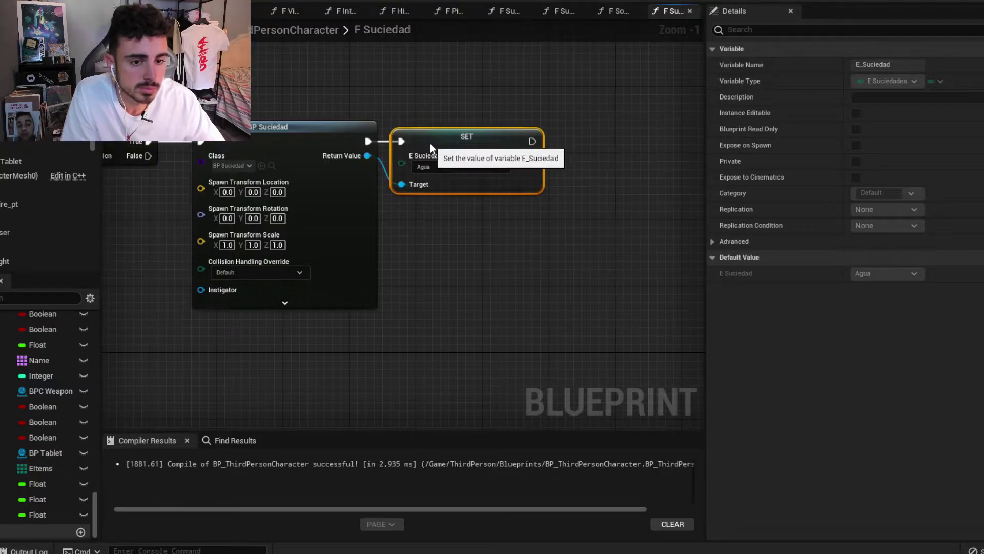
pyautogui.click(422, 73)
pyautogui.scroll(-2, 421, 79)
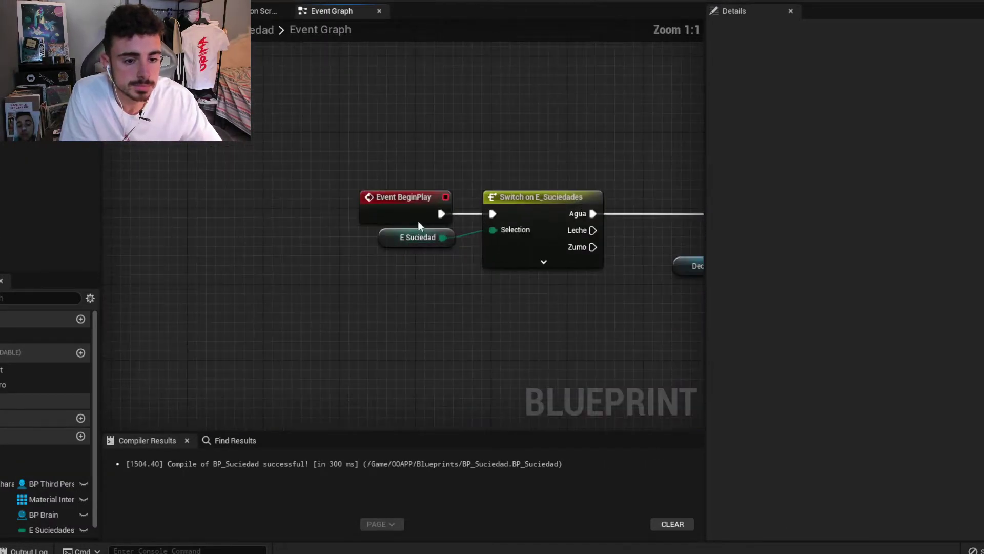
# Add a Delay node after Event BeginPlay in BP_Suciedad.
pyautogui.moveTo(419, 225)
pyautogui.mouseDown()
pyautogui.moveTo(210, 225)
pyautogui.moveTo(281, 211)
pyautogui.mouseUp()
pyautogui.write('delay')
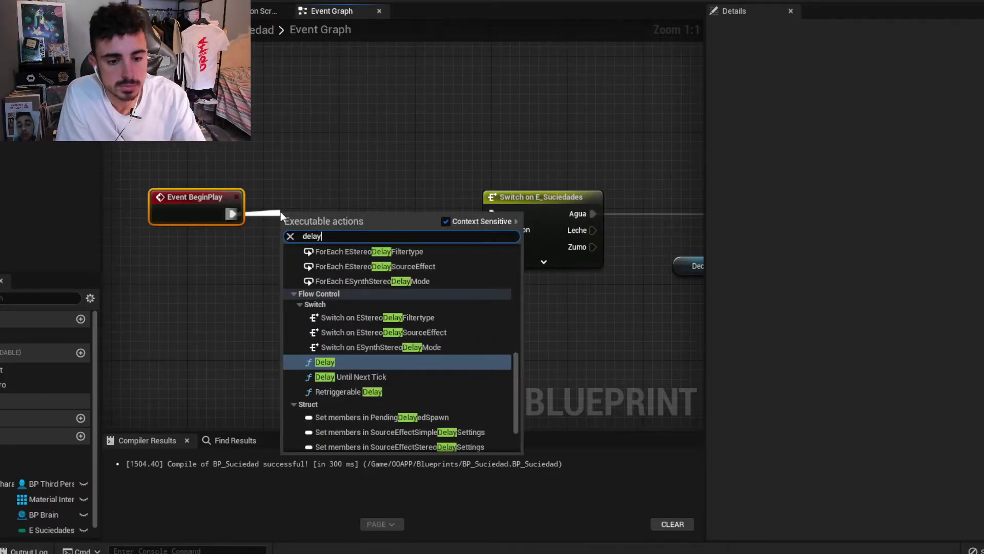
pyautogui.press('Return')
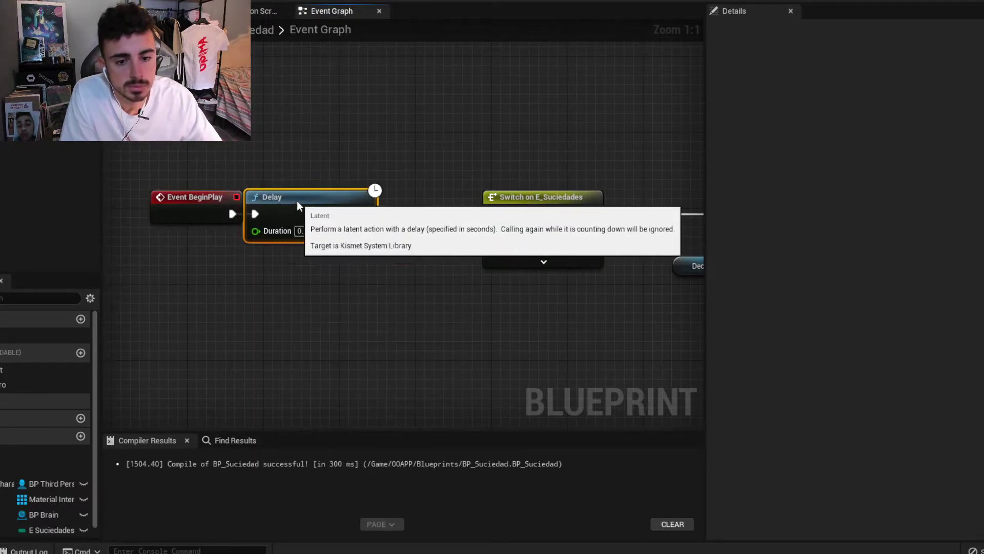
# In F Suciedad, set the line trace's Draw Debug Type to For Duration and Draw Time to 5.0.
pyautogui.click(626, 2)
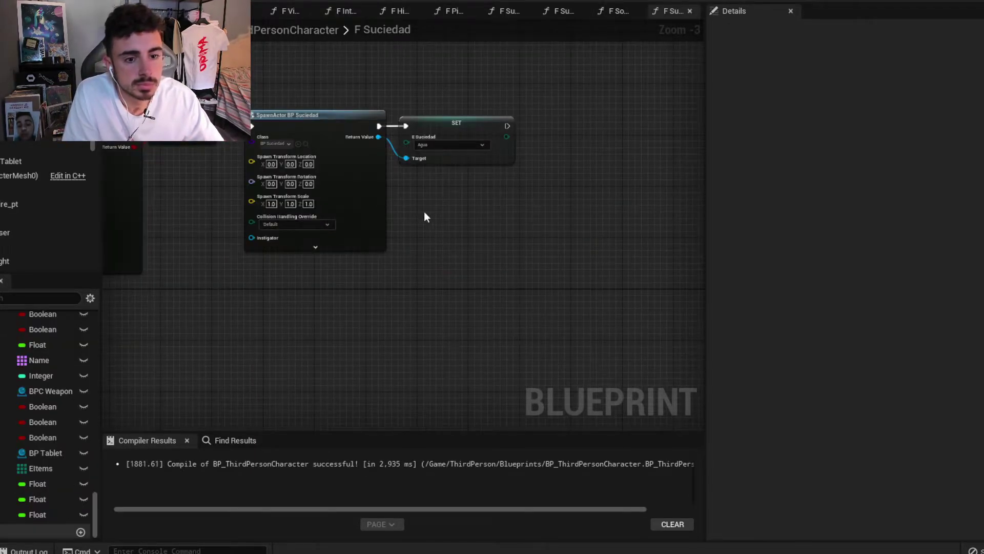
pyautogui.scroll(-1, 425, 216)
pyautogui.scroll(-3, 428, 263)
pyautogui.scroll(3, 315, 218)
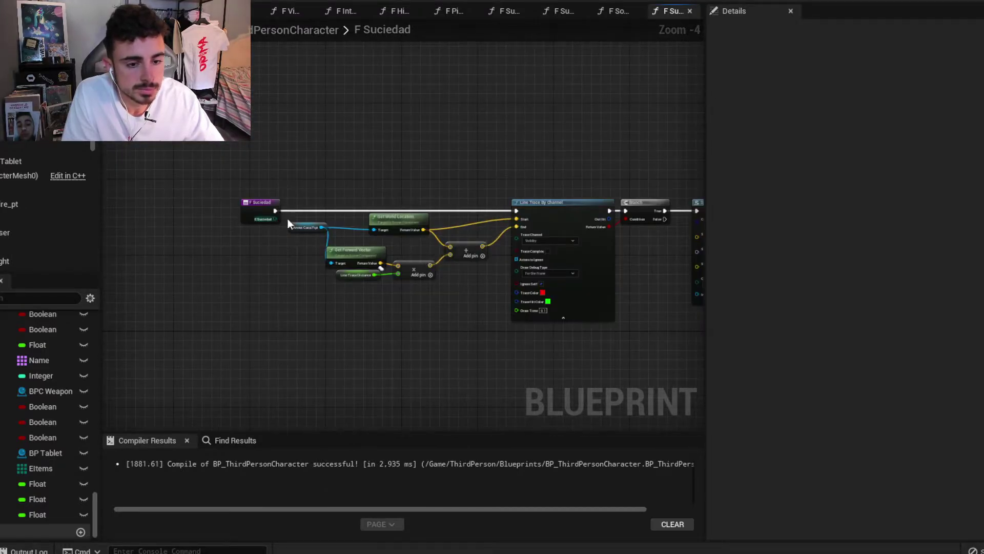
pyautogui.moveTo(276, 219); pyautogui.dragTo(468, 225)
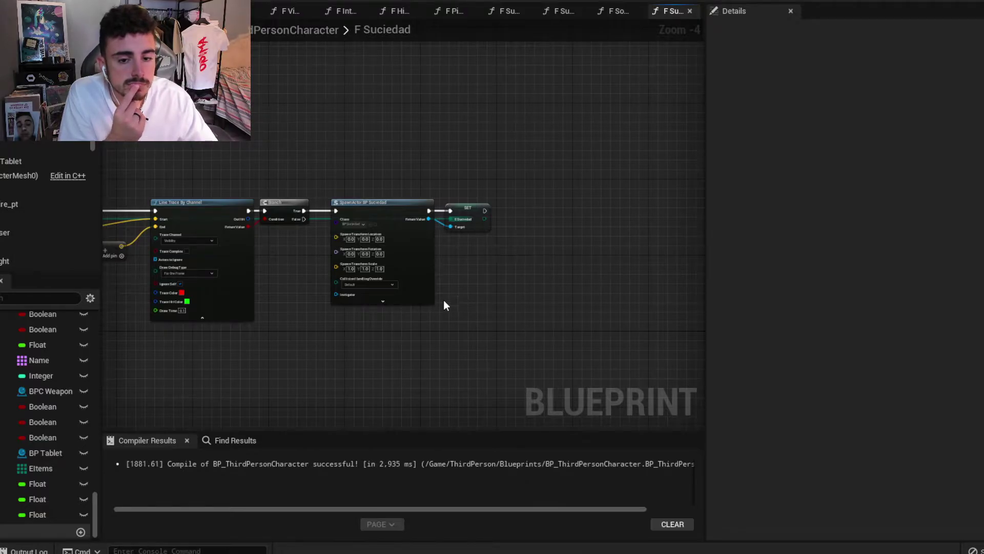
pyautogui.scroll(2, 373, 255)
pyautogui.scroll(2, 373, 275)
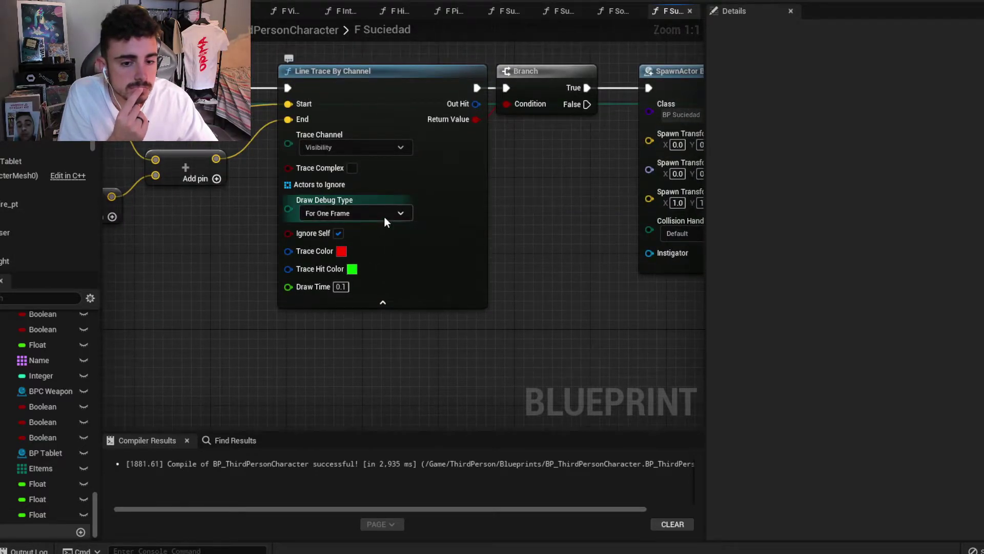
pyautogui.click(384, 215)
pyautogui.click(331, 240)
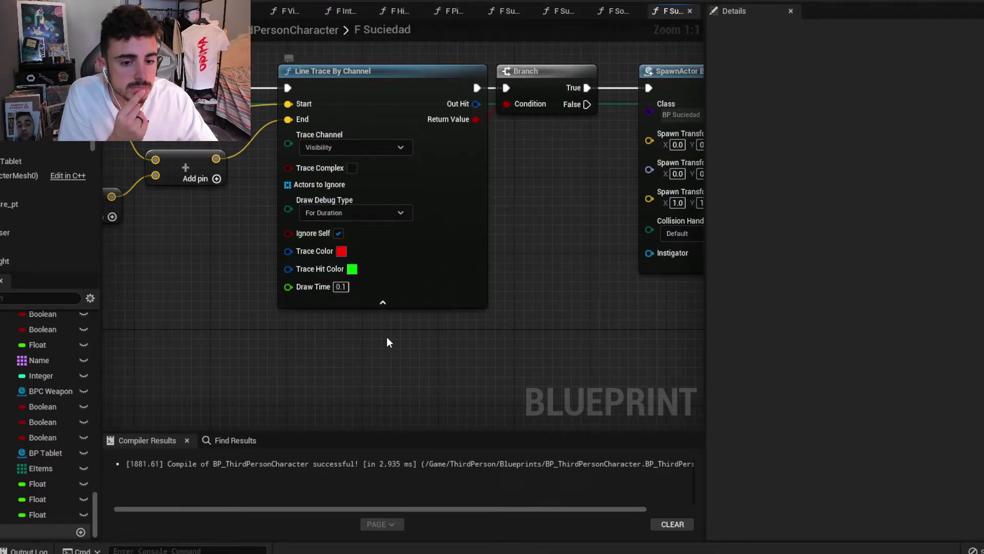
pyautogui.click(383, 303)
pyautogui.click(383, 248)
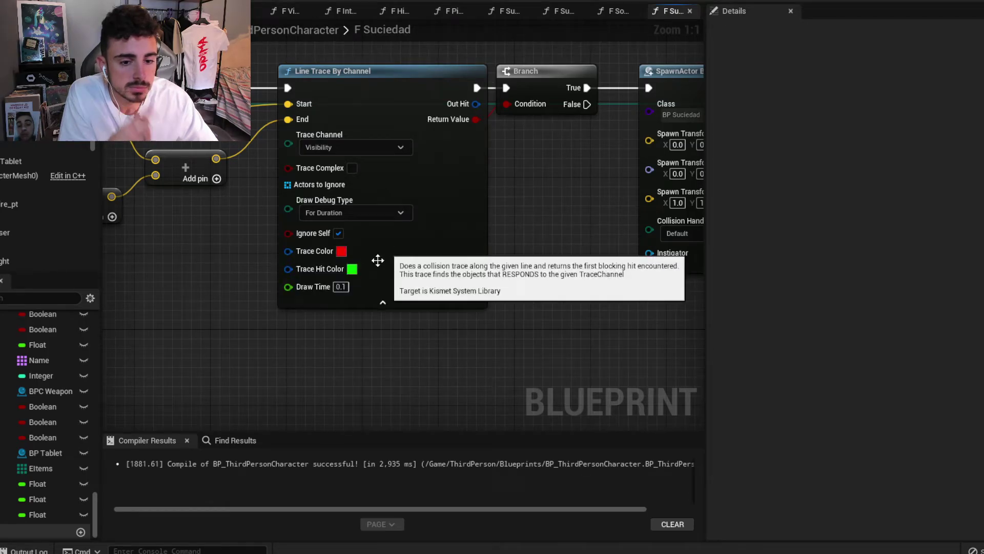
pyautogui.click(341, 287)
pyautogui.write('5')
pyautogui.press('Return')
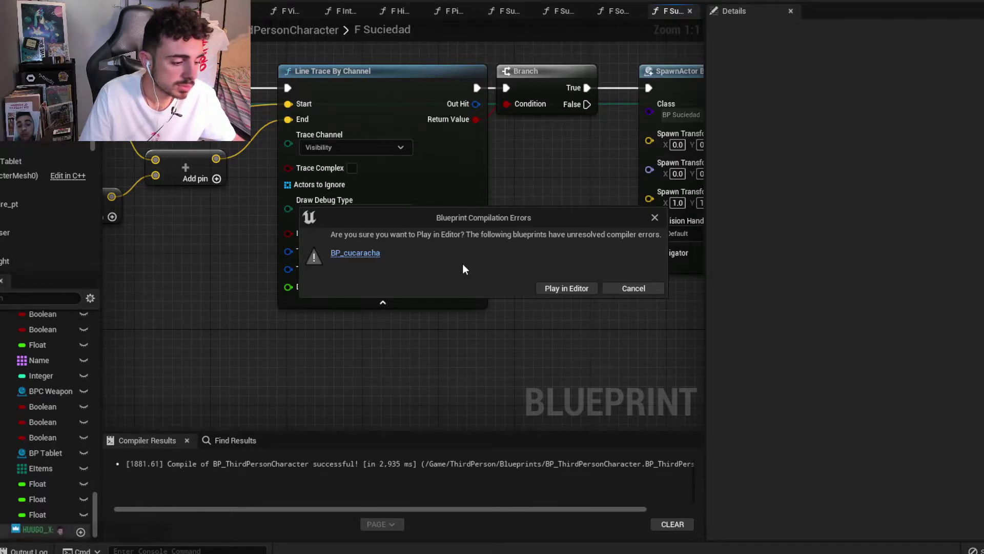
# Play despite compile errors, fire the gun twice, switch to item 4, then stop with Esc.
pyautogui.click(555, 288)
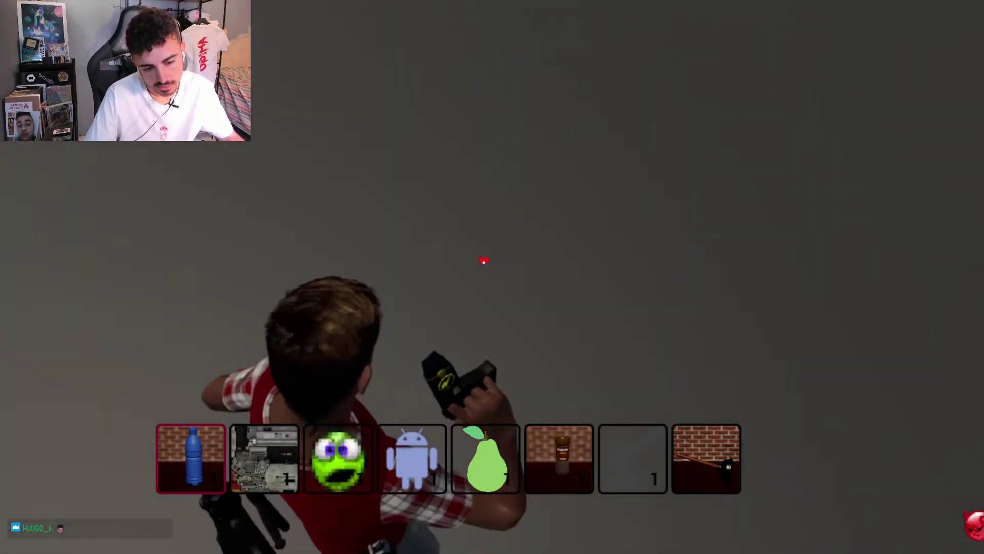
pyautogui.click(483, 260)
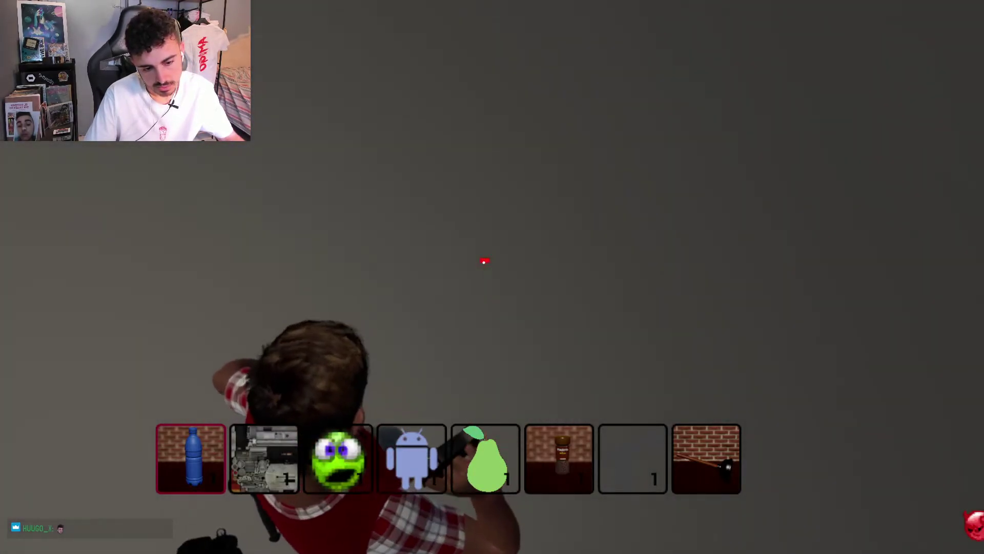
pyautogui.click(484, 261)
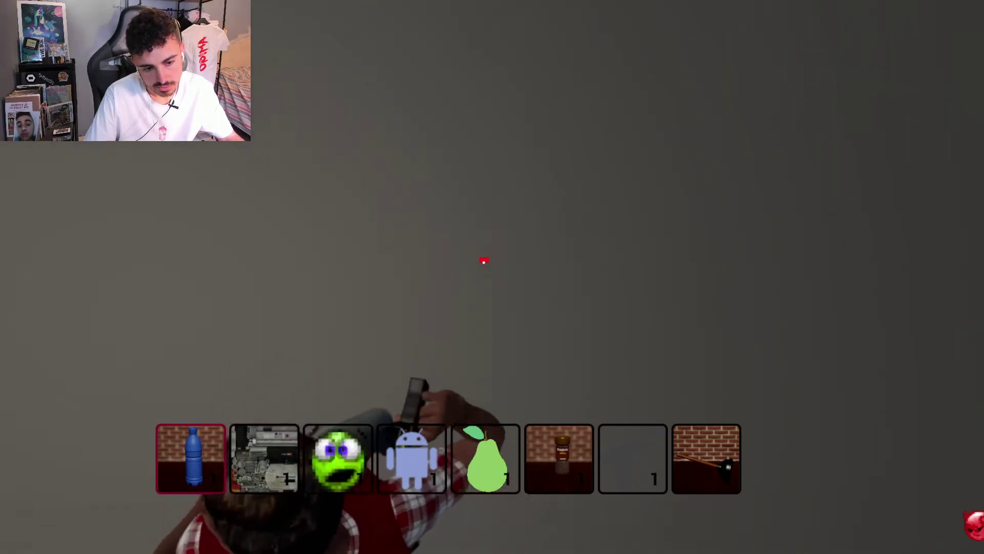
pyautogui.press('4')
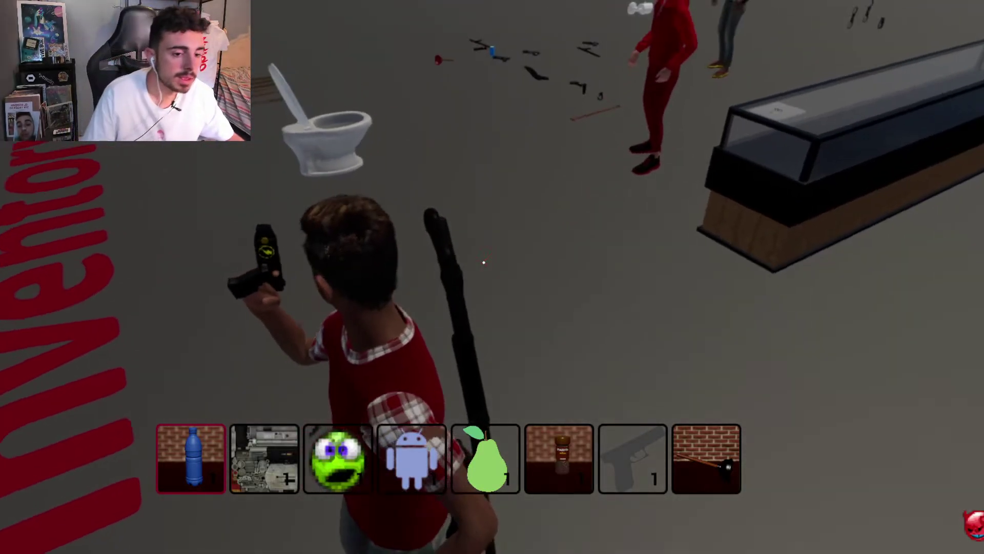
pyautogui.press('Escape')
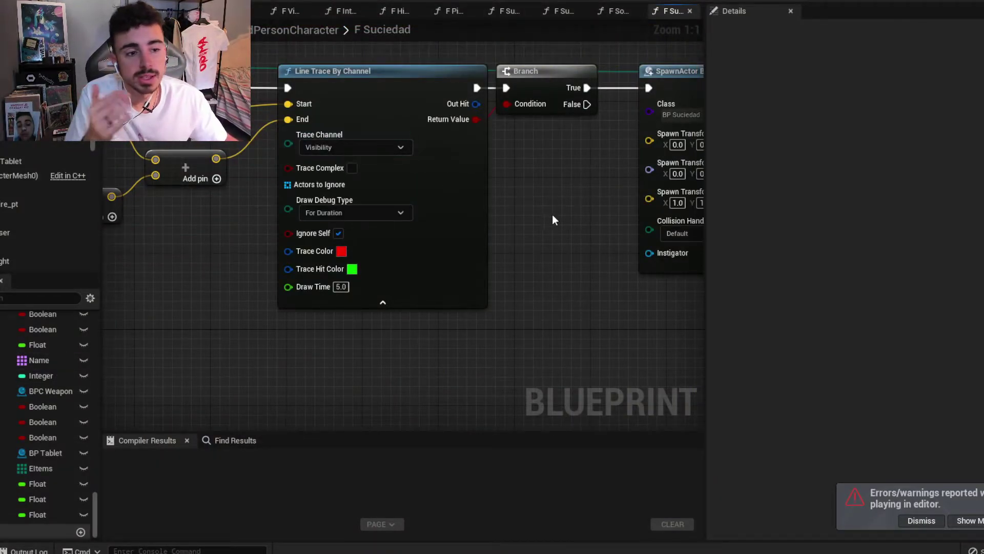
# Add a Break Hit Result from the trace's Out Hit and place it beside the spawn node.
pyautogui.moveTo(552, 214); pyautogui.dragTo(380, 183, button='right')
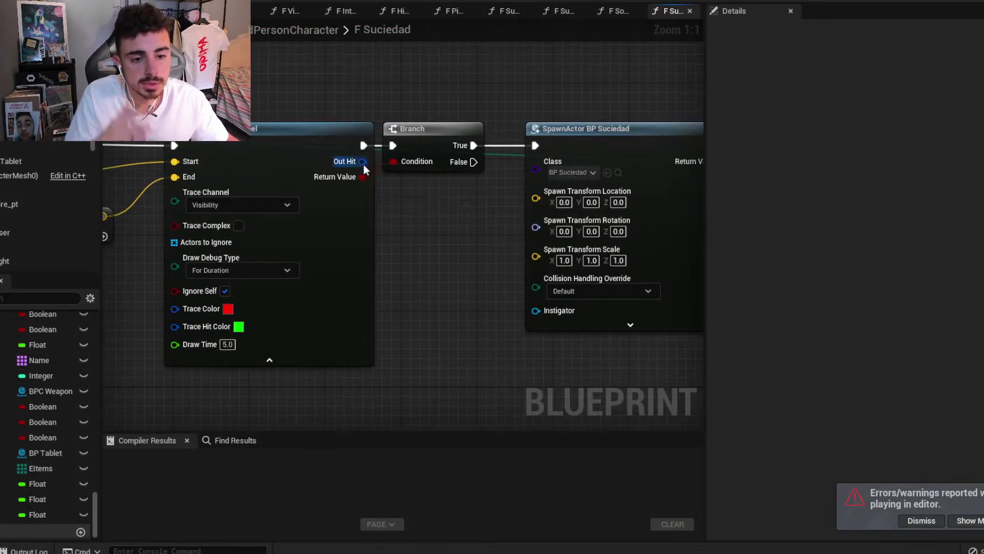
pyautogui.moveTo(362, 161); pyautogui.dragTo(395, 243)
pyautogui.write('br')
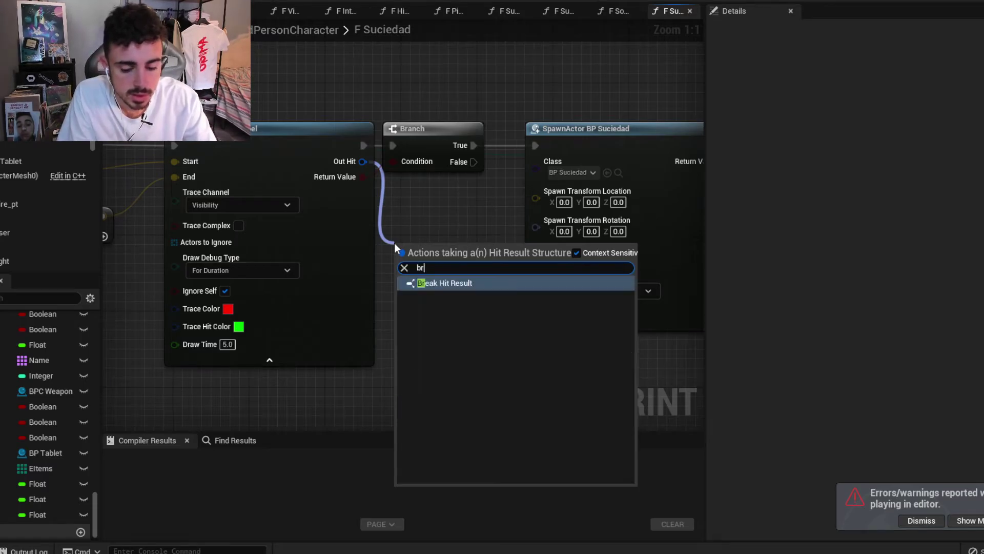
pyautogui.press('Return')
pyautogui.moveTo(500, 254)
pyautogui.mouseDown(button='right')
pyautogui.moveTo(435, 215)
pyautogui.moveTo(270, 205)
pyautogui.mouseUp(button='right')
pyautogui.moveTo(543, 196)
pyautogui.mouseDown()
pyautogui.moveTo(415, 83)
pyautogui.moveTo(548, 83)
pyautogui.mouseUp()
pyautogui.click(303, 149)
pyautogui.moveTo(287, 170); pyautogui.dragTo(356, 152, button='right')
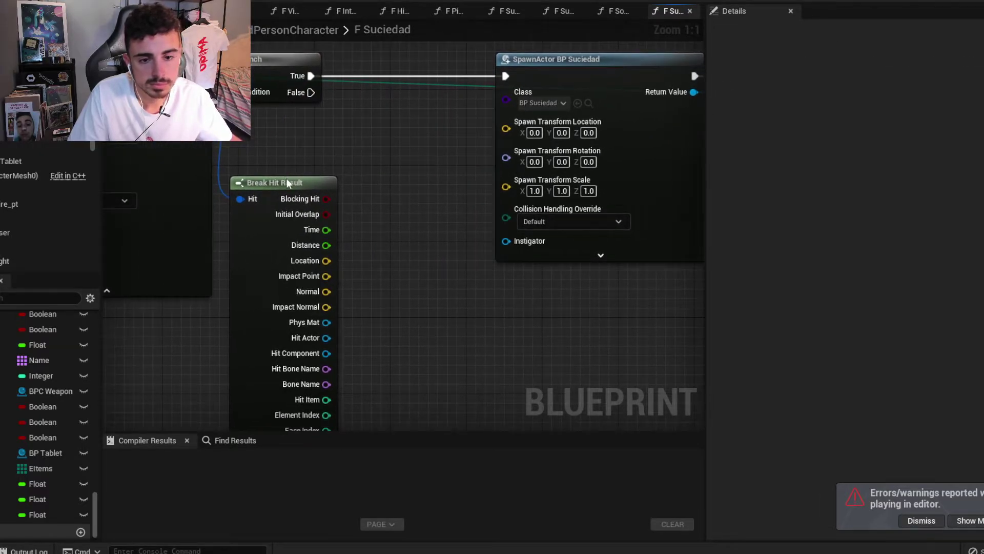
pyautogui.moveTo(288, 182); pyautogui.dragTo(285, 126)
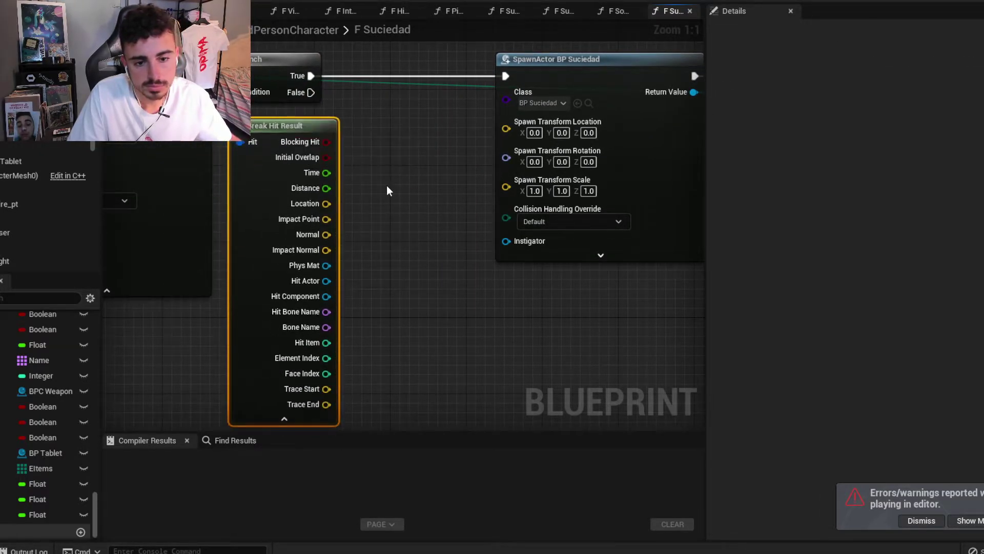
# Wire Impact Point into the Spawn Transform Location, tidy the spawn and SET nodes, then play with Alt+P.
pyautogui.moveTo(380, 210); pyautogui.dragTo(374, 224, button='right')
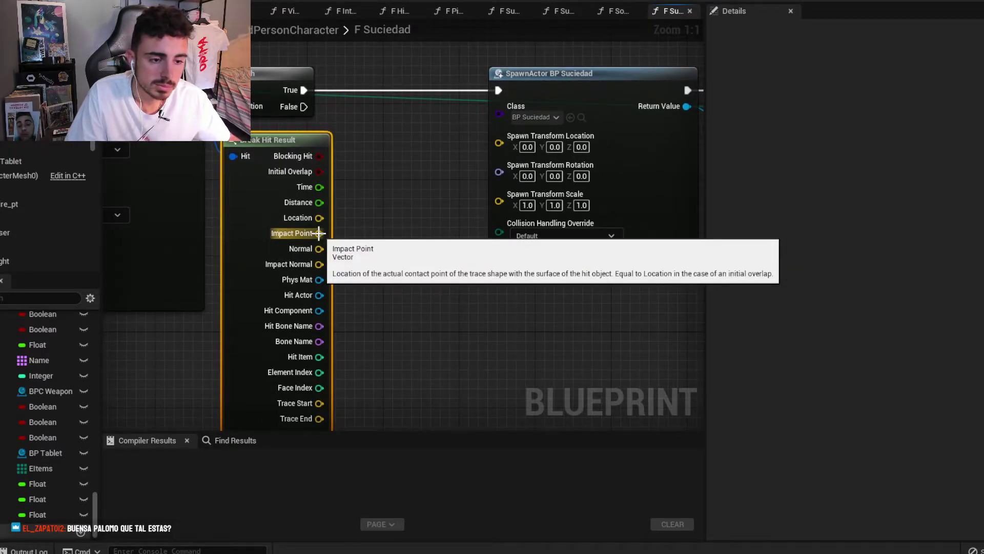
pyautogui.moveTo(318, 232); pyautogui.dragTo(497, 142)
pyautogui.moveTo(451, 201); pyautogui.dragTo(430, 214, button='right')
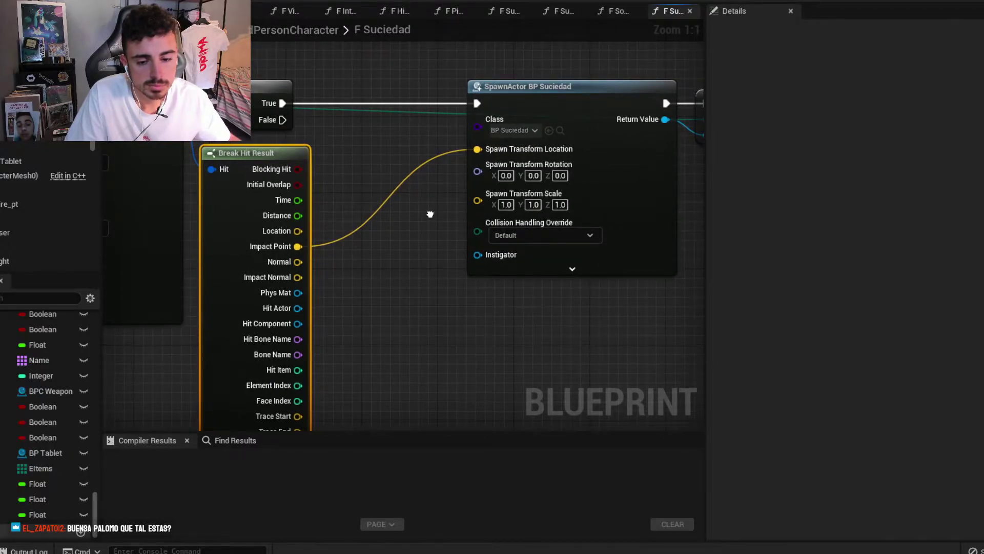
pyautogui.moveTo(430, 215); pyautogui.dragTo(358, 241, button='right')
pyautogui.moveTo(655, 203); pyautogui.dragTo(574, 137)
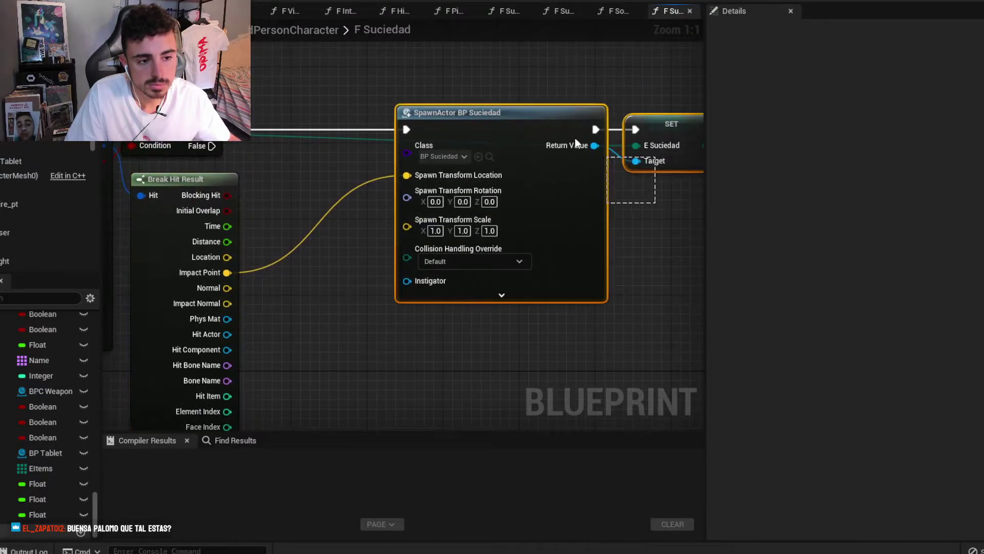
pyautogui.moveTo(520, 119); pyautogui.dragTo(406, 117)
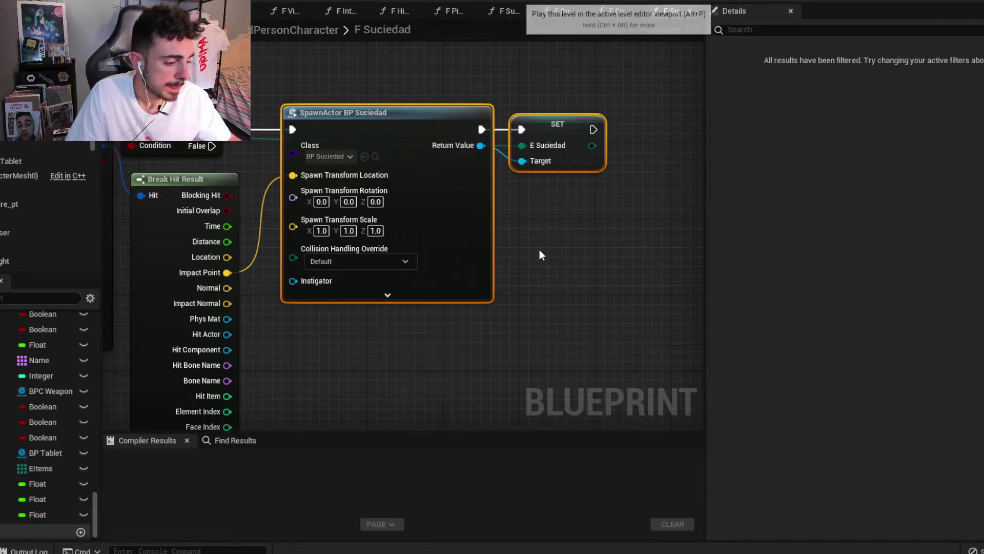
pyautogui.hotkey('alt', 'p')
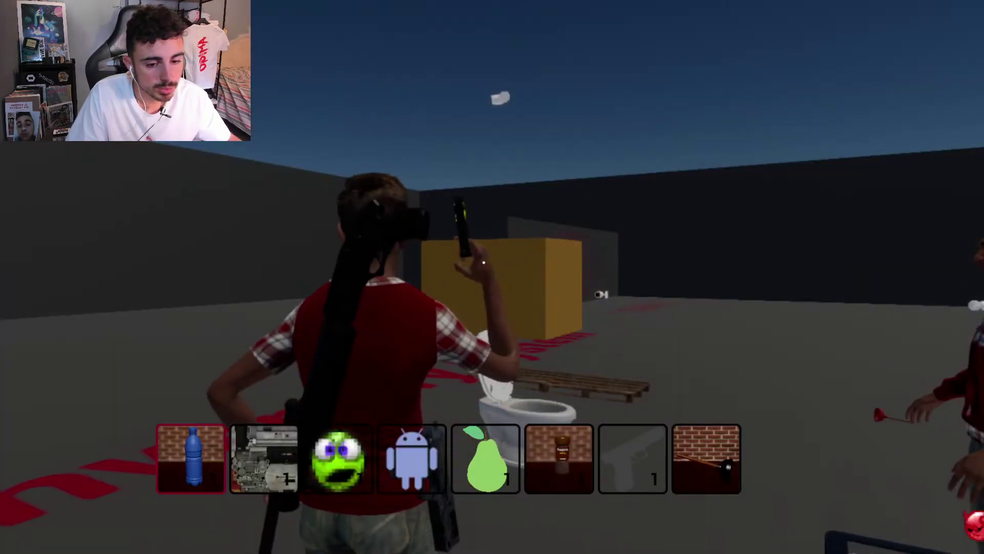
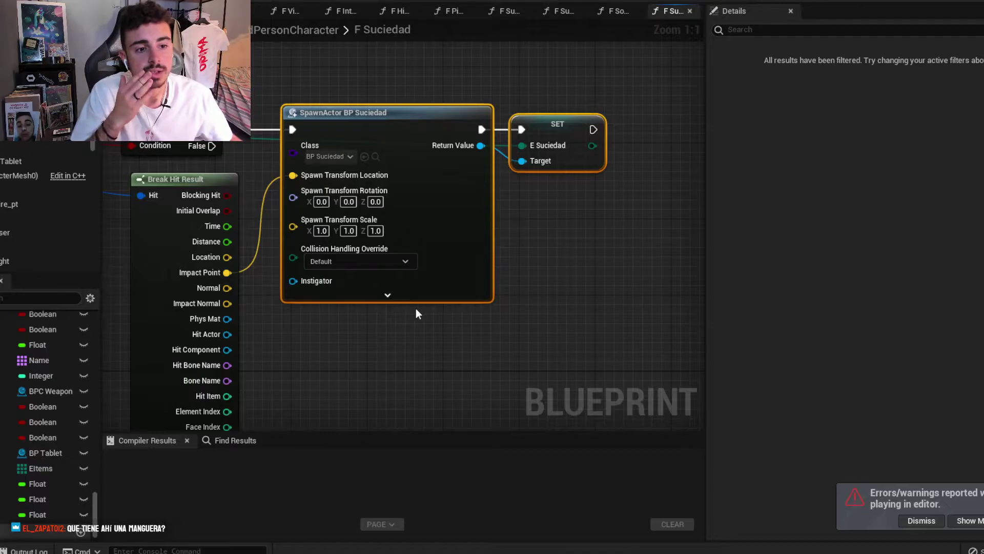
# Close the F Suciedad, F Sound B0, F Sum, F Pick UPValues, F Hidde Tablet, F Interaction and F Visible Tablet tabs.
pyautogui.scroll(-3, 512, 272)
pyautogui.moveTo(533, 246); pyautogui.dragTo(363, 248, button='right')
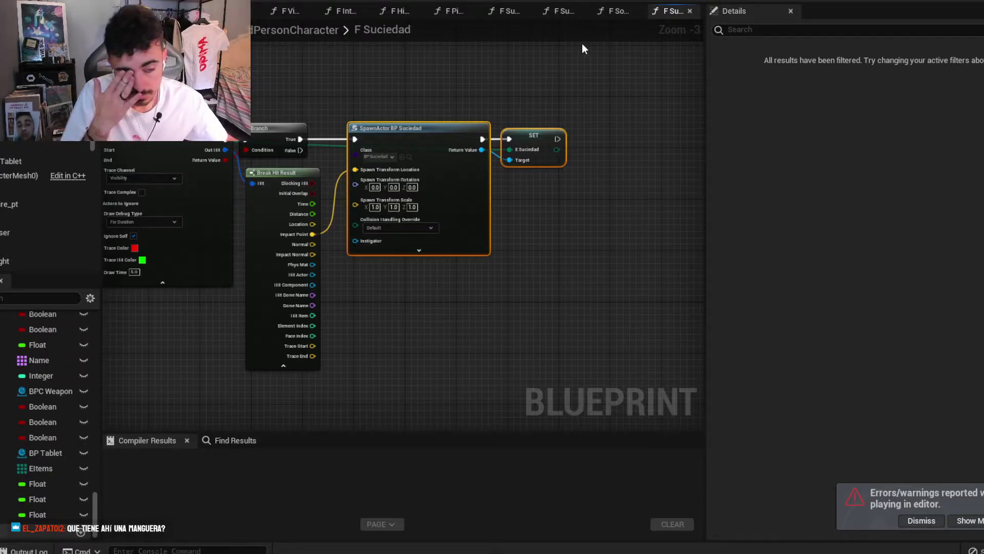
pyautogui.click(690, 11)
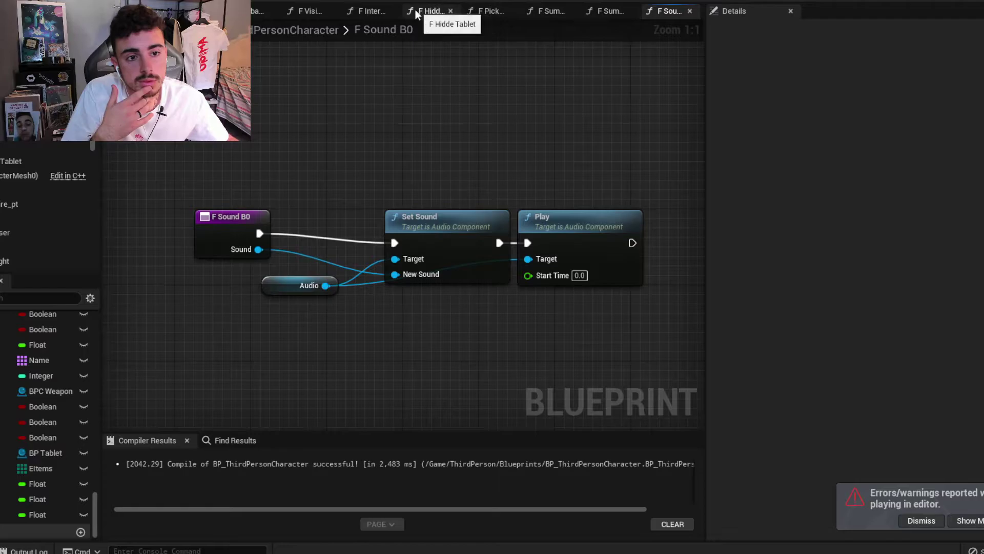
pyautogui.click(690, 11)
pyautogui.click(690, 11)
pyautogui.click(690, 11)
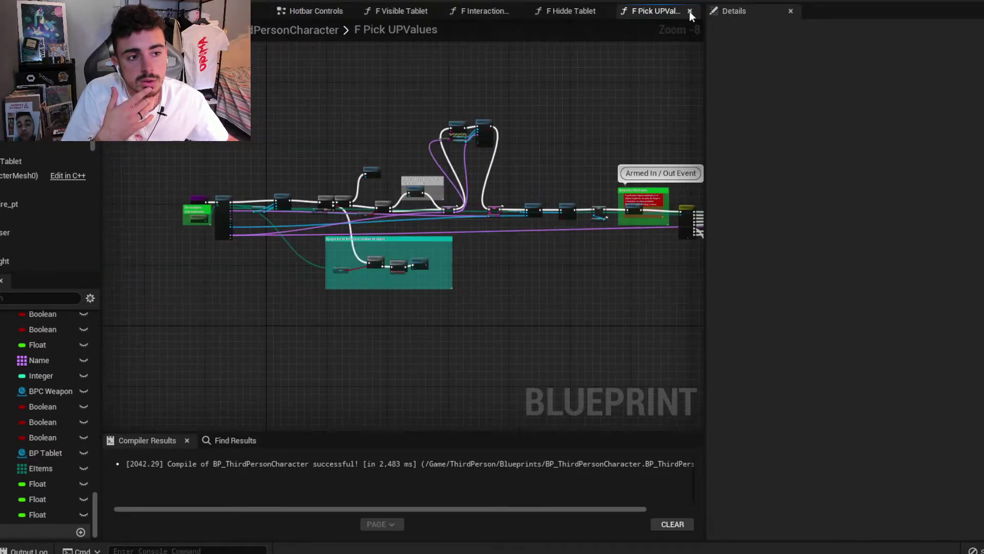
pyautogui.click(690, 11)
pyautogui.click(668, 11)
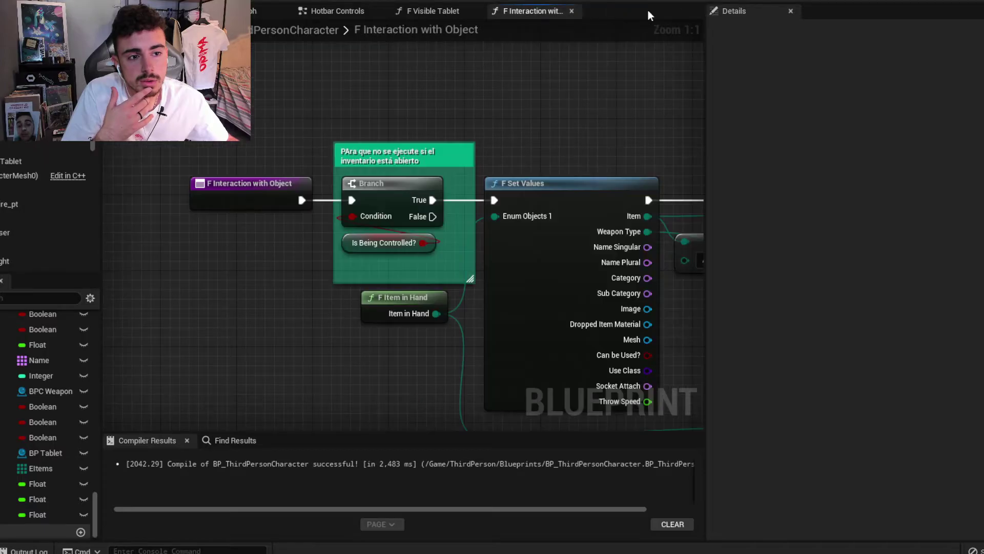
pyautogui.click(570, 11)
pyautogui.click(472, 11)
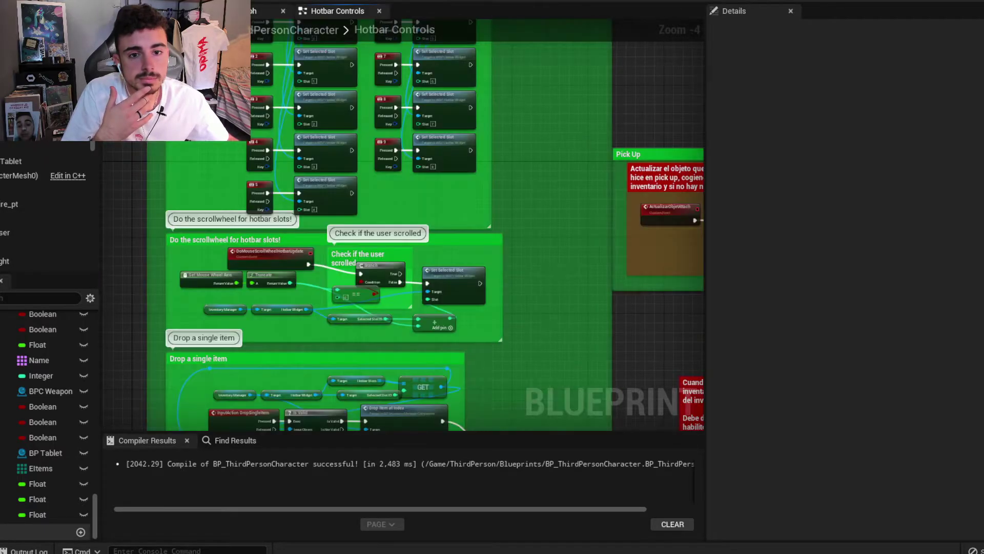
# In the Event Graph, set the existing F Suciedad call's dirt type to Meado.
pyautogui.click(254, 11)
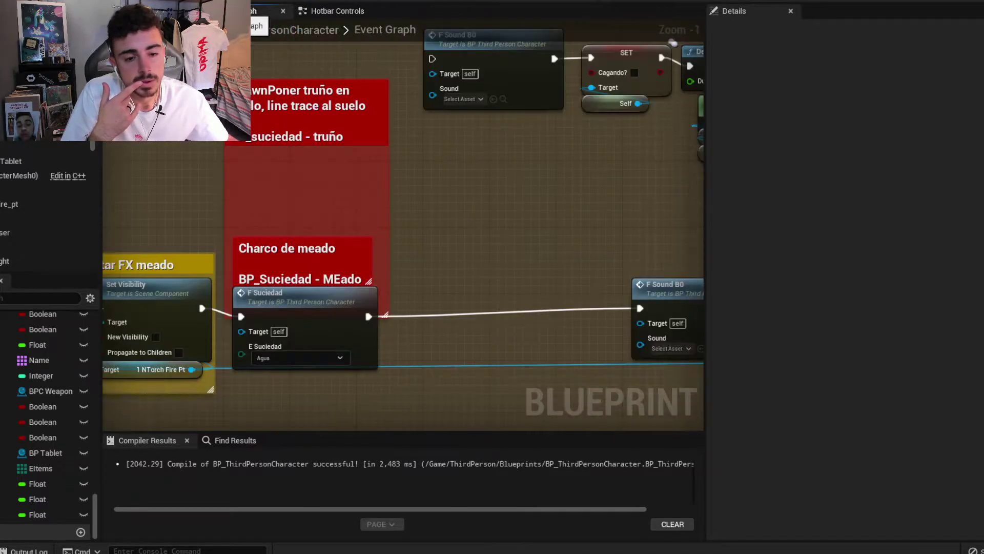
pyautogui.scroll(2, 366, 276)
pyautogui.click(366, 277)
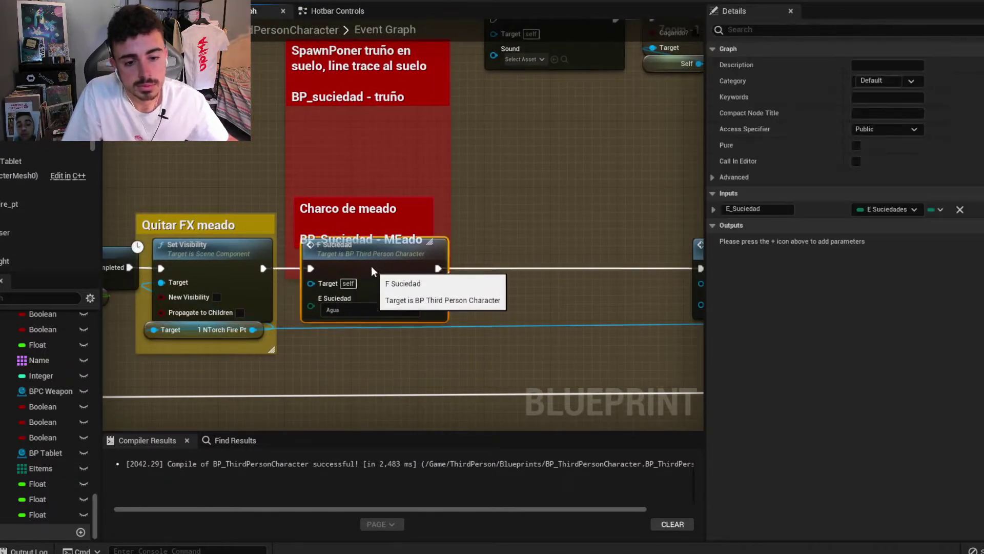
pyautogui.moveTo(343, 299); pyautogui.dragTo(343, 291)
pyautogui.click(359, 310)
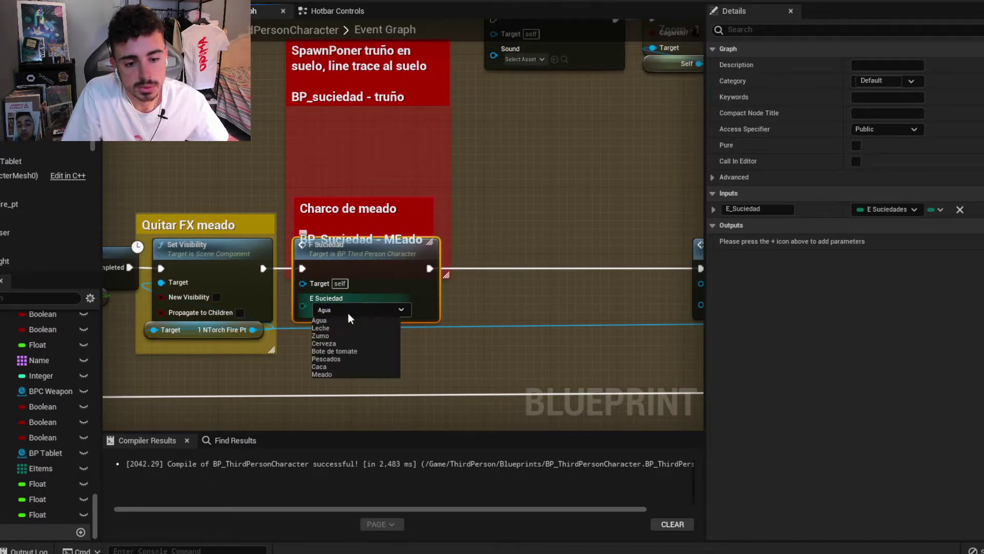
pyautogui.click(331, 371)
# Add an F Suciedad call set to Caca after the Delay, wired into F Sound B0.
pyautogui.moveTo(472, 234)
pyautogui.mouseDown(button='right')
pyautogui.moveTo(478, 281)
pyautogui.moveTo(361, 201)
pyautogui.mouseUp(button='right')
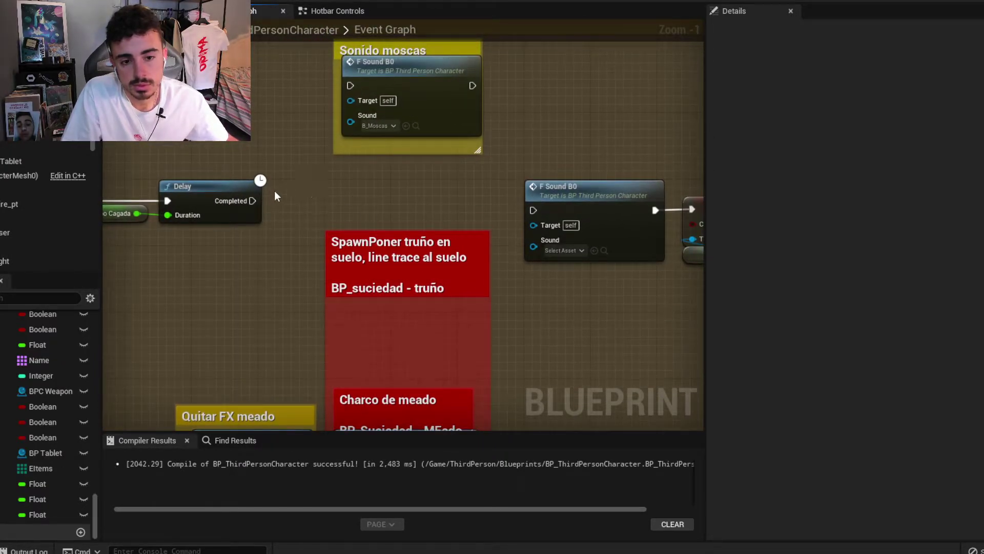
pyautogui.moveTo(253, 200)
pyautogui.mouseDown()
pyautogui.moveTo(369, 231)
pyautogui.moveTo(328, 193)
pyautogui.moveTo(319, 201)
pyautogui.mouseUp()
pyautogui.click(315, 244)
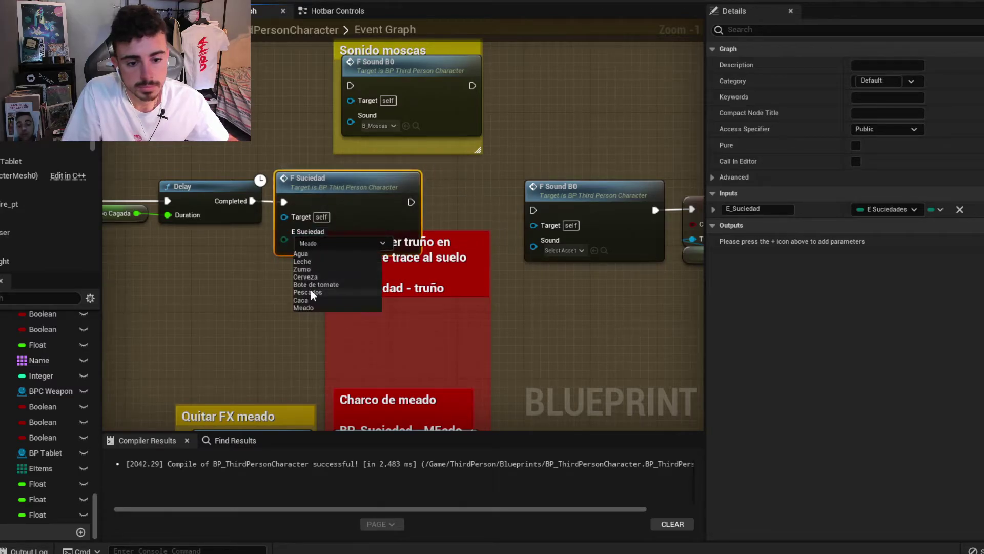
pyautogui.click(311, 300)
pyautogui.moveTo(411, 201); pyautogui.dragTo(533, 210)
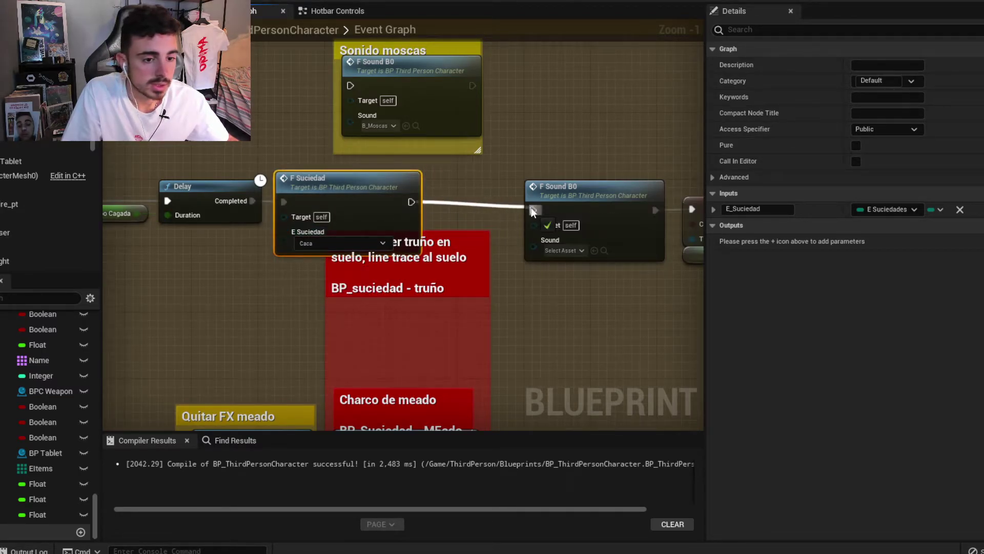
pyautogui.moveTo(556, 177)
pyautogui.mouseDown(button='right')
pyautogui.moveTo(547, 176)
pyautogui.moveTo(548, 223)
pyautogui.mouseUp(button='right')
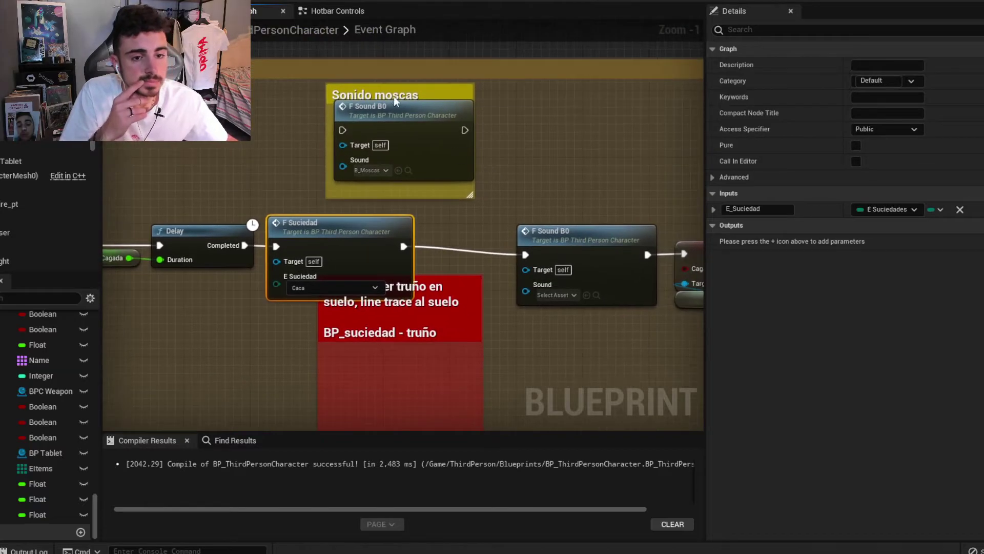
# Colour the Sonido moscas comment red and save the blueprint.
pyautogui.click(394, 97)
pyautogui.click(871, 97)
pyautogui.click(770, 131)
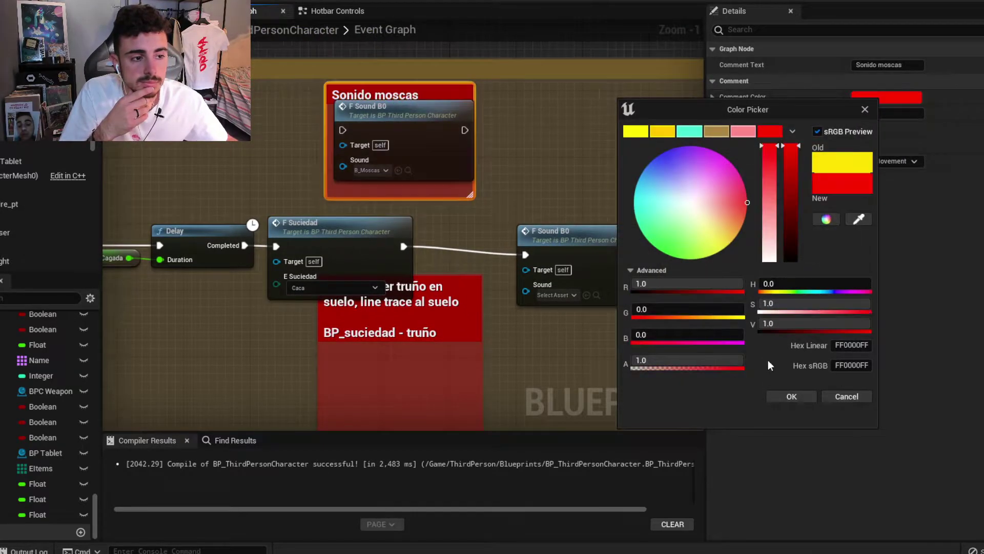
pyautogui.click(792, 397)
pyautogui.scroll(-3, 447, 241)
pyautogui.moveTo(447, 242); pyautogui.dragTo(361, 110, button='right')
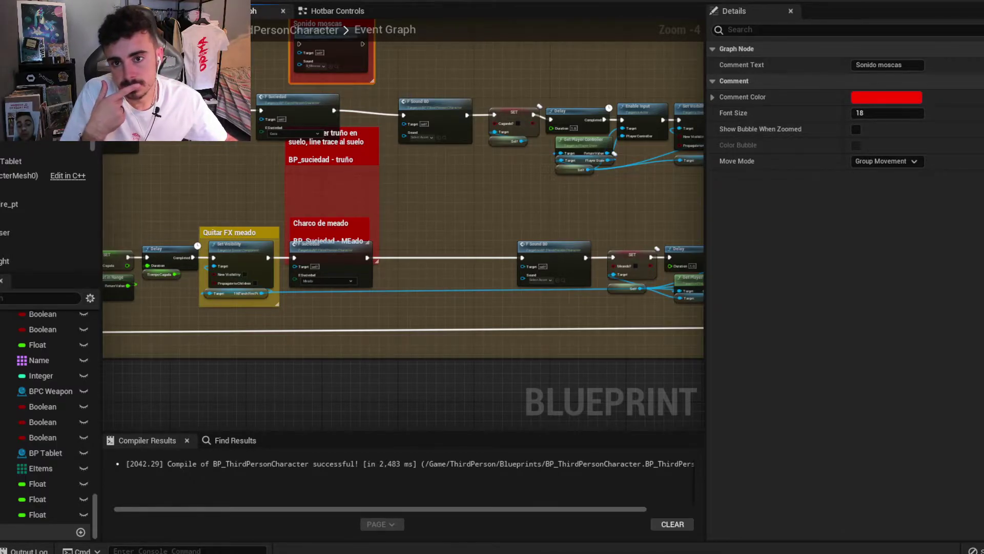
pyautogui.hotkey('ctrl', 's')
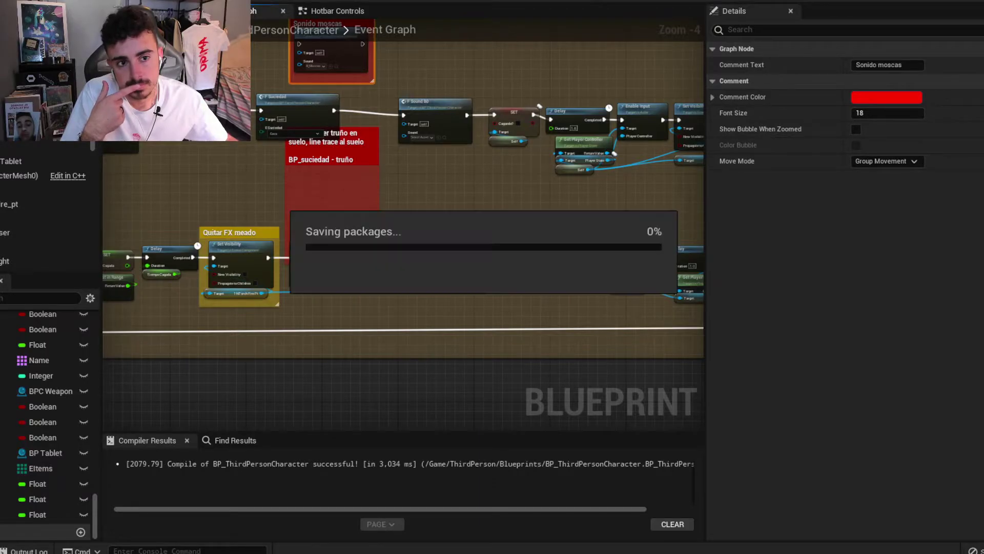
# Select the nodes from Decals Agua to SET and move them higher.
pyautogui.scroll(-3, 509, 144)
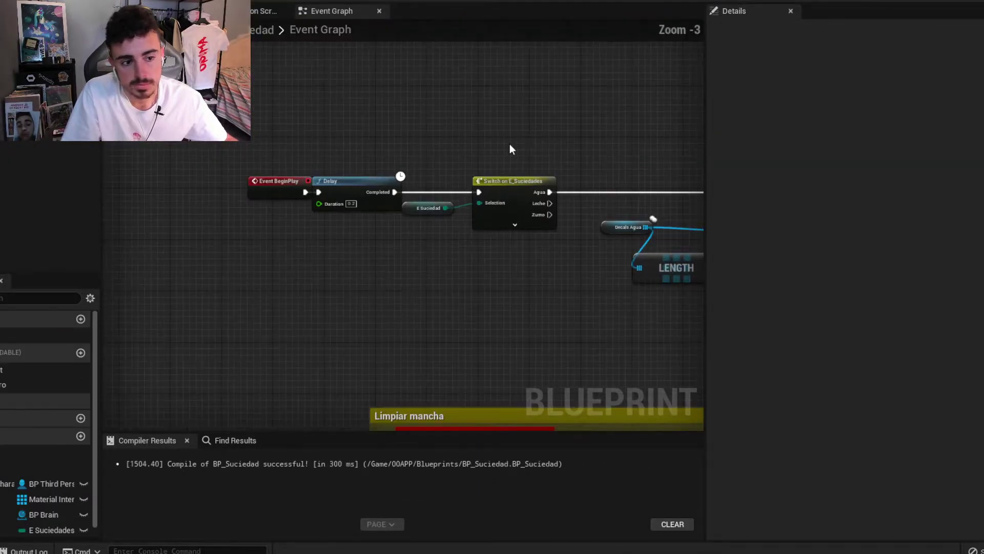
pyautogui.moveTo(509, 143); pyautogui.dragTo(416, 241, button='right')
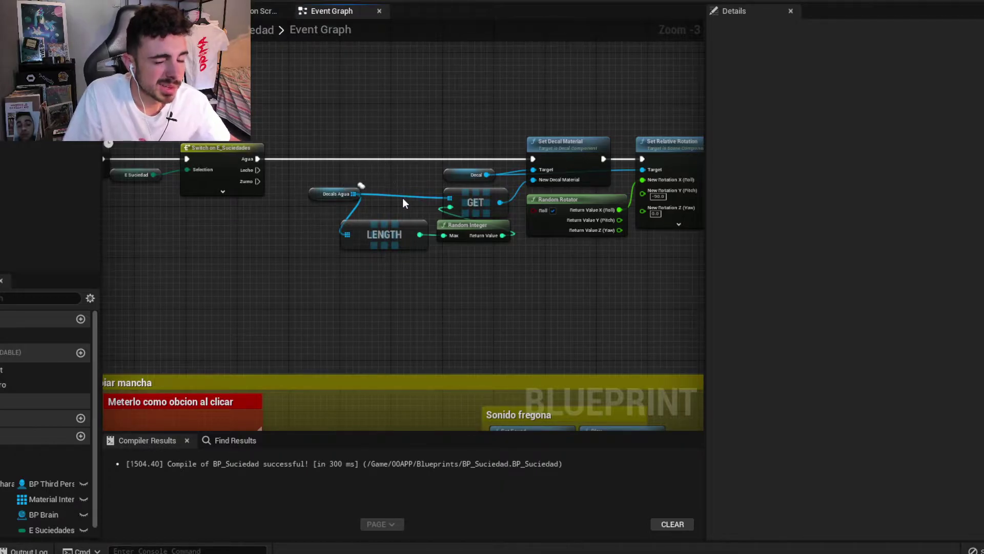
pyautogui.click(316, 191)
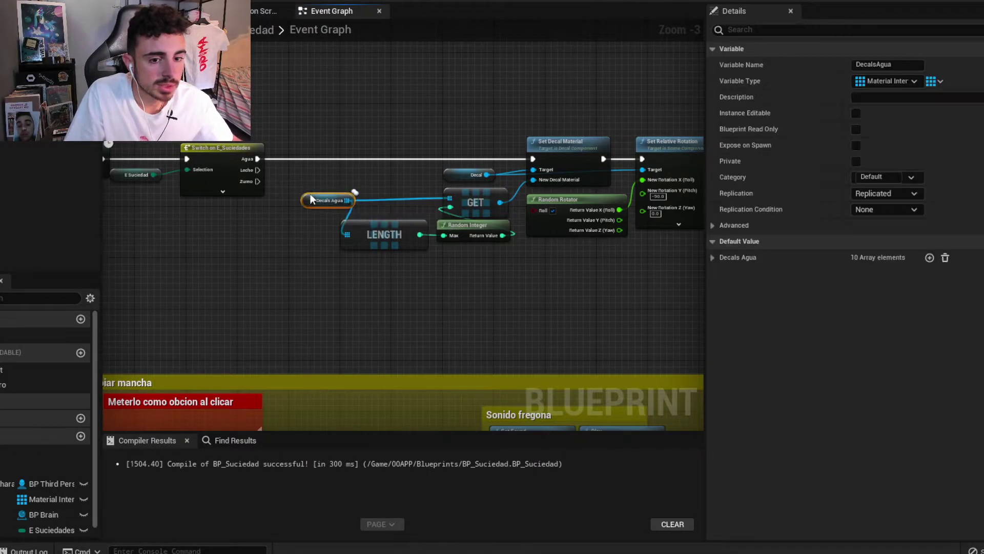
pyautogui.scroll(-1, 315, 193)
pyautogui.moveTo(317, 194); pyautogui.dragTo(199, 194, button='right')
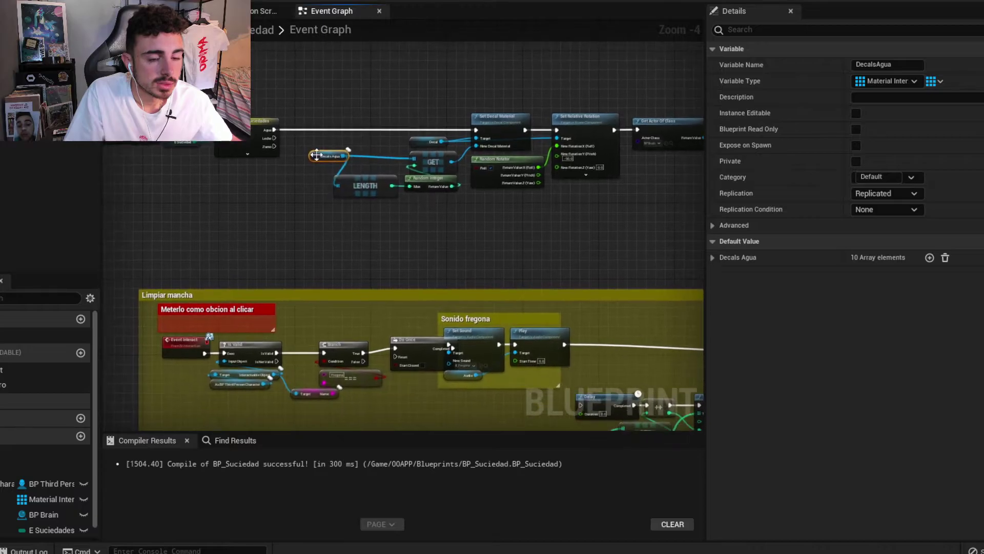
pyautogui.moveTo(185, 148); pyautogui.dragTo(632, 261)
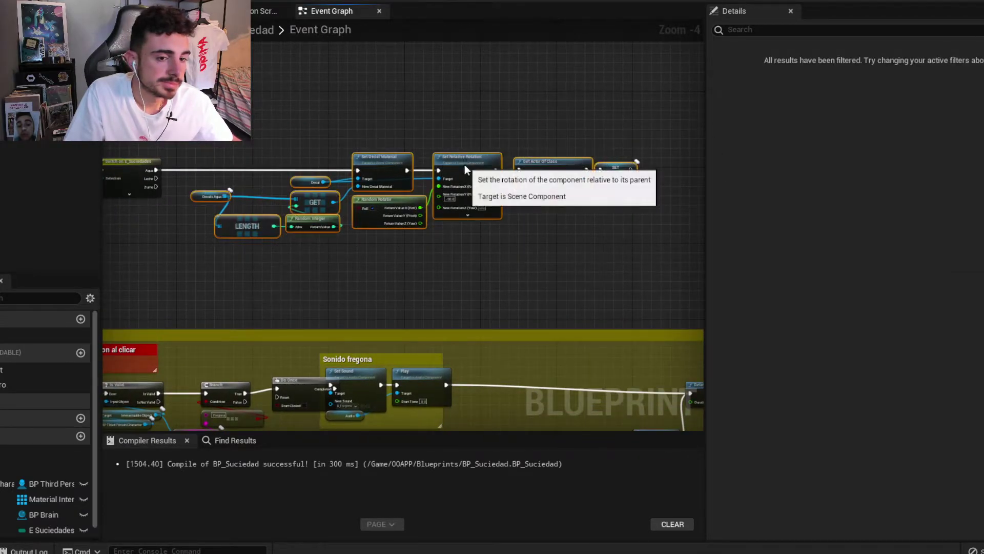
pyautogui.moveTo(465, 165); pyautogui.dragTo(460, 97)
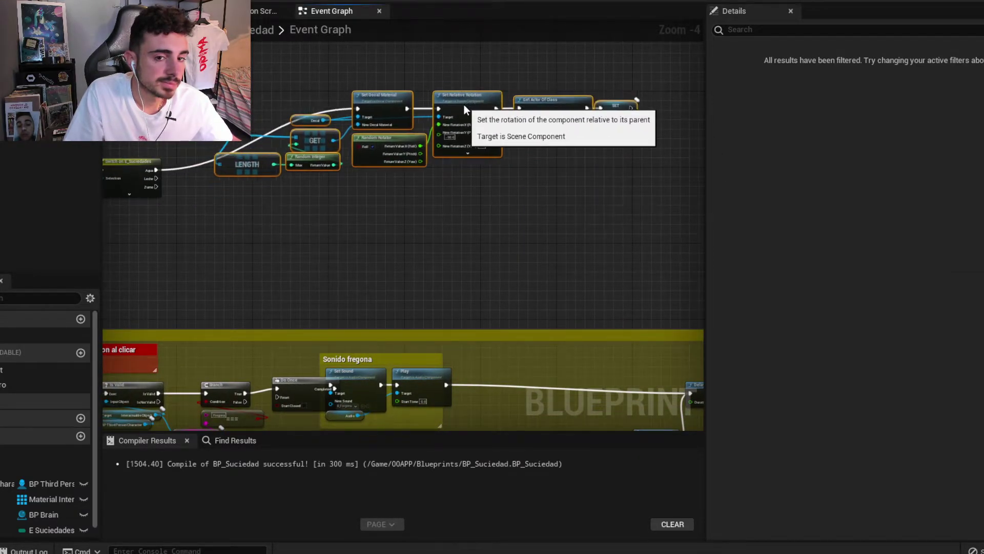
# Move Event BeginPlay left, clear of the Delay node.
pyautogui.scroll(-2, 586, 165)
pyautogui.moveTo(585, 169); pyautogui.dragTo(483, 156, button='right')
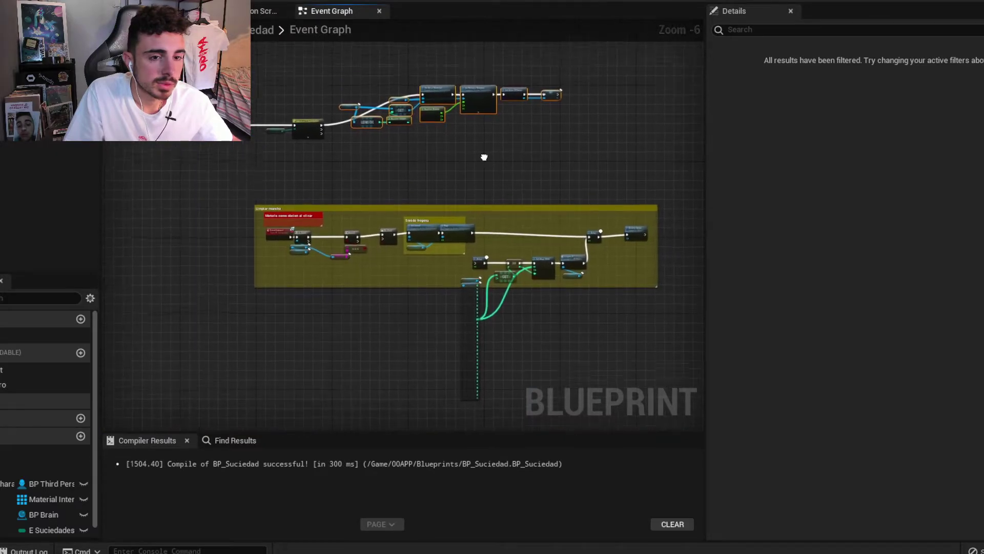
pyautogui.scroll(4, 480, 140)
pyautogui.moveTo(625, 163); pyautogui.dragTo(551, 166, button='right')
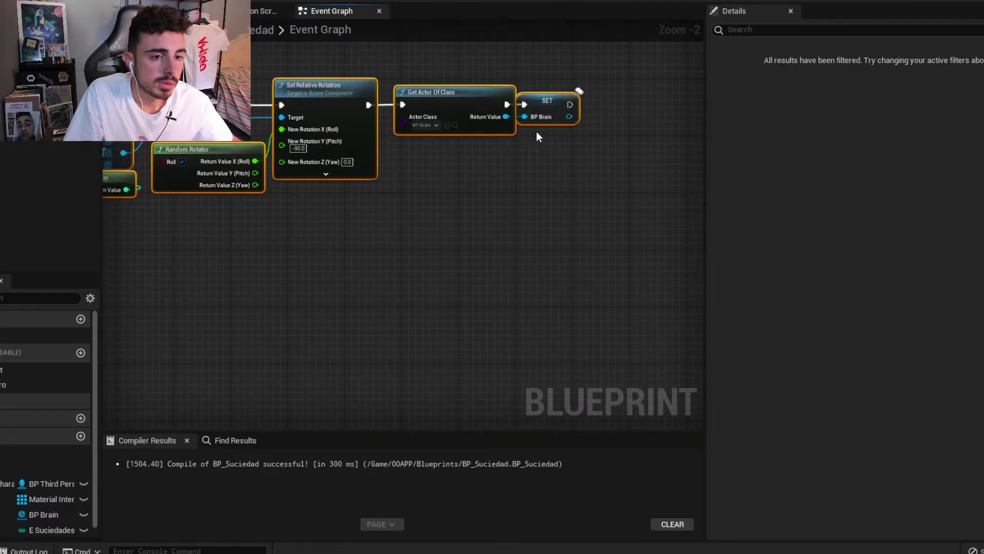
pyautogui.scroll(-4, 475, 173)
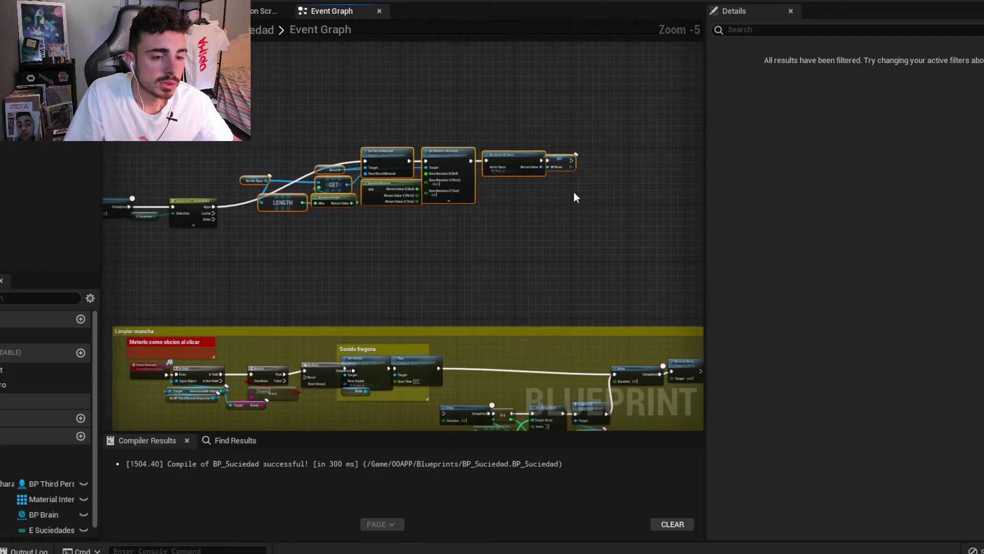
pyautogui.scroll(3, 574, 192)
pyautogui.moveTo(554, 186); pyautogui.dragTo(487, 121)
pyautogui.scroll(-1, 477, 174)
pyautogui.scroll(-2, 501, 191)
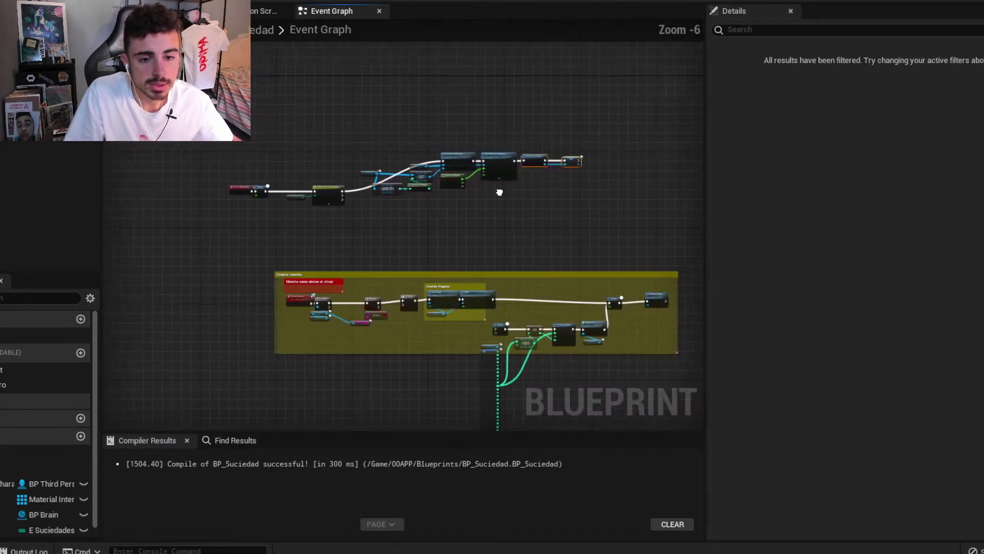
pyautogui.scroll(4, 569, 218)
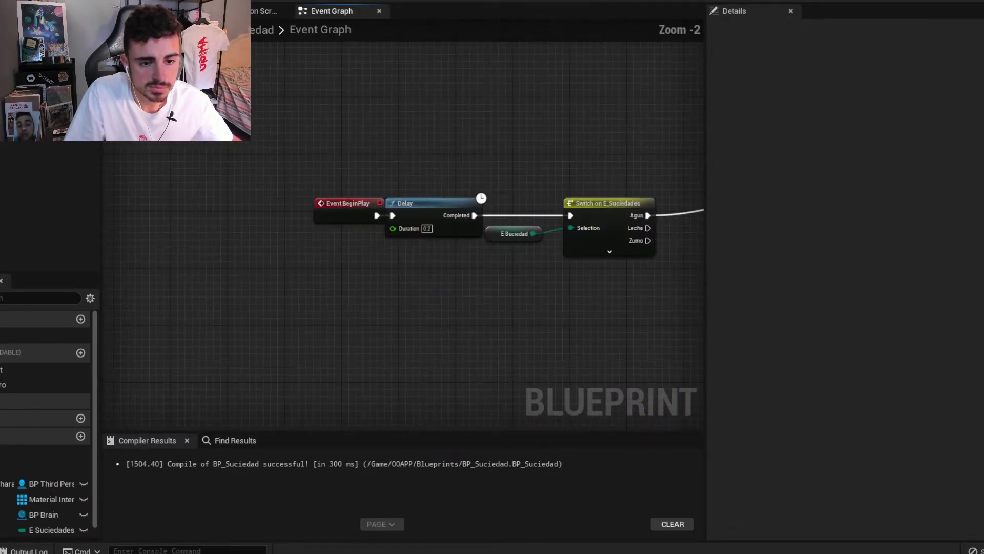
pyautogui.moveTo(459, 163); pyautogui.dragTo(173, 163)
pyautogui.moveTo(174, 163)
pyautogui.mouseDown(button='right')
pyautogui.moveTo(385, 238)
pyautogui.moveTo(309, 266)
pyautogui.mouseUp(button='right')
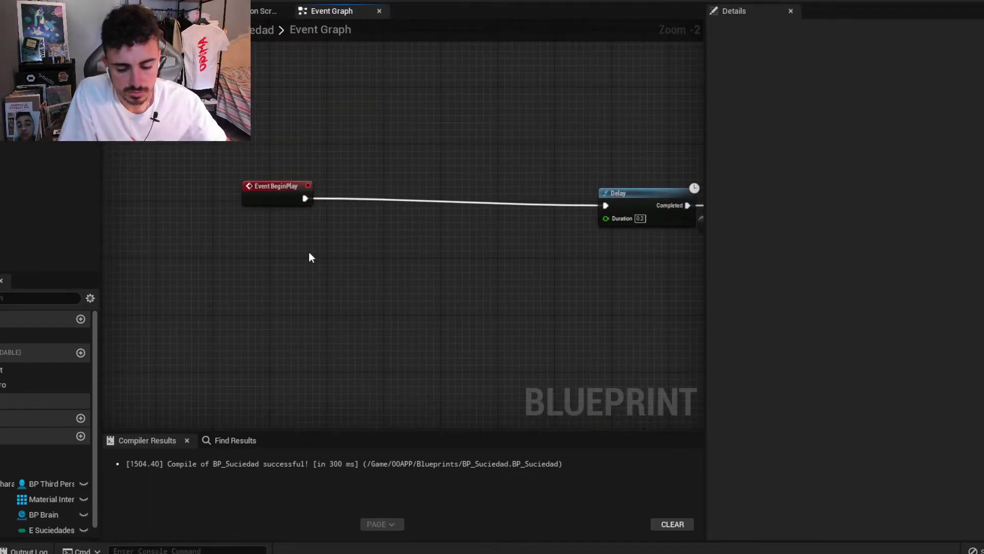
# Add a Cast to BP Brain node and store its result in the BP_Brain variable.
pyautogui.rightClick(309, 254)
pyautogui.write('cast to')
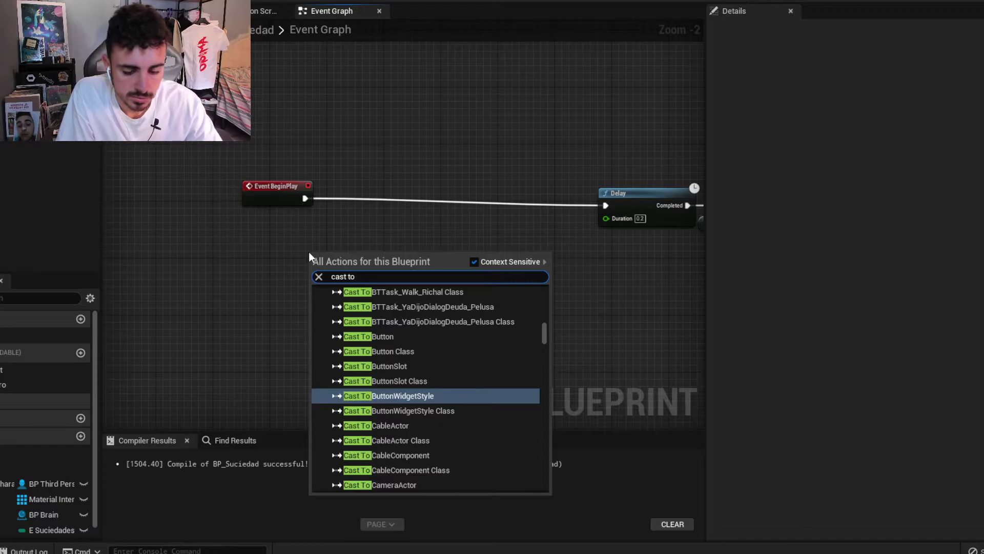
pyautogui.write(' bra')
pyautogui.press('Return')
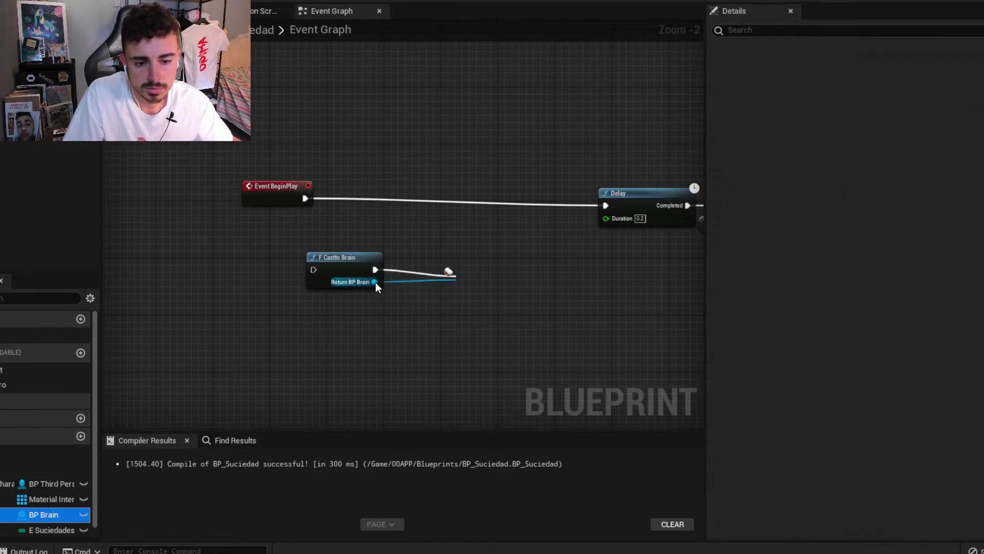
pyautogui.moveTo(43, 514); pyautogui.dragTo(375, 282)
# Rewire so BeginPlay runs the cast and SET BP_Brain before the Delay.
pyautogui.moveTo(304, 198); pyautogui.dragTo(313, 269)
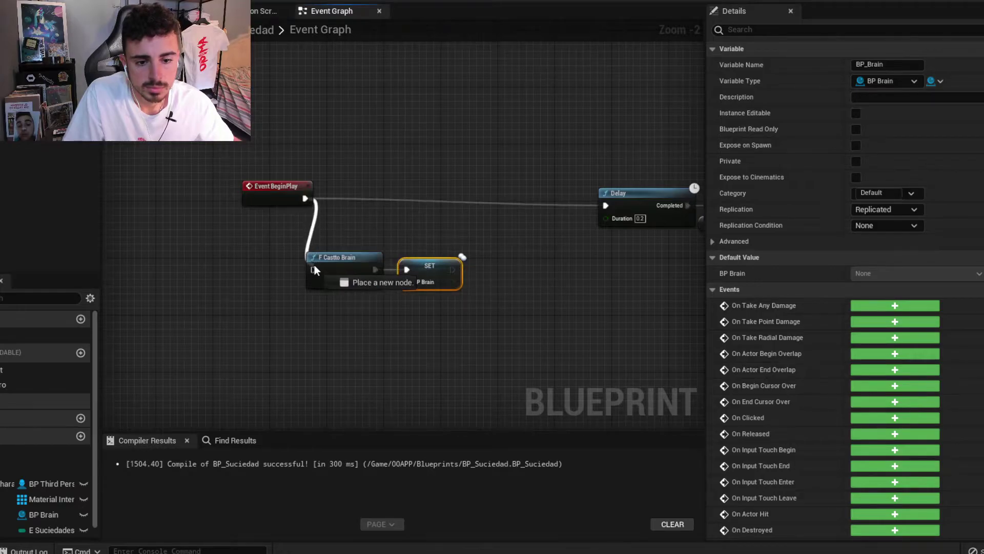
pyautogui.moveTo(453, 269)
pyautogui.mouseDown()
pyautogui.moveTo(578, 199)
pyautogui.moveTo(604, 206)
pyautogui.mouseUp()
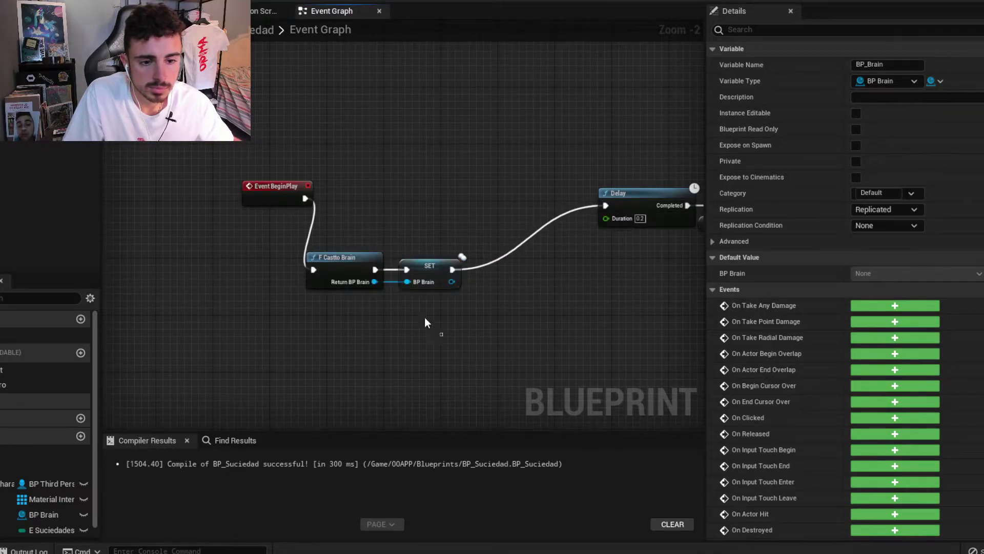
pyautogui.moveTo(424, 317)
pyautogui.mouseDown()
pyautogui.moveTo(303, 246)
pyautogui.moveTo(362, 192)
pyautogui.moveTo(380, 195)
pyautogui.mouseUp()
pyautogui.click(444, 197)
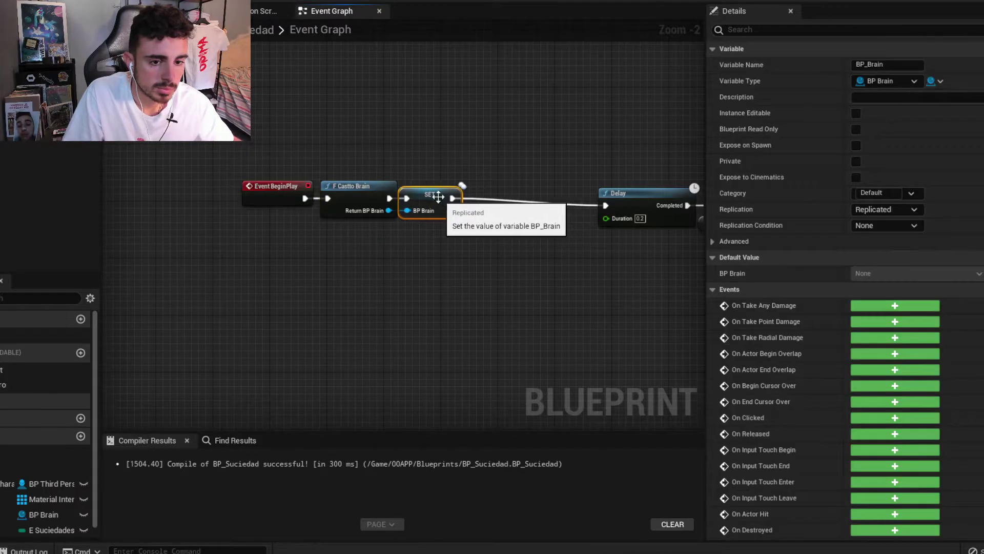
# Line up the BeginPlay, cast and SET nodes in one row, then survey the cleaning logic.
pyautogui.moveTo(279, 158); pyautogui.dragTo(431, 239)
pyautogui.moveTo(468, 200); pyautogui.dragTo(525, 200)
pyautogui.click(601, 244)
pyautogui.moveTo(601, 244); pyautogui.dragTo(378, 213, button='right')
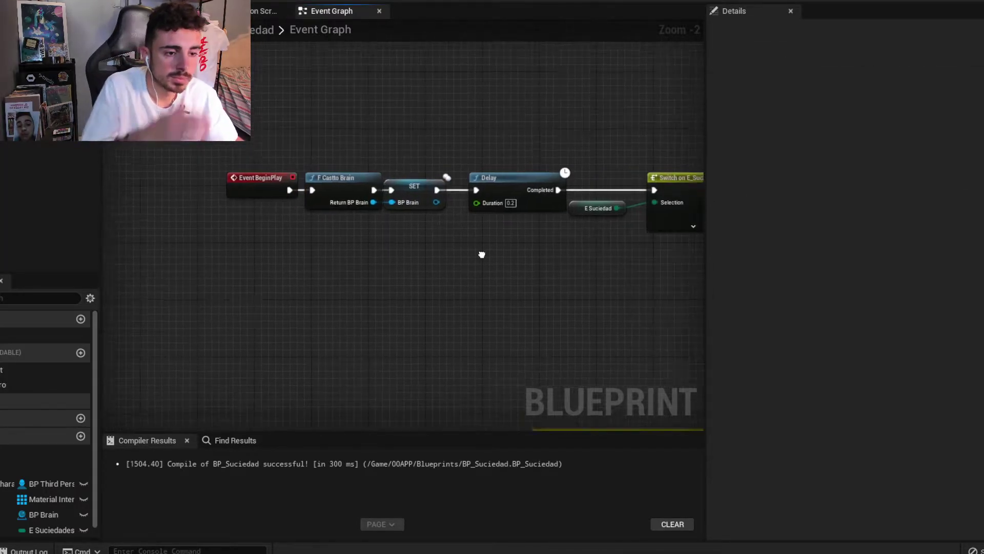
pyautogui.scroll(-1, 378, 212)
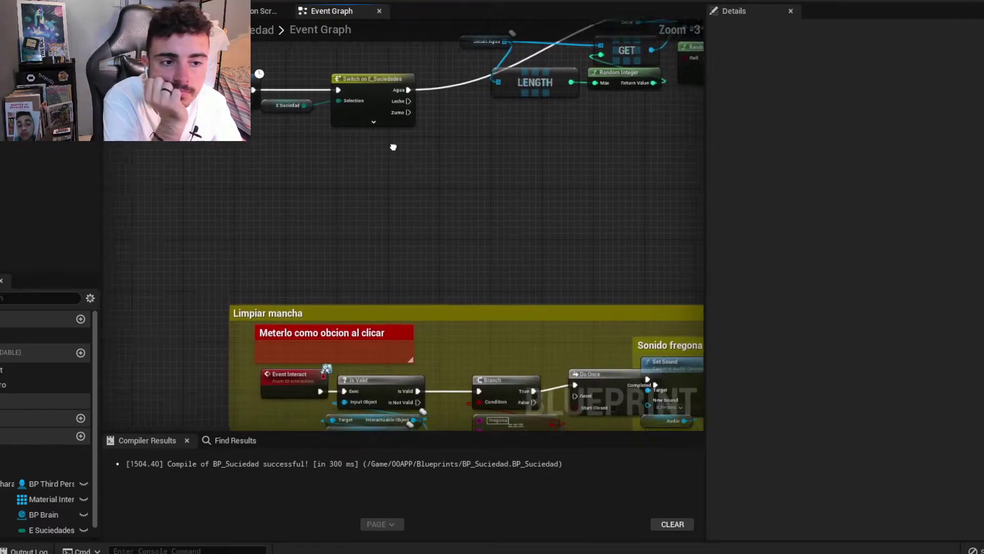
pyautogui.moveTo(378, 213)
pyautogui.mouseDown(button='right')
pyautogui.moveTo(509, 128)
pyautogui.moveTo(314, 76)
pyautogui.mouseUp(button='right')
pyautogui.moveTo(448, 169); pyautogui.dragTo(394, 149, button='right')
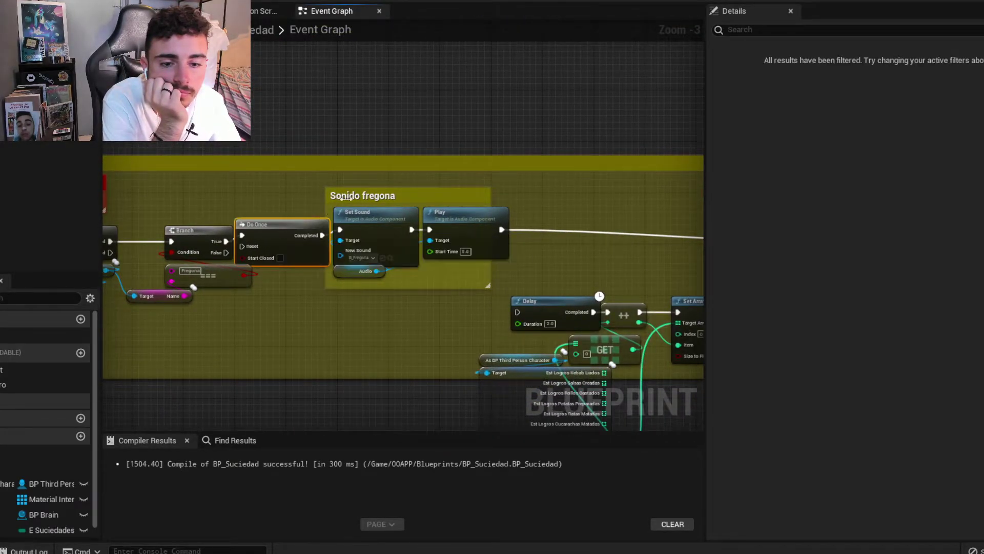
pyautogui.moveTo(529, 204)
pyautogui.mouseDown(button='right')
pyautogui.moveTo(360, 170)
pyautogui.moveTo(414, 291)
pyautogui.mouseUp(button='right')
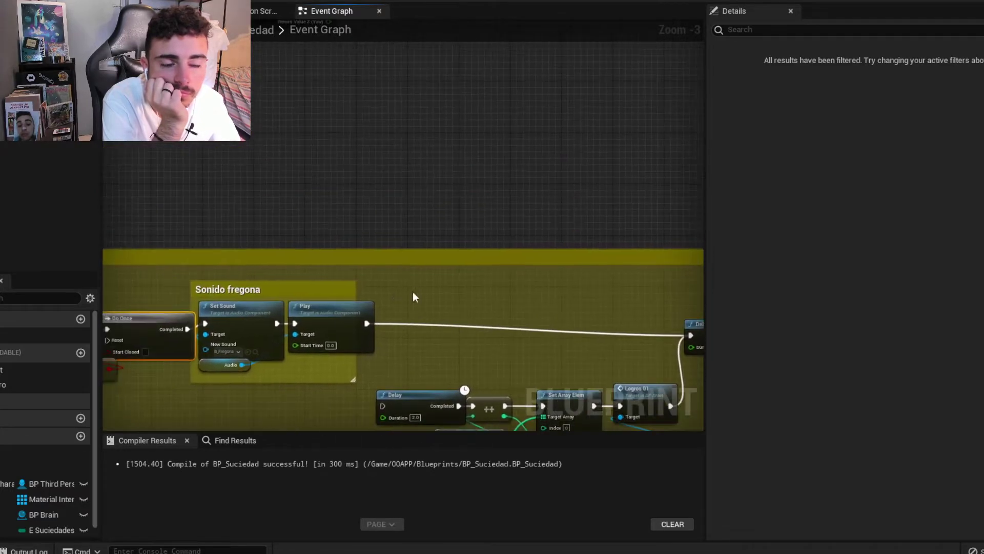
pyautogui.scroll(-3, 436, 266)
pyautogui.scroll(3, 417, 218)
# Shift the decal-setting nodes after the Agua branch up and to the right.
pyautogui.moveTo(440, 196); pyautogui.dragTo(356, 187, button='right')
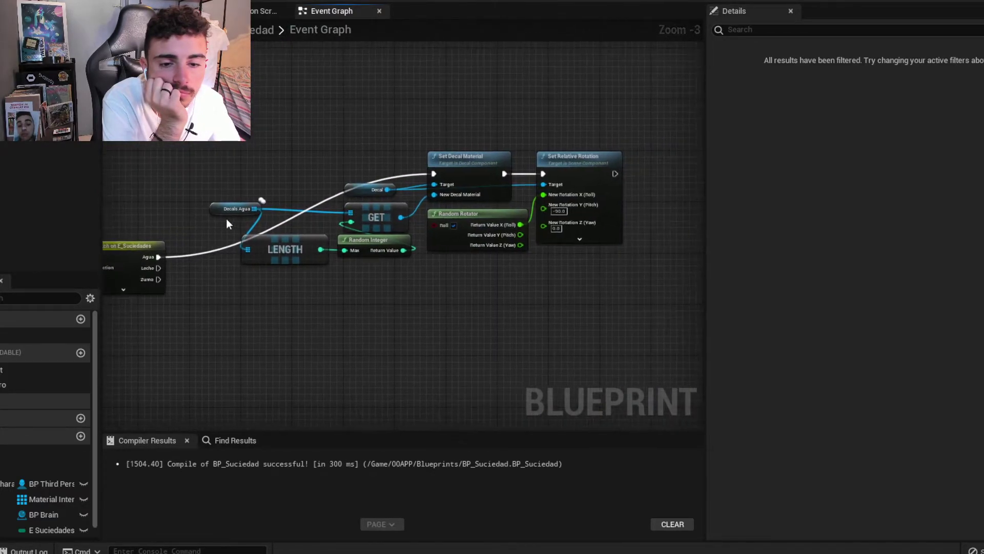
pyautogui.moveTo(222, 216); pyautogui.dragTo(235, 219)
pyautogui.moveTo(236, 219); pyautogui.dragTo(366, 207, button='right')
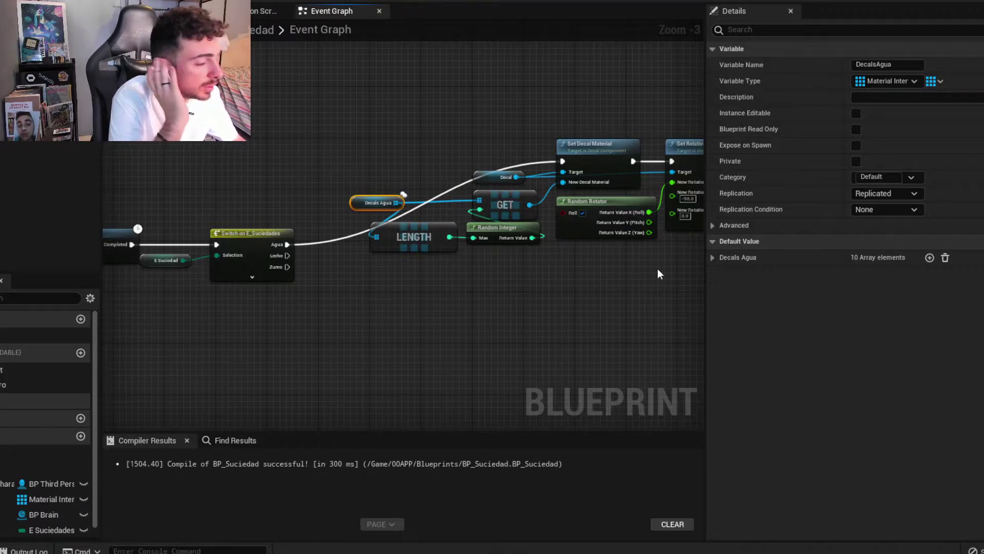
pyautogui.moveTo(501, 241); pyautogui.dragTo(379, 241, button='right')
pyautogui.moveTo(237, 149); pyautogui.dragTo(607, 236)
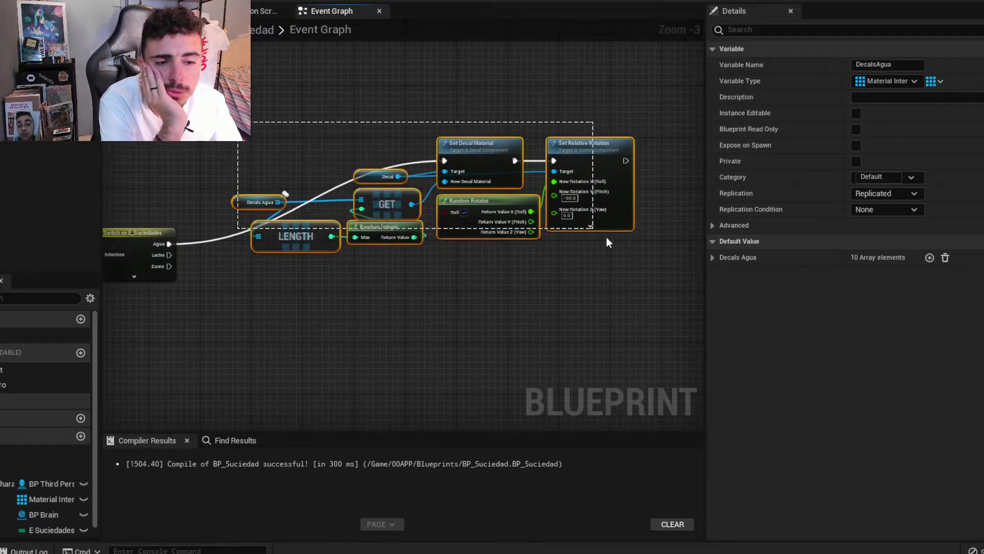
pyautogui.moveTo(468, 231); pyautogui.dragTo(473, 191)
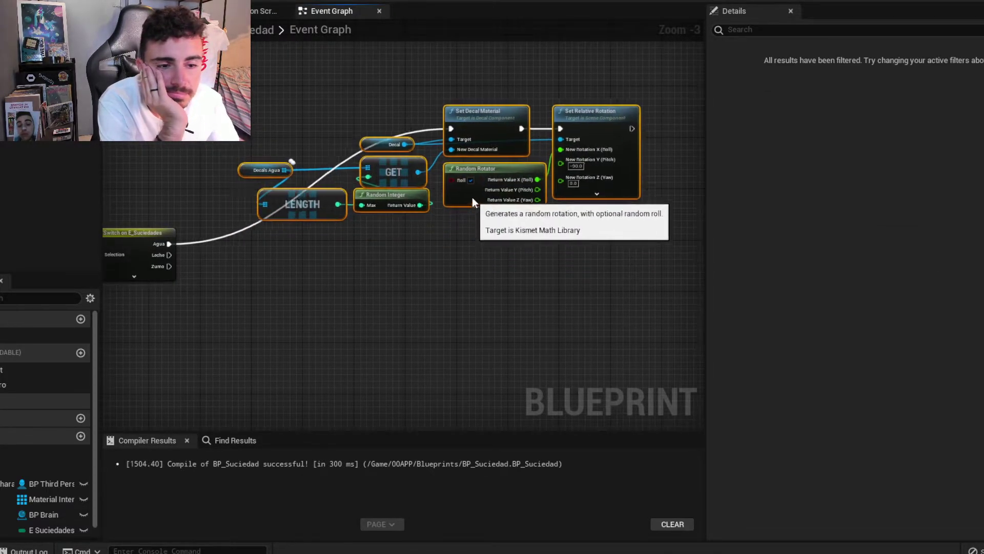
pyautogui.click(472, 238)
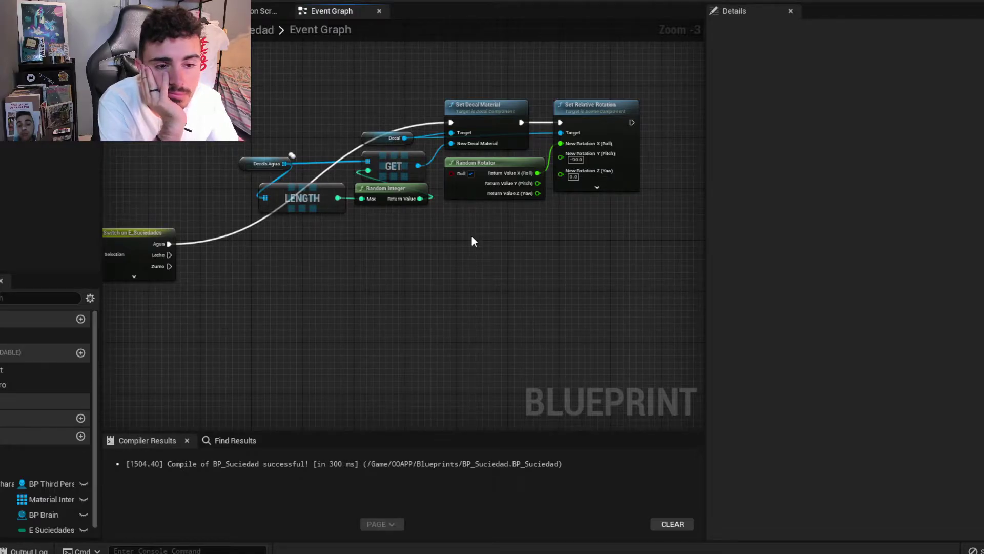
# Place the Decal getter beside Set Decal Material, nudge Decals Agua, and reselect the group.
pyautogui.scroll(2, 444, 244)
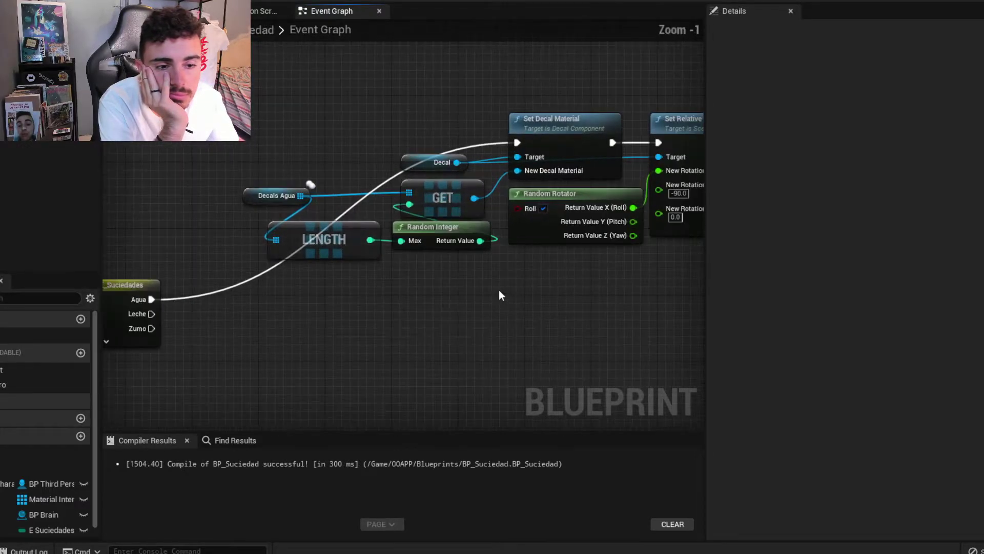
pyautogui.moveTo(410, 161)
pyautogui.mouseDown()
pyautogui.moveTo(301, 171)
pyautogui.moveTo(260, 160)
pyautogui.mouseUp()
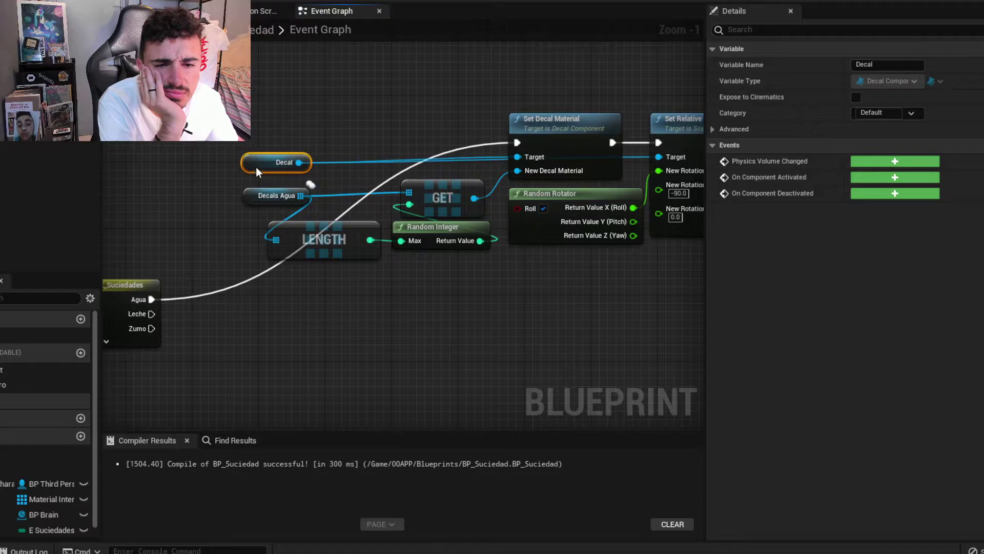
pyautogui.moveTo(259, 165); pyautogui.dragTo(446, 165)
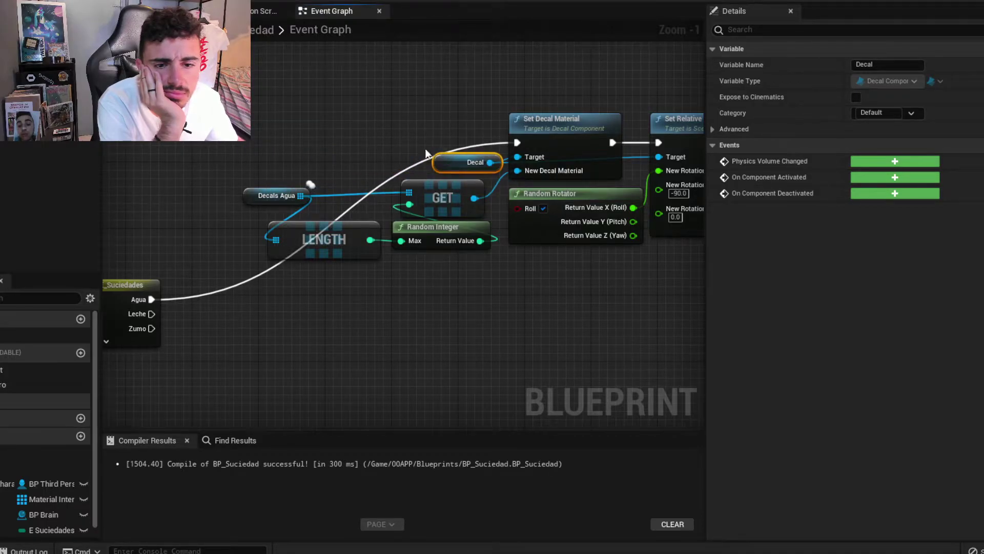
pyautogui.moveTo(425, 153); pyautogui.dragTo(403, 143, button='right')
pyautogui.click(219, 179)
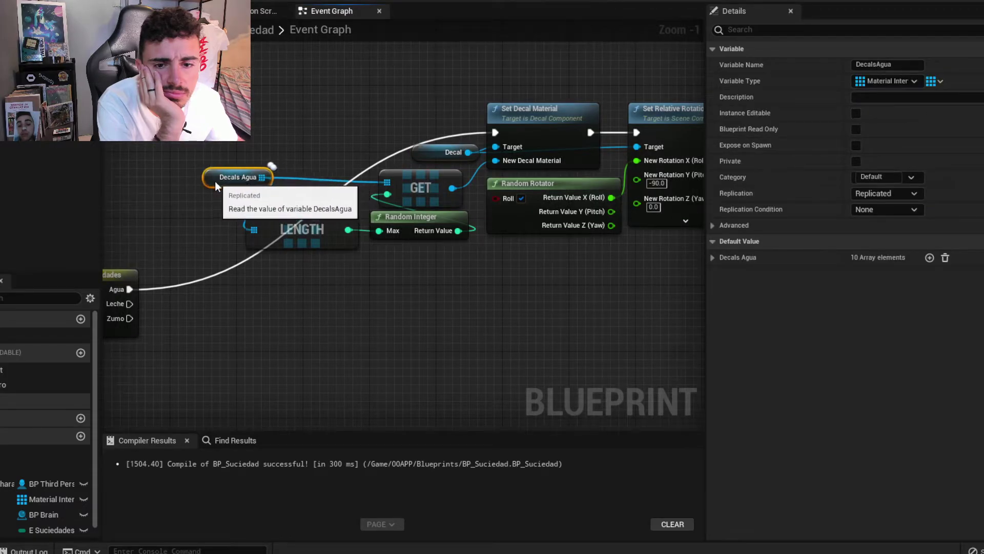
pyautogui.moveTo(215, 183); pyautogui.dragTo(213, 186)
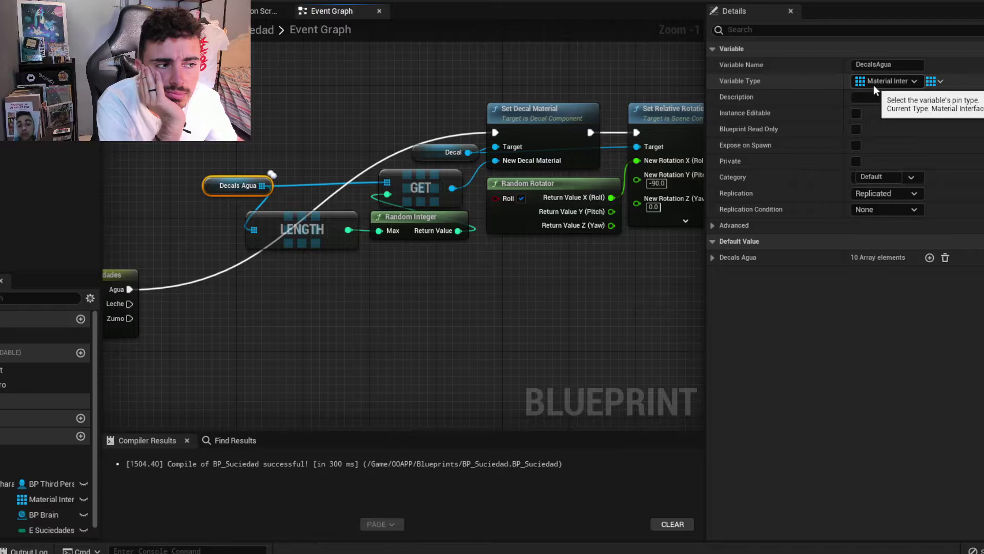
pyautogui.scroll(-2, 451, 276)
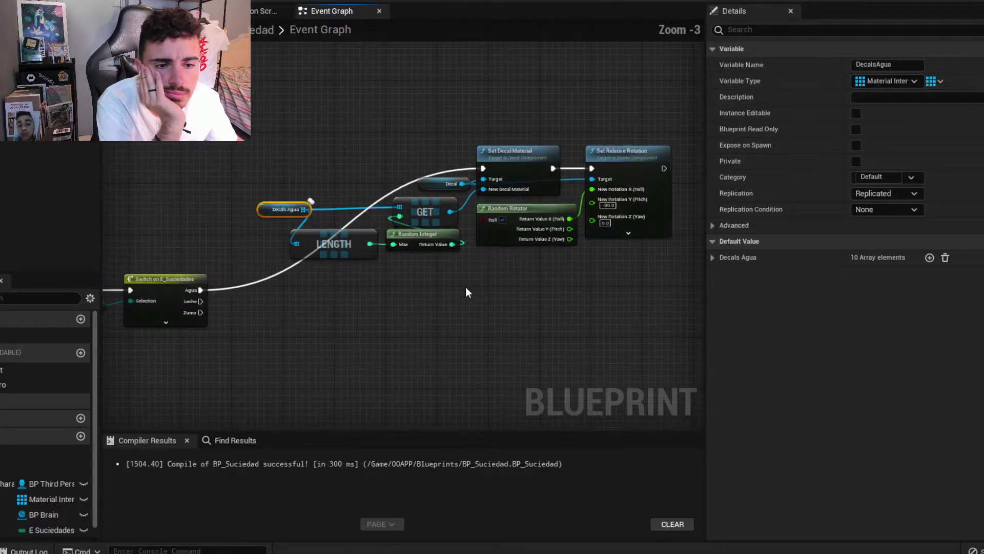
pyautogui.moveTo(512, 308); pyautogui.dragTo(231, 175)
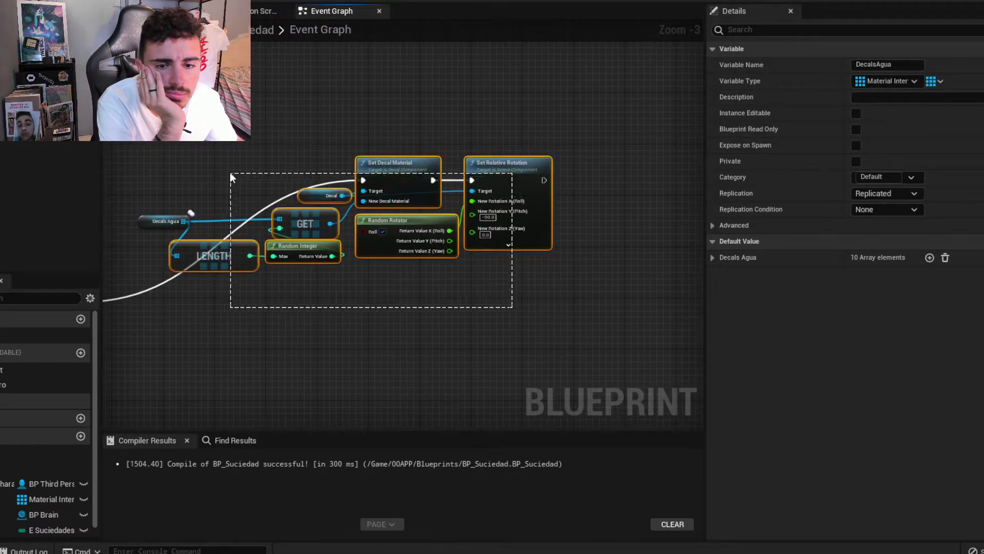
# Collapse the selected decal nodes into a new function named F Decal.
pyautogui.moveTo(230, 172); pyautogui.dragTo(313, 155, button='right')
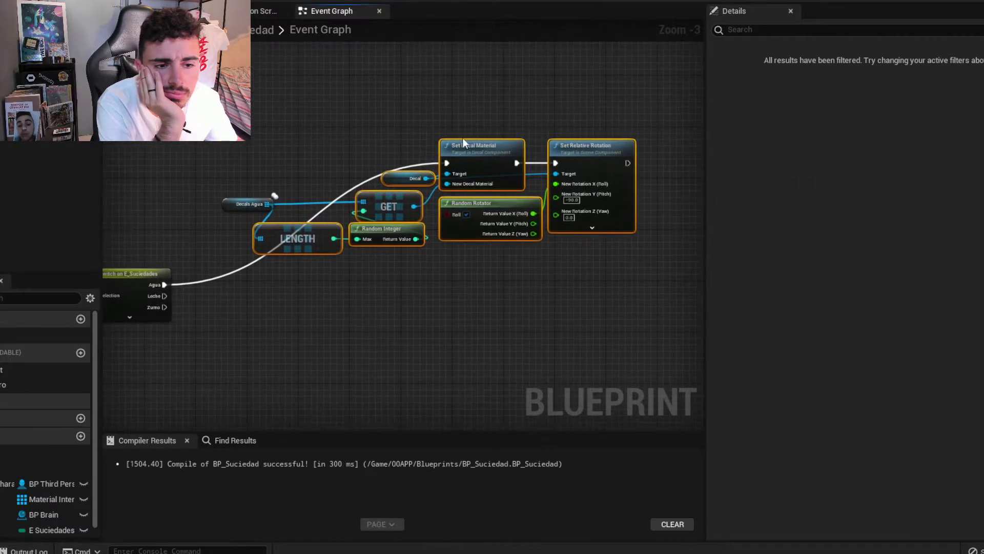
pyautogui.rightClick(496, 149)
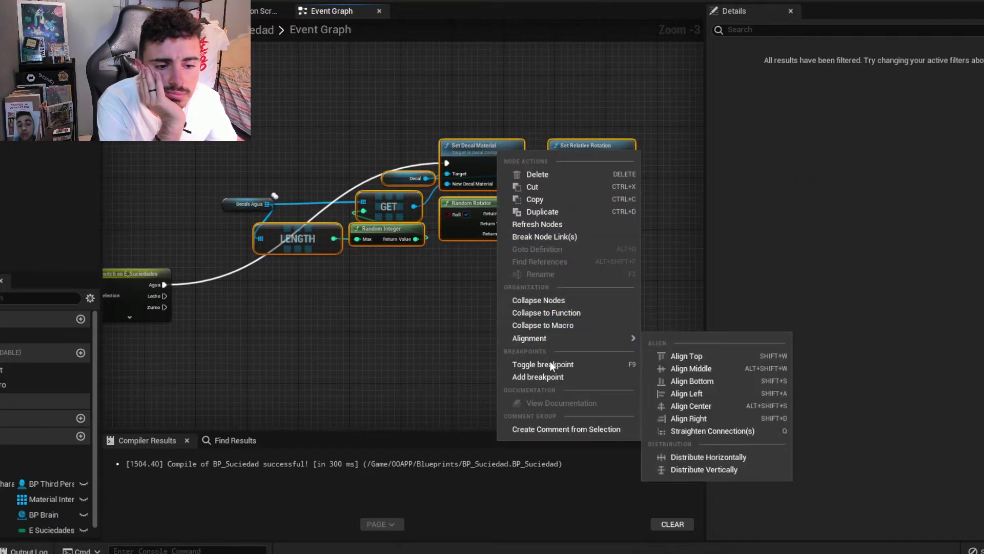
pyautogui.click(545, 313)
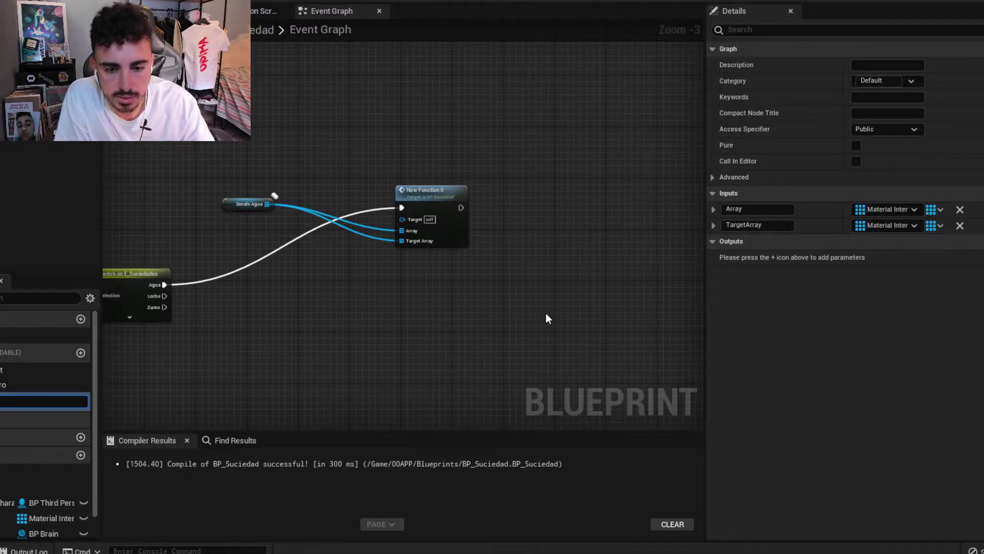
pyautogui.press('Return')
# In F Decal, remove the TargetArray input, rename Array to Decals, and compile.
pyautogui.doubleClick(438, 188)
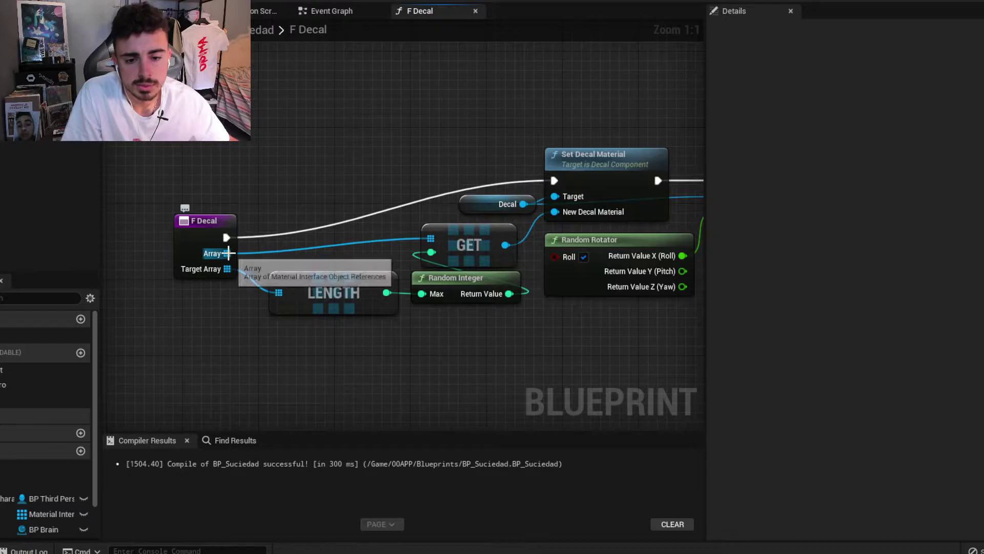
pyautogui.moveTo(228, 253); pyautogui.dragTo(278, 293)
pyautogui.click(189, 251)
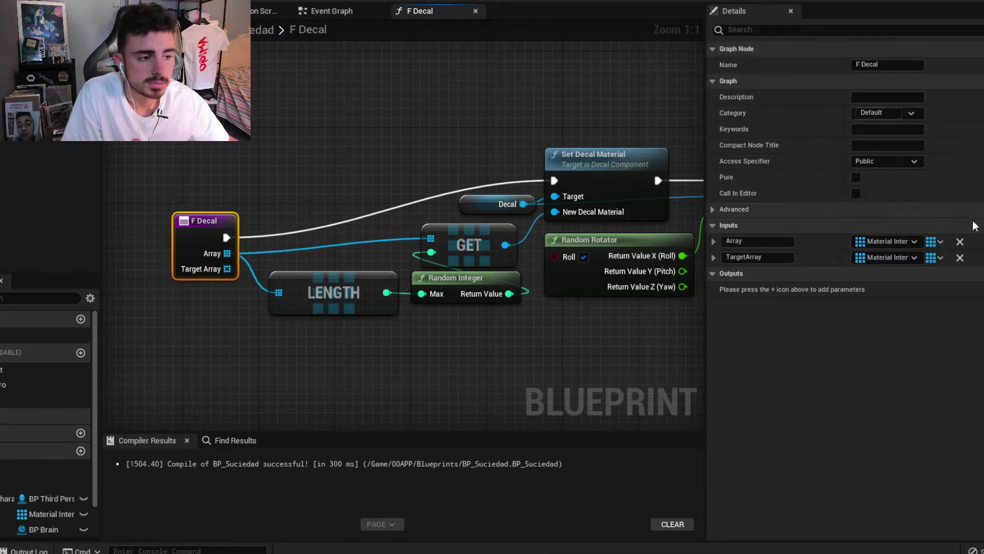
pyautogui.click(959, 257)
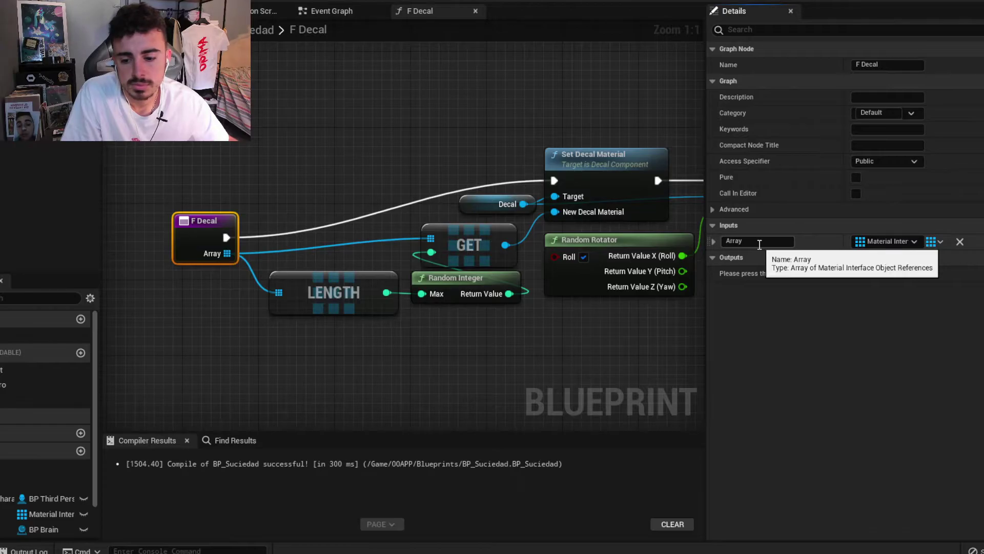
pyautogui.write('Decals')
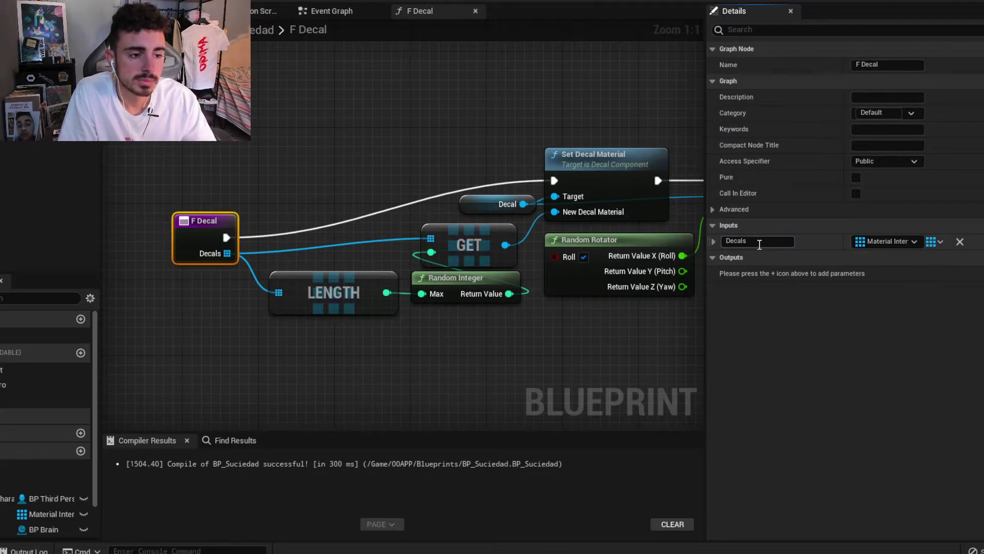
pyautogui.press('Return')
pyautogui.press('F7')
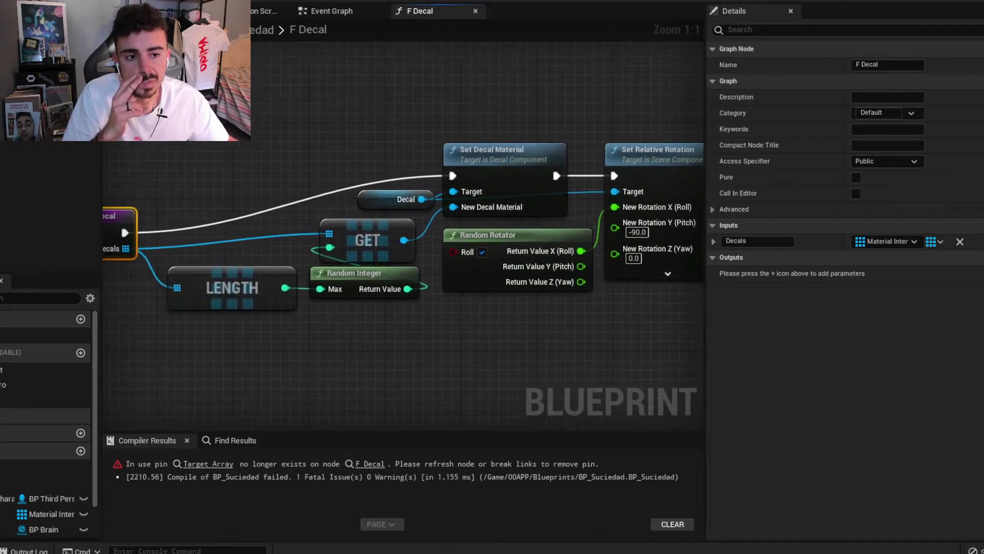
# Feed Decals Agua into the F Decal call's Decals pin, tidy the nodes, and recompile.
pyautogui.click(323, 11)
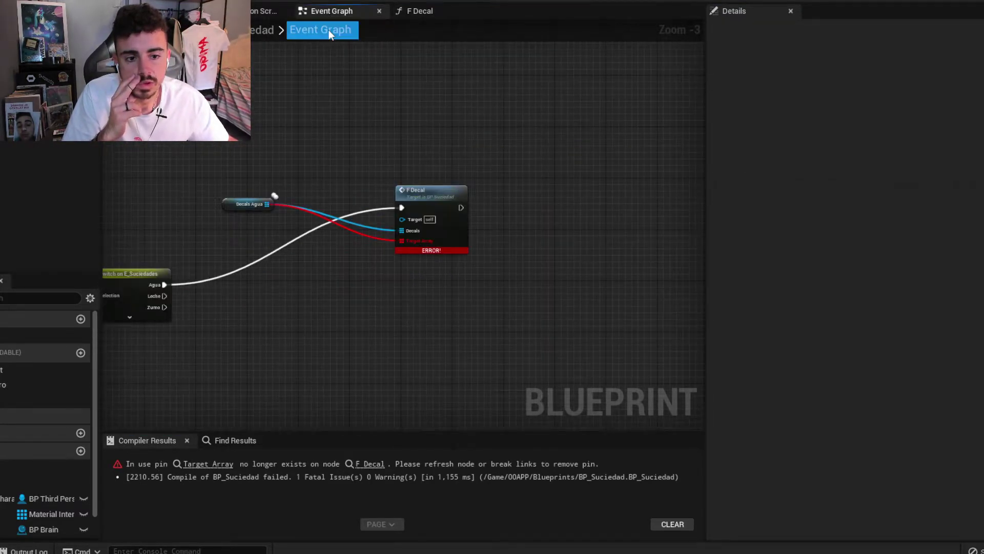
pyautogui.keyDown('alt'); pyautogui.click(380, 240); pyautogui.keyUp('alt')
pyautogui.moveTo(232, 204); pyautogui.dragTo(392, 249)
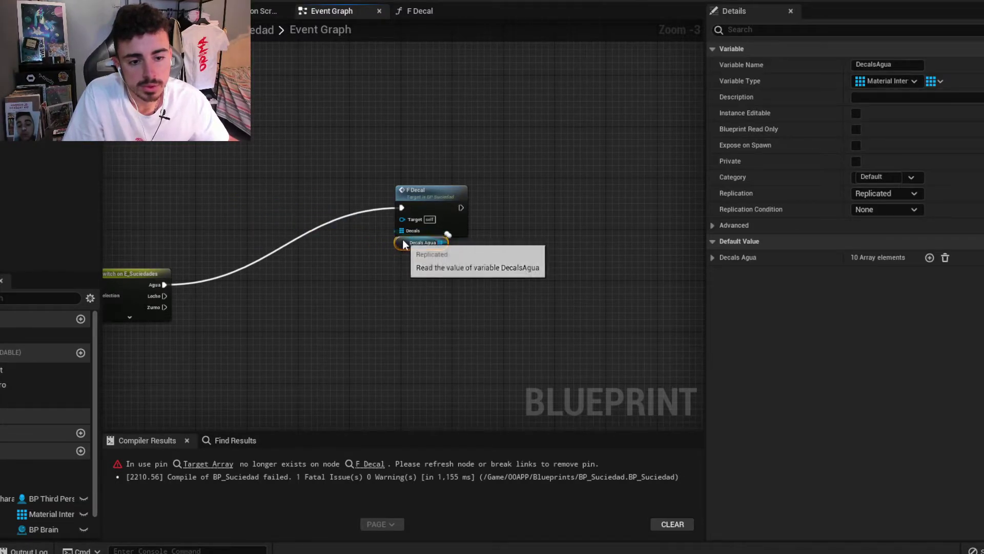
pyautogui.keyDown('ctrl'); pyautogui.click(416, 213); pyautogui.keyUp('ctrl')
pyautogui.moveTo(416, 214); pyautogui.dragTo(305, 263)
pyautogui.moveTo(264, 223); pyautogui.dragTo(391, 146, button='right')
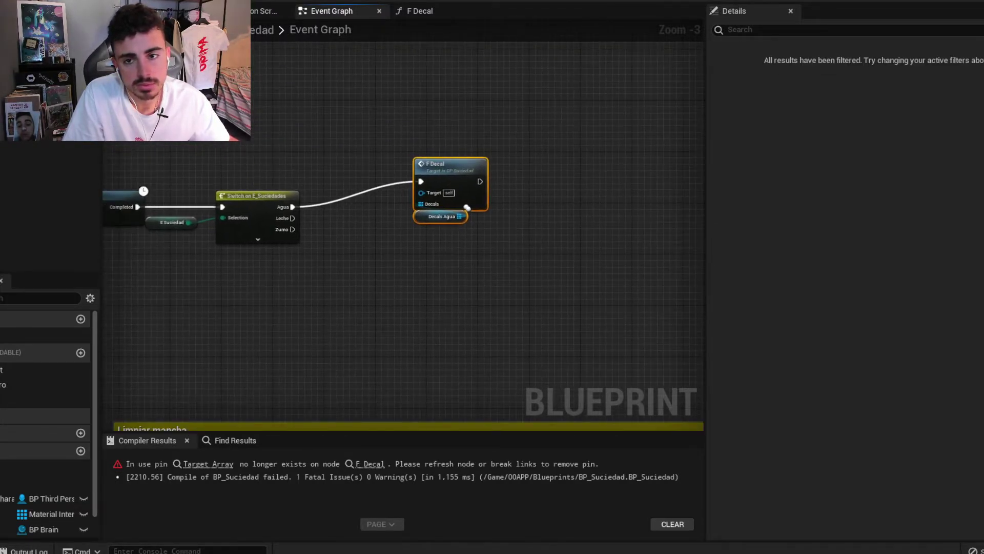
pyautogui.press('F7')
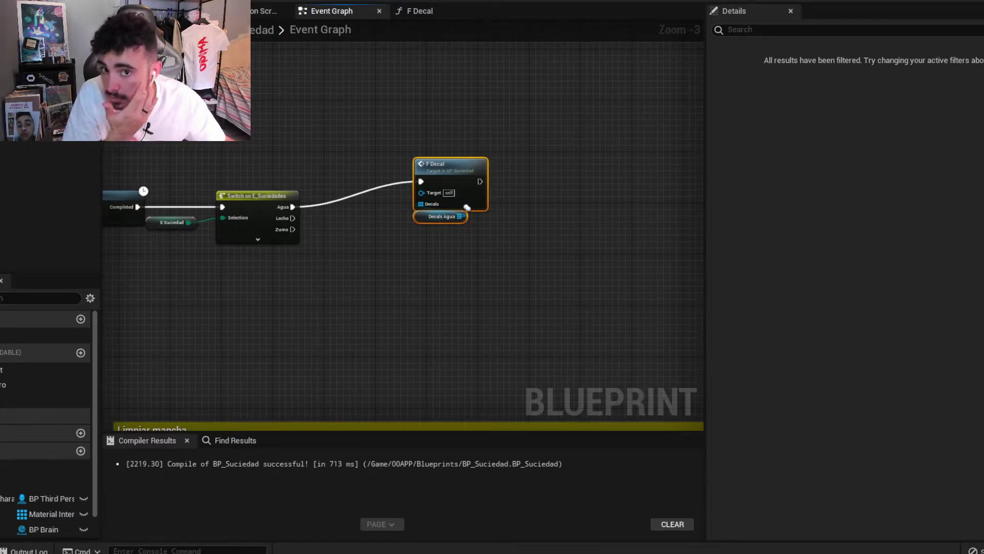
pyautogui.moveTo(400, 239); pyautogui.dragTo(417, 198, button='right')
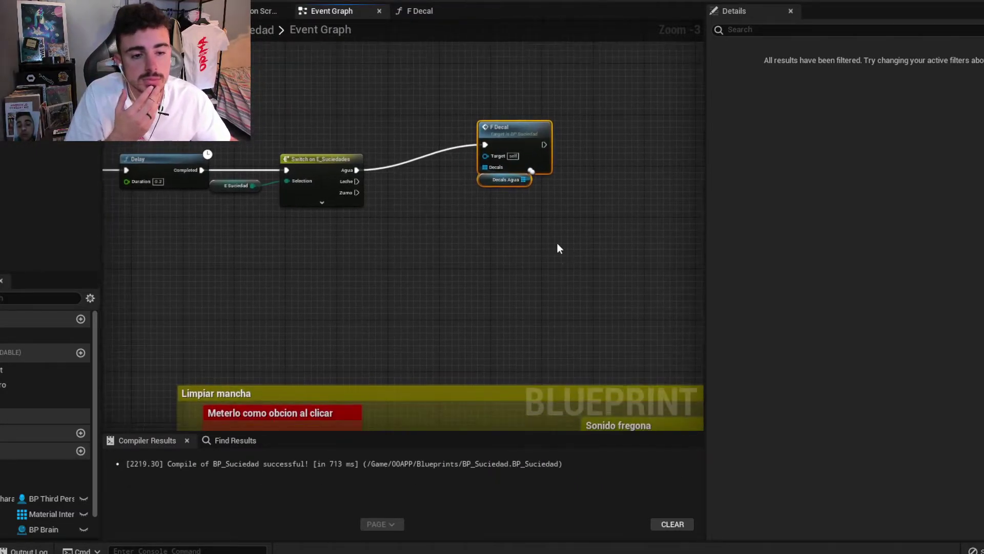
pyautogui.click(419, 207)
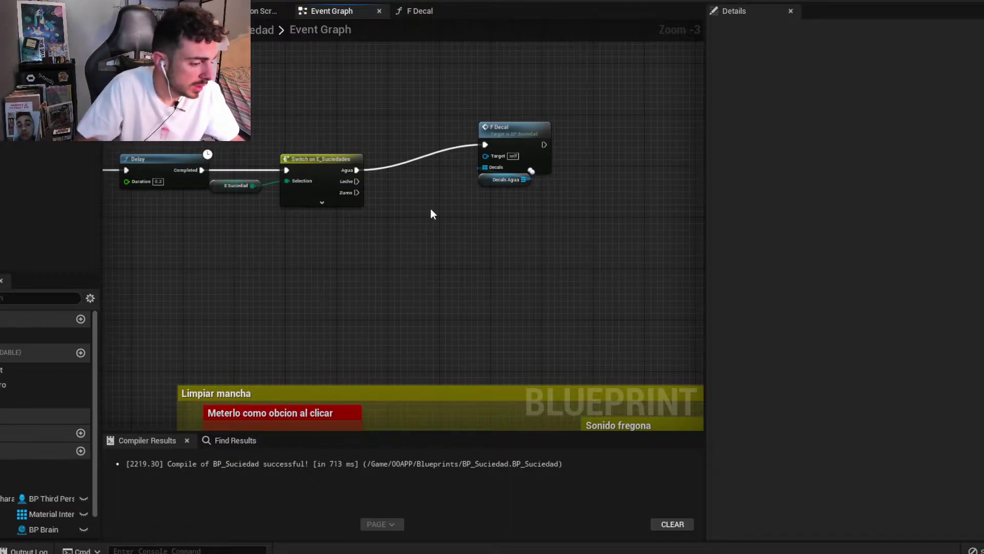
# Expand the Decals Agua array and locate MI_Mud_Splash_vlpgeduv_2K_2 in the Content Browser.
pyautogui.click(484, 186)
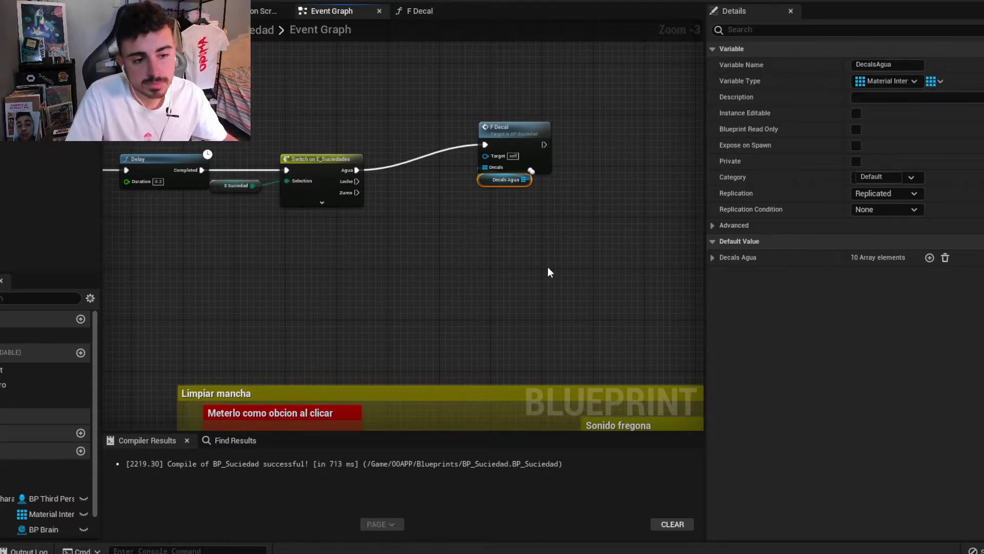
pyautogui.click(712, 257)
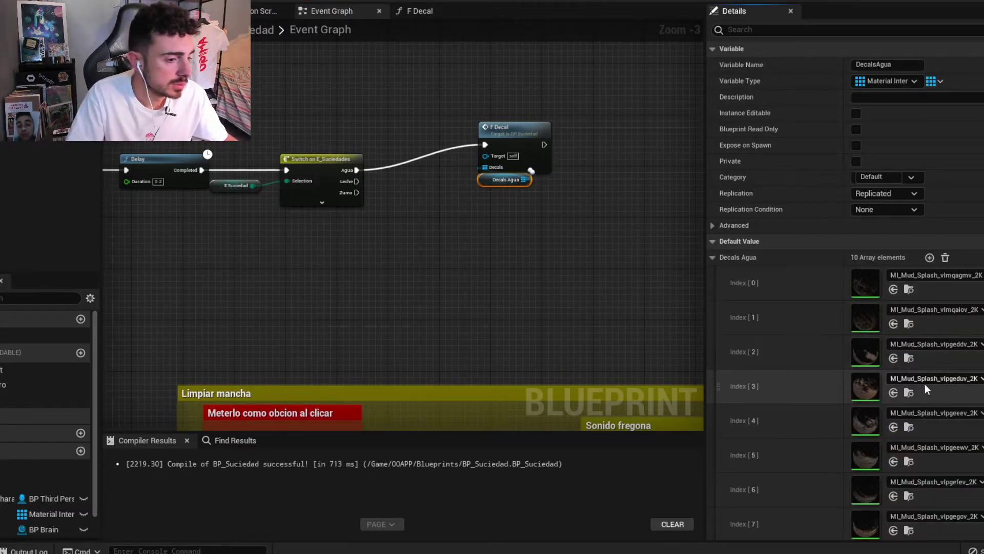
pyautogui.click(908, 392)
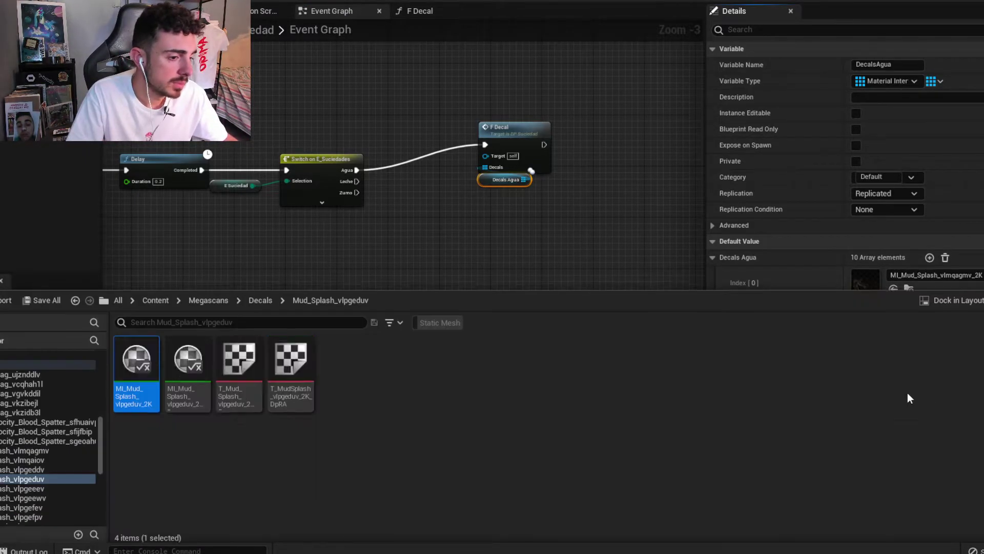
pyautogui.click(206, 375)
# Open MI_Mud_Splash_vlpgeduv_2K_2, preview it on the plane mesh, then close its editor.
pyautogui.doubleClick(206, 376)
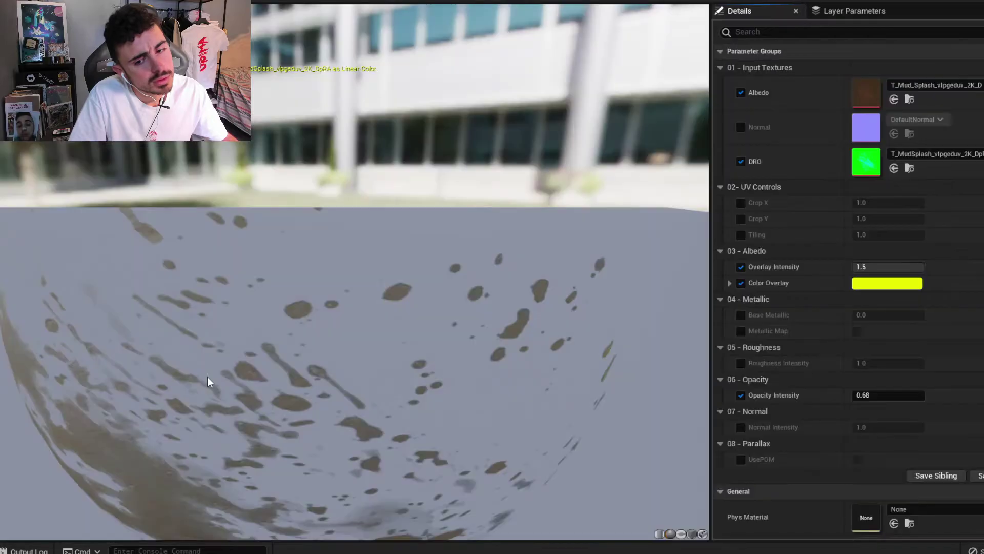
pyautogui.scroll(-3, 306, 441)
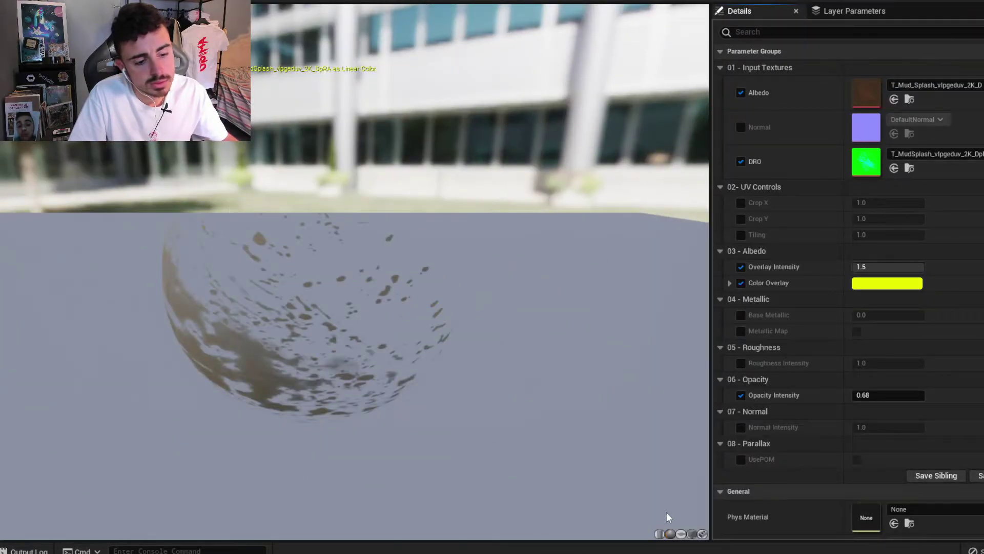
pyautogui.click(681, 534)
pyautogui.moveTo(379, 349); pyautogui.dragTo(372, 338)
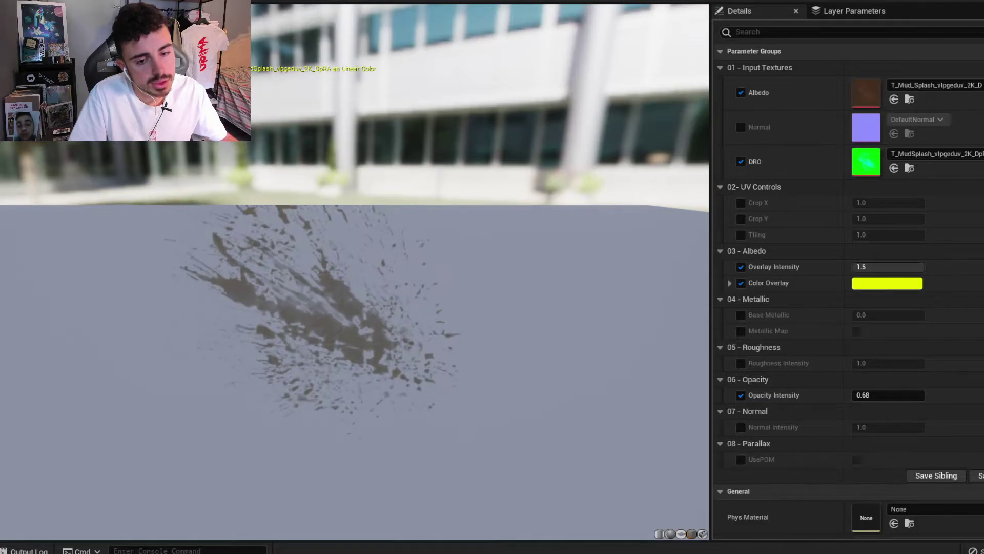
pyautogui.moveTo(257, 248); pyautogui.dragTo(257, 249, button='right')
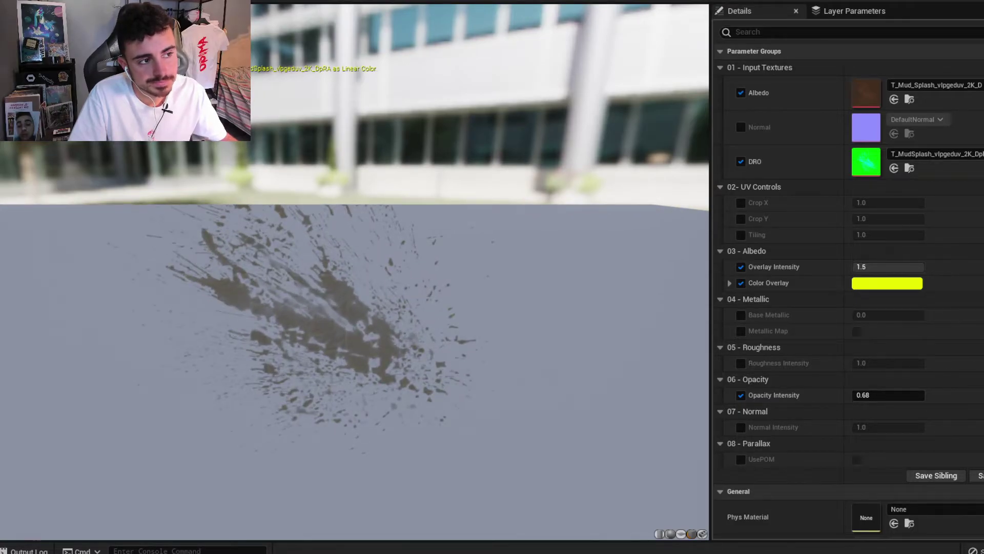
pyautogui.hotkey('ctrl', 'w')
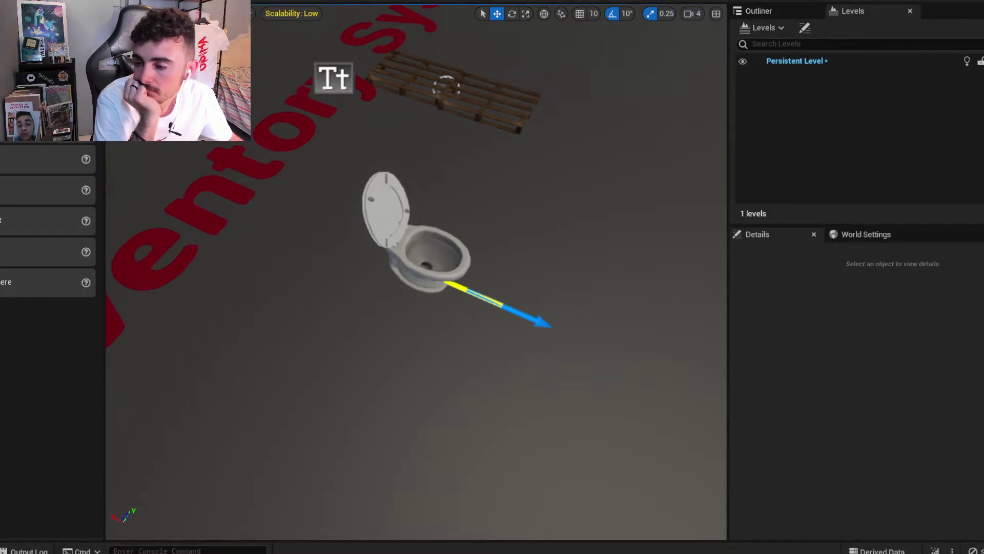
# Browse to the High_Velocity_Blood_Spatter_sfhuaivp folder and select its blood spatter material instance.
pyautogui.hotkey('ctrl', 'space')
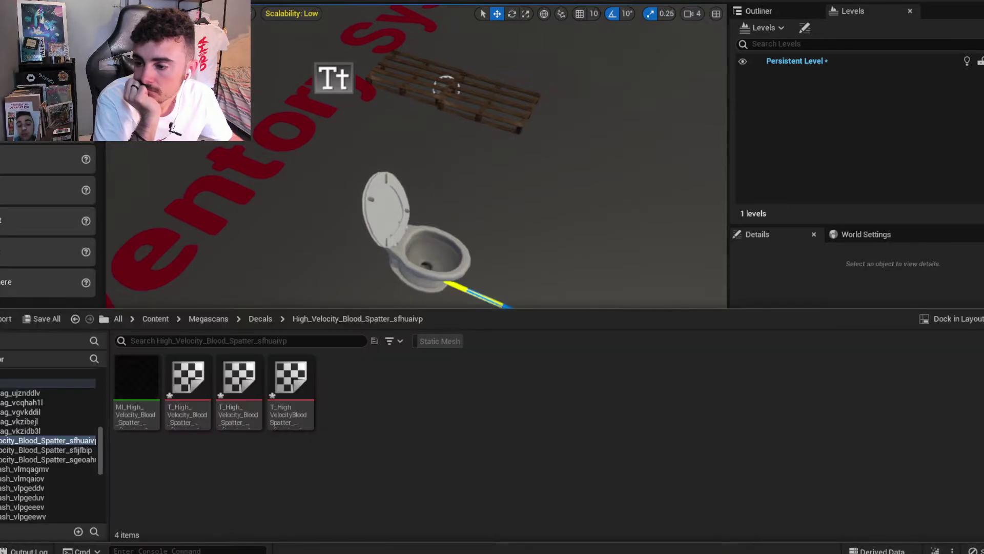
pyautogui.hotkey('ctrl', 'space')
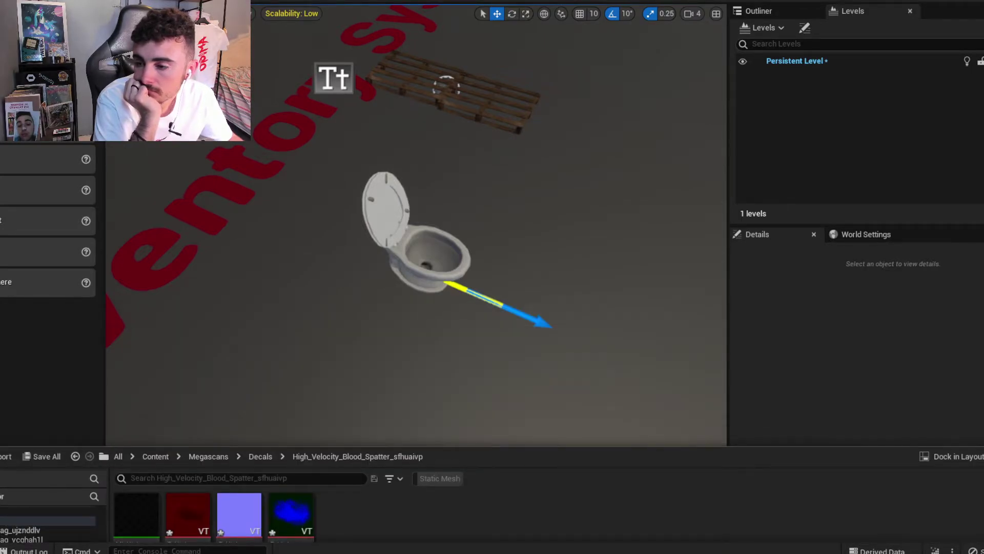
pyautogui.hotkey('ctrl', 'space')
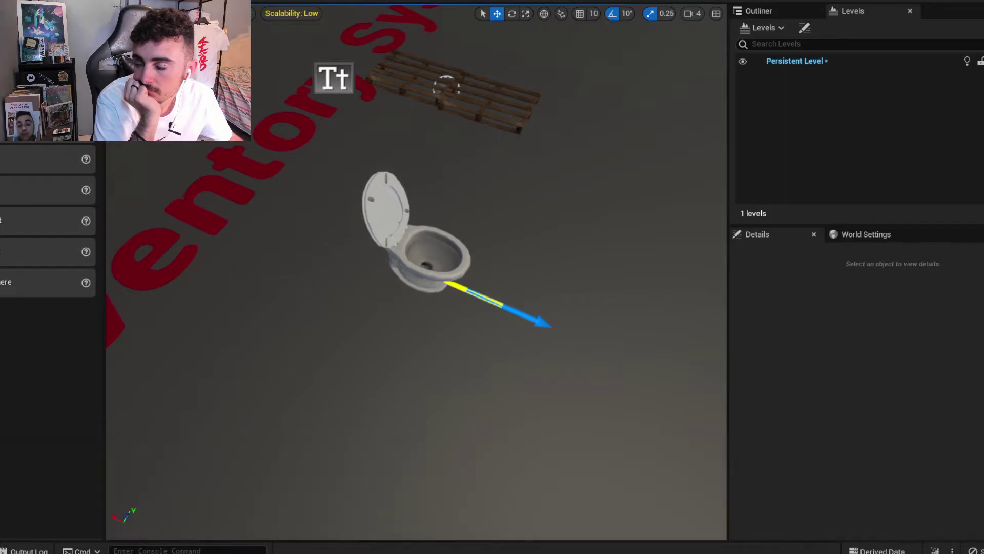
pyautogui.hotkey('ctrl', 'shift', 'f')
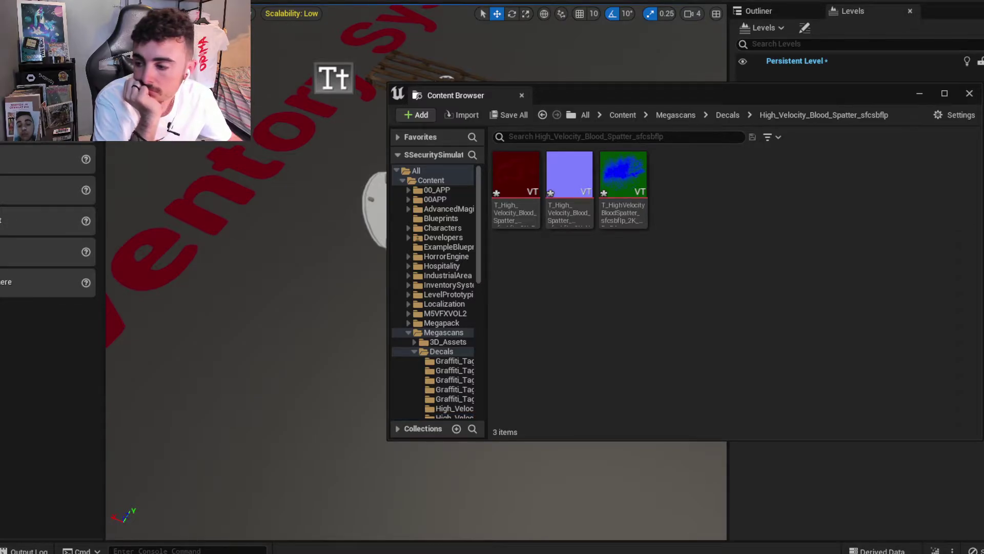
pyautogui.moveTo(586, 94); pyautogui.dragTo(352, 93)
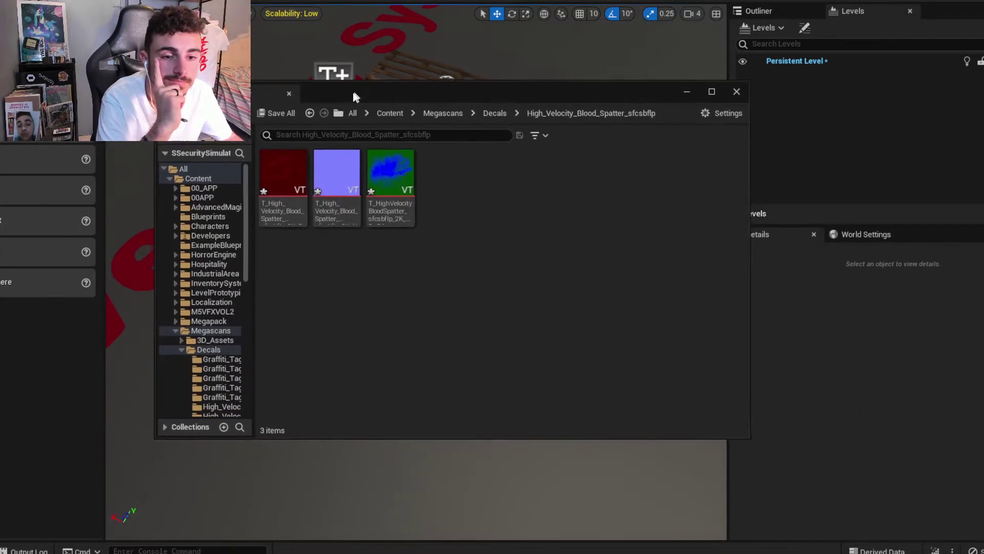
pyautogui.click(735, 92)
pyautogui.hotkey('ctrl', 'space')
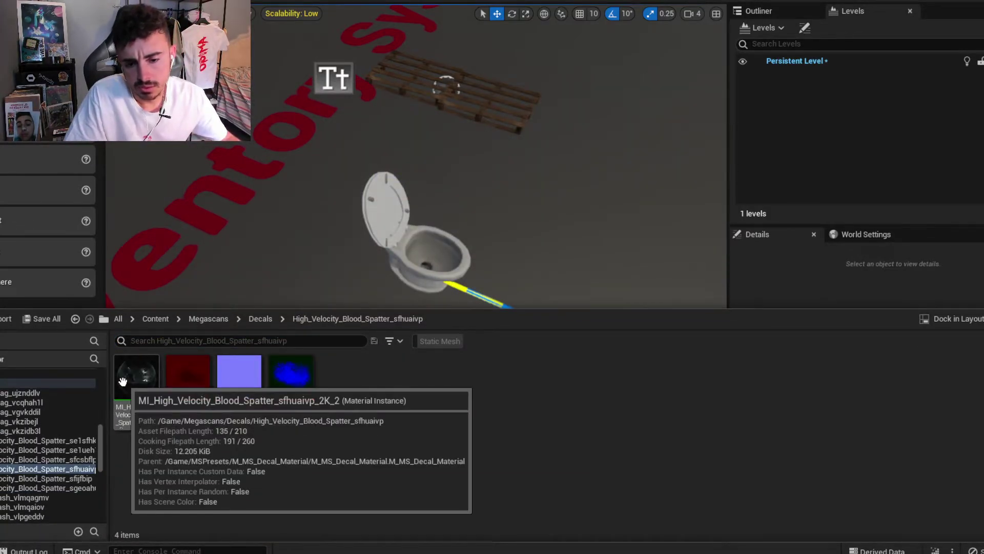
pyautogui.click(123, 381)
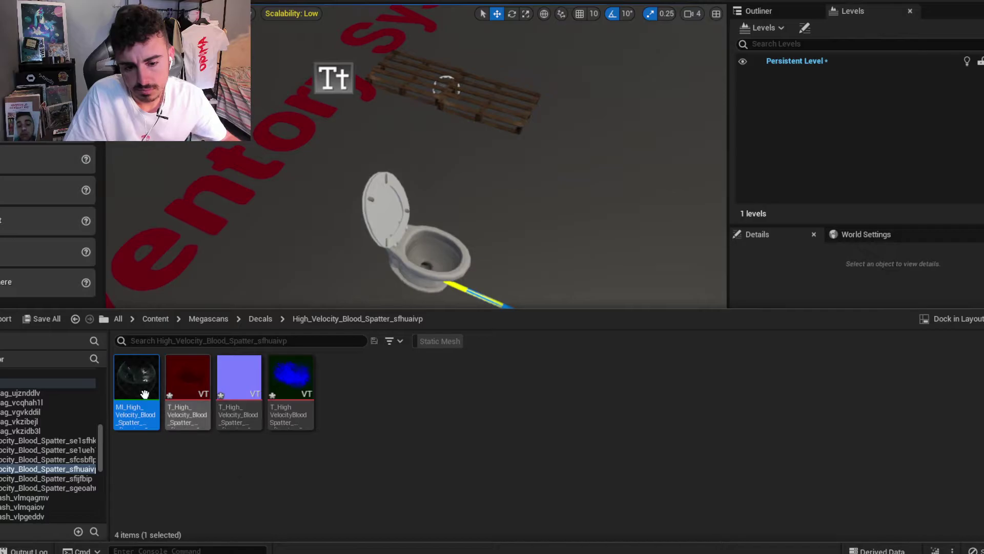
# Open the MI_High_Velocity blood spatter material instance and orbit the preview around both blood decals.
pyautogui.doubleClick(137, 384)
pyautogui.scroll(-3, 402, 322)
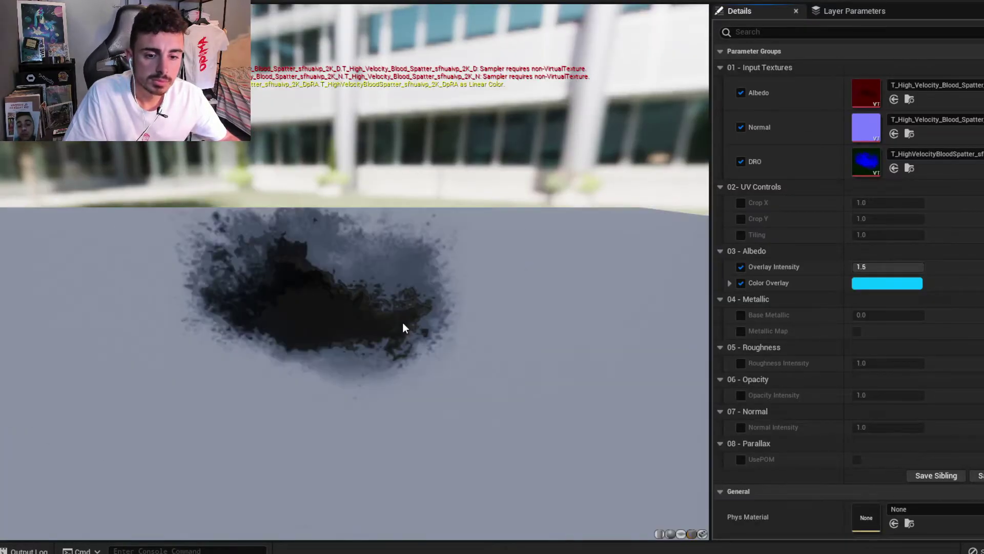
pyautogui.moveTo(483, 269)
pyautogui.mouseDown()
pyautogui.moveTo(451, 241)
pyautogui.moveTo(461, 266)
pyautogui.moveTo(441, 246)
pyautogui.mouseUp()
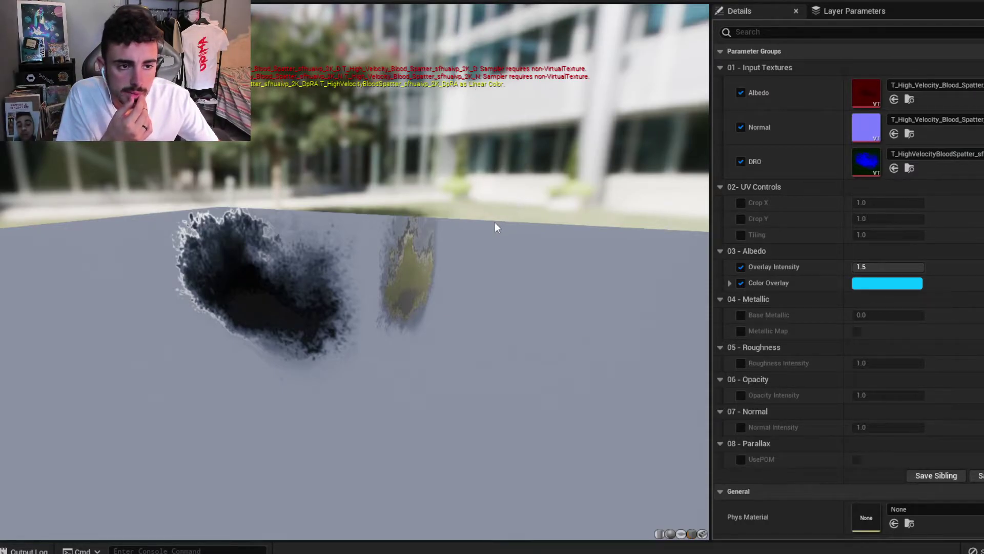
pyautogui.moveTo(495, 227); pyautogui.dragTo(506, 226)
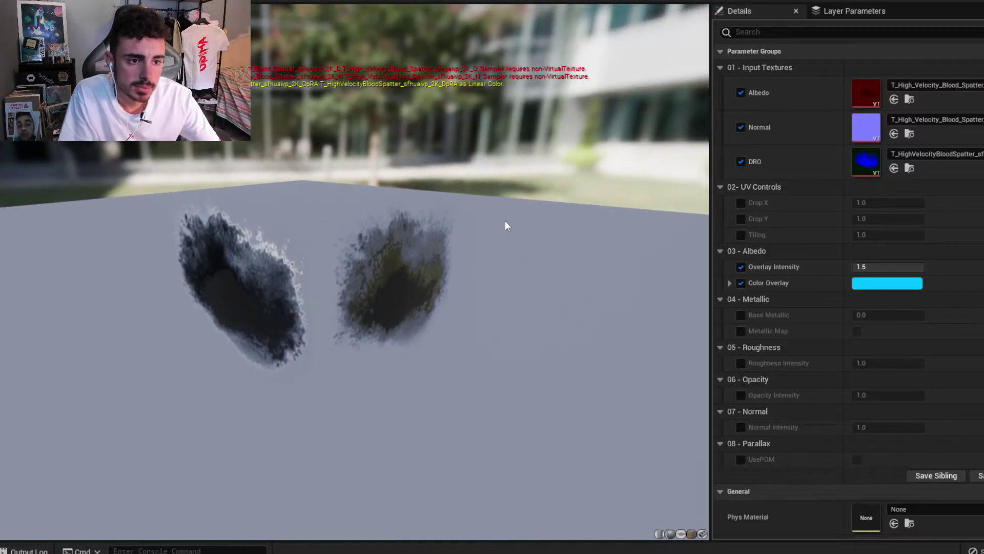
pyautogui.hotkey('ctrl', 'space')
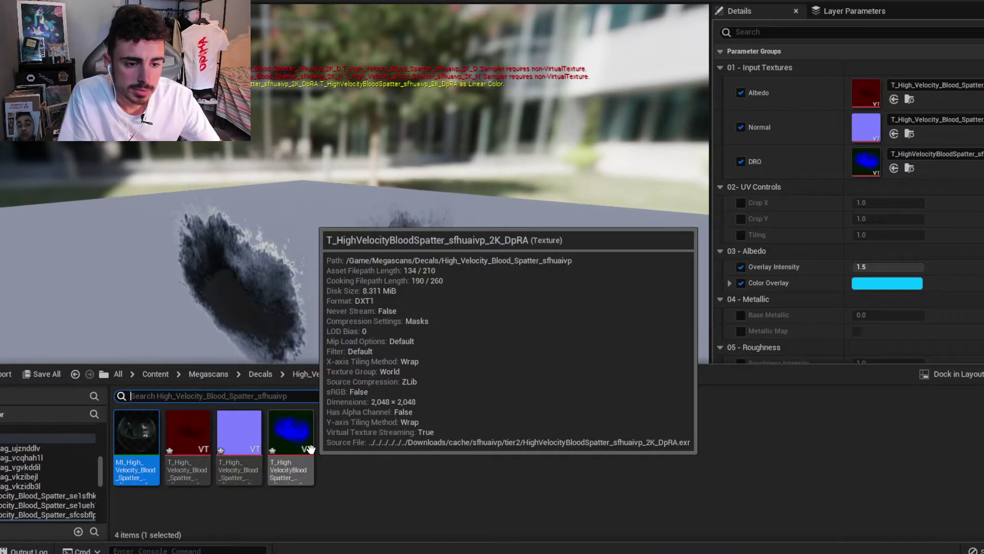
# Save all modified assets, scroll through the virtual texture settings, and return to the level.
pyautogui.click(26, 374)
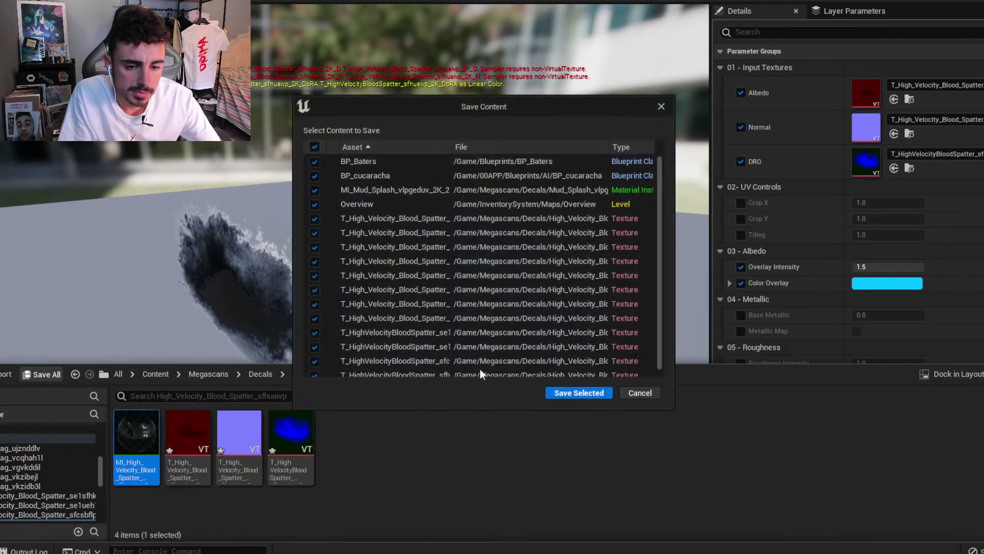
pyautogui.click(576, 395)
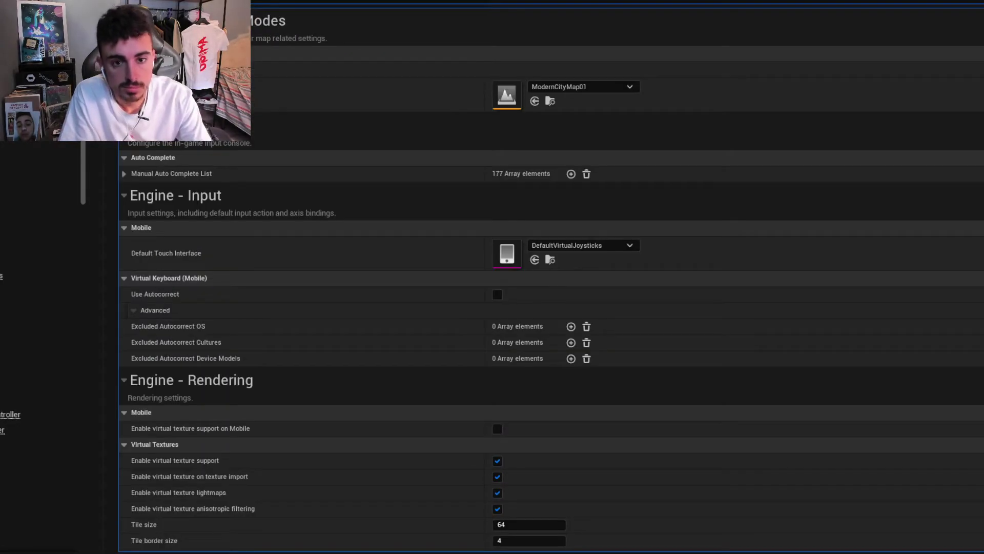
pyautogui.scroll(-3, 551, 333)
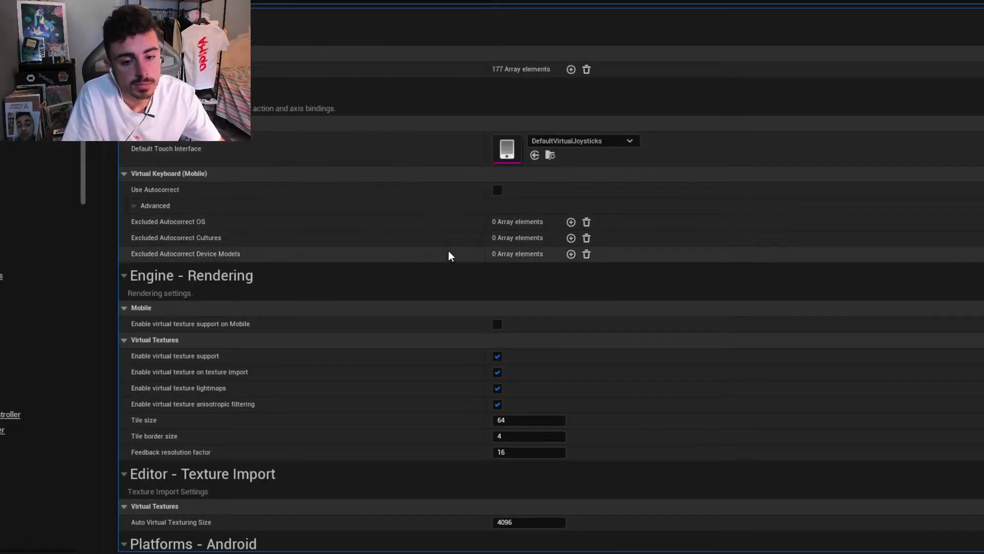
pyautogui.scroll(-2, 342, 299)
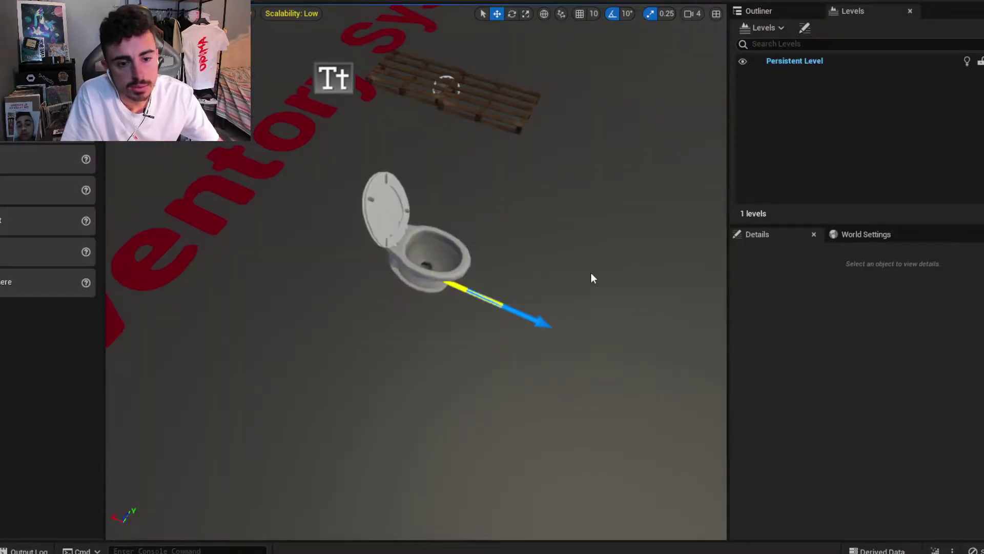
pyautogui.hotkey('ctrl', 'space')
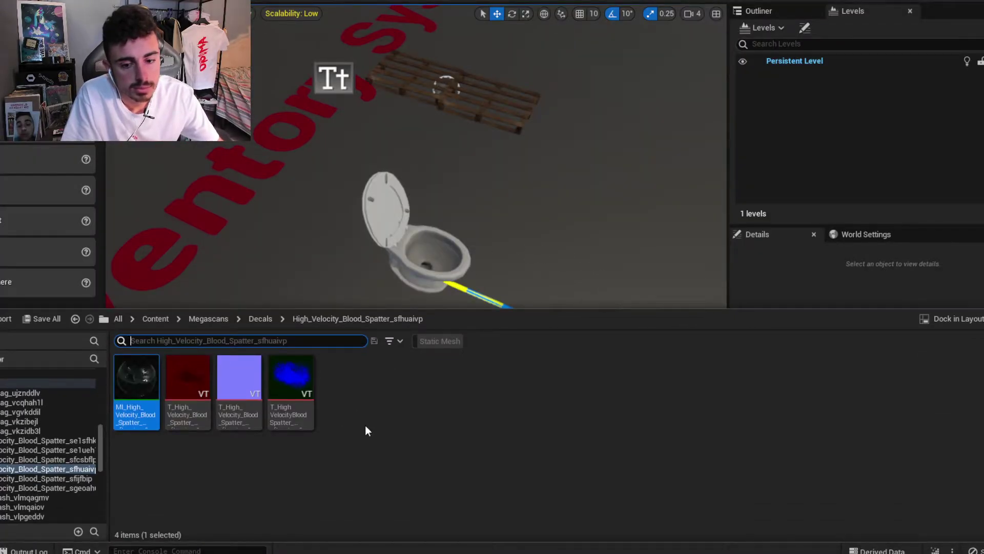
# Deselect the blood spatter material instance in the Content Drawer.
pyautogui.click(366, 426)
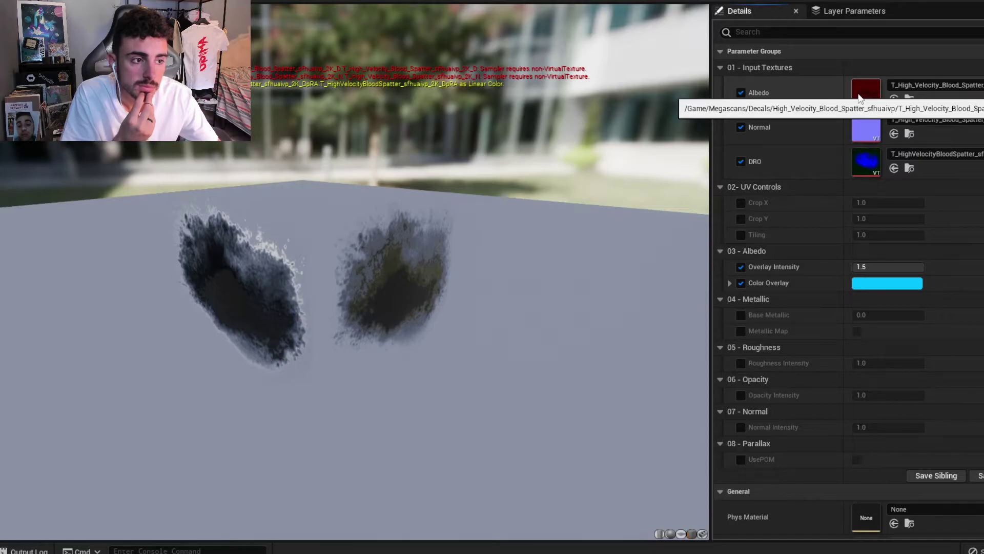
# Open the red Albedo texture and keep its Mip Gen Settings at Sharpen7.
pyautogui.doubleClick(884, 133)
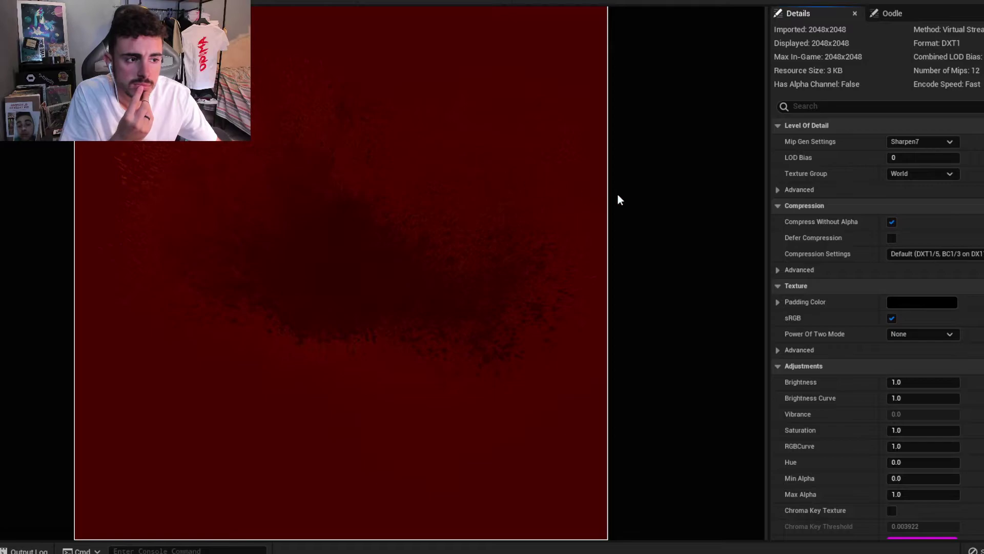
pyautogui.scroll(-4, 571, 222)
pyautogui.scroll(2, 570, 218)
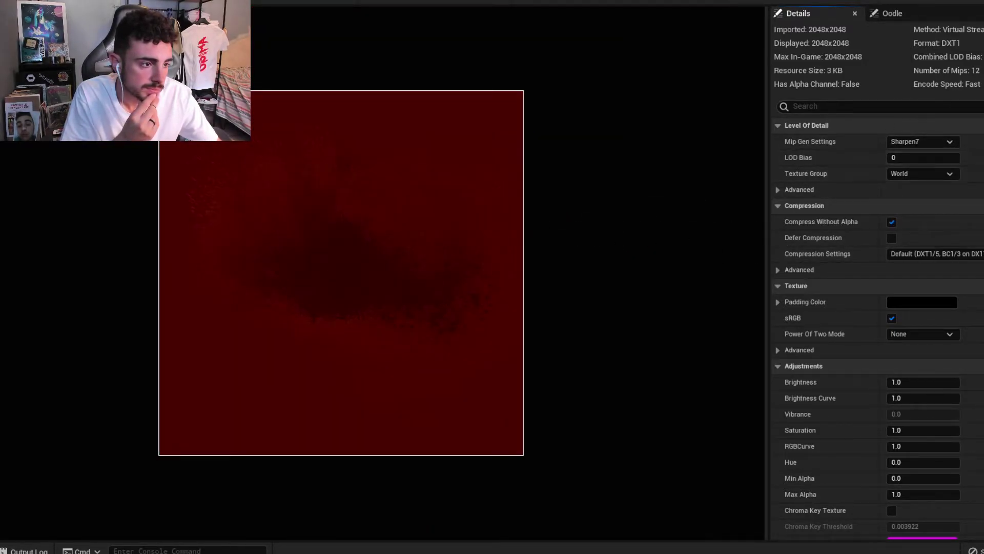
pyautogui.scroll(-5, 877, 328)
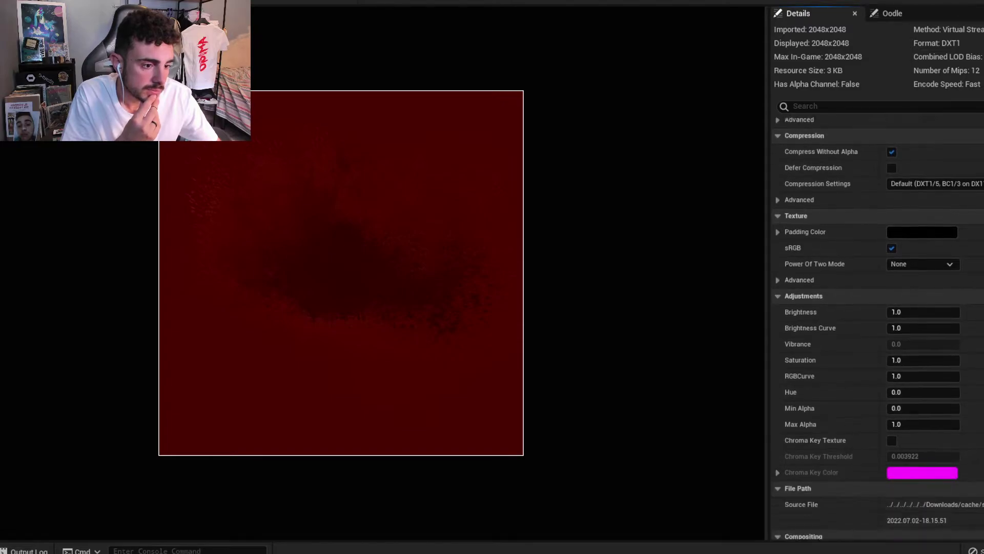
pyautogui.scroll(5, 877, 328)
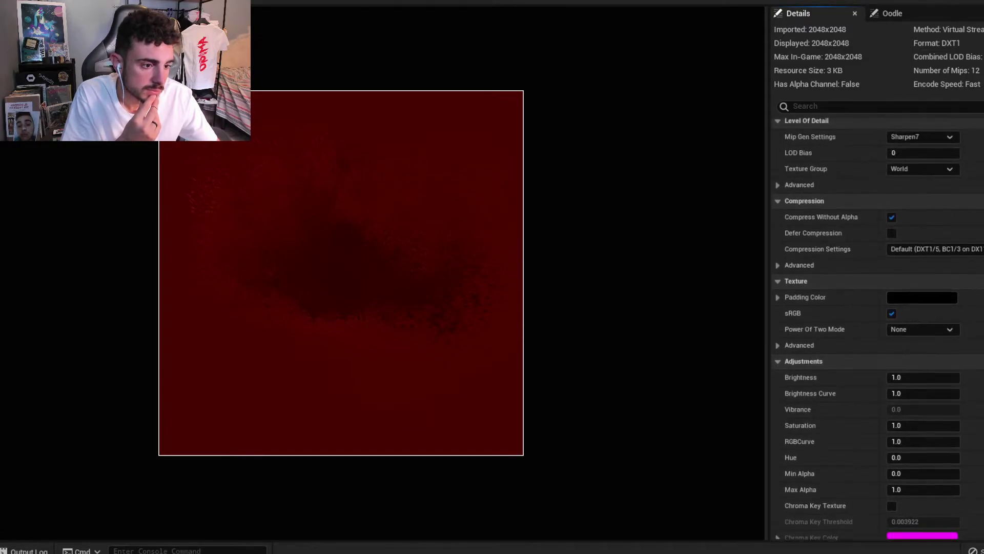
pyautogui.click(777, 269)
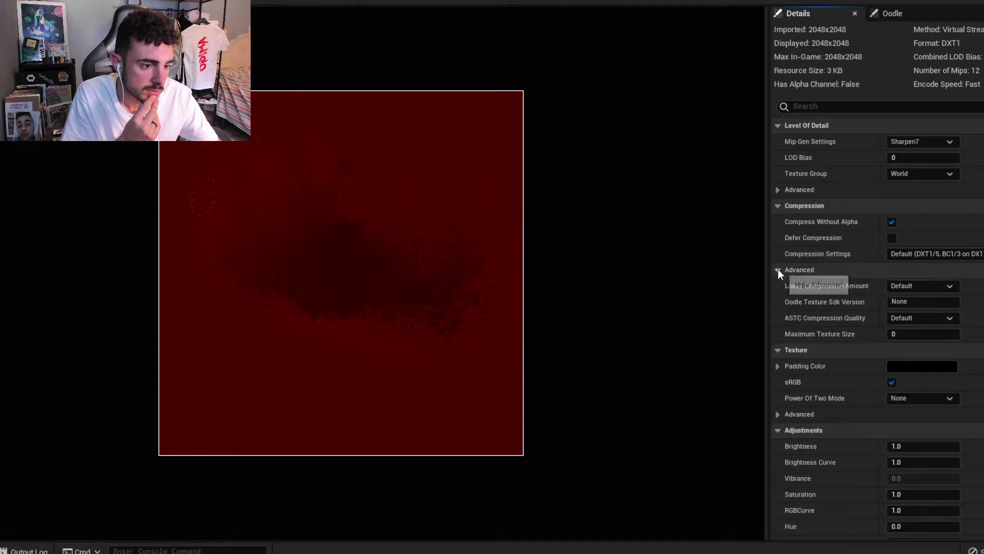
pyautogui.click(777, 268)
pyautogui.click(923, 142)
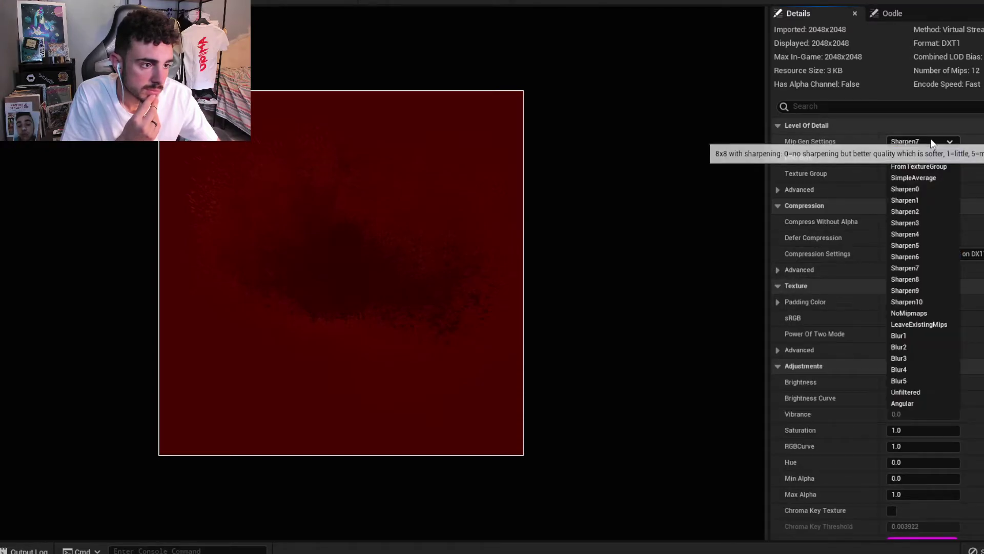
pyautogui.click(930, 142)
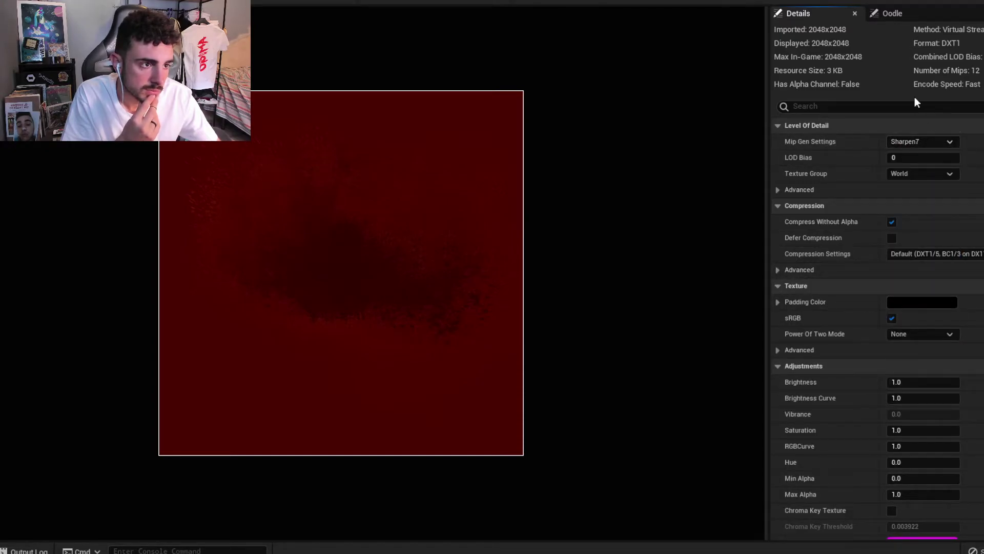
# Check the Oodle encoding settings, return to Details, and save the albedo texture.
pyautogui.click(899, 14)
pyautogui.click(789, 17)
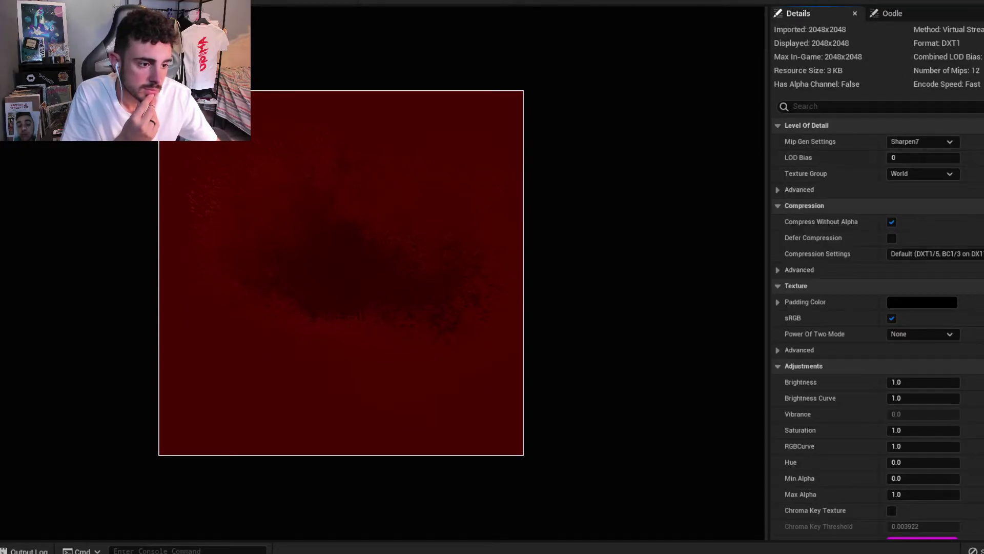
pyautogui.scroll(-5, 876, 328)
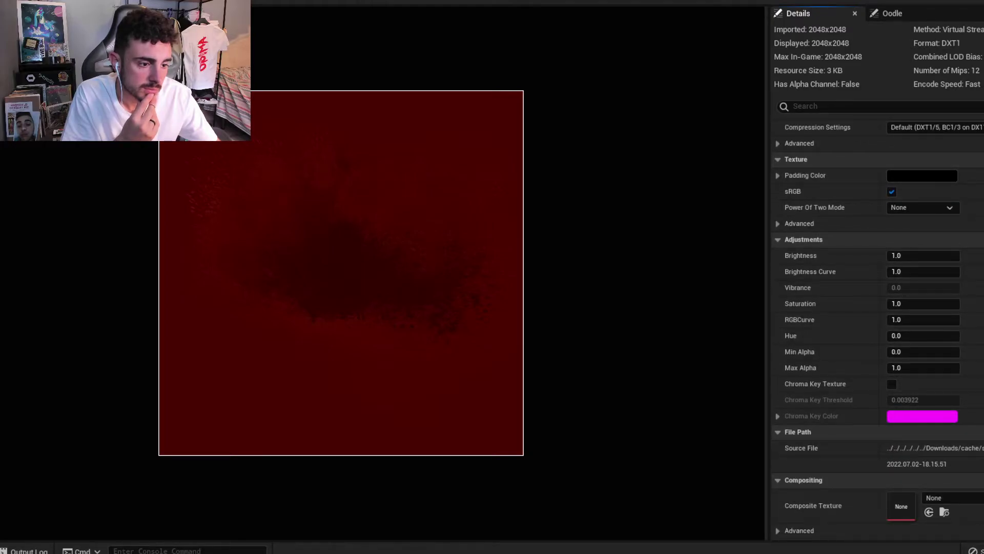
pyautogui.scroll(5, 877, 328)
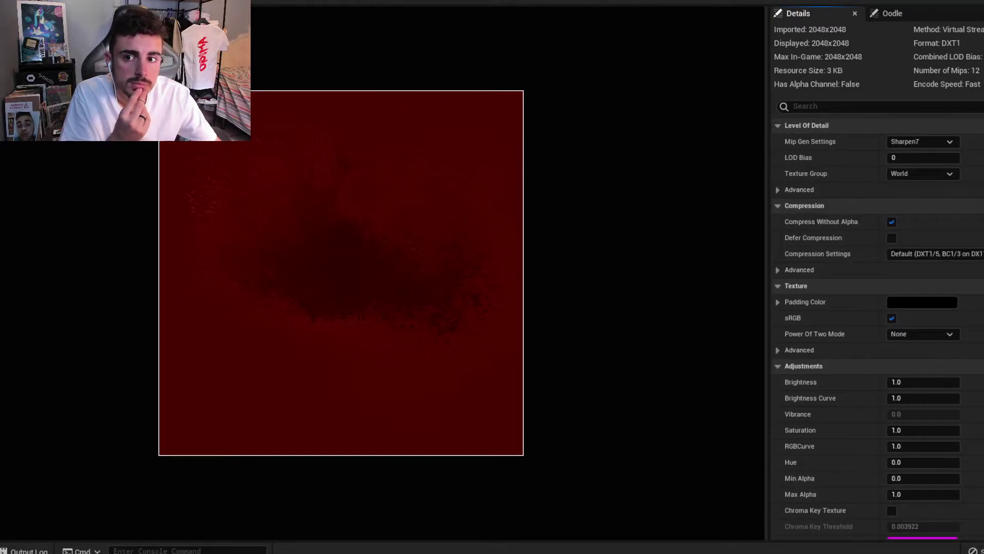
pyautogui.hotkey('ctrl', 's')
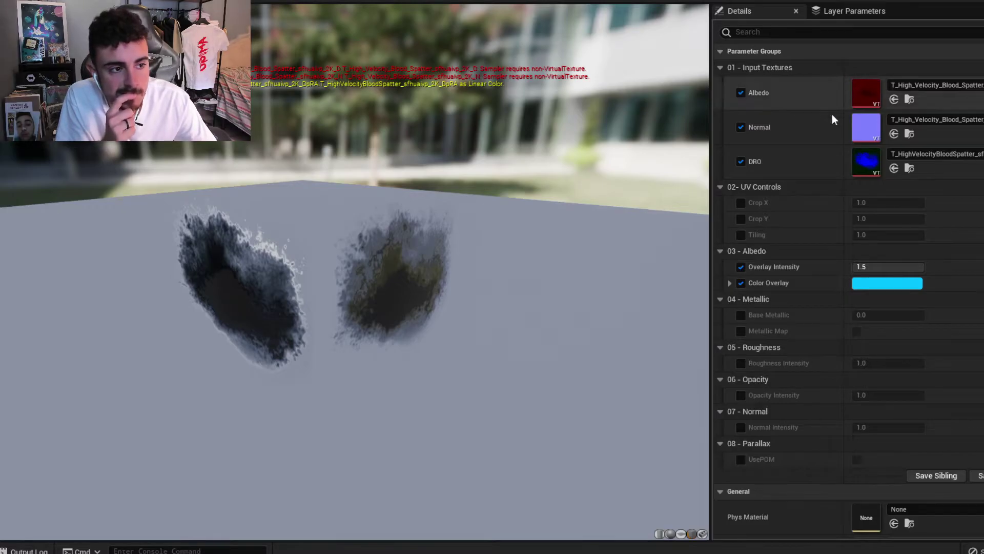
# Compare Albedo and Normal toggles, leaving Albedo on and Normal off, then browse to the Albedo texture.
pyautogui.click(738, 93)
pyautogui.click(740, 126)
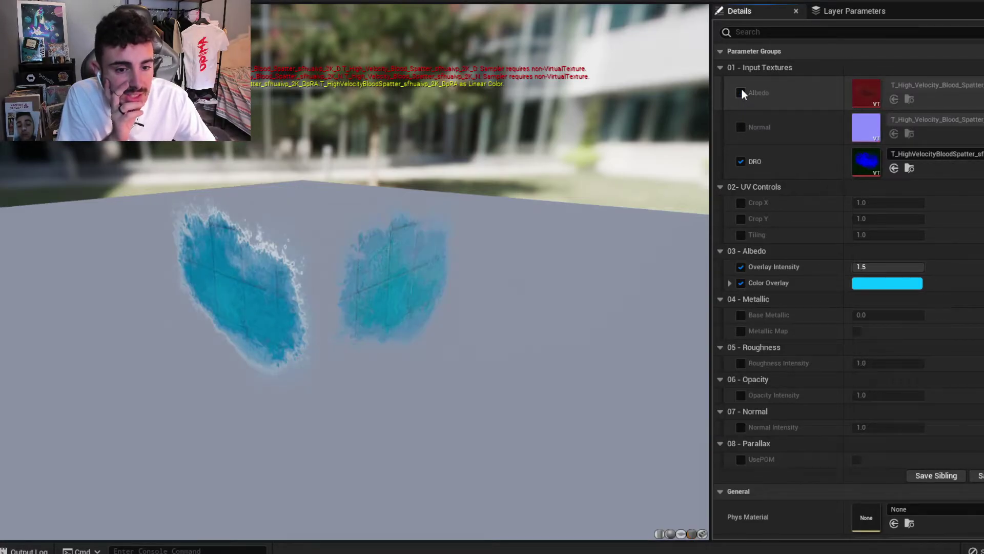
pyautogui.click(741, 93)
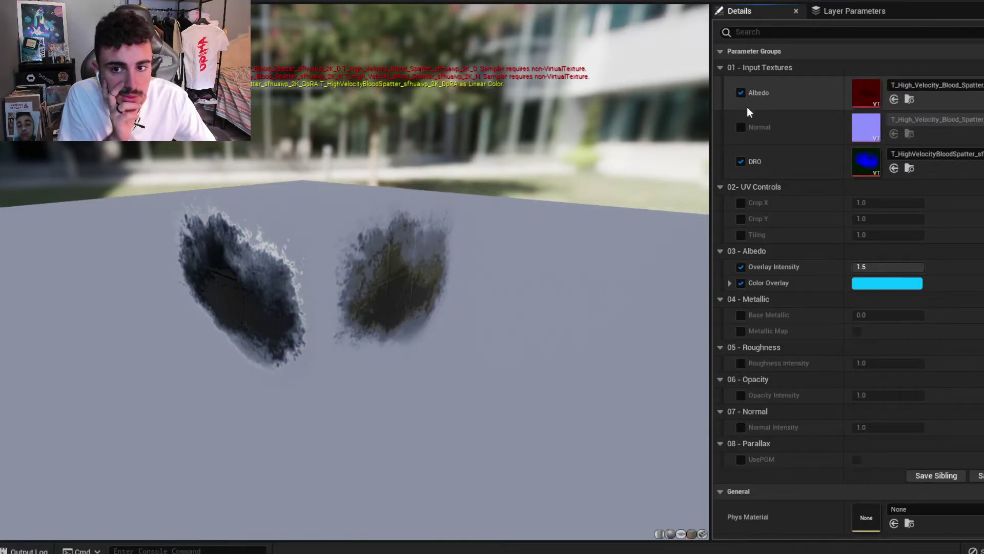
pyautogui.click(740, 127)
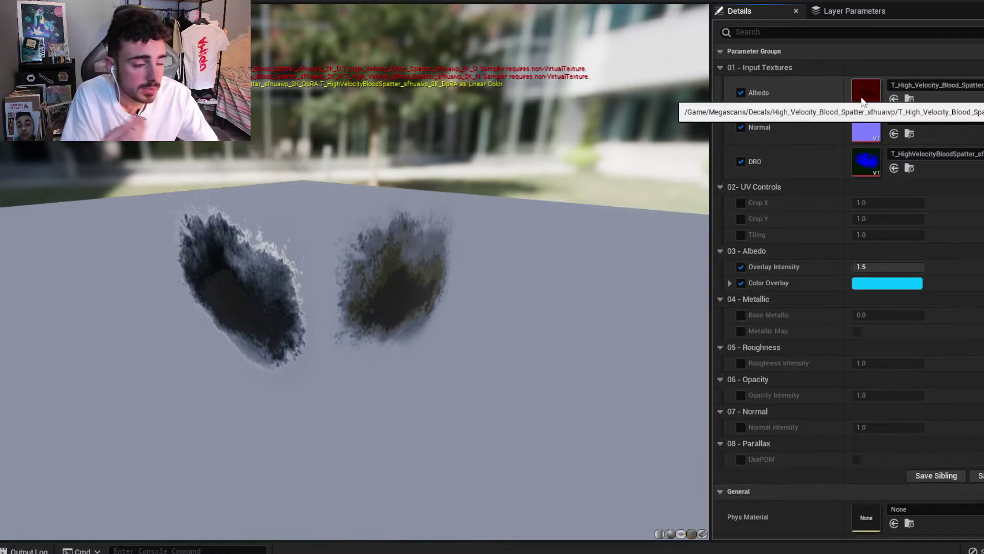
pyautogui.click(740, 127)
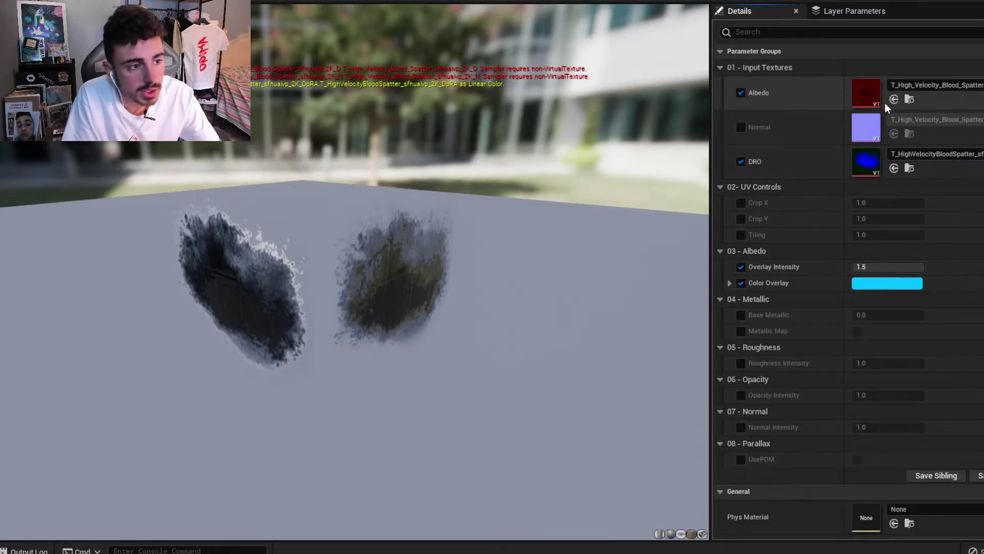
pyautogui.click(910, 99)
# Edit the red Albedo texture, turning off Virtual Texture Streaming via a 'virt' filter, and save it.
pyautogui.rightClick(182, 441)
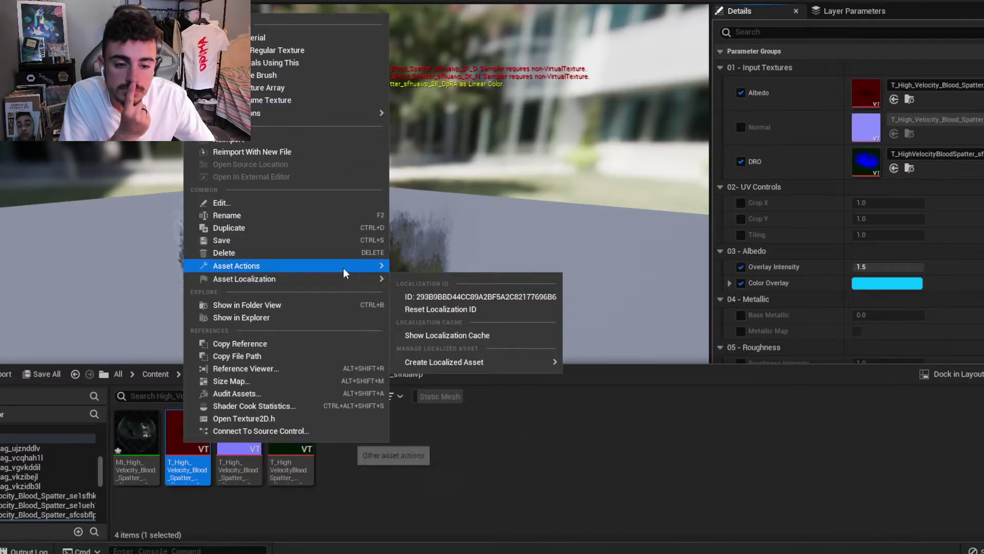
pyautogui.moveTo(343, 267)
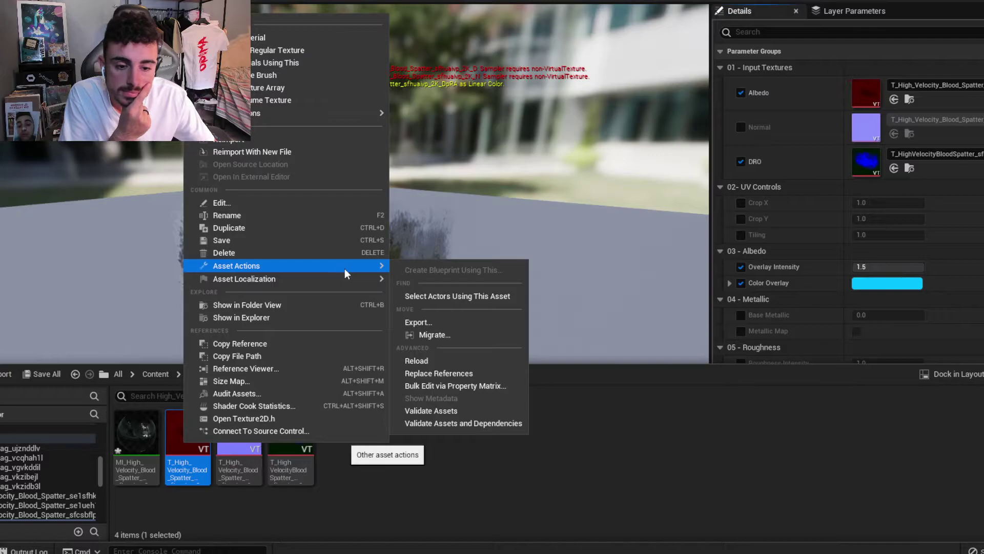
pyautogui.moveTo(351, 284)
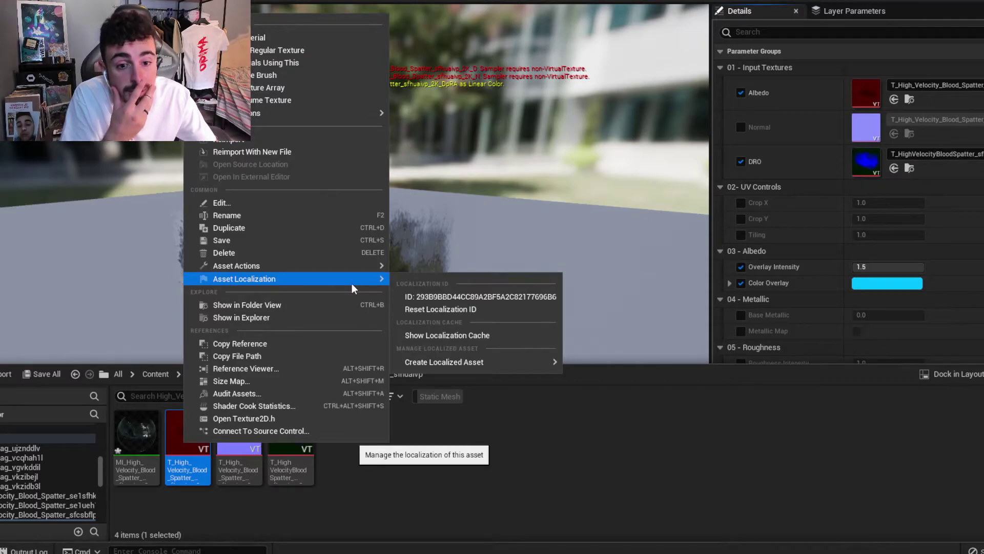
pyautogui.click(222, 202)
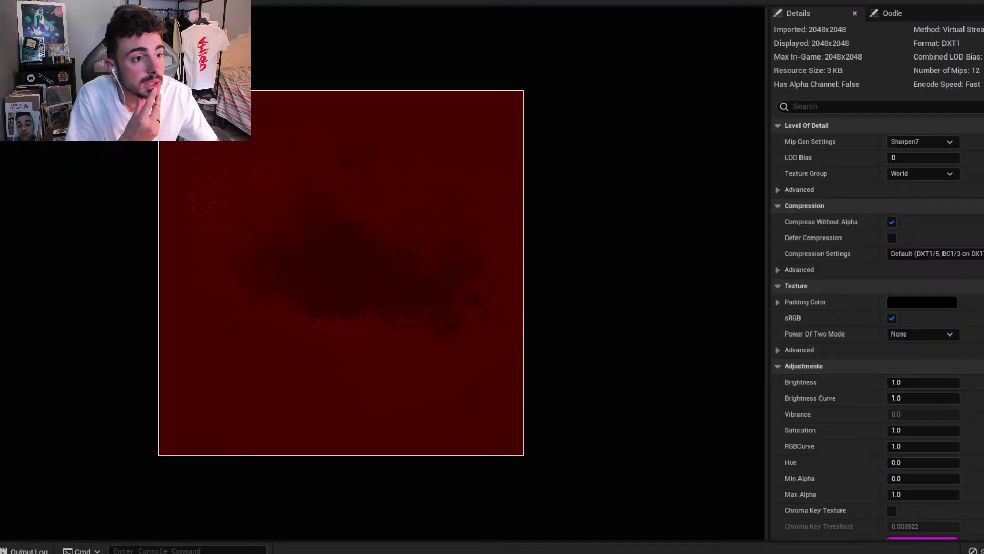
pyautogui.click(841, 107)
pyautogui.write('virt')
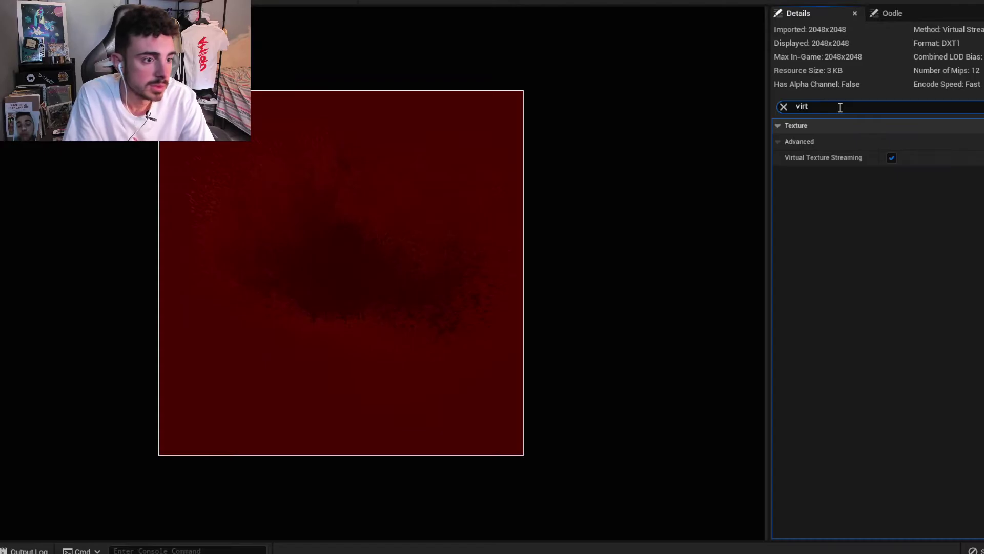
pyautogui.click(892, 158)
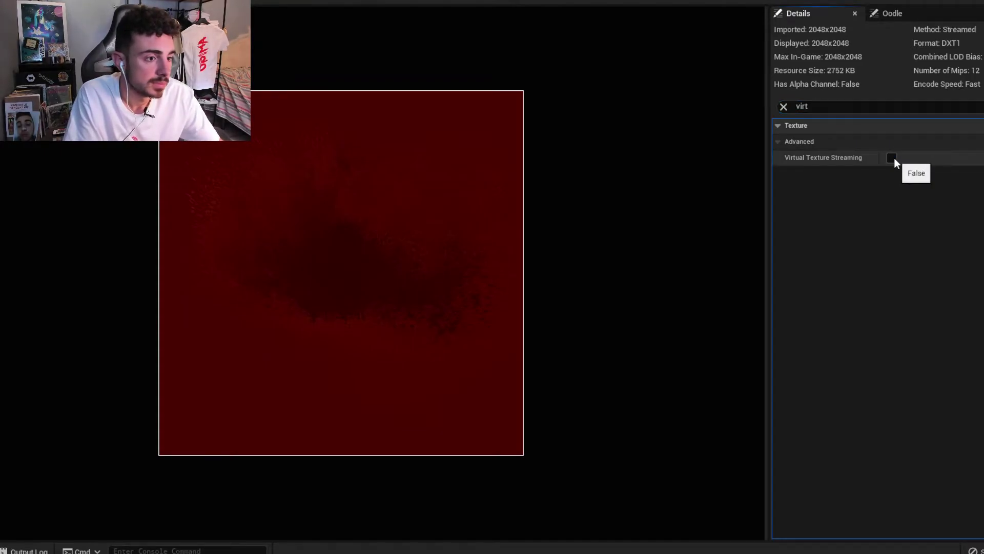
pyautogui.click(461, 22)
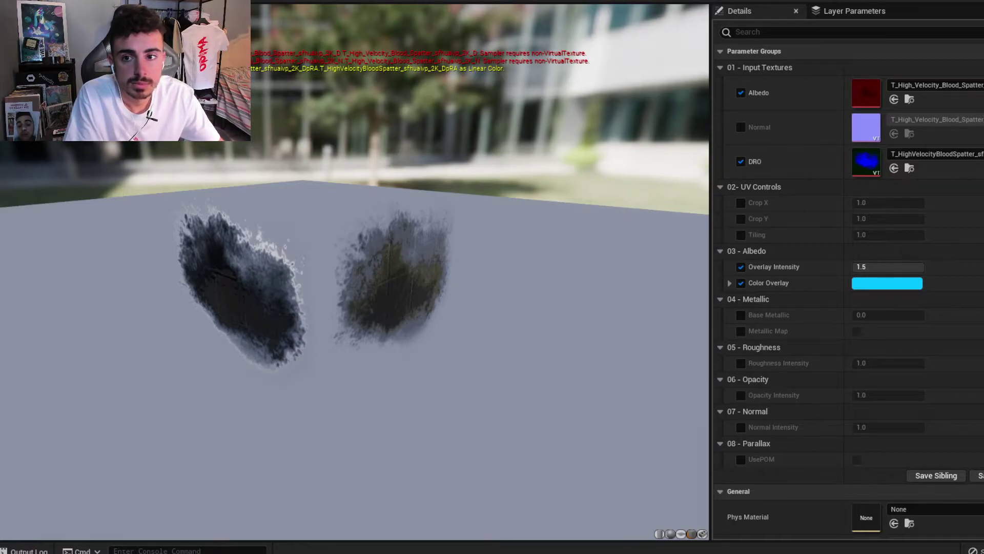
pyautogui.hotkey('ctrl', 's')
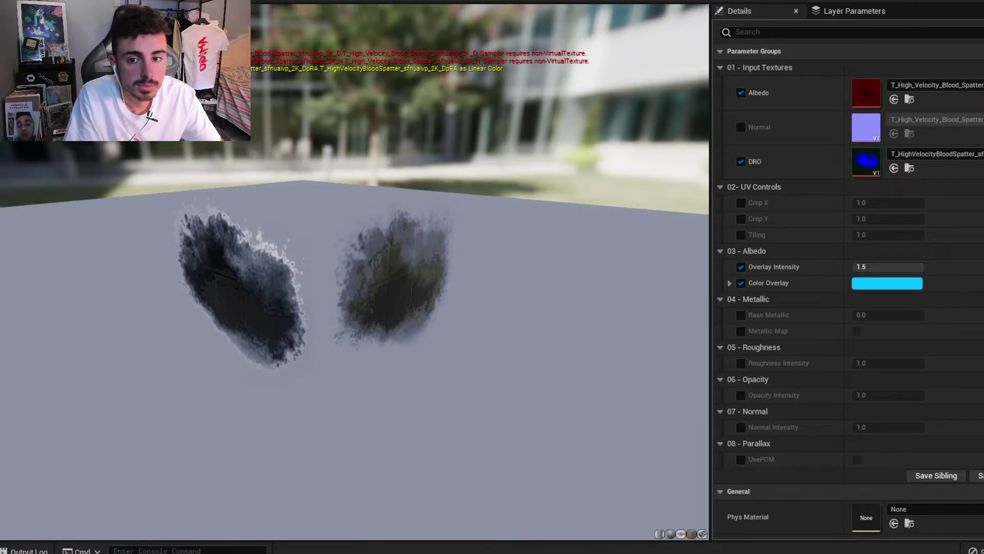
# Toggle Albedo off and back on, and enable the Normal texture parameter.
pyautogui.click(741, 92)
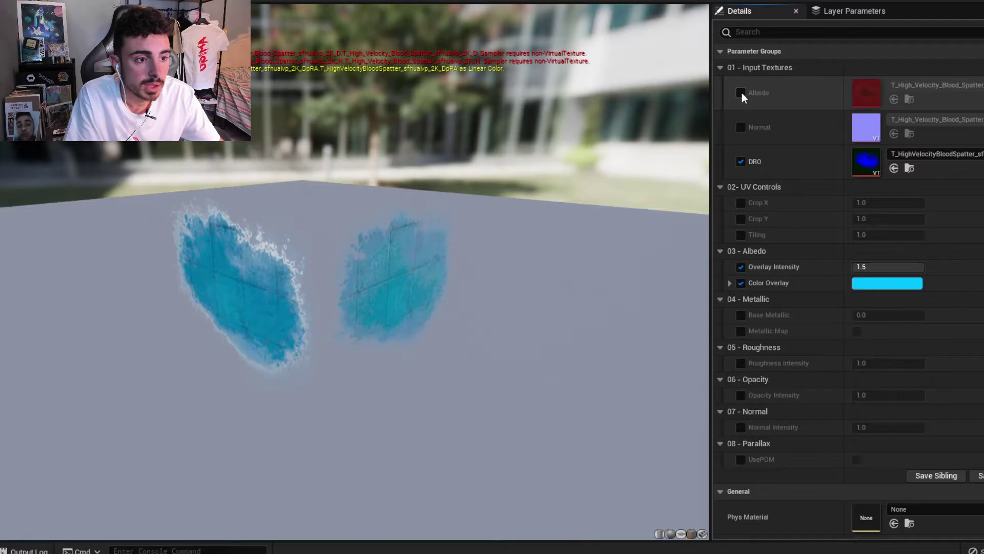
pyautogui.click(741, 93)
pyautogui.click(740, 127)
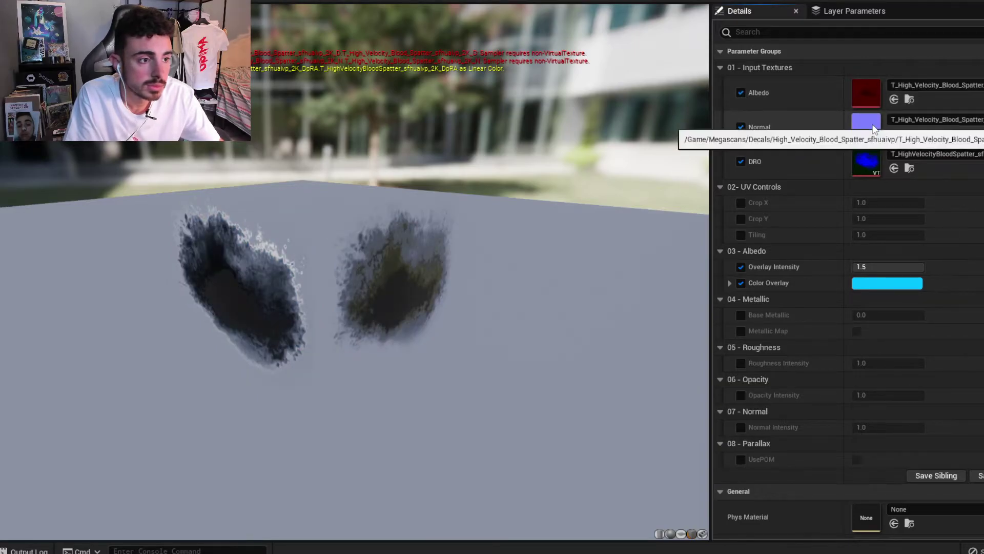
# Turn off Virtual Texture Streaming on the normal map, save it, then save the material instance.
pyautogui.doubleClick(873, 124)
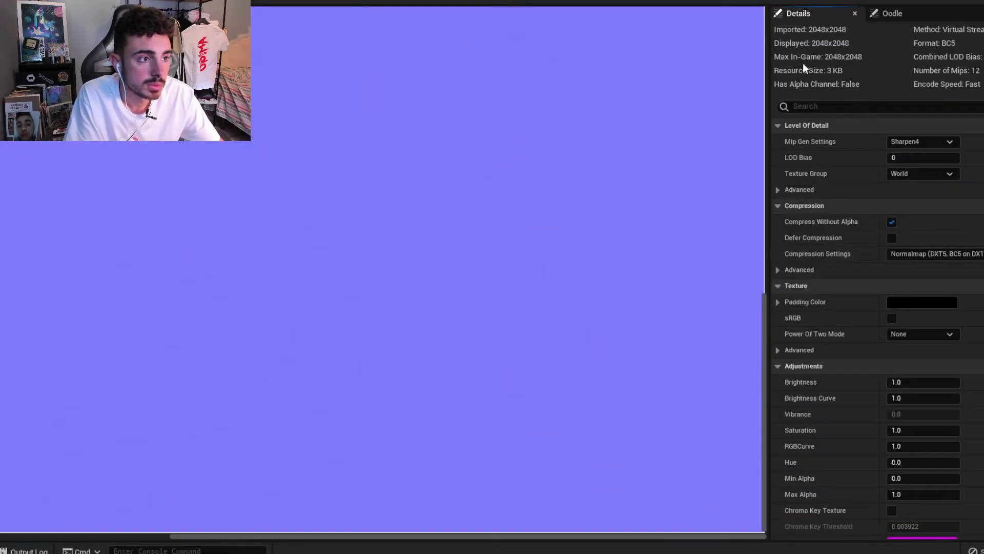
pyautogui.write('virt')
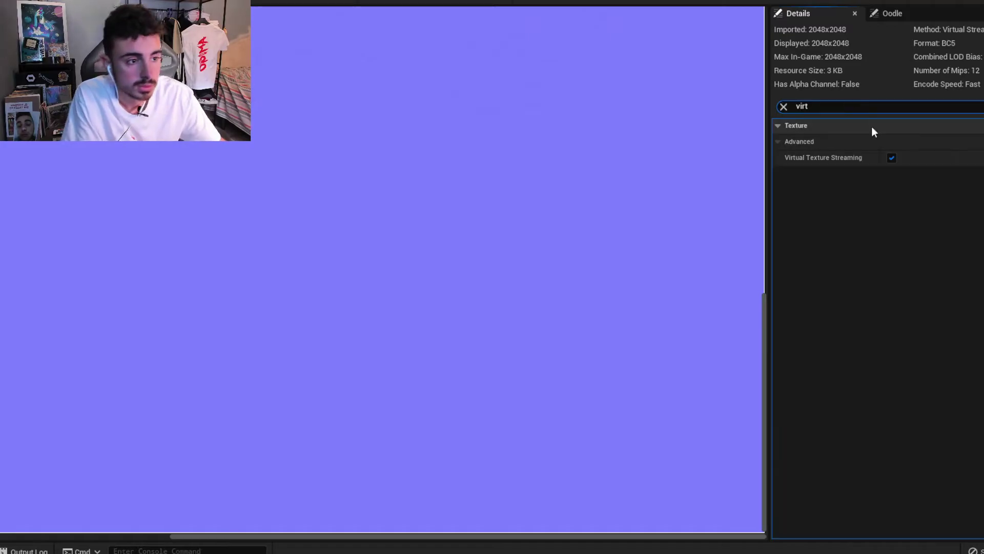
pyautogui.click(892, 158)
pyautogui.hotkey('ctrl', 's')
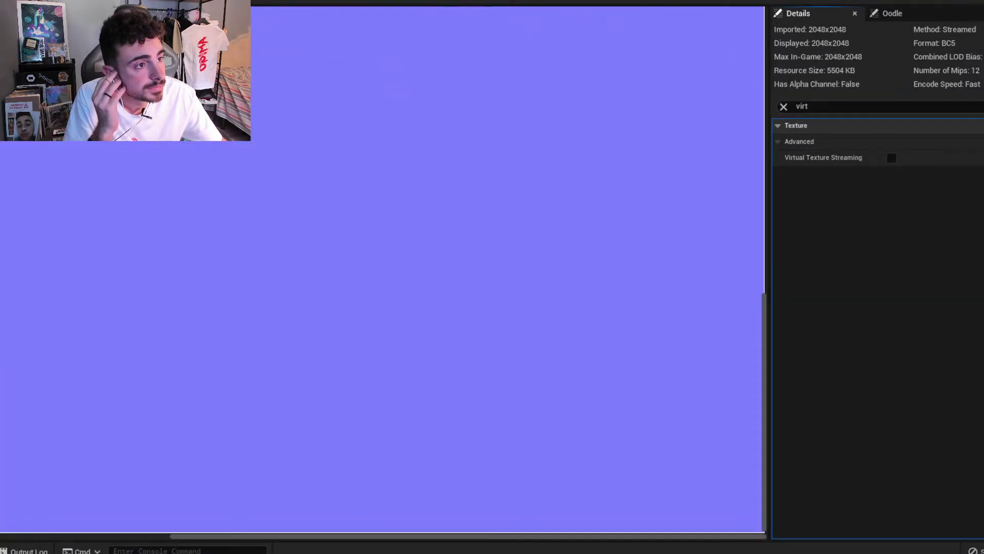
pyautogui.click(931, 3)
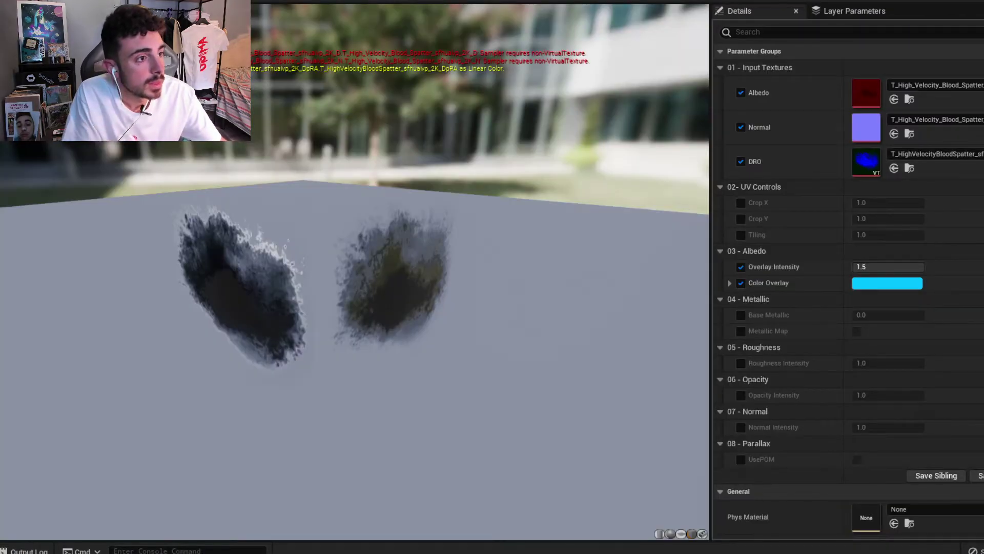
pyautogui.hotkey('ctrl', 's')
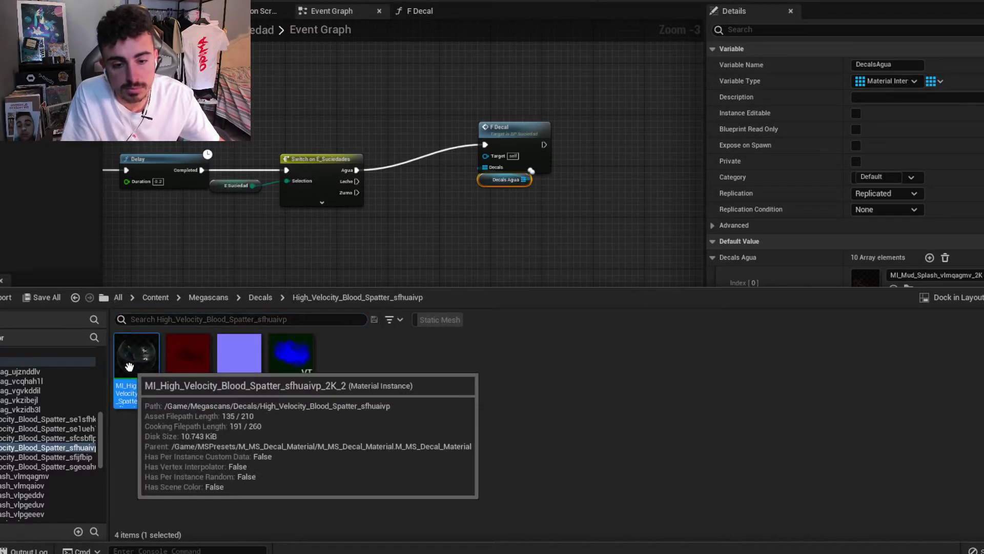
# Reopen MI_High_Velocity_Blood_Spatter and orbit the preview around the dark floor decal.
pyautogui.doubleClick(136, 359)
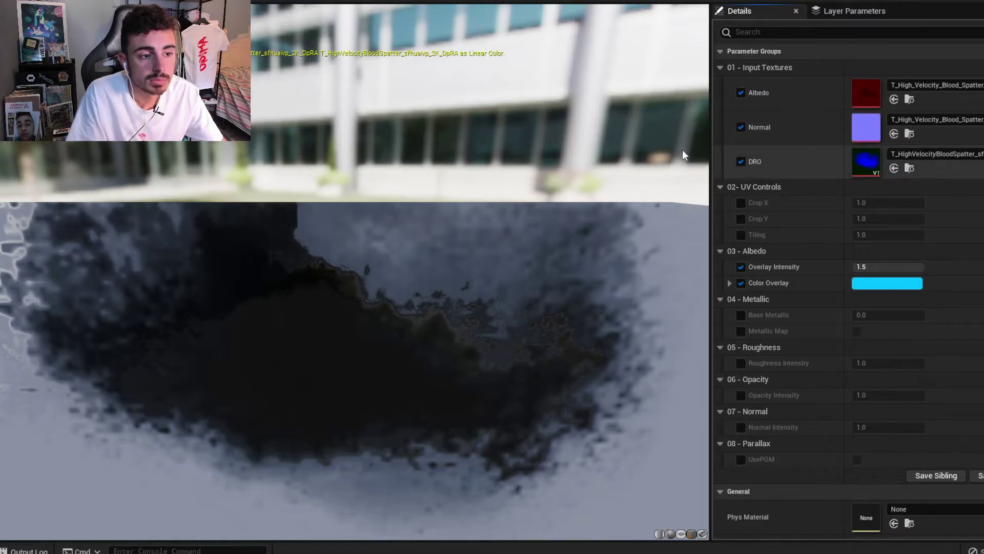
pyautogui.scroll(-3, 435, 238)
pyautogui.moveTo(435, 238); pyautogui.dragTo(405, 225)
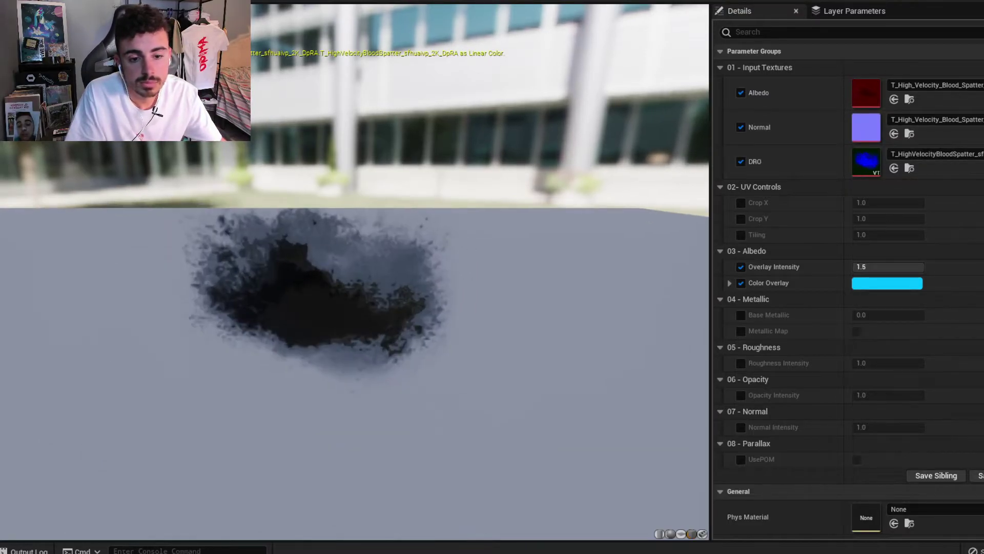
pyautogui.moveTo(354, 308); pyautogui.dragTo(390, 297)
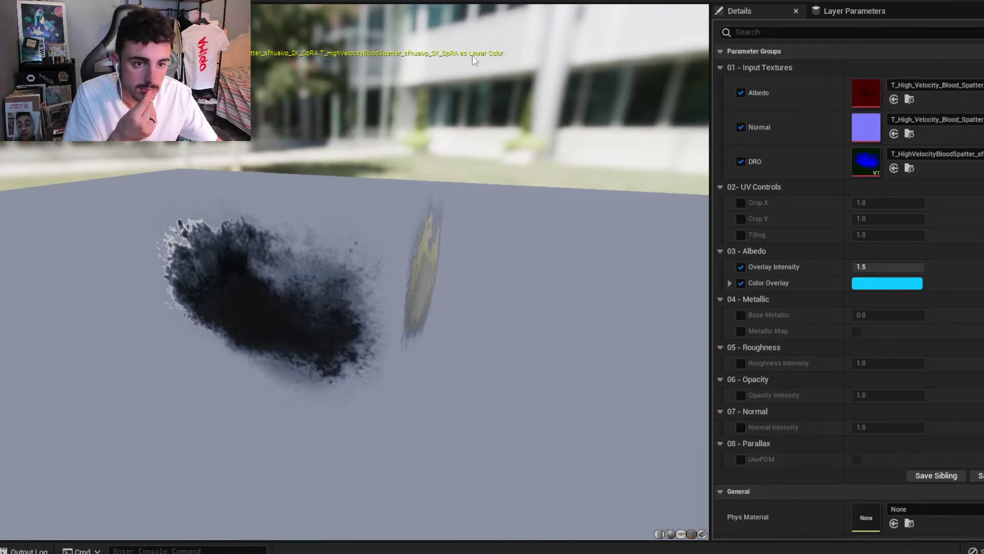
# Open the DRO texture and review its mip generation and property settings.
pyautogui.doubleClick(862, 157)
pyautogui.click(939, 142)
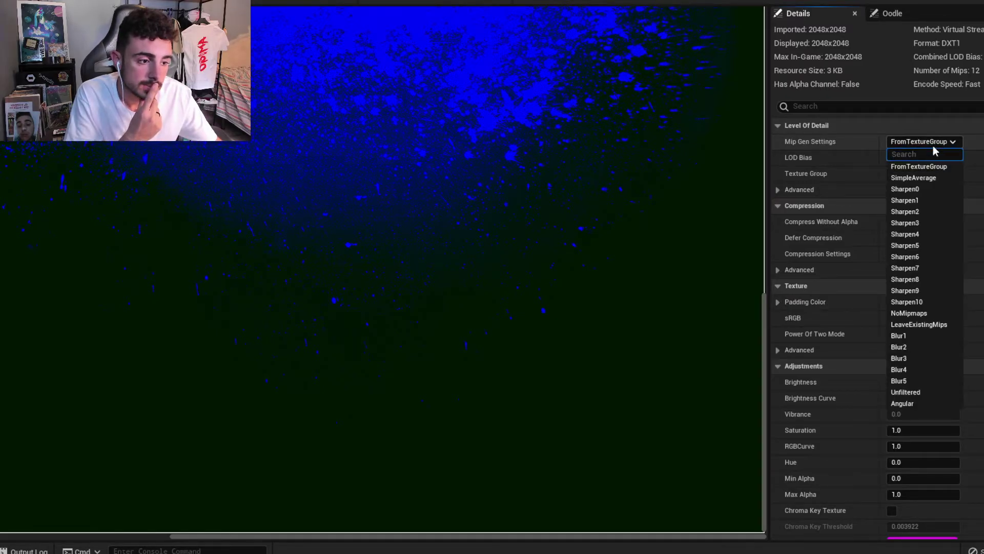
pyautogui.scroll(-2, 435, 260)
pyautogui.scroll(-1, 441, 259)
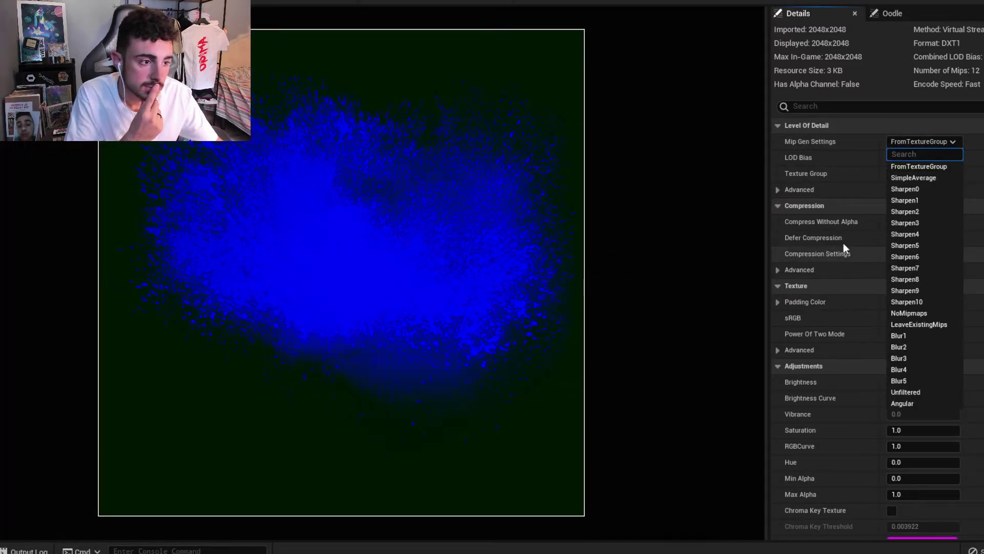
pyautogui.click(877, 106)
pyautogui.write('line')
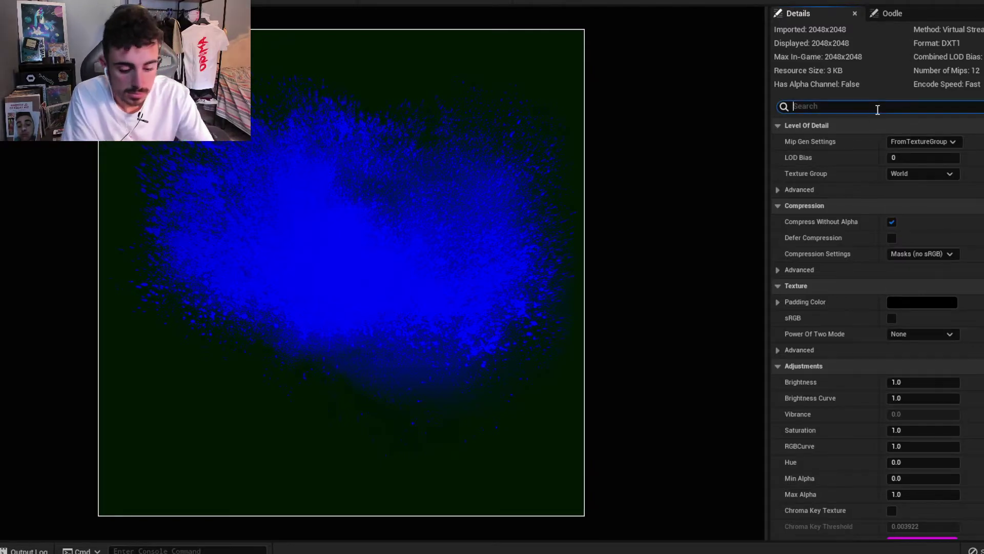
pyautogui.press('BackSpace')
pyautogui.press('BackSpace')
pyautogui.press('BackSpace')
pyautogui.write('til')
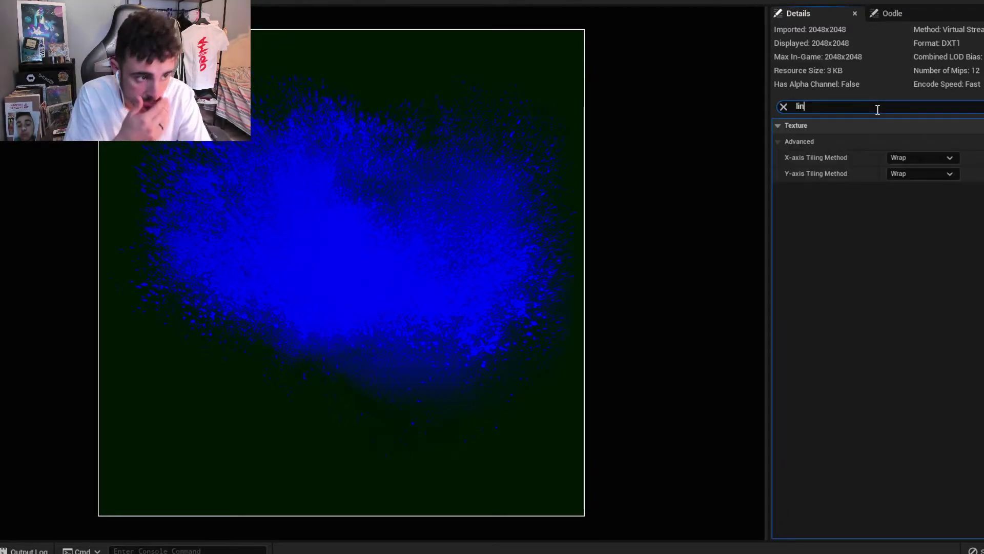
pyautogui.press('BackSpace')
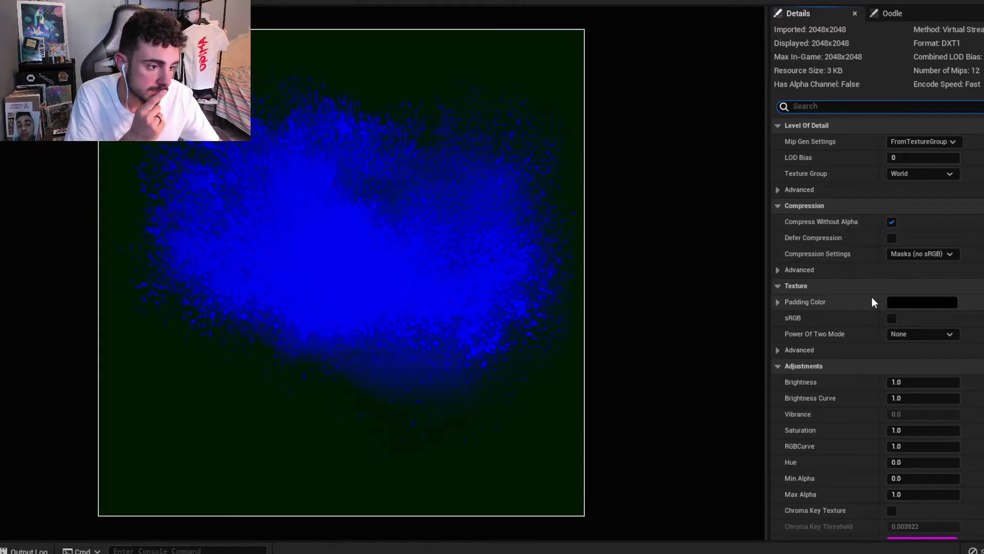
pyautogui.click(887, 313)
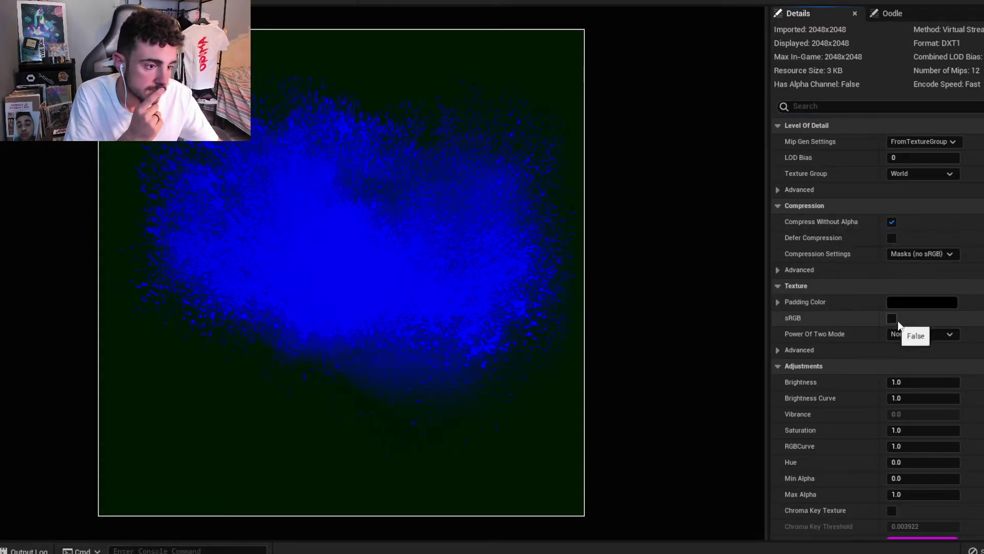
pyautogui.scroll(-3, 971, 323)
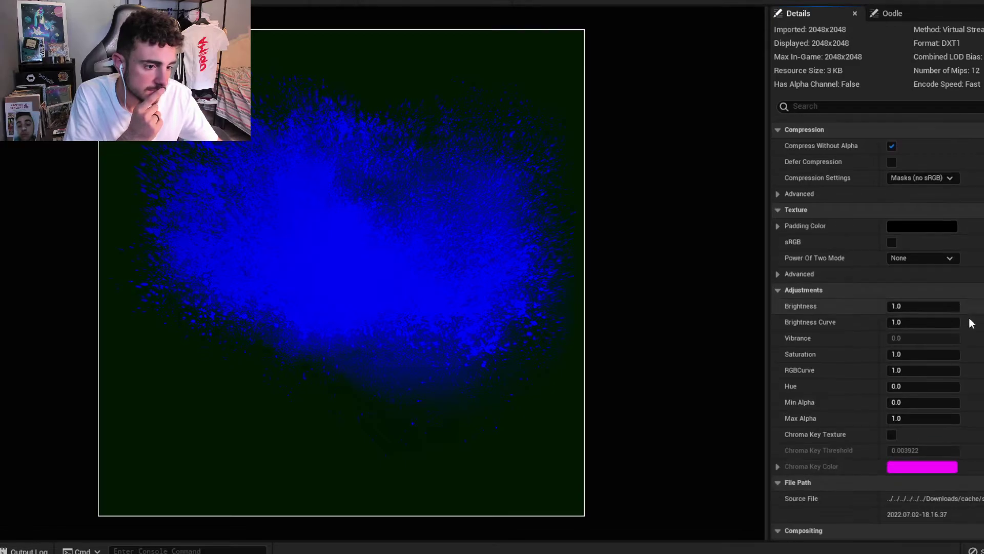
pyautogui.scroll(3, 971, 323)
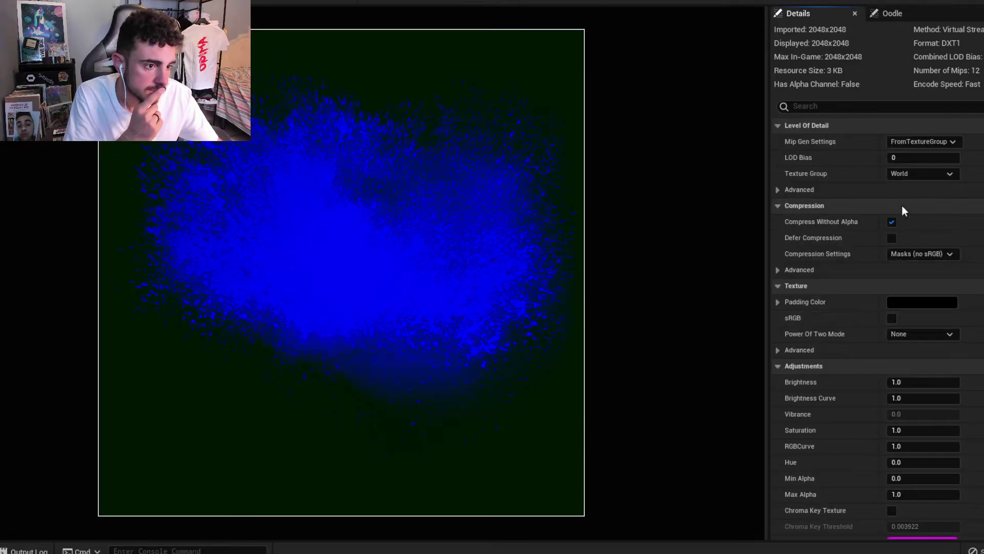
# Try Default compression on the DRO texture, save, then undo back to Masks.
pyautogui.click(892, 221)
pyautogui.click(948, 254)
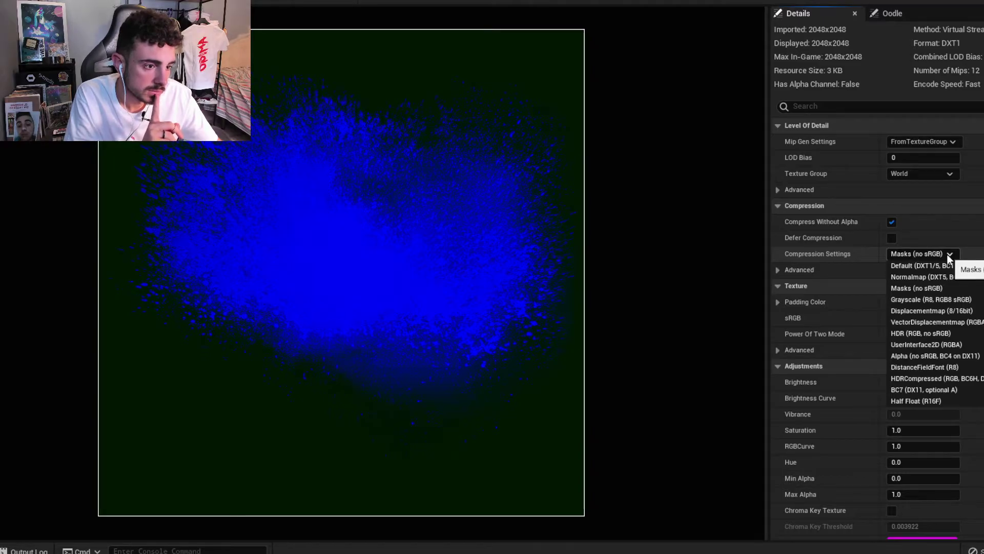
pyautogui.click(944, 266)
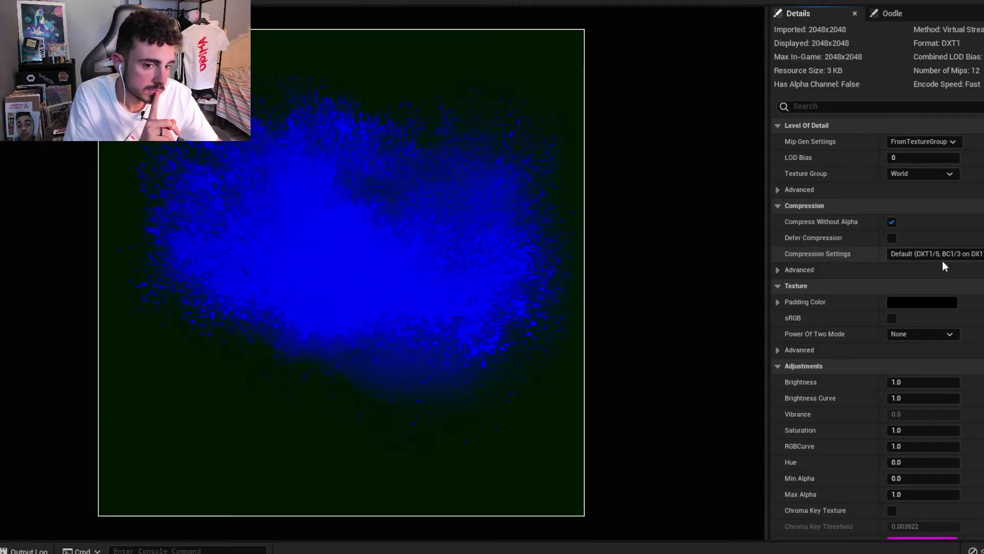
pyautogui.hotkey('ctrl', 's')
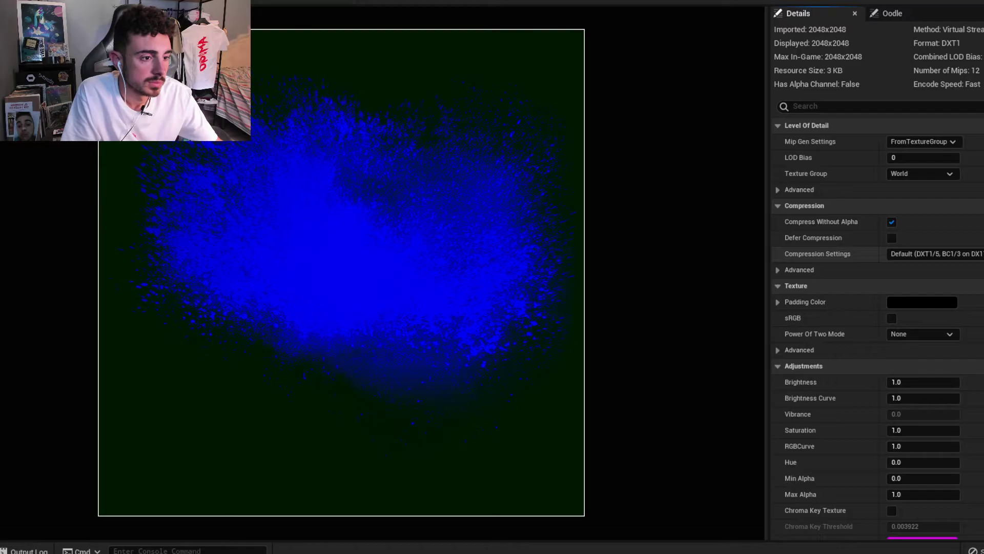
pyautogui.hotkey('ctrl', 'z')
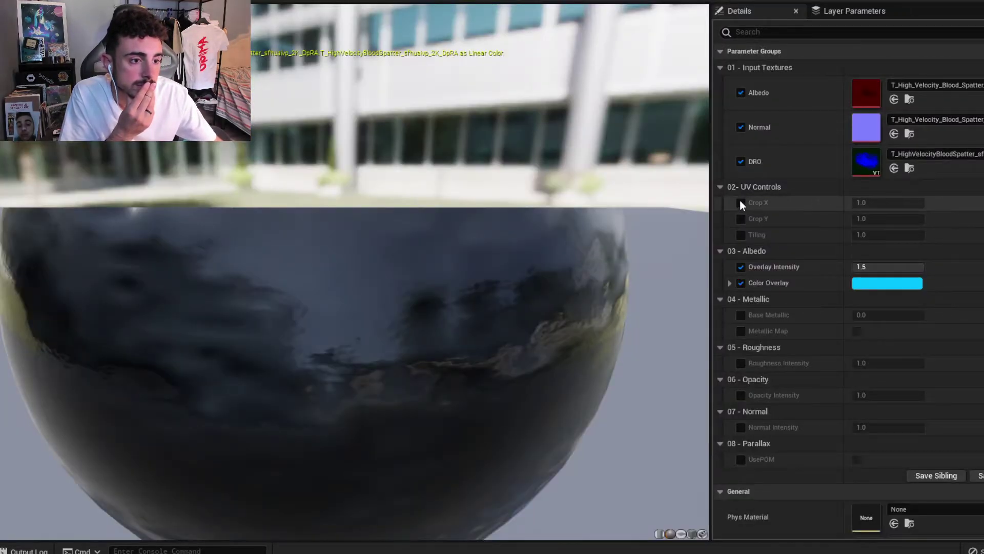
# Turn off Virtual Texture Streaming on the DRO texture, save it, and reopen the blood spatter material instance.
pyautogui.click(741, 161)
pyautogui.click(741, 161)
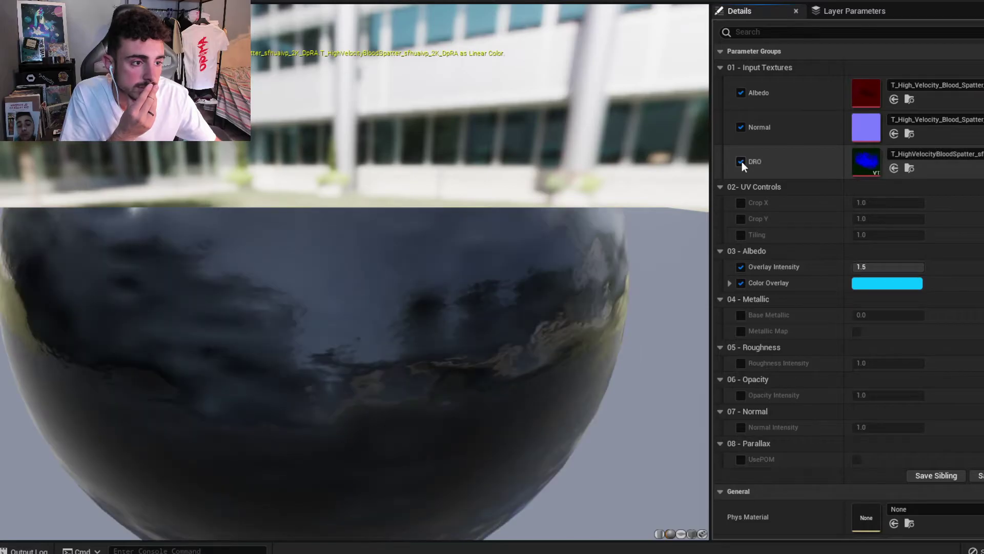
pyautogui.doubleClick(876, 174)
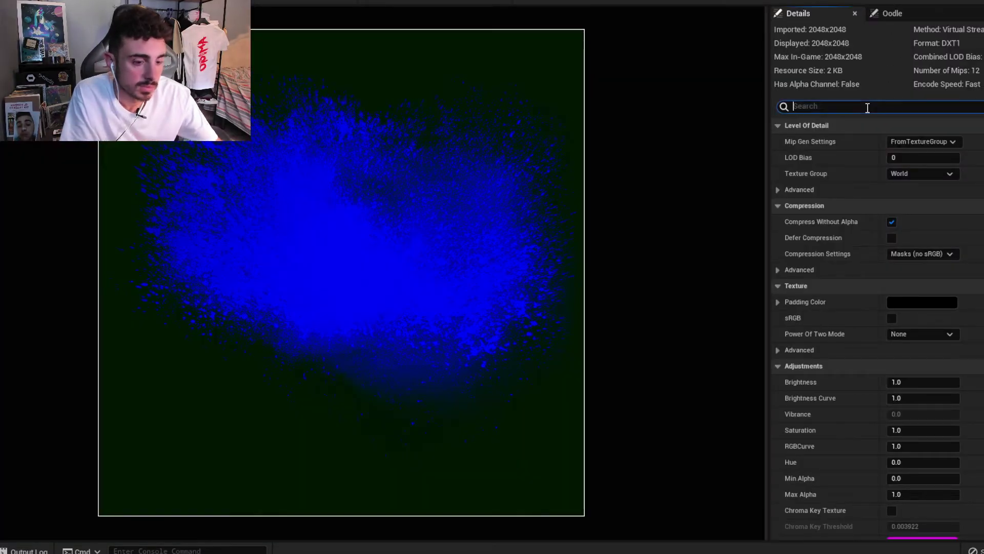
pyautogui.write('virt')
pyautogui.click(892, 158)
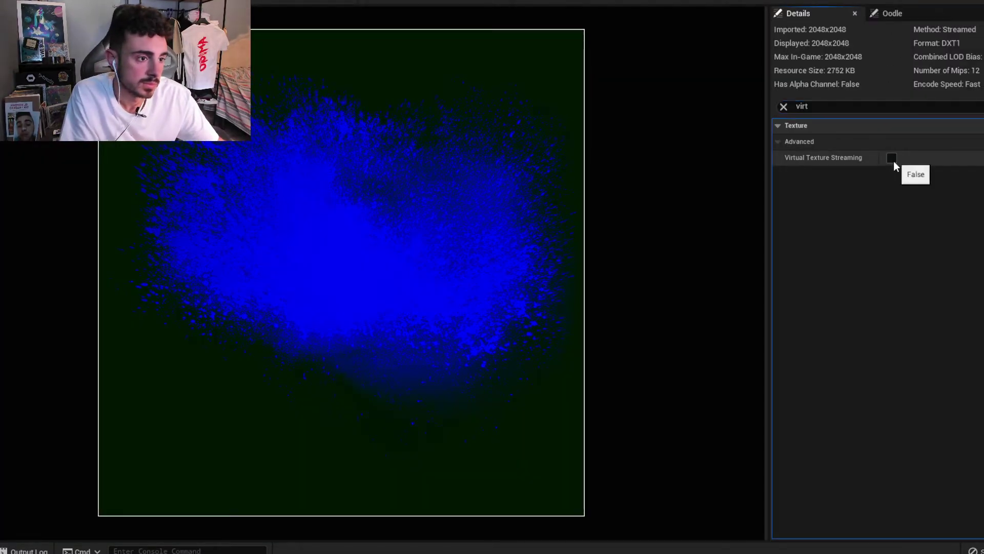
pyautogui.hotkey('ctrl', 's')
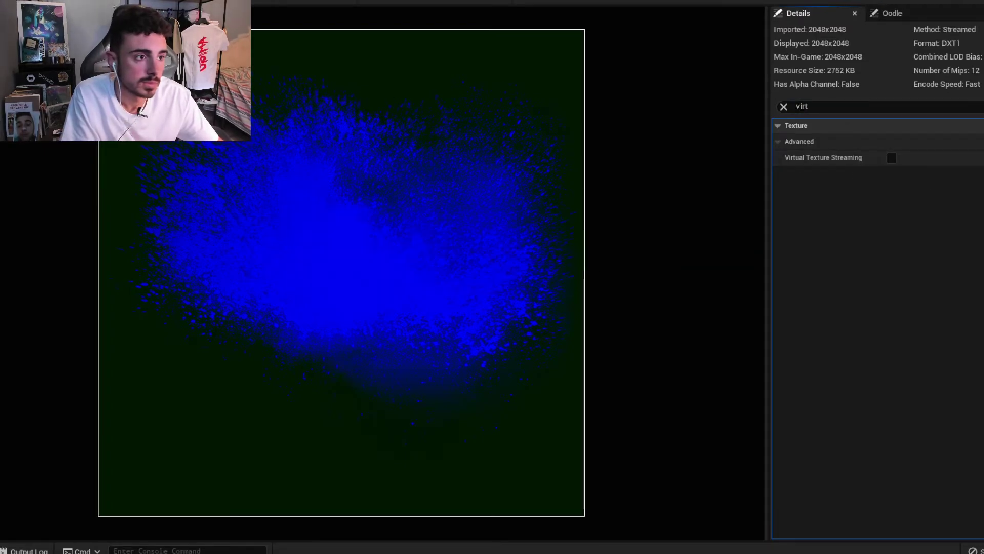
pyautogui.hotkey('ctrl', 'space')
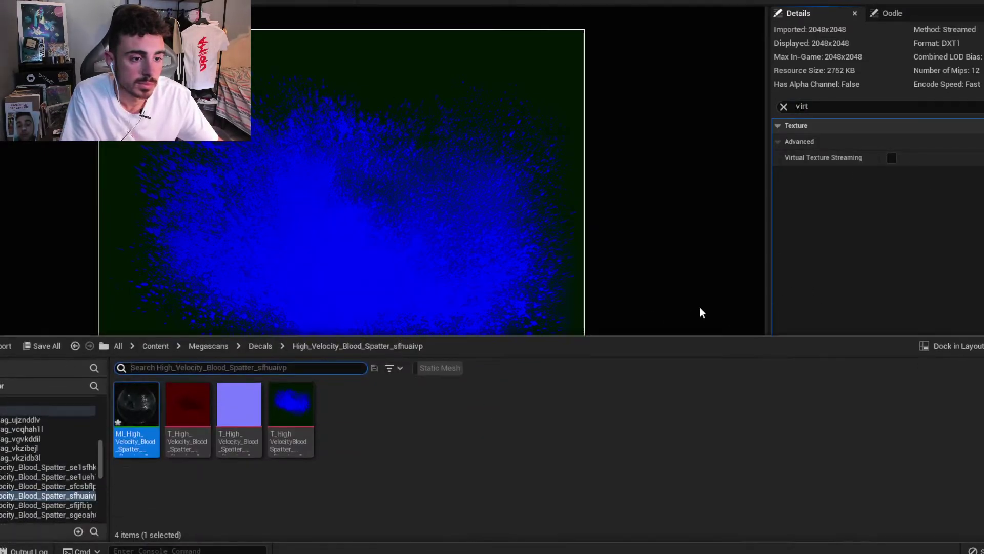
pyautogui.doubleClick(136, 407)
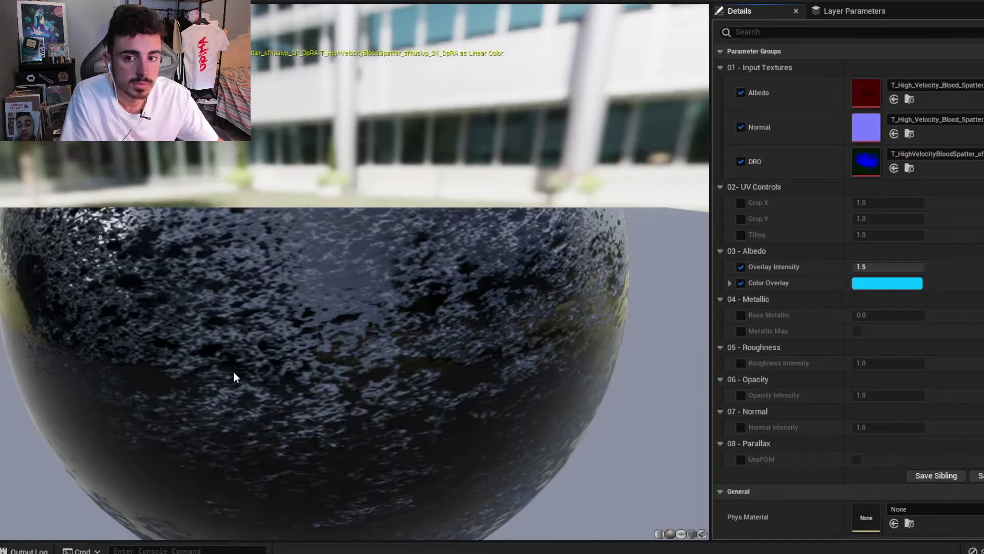
# Reframe the sphere preview and save the material instance.
pyautogui.moveTo(405, 370); pyautogui.dragTo(405, 421, button='right')
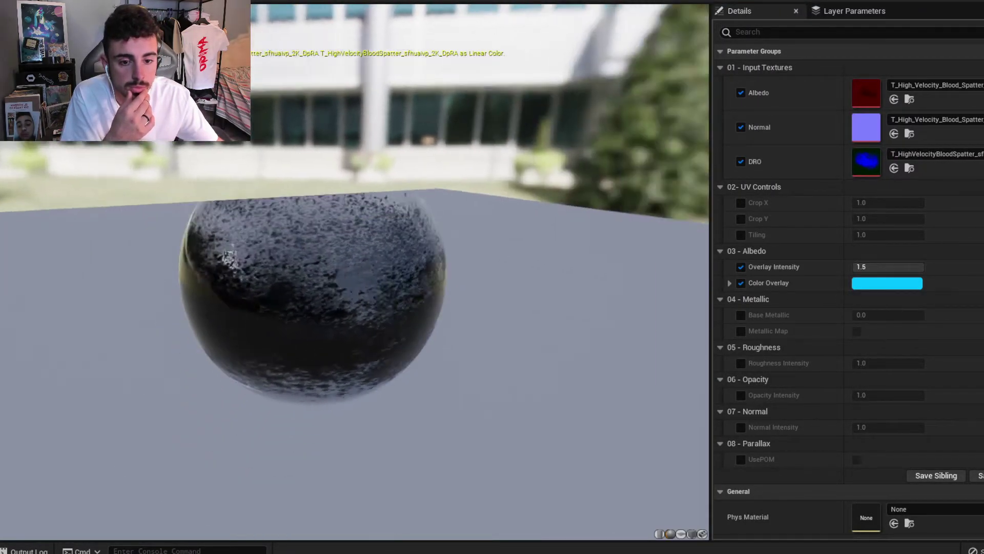
pyautogui.moveTo(353, 308)
pyautogui.mouseDown()
pyautogui.moveTo(405, 308)
pyautogui.moveTo(405, 348)
pyautogui.mouseUp()
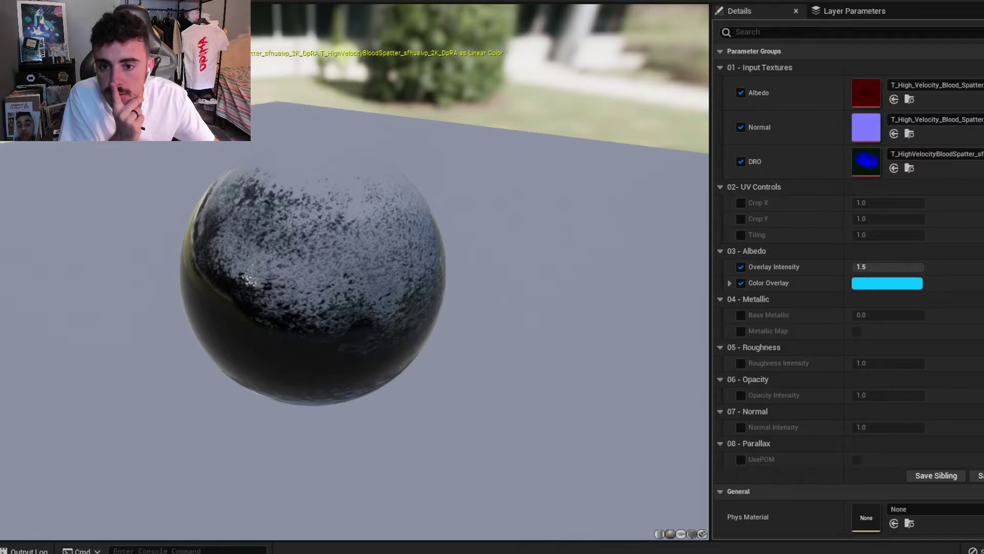
pyautogui.hotkey('ctrl', 's')
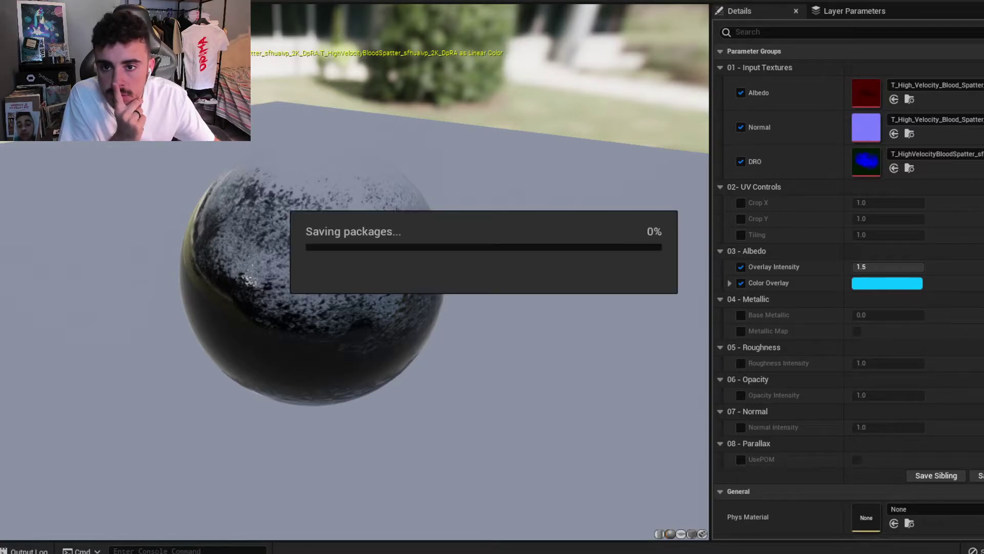
pyautogui.scroll(-3, 365, 270)
pyautogui.scroll(-3, 365, 270)
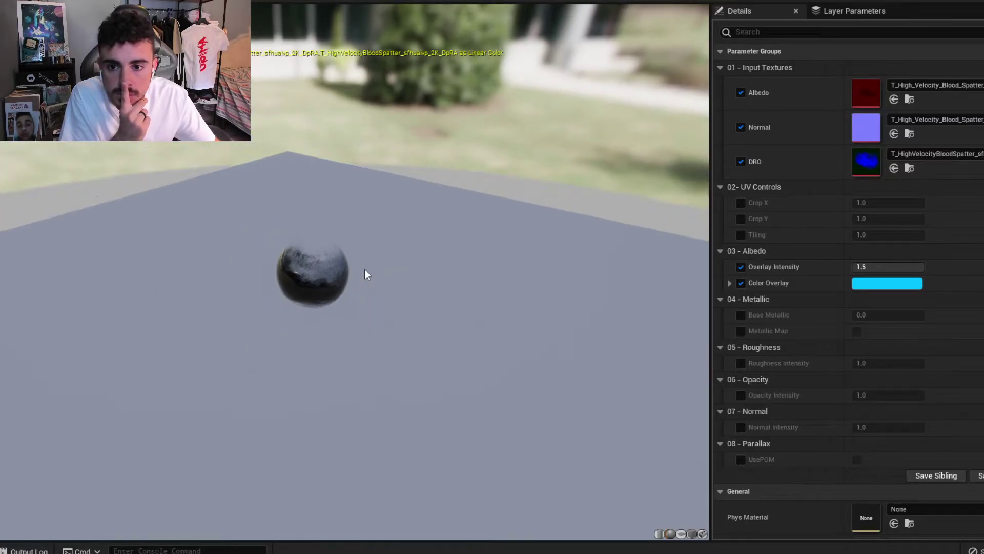
pyautogui.scroll(2, 365, 269)
pyautogui.scroll(2, 367, 269)
pyautogui.scroll(3, 367, 269)
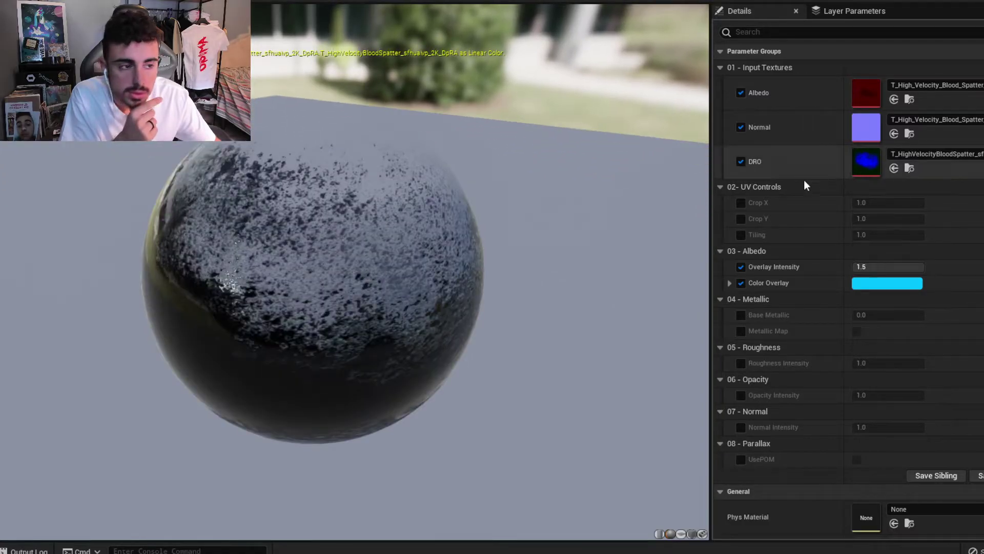
pyautogui.scroll(-3, 844, 285)
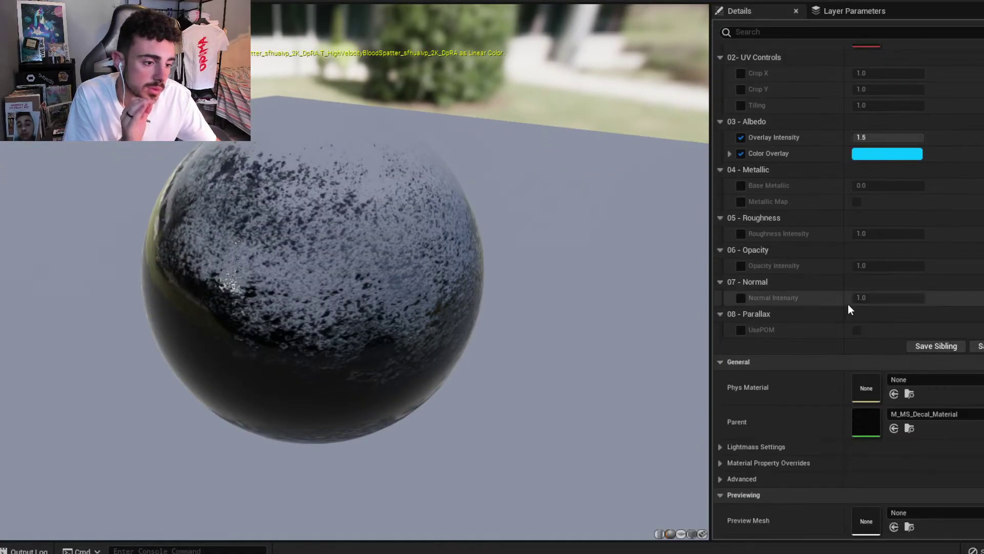
pyautogui.scroll(2, 807, 397)
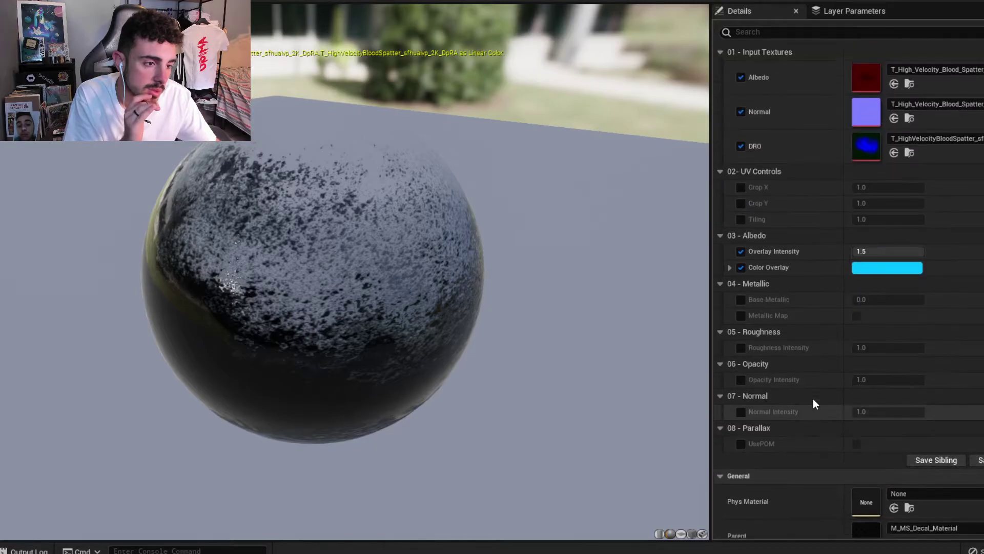
pyautogui.scroll(1, 813, 398)
# Toggle Color Overlay and Overlay Intensity off and back on to compare the blood.
pyautogui.click(741, 283)
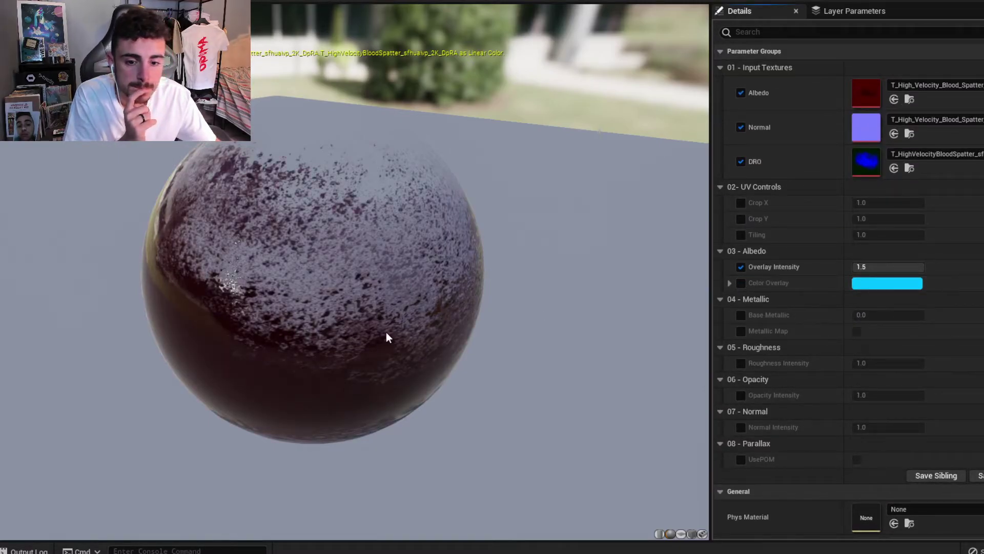
pyautogui.moveTo(384, 333); pyautogui.dragTo(665, 345)
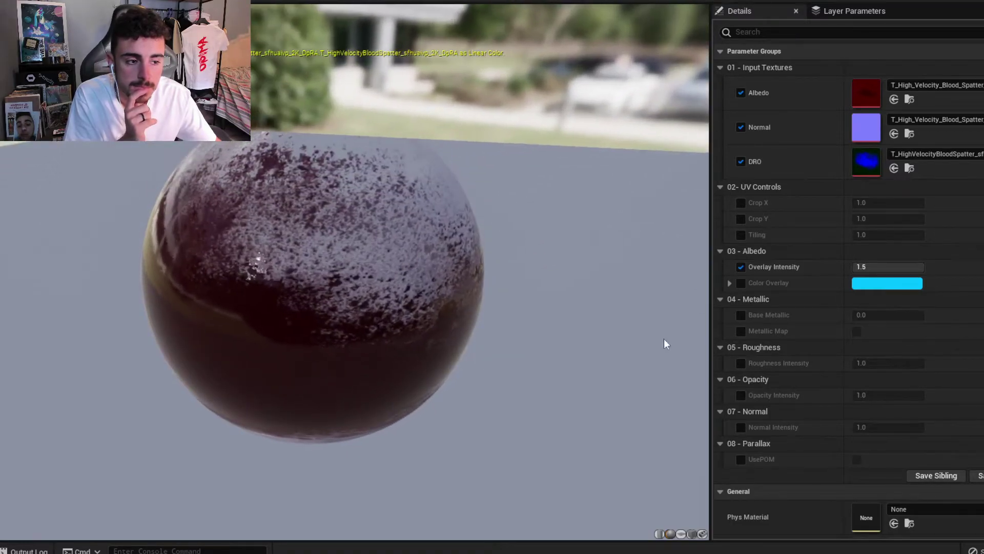
pyautogui.click(746, 267)
pyautogui.click(743, 267)
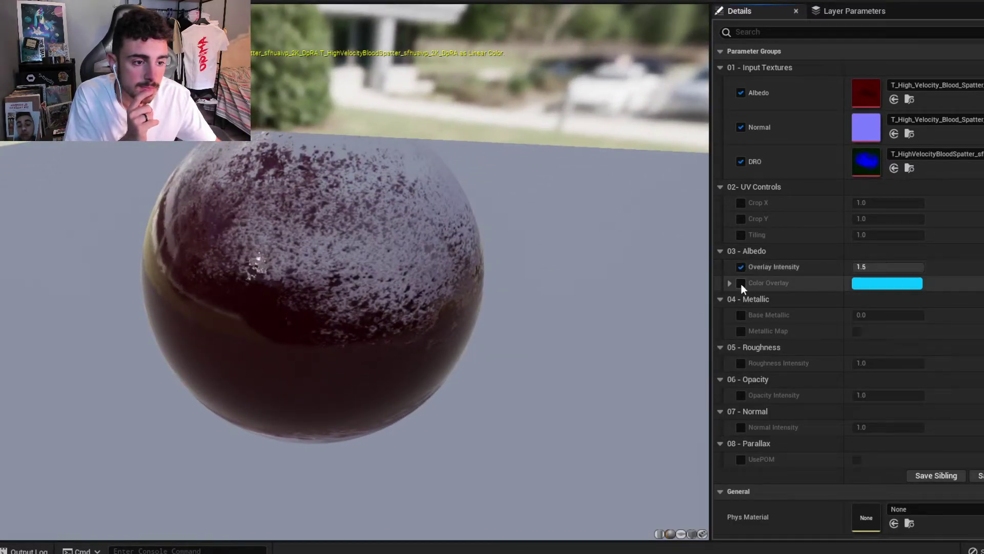
pyautogui.click(741, 283)
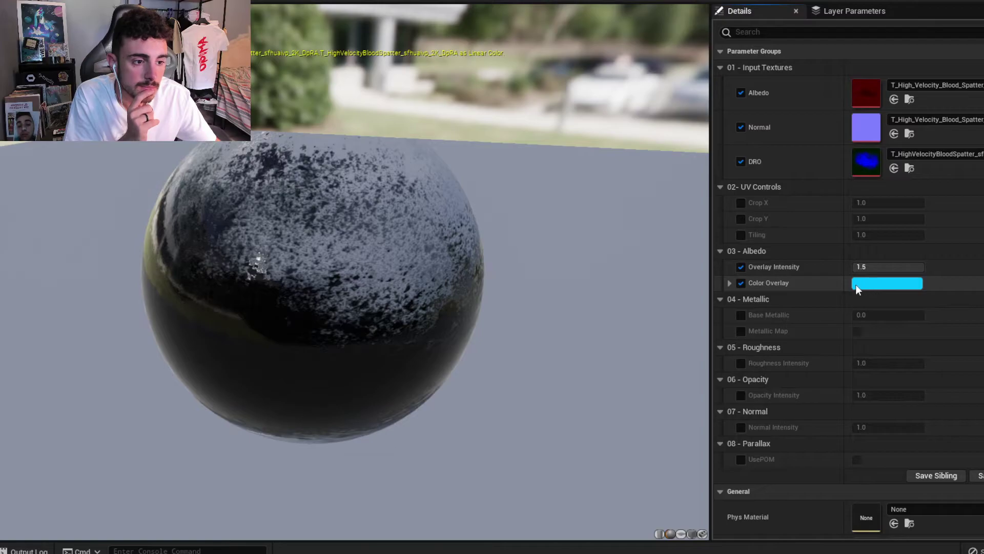
# Set the overlay colour to orange and keep Overlay Intensity enabled.
pyautogui.click(893, 282)
pyautogui.click(679, 276)
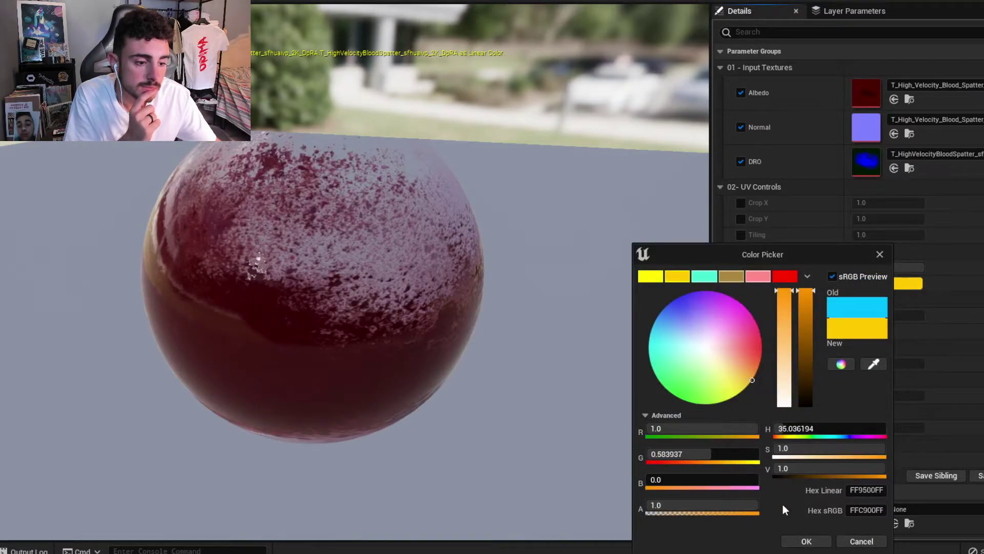
pyautogui.click(806, 541)
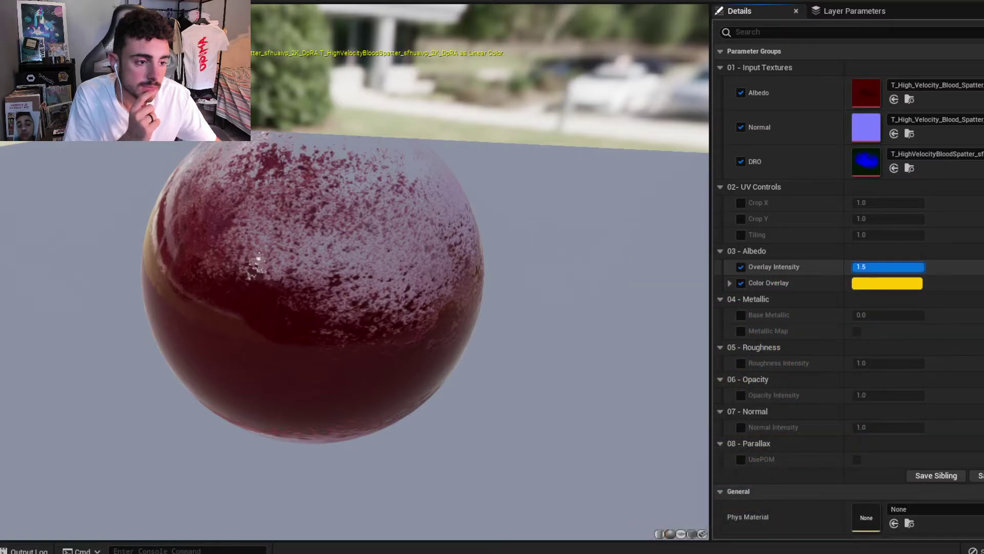
pyautogui.write('0.0')
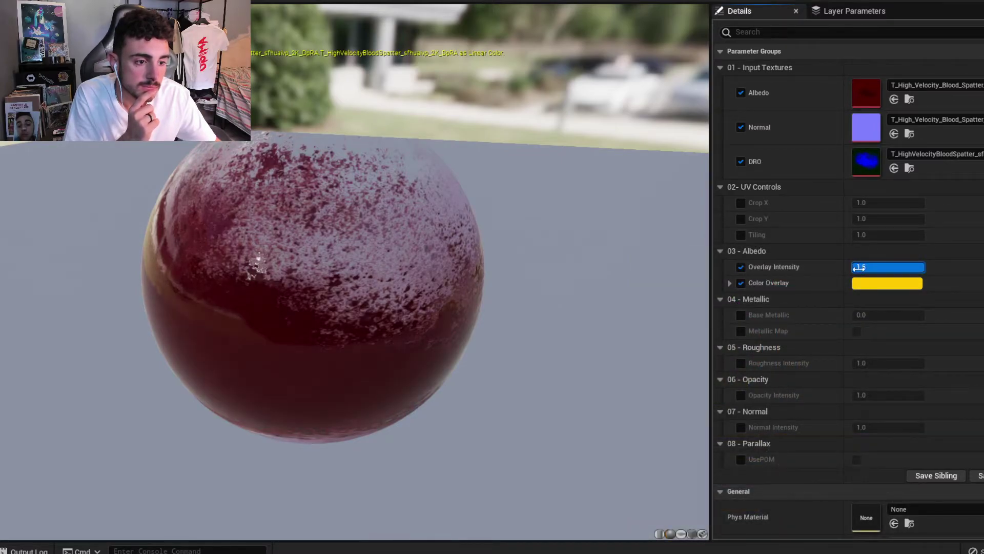
pyautogui.press('Escape')
pyautogui.click(741, 266)
pyautogui.click(742, 267)
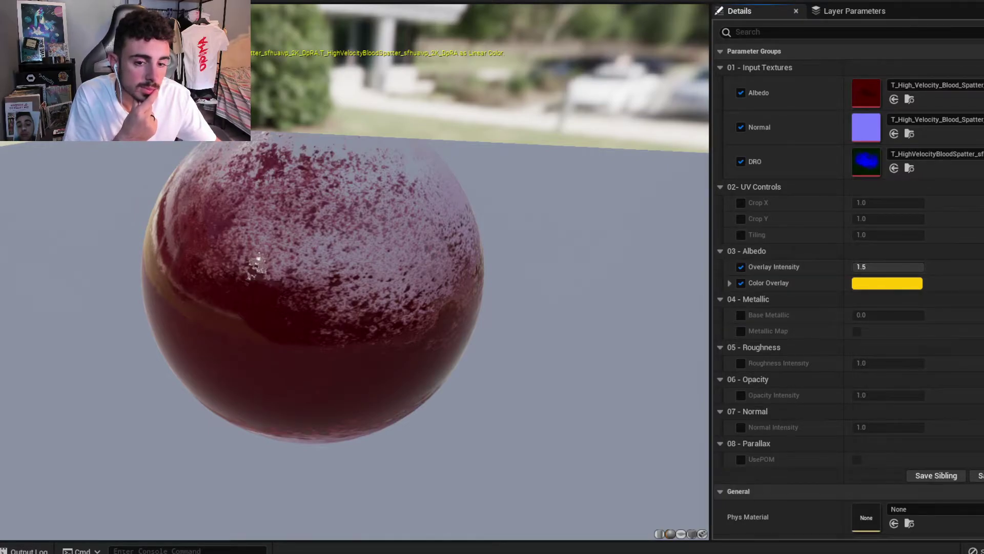
# Compare the preview with Albedo off, then leave Albedo enabled.
pyautogui.moveTo(359, 308)
pyautogui.mouseDown()
pyautogui.moveTo(359, 231)
pyautogui.moveTo(359, 307)
pyautogui.mouseUp()
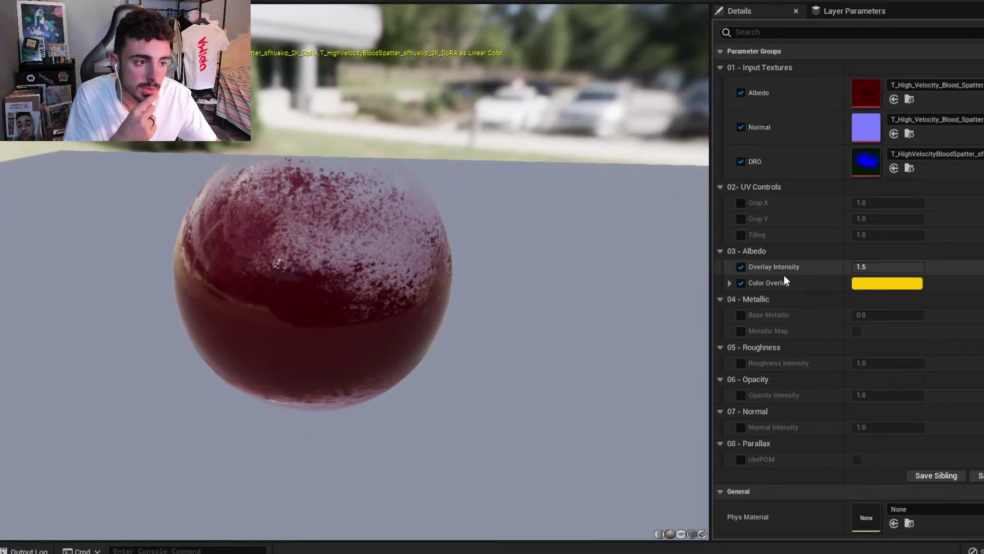
pyautogui.click(741, 93)
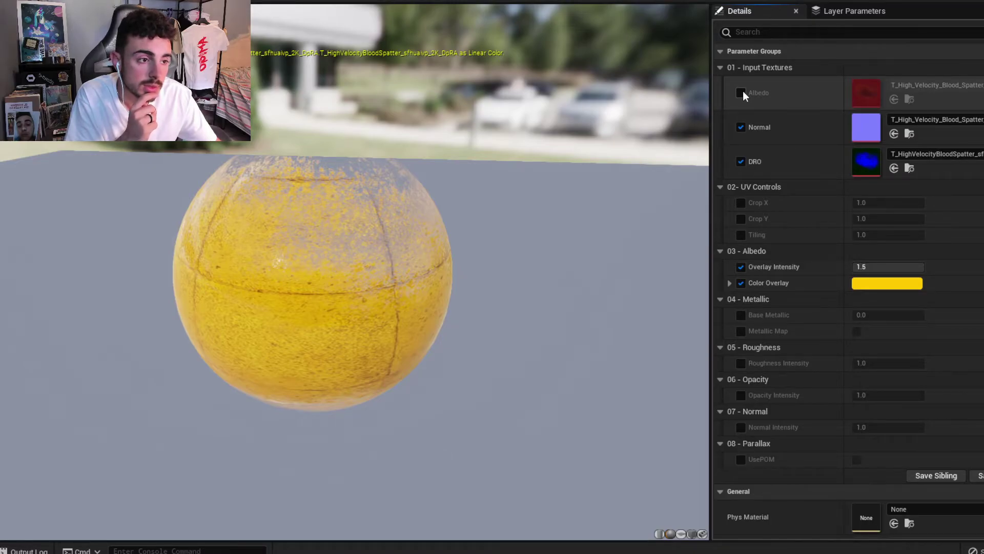
pyautogui.click(742, 92)
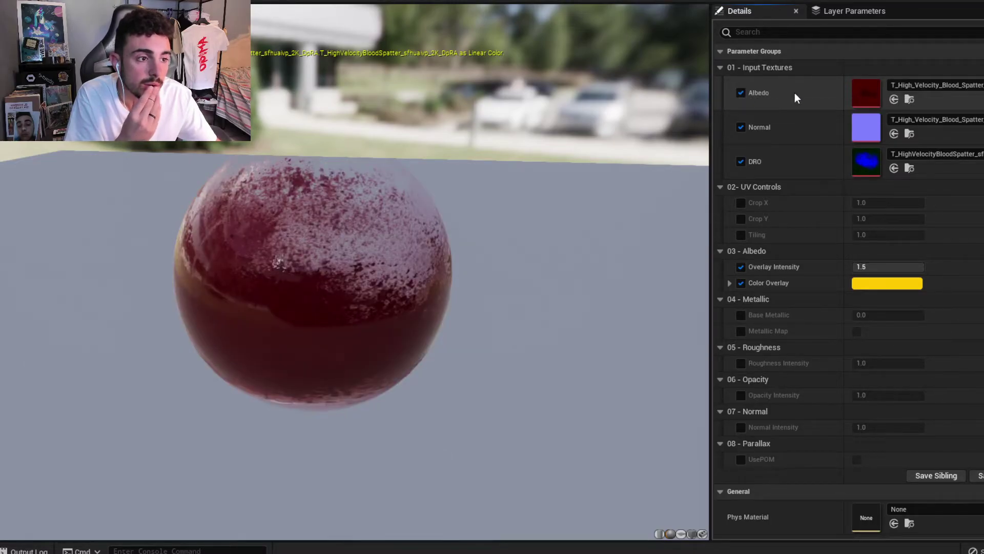
pyautogui.click(741, 93)
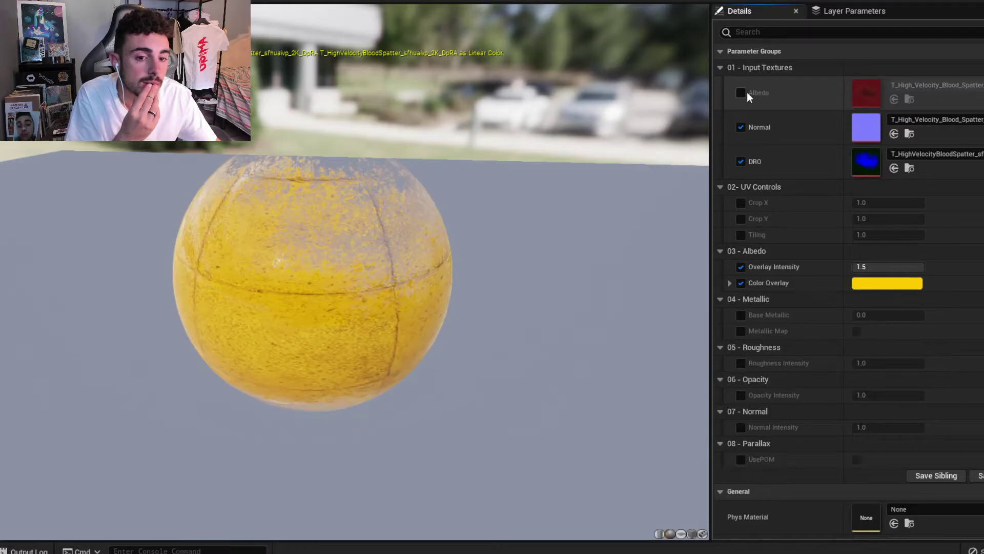
pyautogui.click(741, 93)
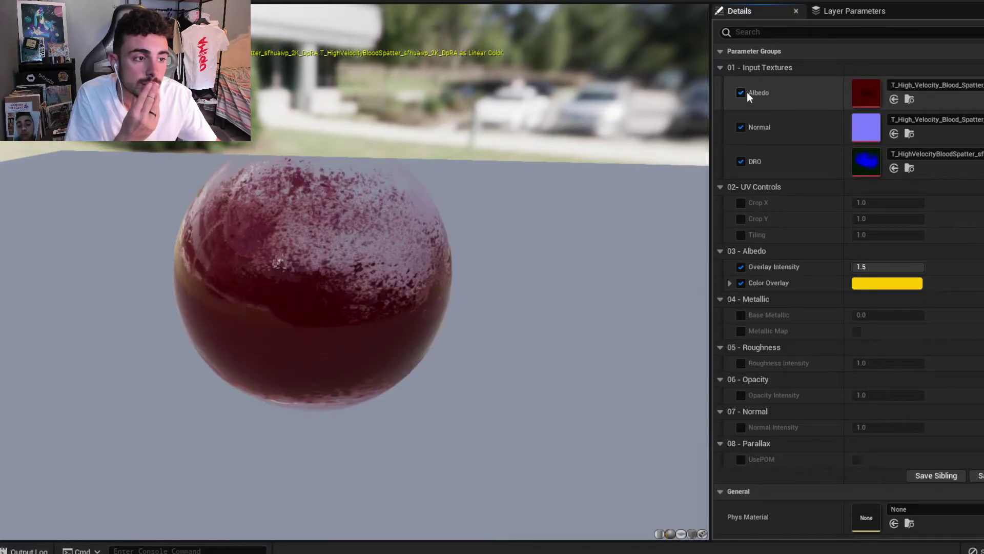
# Inspect the 2048x2048 blood spatter Albedo texture, keeping Mip Gen Settings at Sharpen7, and hide its red channel.
pyautogui.doubleClick(860, 97)
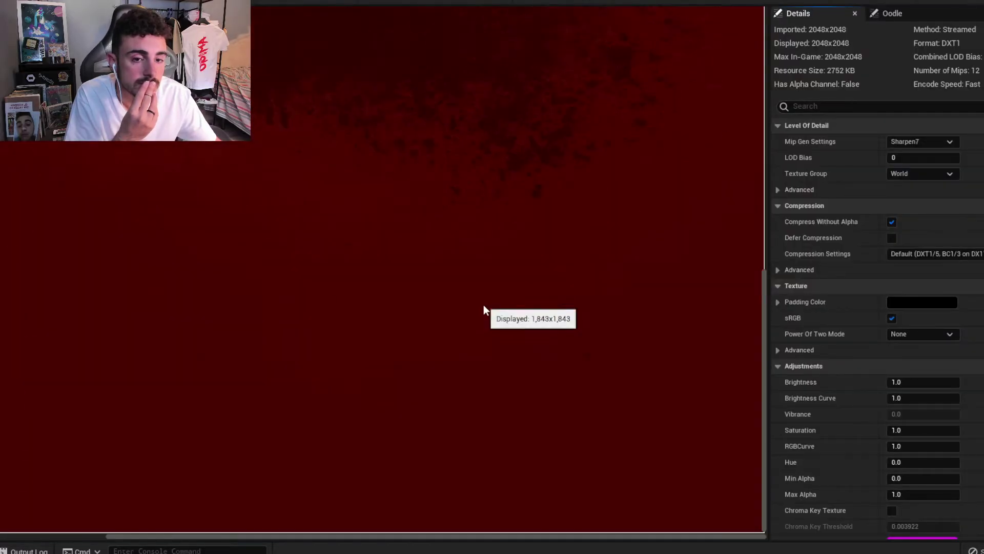
pyautogui.scroll(-2, 484, 304)
pyautogui.scroll(-3, 496, 304)
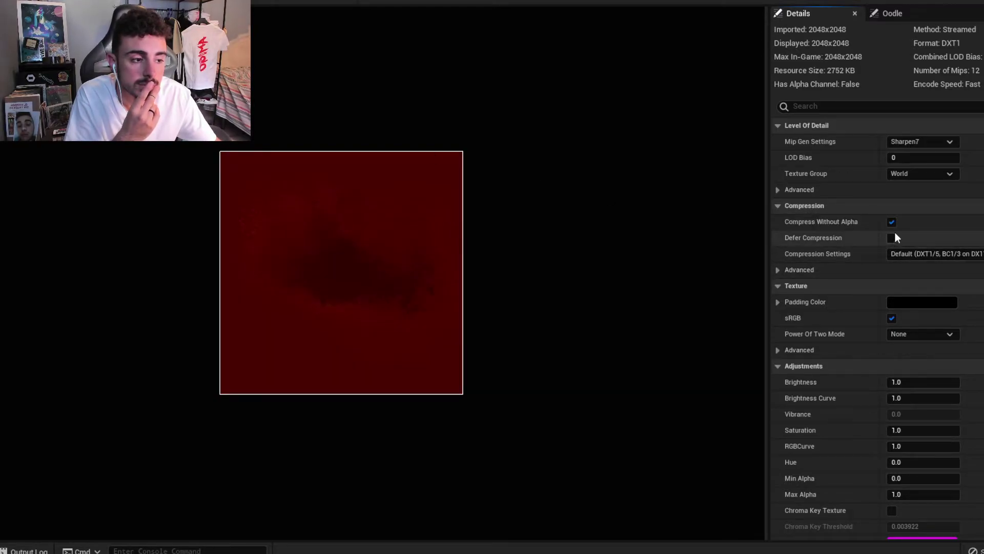
pyautogui.click(931, 143)
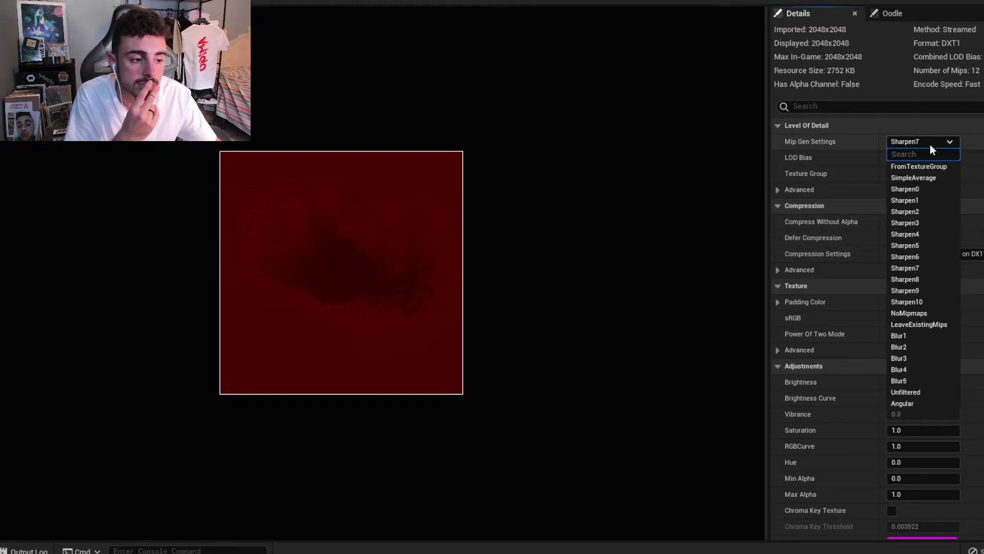
pyautogui.click(929, 144)
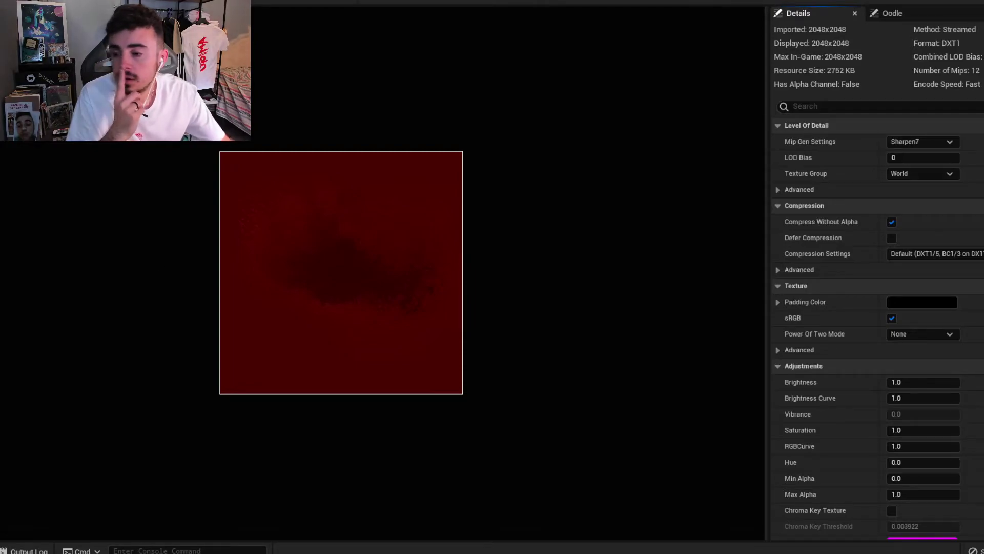
pyautogui.scroll(2, 328, 297)
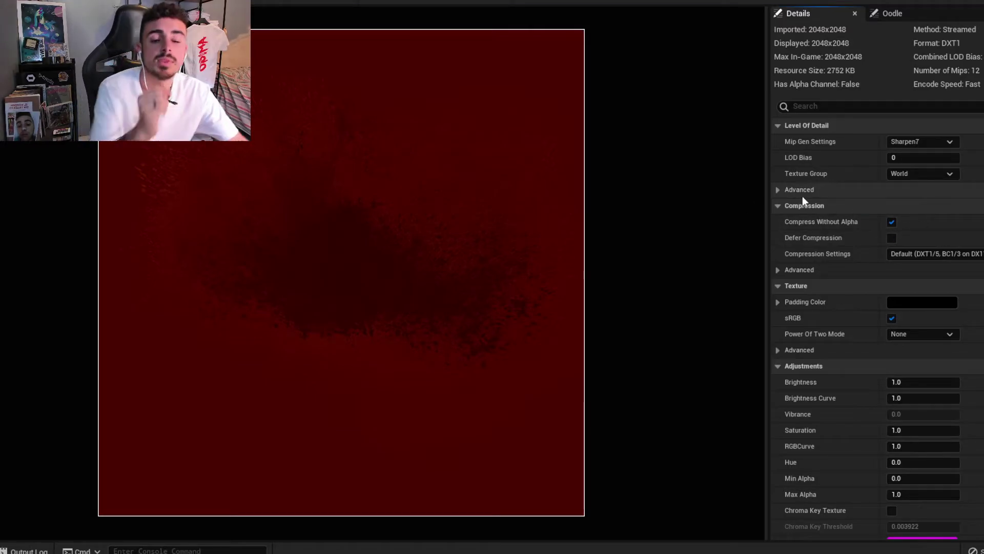
pyautogui.click(515, 2)
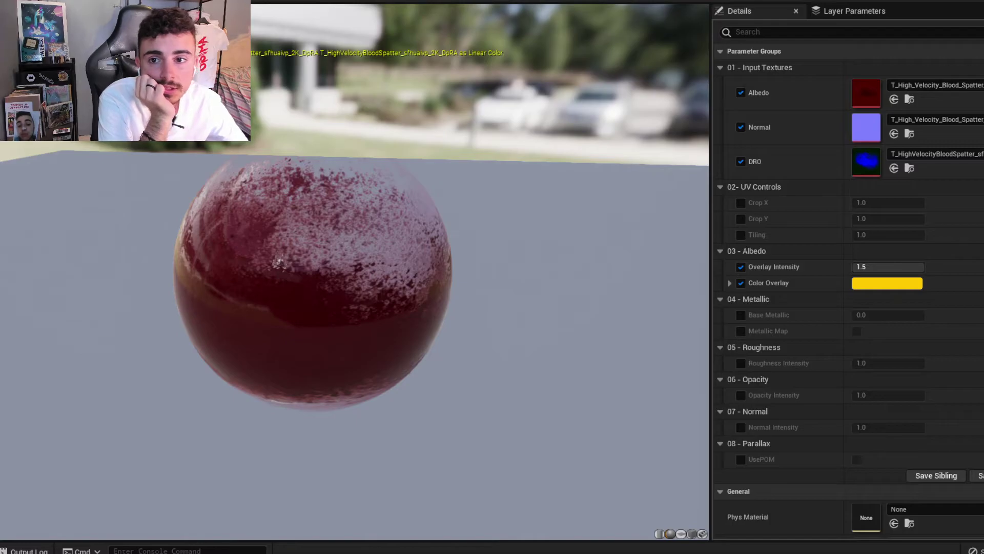
# Save all modified assets, reopen the blood spatter material instance, and orbit to view the sphere from above.
pyautogui.hotkey('ctrl', 's')
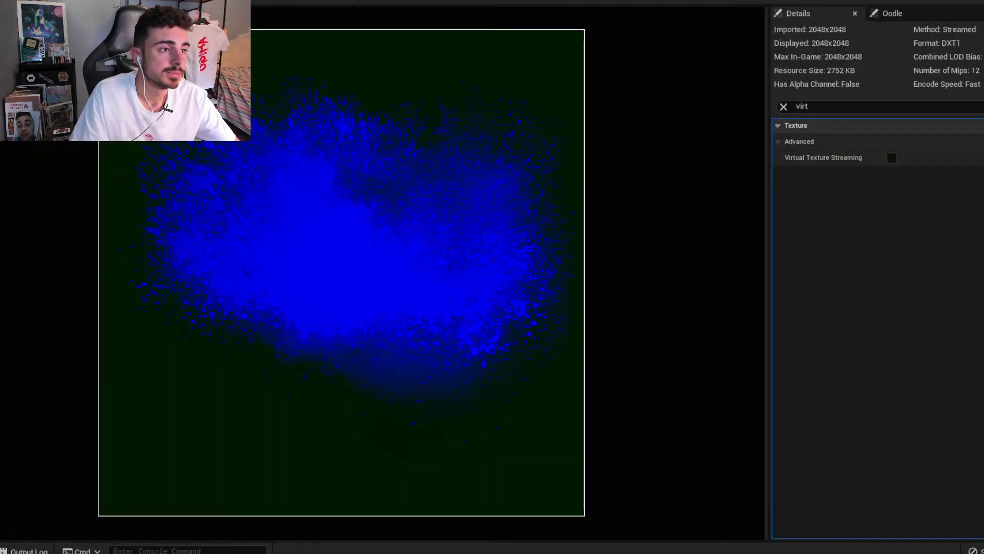
pyautogui.hotkey('ctrl', 'space')
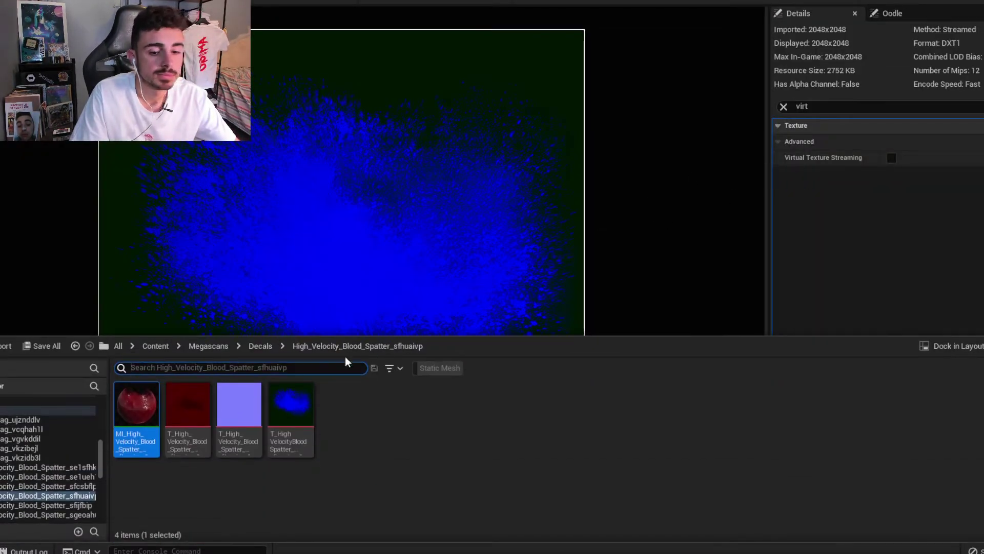
pyautogui.doubleClick(121, 408)
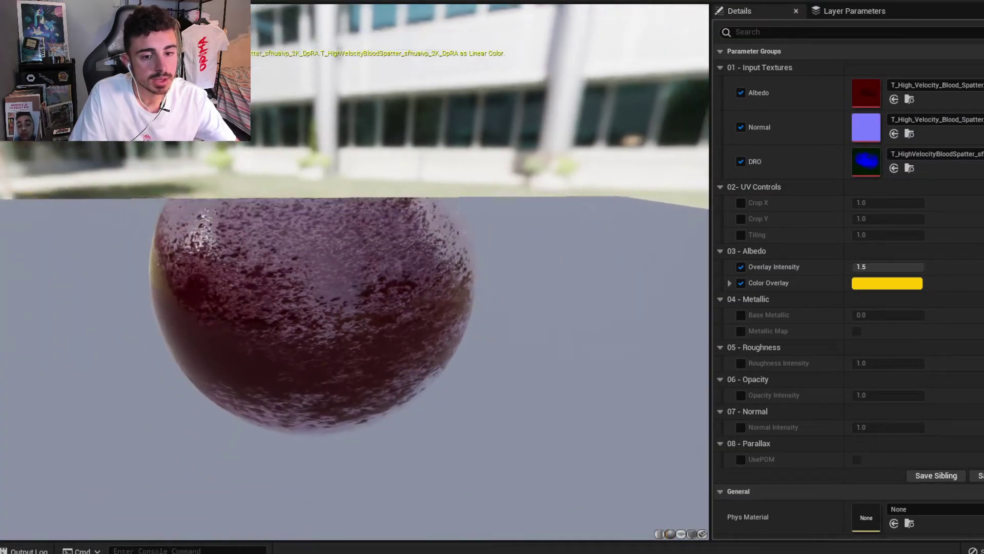
pyautogui.moveTo(314, 232)
pyautogui.mouseDown()
pyautogui.moveTo(314, 194)
pyautogui.moveTo(314, 277)
pyautogui.mouseUp()
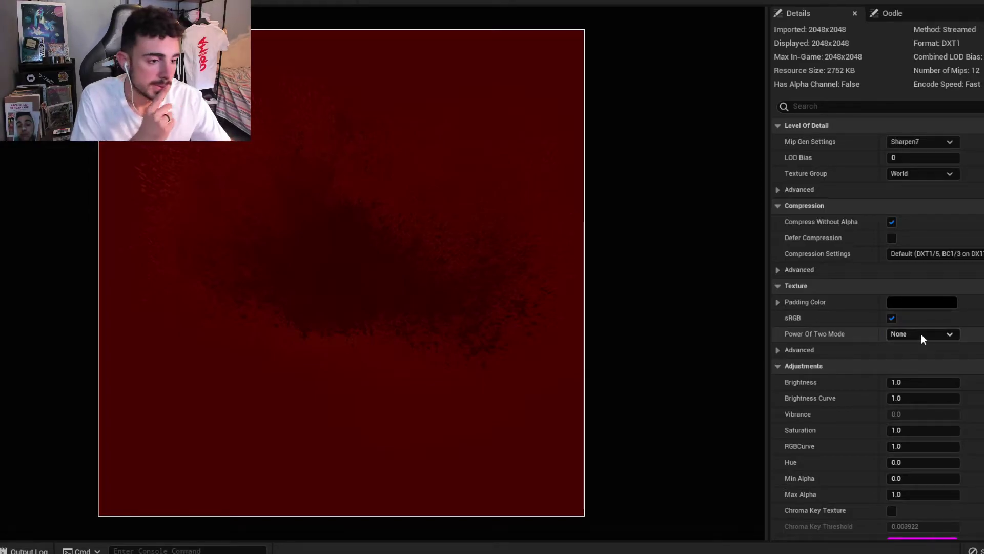
# Set the Albedo texture's Padding Color to saturated yellow (F1FF00) and save the texture.
pyautogui.click(905, 303)
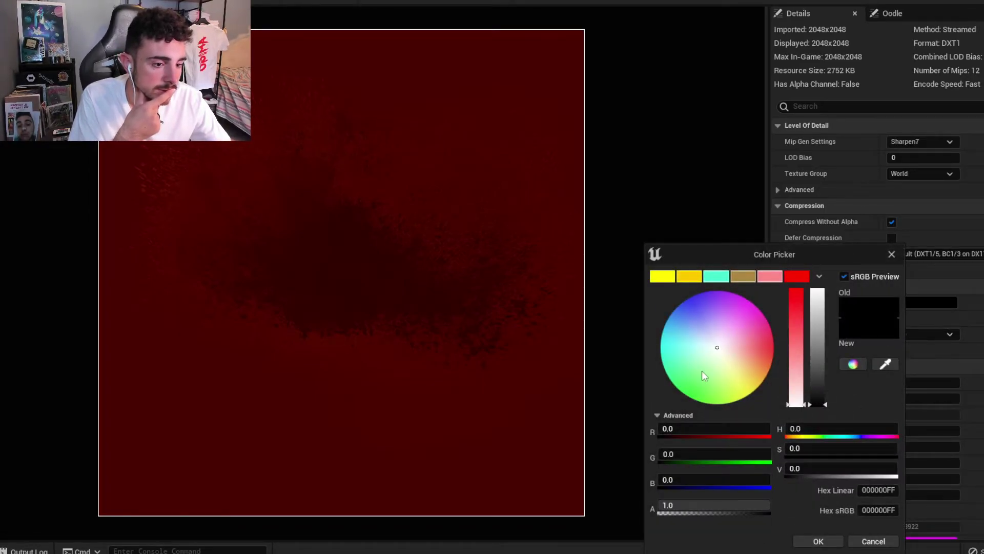
pyautogui.click(716, 348)
pyautogui.click(692, 297)
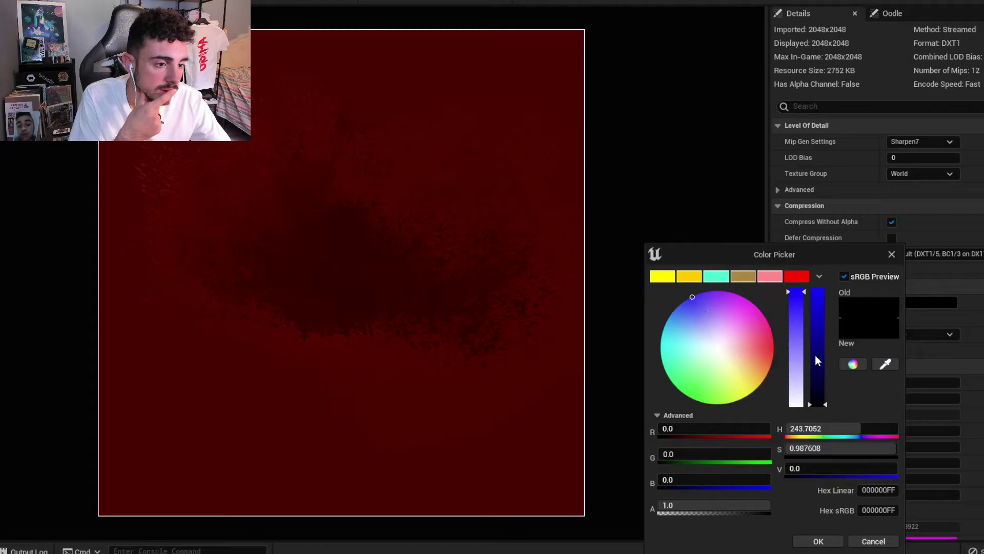
pyautogui.moveTo(815, 357); pyautogui.dragTo(815, 289)
pyautogui.click(730, 379)
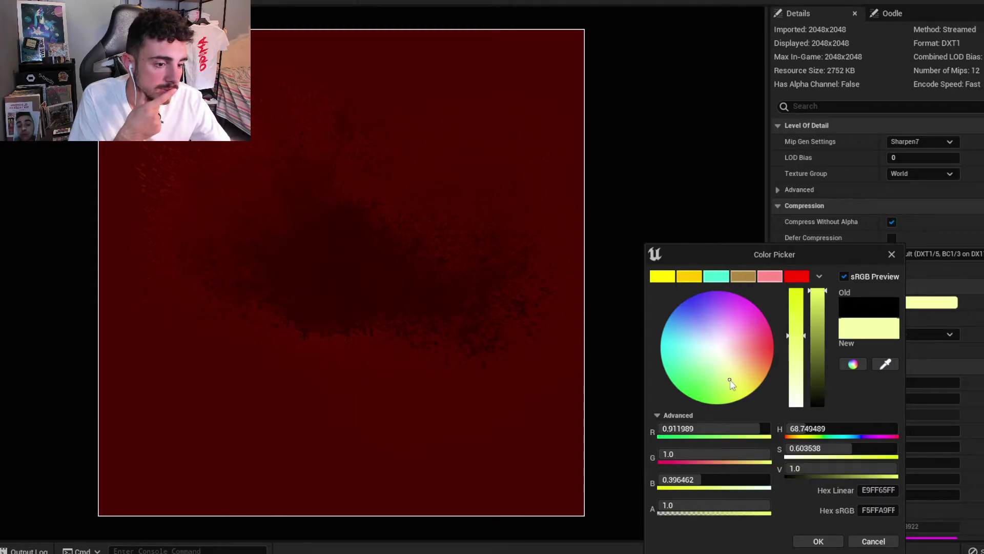
pyautogui.click(739, 401)
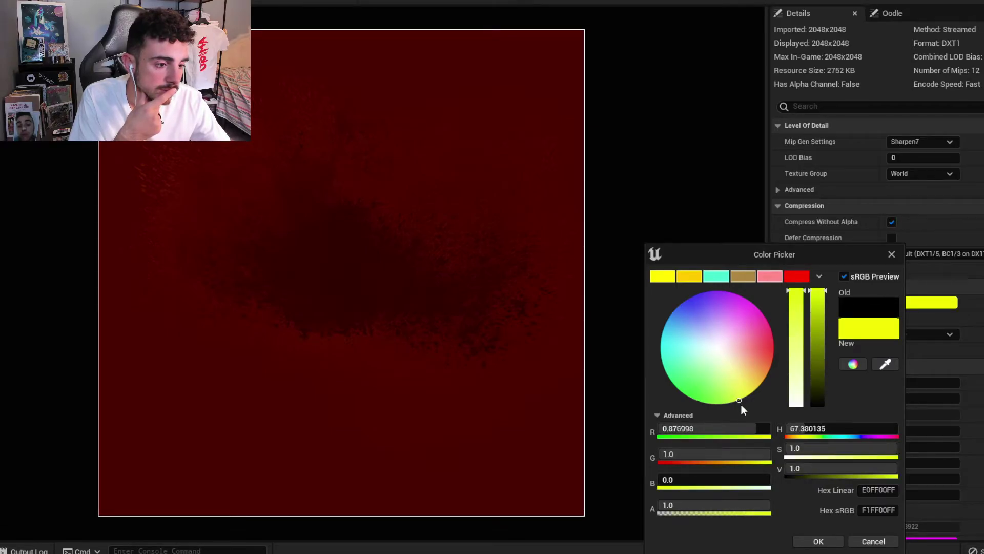
pyautogui.click(817, 540)
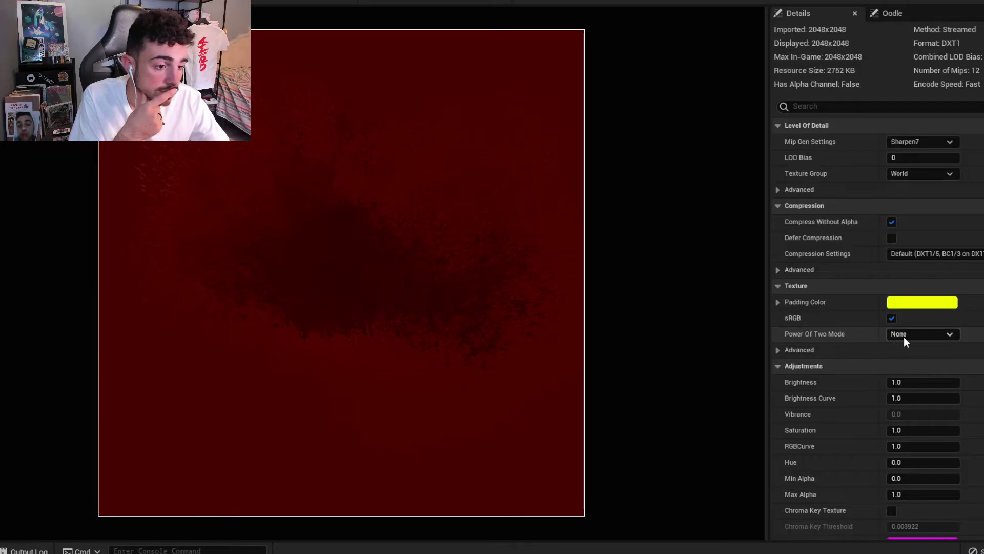
pyautogui.hotkey('ctrl', 's')
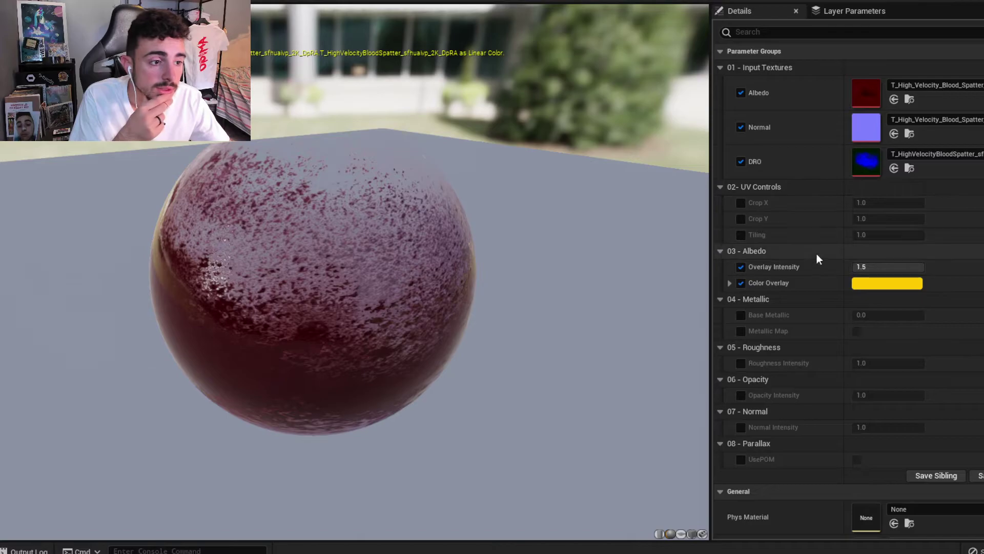
pyautogui.click(741, 269)
pyautogui.click(742, 270)
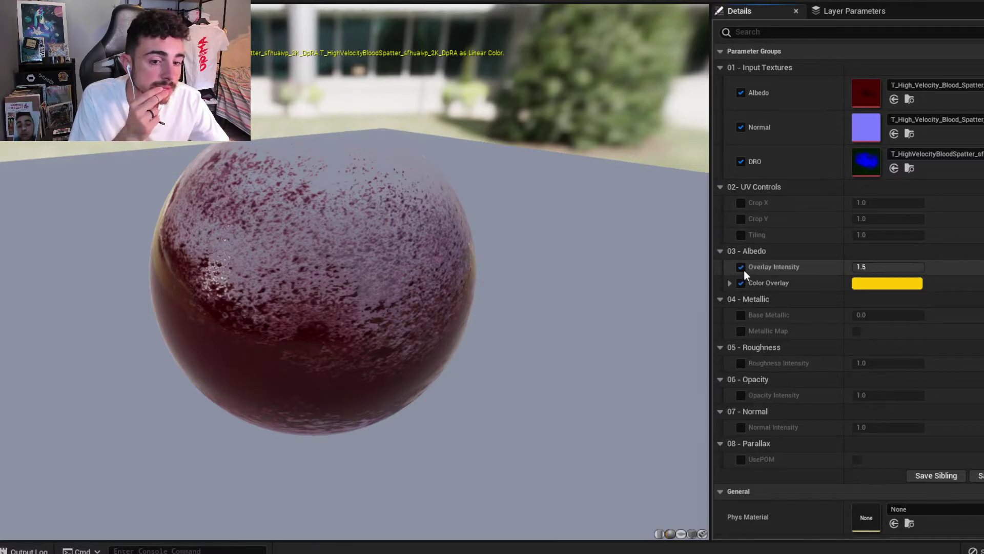
pyautogui.click(743, 270)
pyautogui.click(746, 269)
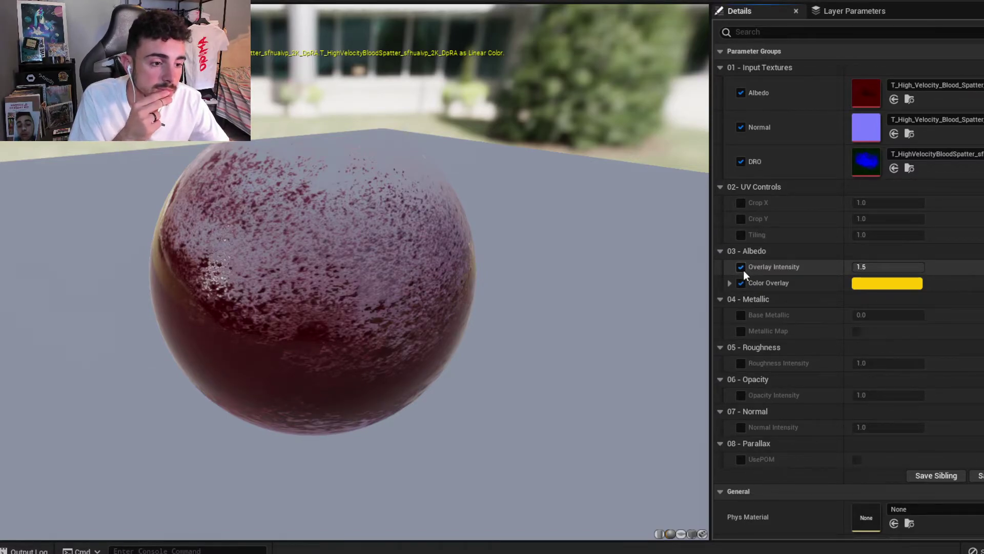
pyautogui.scroll(-1, 829, 290)
pyautogui.scroll(-4, 830, 288)
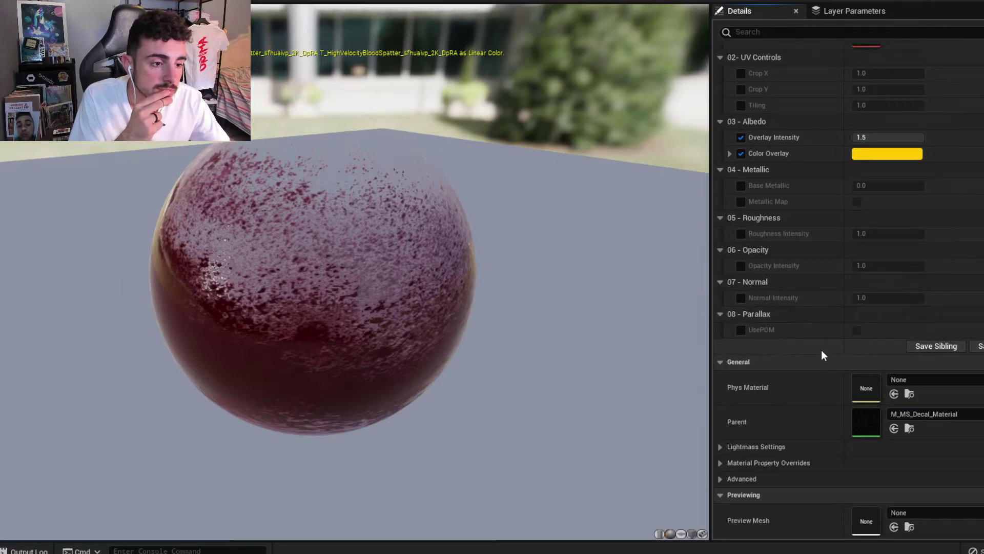
pyautogui.click(720, 463)
pyautogui.click(719, 463)
pyautogui.scroll(5, 745, 467)
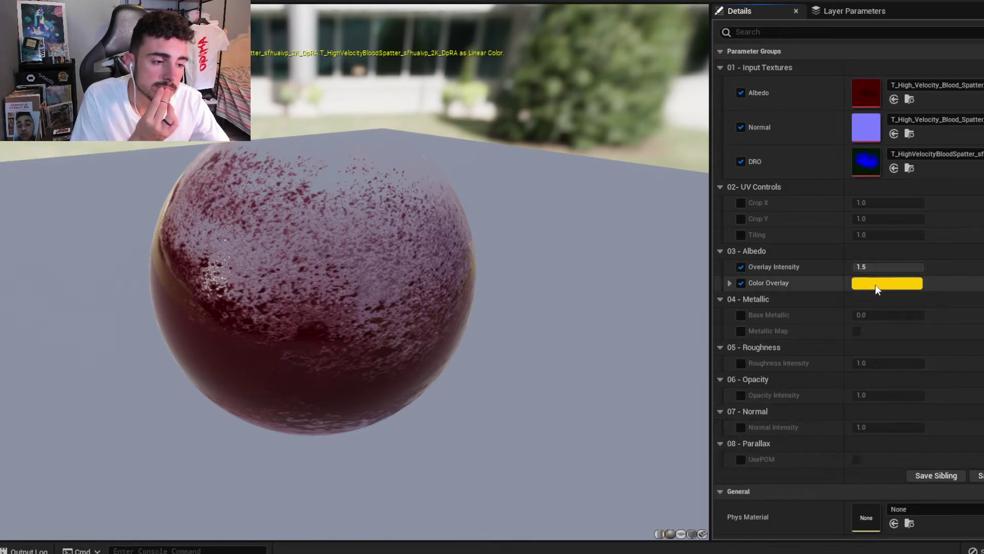
pyautogui.click(889, 267)
pyautogui.write('0')
pyautogui.press('Return')
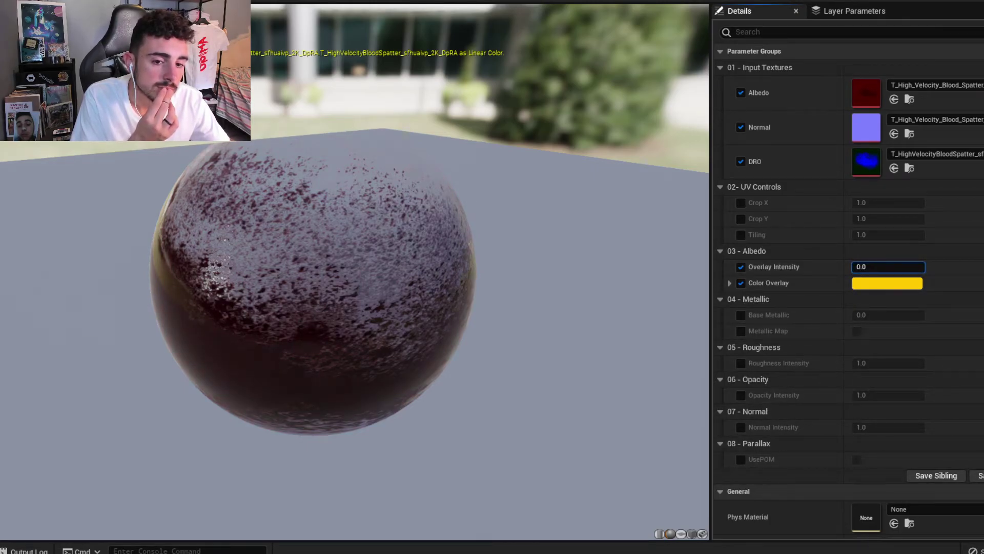
pyautogui.moveTo(888, 267); pyautogui.dragTo(874, 283)
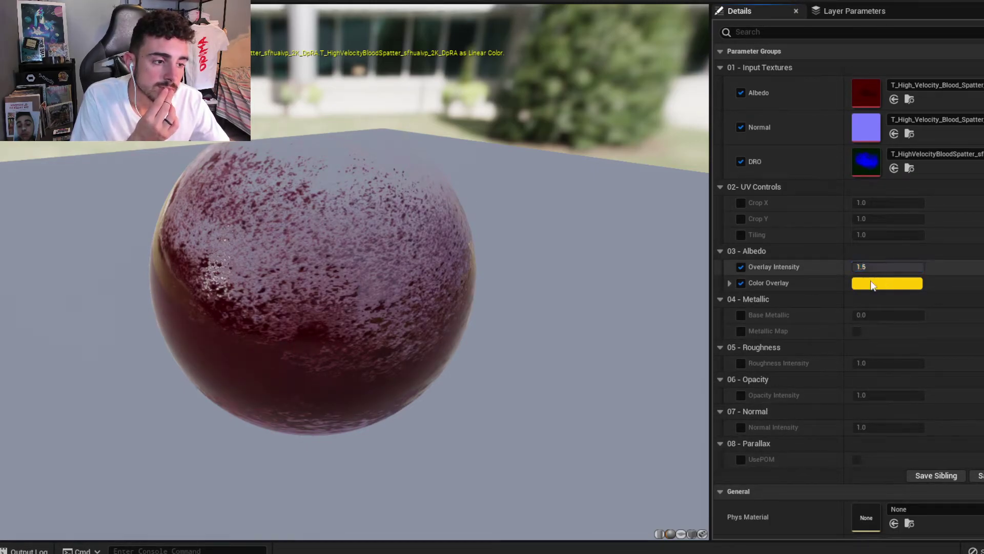
pyautogui.click(741, 284)
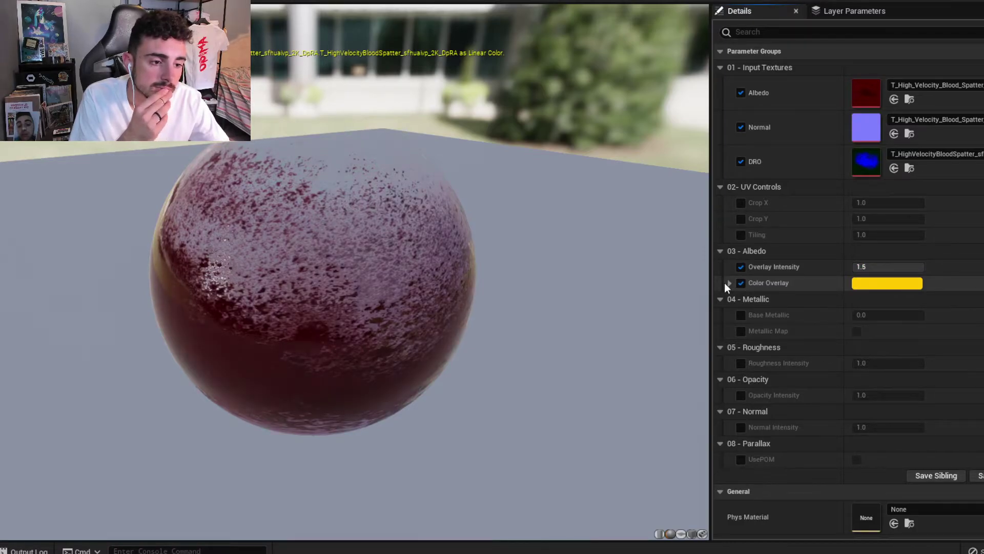
pyautogui.click(727, 282)
pyautogui.click(728, 282)
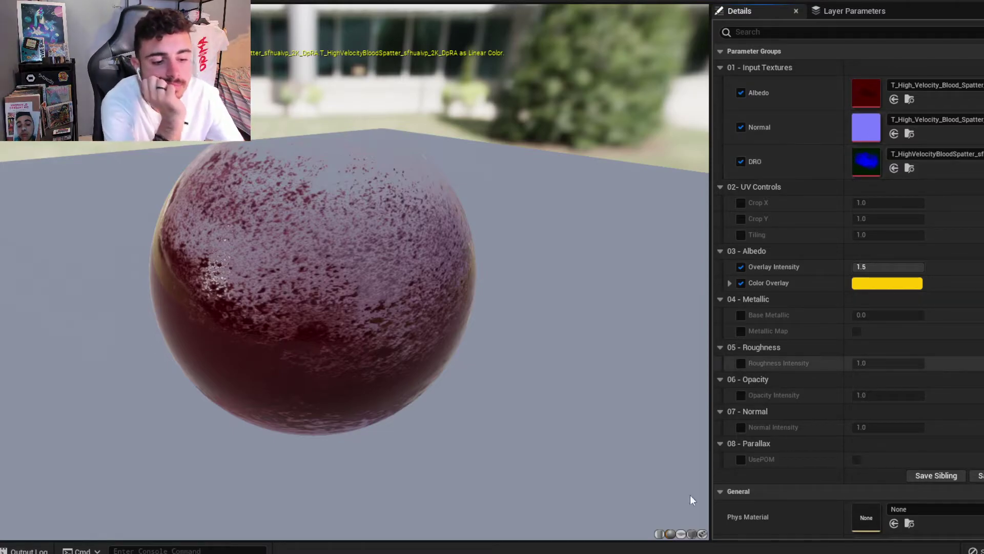
pyautogui.click(681, 533)
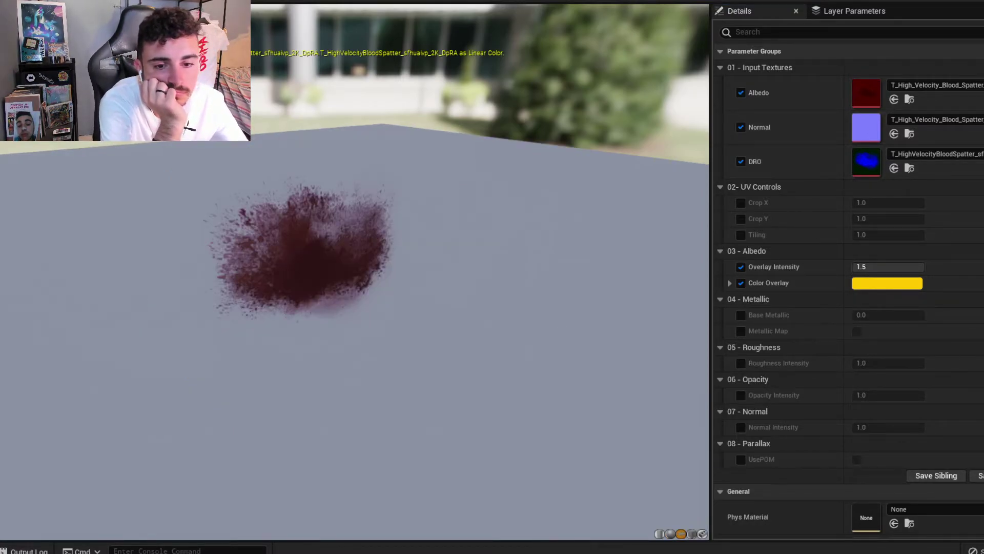
pyautogui.moveTo(512, 358)
pyautogui.mouseDown()
pyautogui.moveTo(513, 420)
pyautogui.moveTo(513, 359)
pyautogui.mouseUp()
pyautogui.click(909, 99)
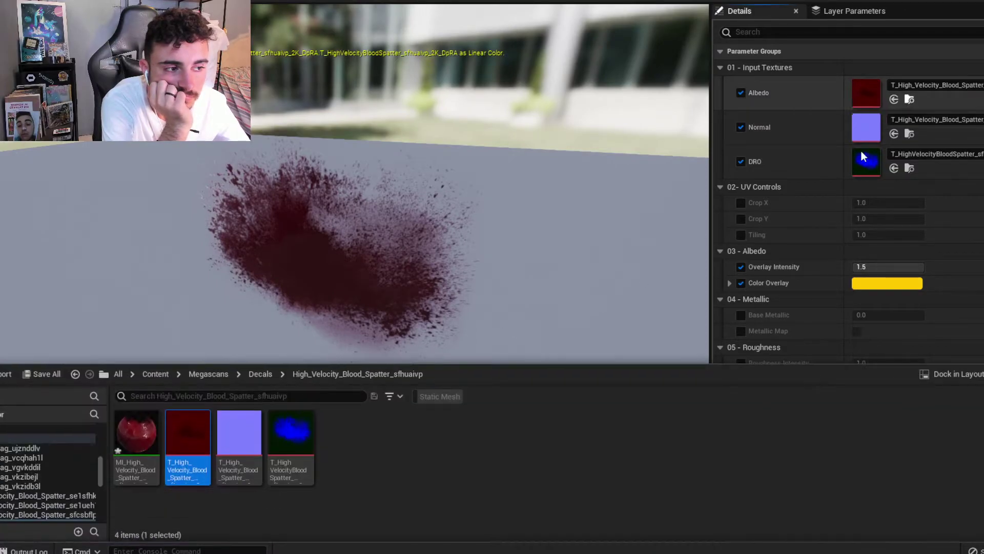
pyautogui.rightClick(190, 412)
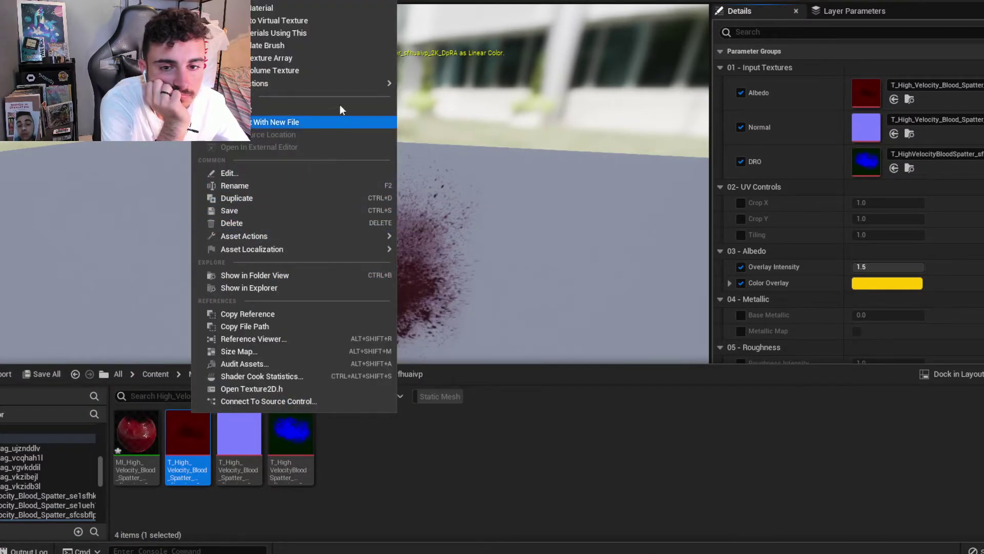
pyautogui.moveTo(308, 237)
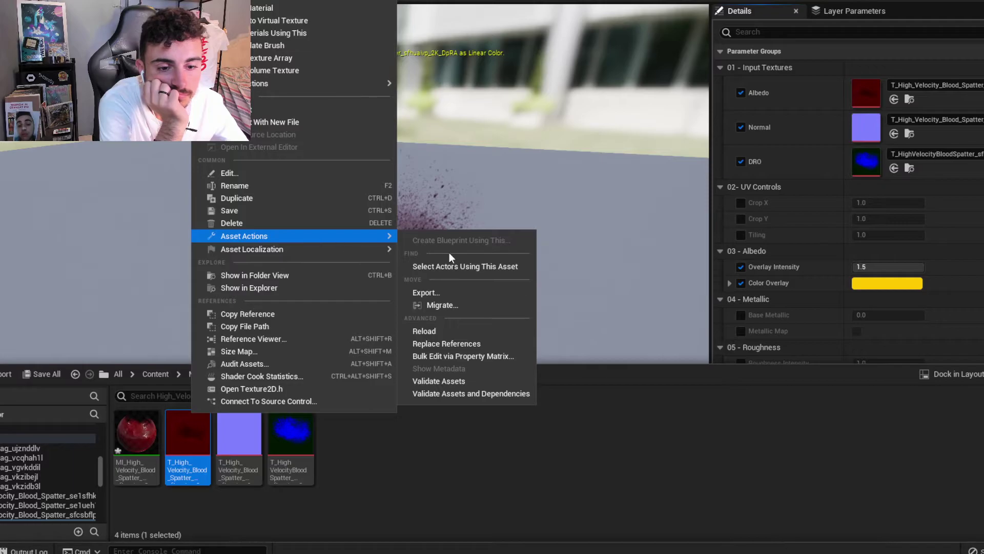
pyautogui.click(455, 293)
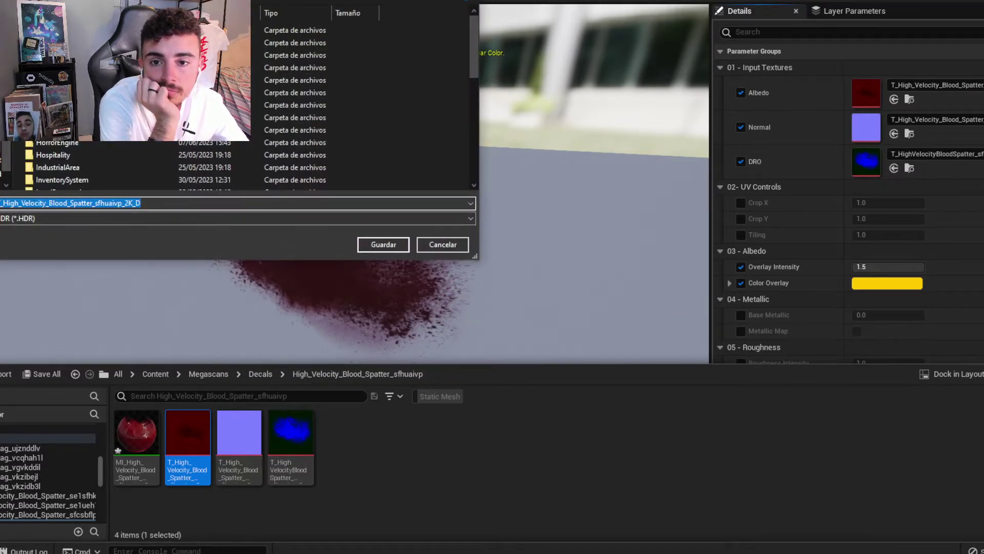
pyautogui.click(124, 218)
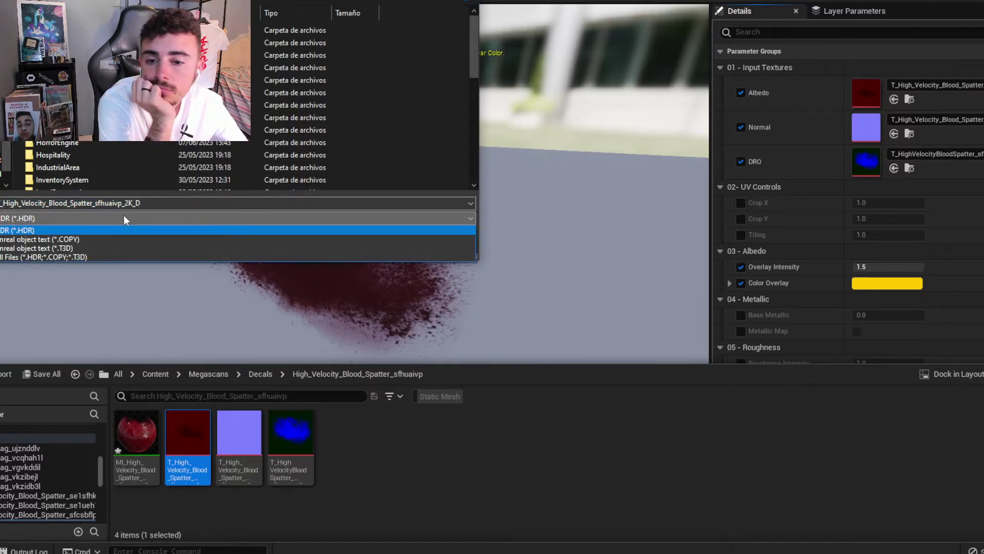
pyautogui.click(124, 215)
pyautogui.click(443, 245)
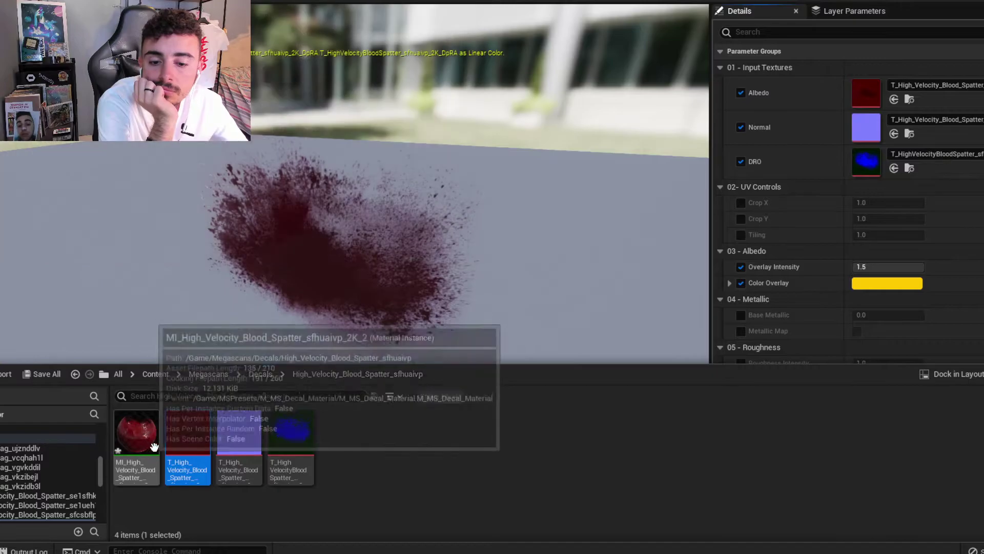
pyautogui.rightClick(181, 444)
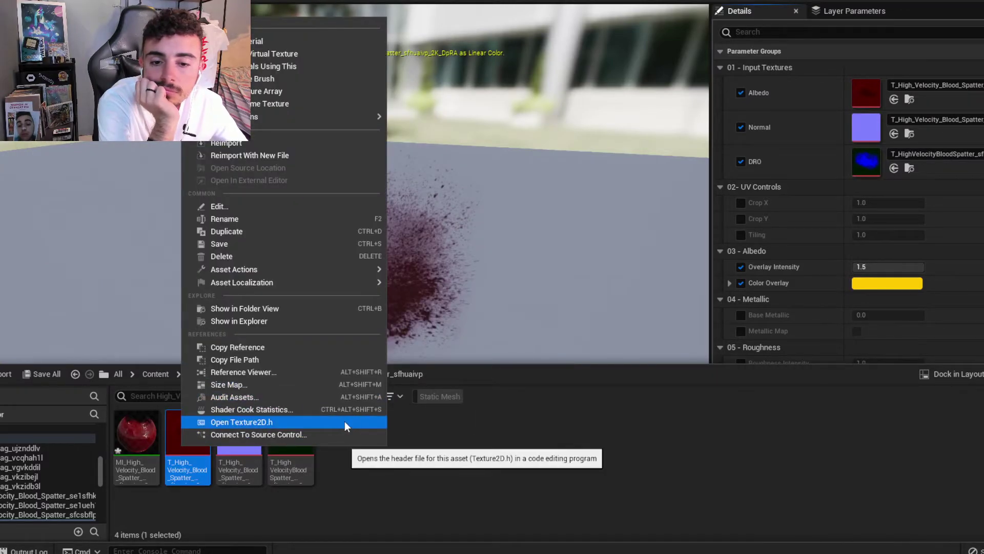
pyautogui.moveTo(376, 272)
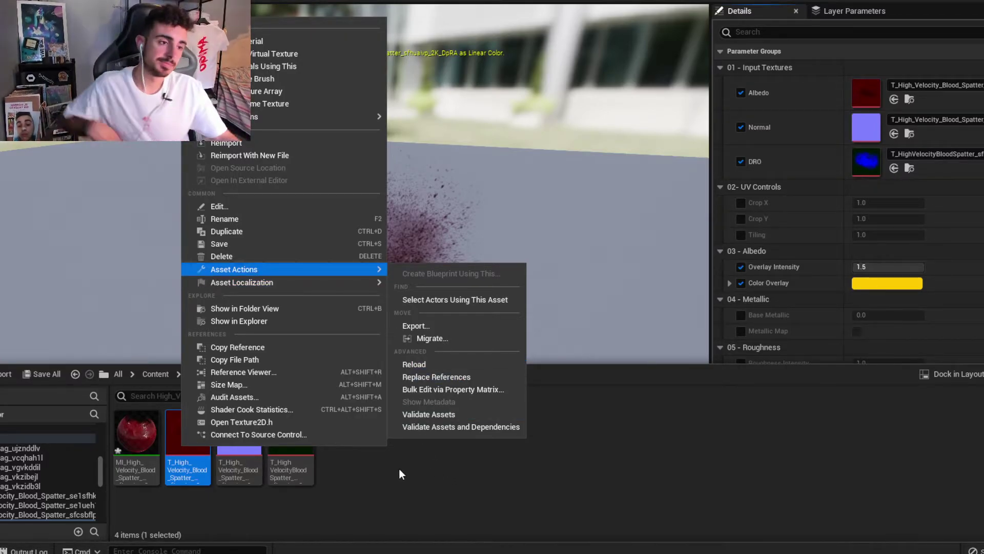
pyautogui.click(466, 450)
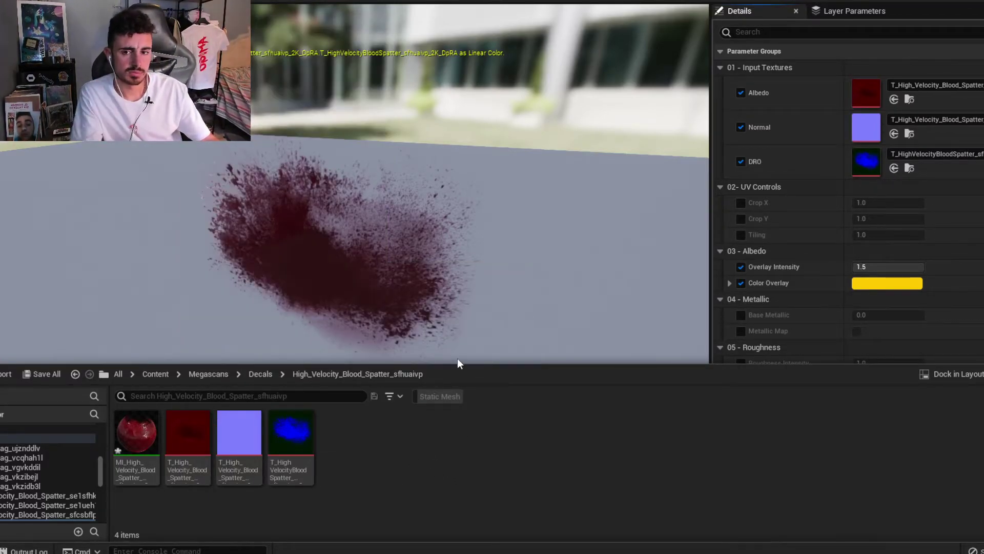
# Tilt the view onto the decal plane and inspect the Advanced, Material Property Overrides and Lightmass sections.
pyautogui.moveTo(403, 262); pyautogui.dragTo(403, 256, button='right')
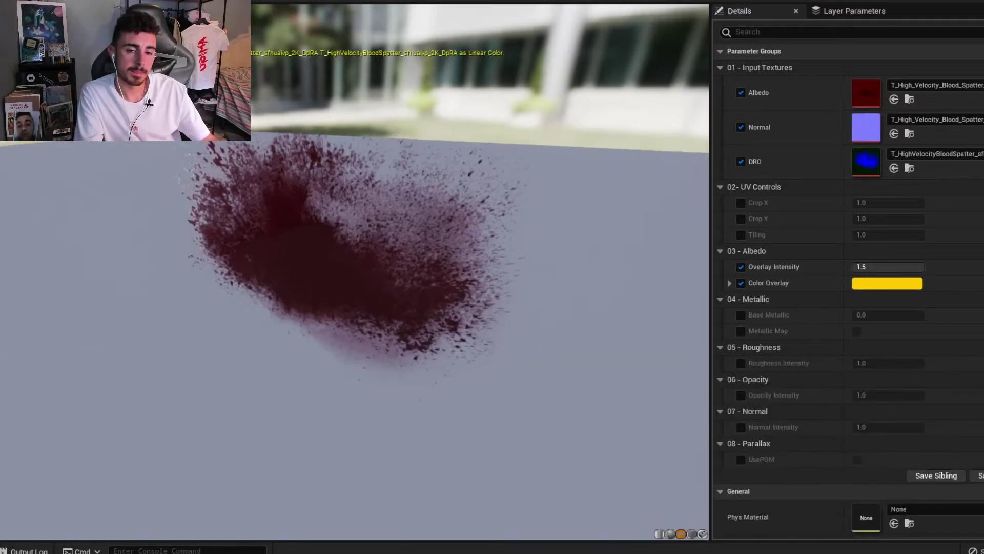
pyautogui.moveTo(266, 204); pyautogui.dragTo(266, 226, button='right')
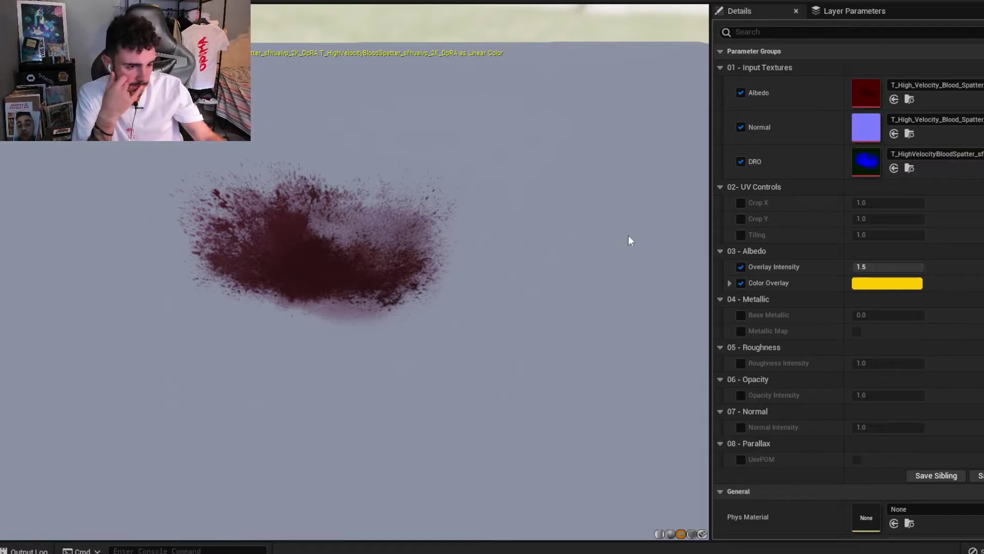
pyautogui.scroll(-3, 781, 284)
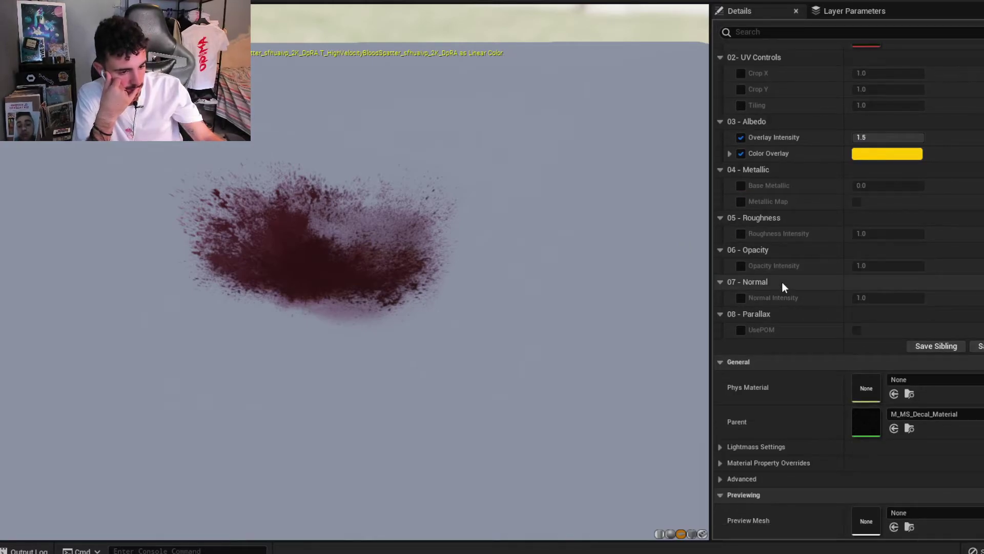
pyautogui.click(724, 479)
pyautogui.click(724, 478)
pyautogui.click(721, 463)
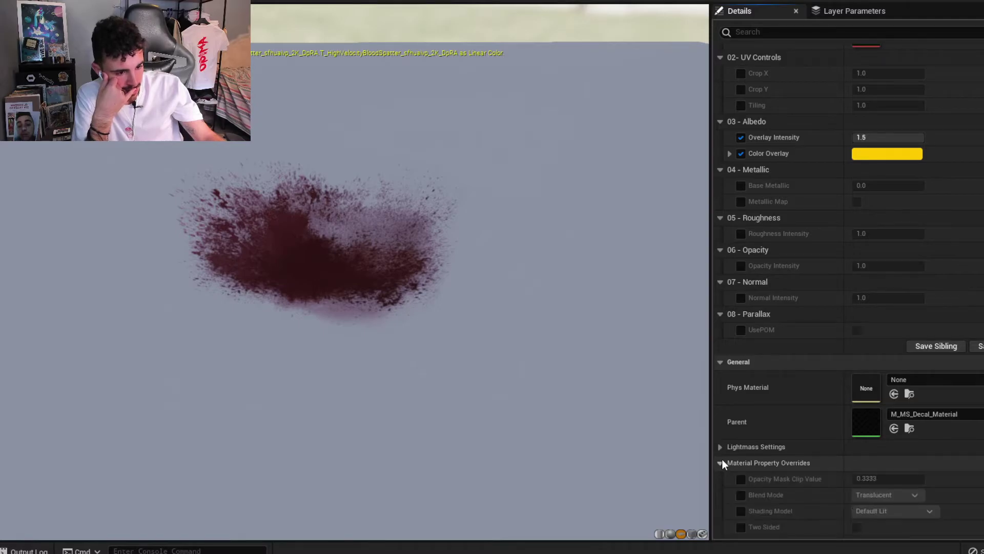
pyautogui.click(722, 463)
pyautogui.click(724, 448)
pyautogui.click(724, 448)
pyautogui.scroll(3, 769, 446)
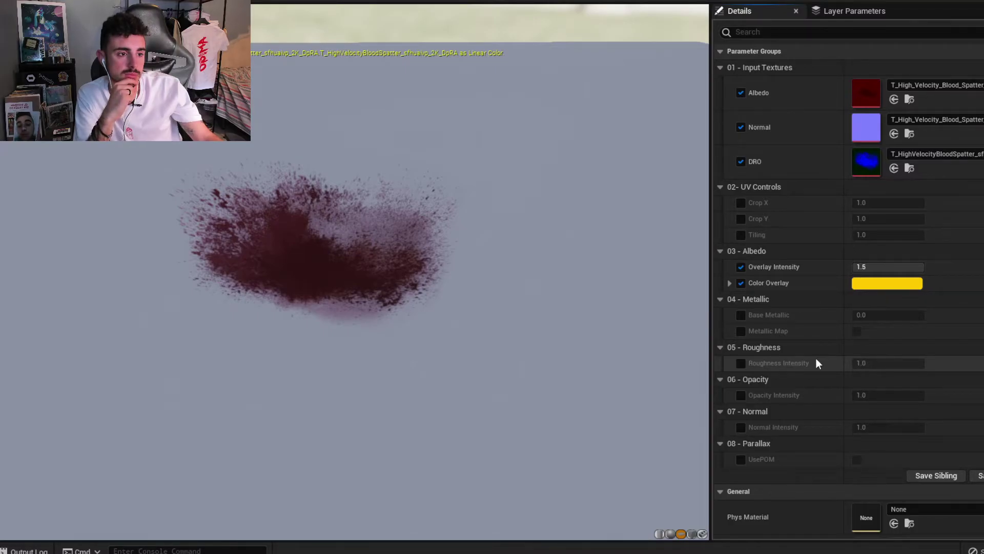
# Locate the Albedo texture in the content browser and select the MI_High blood spatter material instance.
pyautogui.click(909, 100)
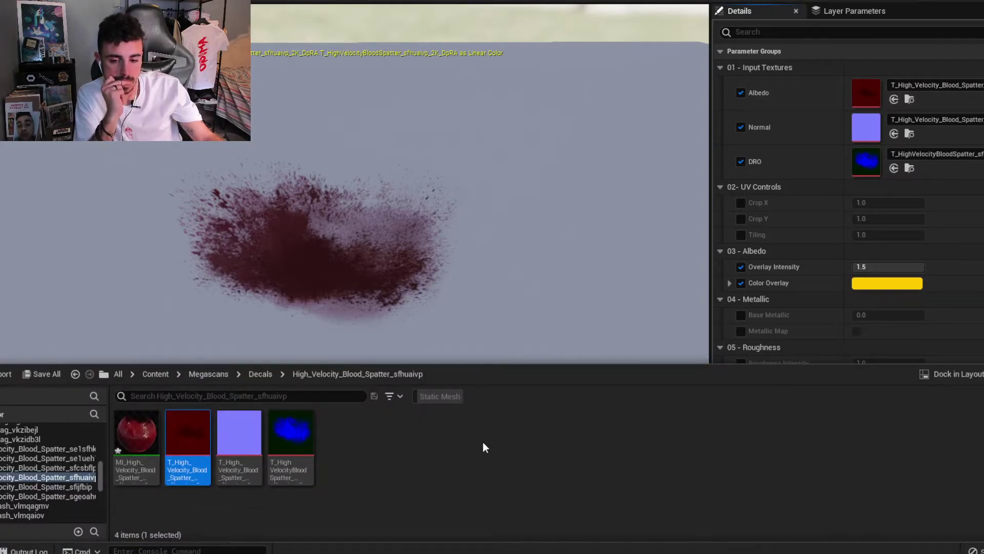
pyautogui.click(146, 433)
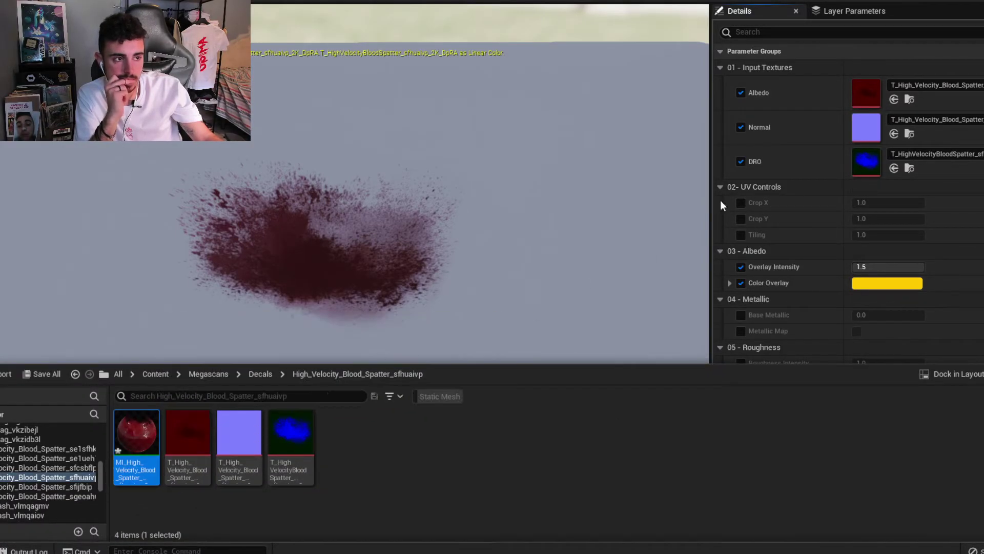
pyautogui.scroll(-5, 928, 230)
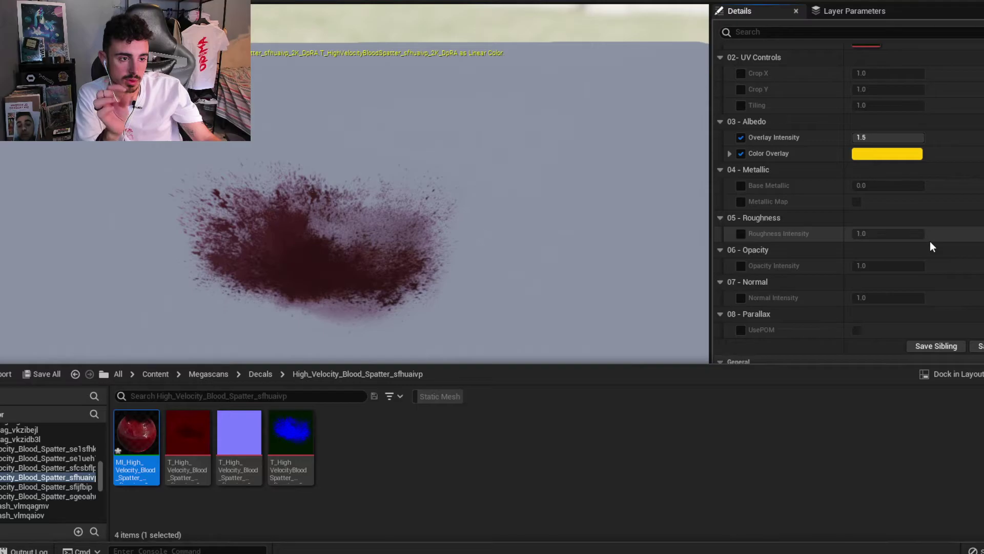
# Change the blood decal instance's Color Overlay to a pale grey.
pyautogui.click(885, 153)
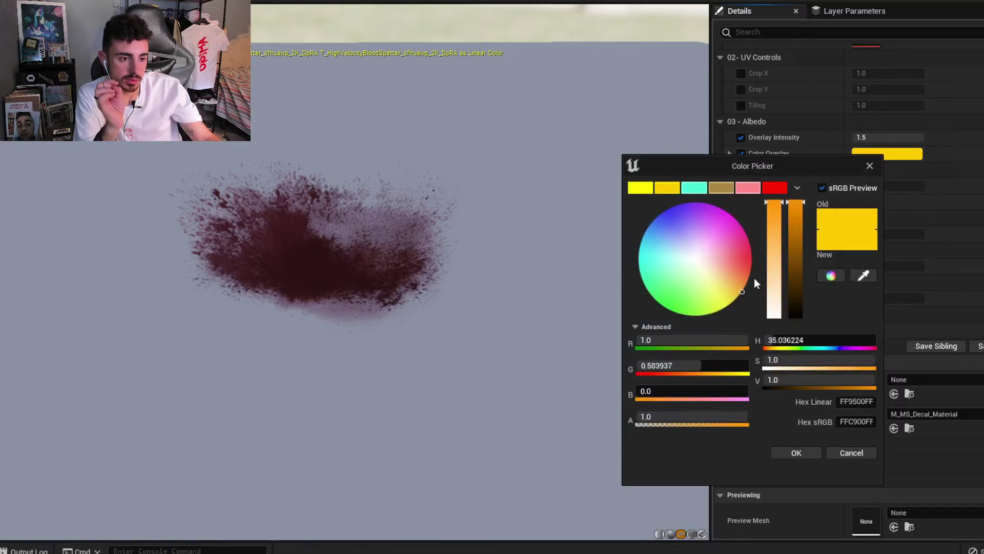
pyautogui.moveTo(671, 225)
pyautogui.mouseDown()
pyautogui.moveTo(533, 218)
pyautogui.moveTo(543, 189)
pyautogui.moveTo(684, 232)
pyautogui.mouseUp()
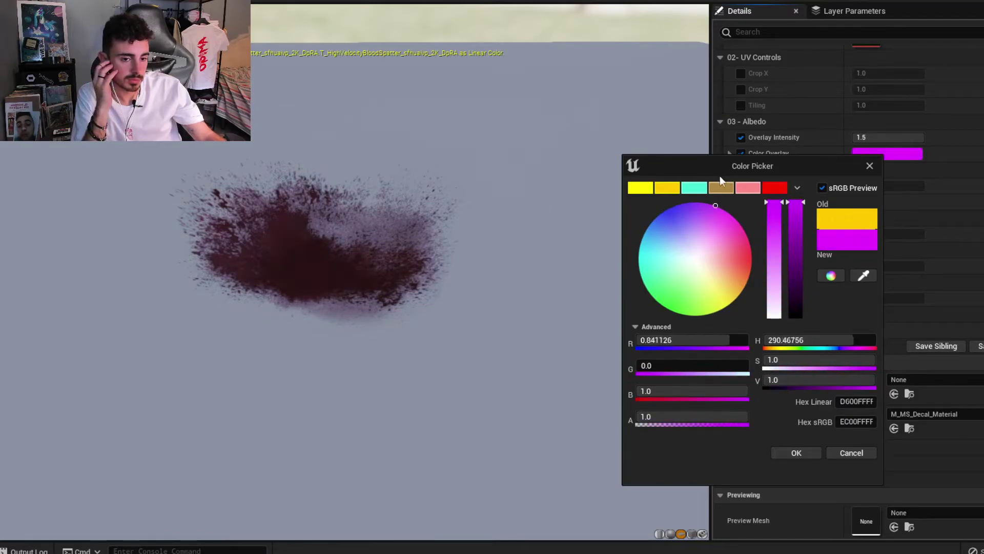
pyautogui.click(871, 164)
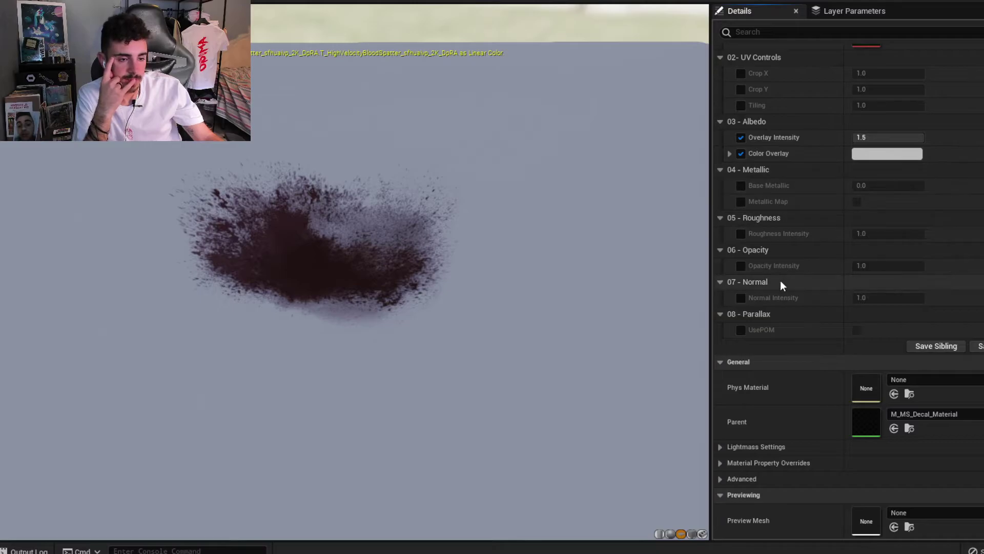
# Lower the Overlay Intensity from 1.5 to 1.0.
pyautogui.scroll(1, 784, 277)
pyautogui.scroll(1, 825, 279)
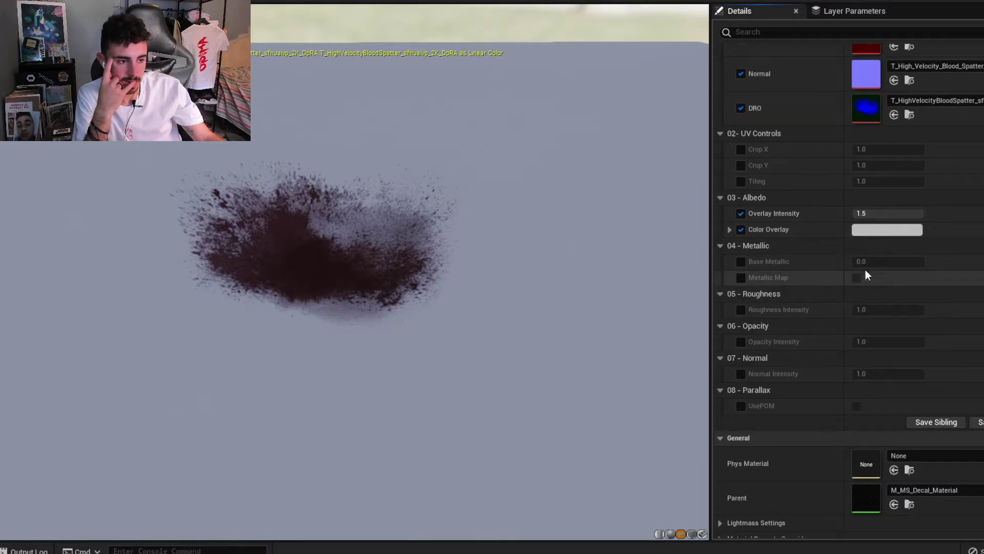
pyautogui.moveTo(887, 214); pyautogui.dragTo(866, 213)
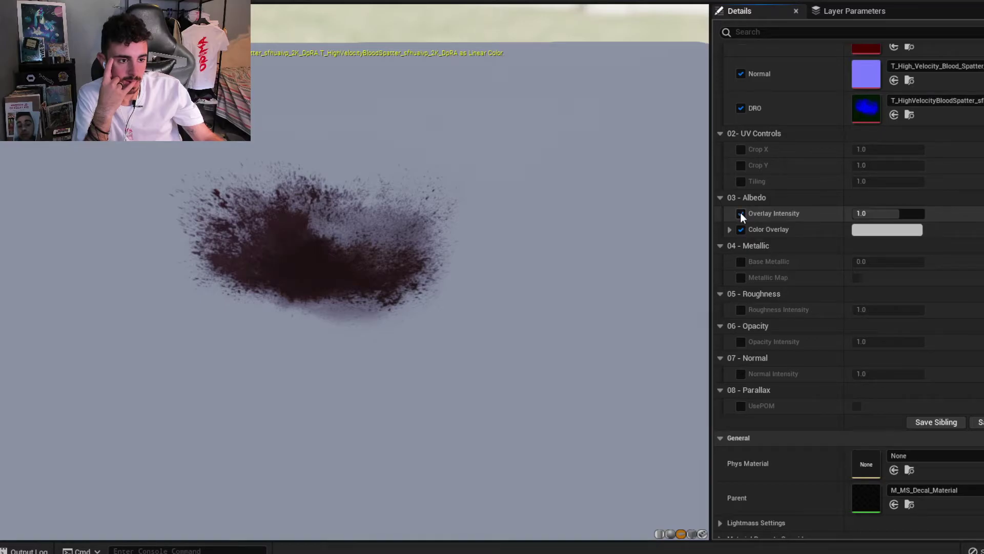
pyautogui.scroll(-2, 877, 451)
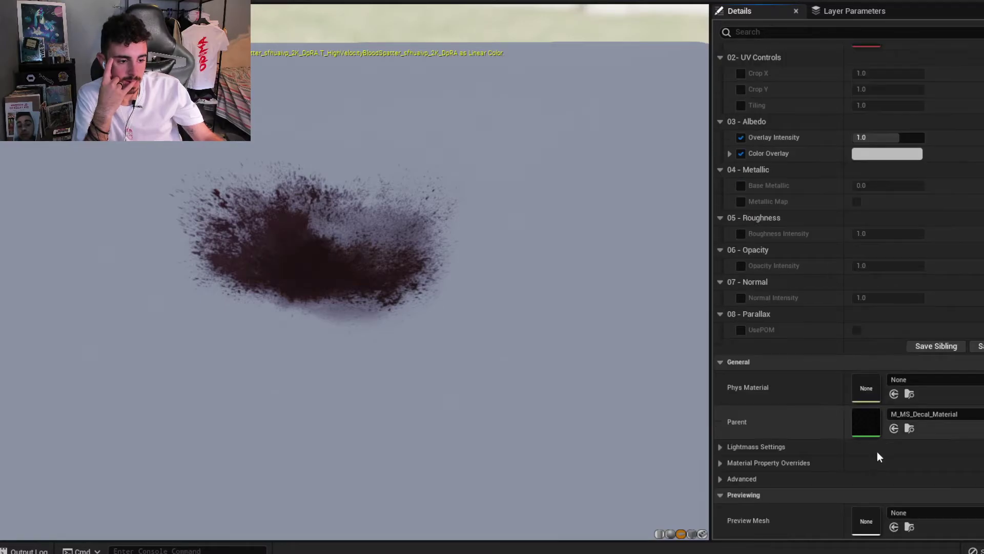
# Open the parent M_MS_Decal_Material graph and nudge the 0.5 constant node upward.
pyautogui.doubleClick(873, 424)
pyautogui.moveTo(873, 422)
pyautogui.mouseDown(button='right')
pyautogui.moveTo(716, 285)
pyautogui.moveTo(741, 340)
pyautogui.mouseUp(button='right')
pyautogui.scroll(-4, 725, 306)
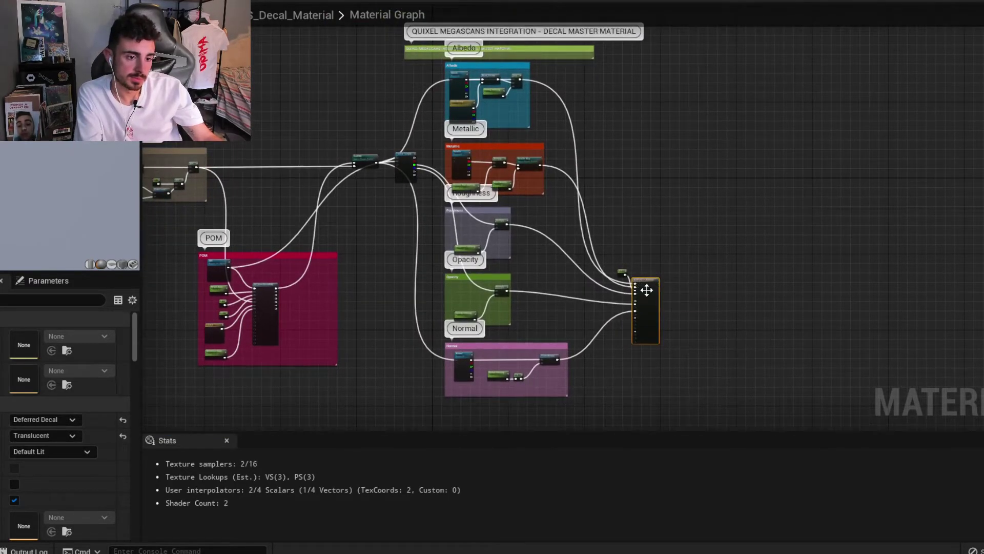
pyautogui.scroll(5, 630, 271)
pyautogui.moveTo(647, 272); pyautogui.dragTo(661, 232)
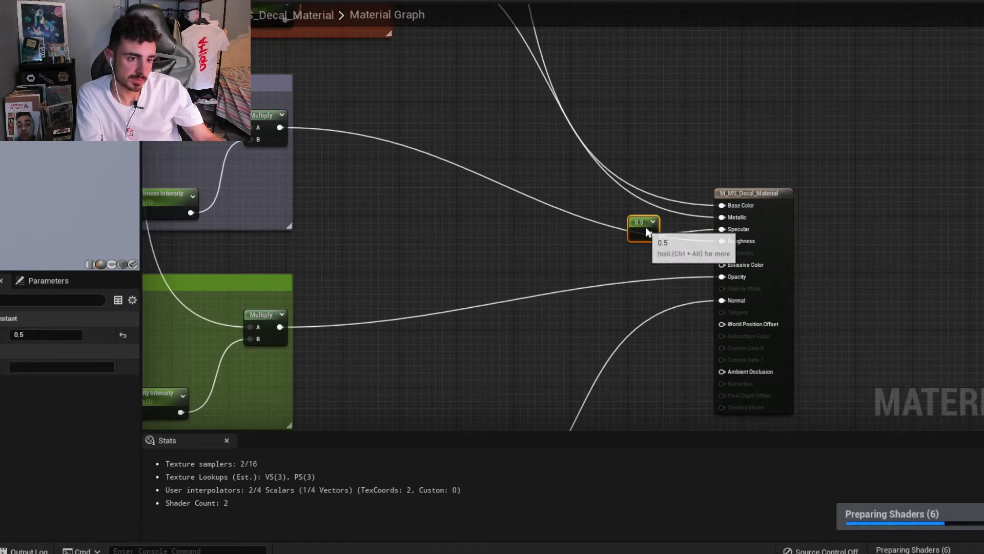
pyautogui.scroll(-5, 661, 232)
pyautogui.scroll(5, 654, 297)
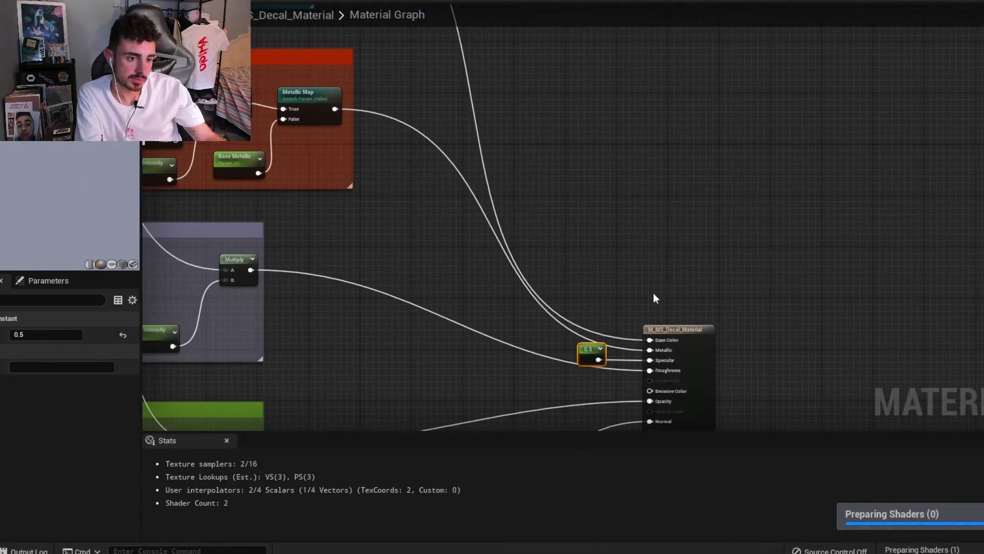
pyautogui.click(673, 335)
# Move the Overlay Intensity and Blend_Overlay nodes lower in the Albedo group.
pyautogui.moveTo(613, 296)
pyautogui.mouseDown(button='right')
pyautogui.moveTo(537, 219)
pyautogui.moveTo(589, 323)
pyautogui.mouseUp(button='right')
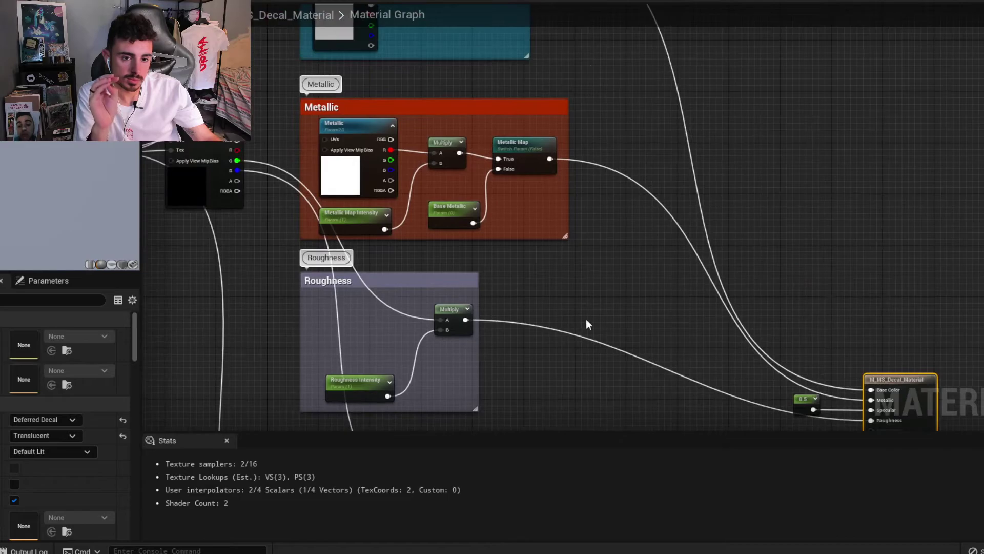
pyautogui.moveTo(593, 268)
pyautogui.mouseDown(button='right')
pyautogui.moveTo(562, 228)
pyautogui.moveTo(570, 287)
pyautogui.mouseUp(button='right')
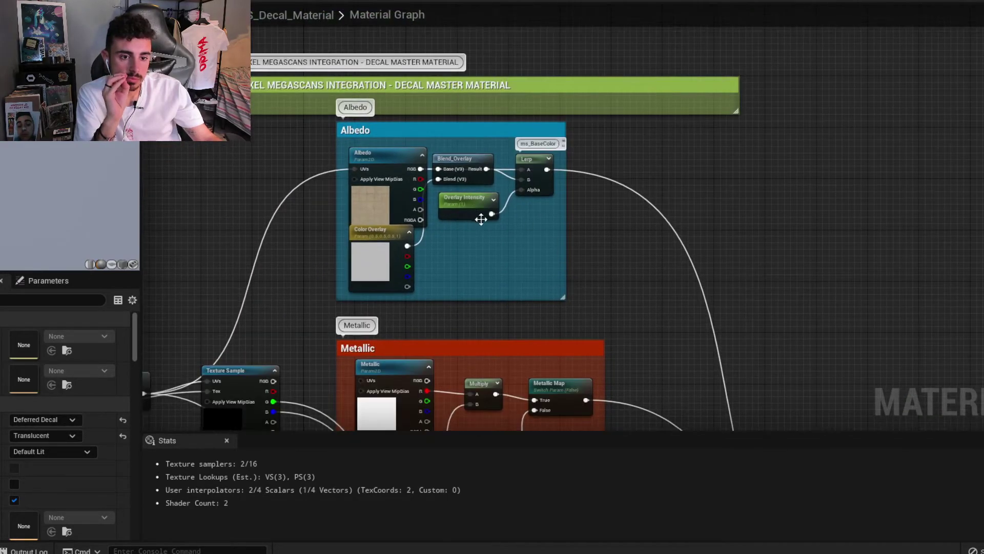
pyautogui.scroll(2, 489, 237)
pyautogui.moveTo(489, 237); pyautogui.dragTo(505, 277, button='right')
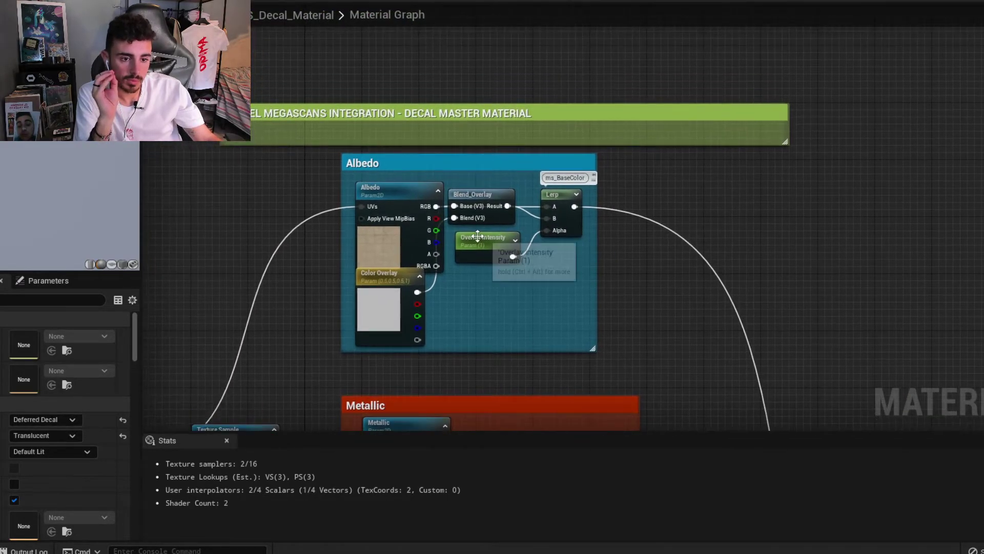
pyautogui.moveTo(492, 241); pyautogui.dragTo(500, 285)
pyautogui.scroll(1, 496, 276)
pyautogui.moveTo(496, 276); pyautogui.dragTo(533, 275, button='right')
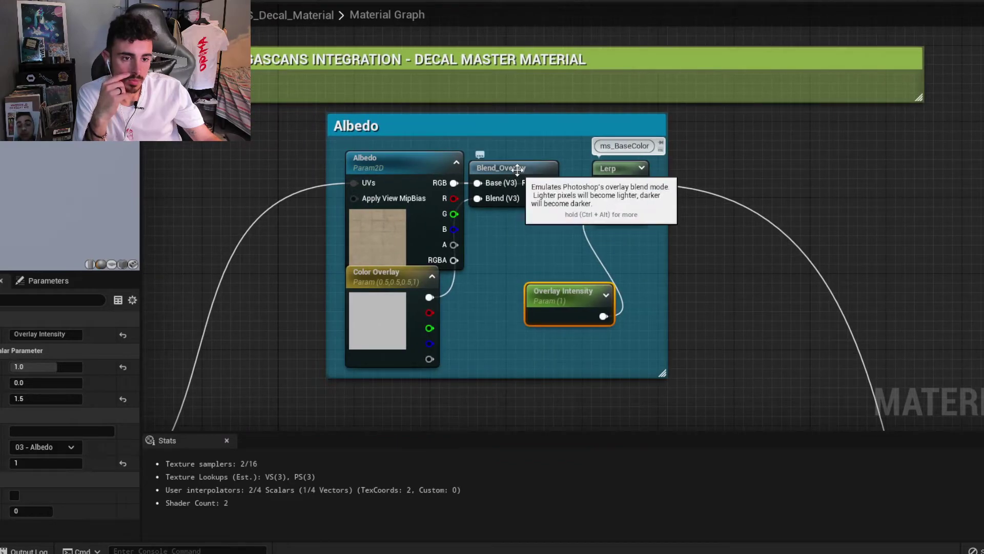
pyautogui.moveTo(516, 178); pyautogui.dragTo(524, 206)
# Raise the Overlay Intensity parameter's Slider Max from 1.5 to 5000 and save the material.
pyautogui.click(567, 298)
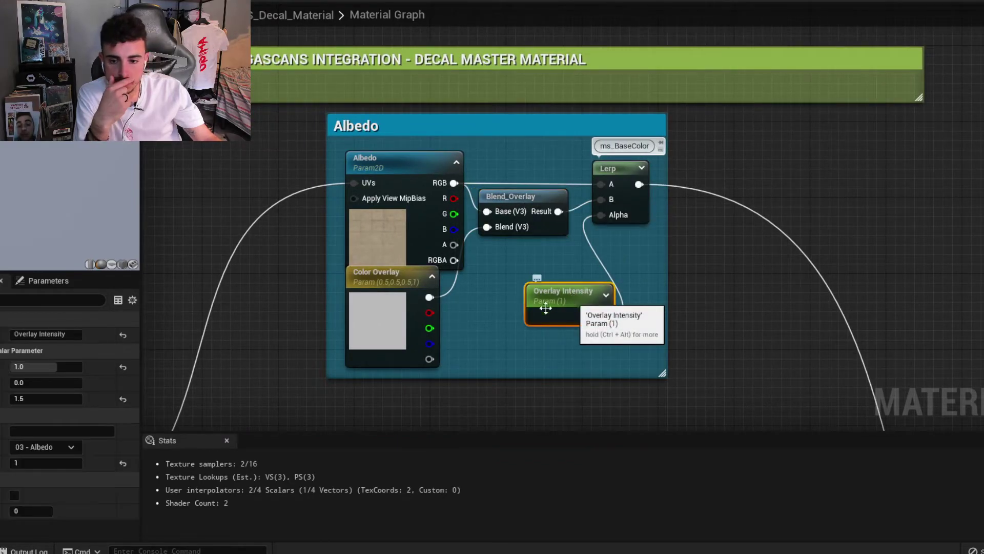
pyautogui.click(49, 398)
pyautogui.write('5000')
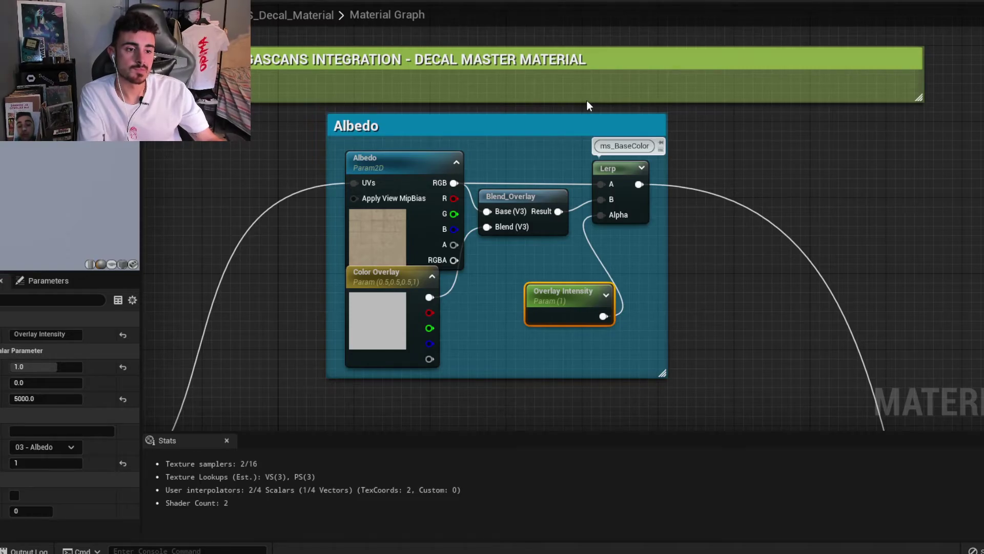
pyautogui.hotkey('ctrl', 's')
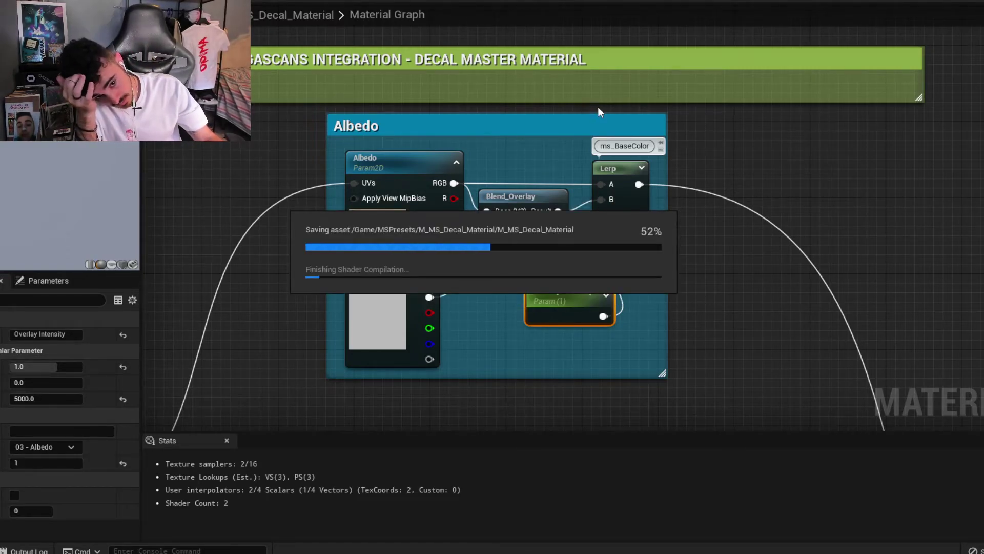
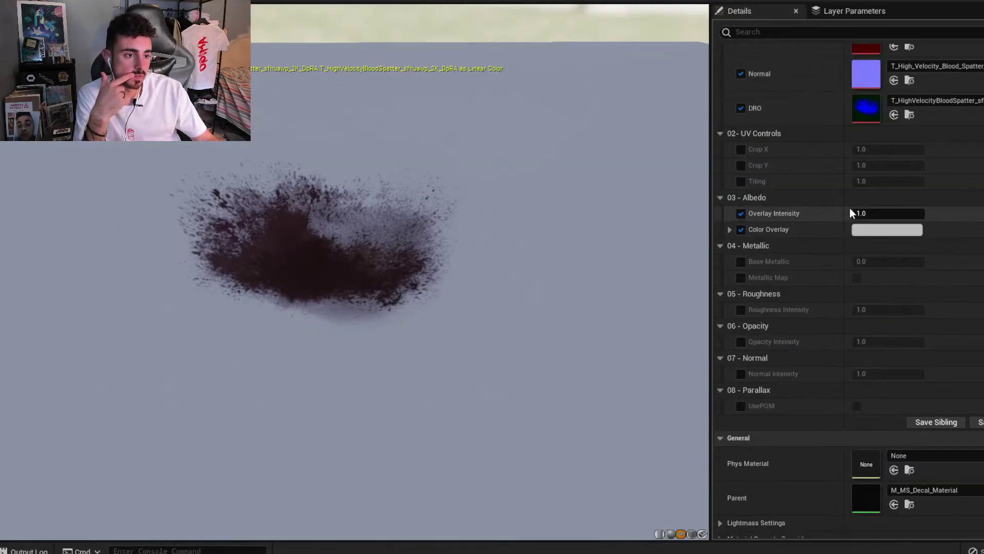
# Tint the decal instance's Color Overlay yellow and raise Overlay Intensity to 5000.
pyautogui.click(869, 229)
pyautogui.click(728, 367)
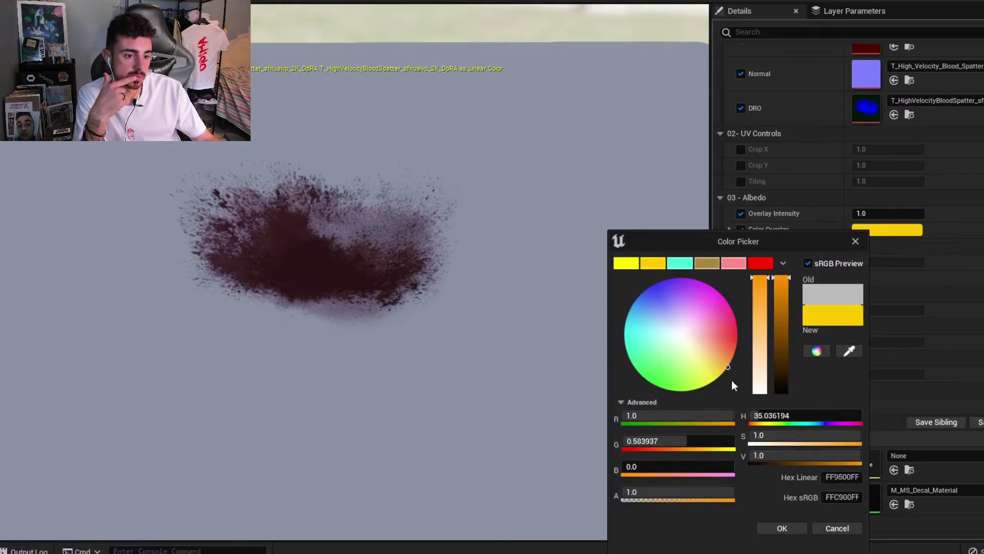
pyautogui.click(766, 528)
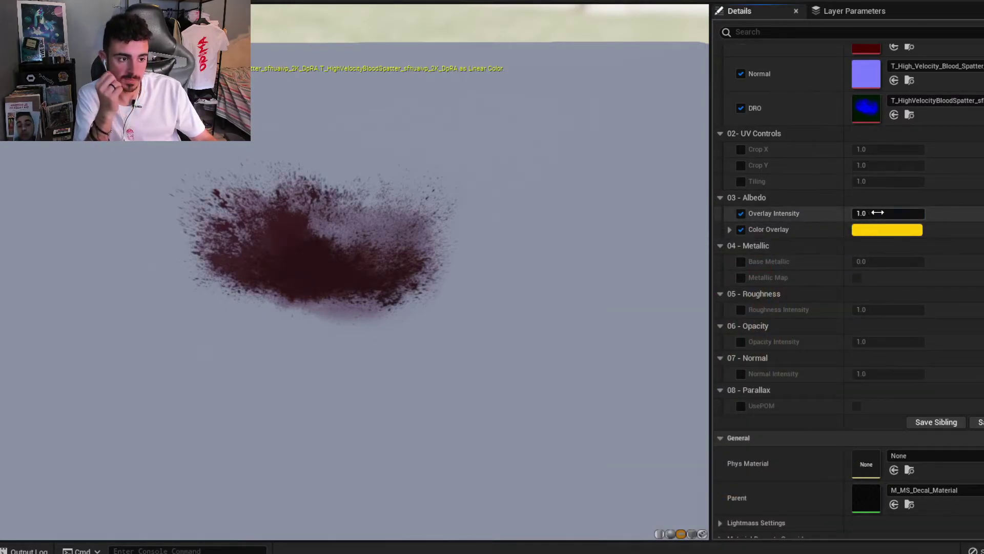
pyautogui.moveTo(878, 212); pyautogui.dragTo(923, 212)
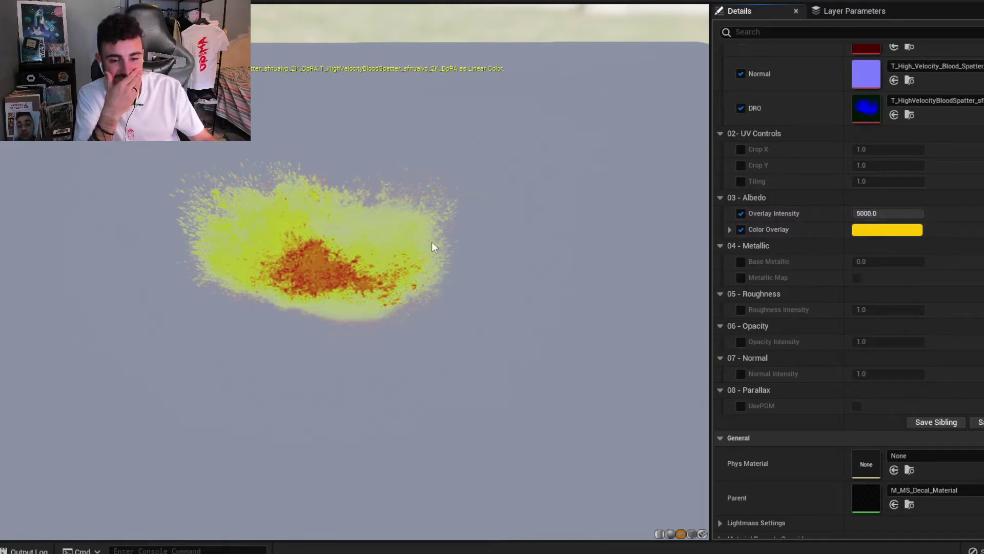
# Darken the yellow overlay slightly toward orange, then open the parent decal material.
pyautogui.scroll(-2, 420, 267)
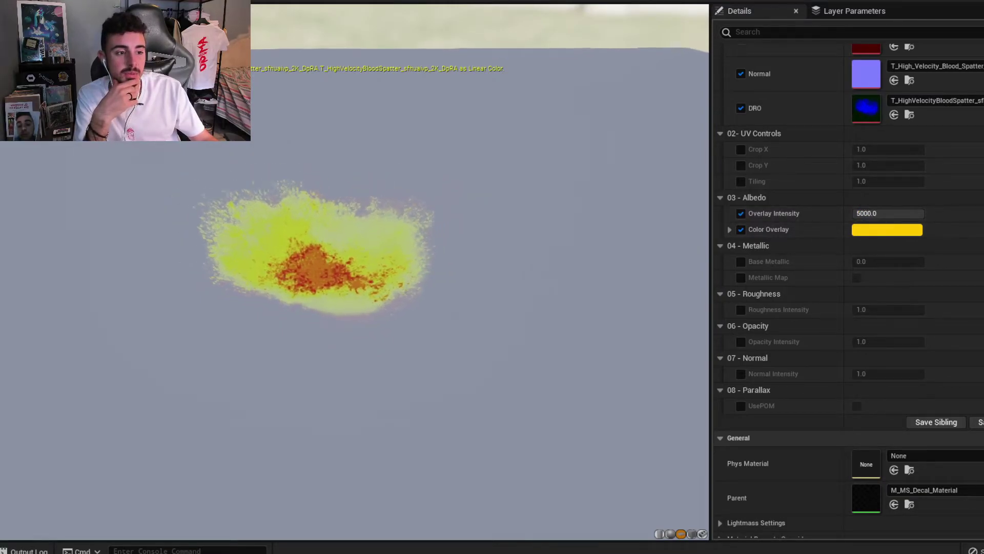
pyautogui.scroll(4, 406, 267)
pyautogui.moveTo(405, 267); pyautogui.dragTo(405, 272)
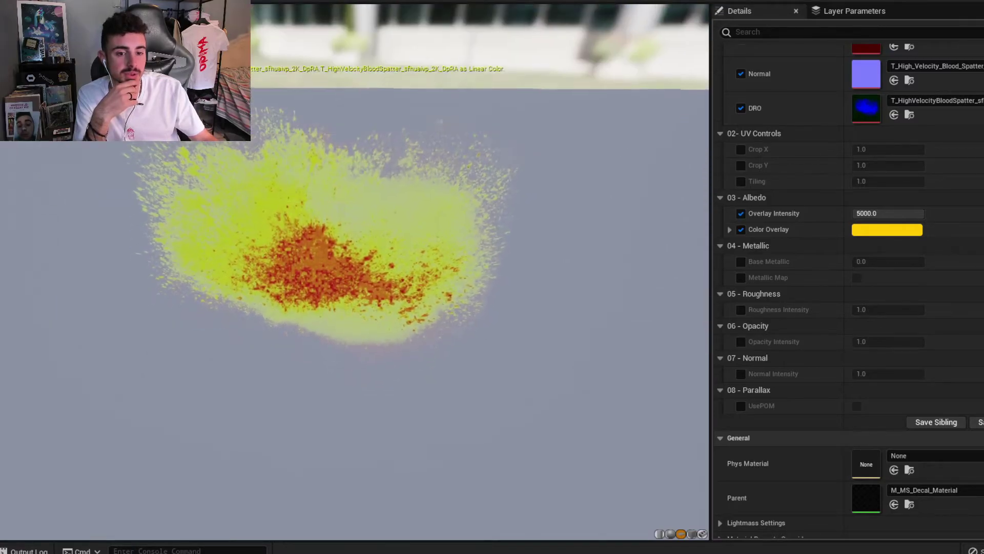
pyautogui.scroll(-1, 362, 276)
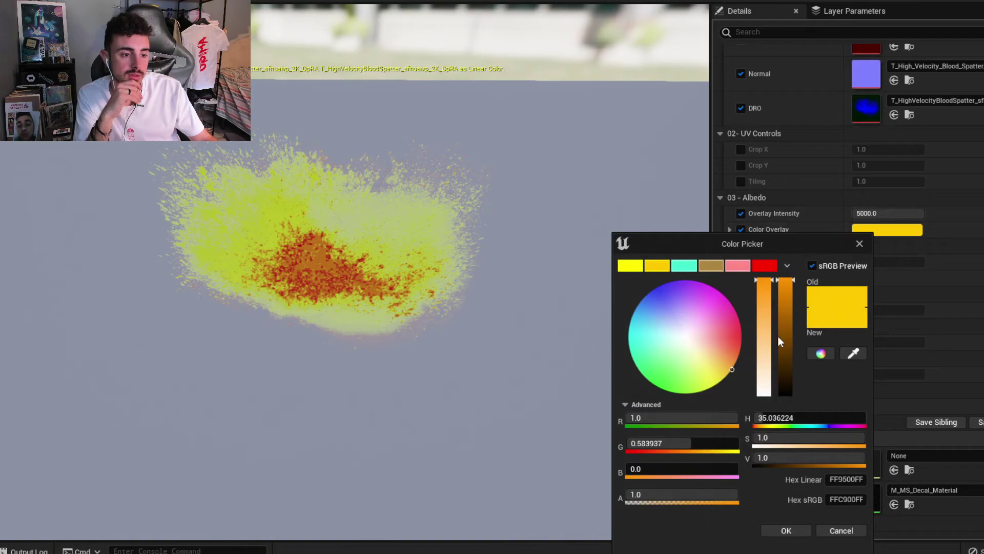
pyautogui.moveTo(779, 341); pyautogui.dragTo(789, 286)
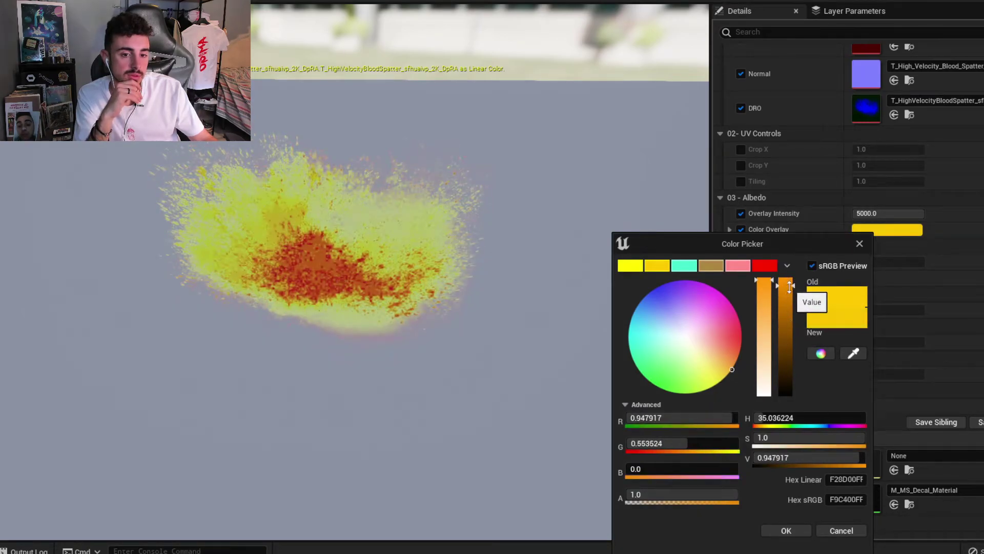
pyautogui.moveTo(789, 285); pyautogui.dragTo(794, 277)
pyautogui.click(802, 529)
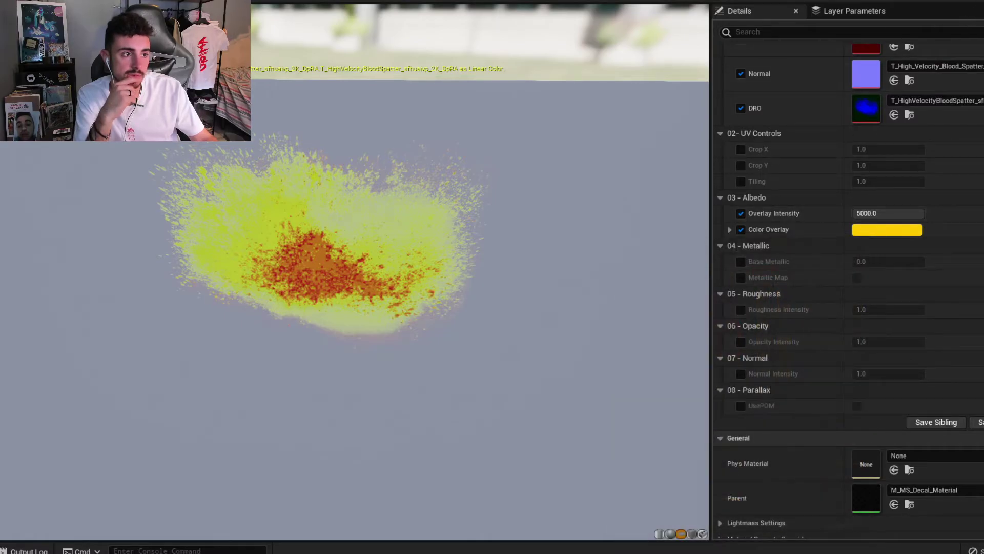
pyautogui.click(965, 21)
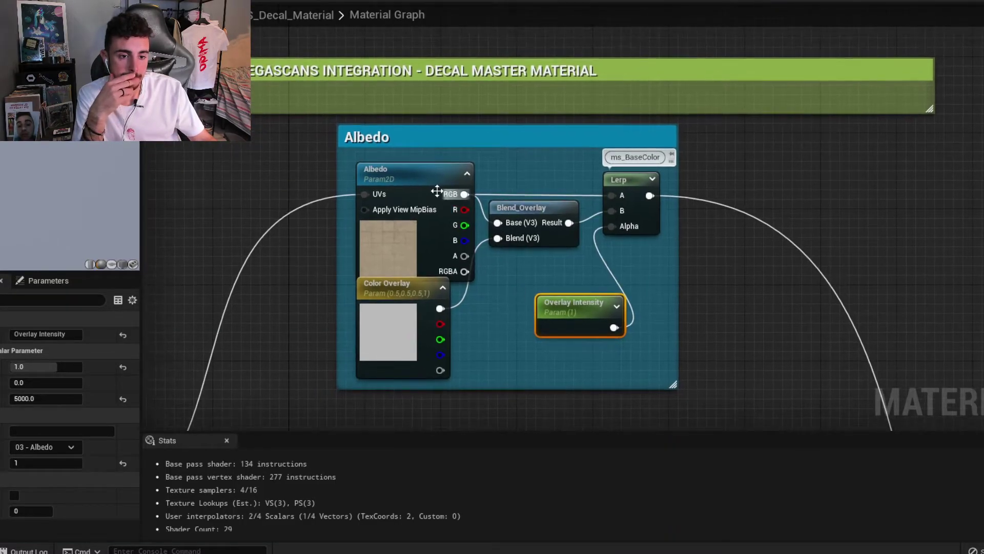
pyautogui.moveTo(425, 170); pyautogui.dragTo(416, 163)
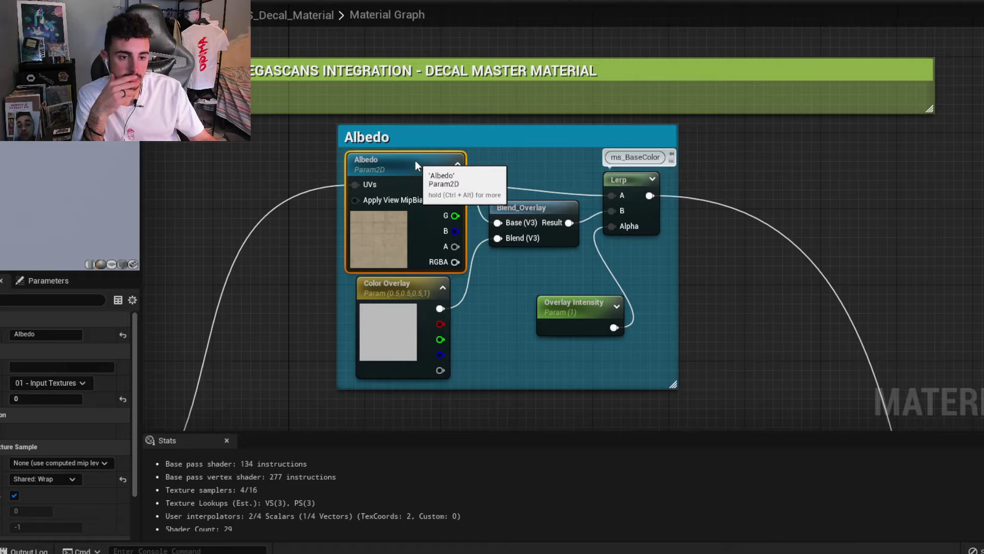
pyautogui.moveTo(524, 226); pyautogui.dragTo(459, 225, button='right')
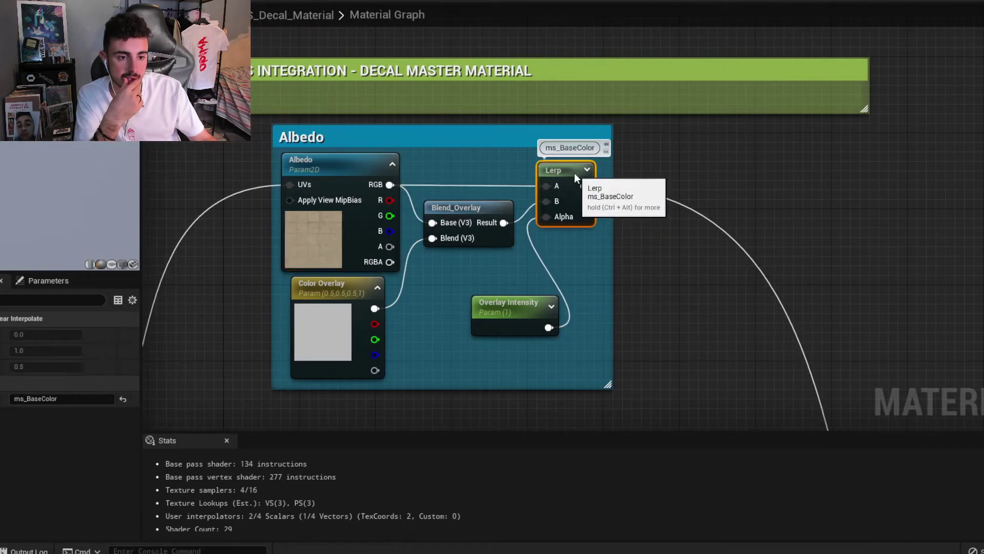
pyautogui.click(574, 272)
pyautogui.moveTo(573, 278); pyautogui.dragTo(585, 264, button='right')
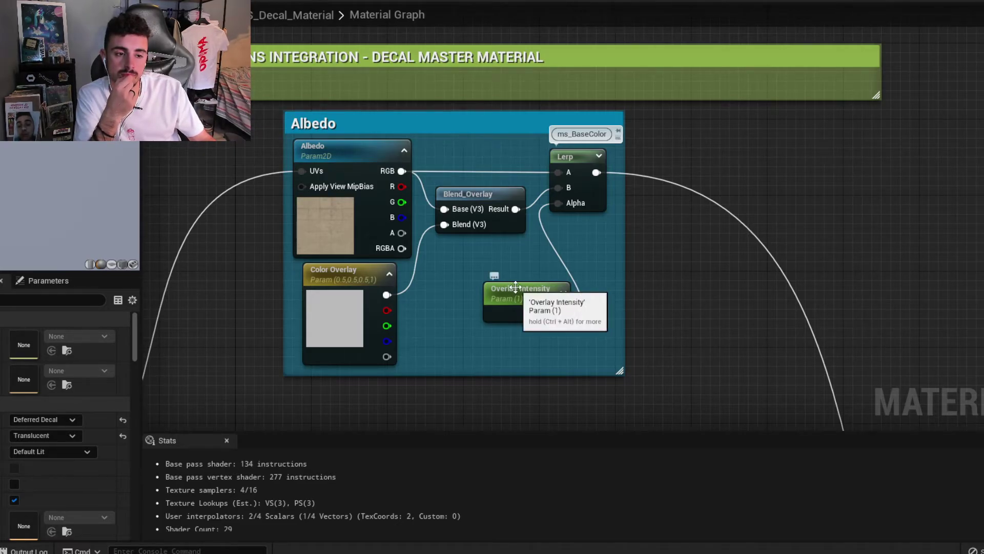
pyautogui.moveTo(516, 287)
pyautogui.mouseDown()
pyautogui.moveTo(496, 267)
pyautogui.moveTo(519, 281)
pyautogui.mouseUp()
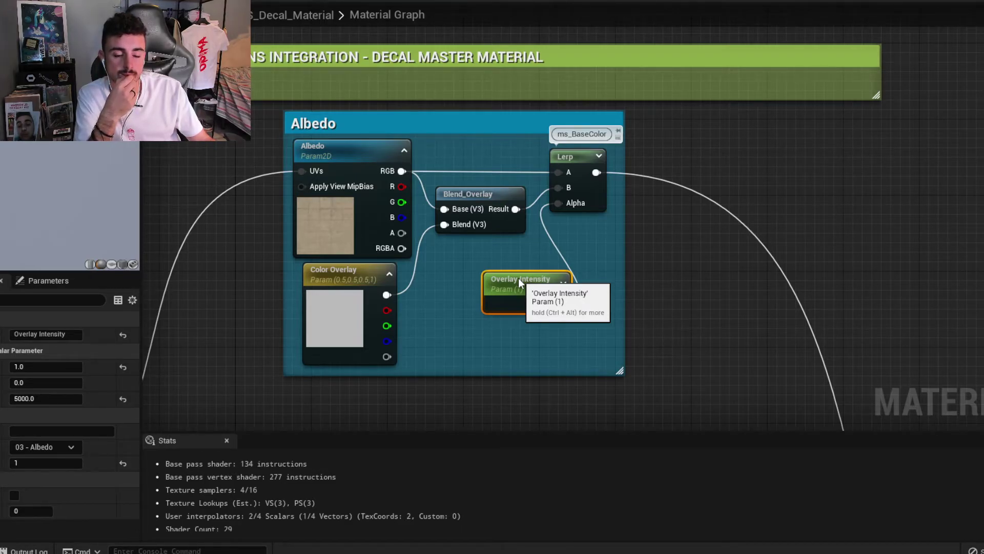
pyautogui.click(357, 298)
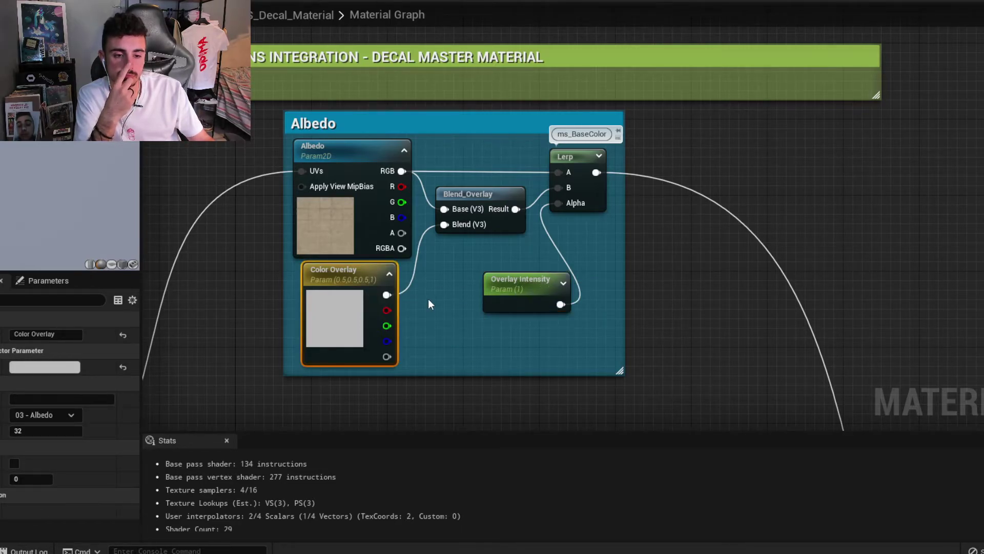
pyautogui.click(519, 281)
pyautogui.scroll(-6, 595, 350)
pyautogui.moveTo(596, 349); pyautogui.dragTo(556, 83, button='right')
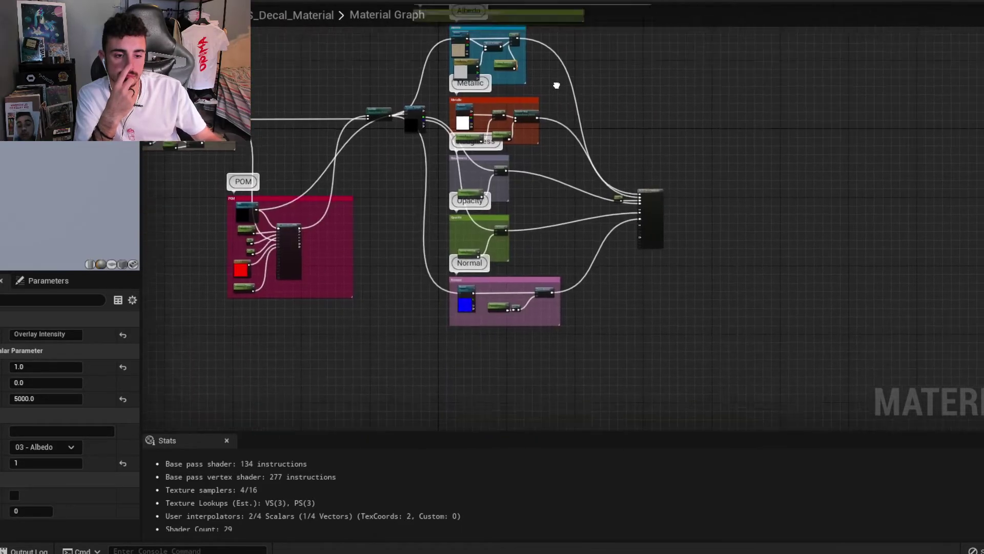
pyautogui.scroll(5, 526, 124)
pyautogui.moveTo(546, 258); pyautogui.dragTo(552, 107, button='right')
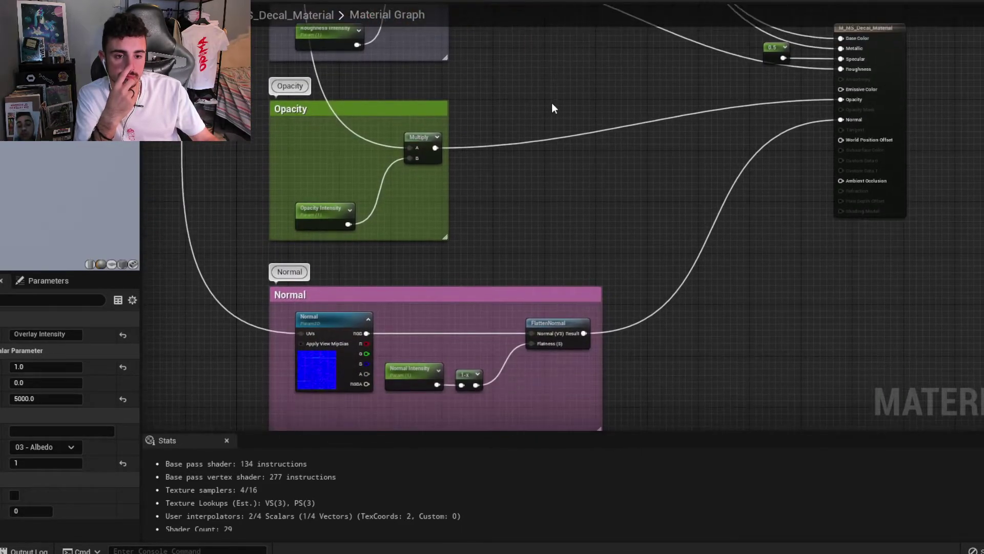
pyautogui.moveTo(632, 99); pyautogui.dragTo(748, 93, button='right')
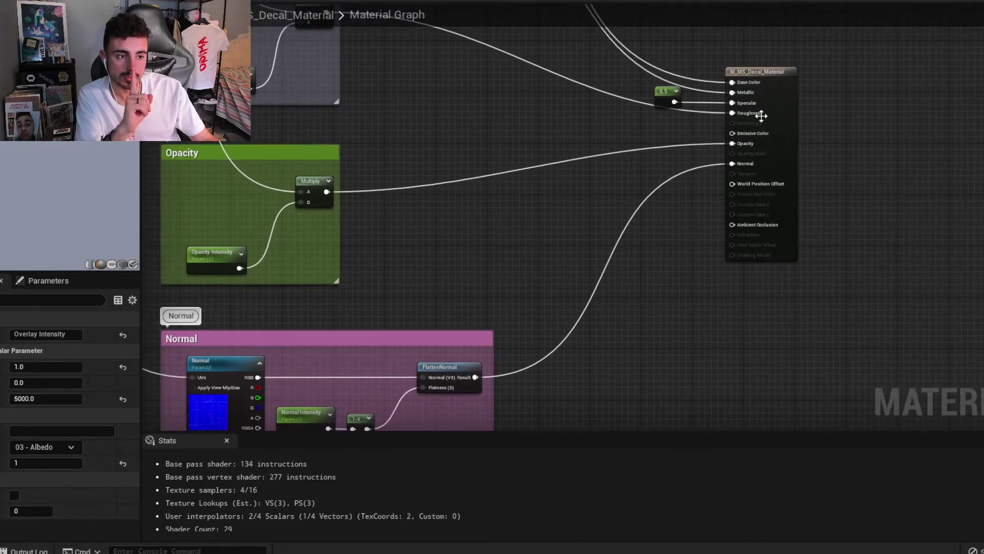
pyautogui.scroll(4, 805, 198)
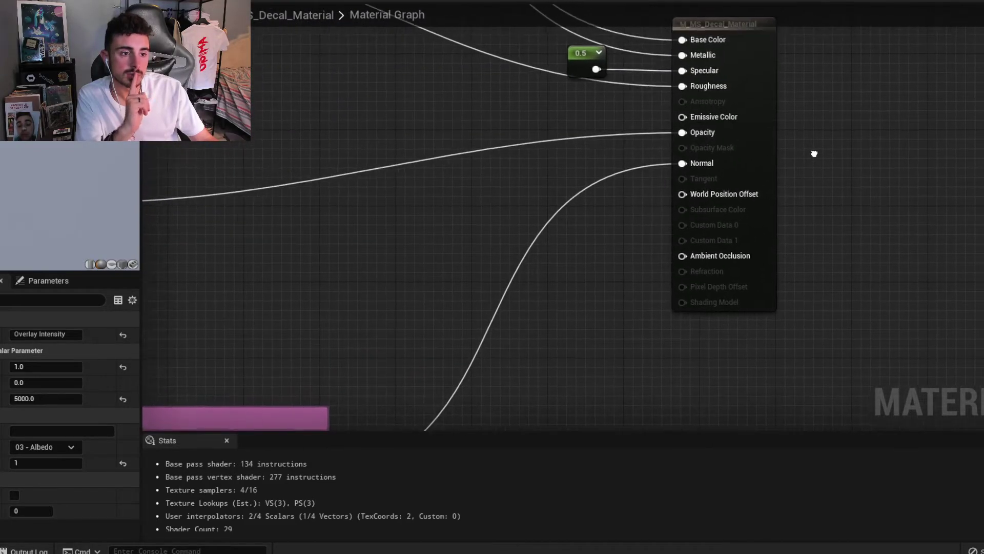
pyautogui.moveTo(807, 171); pyautogui.dragTo(808, 173, button='right')
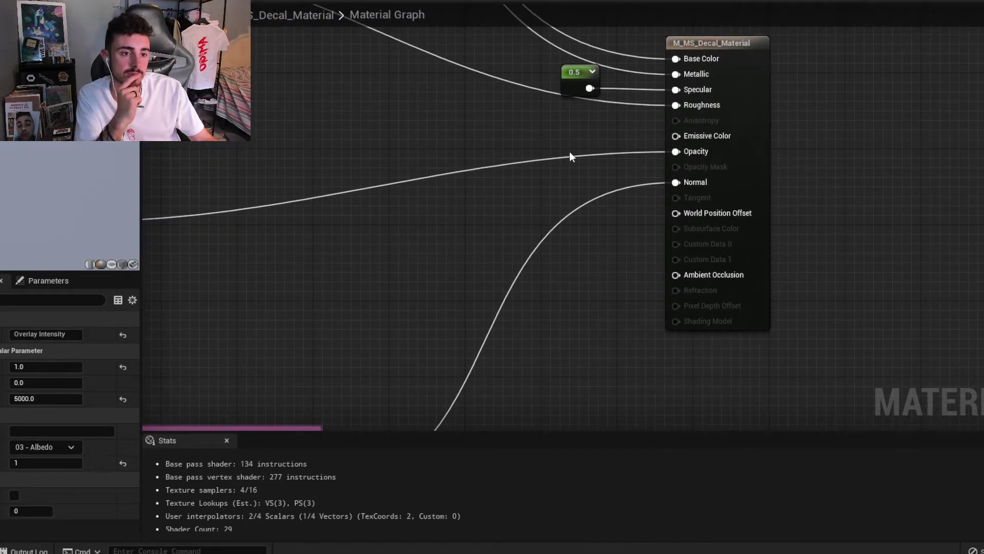
pyautogui.scroll(-5, 570, 152)
pyautogui.scroll(3, 525, 306)
pyautogui.scroll(3, 513, 231)
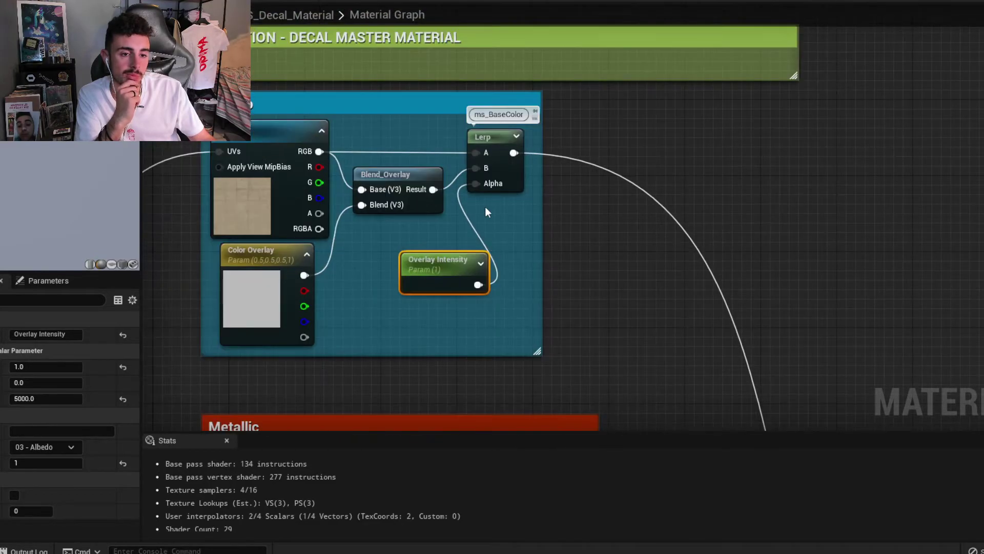
pyautogui.moveTo(495, 217)
pyautogui.mouseDown(button='right')
pyautogui.moveTo(654, 196)
pyautogui.moveTo(611, 180)
pyautogui.mouseUp(button='right')
pyautogui.click(676, 185)
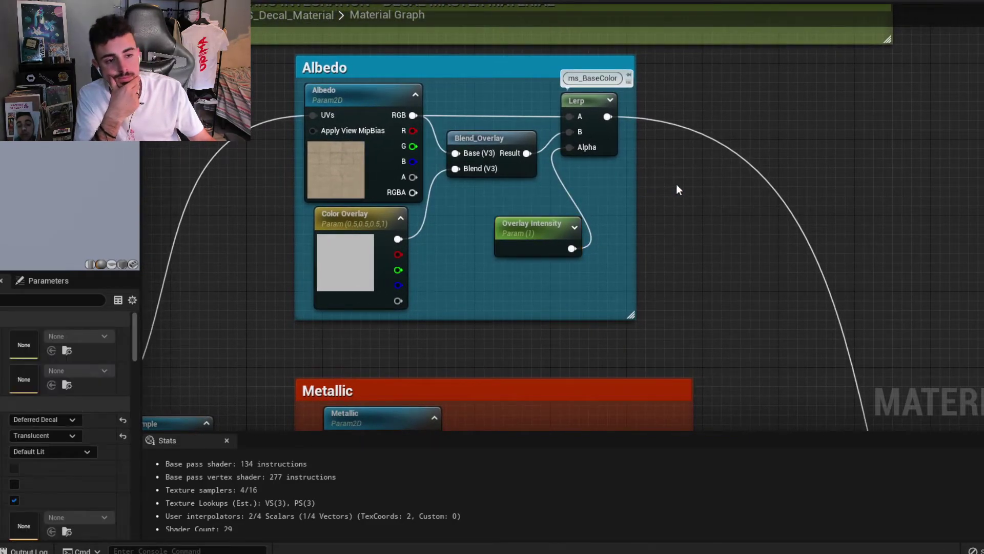
pyautogui.moveTo(548, 220); pyautogui.dragTo(518, 210)
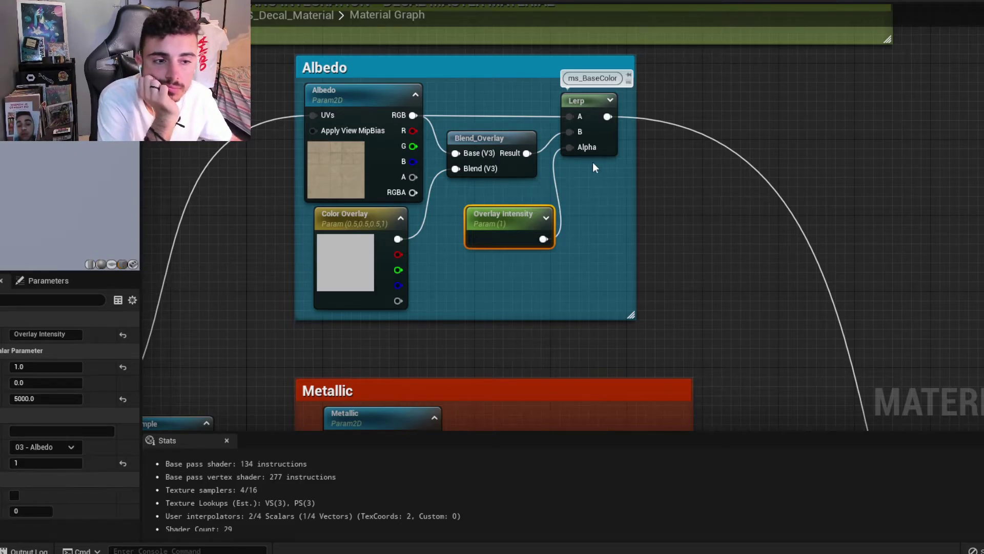
pyautogui.click(606, 146)
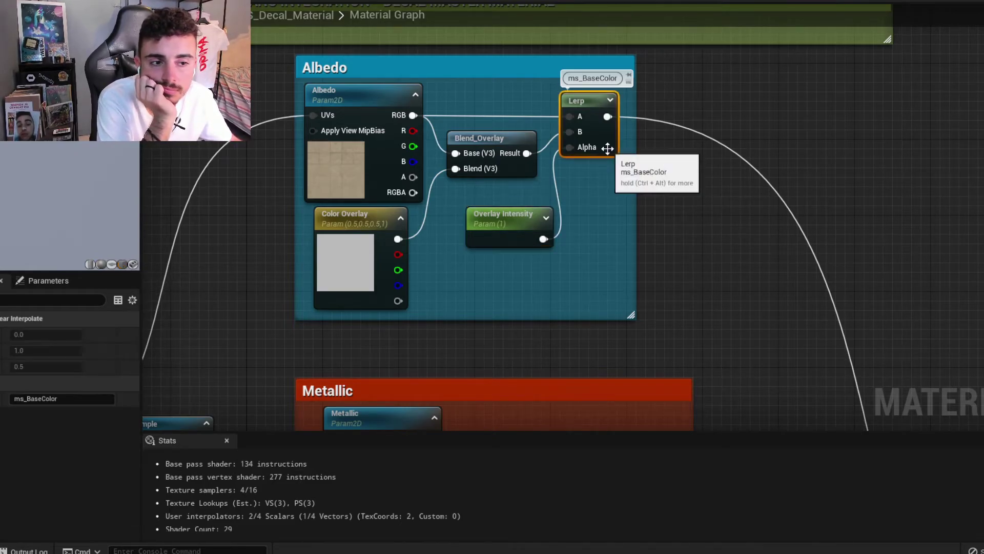
pyautogui.click(610, 100)
pyautogui.click(654, 101)
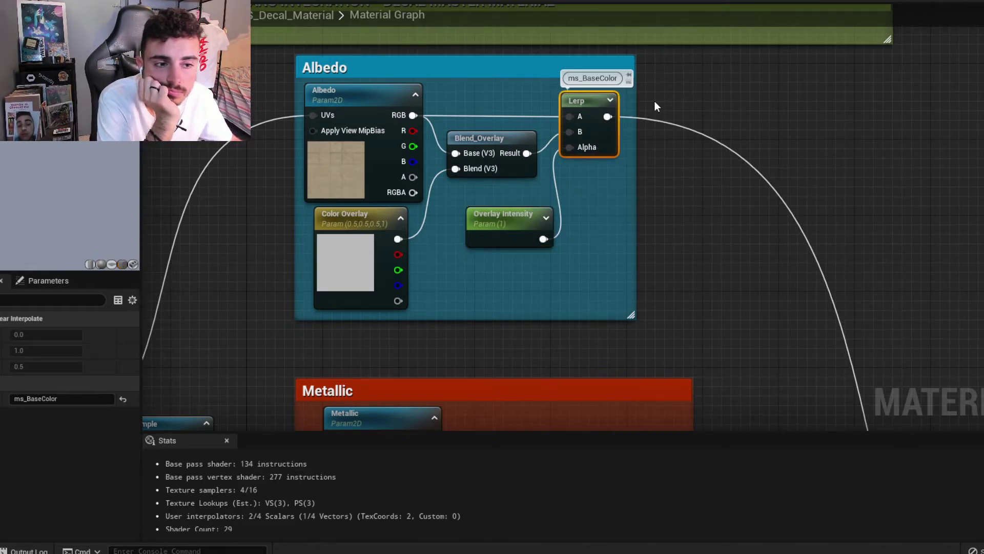
pyautogui.moveTo(647, 222); pyautogui.dragTo(575, 228, button='right')
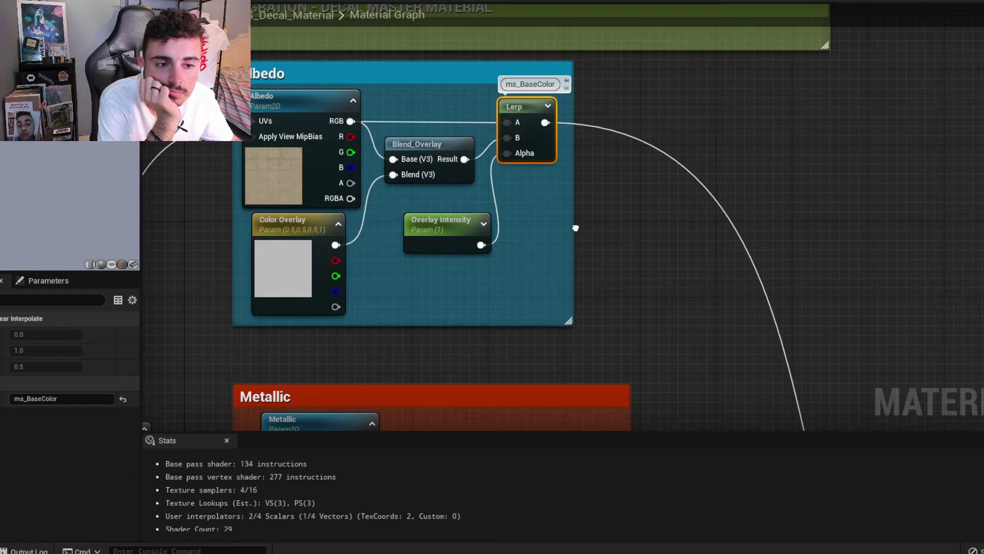
pyautogui.moveTo(575, 228); pyautogui.dragTo(572, 225, button='right')
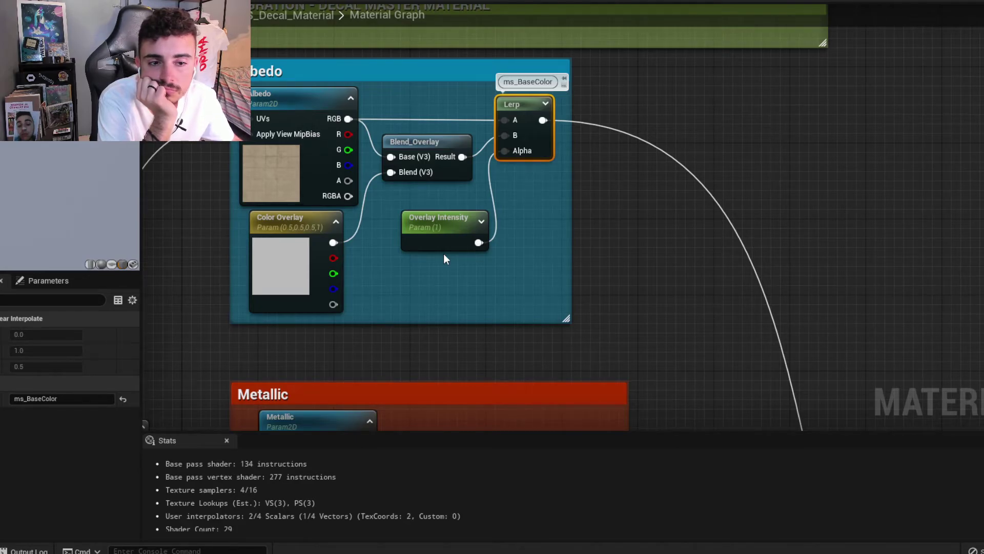
pyautogui.click(448, 139)
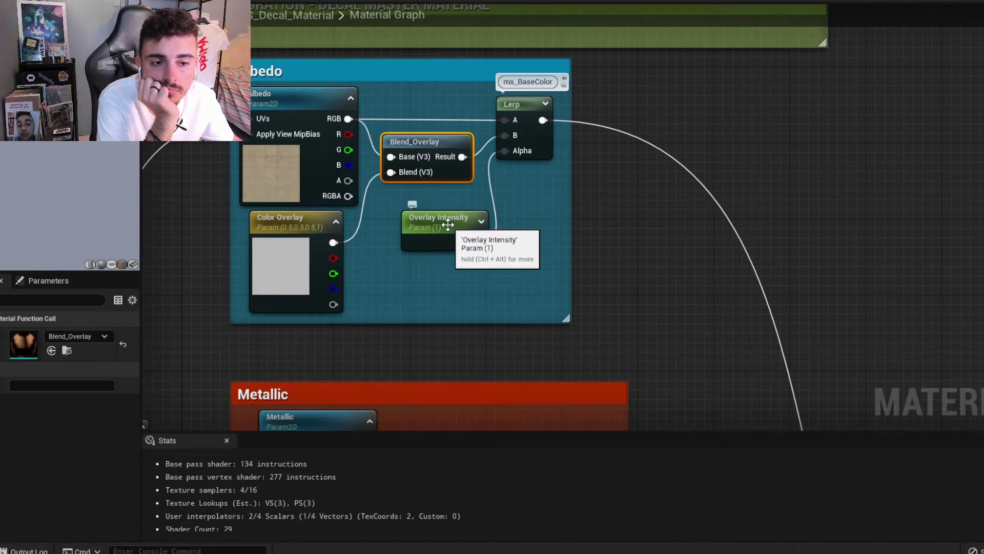
pyautogui.moveTo(448, 224); pyautogui.dragTo(438, 215)
# Duplicate the Lerp, Blend_Overlay and Overlay Intensity nodes.
pyautogui.click(533, 205)
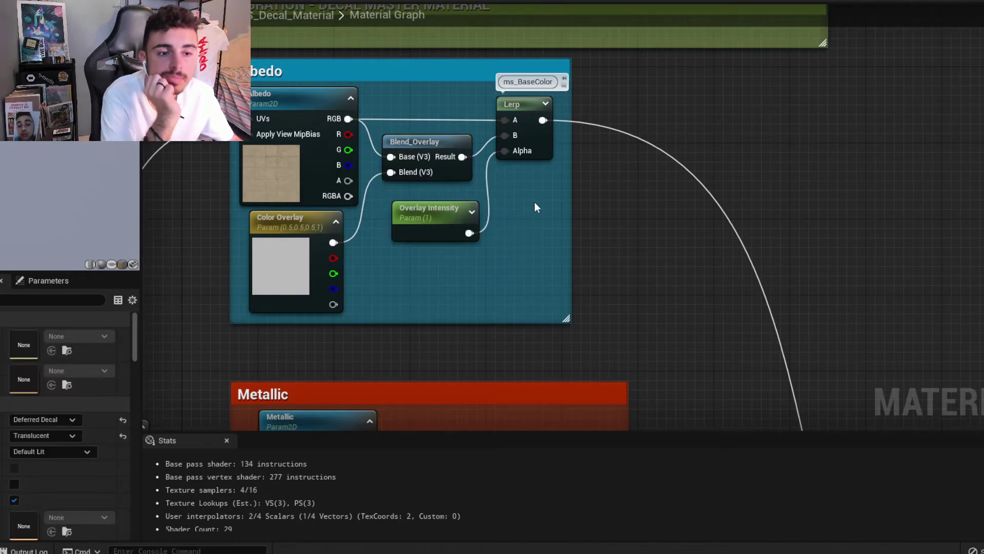
pyautogui.click(528, 148)
pyautogui.moveTo(561, 240); pyautogui.dragTo(385, 132)
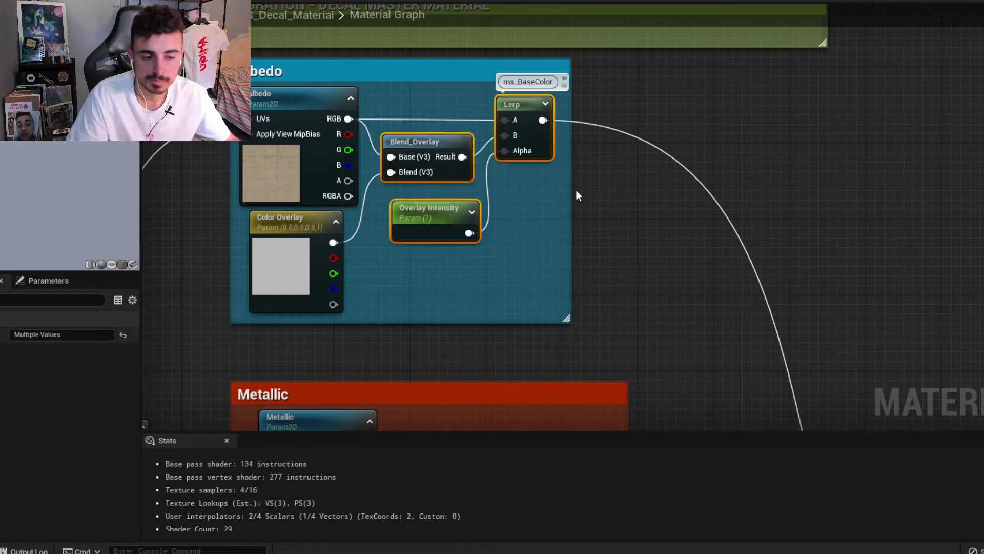
pyautogui.hotkey('ctrl', 'c')
pyautogui.hotkey('ctrl', 'v')
# Wire Albedo RGB into the copied Blend_Overlay's Base and Color Overlay into Blend, then save.
pyautogui.moveTo(543, 120)
pyautogui.keyDown('ctrl'); pyautogui.mouseDown()
pyautogui.moveTo(695, 167)
pyautogui.moveTo(542, 120)
pyautogui.mouseUp(); pyautogui.keyUp('ctrl')
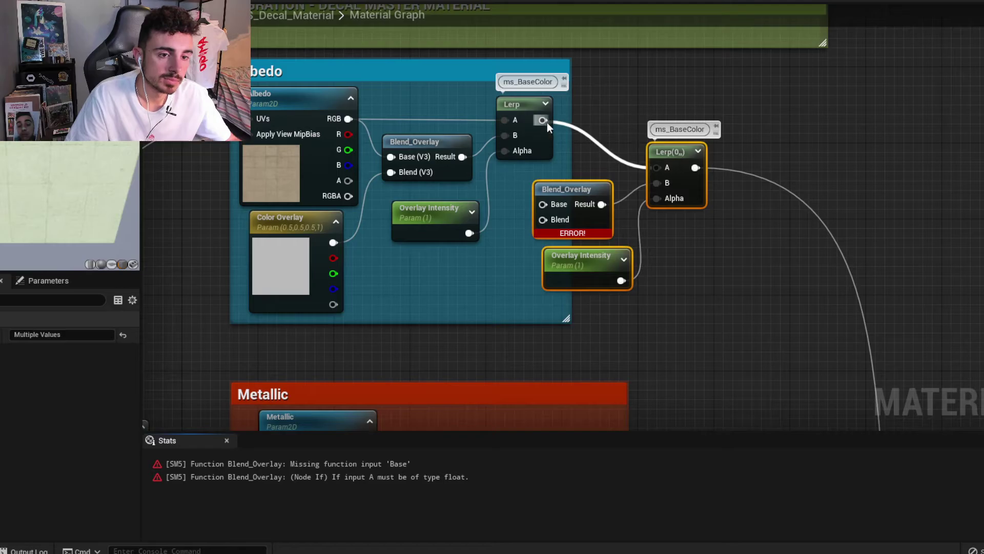
pyautogui.keyDown('ctrl'); pyautogui.moveTo(390, 156); pyautogui.dragTo(543, 204); pyautogui.keyUp('ctrl')
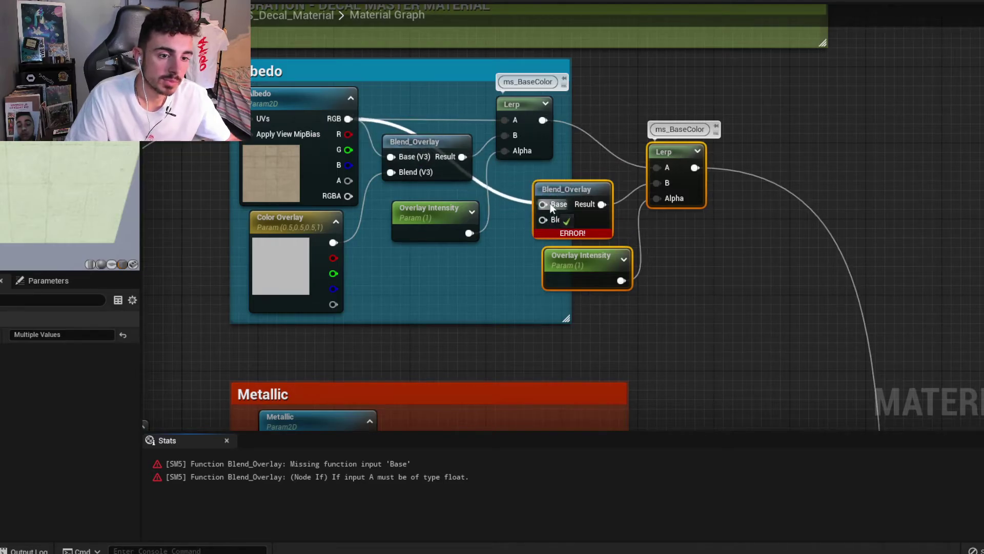
pyautogui.moveTo(345, 244); pyautogui.dragTo(551, 221)
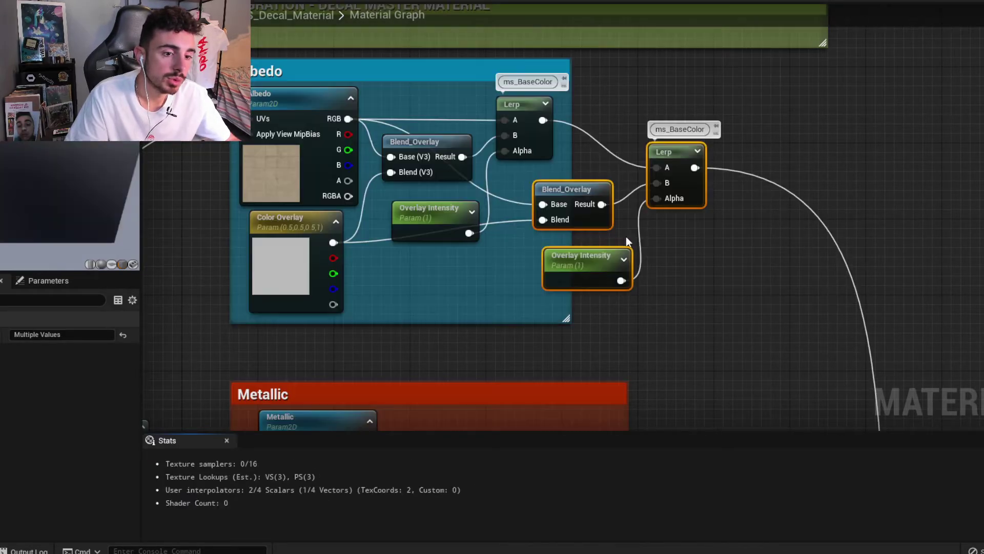
pyautogui.click(618, 121)
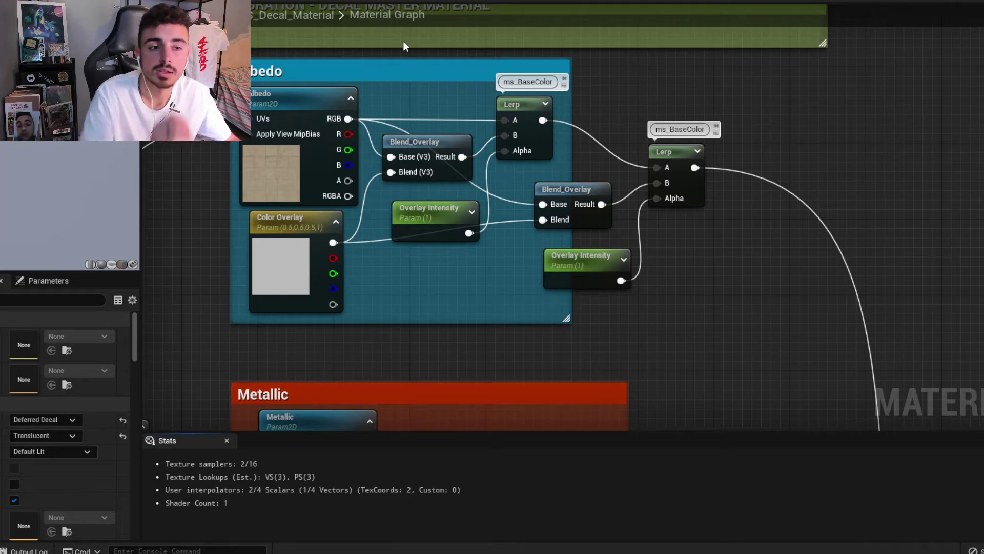
pyautogui.hotkey('ctrl', 's')
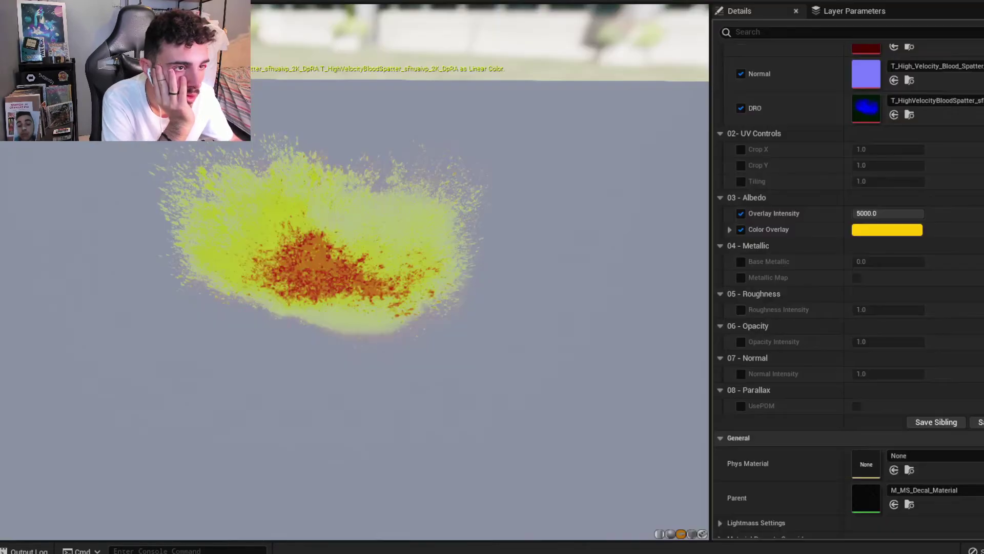
# Lower Overlay Intensity to 2000 and reopen MI_High_Velocity_Blood_Spatter.
pyautogui.moveTo(907, 215); pyautogui.dragTo(882, 213)
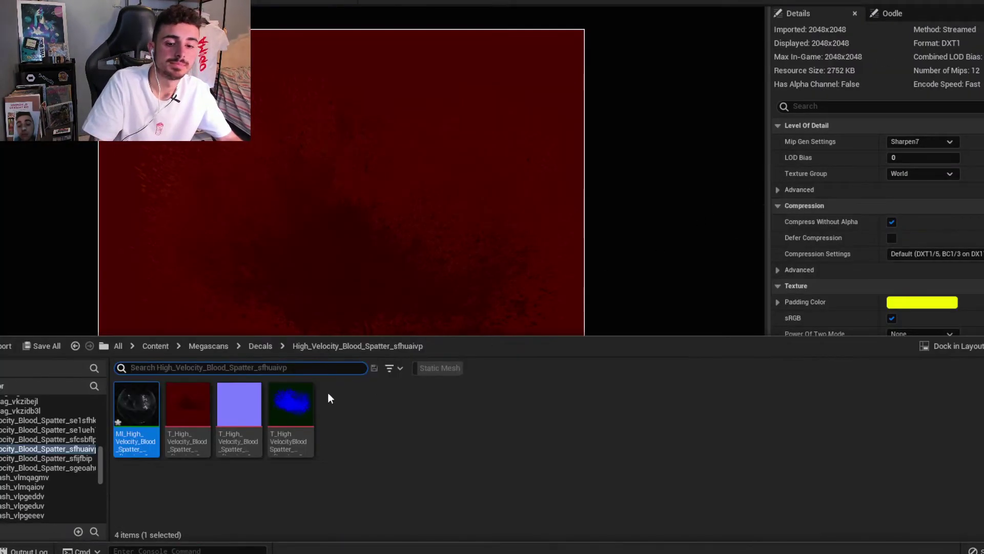
pyautogui.doubleClick(149, 402)
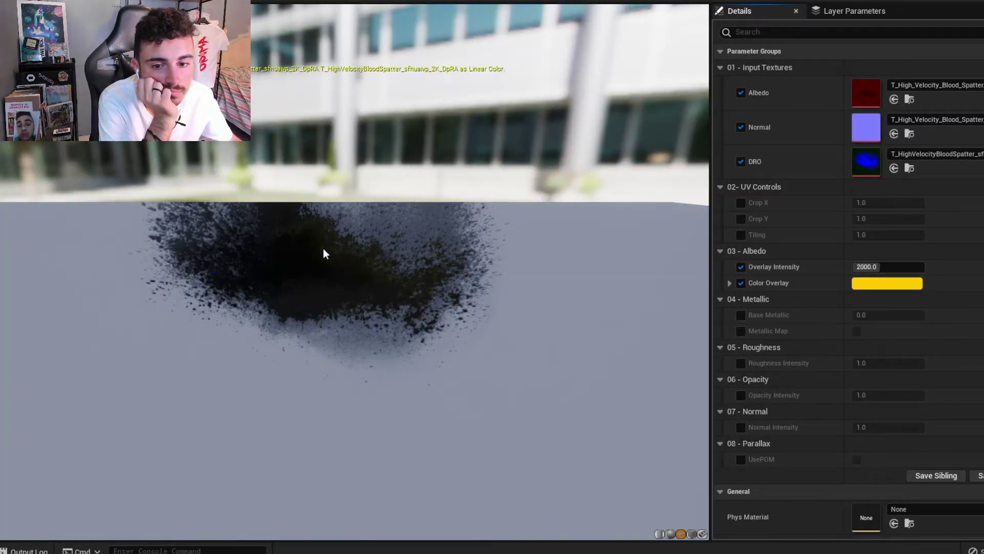
# Give the spatter instance a lavender Color Overlay with Overlay Intensity 2680.
pyautogui.moveTo(323, 249); pyautogui.dragTo(328, 252, button='right')
pyautogui.moveTo(330, 253); pyautogui.dragTo(330, 235)
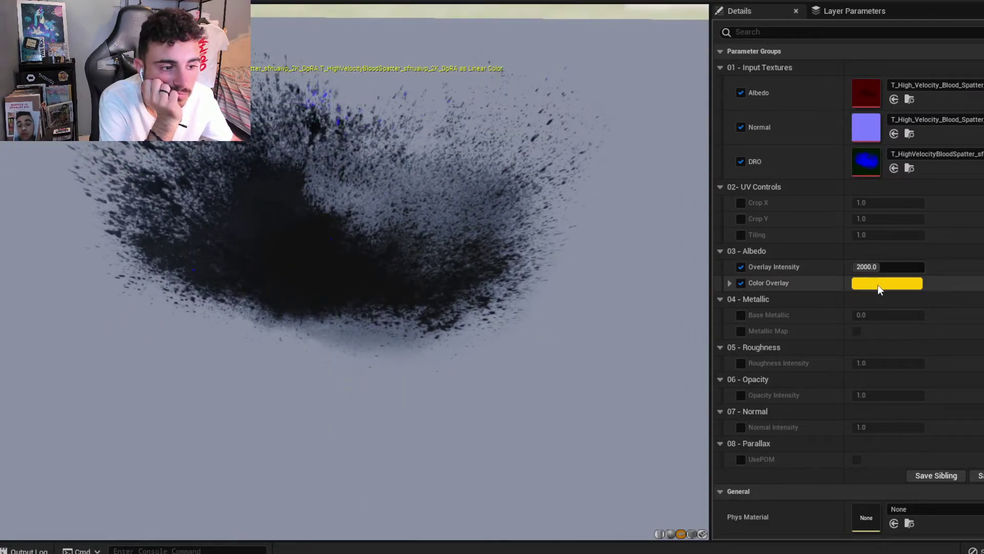
pyautogui.moveTo(877, 266); pyautogui.dragTo(923, 266)
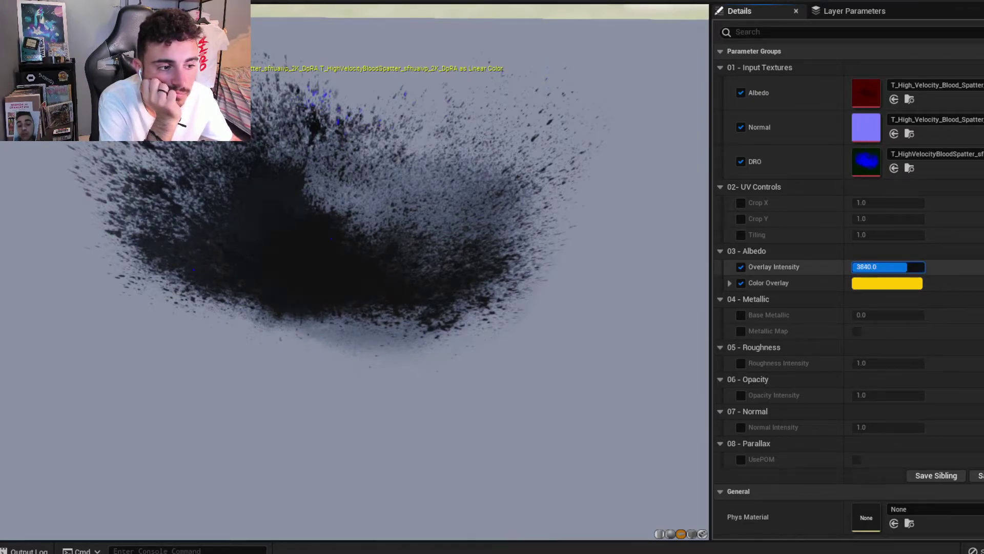
pyautogui.click(871, 283)
pyautogui.click(737, 311)
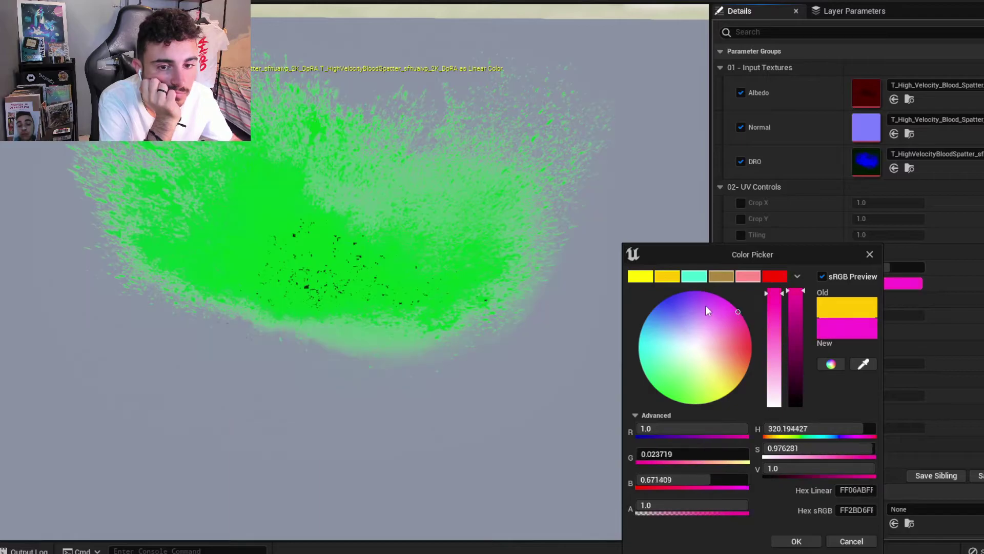
pyautogui.moveTo(705, 306)
pyautogui.mouseDown()
pyautogui.moveTo(669, 311)
pyautogui.moveTo(668, 330)
pyautogui.moveTo(687, 318)
pyautogui.mouseUp()
pyautogui.click(385, 279)
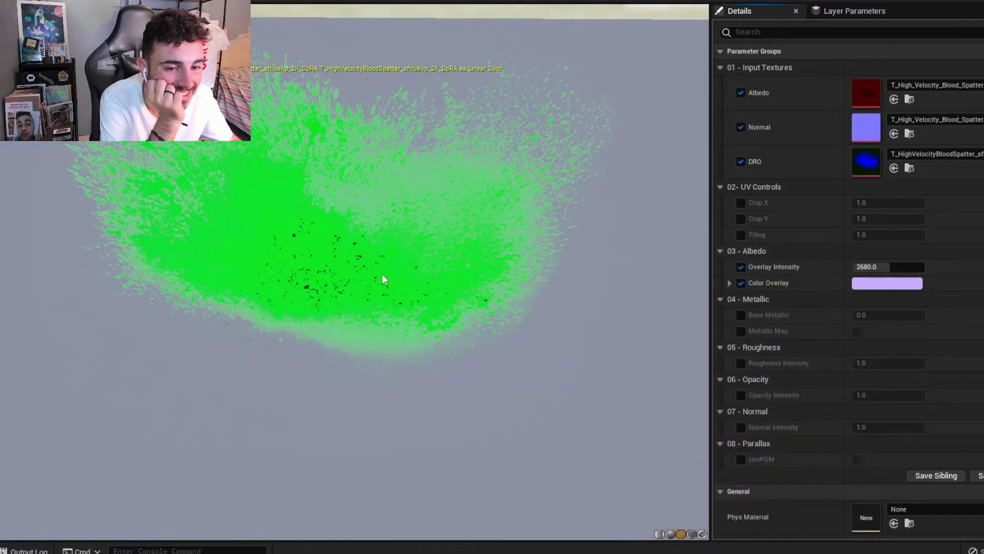
pyautogui.scroll(-3, 384, 279)
pyautogui.scroll(5, 384, 279)
pyautogui.scroll(-5, 385, 279)
# Connect the first Lerp to the material output and delete the duplicated overlay nodes.
pyautogui.scroll(1, 384, 279)
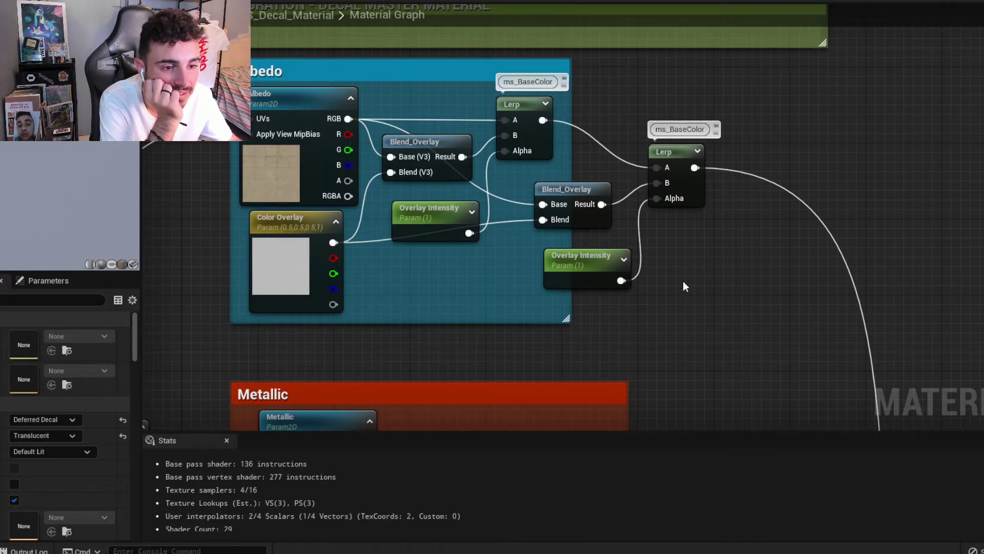
pyautogui.moveTo(695, 167); pyautogui.dragTo(543, 119)
pyautogui.moveTo(667, 282); pyautogui.dragTo(607, 186)
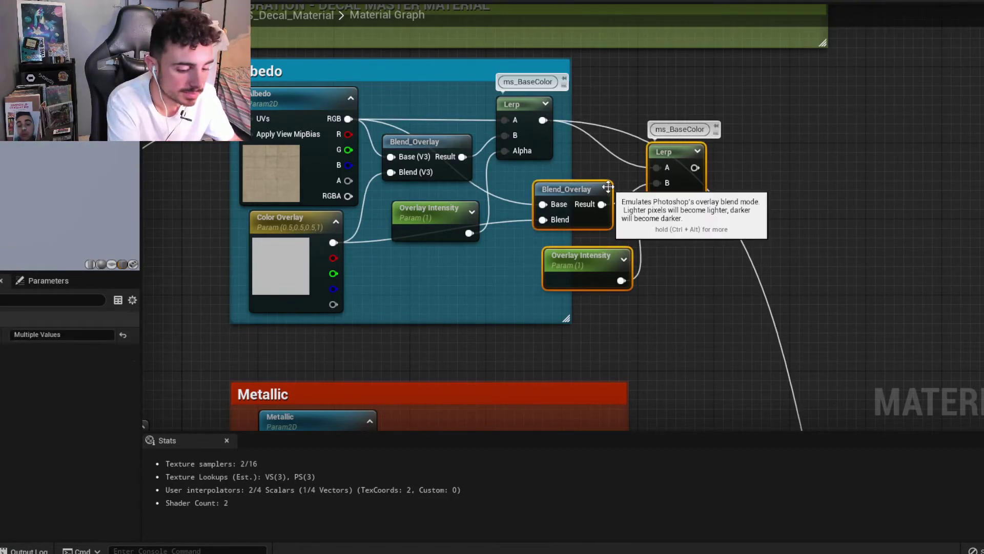
pyautogui.press('Delete')
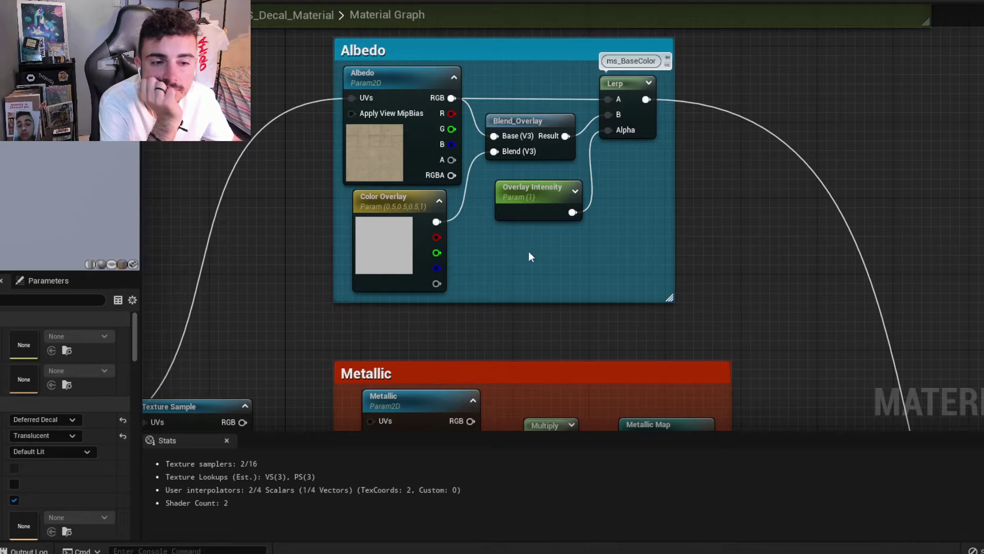
# Try adding a Multiply after Color Overlay, then remove it and return Color Overlay to the Albedo group.
pyautogui.moveTo(433, 220)
pyautogui.mouseDown()
pyautogui.moveTo(348, 220)
pyautogui.moveTo(408, 224)
pyautogui.mouseUp()
pyautogui.write('mult')
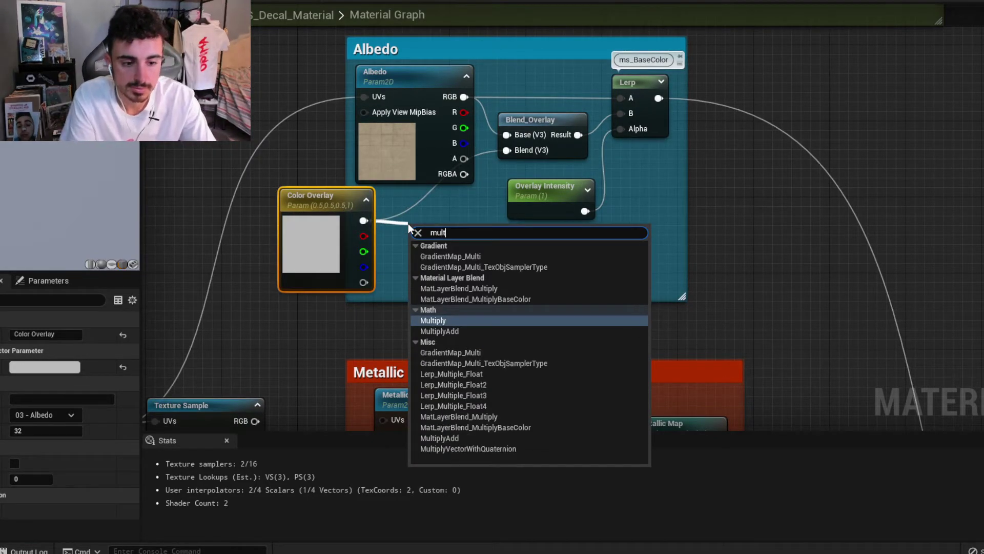
pyautogui.press('Return')
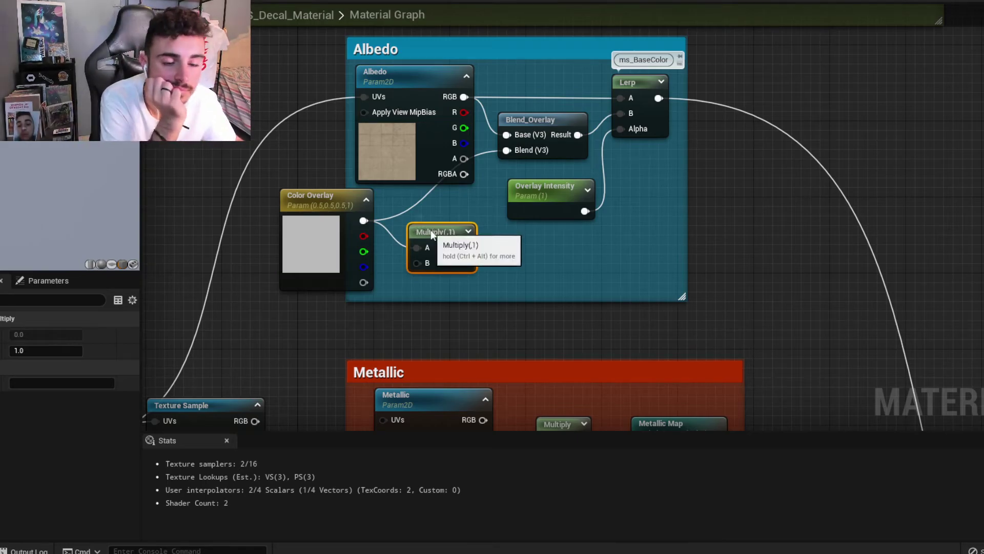
pyautogui.moveTo(431, 231); pyautogui.dragTo(437, 215)
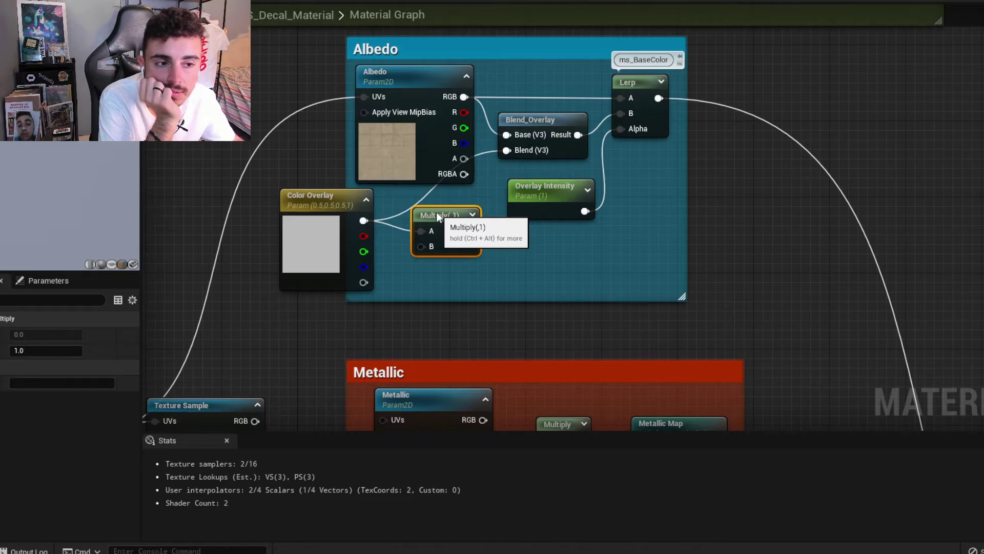
pyautogui.press('Delete')
pyautogui.moveTo(340, 201); pyautogui.dragTo(432, 198)
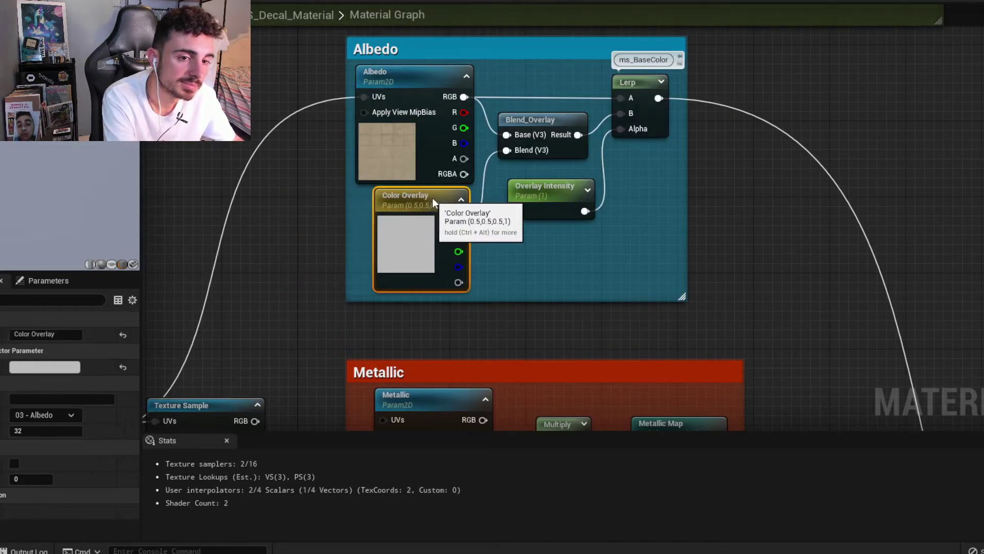
pyautogui.scroll(-1, 617, 311)
pyautogui.scroll(-2, 642, 158)
# Add a constant node near the output and connect it to Emissive Color.
pyautogui.scroll(-4, 665, 200)
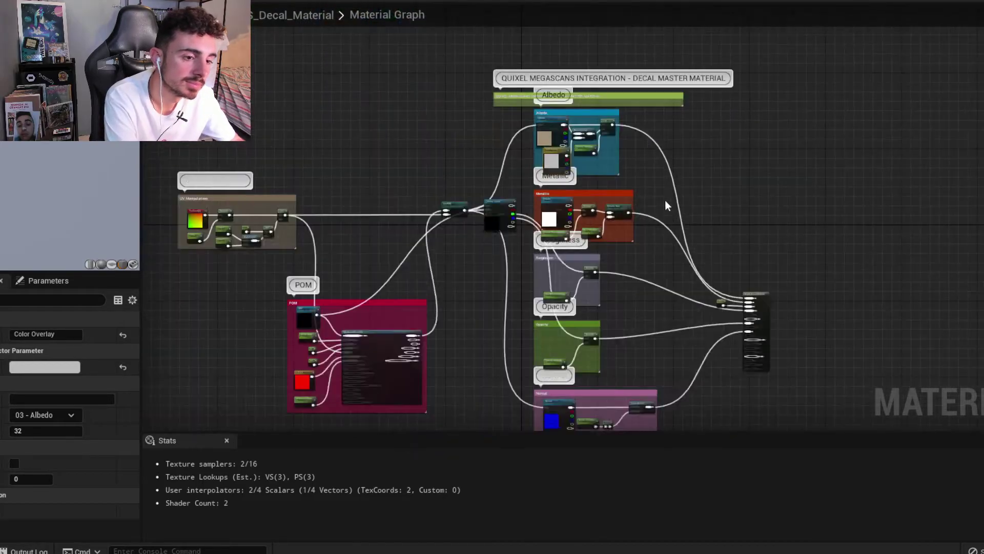
pyautogui.moveTo(665, 205); pyautogui.dragTo(712, 153, button='right')
pyautogui.scroll(4, 712, 154)
pyautogui.moveTo(684, 201)
pyautogui.mouseDown(button='right')
pyautogui.moveTo(678, 235)
pyautogui.moveTo(704, 266)
pyautogui.mouseUp(button='right')
pyautogui.click(601, 210)
pyautogui.moveTo(600, 210); pyautogui.dragTo(659, 242, button='right')
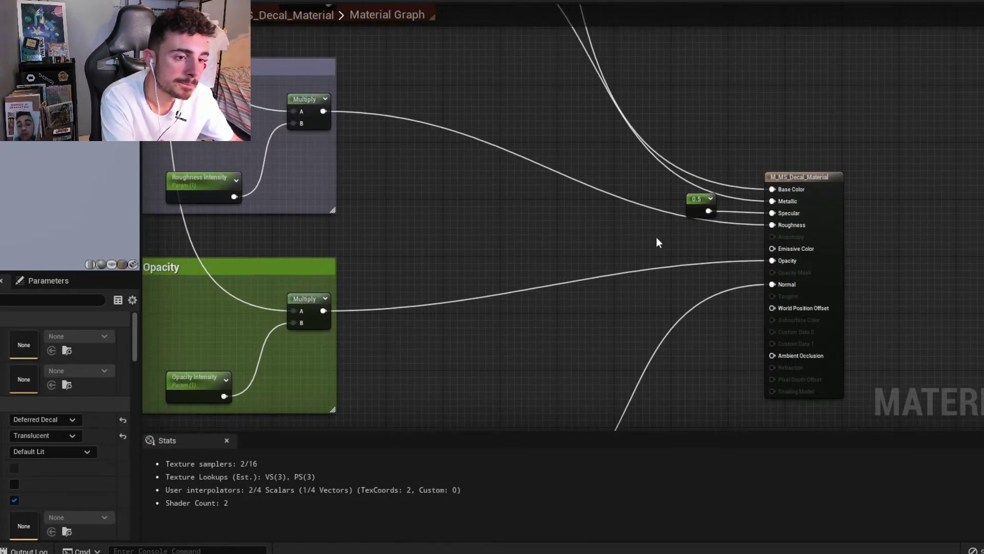
pyautogui.click(639, 245)
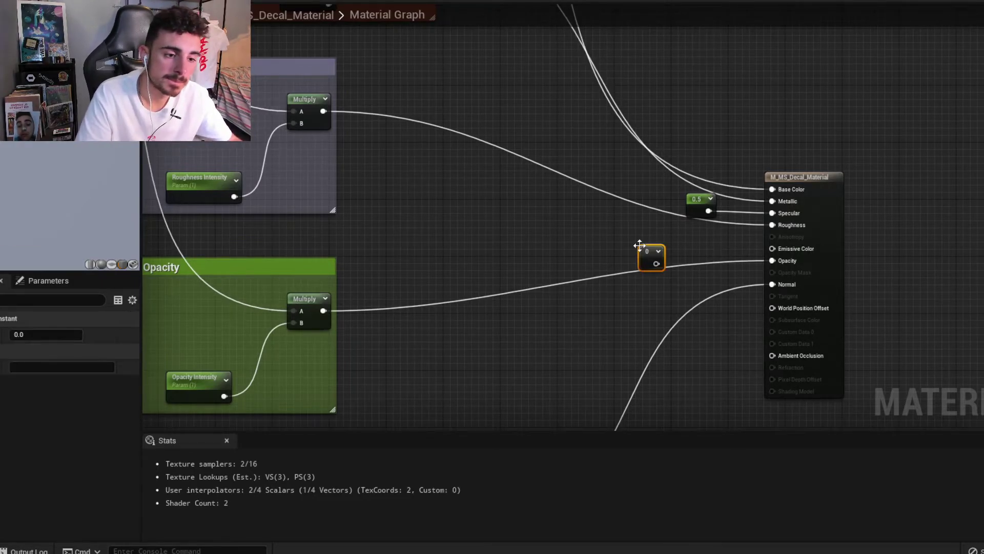
pyautogui.moveTo(656, 264); pyautogui.dragTo(772, 248)
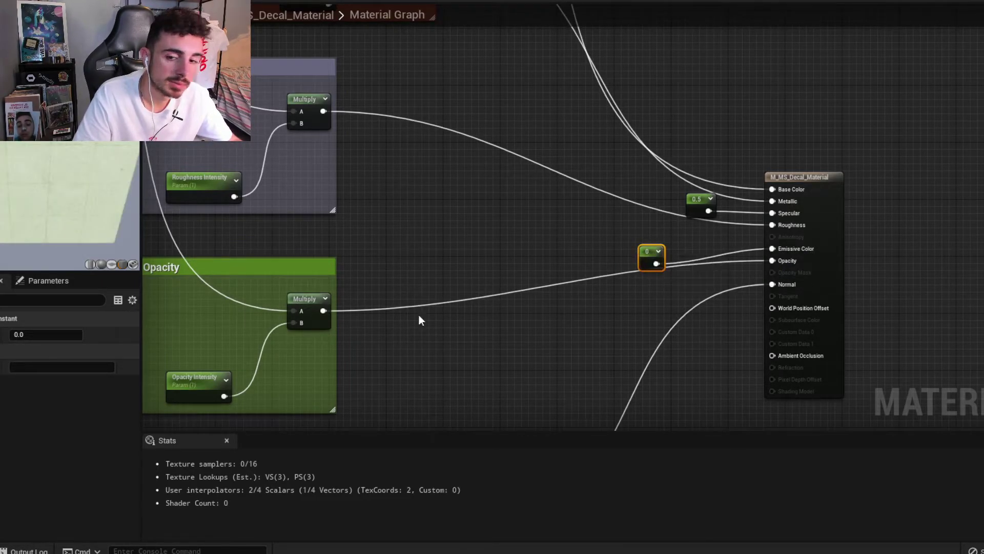
# Convert the constant into a parameter named Emissive in the 03 - Albedo group.
pyautogui.rightClick(647, 263)
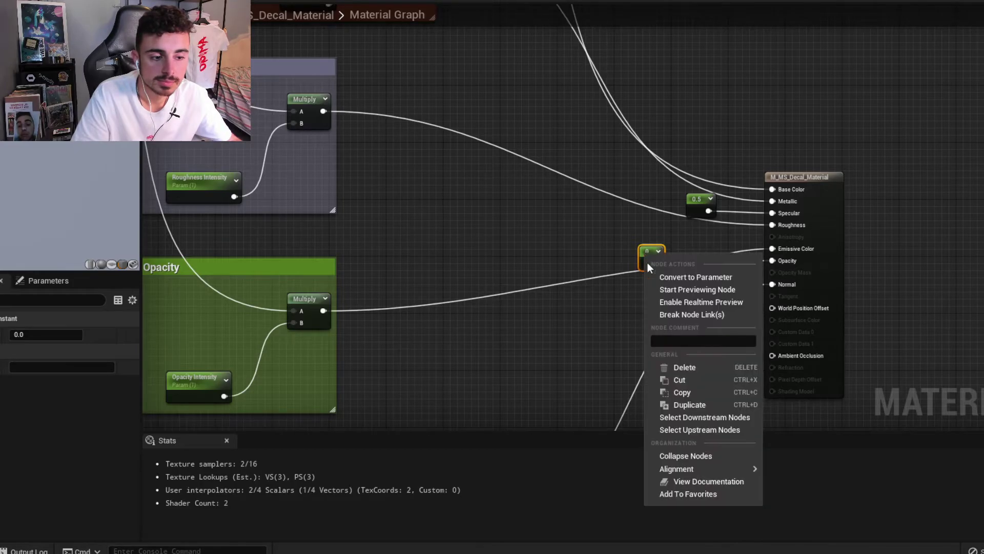
pyautogui.click(700, 278)
pyautogui.write('Emi')
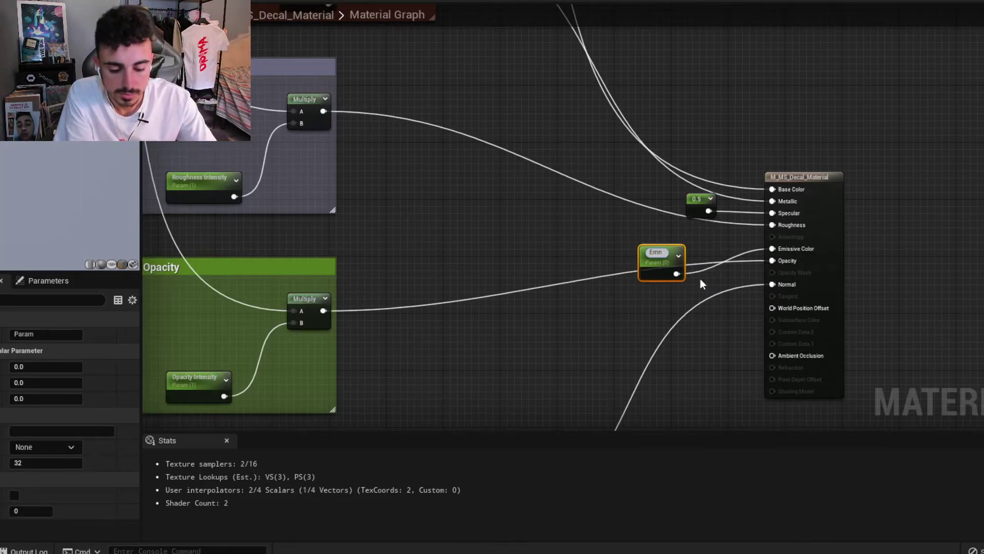
pyautogui.write('ss')
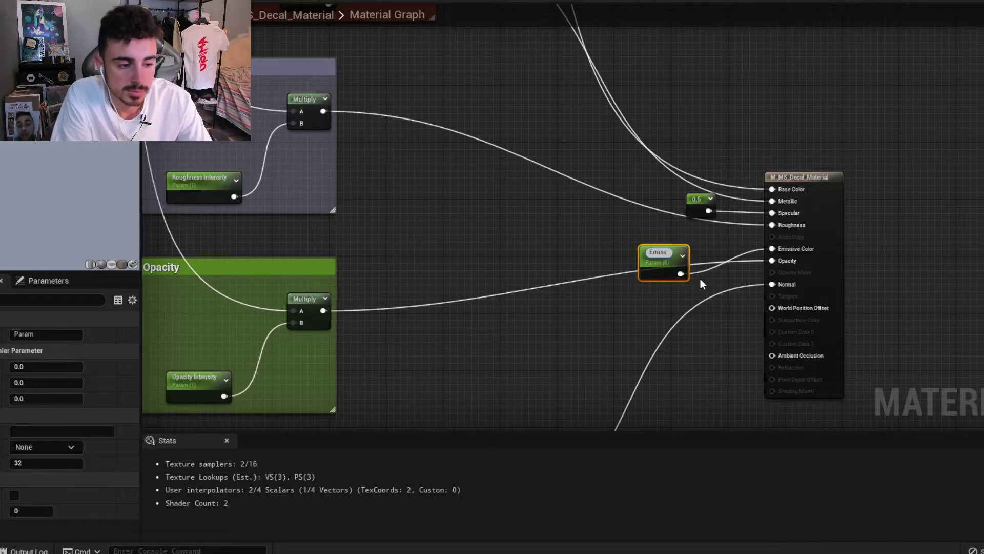
pyautogui.write('iver')
pyautogui.press('Return')
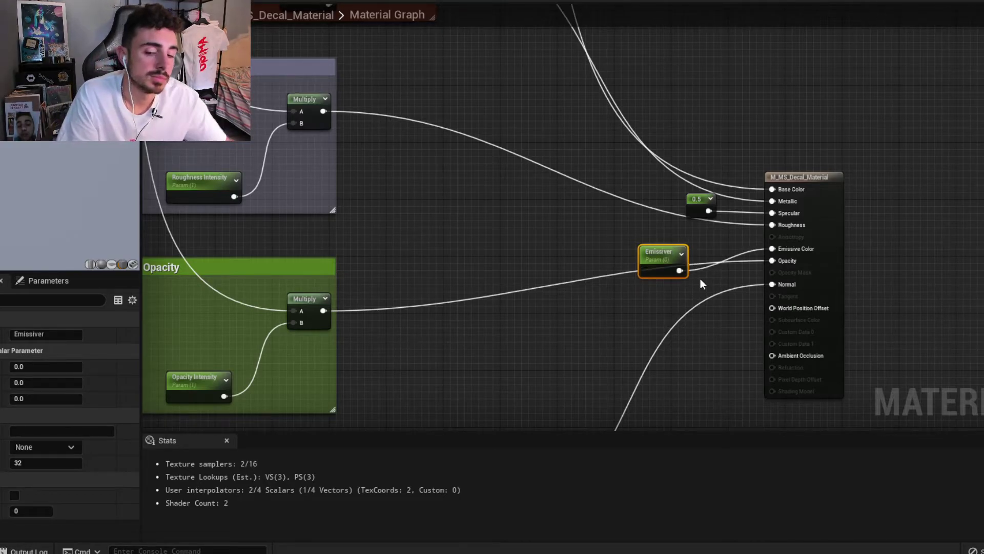
pyautogui.click(57, 332)
pyautogui.press('BackSpace')
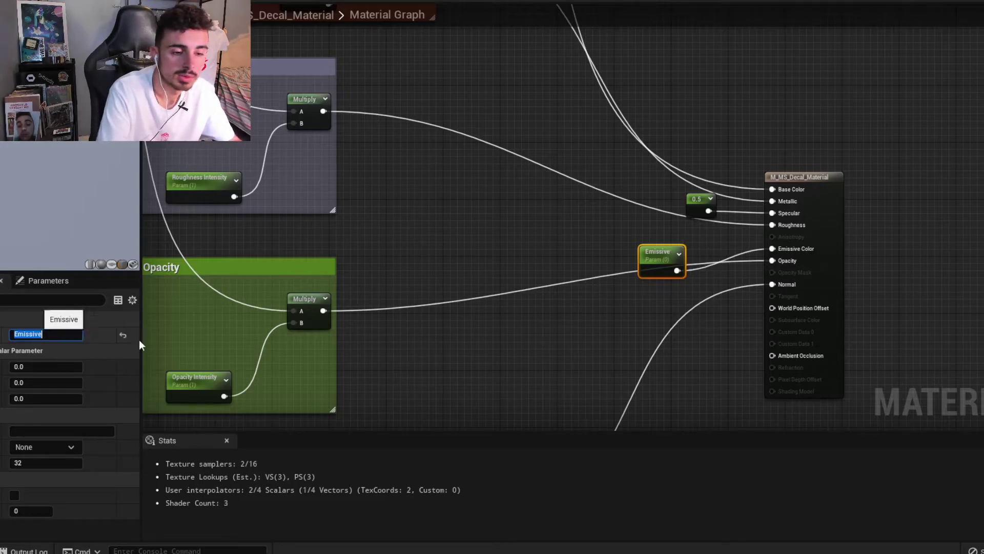
pyautogui.moveTo(663, 259); pyautogui.dragTo(672, 240)
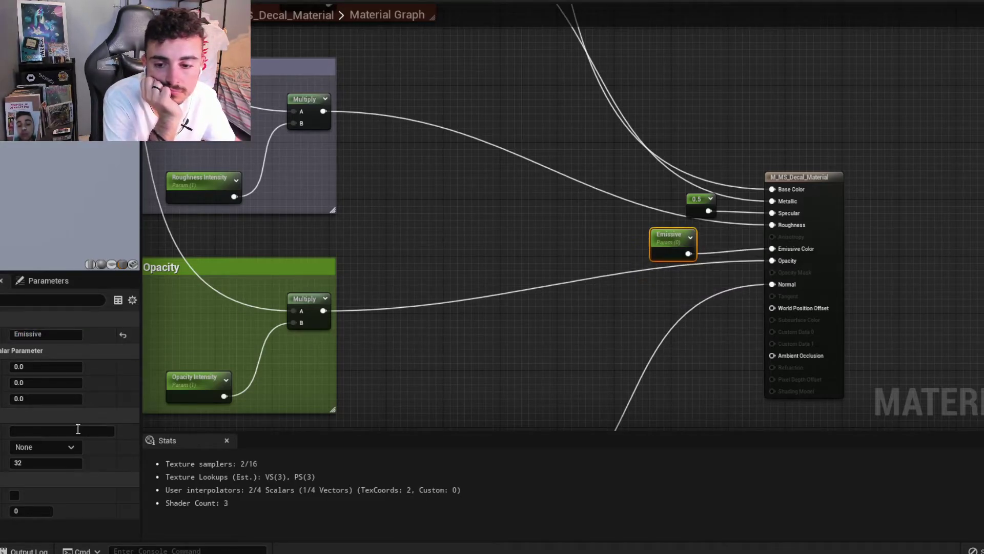
pyautogui.click(68, 446)
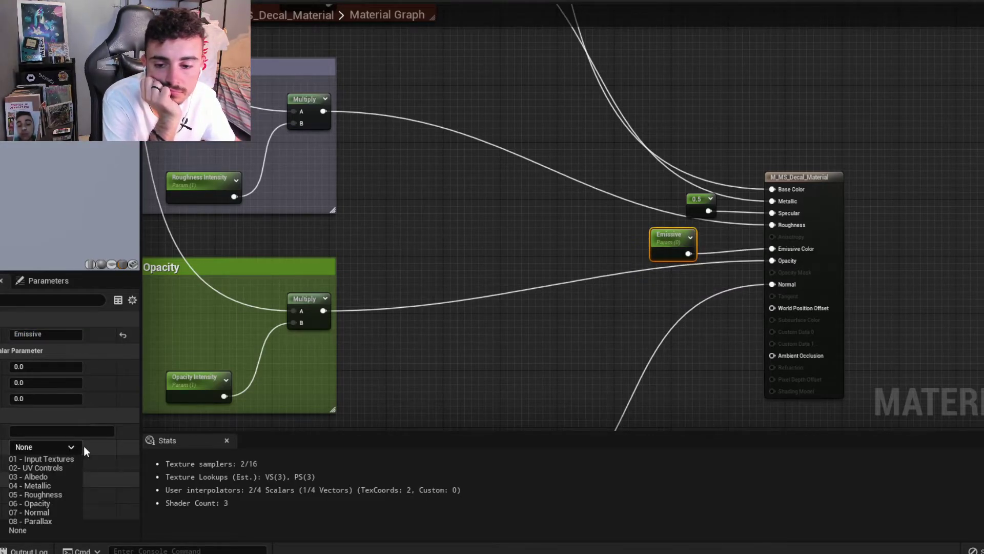
pyautogui.click(56, 475)
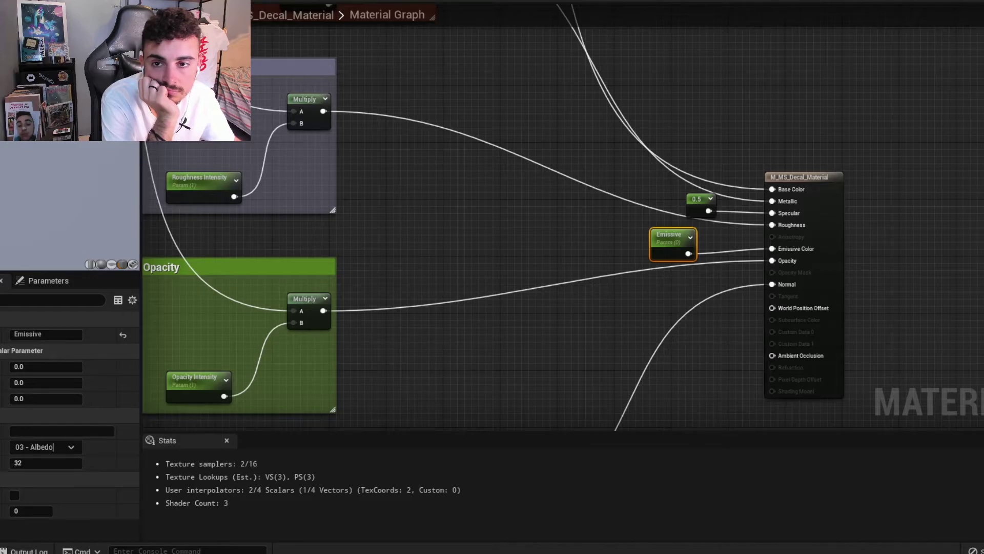
# Save the master material, then try a yellow overlay and negative Emissive on the instance.
pyautogui.hotkey('ctrl', 's')
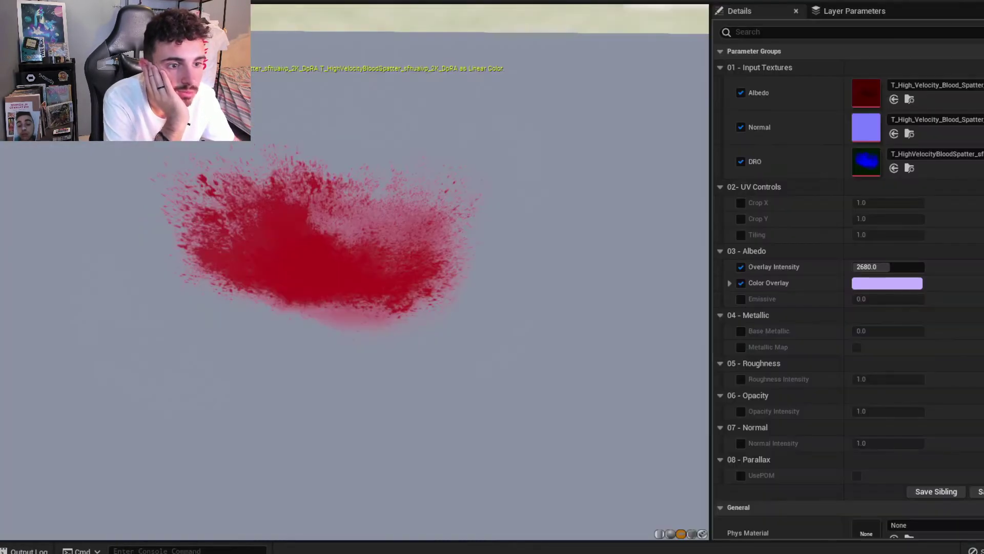
pyautogui.click(740, 298)
pyautogui.click(881, 284)
pyautogui.click(663, 275)
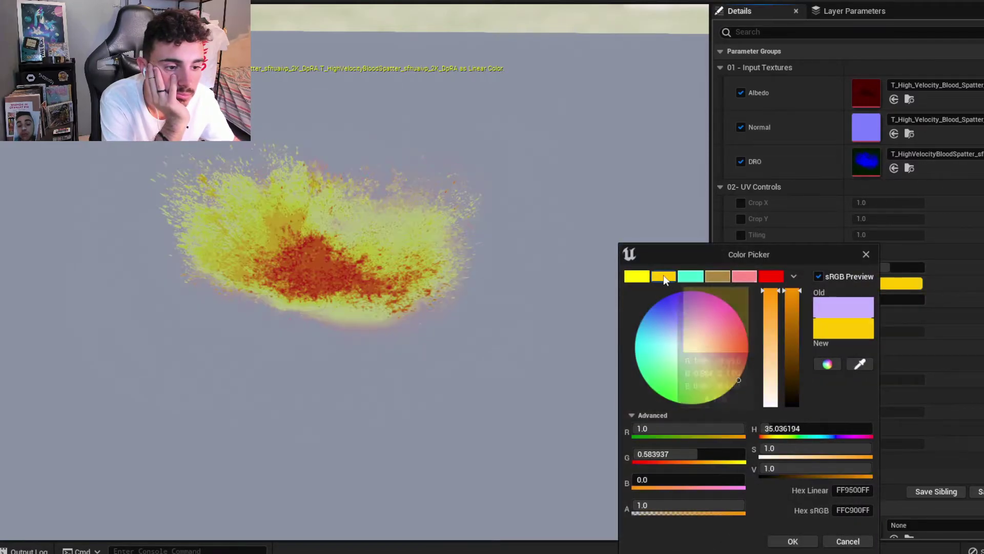
pyautogui.click(799, 537)
pyautogui.moveTo(872, 299)
pyautogui.mouseDown()
pyautogui.moveTo(894, 299)
pyautogui.moveTo(923, 266)
pyautogui.mouseUp()
pyautogui.moveTo(893, 299); pyautogui.dragTo(917, 299)
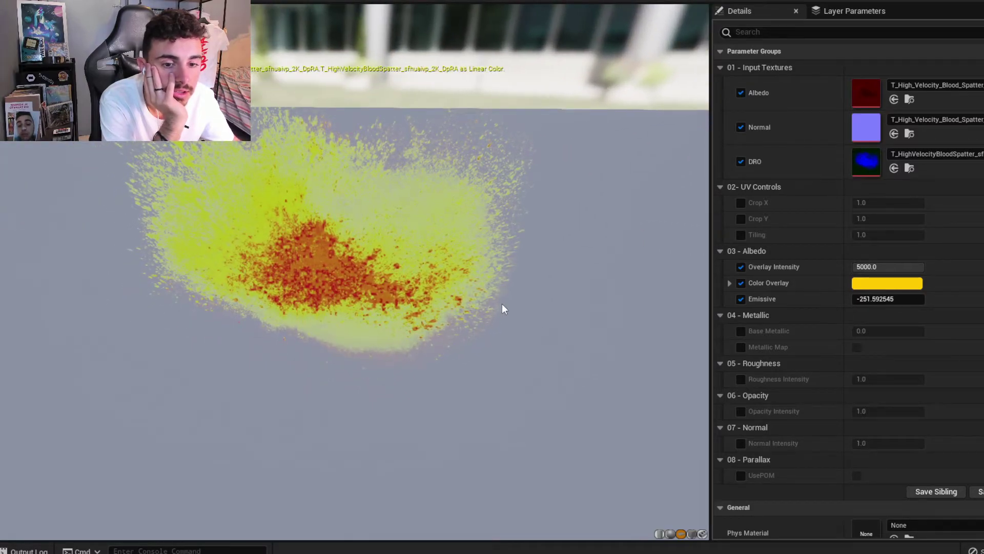
# Set Overlay Intensity to 2960, switch Emissive off and save the instance.
pyautogui.moveTo(866, 267)
pyautogui.mouseDown()
pyautogui.moveTo(850, 266)
pyautogui.moveTo(861, 267)
pyautogui.mouseUp()
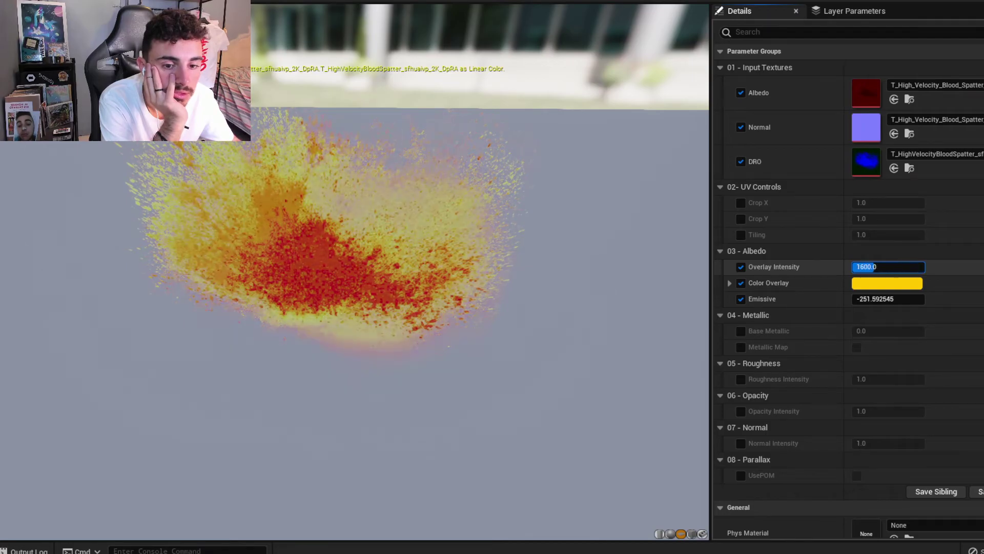
pyautogui.moveTo(874, 266); pyautogui.dragTo(885, 267)
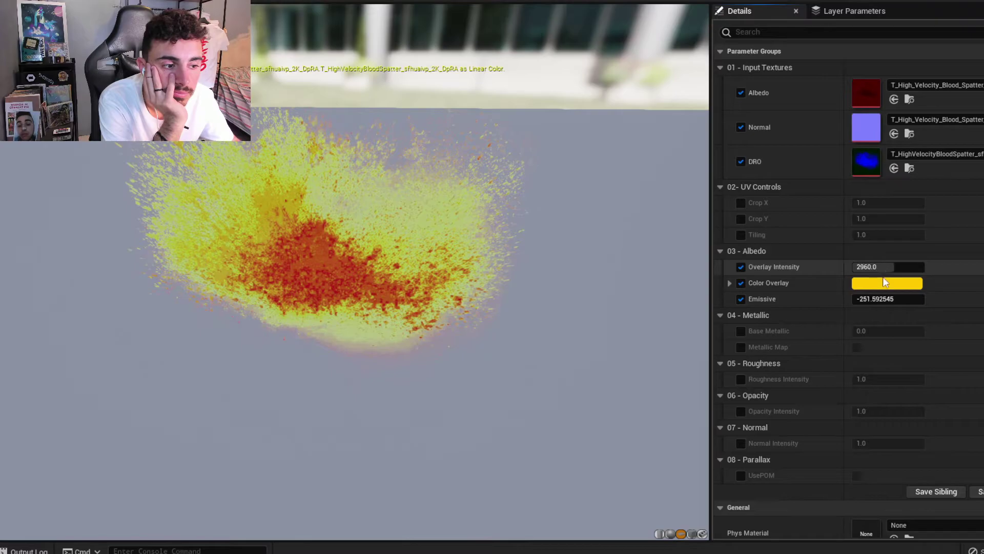
pyautogui.moveTo(871, 267); pyautogui.dragTo(889, 293)
pyautogui.click(742, 300)
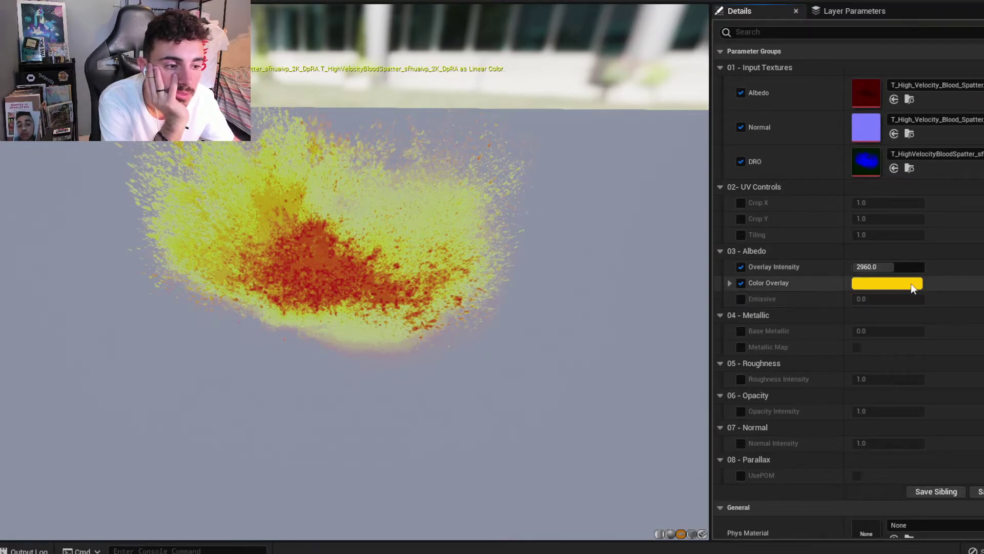
pyautogui.hotkey('ctrl', 's')
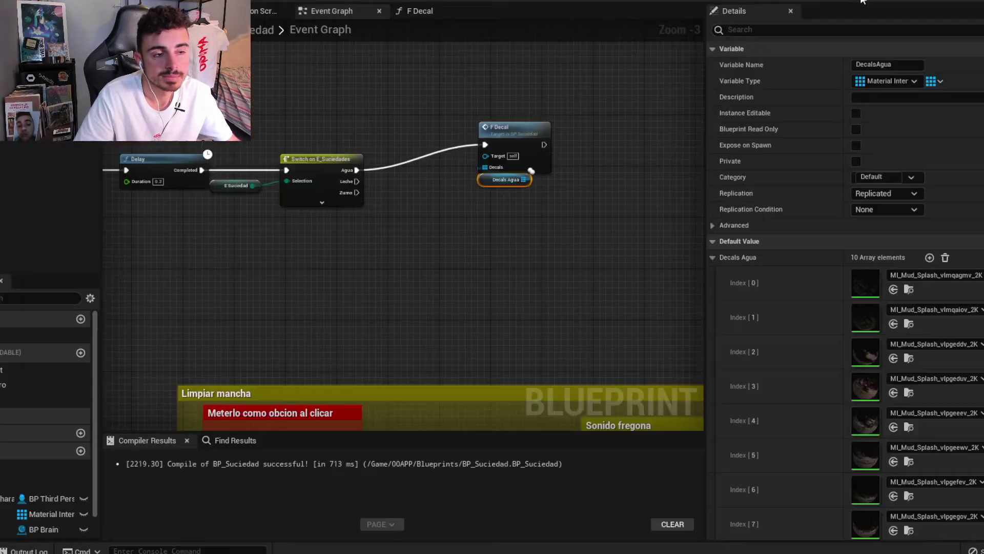
# Browse the Content Drawer to the Decals folder.
pyautogui.hotkey('ctrl', 'space')
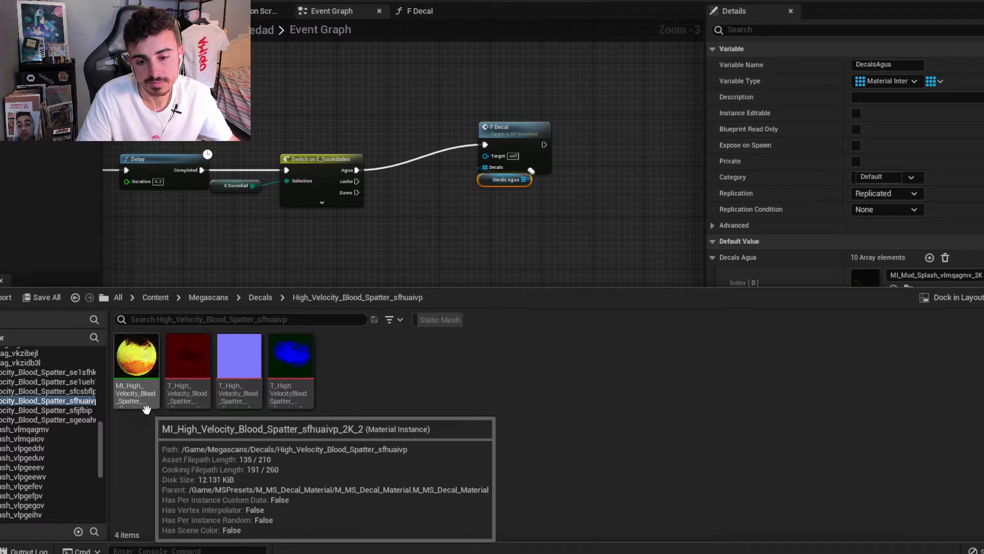
pyautogui.click(147, 389)
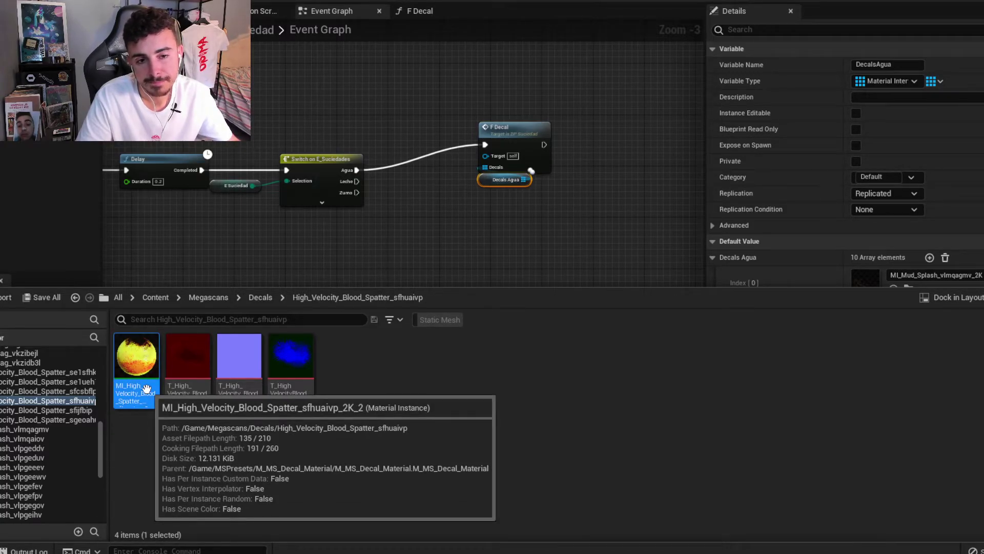
pyautogui.click(252, 298)
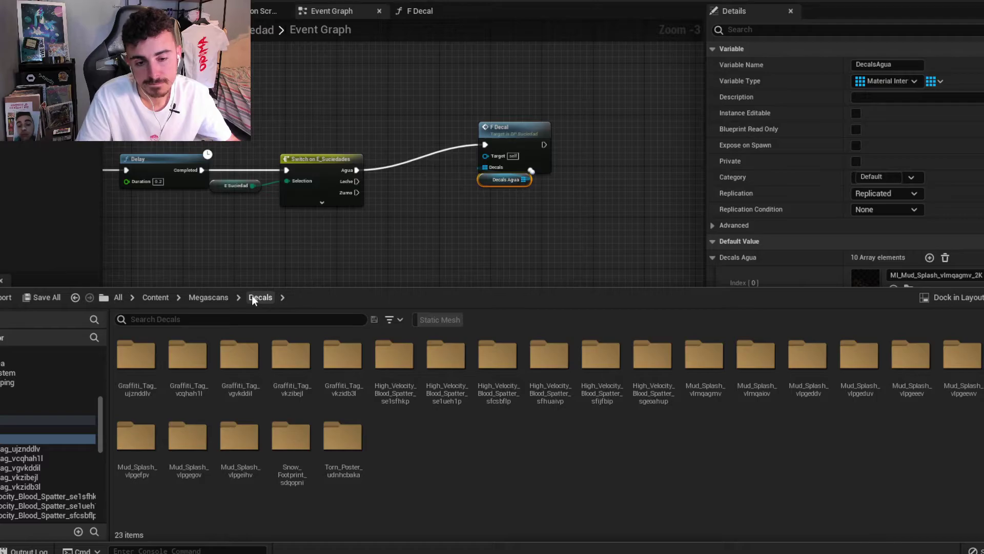
pyautogui.doubleClick(402, 367)
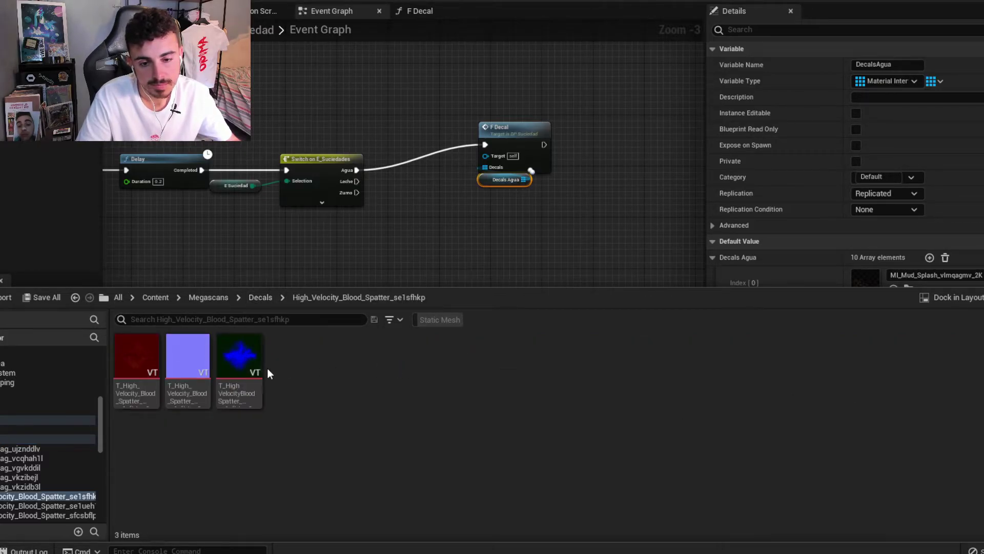
pyautogui.click(265, 302)
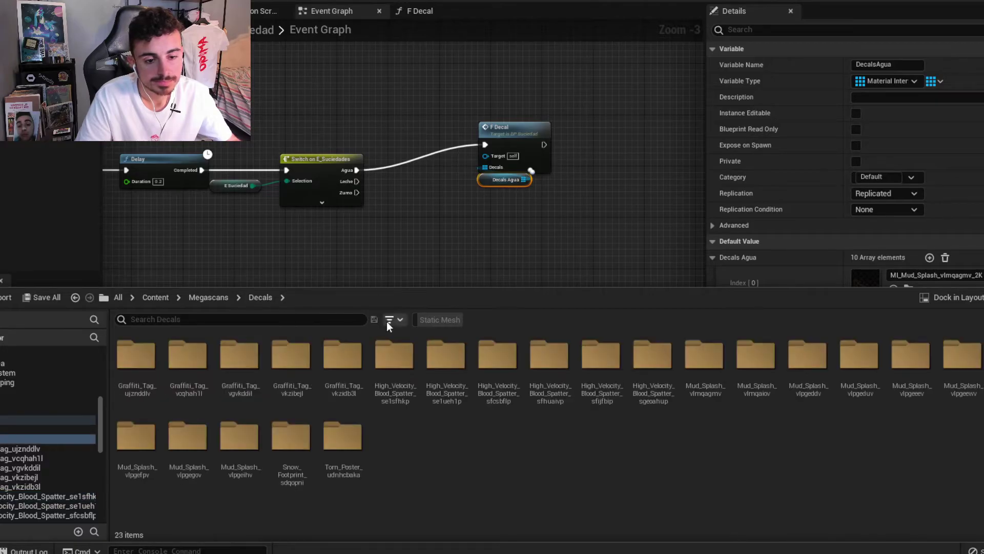
# Filter the Decals folder to Textures and select all High_Velocity_Blood_Spatter textures.
pyautogui.click(390, 319)
pyautogui.click(470, 287)
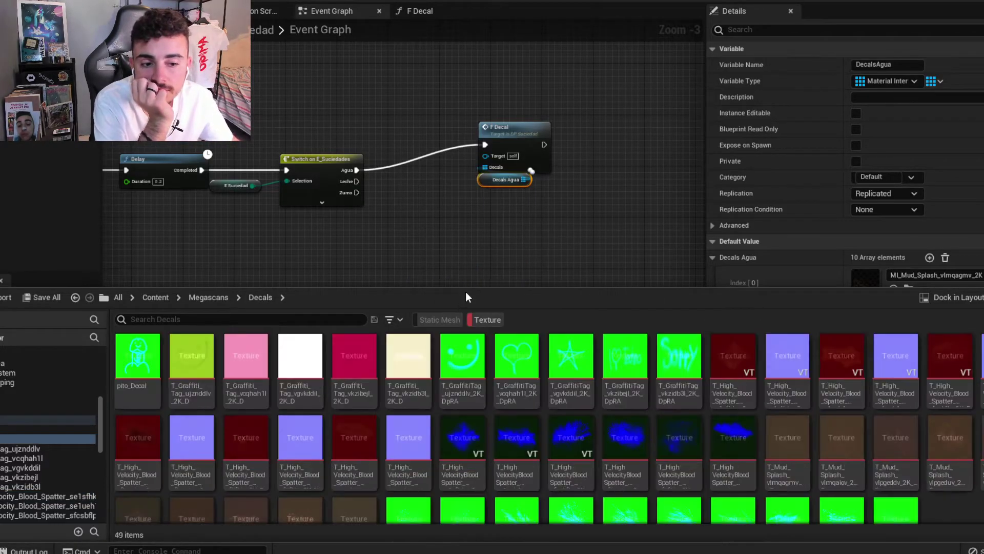
pyautogui.click(746, 374)
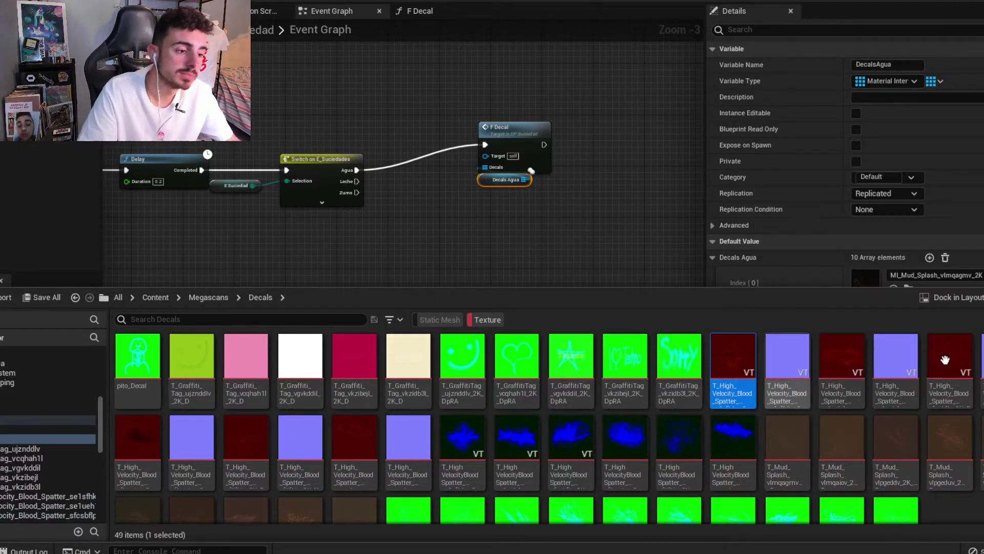
pyautogui.keyDown('shift'); pyautogui.click(980, 369); pyautogui.keyUp('shift')
pyautogui.keyDown('ctrl'); pyautogui.click(461, 455); pyautogui.keyUp('ctrl')
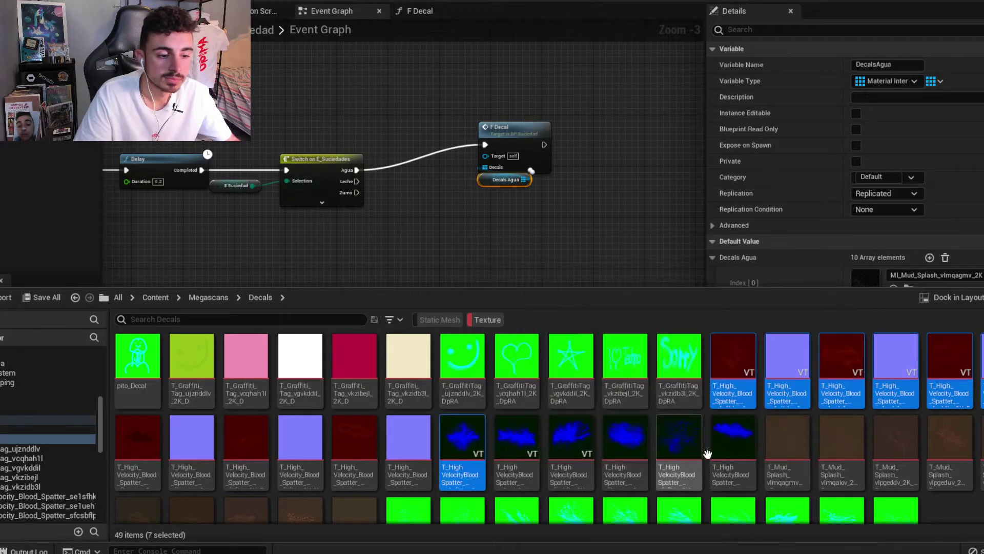
pyautogui.keyDown('ctrl'); pyautogui.click(516, 446); pyautogui.keyUp('ctrl')
pyautogui.keyDown('ctrl'); pyautogui.click(573, 446); pyautogui.keyUp('ctrl')
pyautogui.scroll(-1, 697, 435)
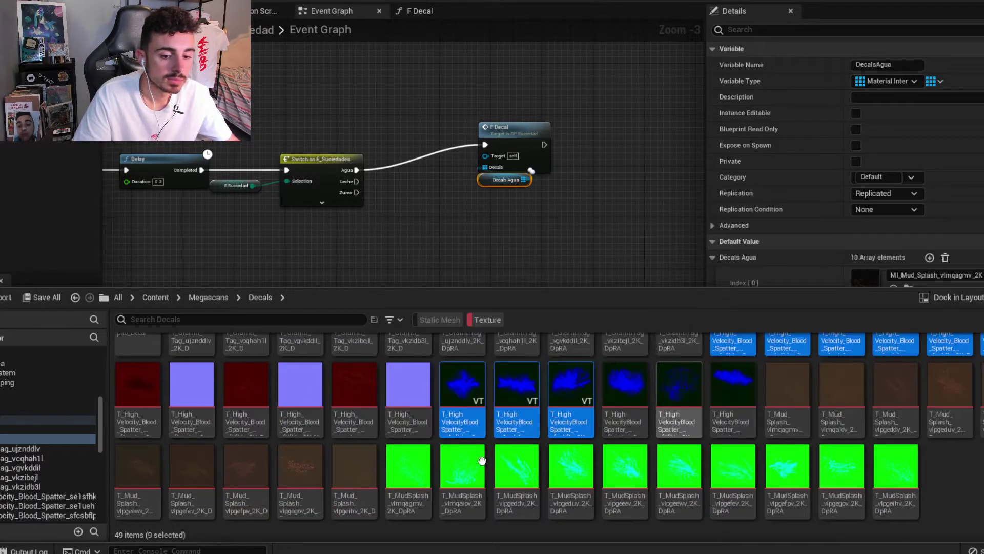
pyautogui.scroll(1, 622, 468)
# Open the selected blood spatter textures for editing.
pyautogui.rightClick(797, 371)
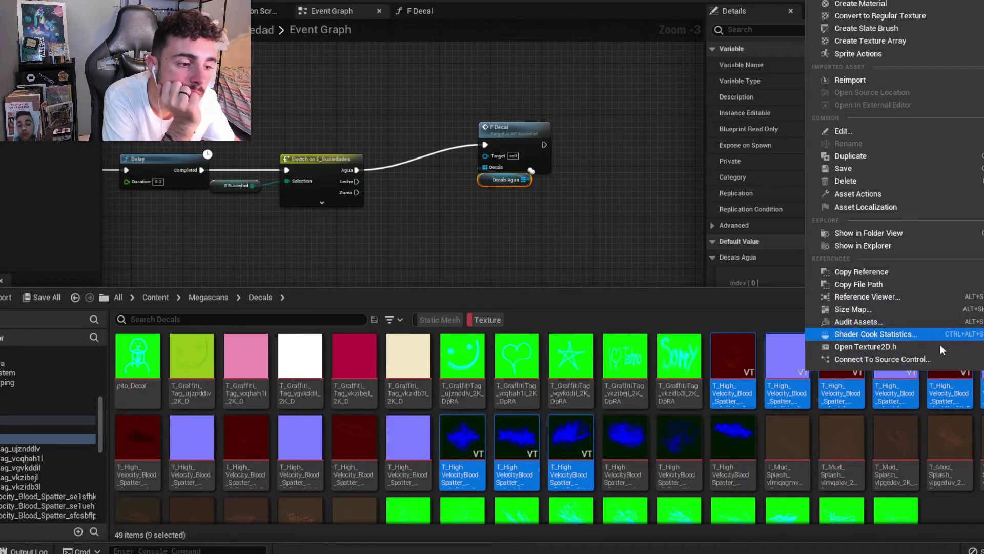
pyautogui.moveTo(934, 190)
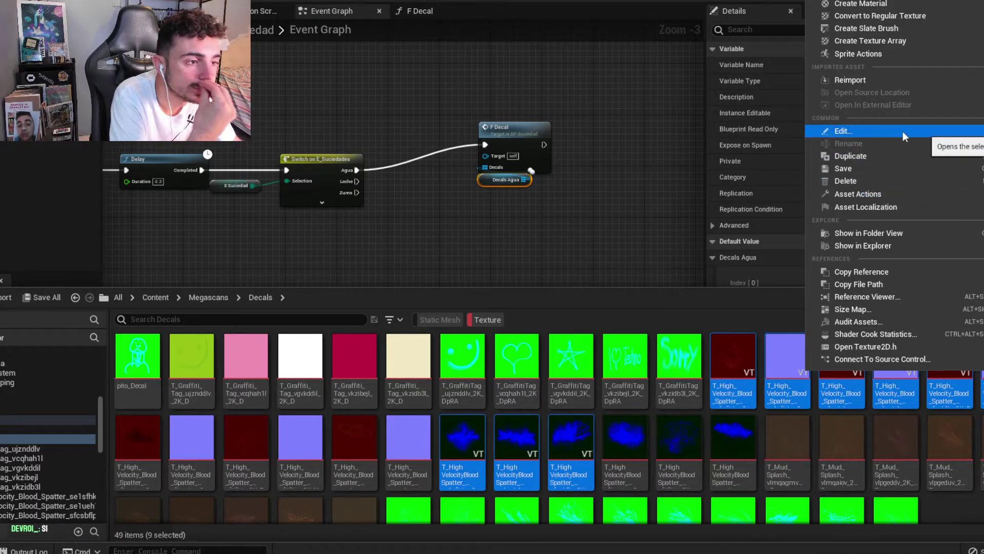
pyautogui.moveTo(931, 207)
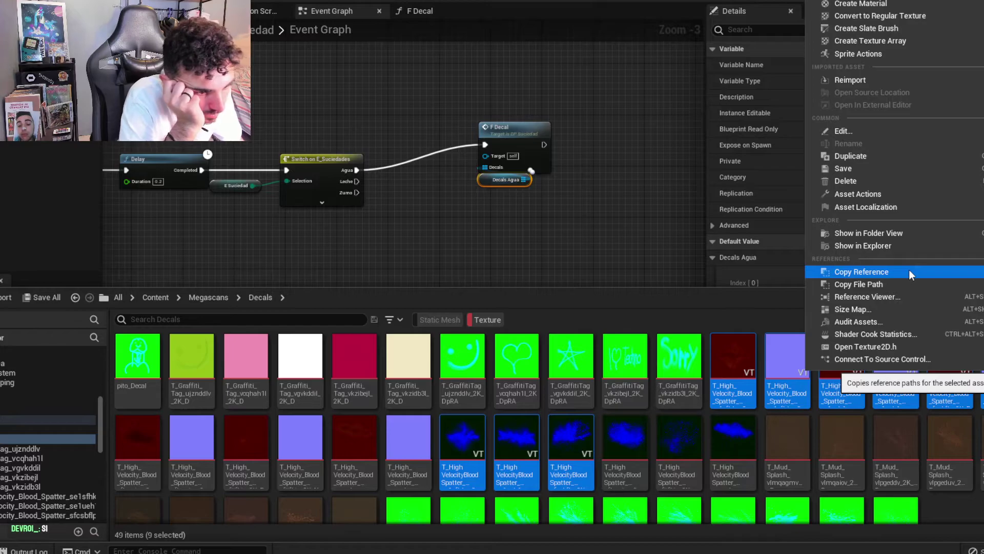
pyautogui.rightClick(734, 349)
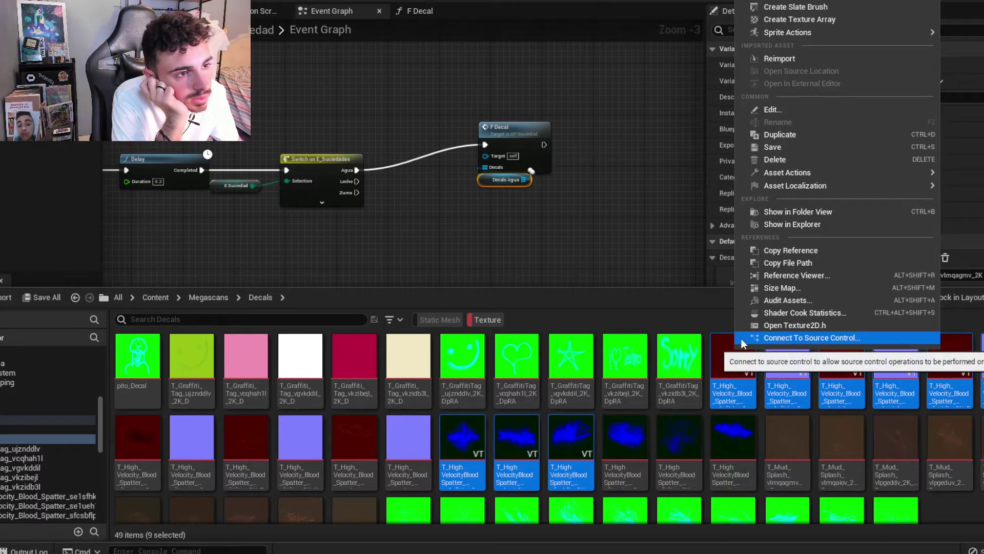
pyautogui.moveTo(866, 174)
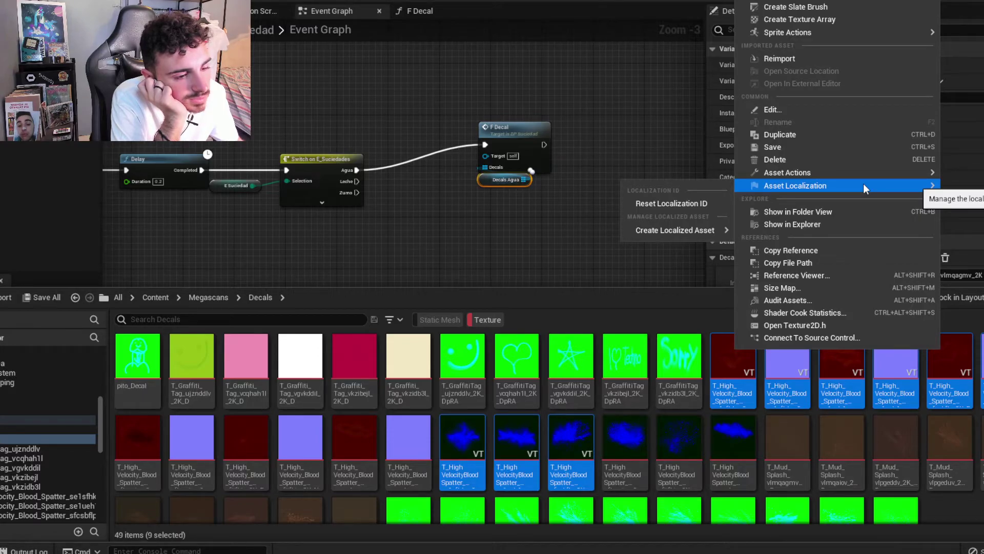
pyautogui.click(787, 112)
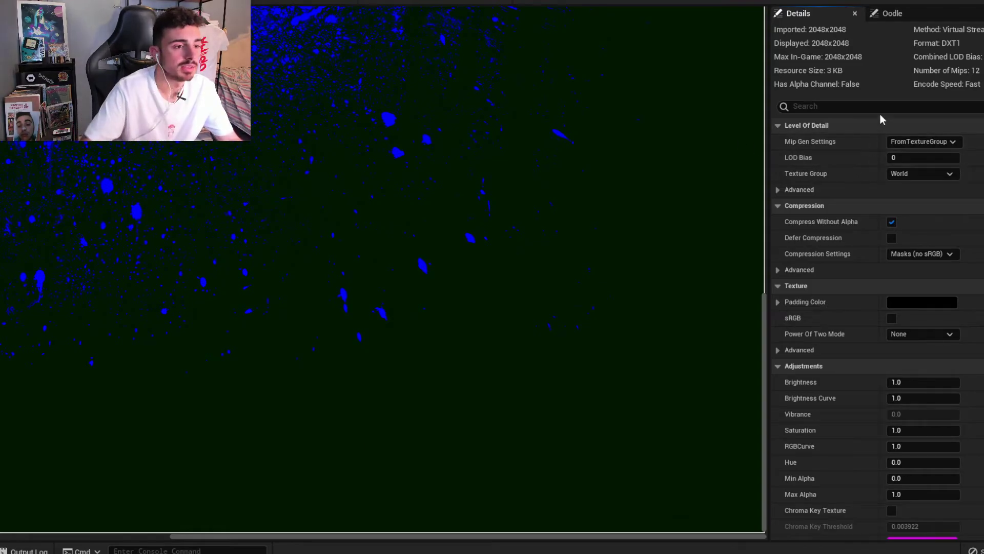
# Search 'virt' and turn off Virtual Texture Streaming on the albedo and first normal map.
pyautogui.click(877, 105)
pyautogui.write('virt')
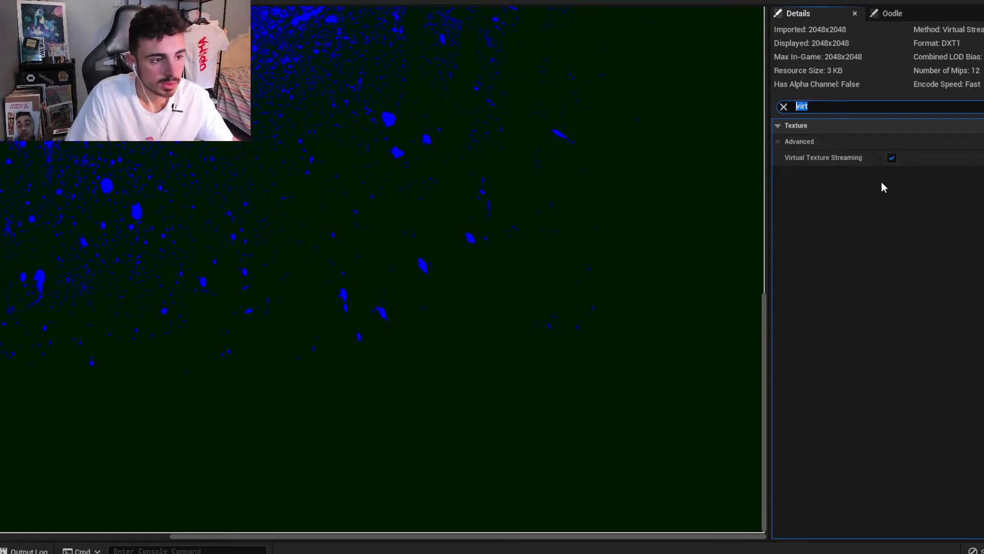
pyautogui.click(892, 158)
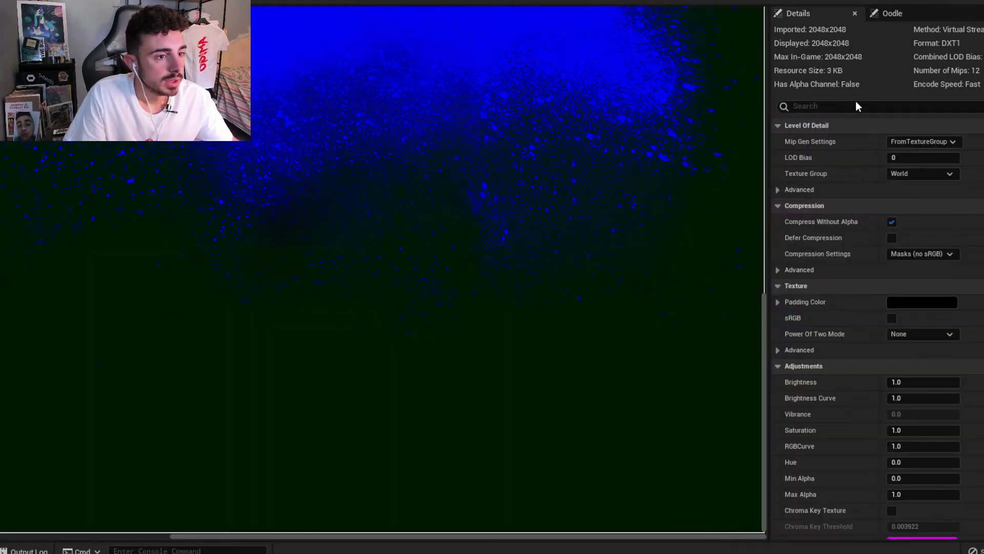
pyautogui.click(856, 103)
pyautogui.write('virt')
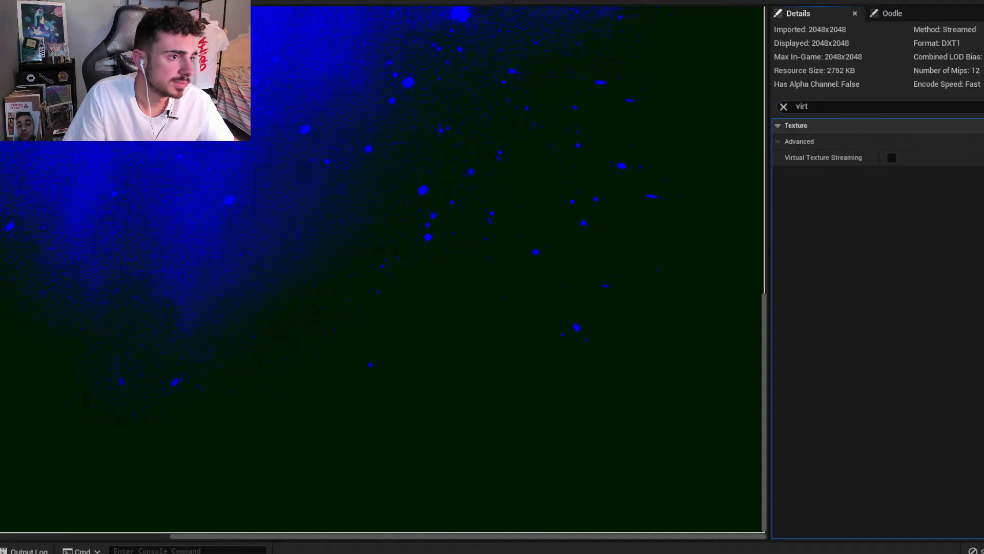
pyautogui.click(892, 158)
pyautogui.click(842, 104)
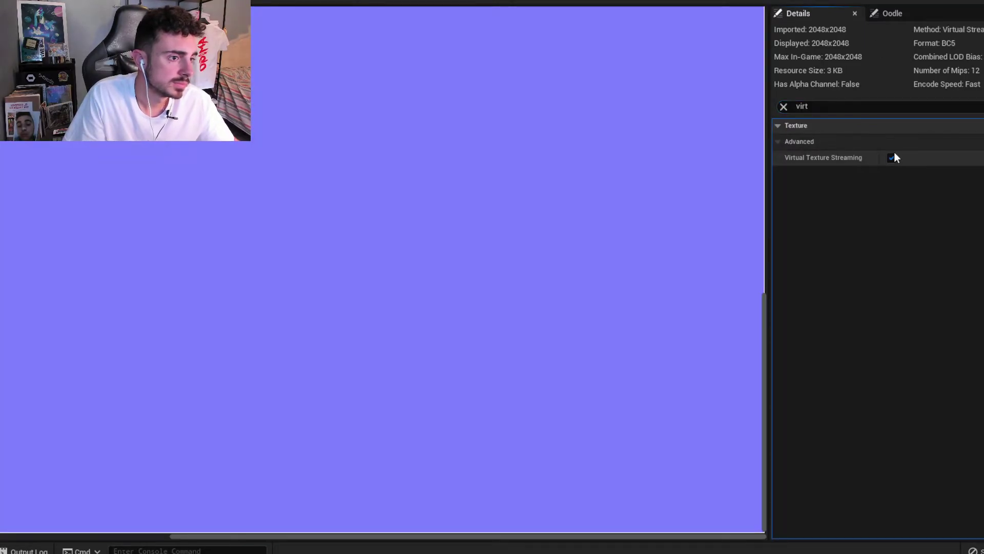
pyautogui.click(893, 157)
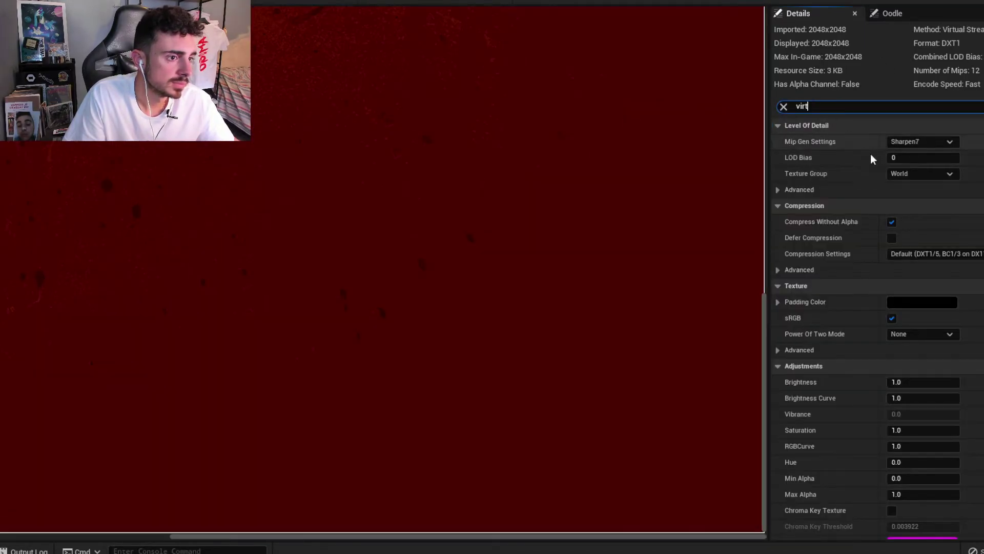
# Turn off Virtual Texture Streaming on the remaining normal map and red albedo textures.
pyautogui.click(746, 1)
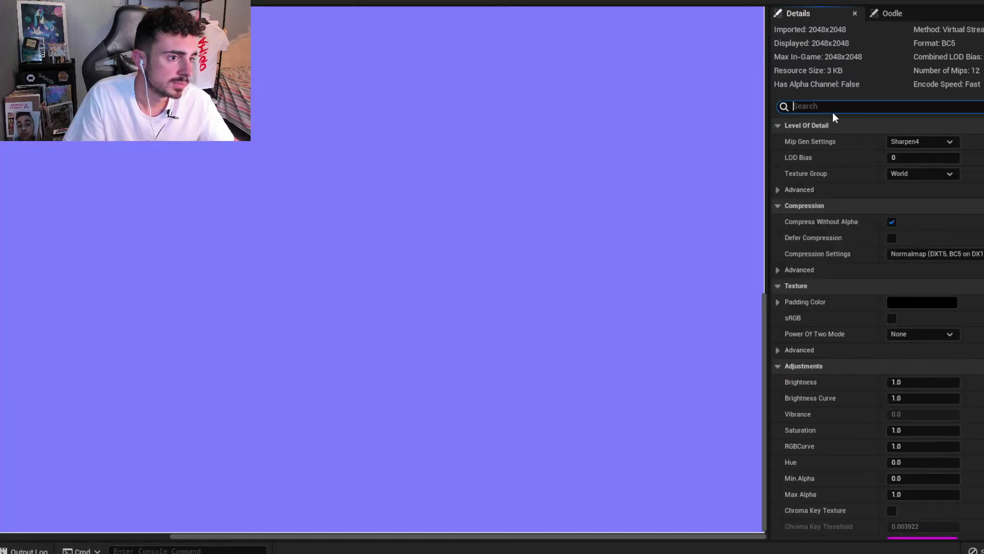
pyautogui.write('virt')
pyautogui.click(892, 158)
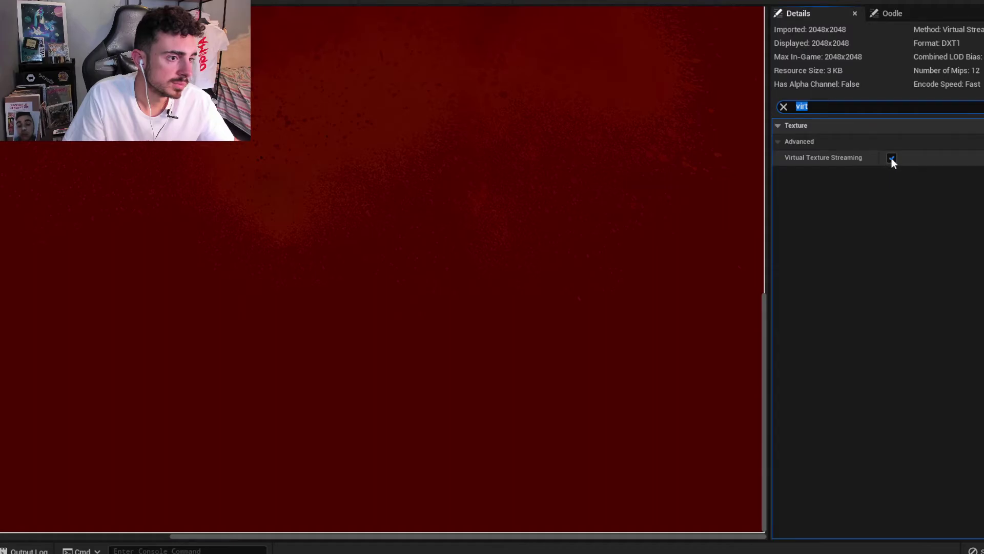
pyautogui.click(892, 158)
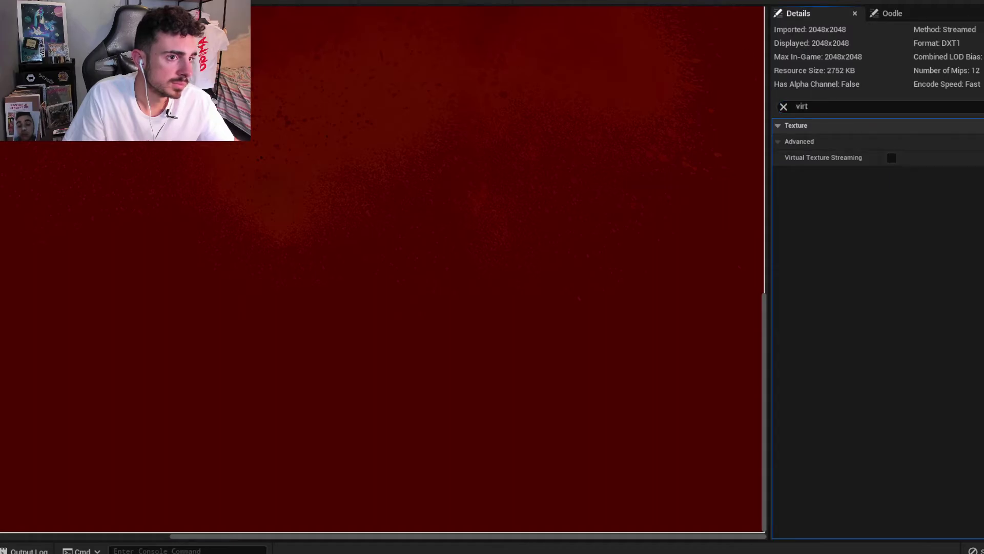
pyautogui.click(746, 1)
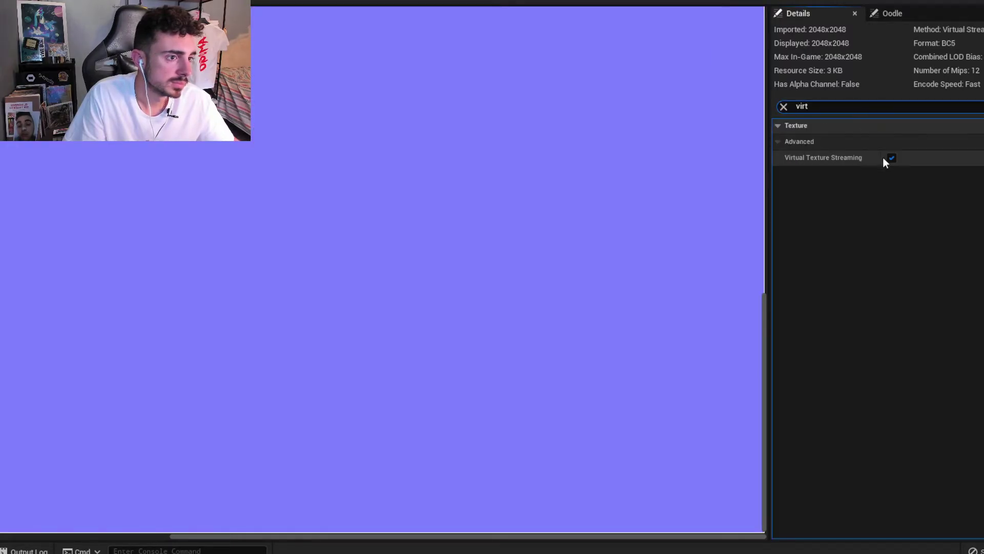
pyautogui.click(746, 2)
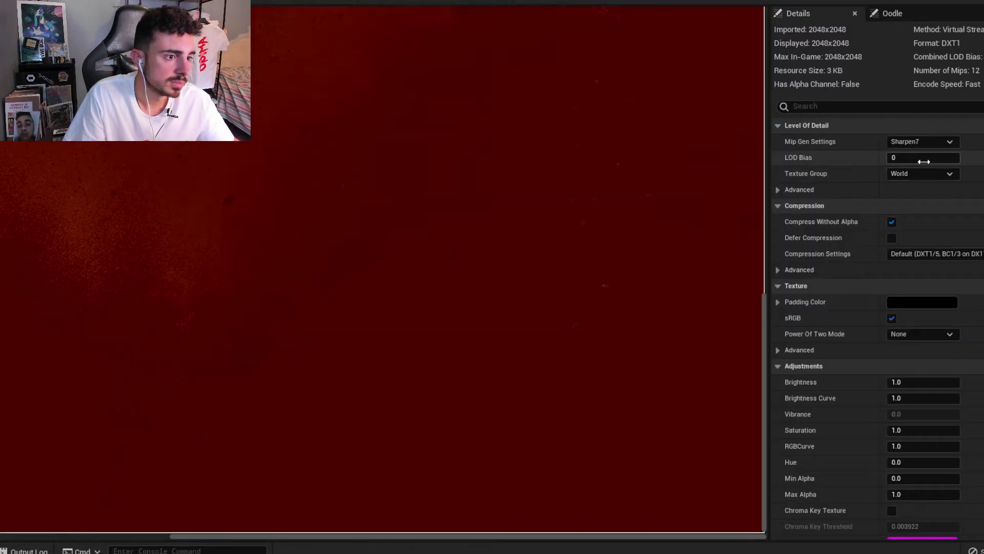
pyautogui.click(888, 107)
pyautogui.write('virt')
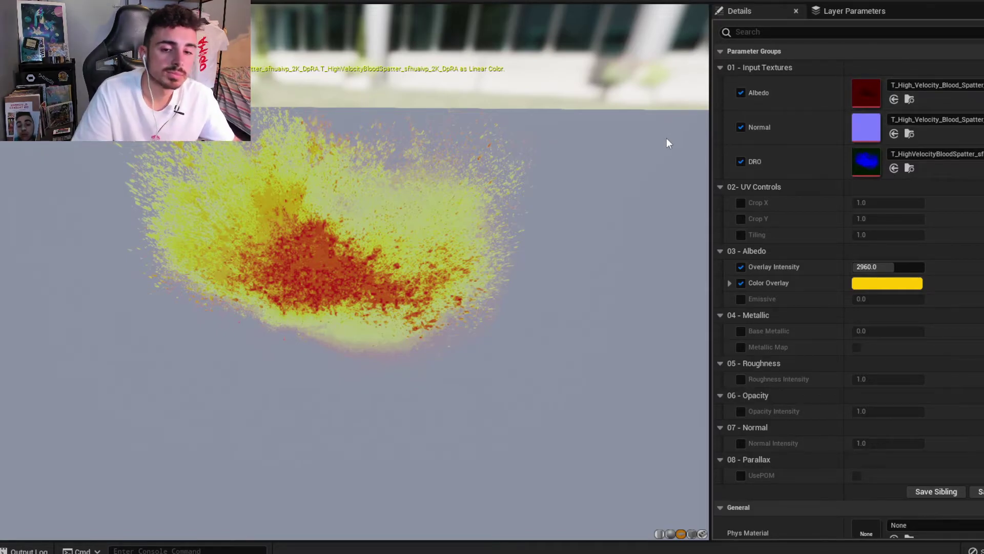
# Save the modified blood spatter textures with Save Selected.
pyautogui.hotkey('ctrl', 'space')
pyautogui.click(60, 373)
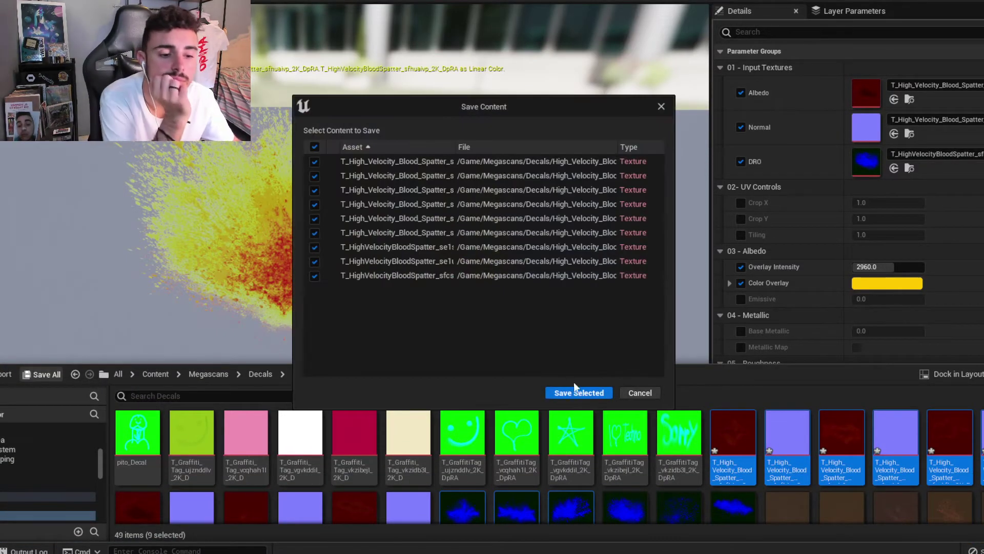
pyautogui.click(578, 390)
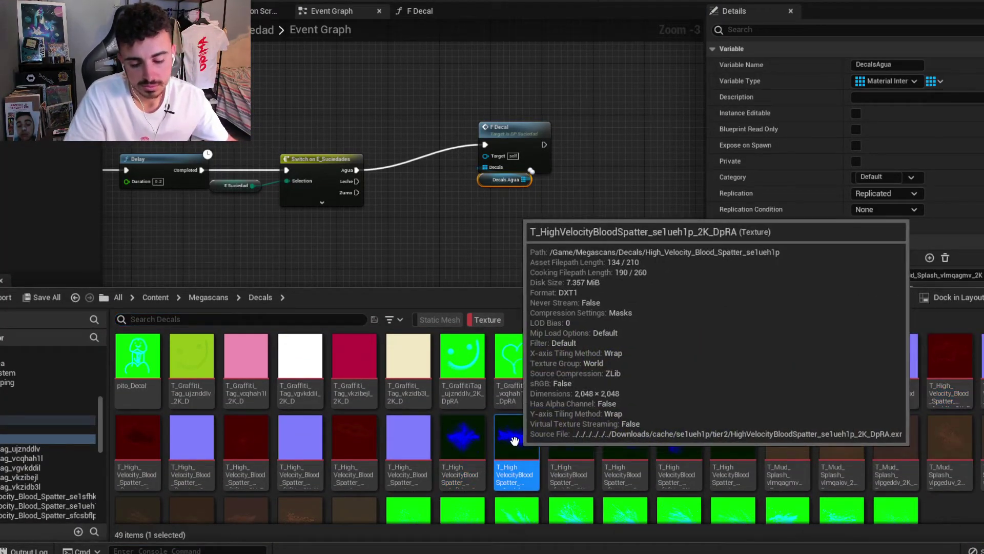
# Browse the Decals subfolders and open the sgeoahup blood spatter material instance for editing.
pyautogui.click(501, 440)
pyautogui.hotkey('ctrl', 'b')
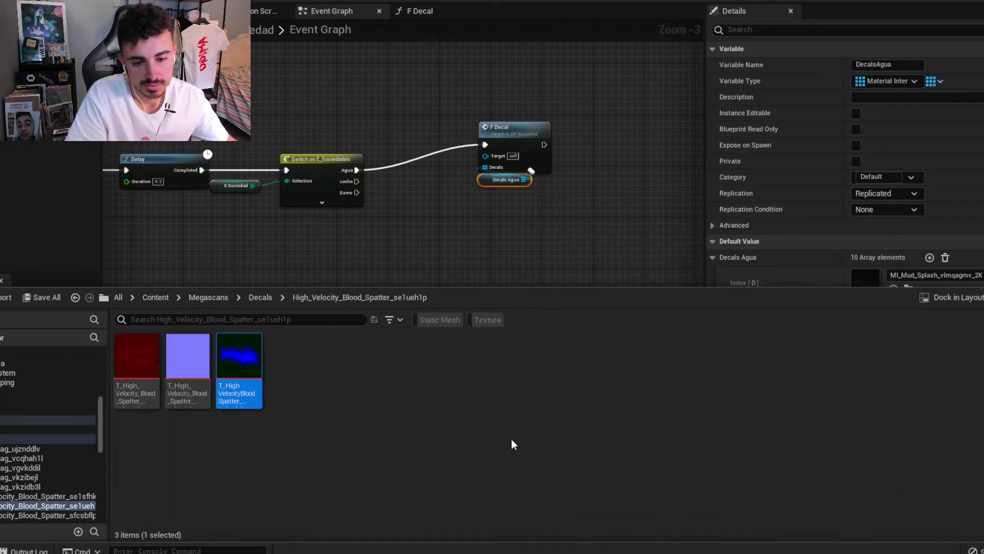
pyautogui.click(267, 297)
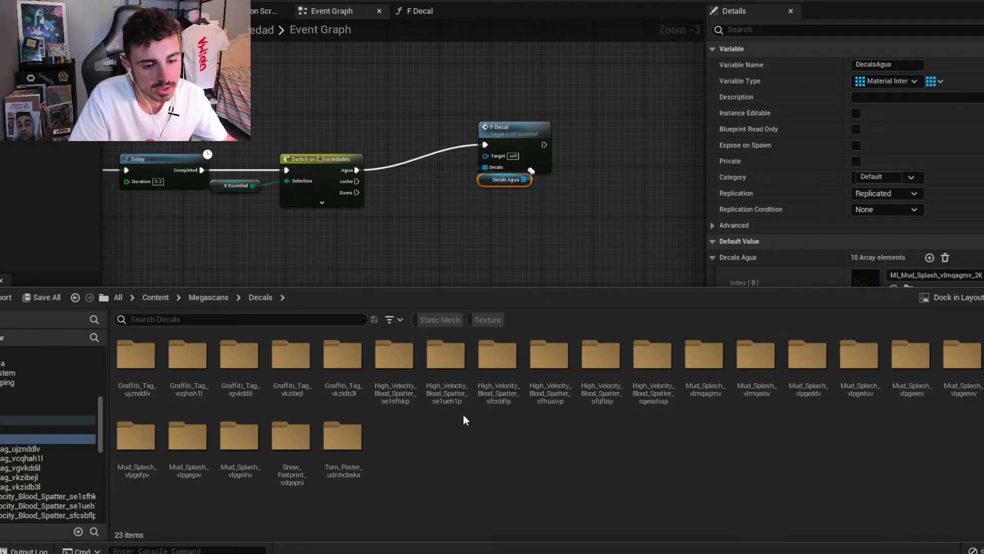
pyautogui.doubleClick(392, 373)
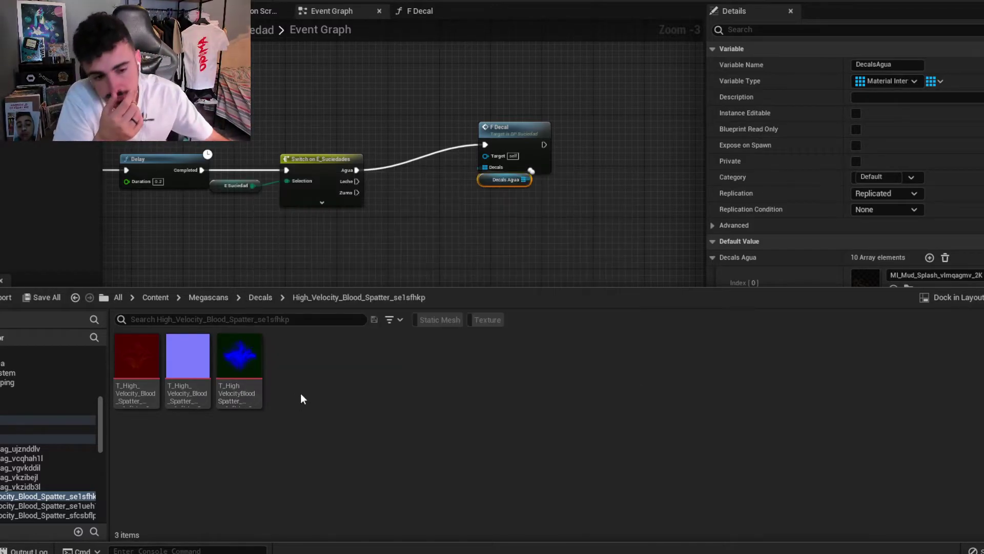
pyautogui.click(260, 298)
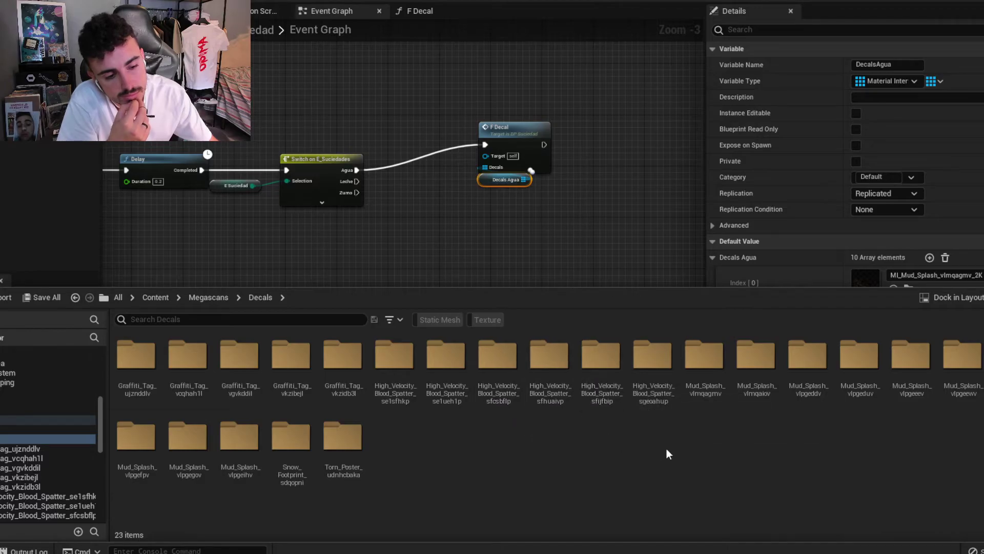
pyautogui.doubleClick(642, 403)
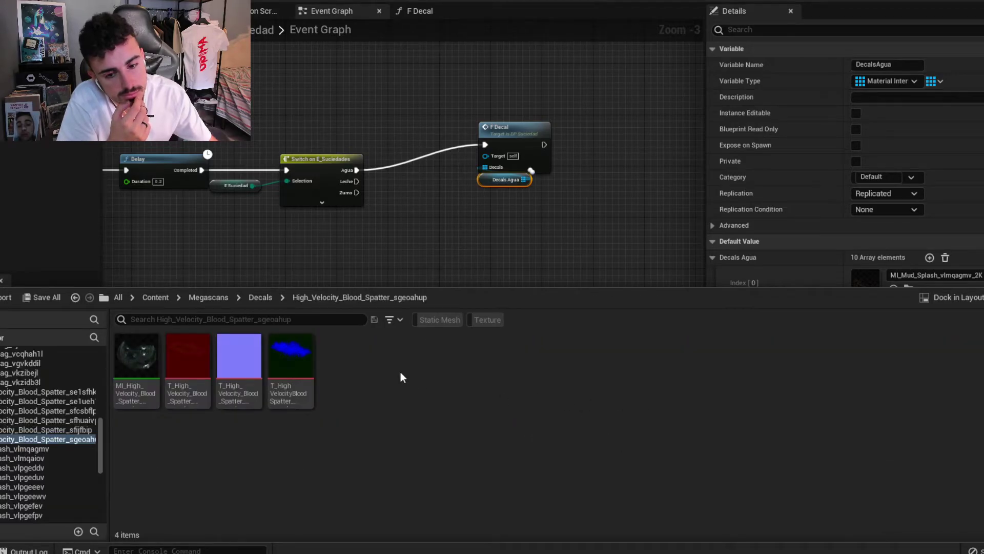
pyautogui.click(142, 373)
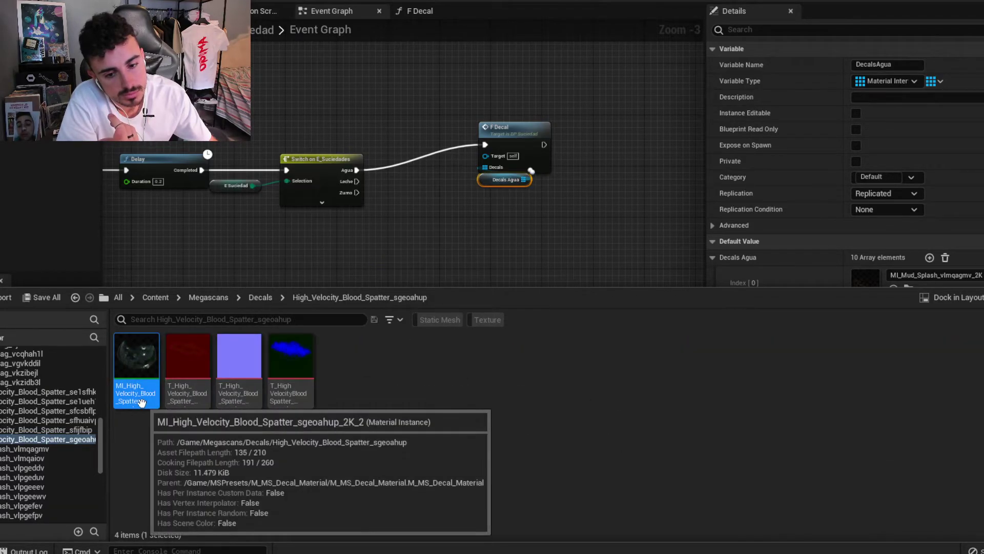
pyautogui.doubleClick(131, 376)
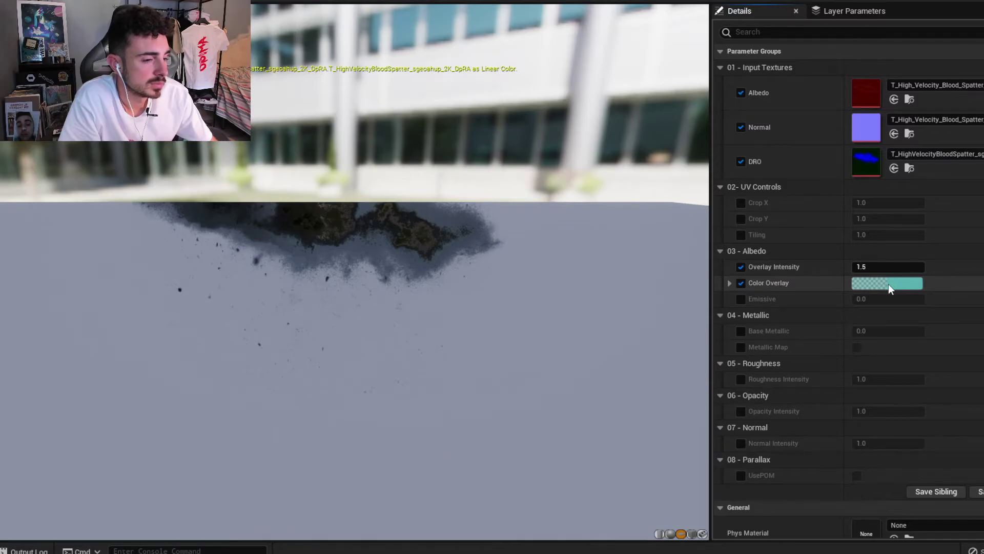
# Set Color Overlay to the orange-yellow preset and raise Overlay Intensity to about 1681.5.
pyautogui.click(888, 284)
pyautogui.click(664, 276)
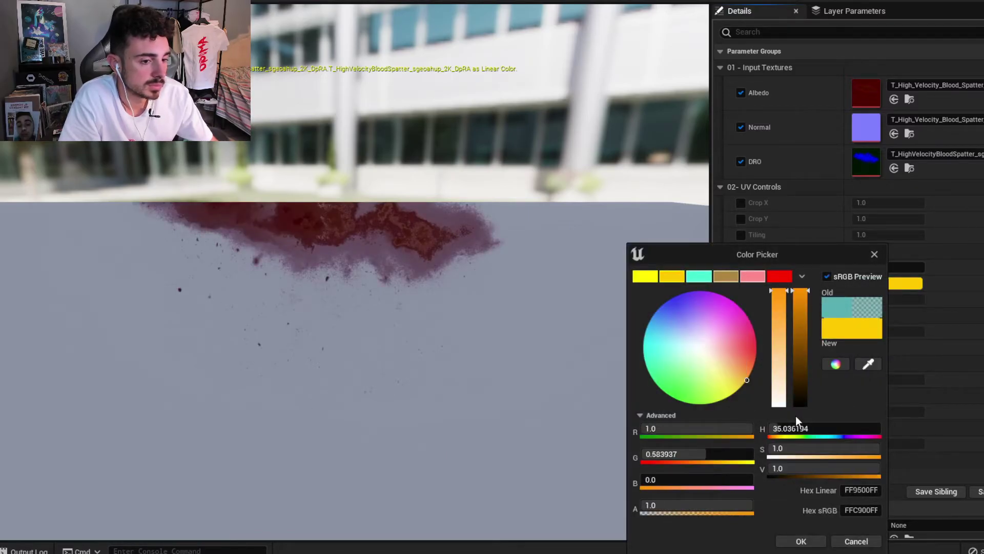
pyautogui.click(801, 541)
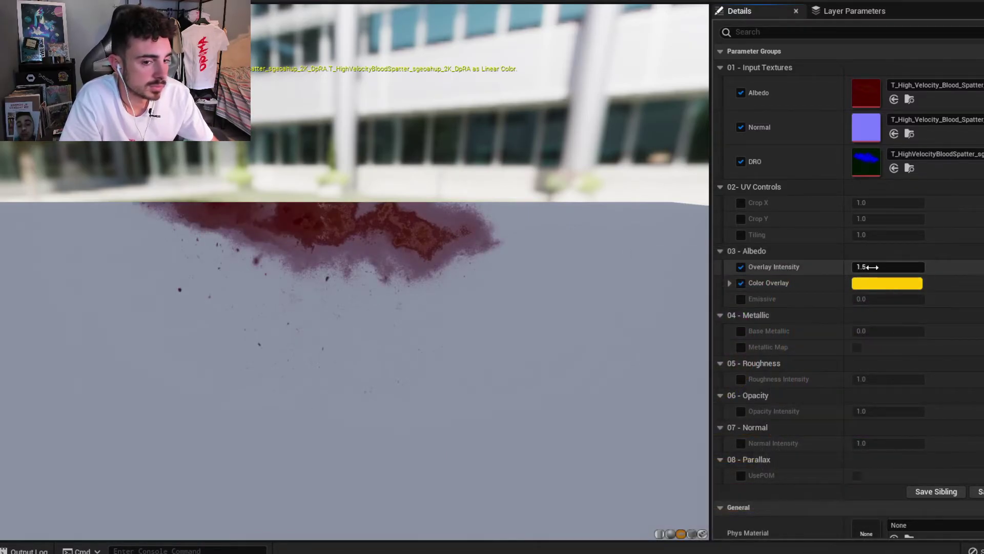
pyautogui.moveTo(871, 267); pyautogui.dragTo(912, 267)
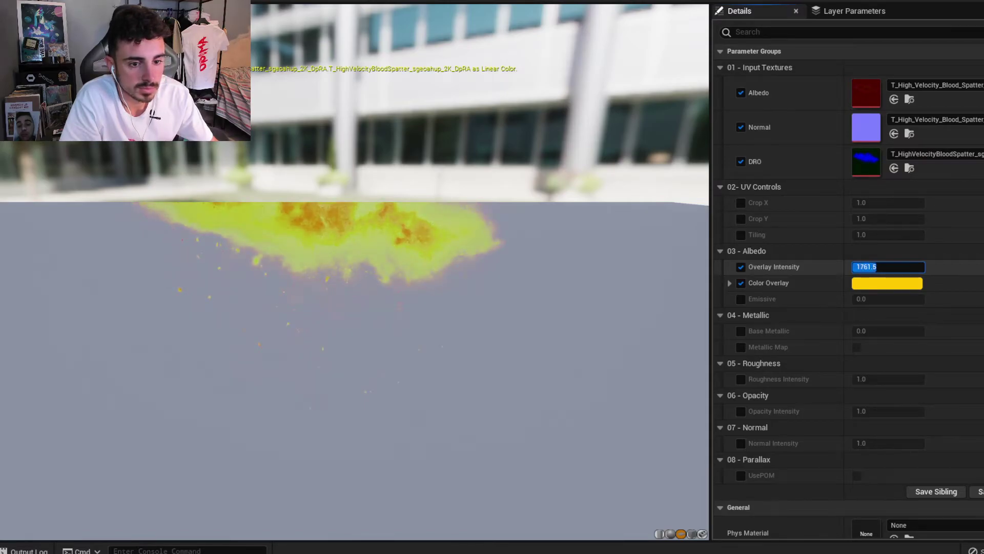
pyautogui.moveTo(521, 283); pyautogui.dragTo(521, 283, button='right')
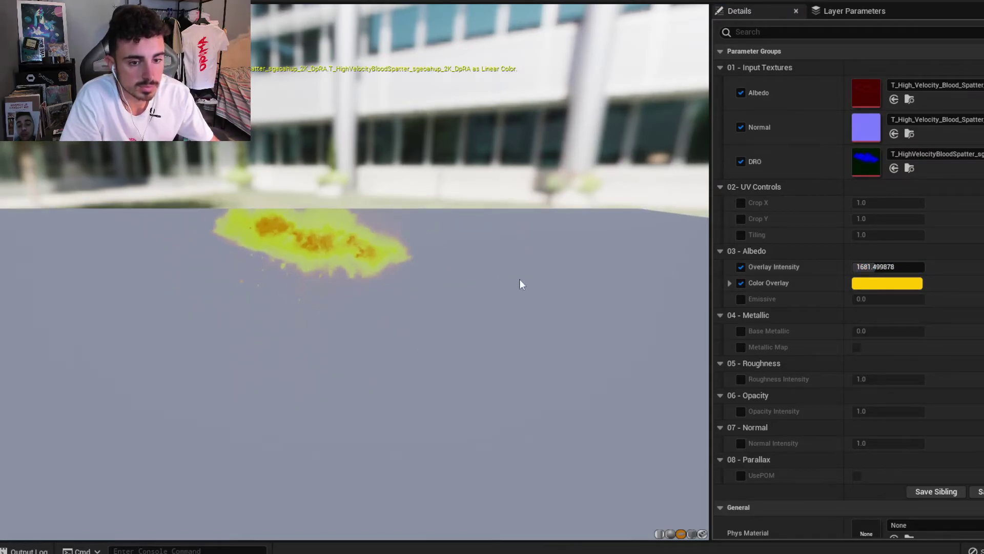
# Lower the overlay colour's alpha to 0.786 and save the material instance.
pyautogui.click(858, 285)
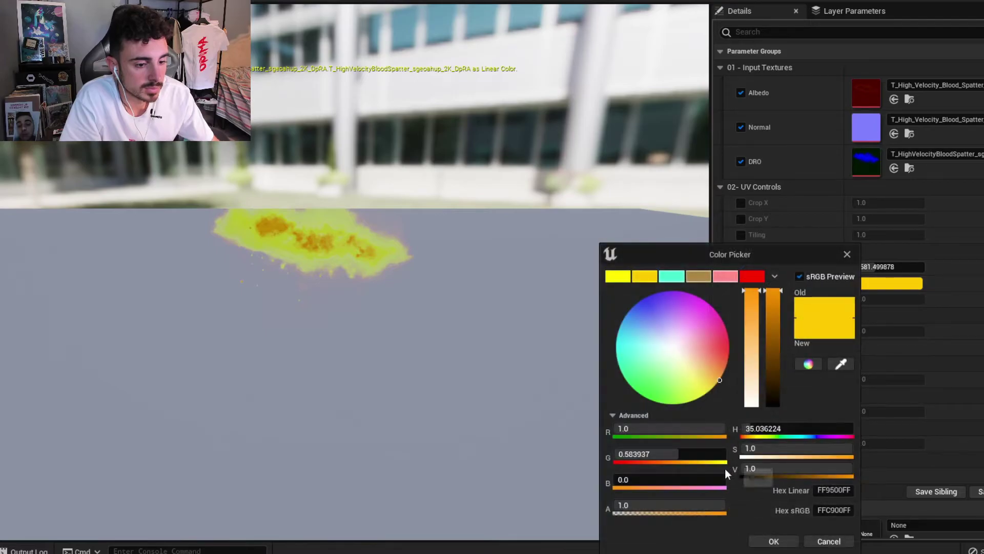
pyautogui.moveTo(700, 506); pyautogui.dragTo(696, 506)
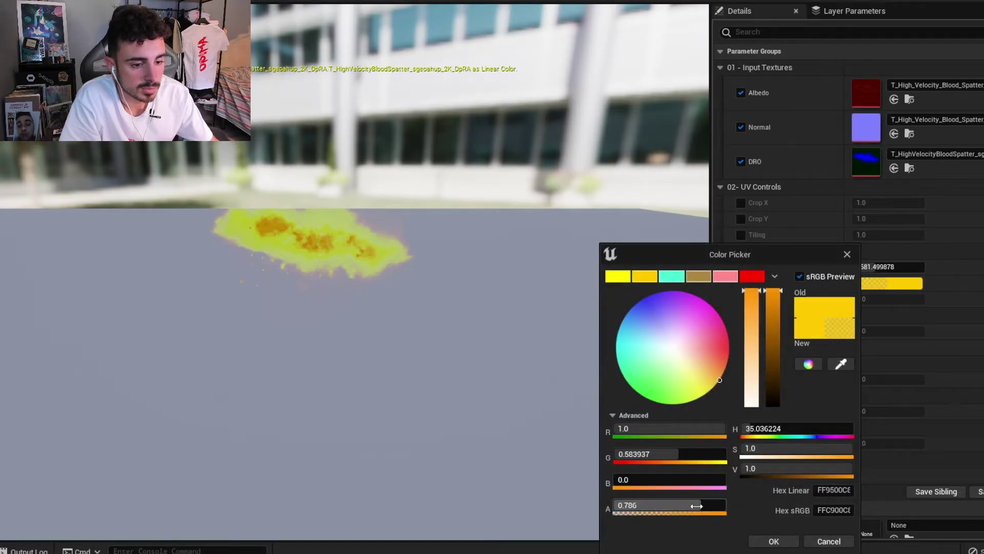
pyautogui.click(828, 537)
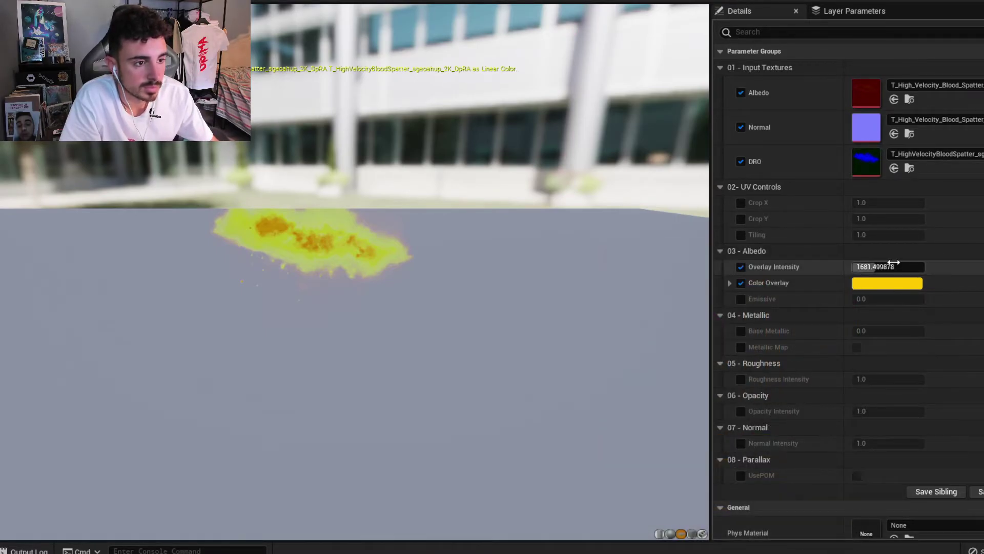
pyautogui.hotkey('ctrl', 's')
pyautogui.hotkey('ctrl', 'space')
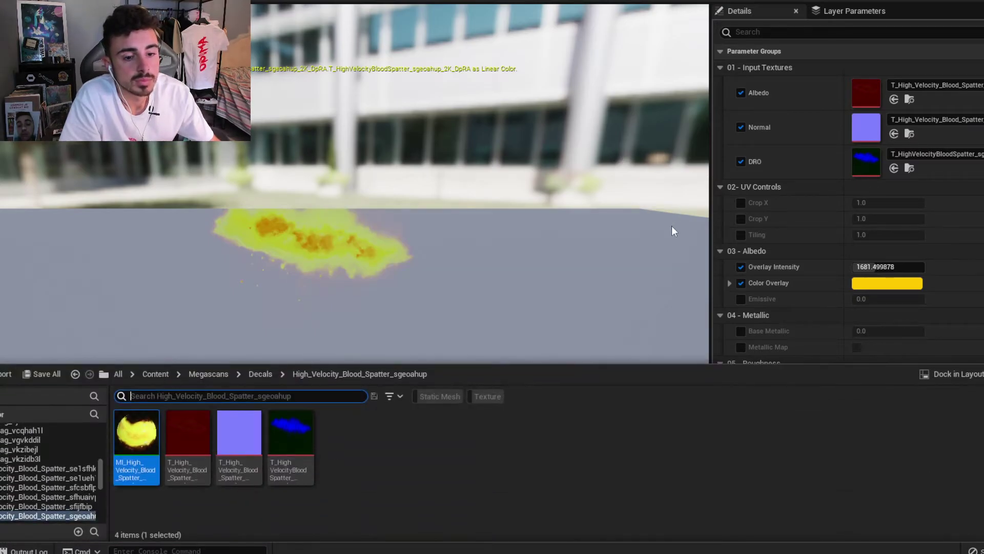
# Duplicate the Decals Agua array variable as DecalsMeado and compile the blueprint.
pyautogui.click(371, 481)
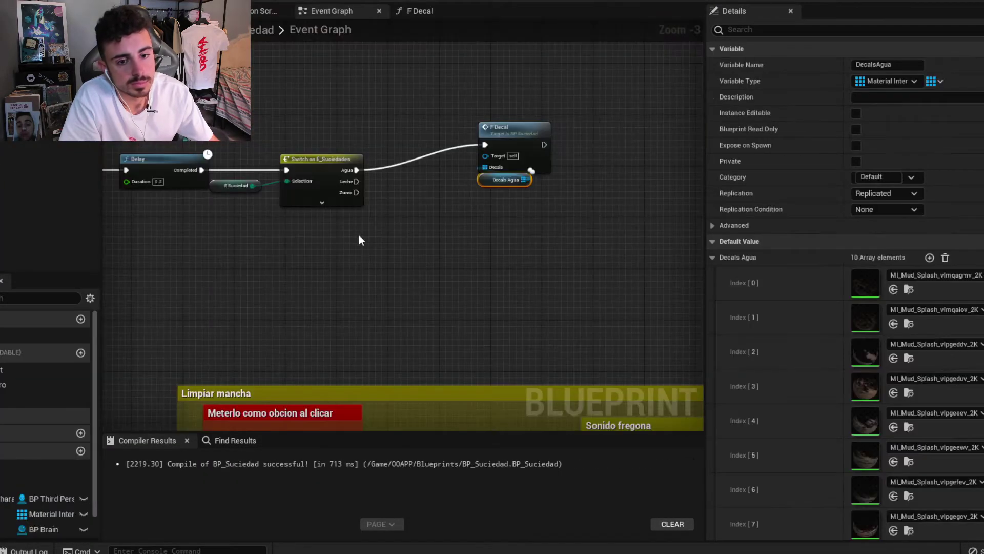
pyautogui.scroll(3, 535, 264)
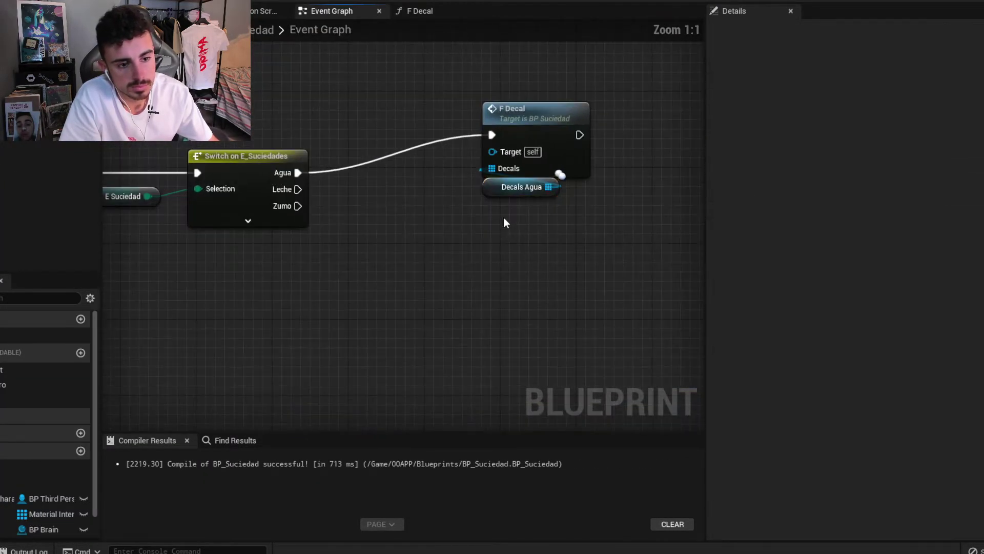
pyautogui.scroll(-2, 14, 482)
pyautogui.click(44, 483)
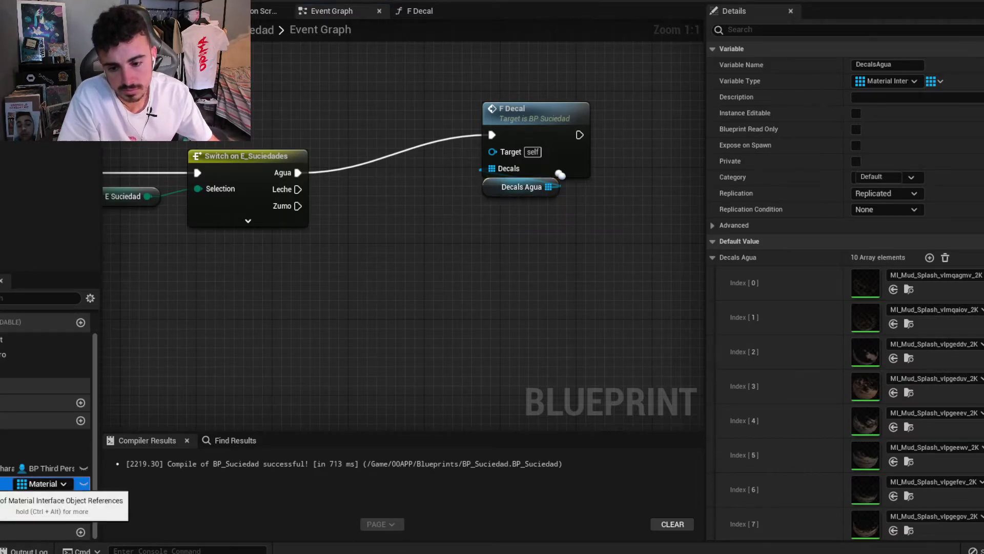
pyautogui.hotkey('ctrl', 'w')
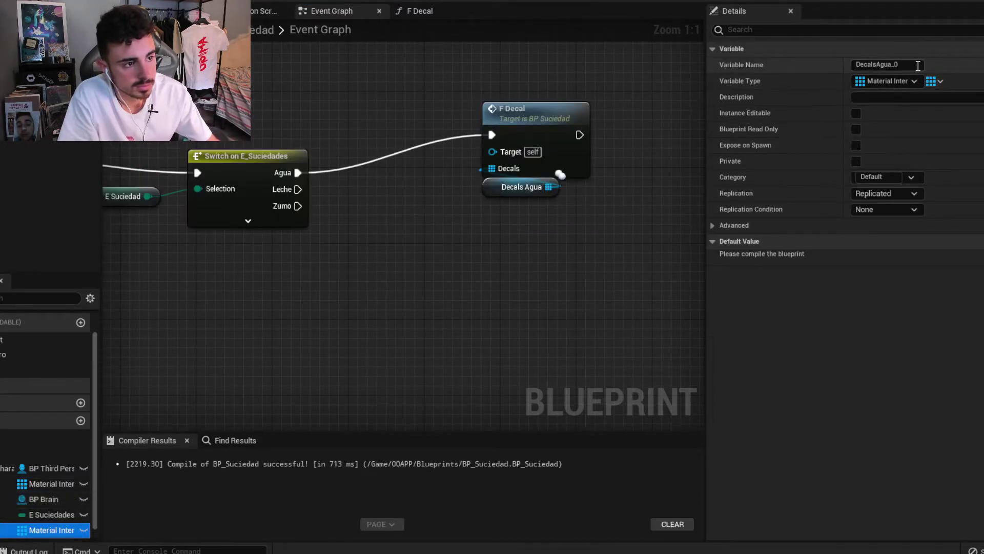
pyautogui.moveTo(898, 64); pyautogui.dragTo(876, 64)
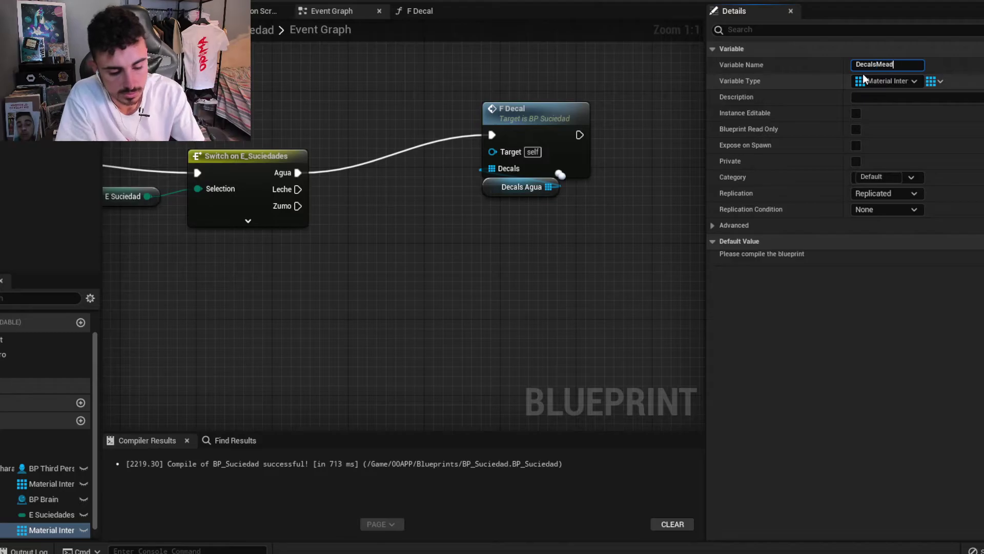
pyautogui.write('Meado')
pyautogui.press('Return')
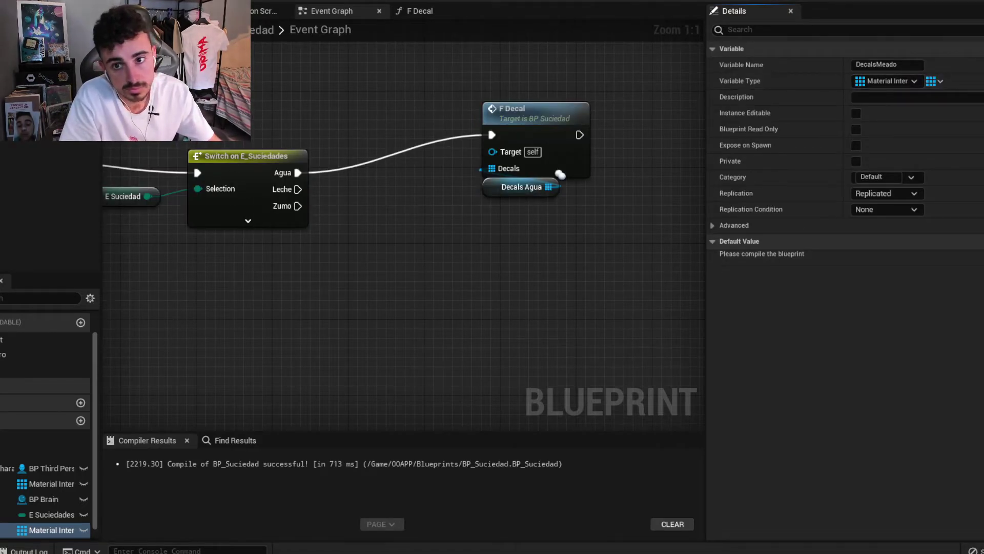
pyautogui.press('F7')
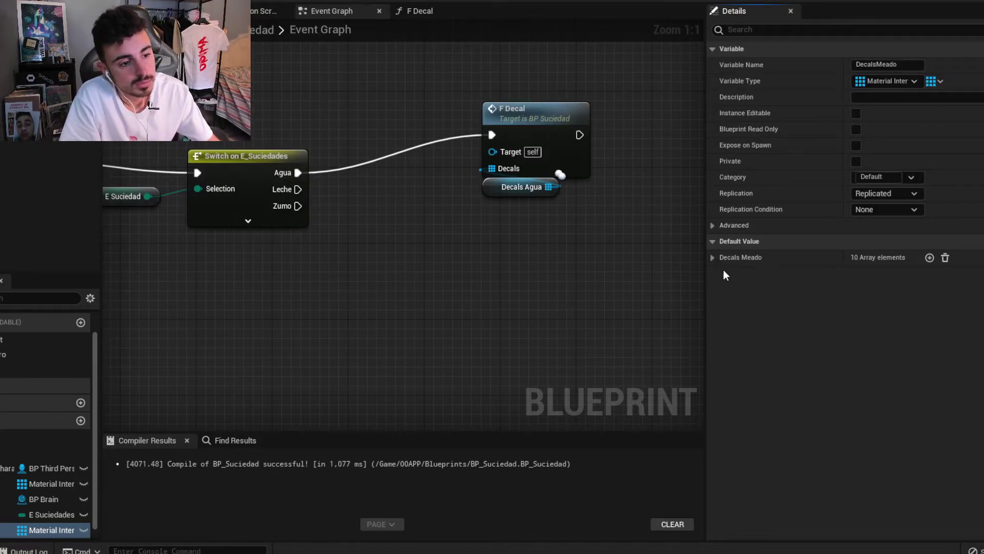
# Set Decals Meado Index 0 to the yellow blood spatter material instance.
pyautogui.click(713, 257)
pyautogui.hotkey('ctrl', 'space')
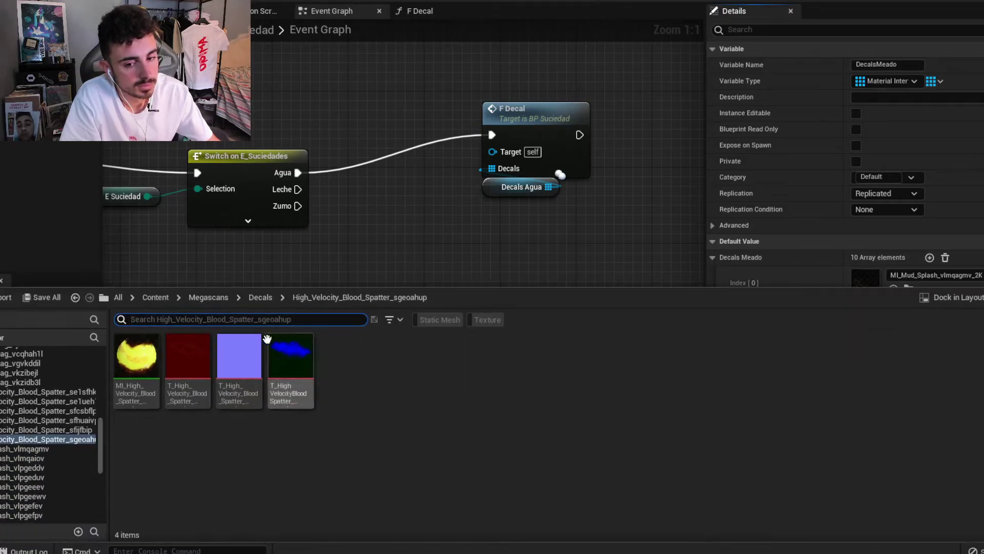
pyautogui.click(136, 369)
pyautogui.moveTo(537, 232); pyautogui.dragTo(531, 221, button='right')
pyautogui.click(894, 289)
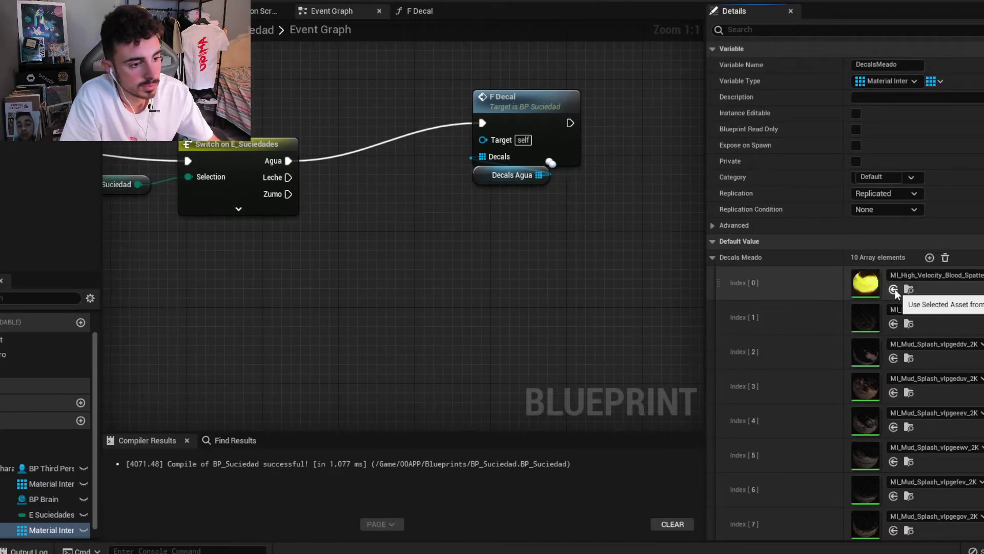
# Save the yellow instance, rename it MI_Meado0, and open the High_Velocity_Blood_Spatter_sfijfbip folder.
pyautogui.hotkey('ctrl', 'space')
pyautogui.click(143, 375)
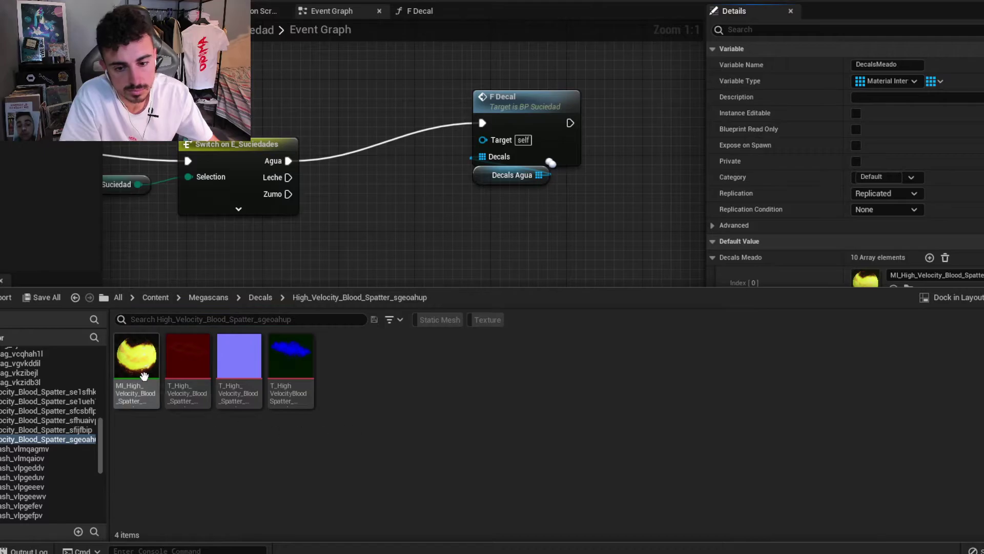
pyautogui.rightClick(144, 376)
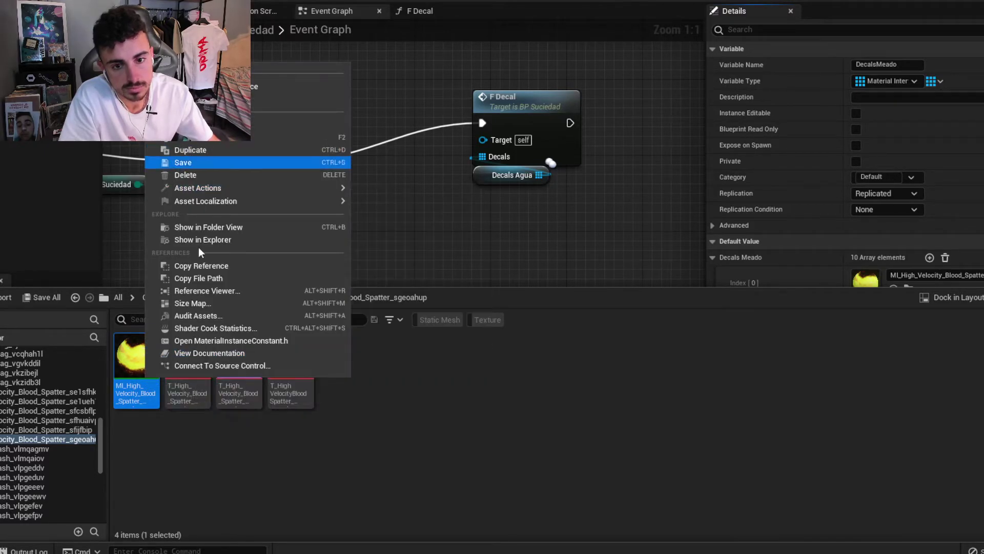
pyautogui.click(174, 158)
pyautogui.rightClick(142, 376)
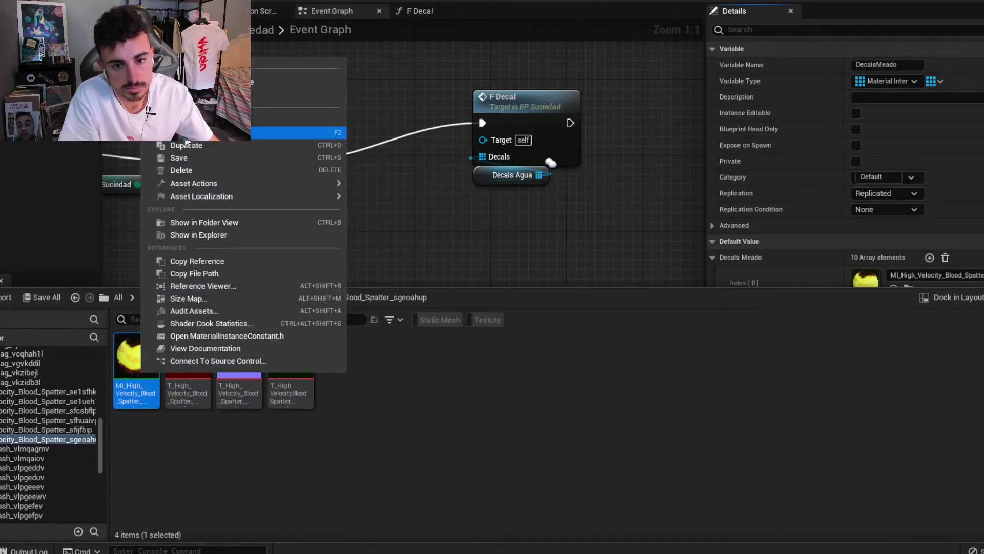
pyautogui.click(205, 82)
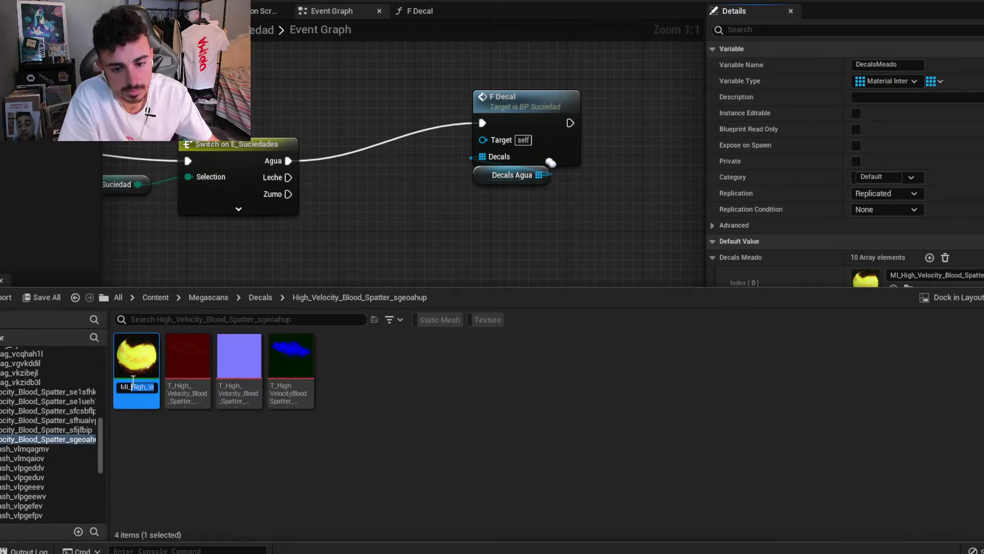
pyautogui.write('II_Meado')
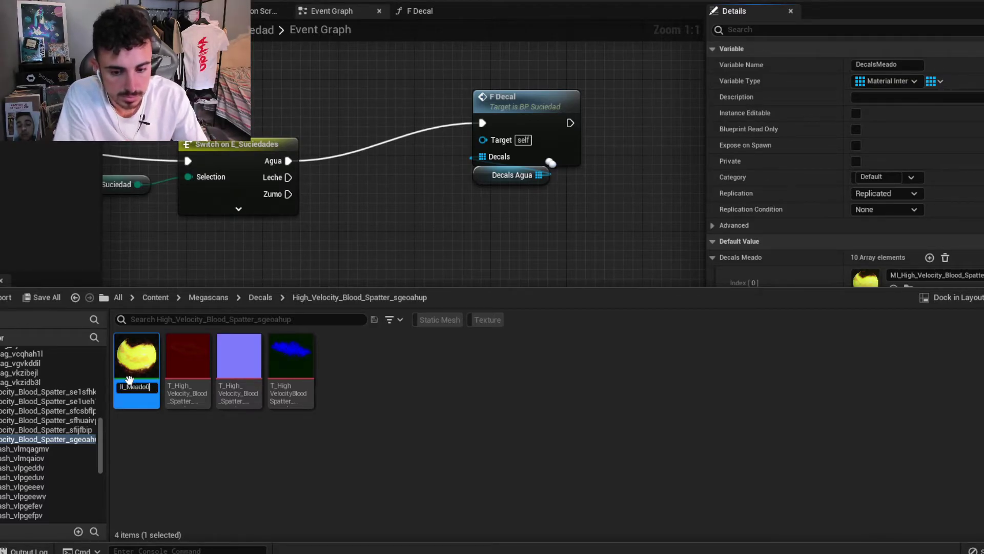
pyautogui.write('0')
pyautogui.press('Return')
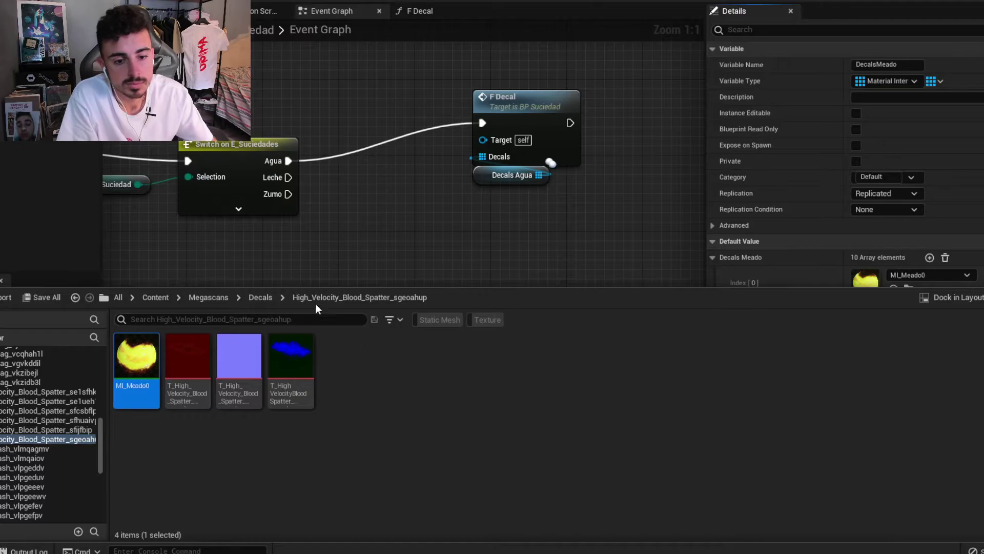
pyautogui.click(261, 297)
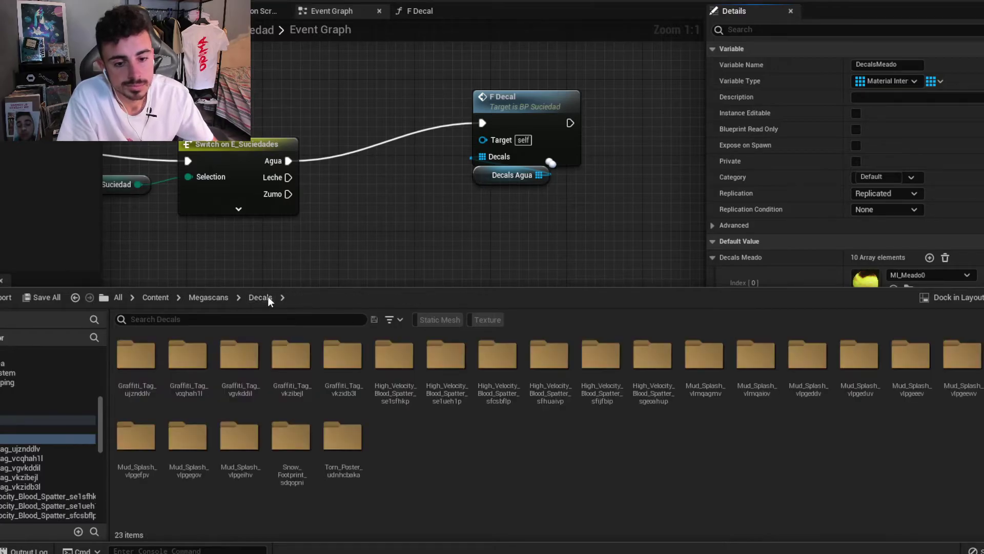
pyautogui.doubleClick(614, 385)
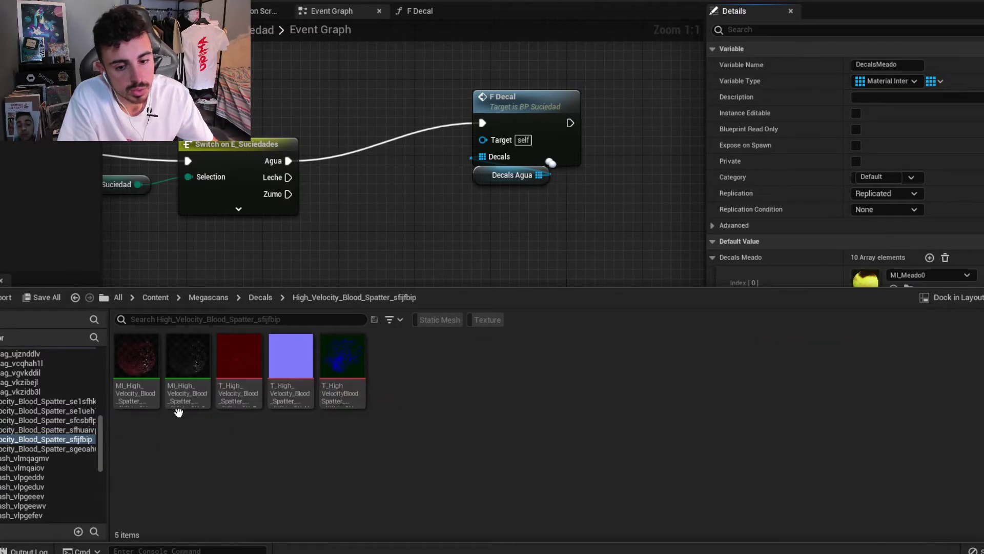
# Open the sfijfbip blood spatter material instance and scroll through its parameters.
pyautogui.doubleClick(132, 372)
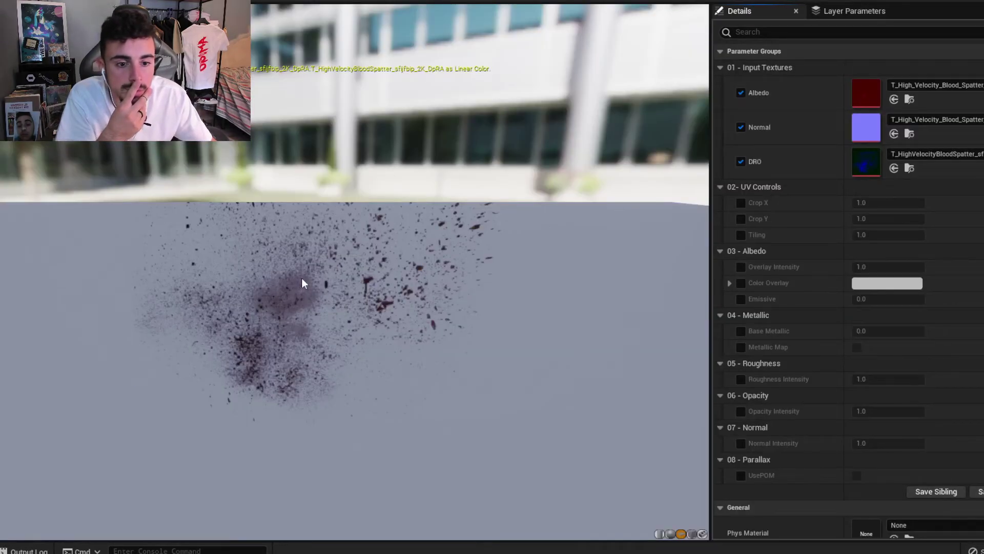
pyautogui.scroll(-2, 302, 278)
pyautogui.scroll(-2, 308, 278)
pyautogui.scroll(-2, 309, 277)
# Go to the High_Velocity_Blood_Spatter_sfhuaivp folder and open its material instance.
pyautogui.hotkey('ctrl', 'space')
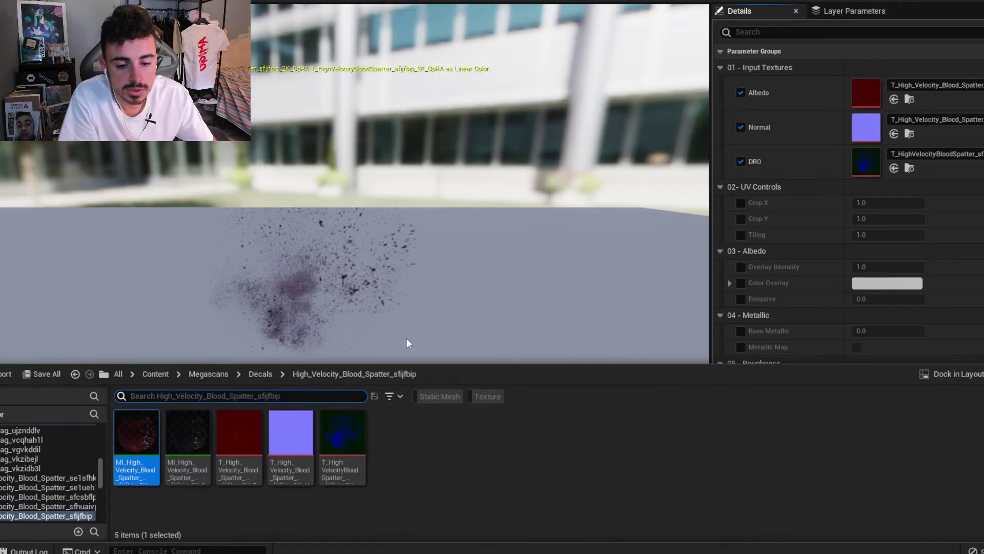
pyautogui.click(269, 374)
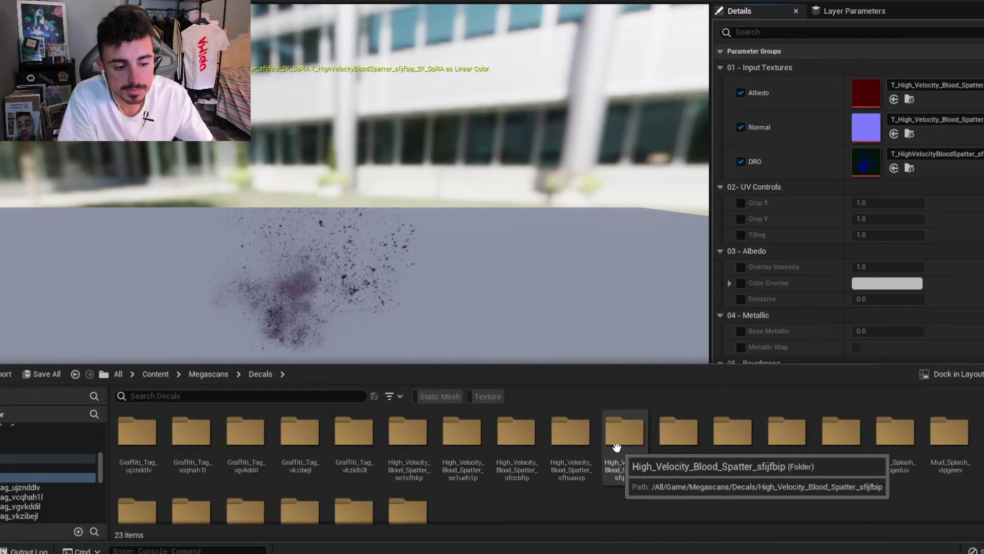
pyautogui.doubleClick(570, 469)
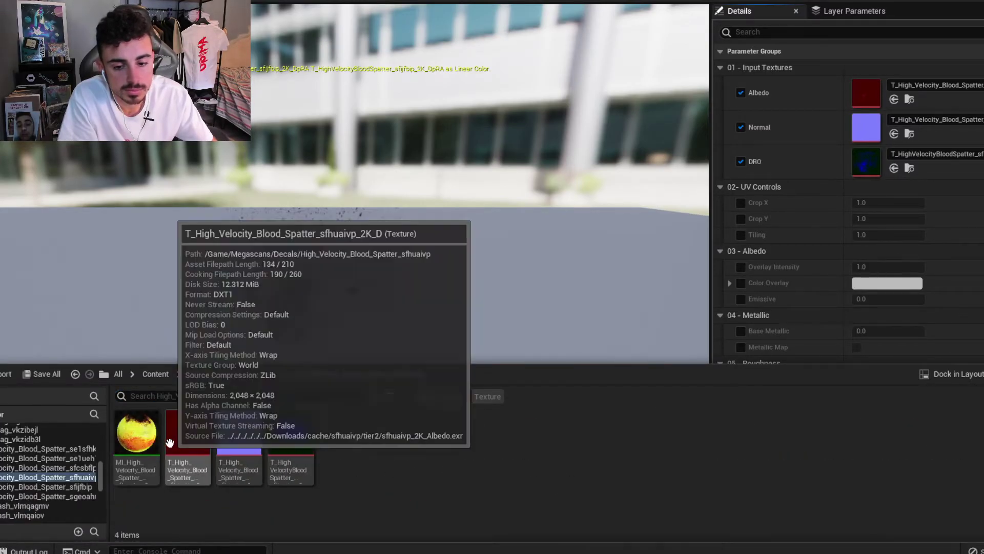
pyautogui.click(136, 433)
pyautogui.rightClick(153, 443)
pyautogui.click(204, 204)
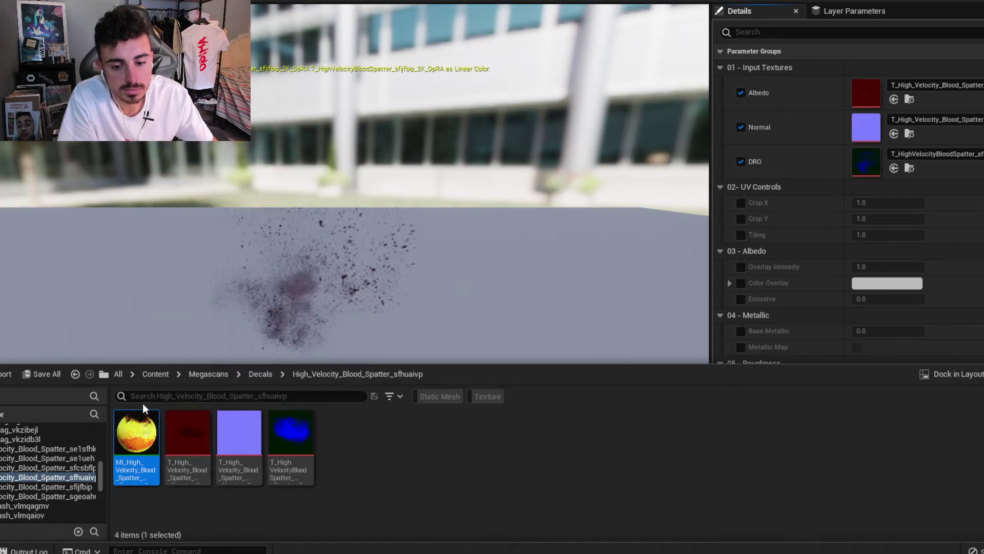
pyautogui.doubleClick(139, 430)
pyautogui.hotkey('ctrl', 'space')
# Rename the yellow sfhuaivp instance to MI_MEado1 and return to the BP_Suciedad Event Graph.
pyautogui.rightClick(154, 437)
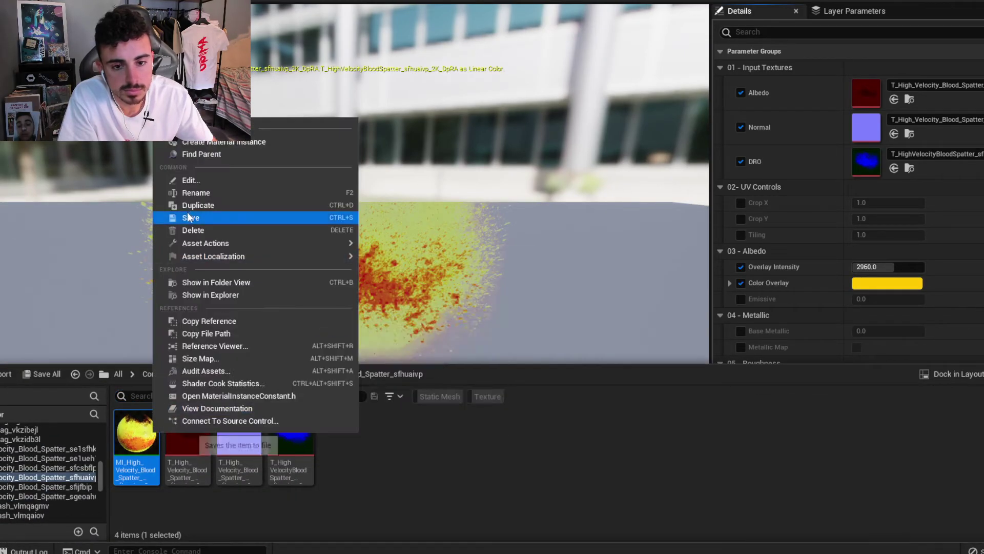
pyautogui.click(159, 193)
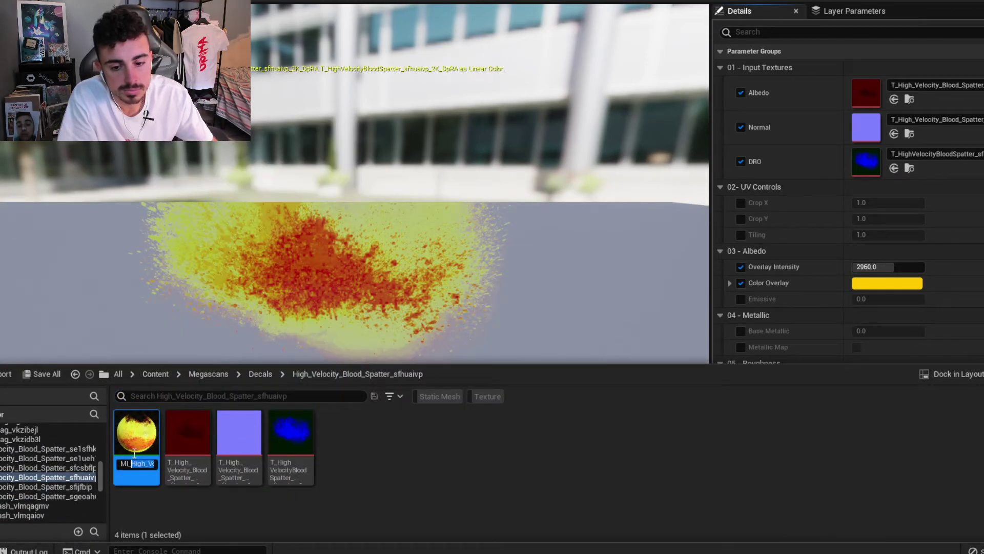
pyautogui.write('MEado1')
pyautogui.press('Return')
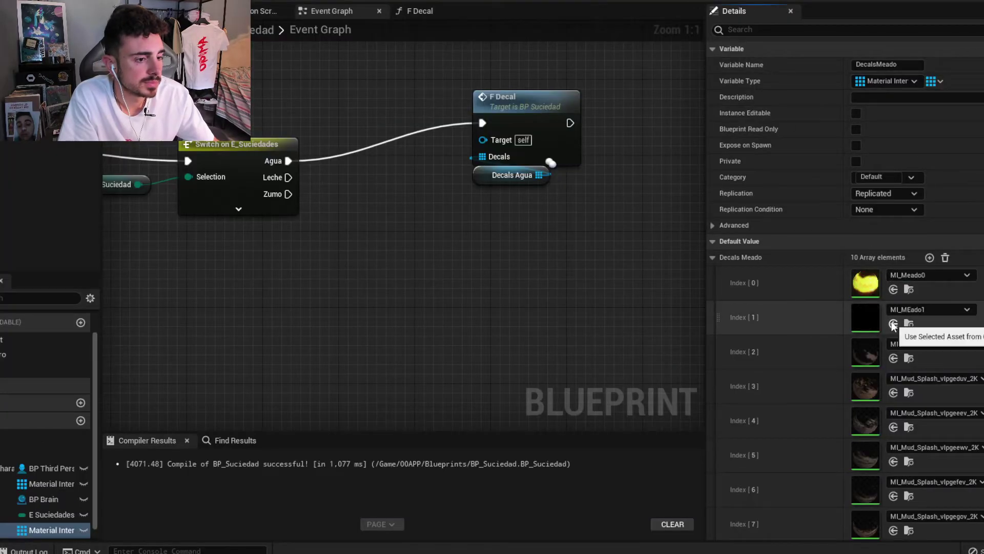
pyautogui.click(893, 324)
pyautogui.hotkey('ctrl', 'space')
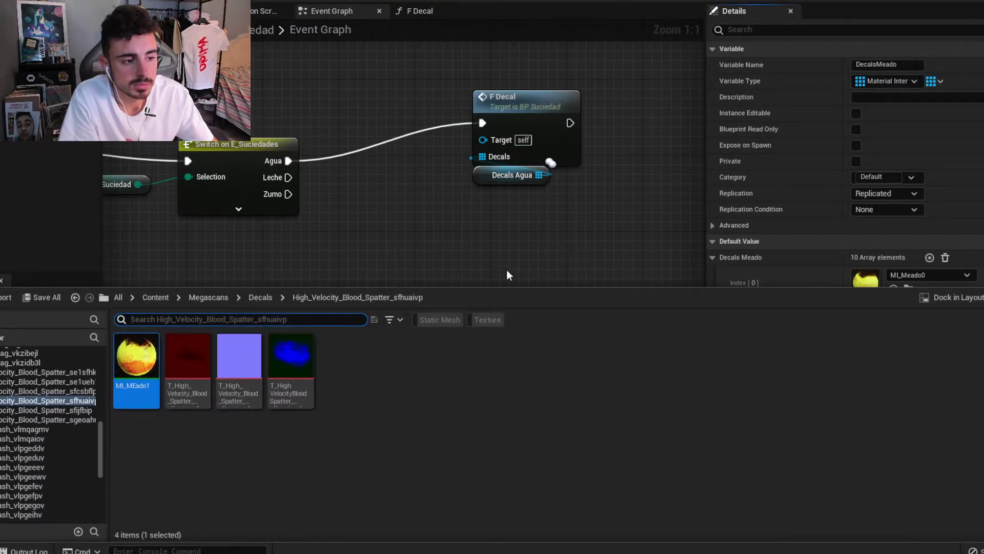
# Delete the two extra Mud Splash entries from Decals Meado and recompile BP_Suciedad.
pyautogui.click(509, 254)
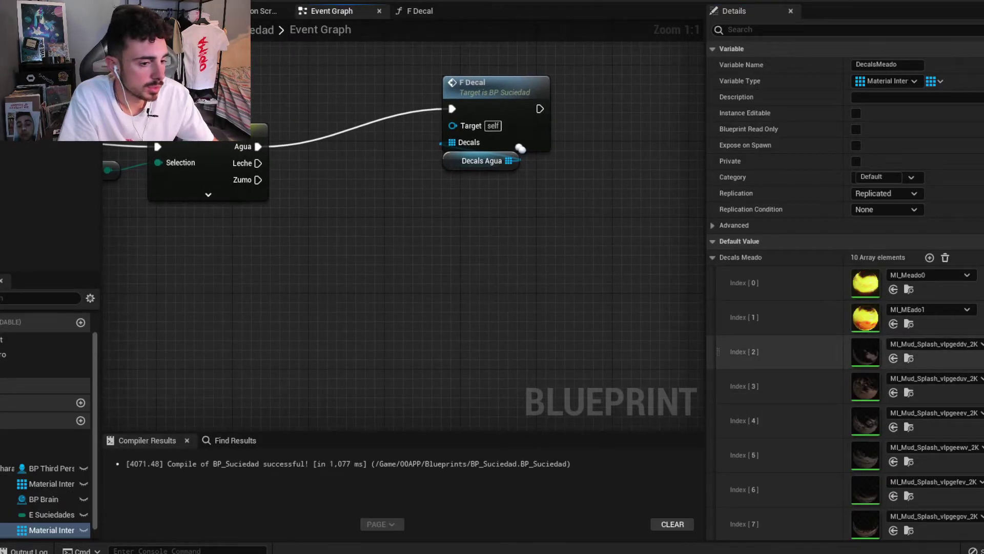
pyautogui.press('Delete')
pyautogui.press('Delete')
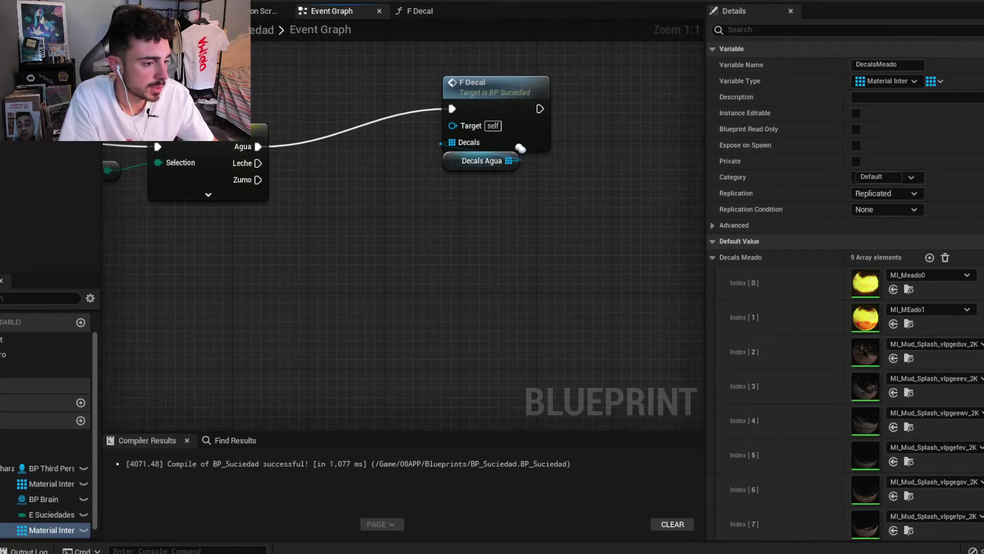
pyautogui.press('Delete')
pyautogui.press('Delete')
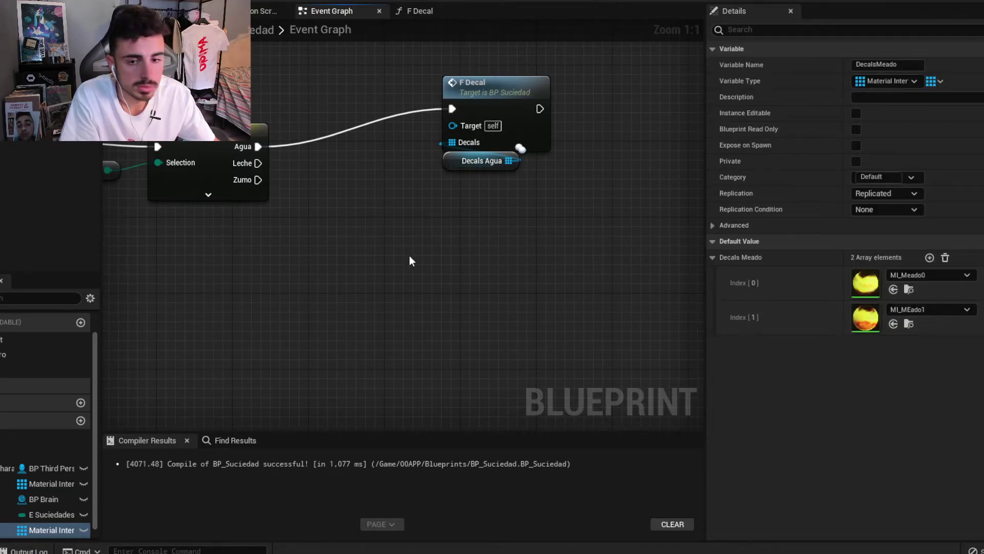
pyautogui.press('F7')
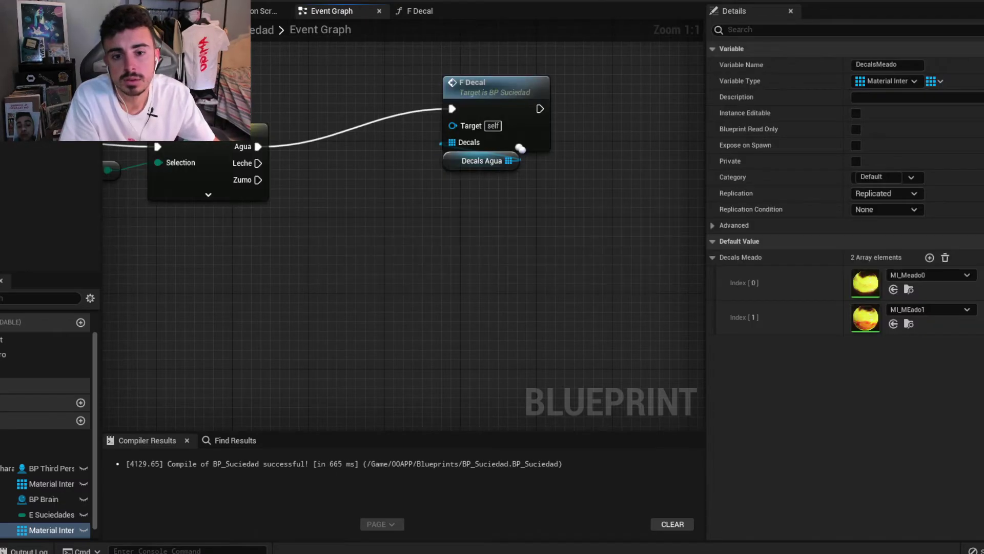
# Copy the F Decal call, feed the copy Decals Meado, and wire it to the switch's Meado output.
pyautogui.moveTo(493, 178); pyautogui.dragTo(474, 140)
pyautogui.hotkey('ctrl', 'c')
pyautogui.hotkey('ctrl', 'v')
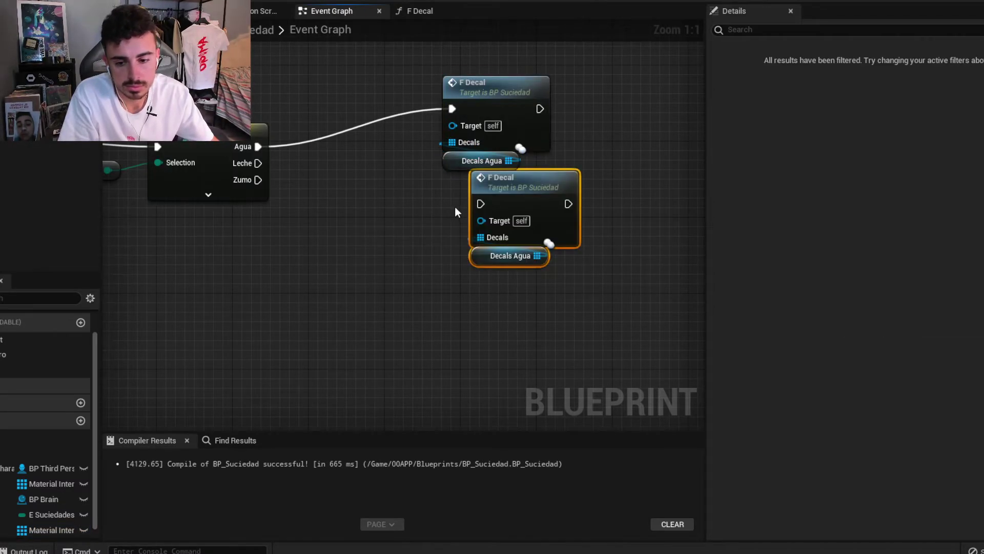
pyautogui.moveTo(47, 529)
pyautogui.mouseDown()
pyautogui.moveTo(377, 280)
pyautogui.moveTo(472, 243)
pyautogui.mouseUp()
pyautogui.click(378, 279)
pyautogui.click(410, 287)
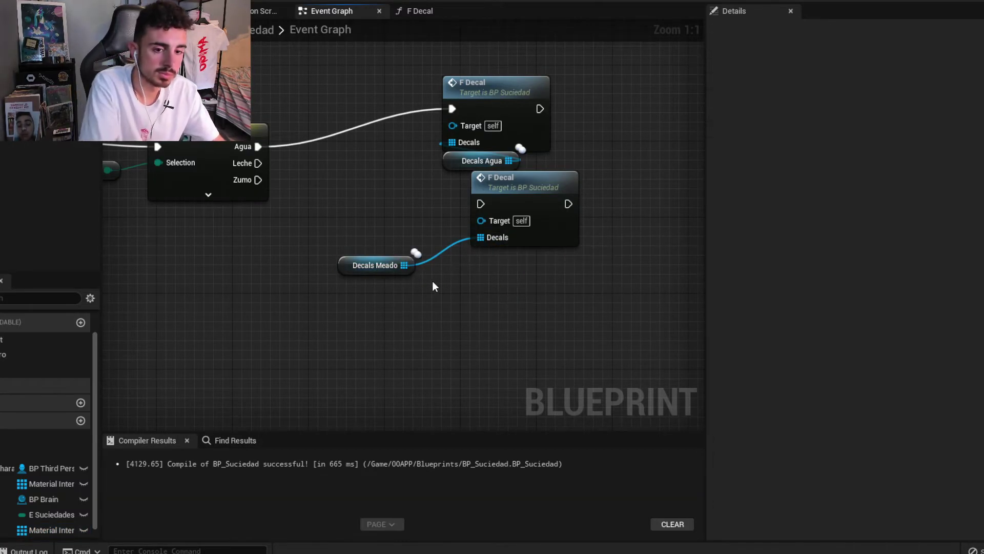
pyautogui.moveTo(351, 271); pyautogui.dragTo(481, 263)
pyautogui.click(208, 195)
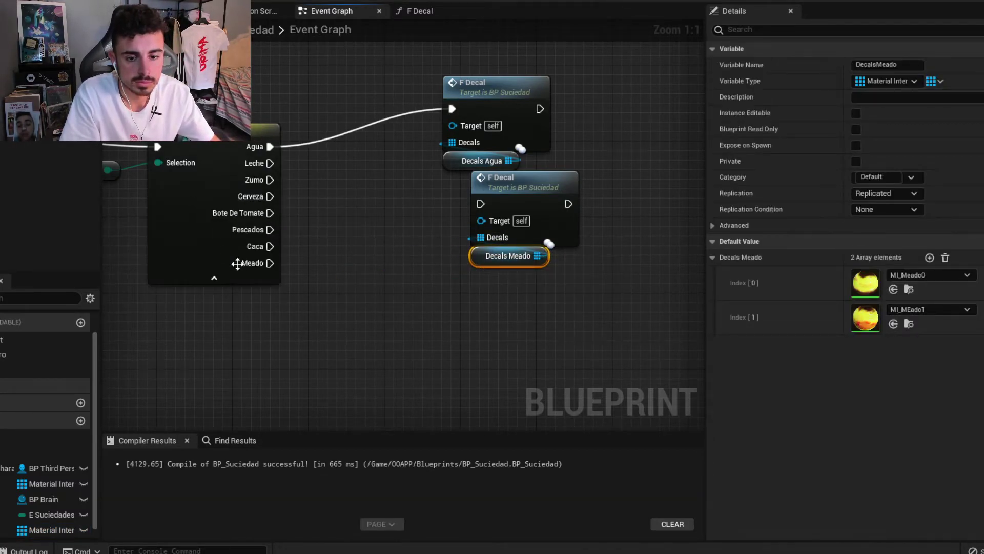
pyautogui.moveTo(266, 263); pyautogui.dragTo(499, 190)
pyautogui.keyDown('ctrl'); pyautogui.click(523, 231); pyautogui.keyUp('ctrl')
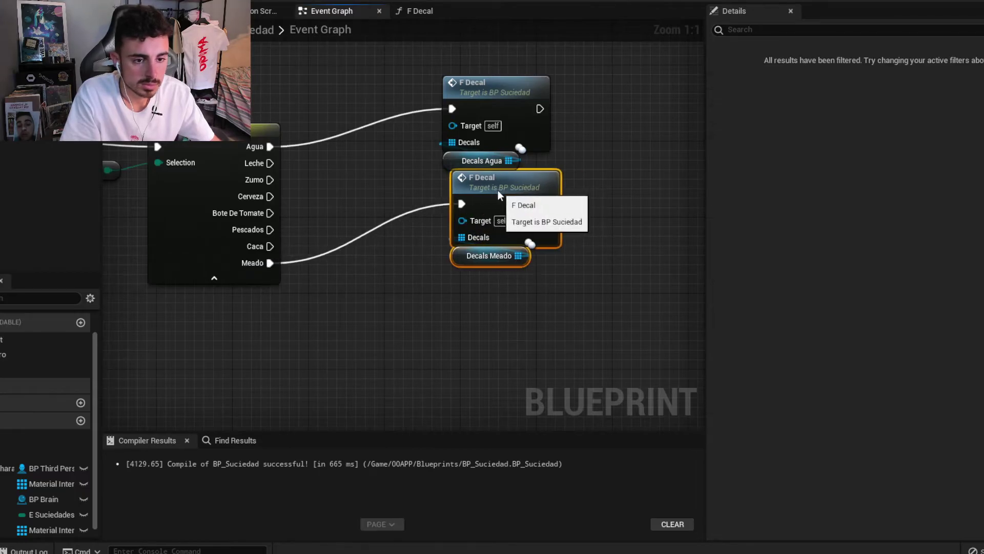
pyautogui.click(584, 189)
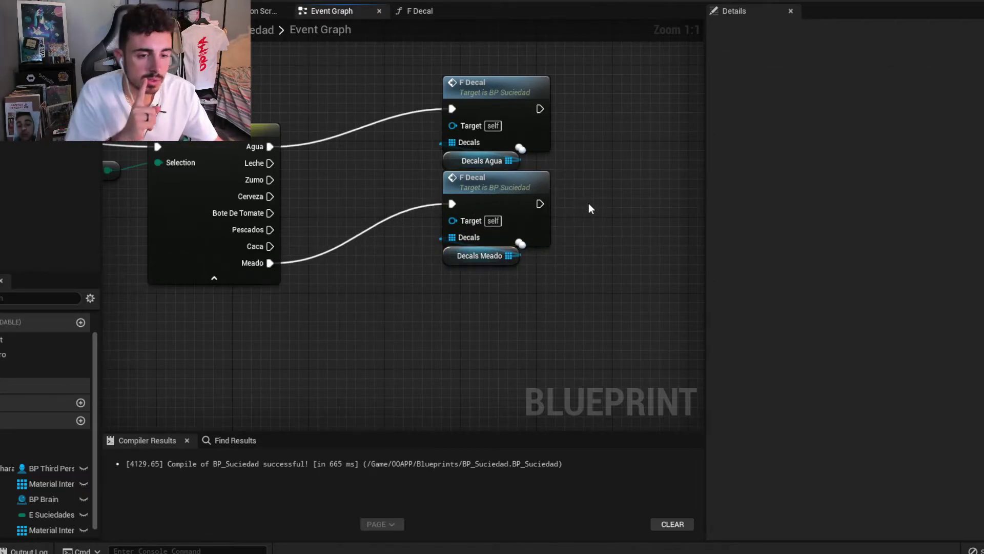
# Inside the F Decal function, add a Set Relative Scale 3D node on the Decal reference.
pyautogui.doubleClick(501, 190)
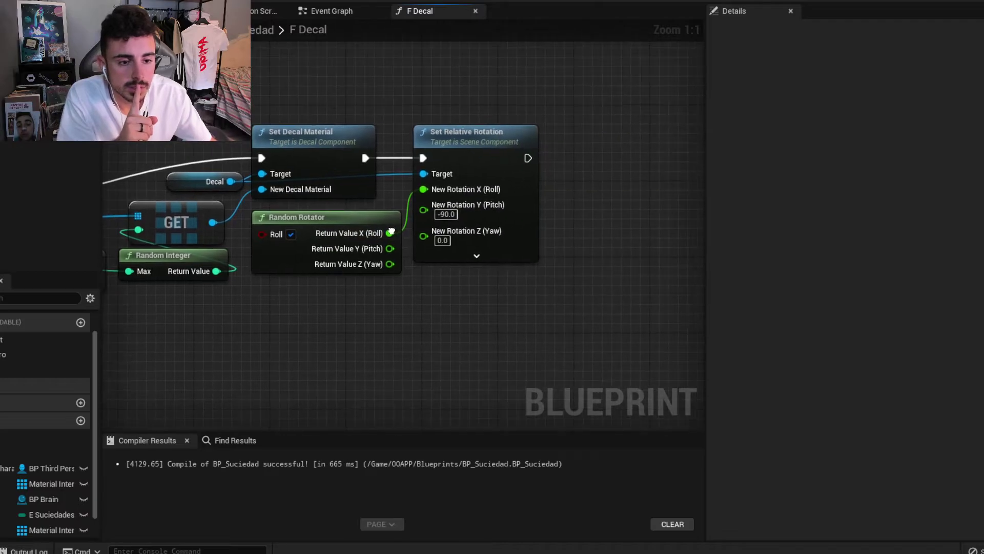
pyautogui.moveTo(435, 234)
pyautogui.mouseDown(button='right')
pyautogui.moveTo(564, 238)
pyautogui.moveTo(427, 235)
pyautogui.mouseUp(button='right')
pyautogui.scroll(-2, 510, 238)
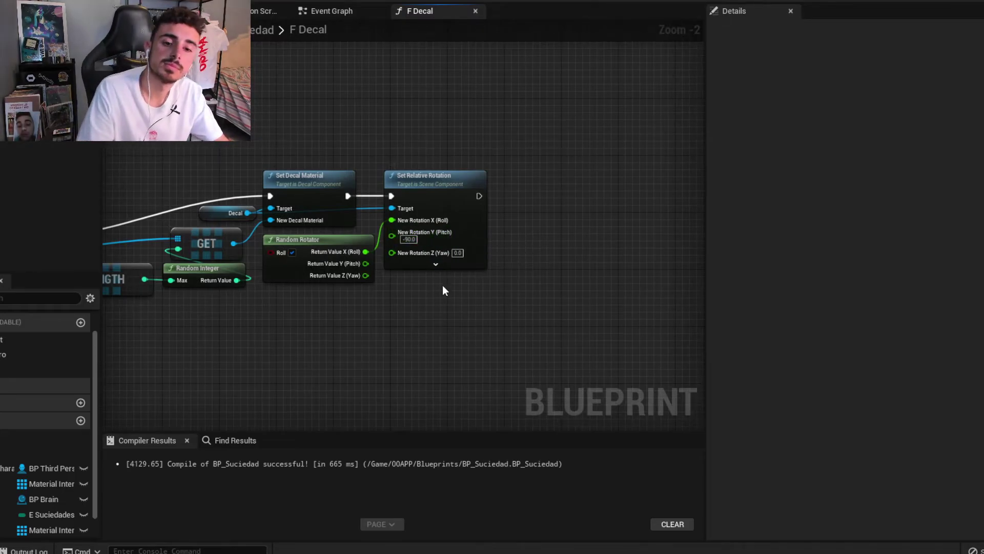
pyautogui.moveTo(431, 297); pyautogui.dragTo(408, 311, button='right')
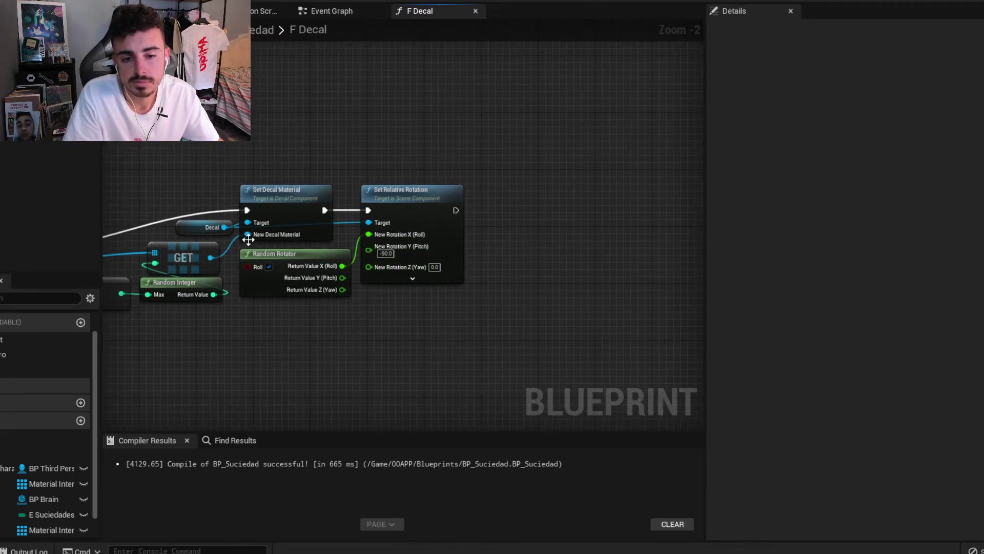
pyautogui.moveTo(224, 227); pyautogui.dragTo(503, 216)
pyautogui.write('set')
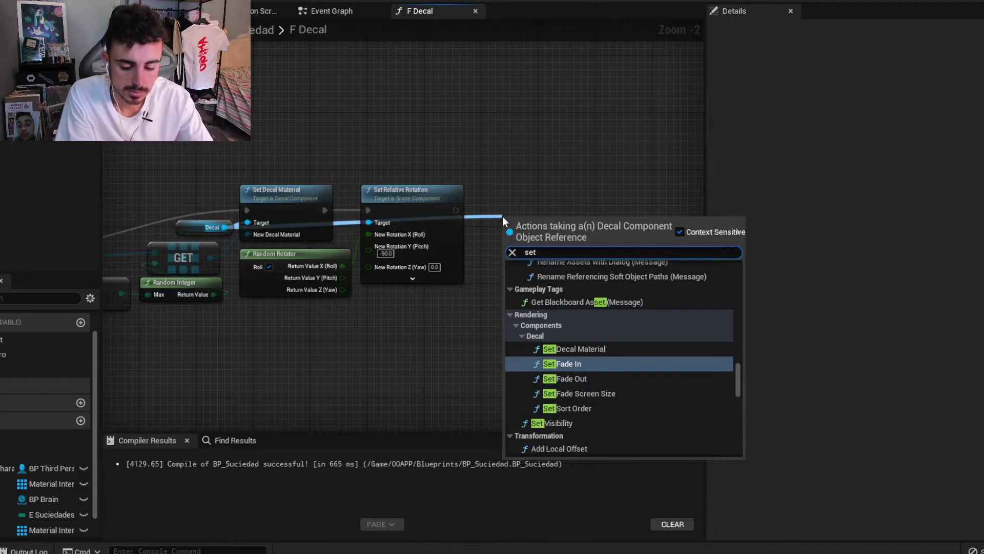
pyautogui.write(' scale')
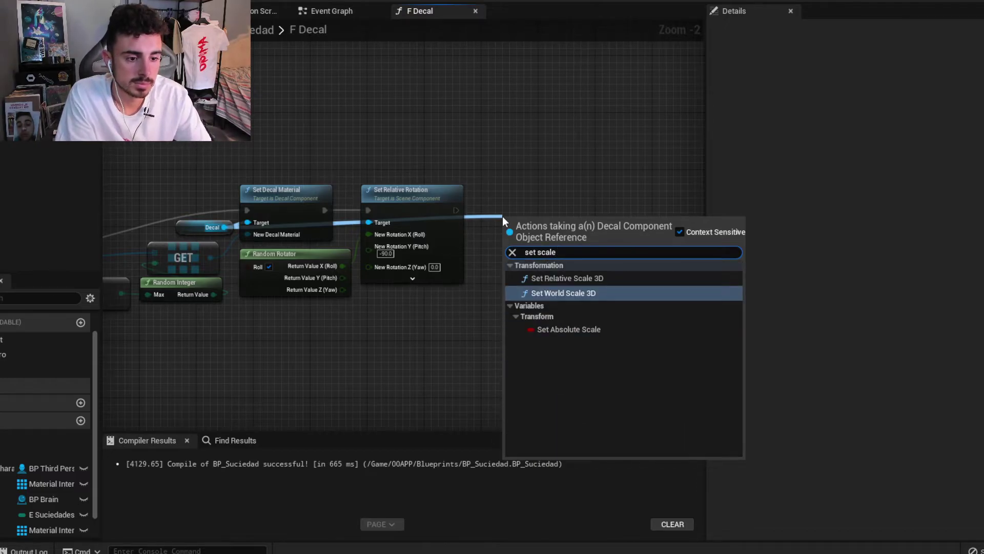
pyautogui.press('Up')
pyautogui.press('Return')
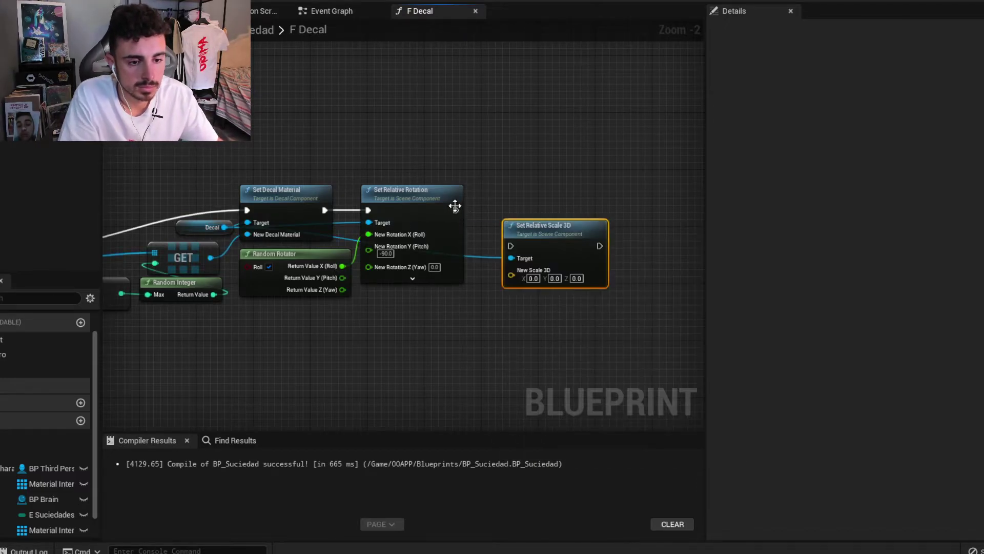
# Chain Set Relative Scale 3D after Set Relative Rotation and expose New Scale 3D as an input.
pyautogui.moveTo(455, 206); pyautogui.dragTo(509, 245)
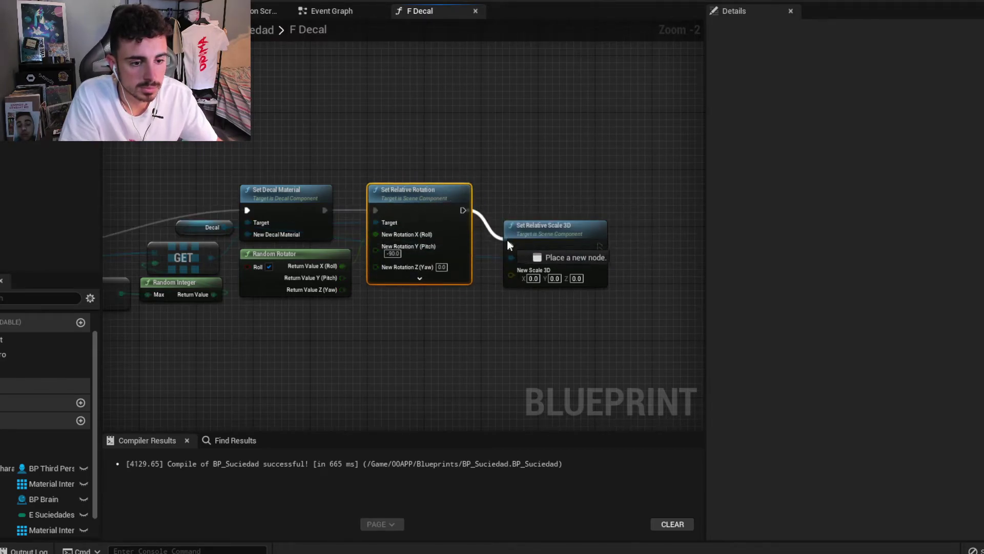
pyautogui.scroll(-2, 531, 204)
pyautogui.moveTo(532, 204); pyautogui.dragTo(660, 217, button='right')
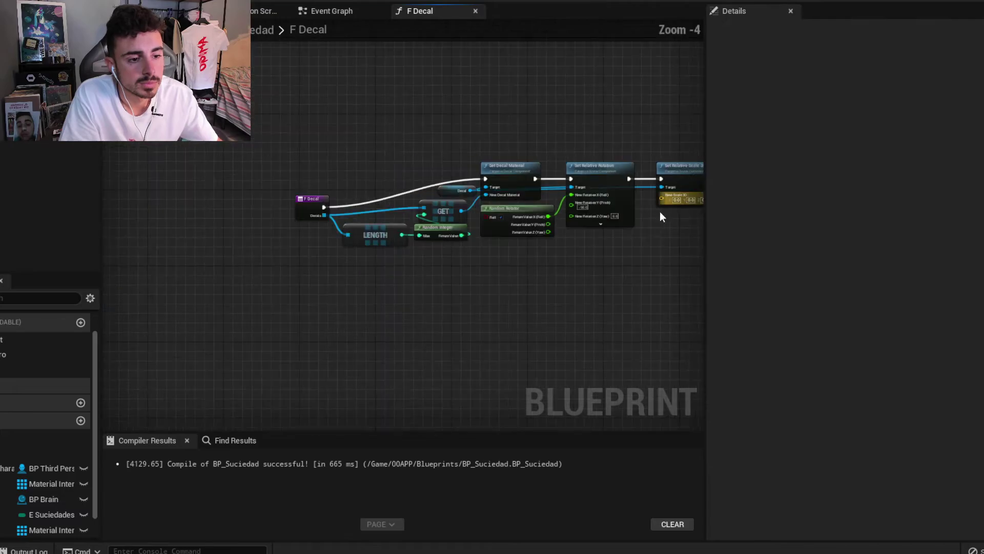
pyautogui.moveTo(663, 200); pyautogui.dragTo(317, 205)
# Rename the F Decal function's NewScale3D input to ScaleDecal.
pyautogui.scroll(4, 307, 207)
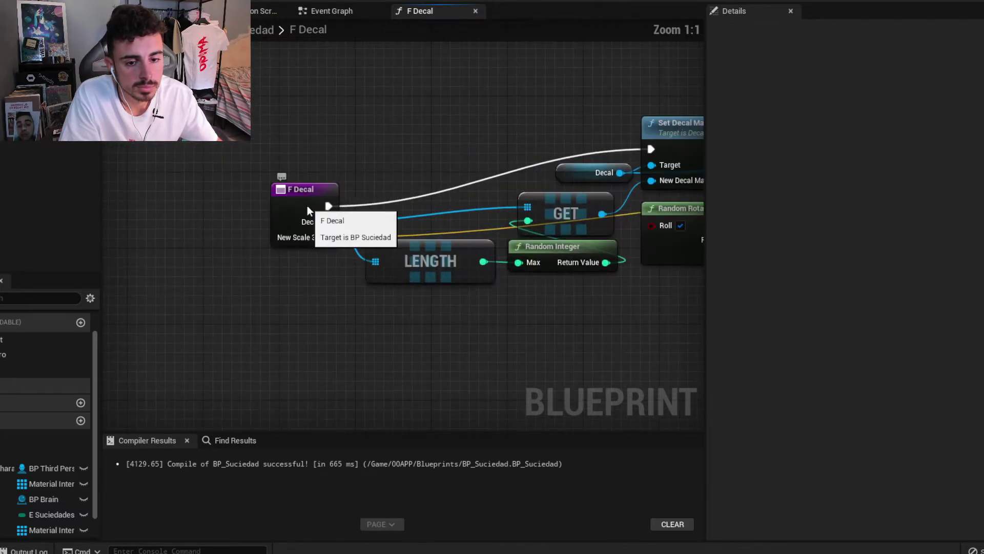
pyautogui.click(307, 210)
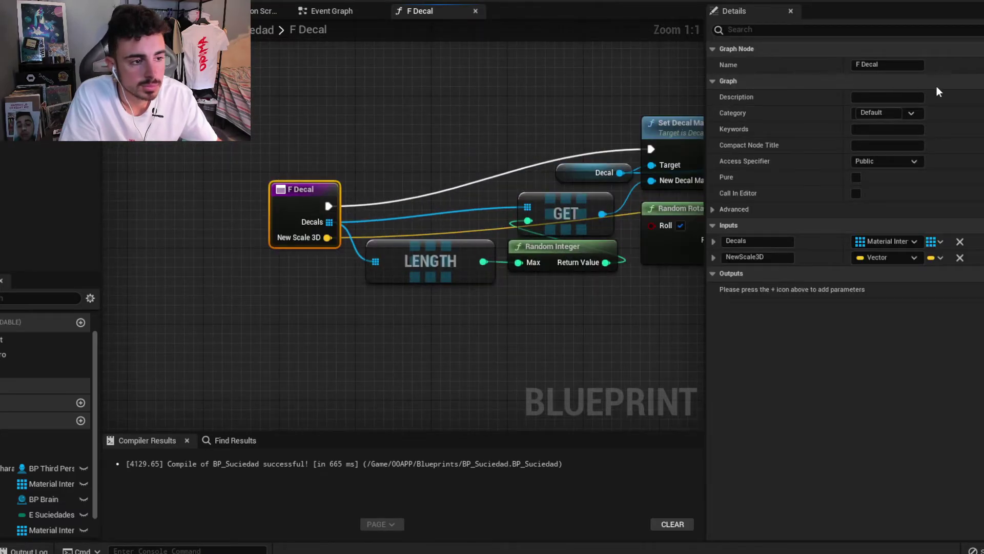
pyautogui.doubleClick(742, 260)
pyautogui.write('Scale')
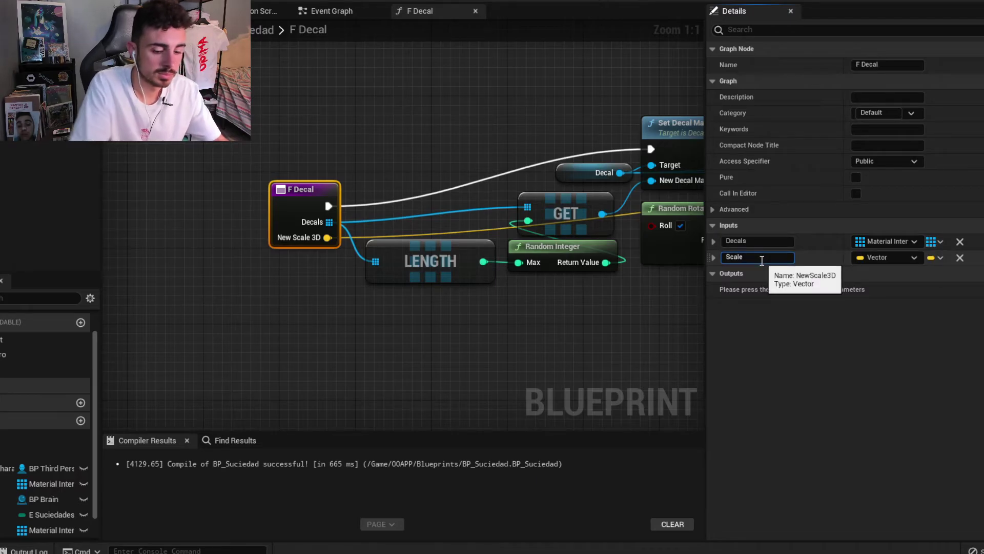
pyautogui.write('Decal')
pyautogui.press('Return')
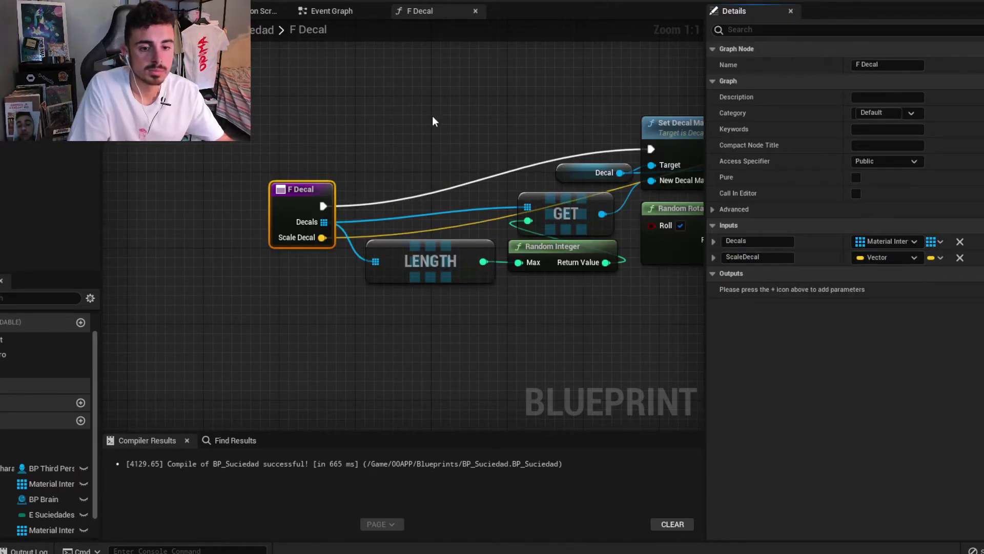
pyautogui.scroll(-3, 432, 116)
pyautogui.moveTo(461, 308); pyautogui.dragTo(368, 326, button='right')
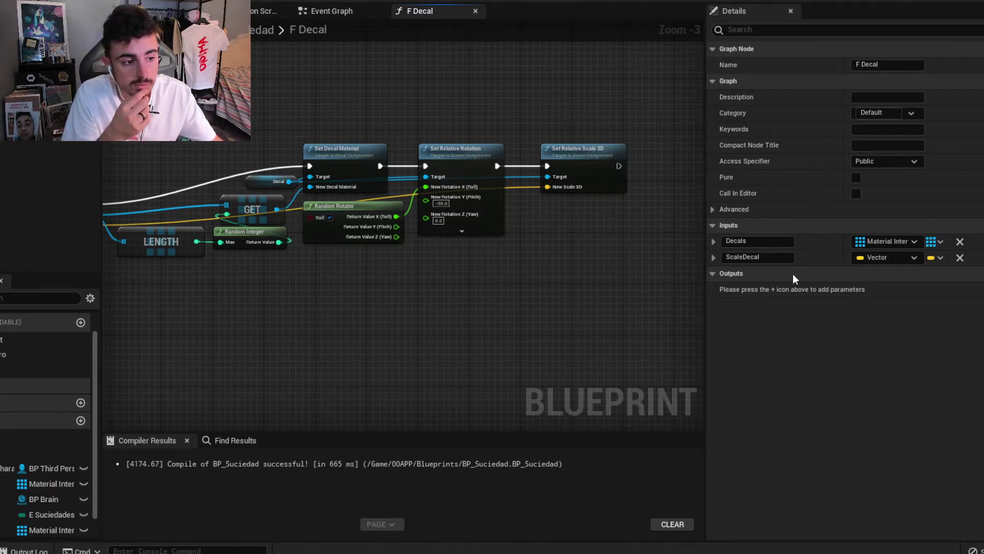
# Set the ScaleDecal input's default value to 1.0.
pyautogui.click(714, 258)
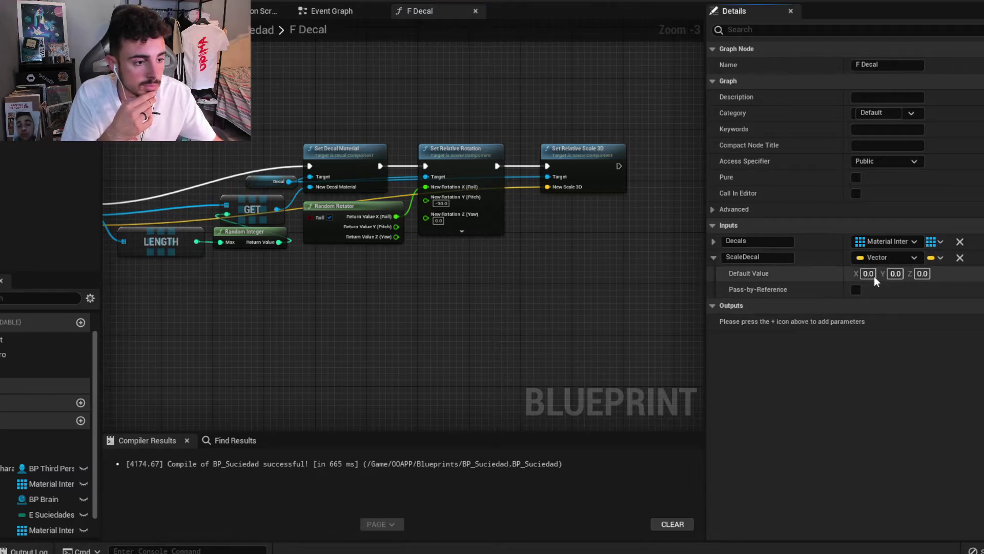
pyautogui.write('1')
pyautogui.click(896, 274)
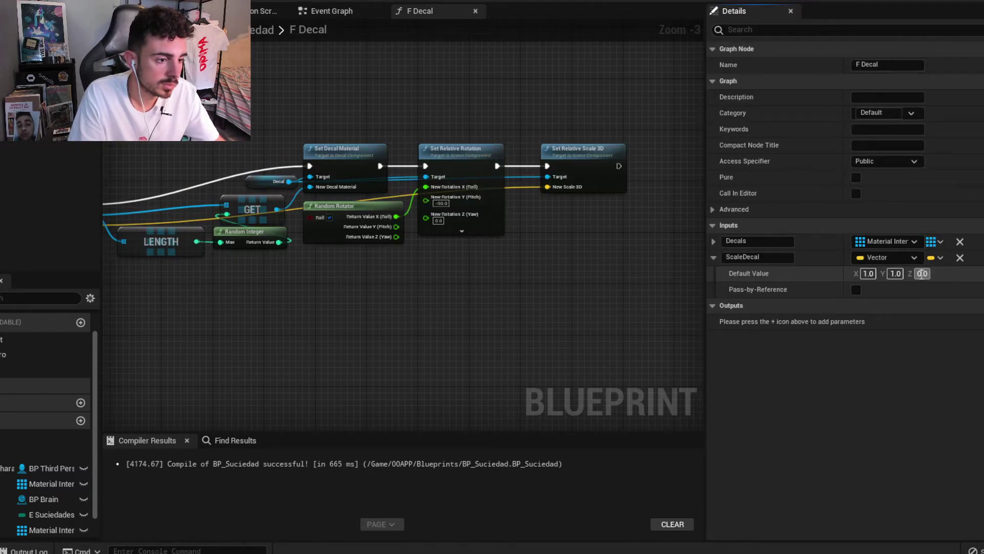
pyautogui.write('1')
pyautogui.press('Return')
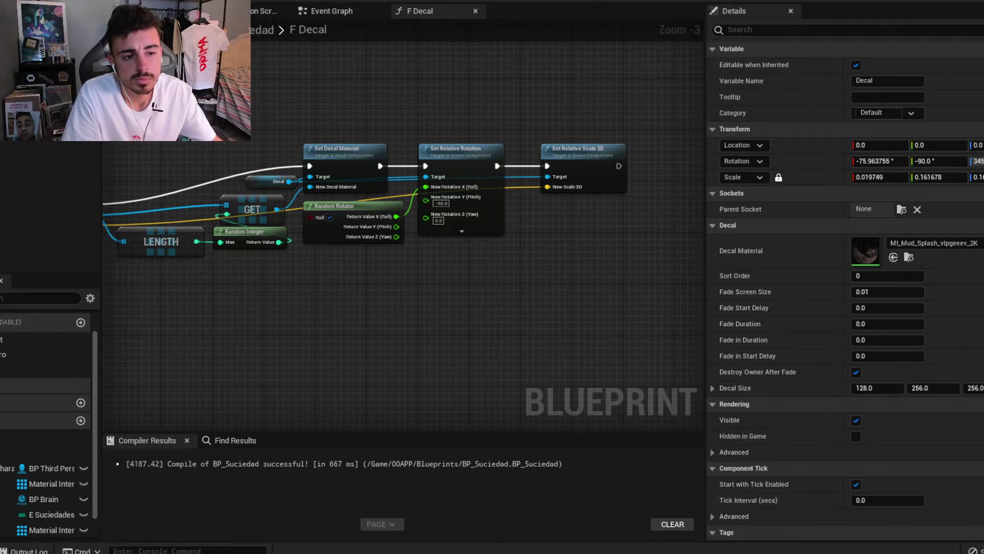
# Copy the Decal component's scale value of 0.019749.
pyautogui.rightClick(742, 177)
pyautogui.click(771, 190)
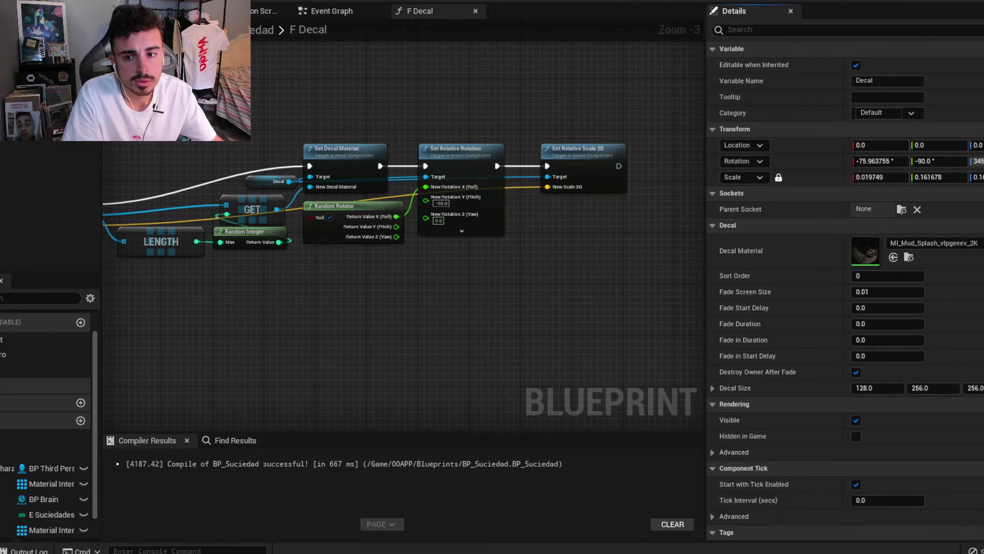
pyautogui.moveTo(177, 144); pyautogui.dragTo(334, 137, button='right')
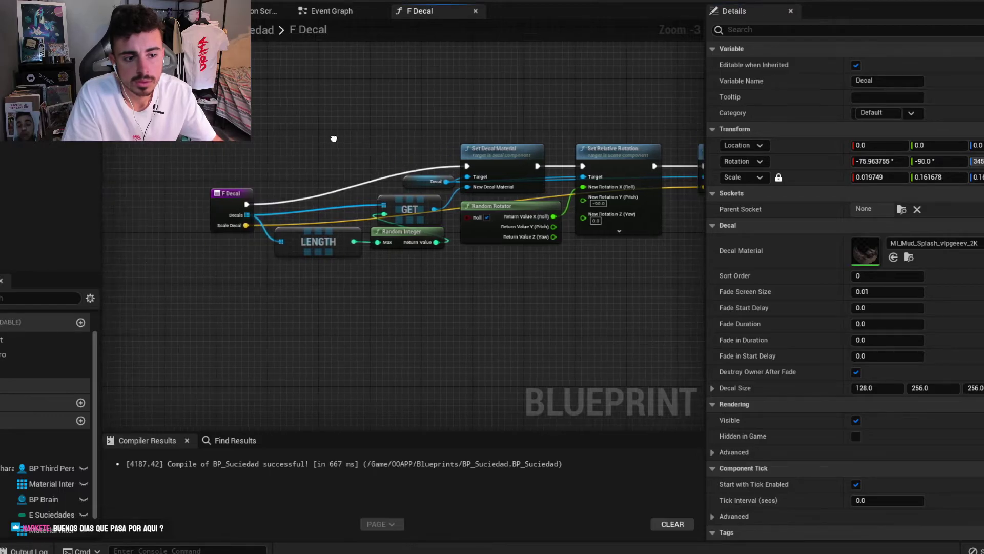
pyautogui.click(239, 205)
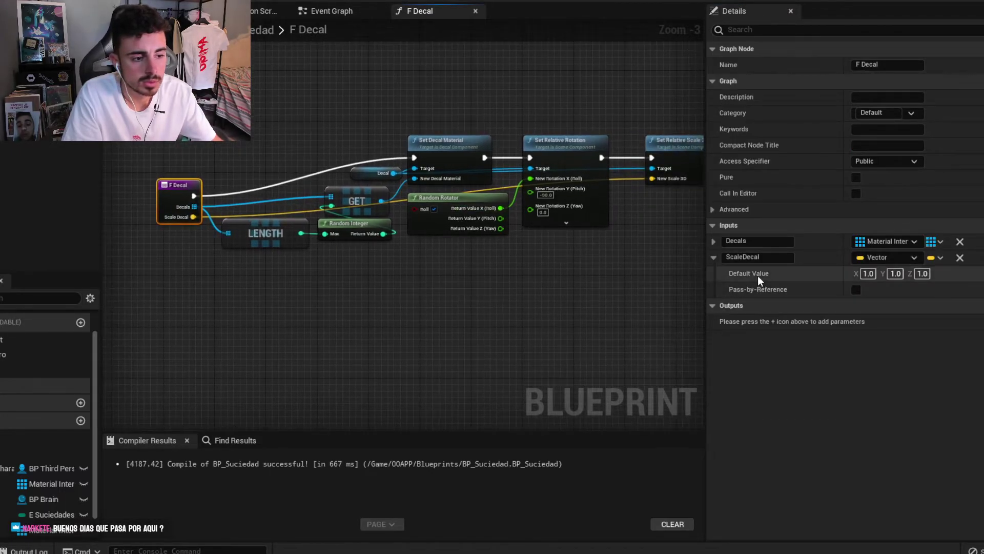
pyautogui.rightClick(757, 276)
pyautogui.click(825, 314)
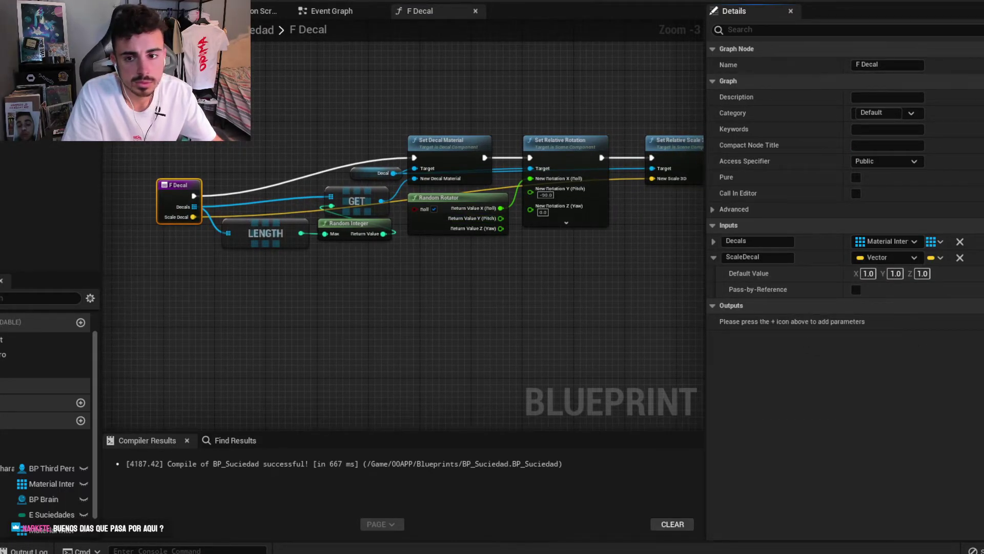
pyautogui.click(180, 134)
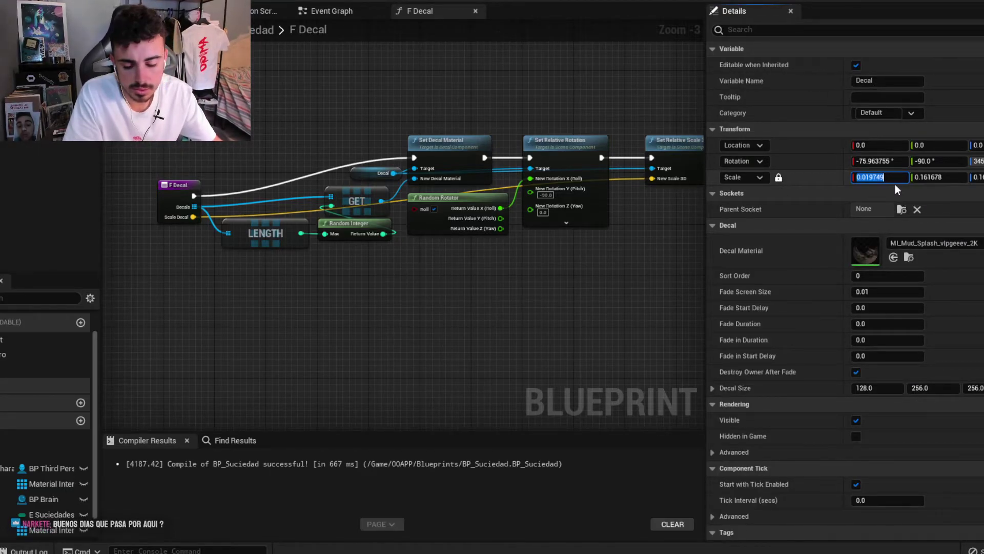
# Paste 0.019749 into ScaleDecal's default X, Y and Z values.
pyautogui.click(181, 204)
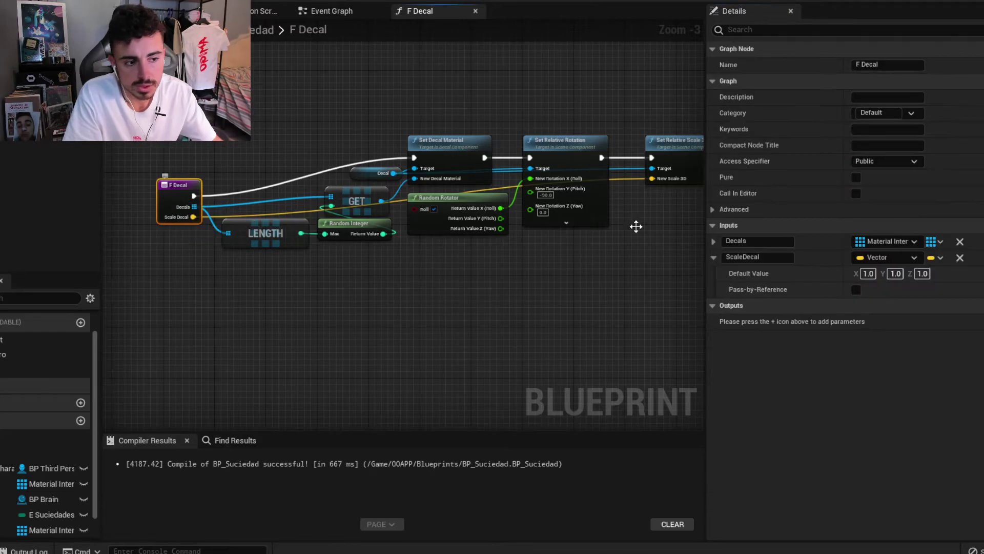
pyautogui.hotkey('ctrl', 'v')
pyautogui.press('Return')
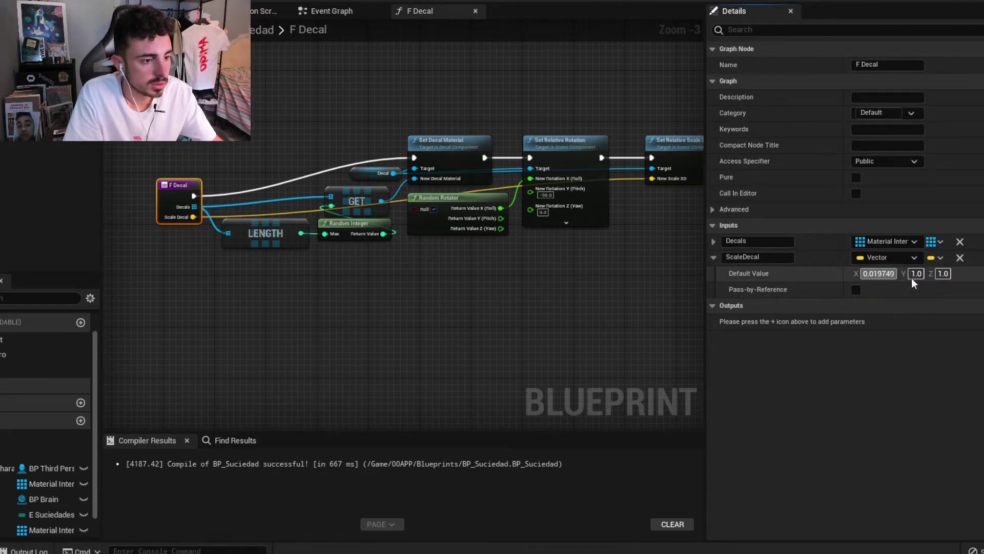
pyautogui.click(917, 273)
pyautogui.hotkey('ctrl', 'v')
pyautogui.click(964, 273)
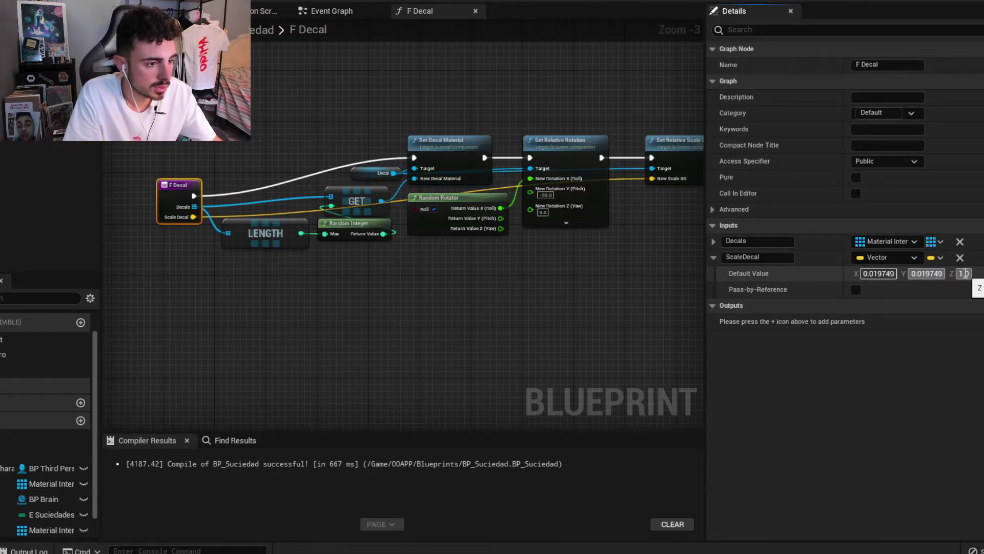
pyautogui.press('Return')
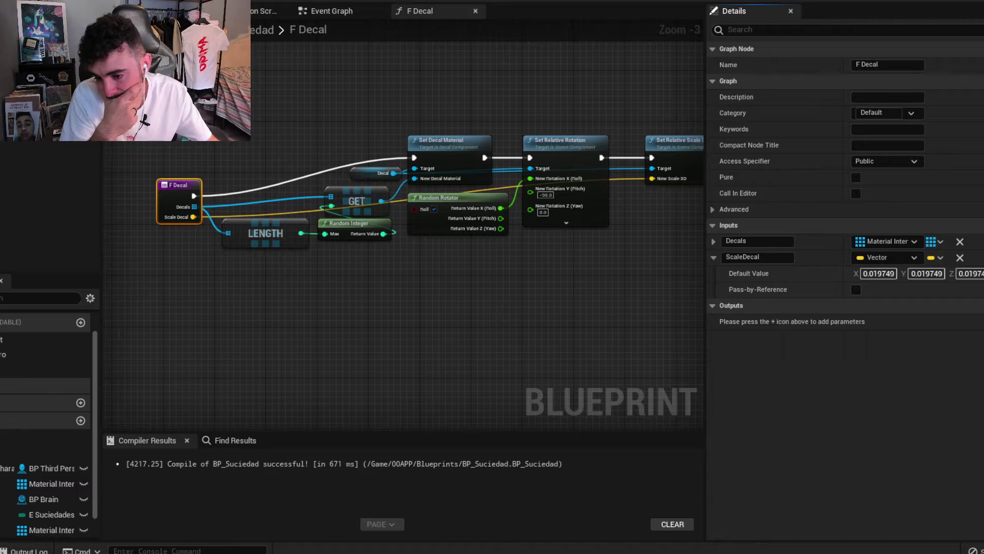
pyautogui.click(450, 72)
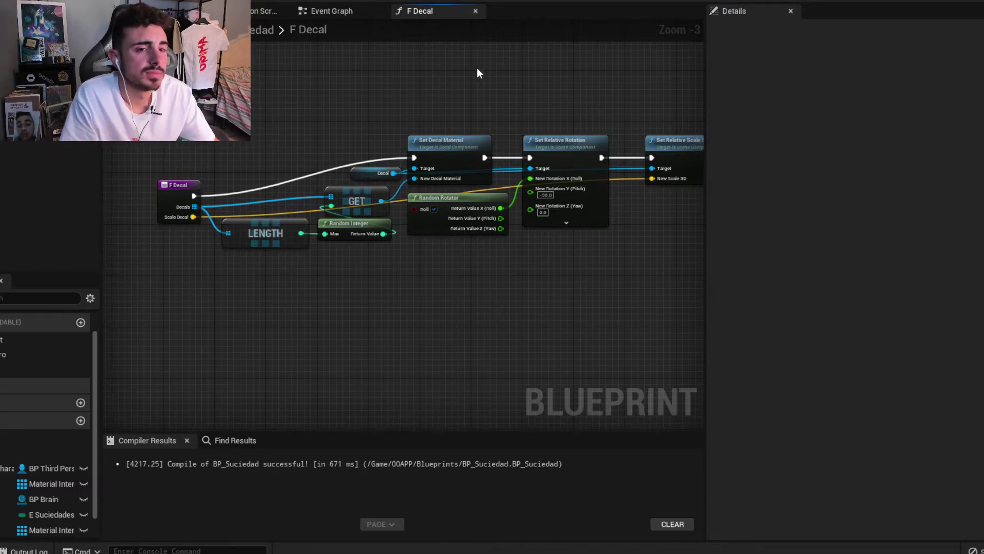
# In the Event Graph, rearrange the Agua and Meado F Decal calls and the Decals Meado getter.
pyautogui.click(335, 12)
pyautogui.moveTo(589, 342); pyautogui.dragTo(463, 245)
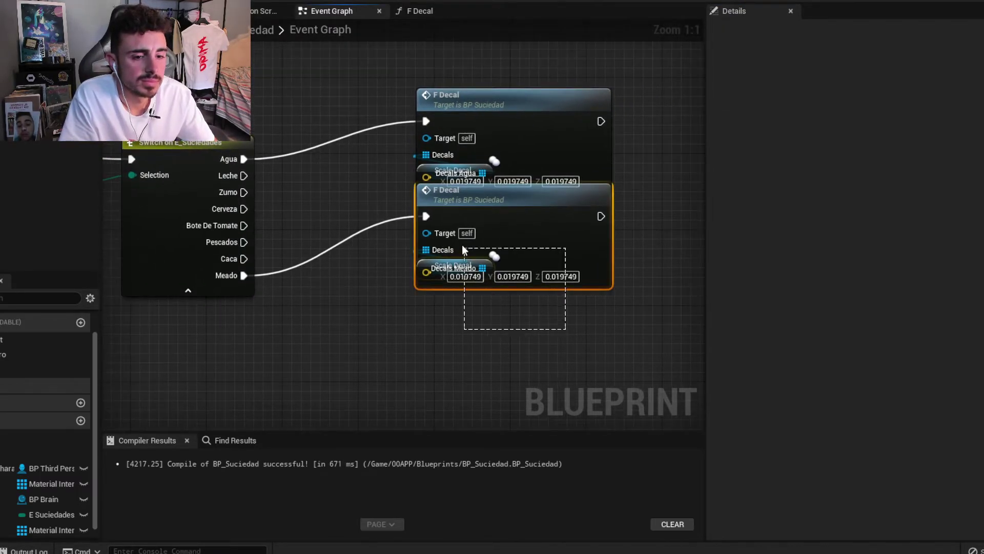
pyautogui.moveTo(429, 165); pyautogui.dragTo(429, 137)
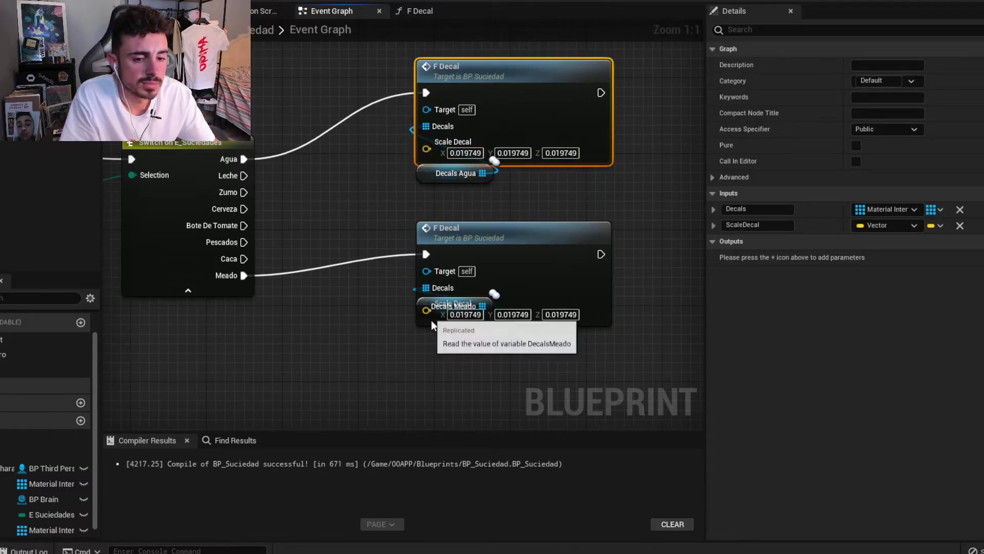
pyautogui.moveTo(439, 302); pyautogui.dragTo(434, 332)
pyautogui.click(526, 376)
pyautogui.moveTo(526, 376); pyautogui.dragTo(512, 353, button='right')
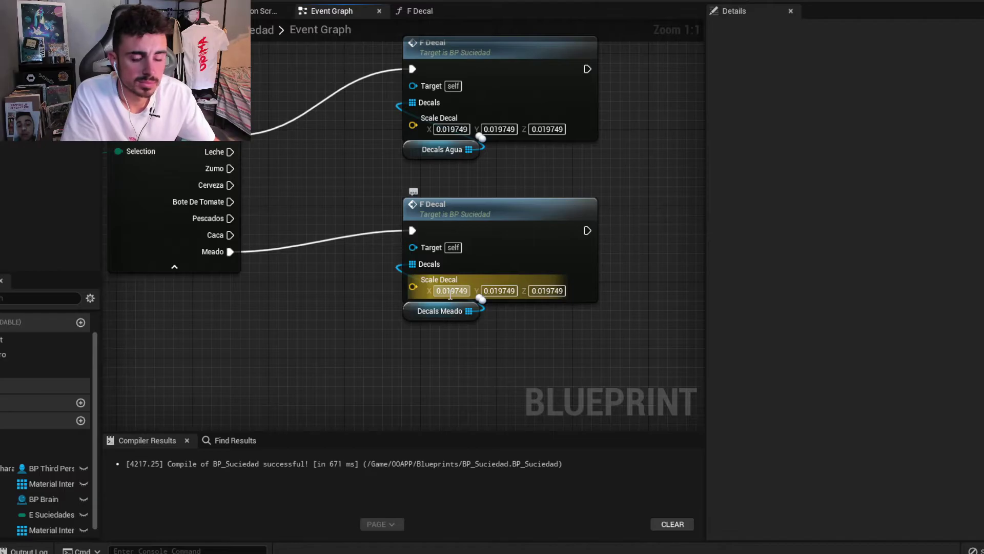
# Set the Meado F Decal call's Scale Decal to 1.0, 1.0, 1.0.
pyautogui.click(451, 290)
pyautogui.write('1')
pyautogui.press('Tab')
pyautogui.write('1')
pyautogui.press('Tab')
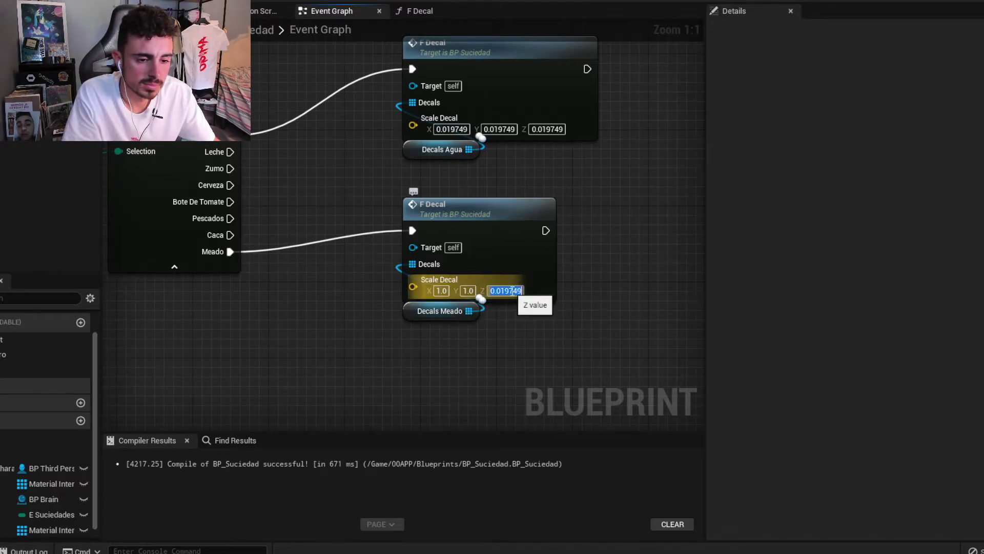
pyautogui.write('1')
pyautogui.press('Return')
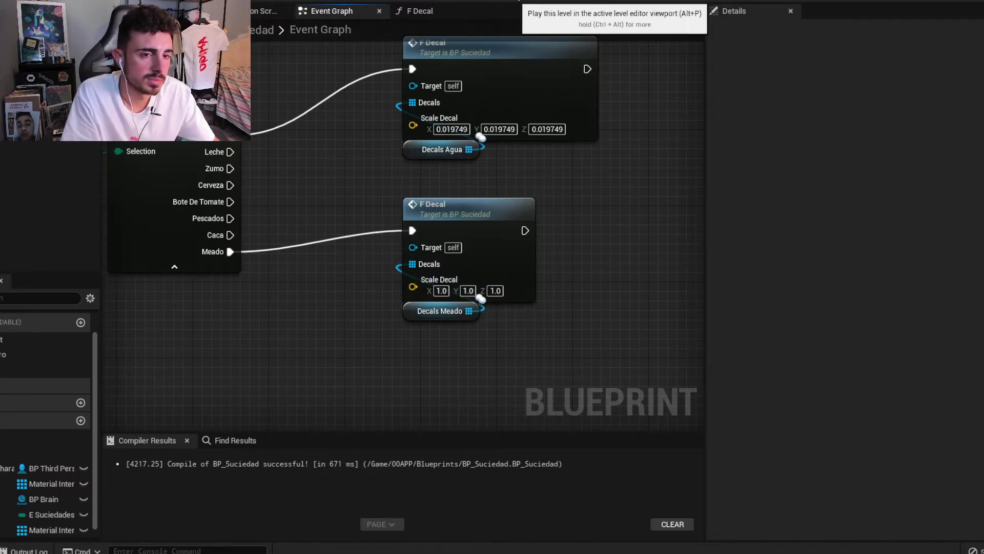
# Play-test the level, aiming at the floor to spawn the yellow Meado splash, then stop playing.
pyautogui.hotkey('alt', 'p')
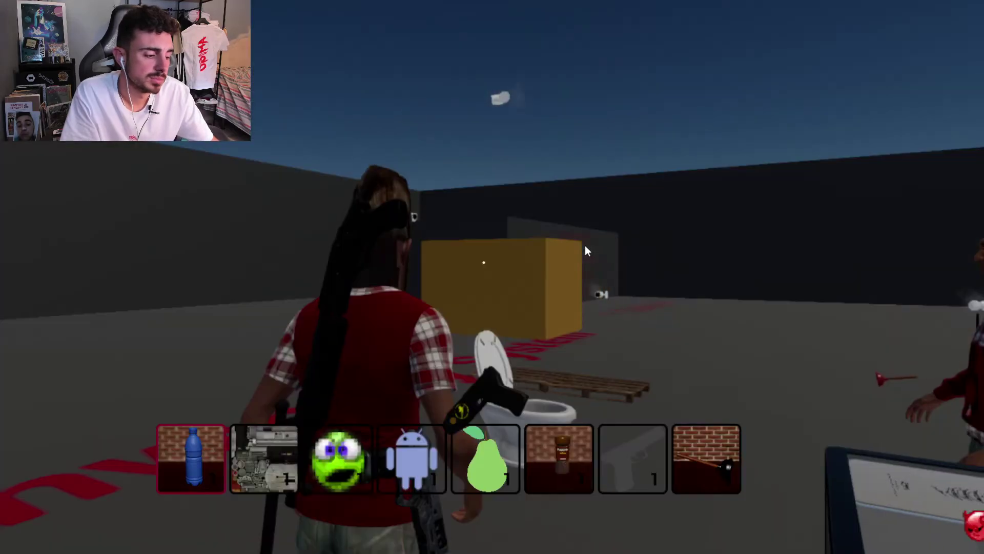
pyautogui.click(529, 239)
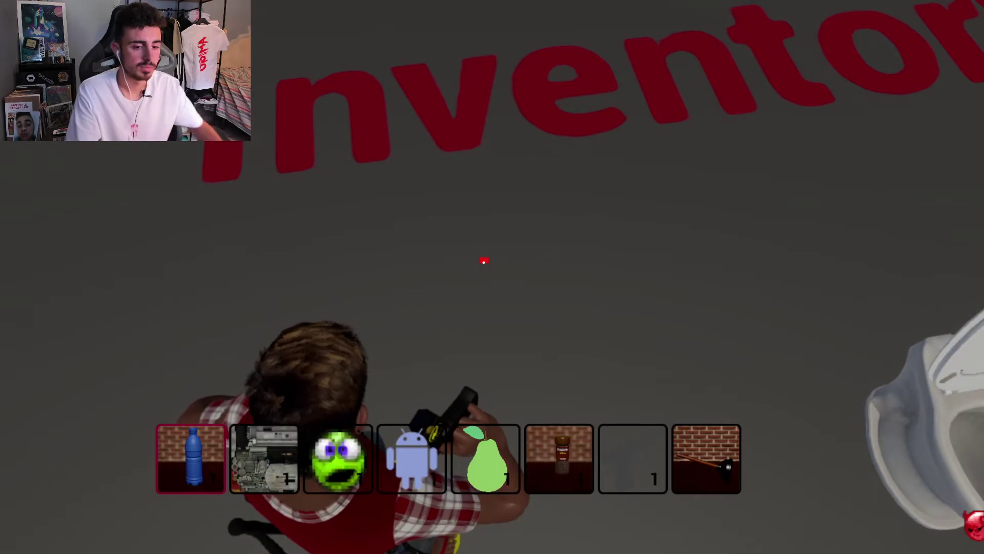
pyautogui.press('q')
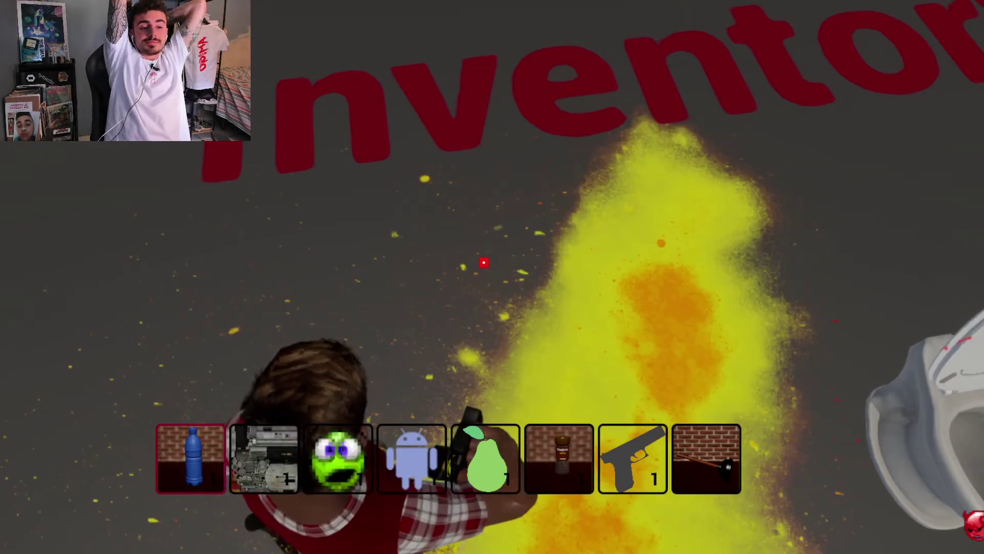
pyautogui.rightClick(483, 262)
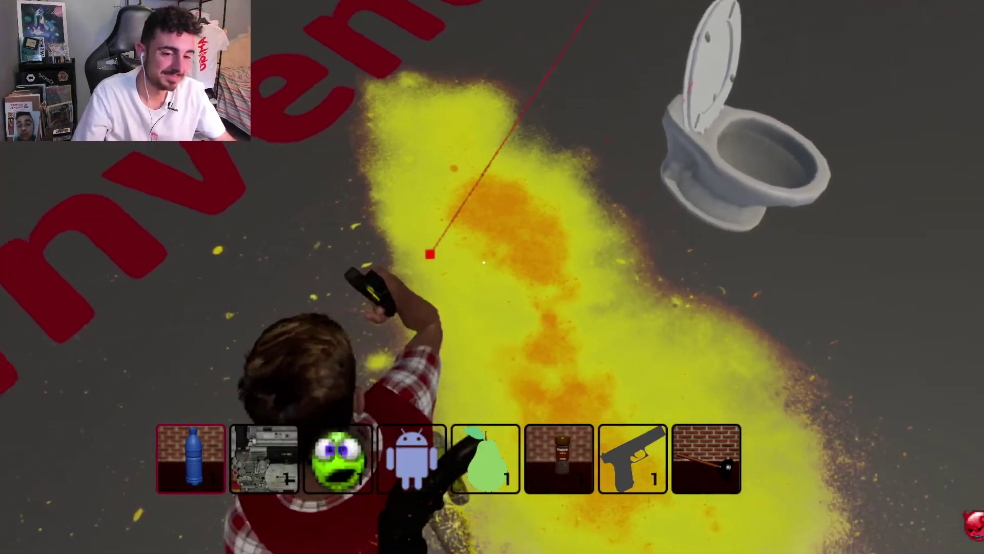
pyautogui.press('8')
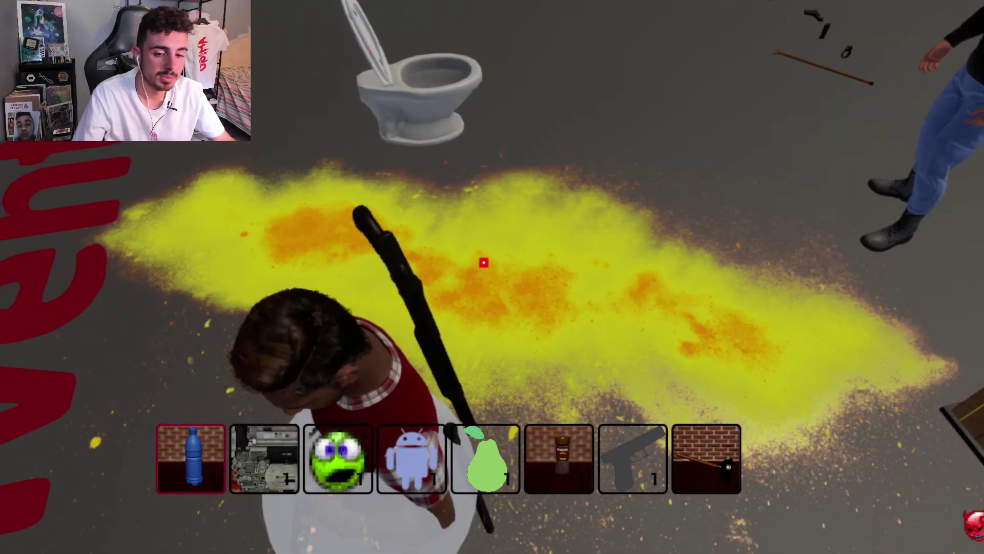
pyautogui.press('Escape')
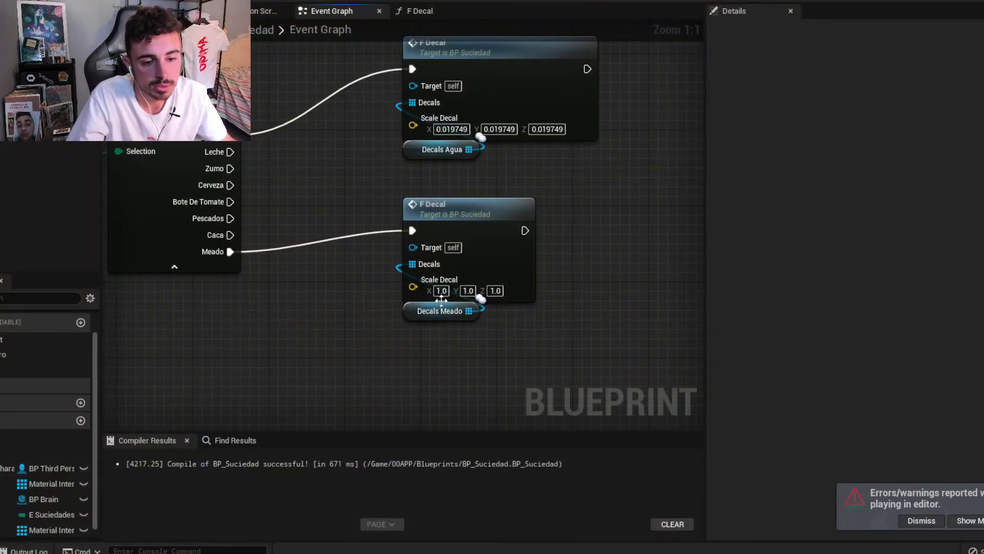
# Enter 0.5 in the Meado F Decal node's Scale Decal X, Y and Z fields.
pyautogui.click(441, 290)
pyautogui.write('0.')
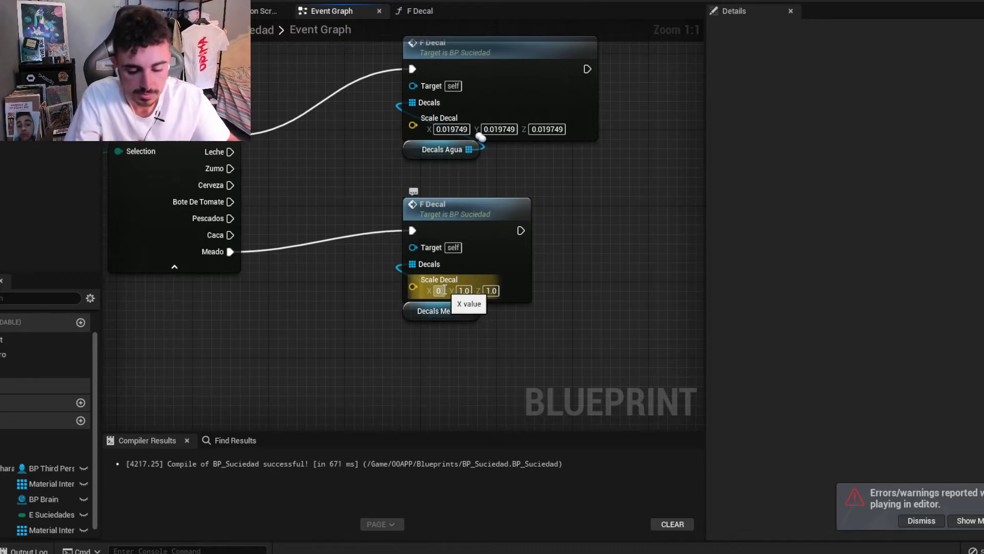
pyautogui.write('0')
pyautogui.click(468, 291)
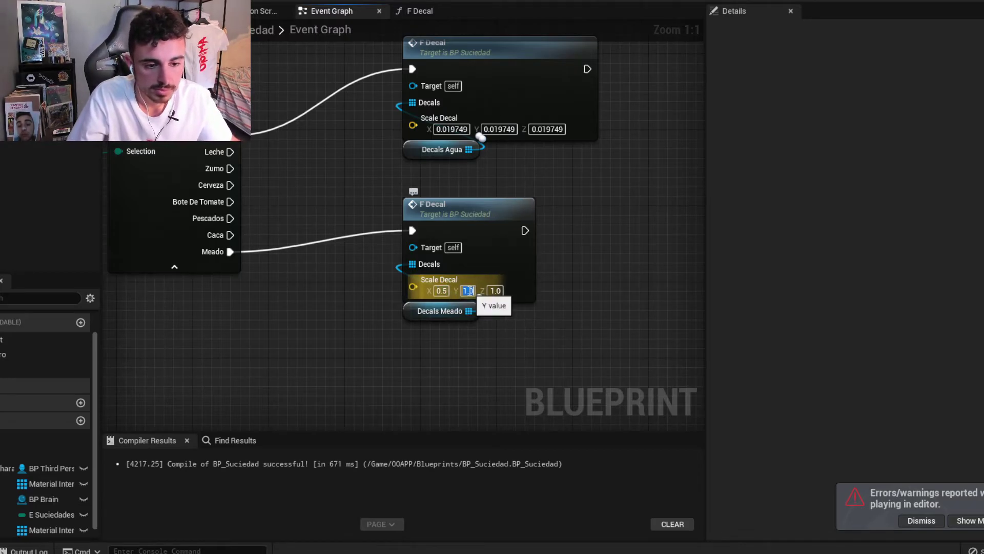
pyautogui.write('0.5')
pyautogui.click(495, 290)
pyautogui.write('0.5')
pyautogui.click(533, 336)
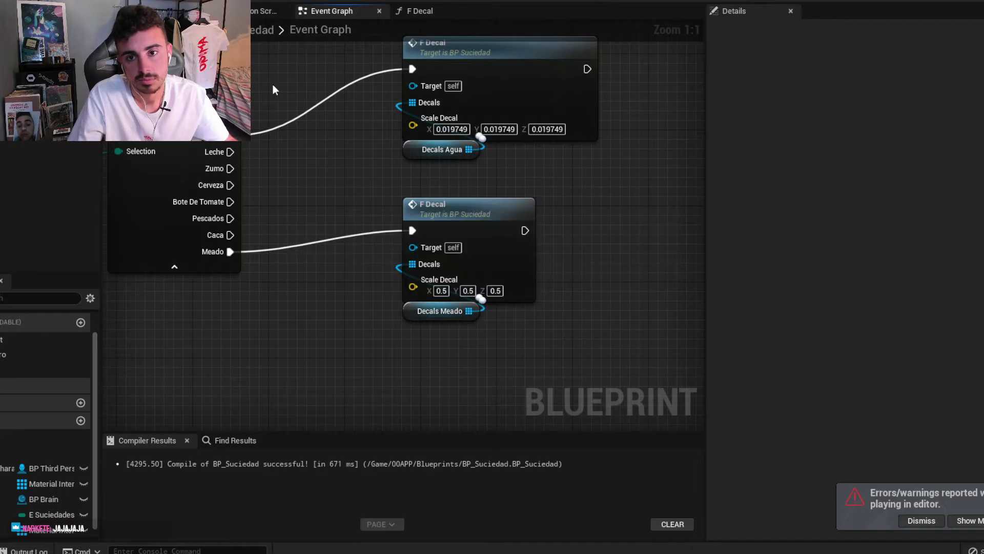
# Start Play and look at the floor to check the smaller Meado splash.
pyautogui.click(512, 7)
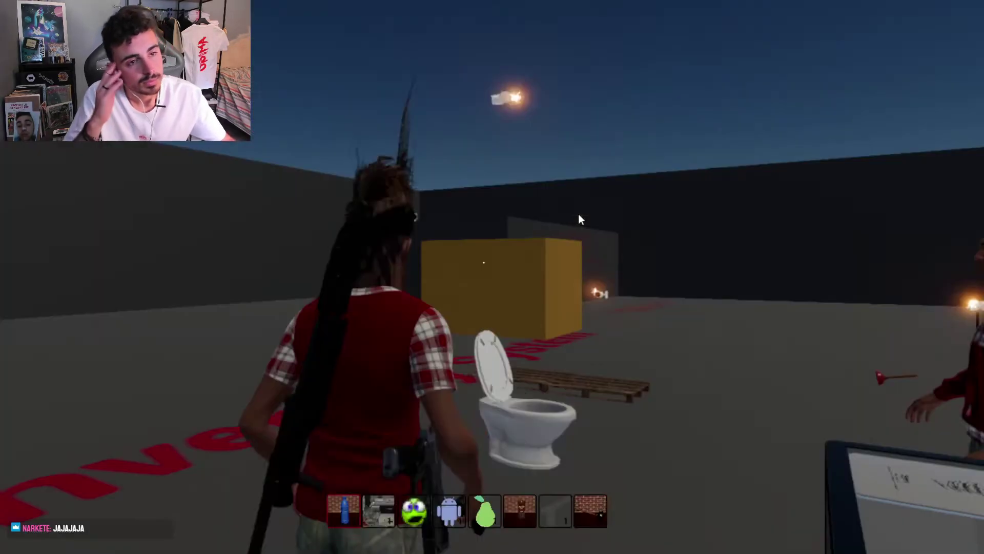
pyautogui.click(695, 375)
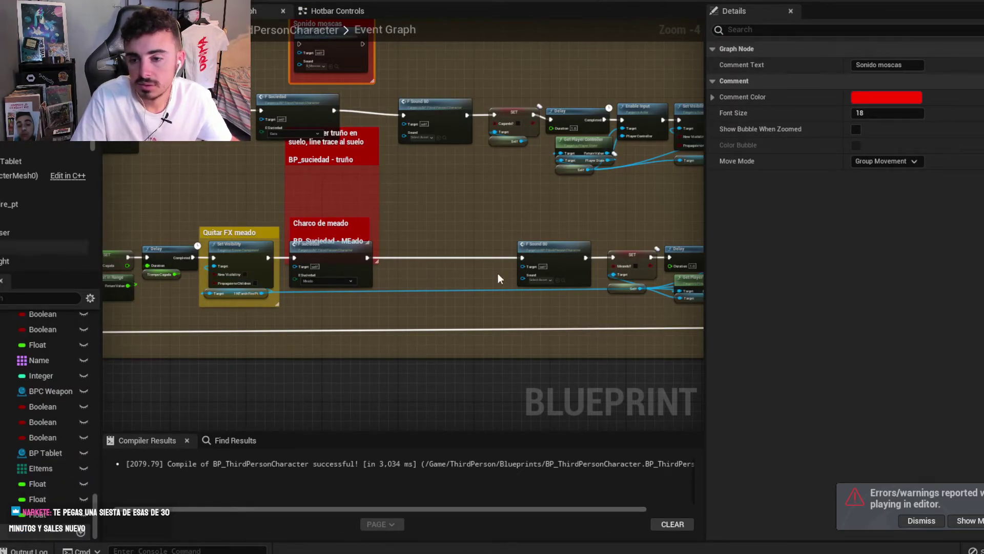
# Move the Meado F Suciedad call below the comments and wire Set Visibility into F Sound B0.
pyautogui.moveTo(327, 250)
pyautogui.mouseDown(button='right')
pyautogui.moveTo(507, 248)
pyautogui.moveTo(669, 216)
pyautogui.mouseUp(button='right')
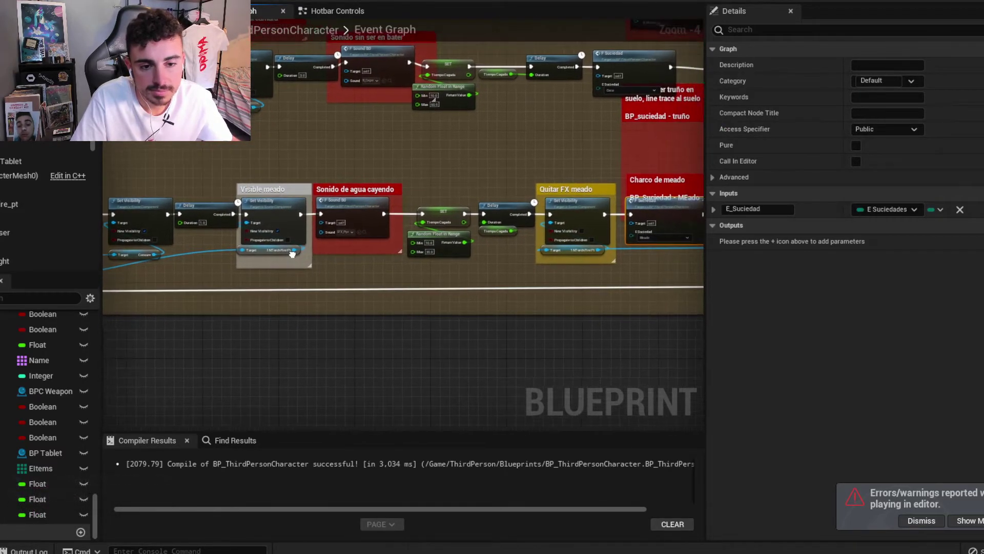
pyautogui.moveTo(560, 279)
pyautogui.mouseDown(button='right')
pyautogui.moveTo(509, 263)
pyautogui.moveTo(386, 257)
pyautogui.mouseUp(button='right')
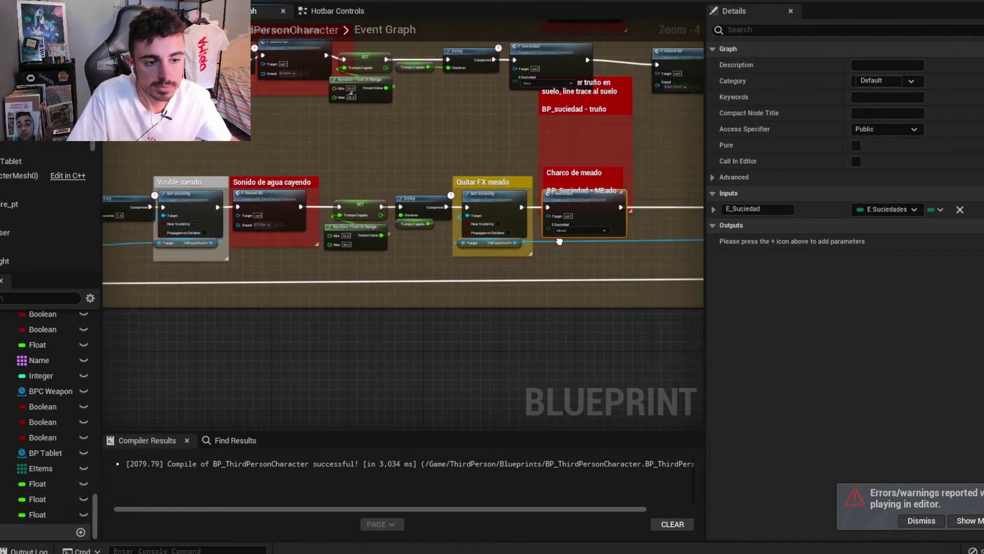
pyautogui.moveTo(480, 188); pyautogui.dragTo(476, 255)
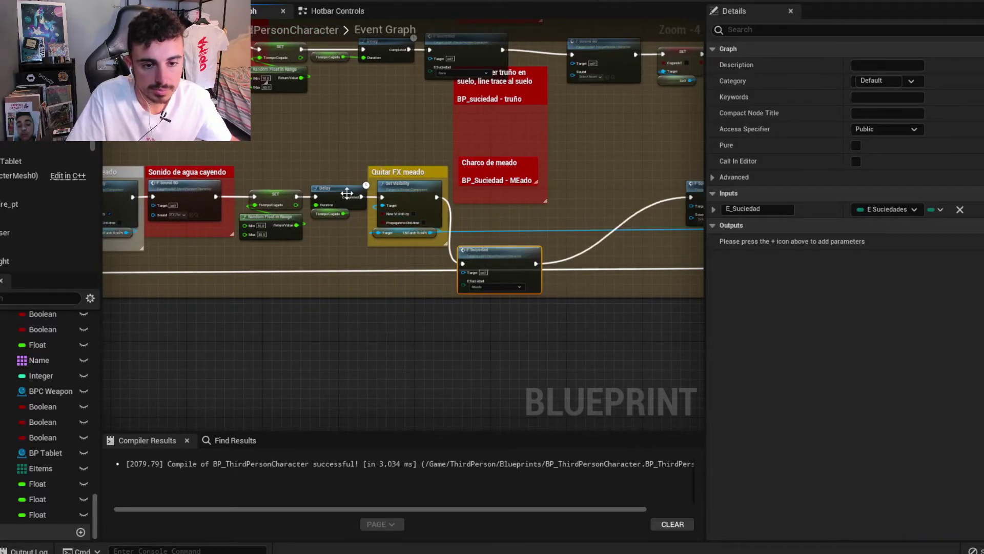
pyautogui.scroll(2, 476, 254)
pyautogui.moveTo(446, 203); pyautogui.dragTo(612, 191)
pyautogui.moveTo(266, 236); pyautogui.dragTo(639, 204, button='right')
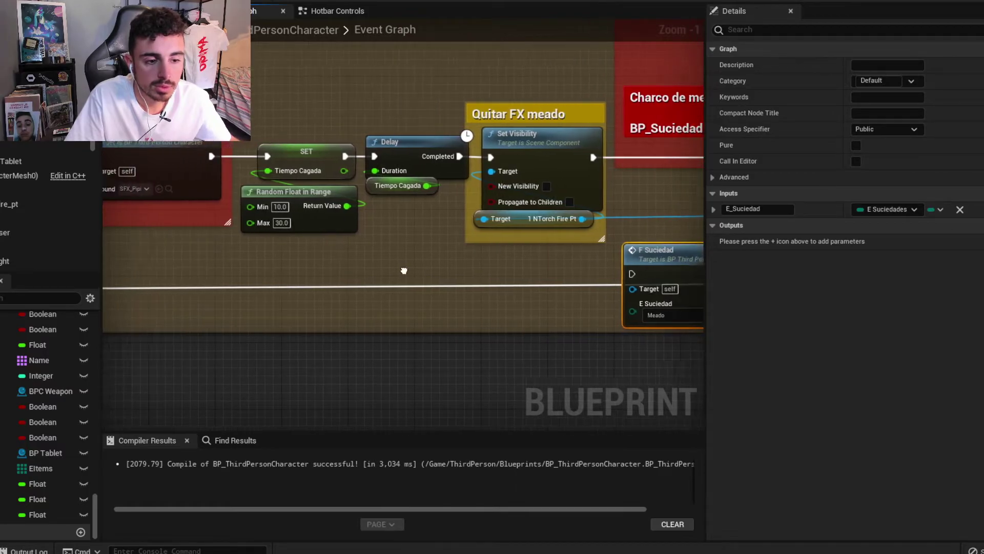
# Paste an F Suciedad call and wire it between the water sound and SET.
pyautogui.moveTo(359, 272); pyautogui.dragTo(385, 270, button='right')
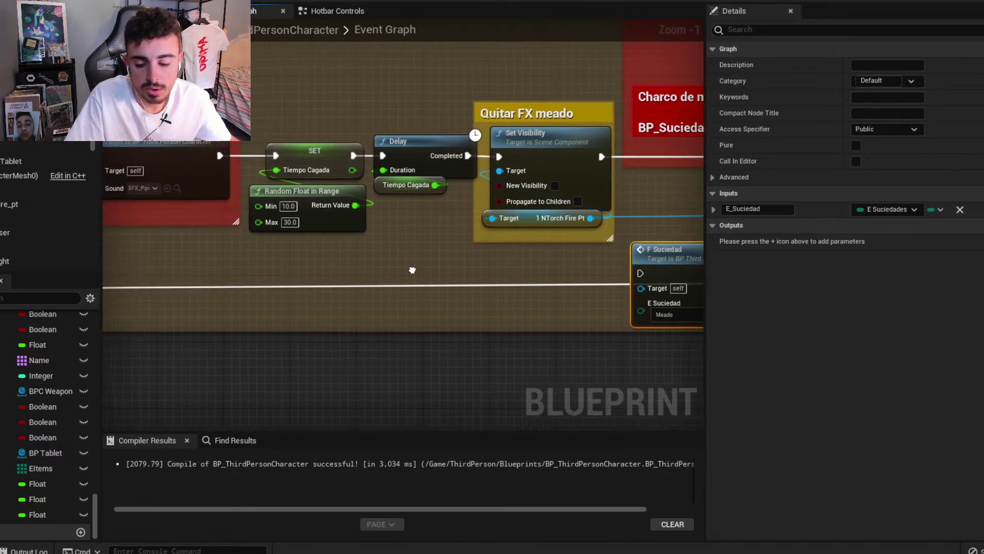
pyautogui.moveTo(384, 271); pyautogui.dragTo(577, 287, button='right')
pyautogui.scroll(-2, 576, 282)
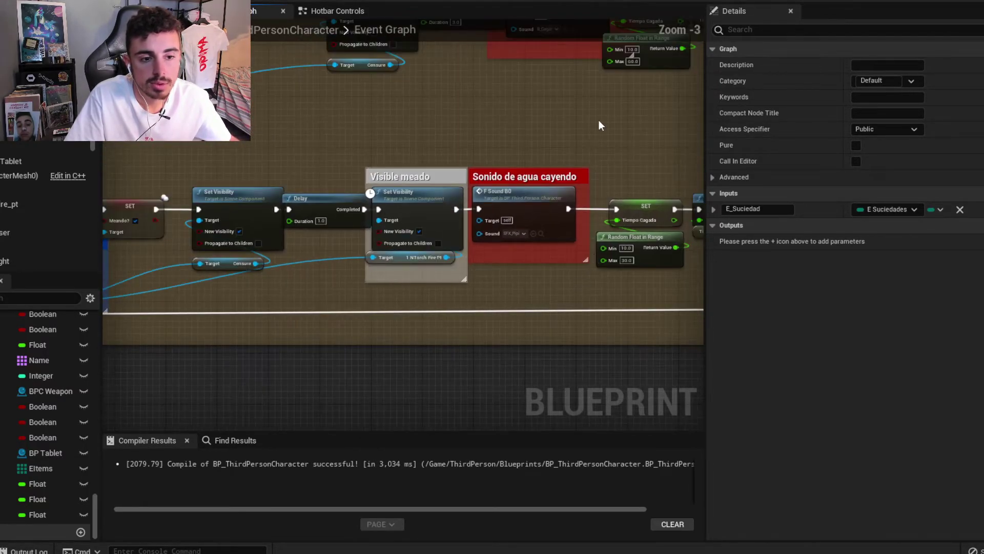
pyautogui.moveTo(604, 134); pyautogui.dragTo(389, 144, button='right')
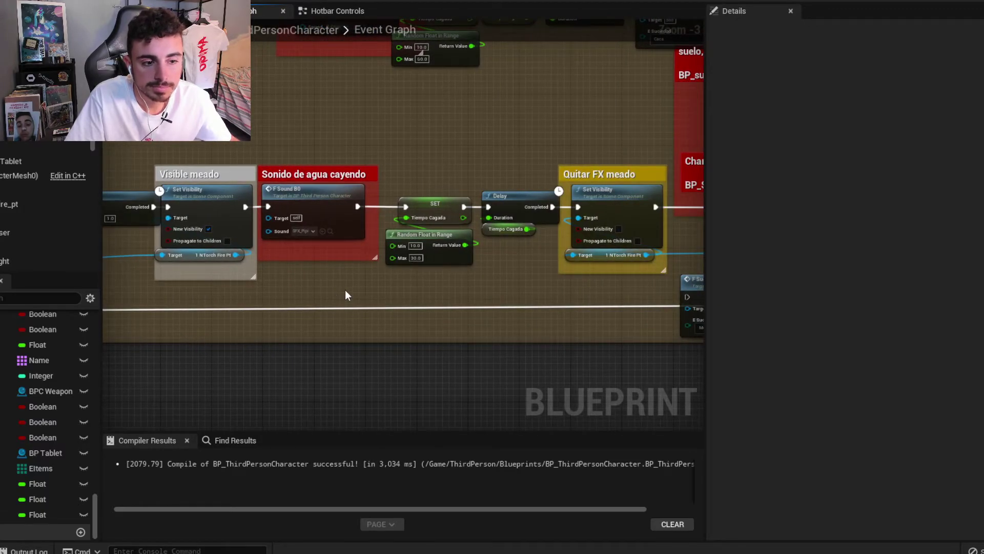
pyautogui.hotkey('ctrl', 'v')
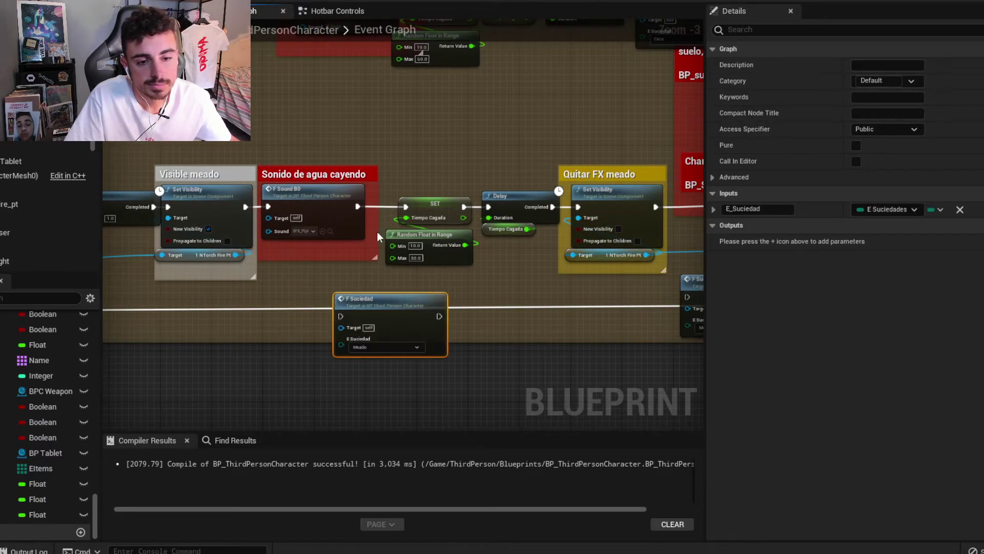
pyautogui.moveTo(357, 207); pyautogui.dragTo(340, 314)
pyautogui.moveTo(439, 316); pyautogui.dragTo(409, 207)
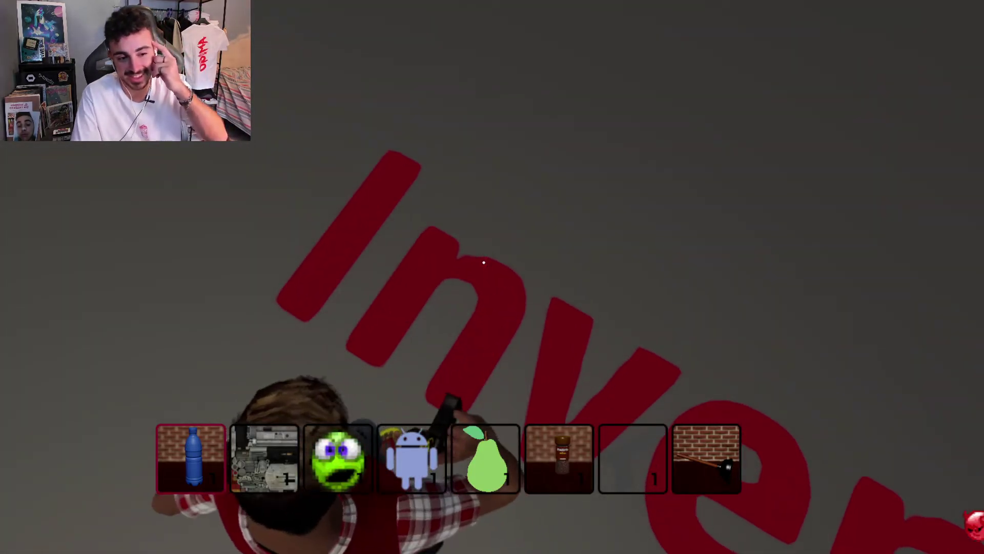
# Fire the held disc's spray to make the yellow Meado splash, then stop play with Esc.
pyautogui.scroll(-1, 484, 263)
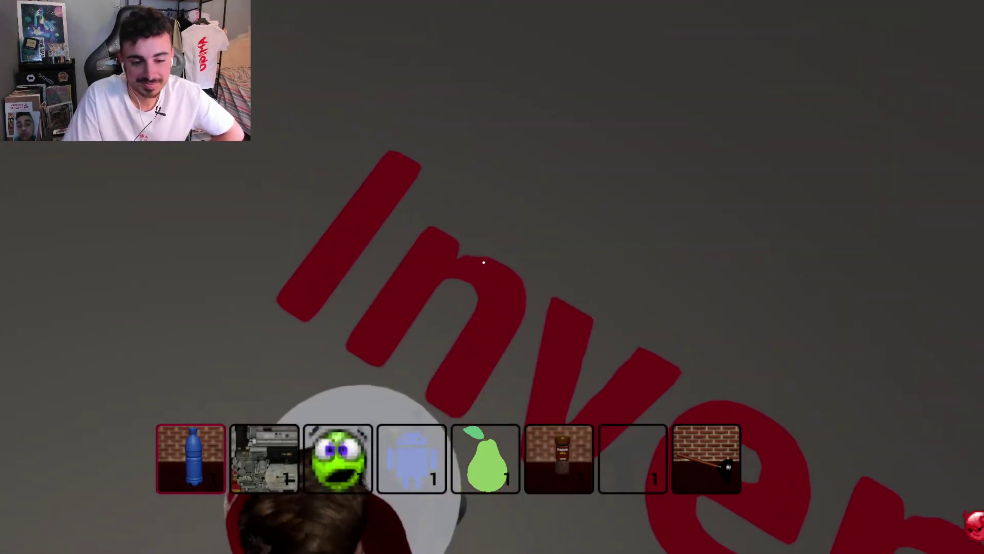
pyautogui.click(483, 262)
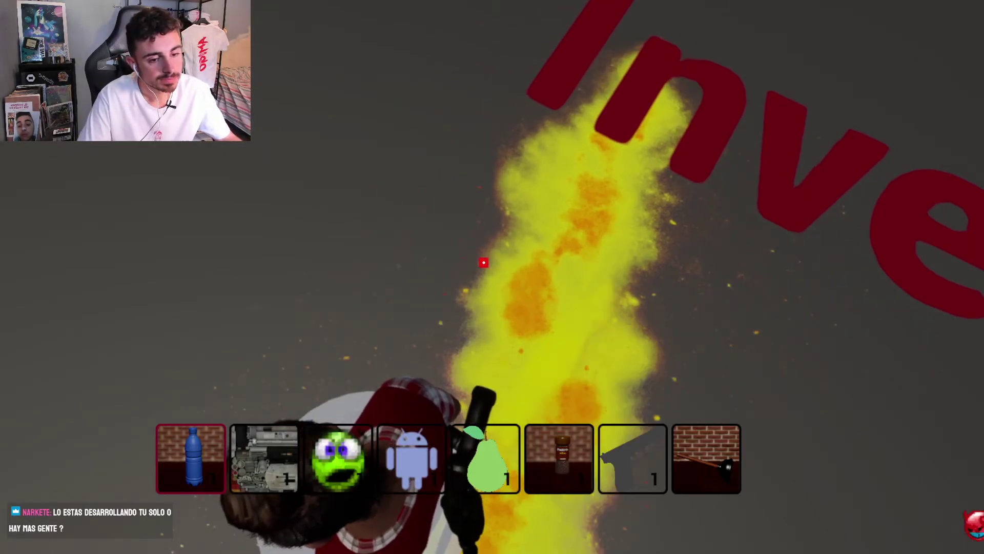
pyautogui.press('Escape')
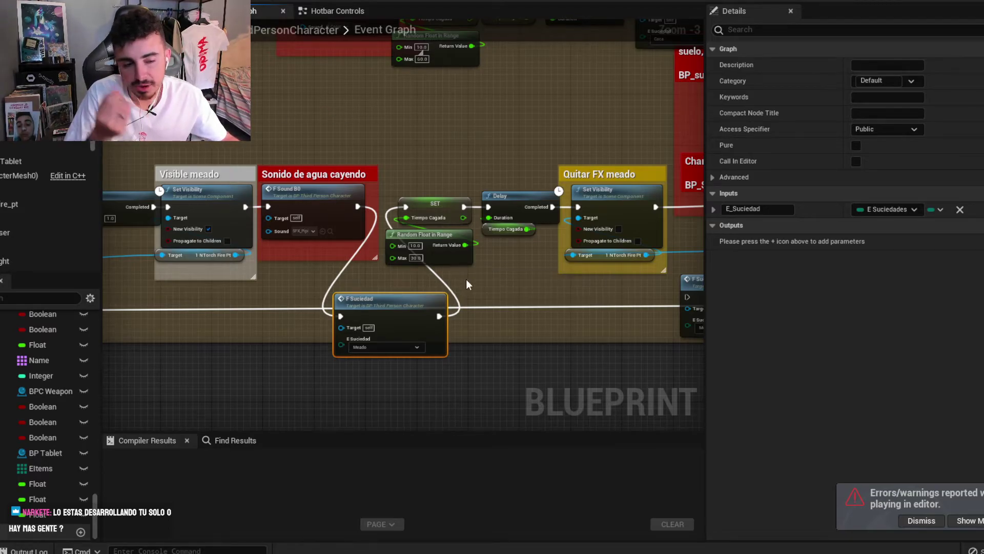
# Box-select the lower row of nodes and rearrange them around Quitar FX meado.
pyautogui.moveTo(452, 259); pyautogui.dragTo(458, 276, button='right')
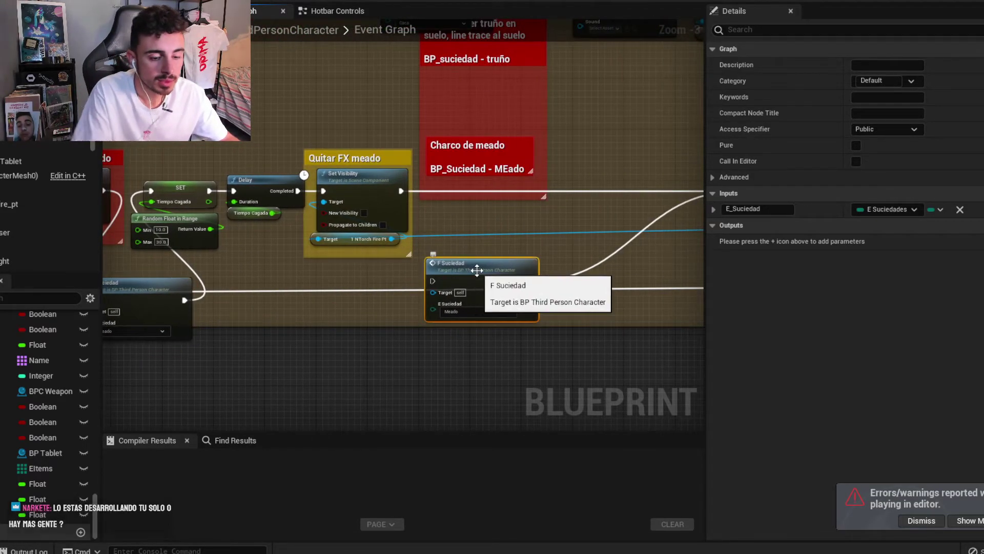
pyautogui.click(549, 252)
pyautogui.scroll(-2, 347, 257)
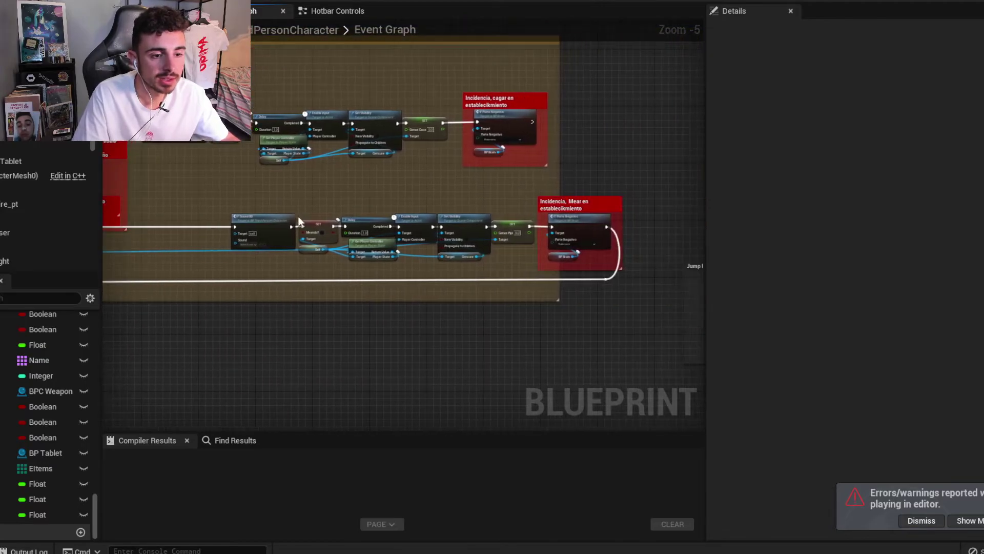
pyautogui.moveTo(237, 211); pyautogui.dragTo(619, 303)
pyautogui.moveTo(223, 240); pyautogui.dragTo(346, 278)
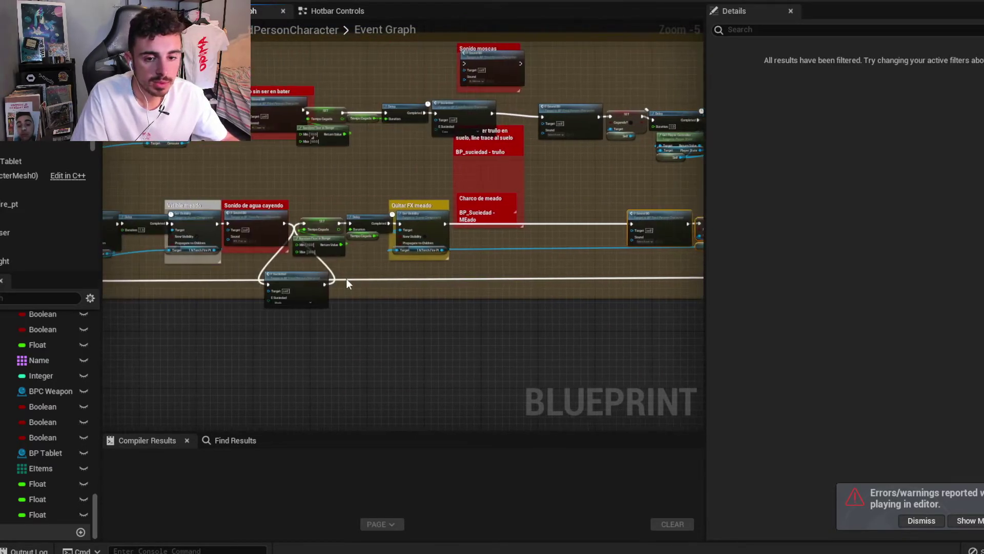
# Slot F Suciedad between F Sound B0 and SET, then move Decals Meado down and begin its comment.
pyautogui.scroll(2, 345, 278)
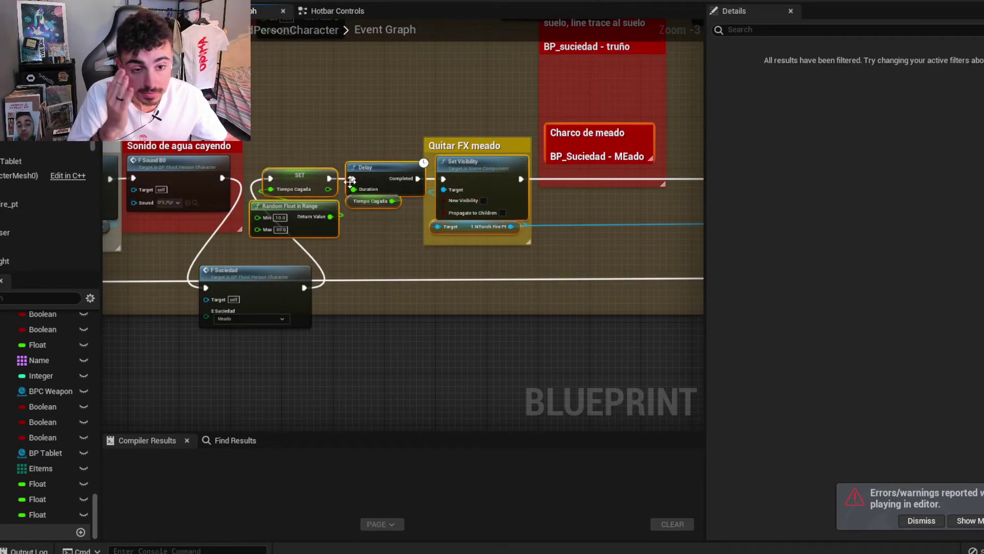
pyautogui.moveTo(467, 163); pyautogui.dragTo(594, 163)
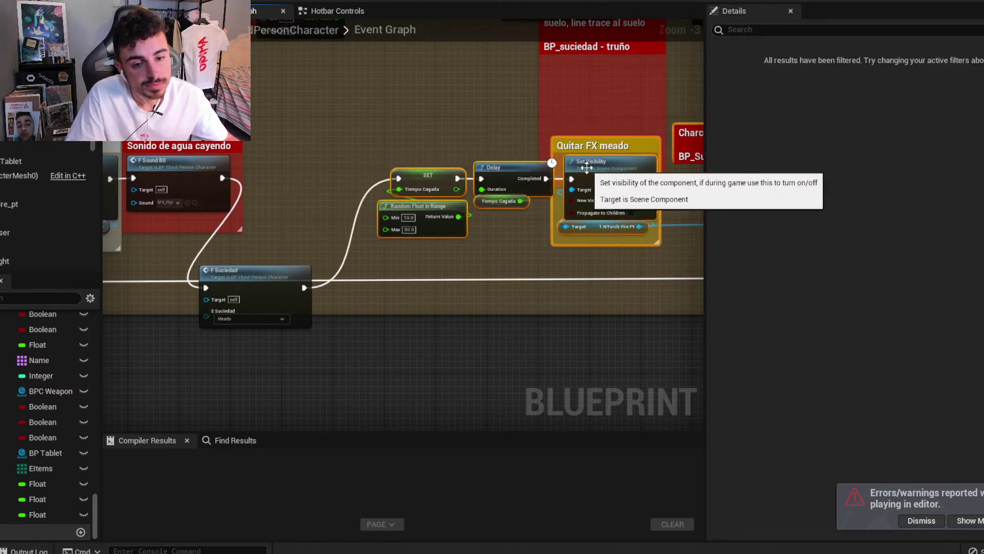
pyautogui.moveTo(267, 271); pyautogui.dragTo(317, 163)
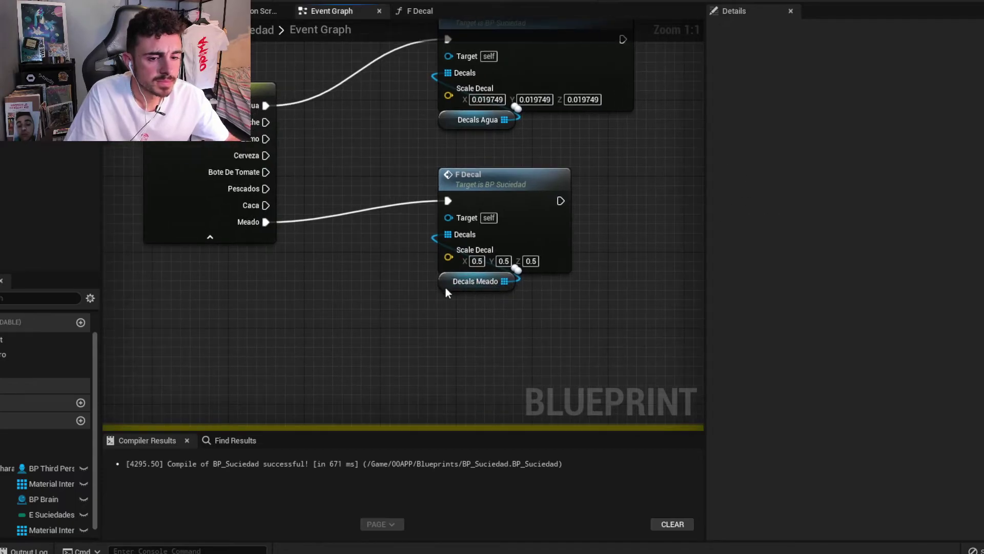
pyautogui.moveTo(445, 289); pyautogui.dragTo(445, 314)
pyautogui.write('cMe')
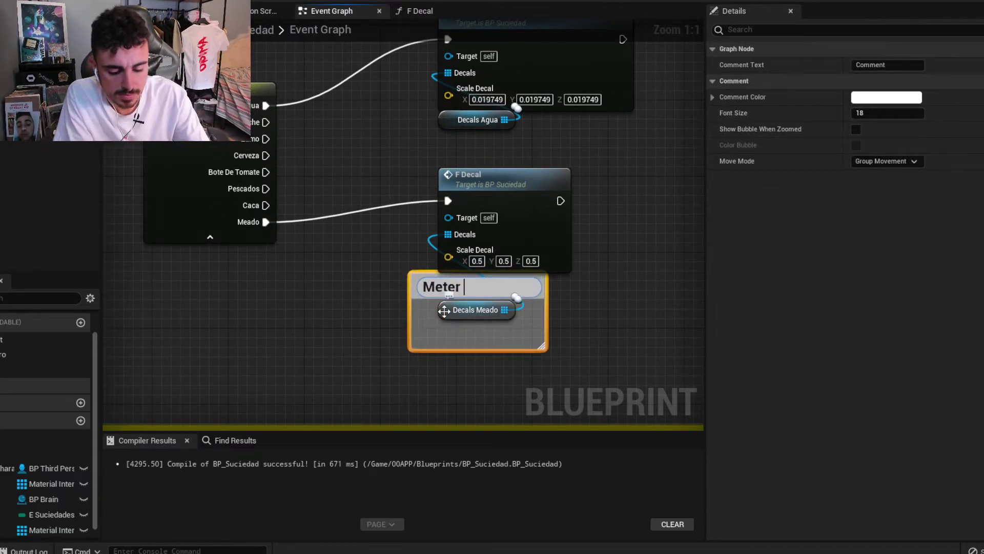
pyautogui.write('mas y menos')
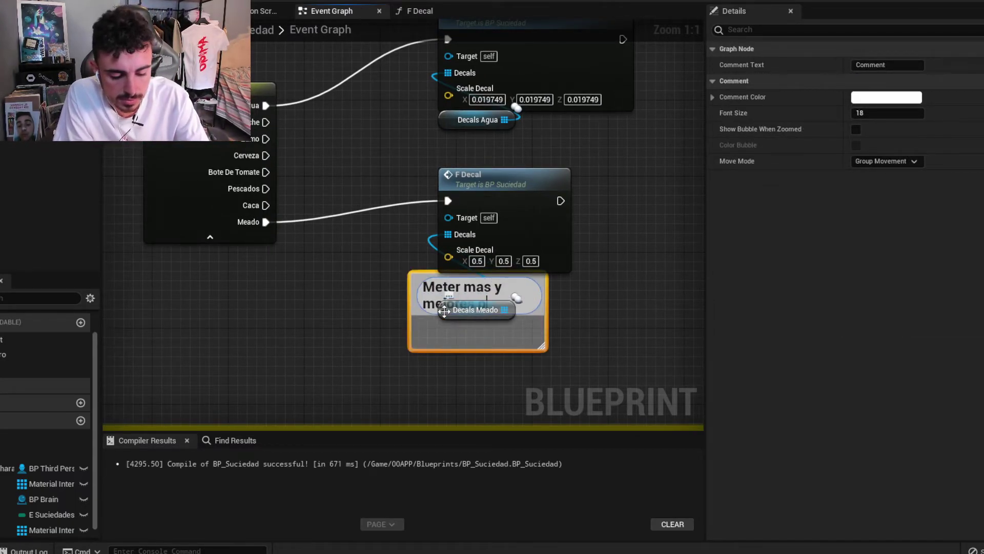
pyautogui.write('s')
# Title the Decals Meado comment 'Meter mas y mejores pipis' and color it red.
pyautogui.press('Return')
pyautogui.moveTo(444, 311); pyautogui.dragTo(432, 329)
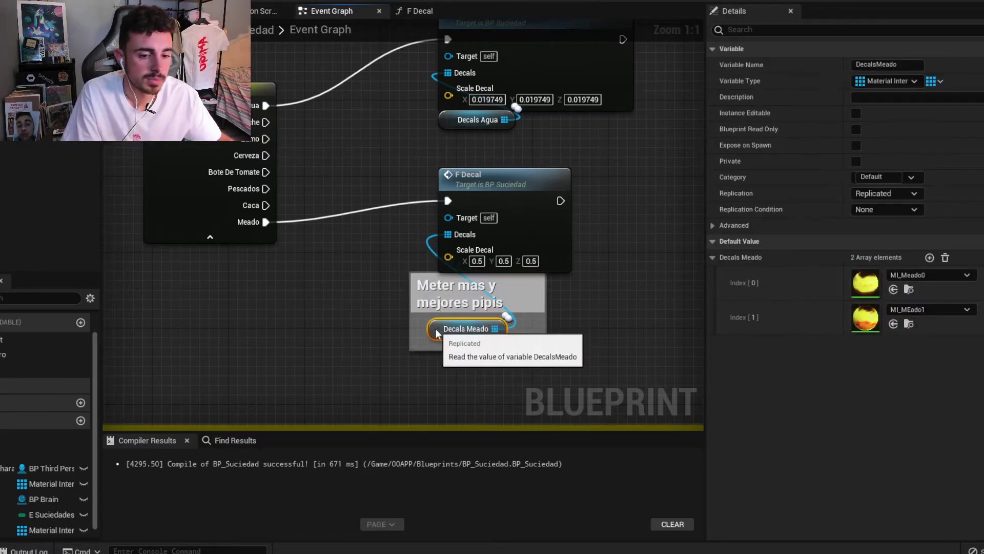
pyautogui.click(476, 304)
pyautogui.click(887, 97)
pyautogui.click(766, 131)
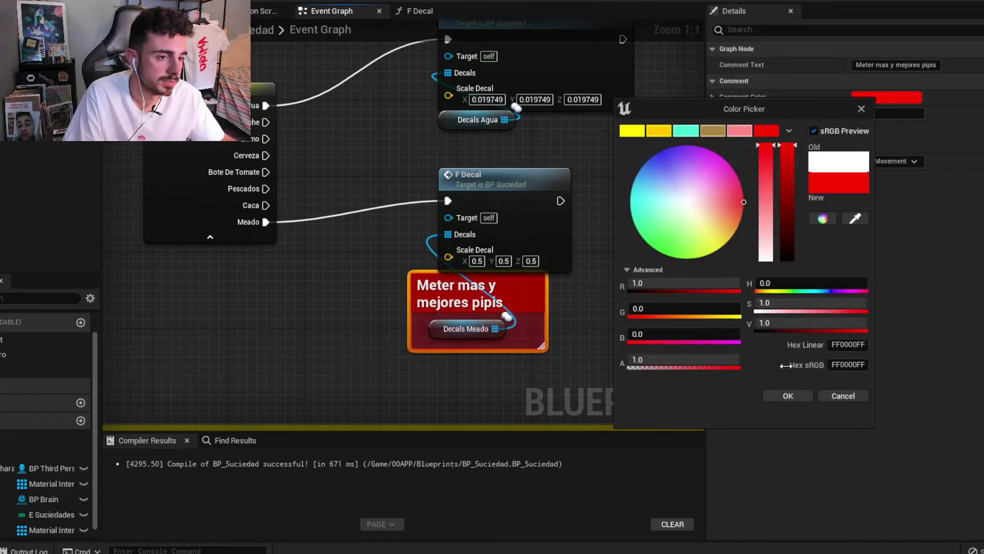
pyautogui.click(788, 396)
# Move the F Decal call and the red comment down together and recentre the graph.
pyautogui.moveTo(638, 340); pyautogui.dragTo(548, 343, button='right')
pyautogui.click(548, 343)
pyautogui.moveTo(531, 313)
pyautogui.mouseDown()
pyautogui.moveTo(388, 204)
pyautogui.moveTo(389, 222)
pyautogui.mouseUp()
pyautogui.click(573, 214)
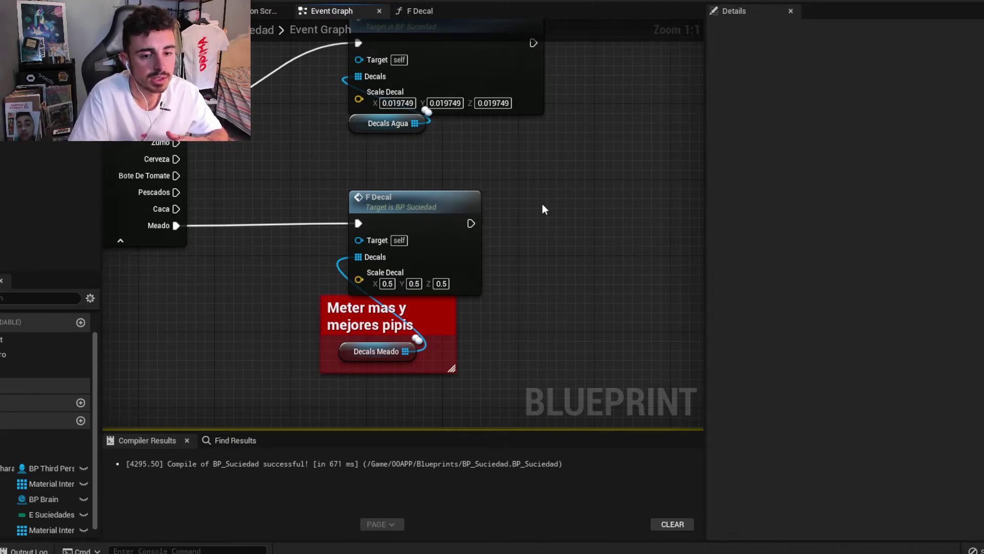
pyautogui.moveTo(436, 177); pyautogui.dragTo(391, 170, button='right')
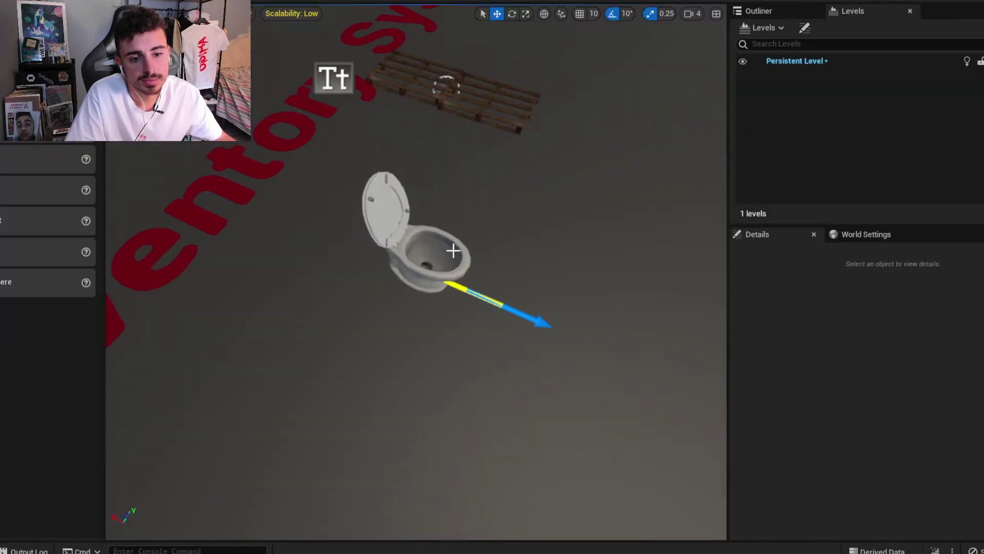
# Open the toilet's BP_Bater Blueprint and select its yellow and green smoke components.
pyautogui.click(468, 249)
pyautogui.hotkey('ctrl', 'b')
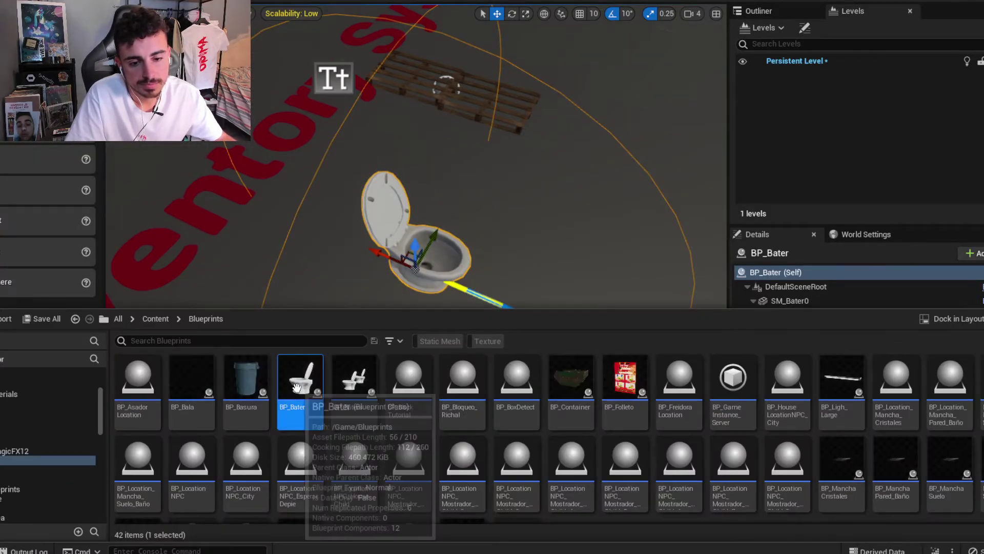
pyautogui.doubleClick(296, 387)
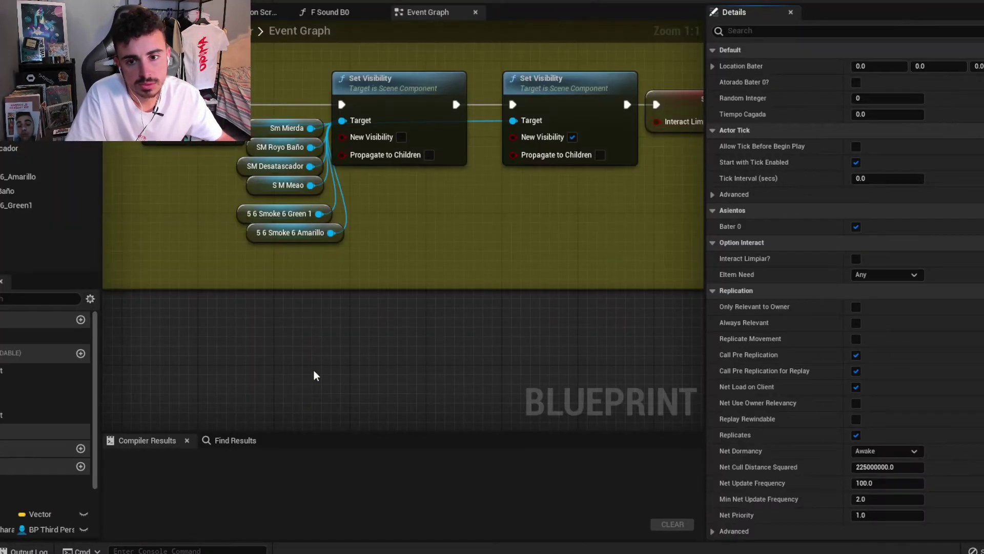
pyautogui.click(20, 176)
pyautogui.keyDown('ctrl'); pyautogui.click(20, 205); pyautogui.keyUp('ctrl')
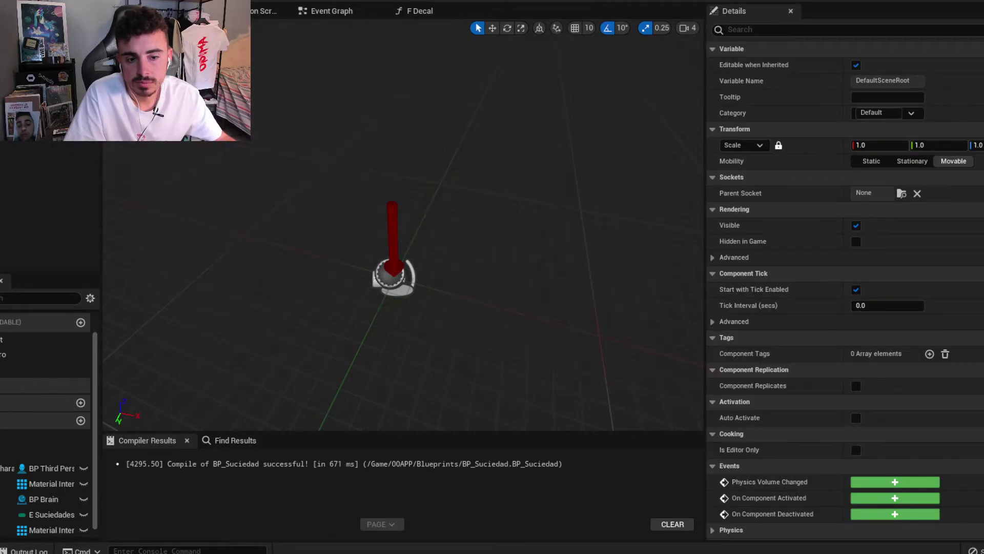
# Select only the yellow smoke component, recompile, and filter its details to visibility settings.
pyautogui.click(49, 146)
pyautogui.moveTo(490, 253); pyautogui.dragTo(441, 226, button='right')
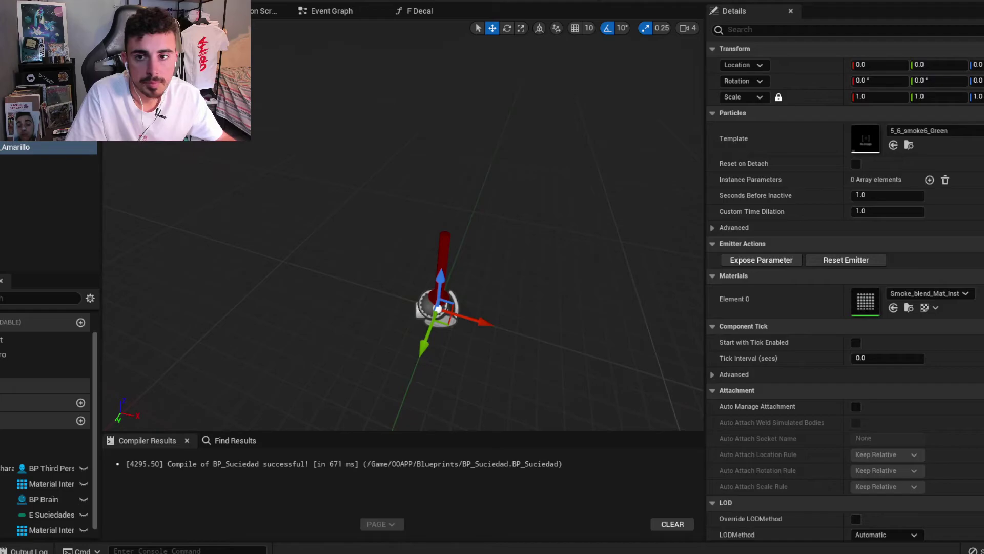
pyautogui.press('F7')
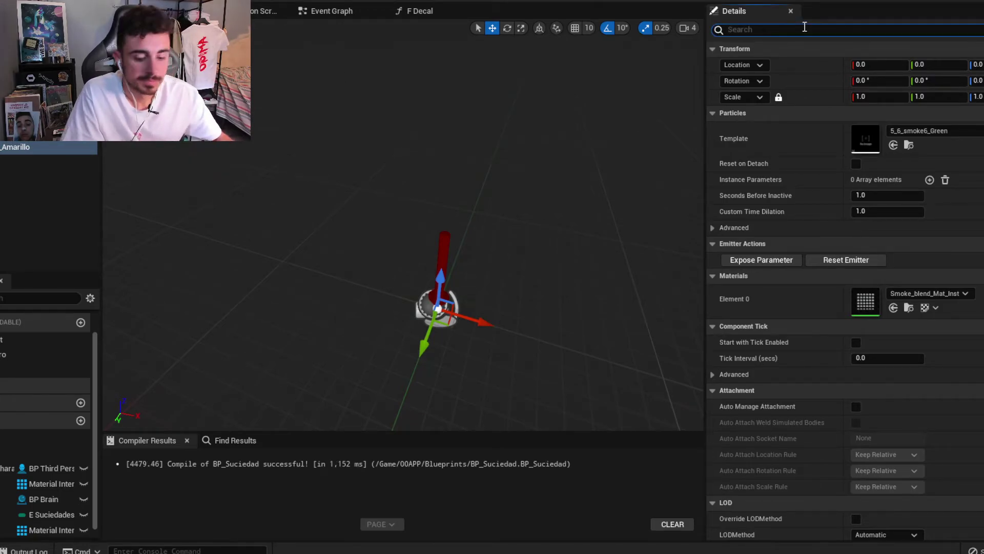
pyautogui.write('vis')
pyautogui.press('BackSpace')
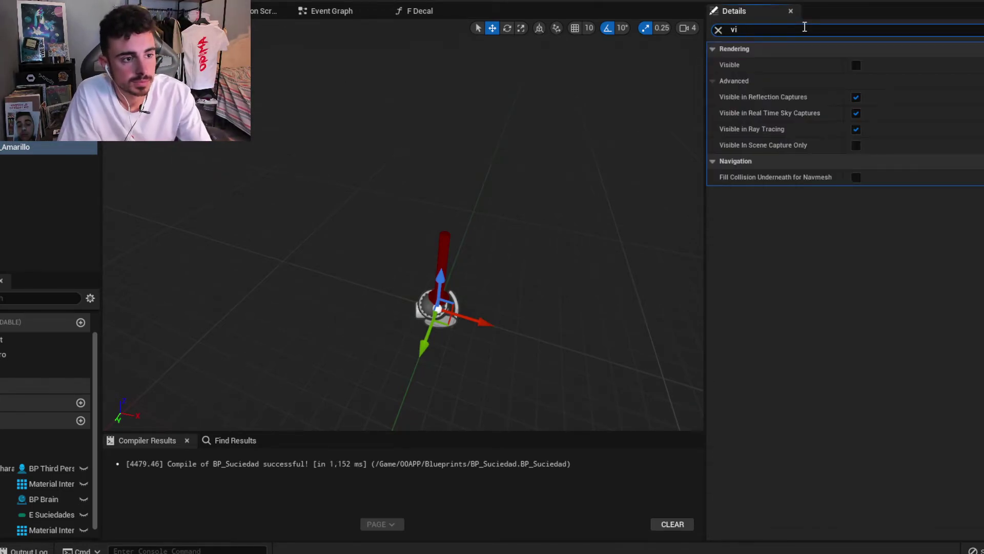
# In the Event Graph, drop a 5 6 Smoke 6 Amarillo getter beside the Meado F Decal call.
pyautogui.click(412, 11)
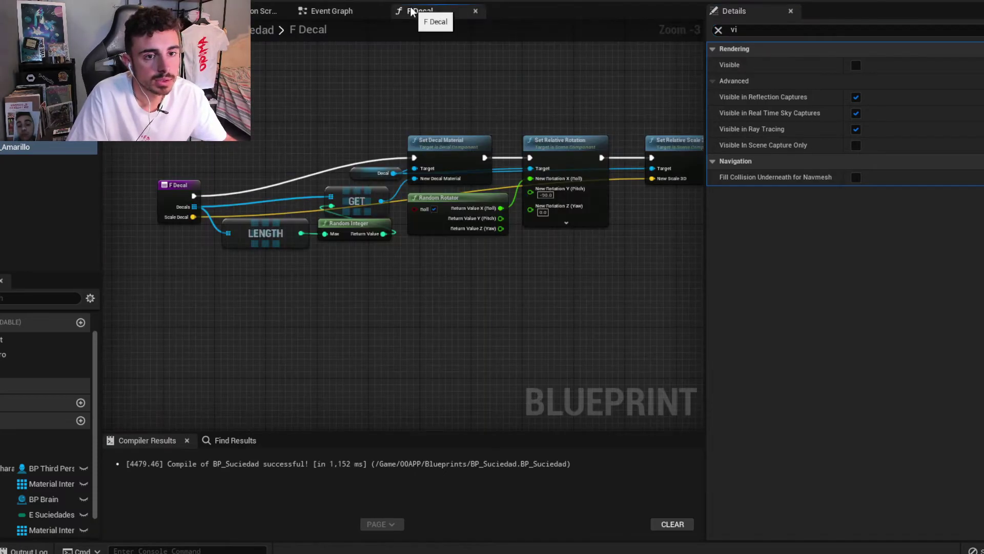
pyautogui.click(328, 11)
pyautogui.scroll(-1, 449, 256)
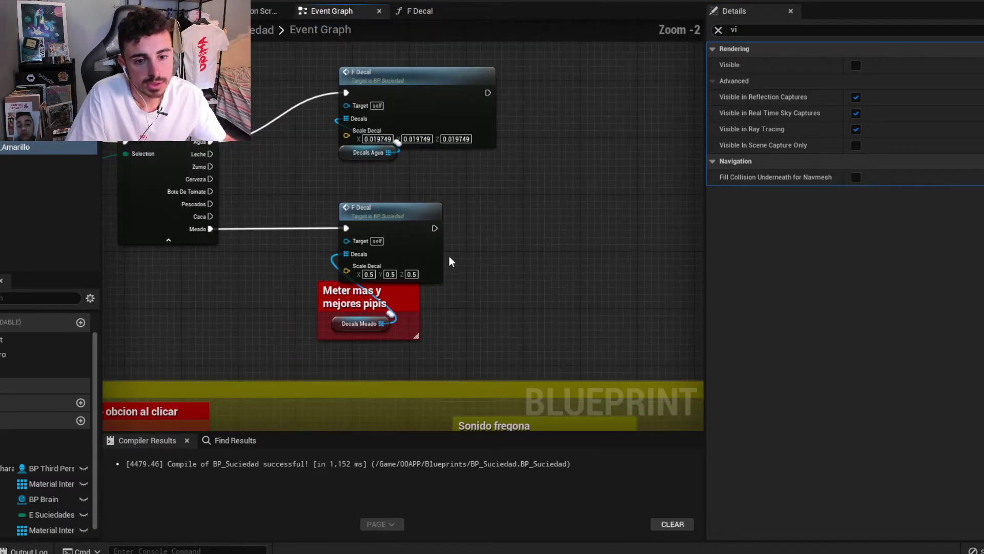
pyautogui.moveTo(533, 180); pyautogui.dragTo(466, 175, button='right')
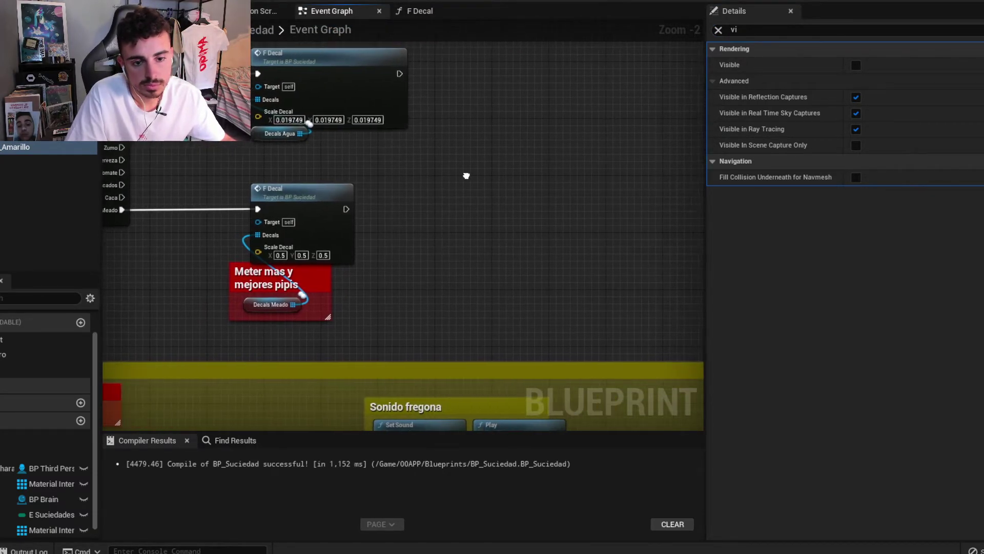
pyautogui.moveTo(10, 147); pyautogui.dragTo(379, 244)
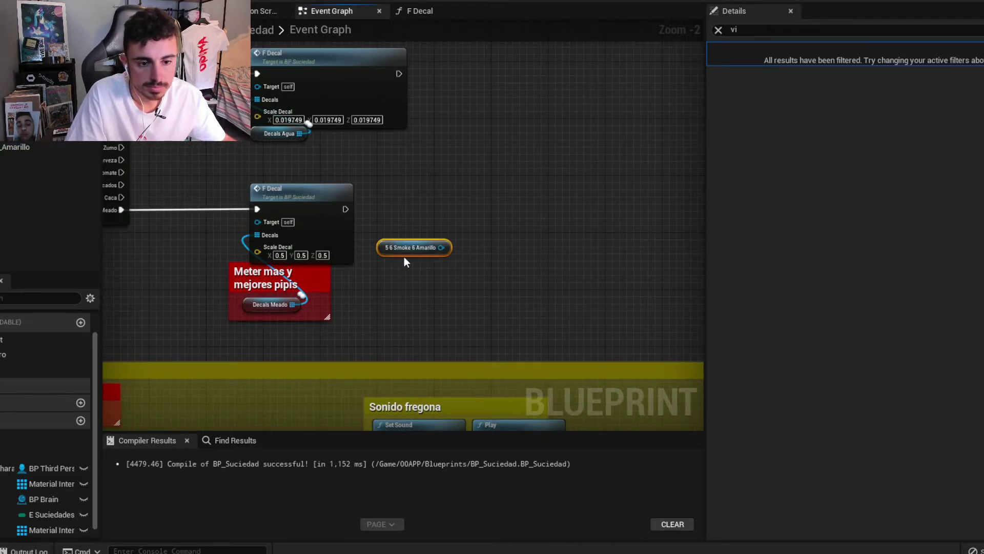
# Add a Set Visibility node with New Visibility ticked for 5 6 Smoke 6 Amarillo, fed by Meado F Decal.
pyautogui.moveTo(441, 248); pyautogui.dragTo(460, 237)
pyautogui.write('set visi')
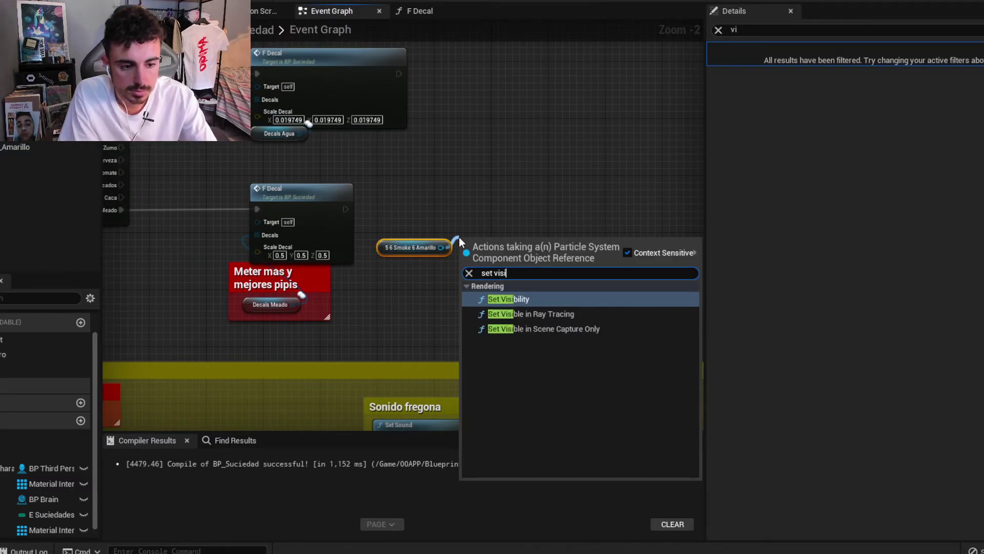
pyautogui.press('Return')
pyautogui.moveTo(515, 291); pyautogui.dragTo(521, 255)
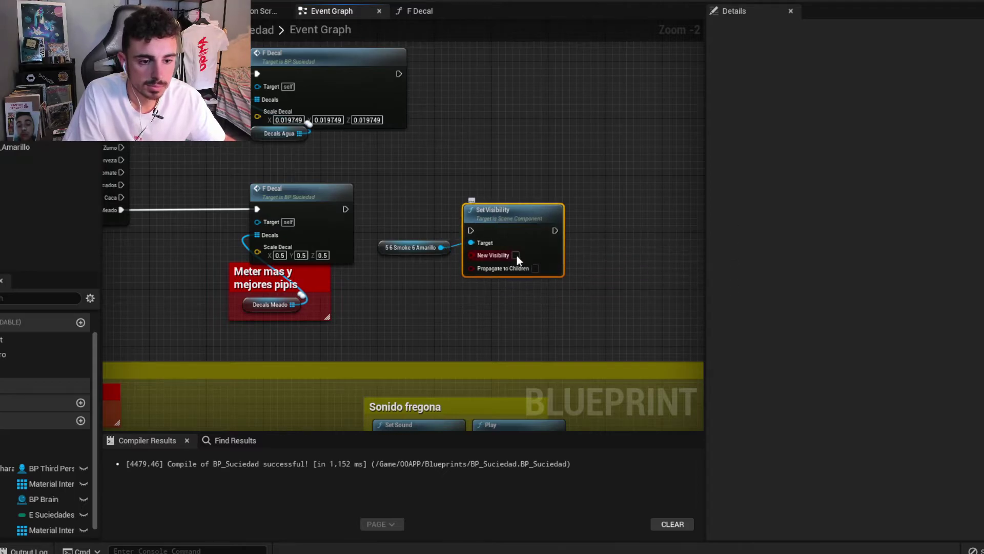
pyautogui.click(515, 255)
pyautogui.moveTo(344, 209)
pyautogui.mouseDown()
pyautogui.moveTo(470, 230)
pyautogui.moveTo(478, 208)
pyautogui.mouseUp()
pyautogui.click(428, 192)
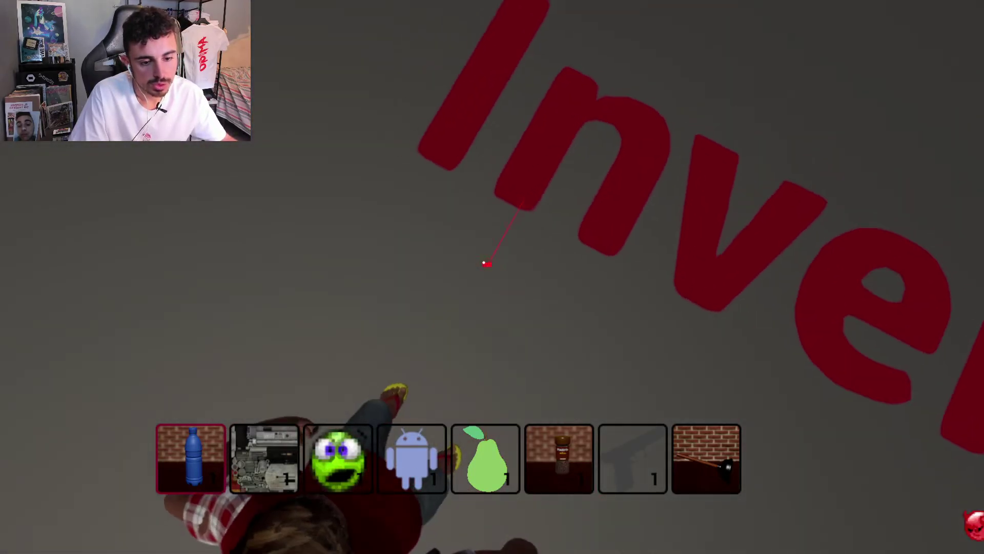
# Fire the spray in game to confirm yellow smoke rises over the splash, then stop playing.
pyautogui.click(484, 261)
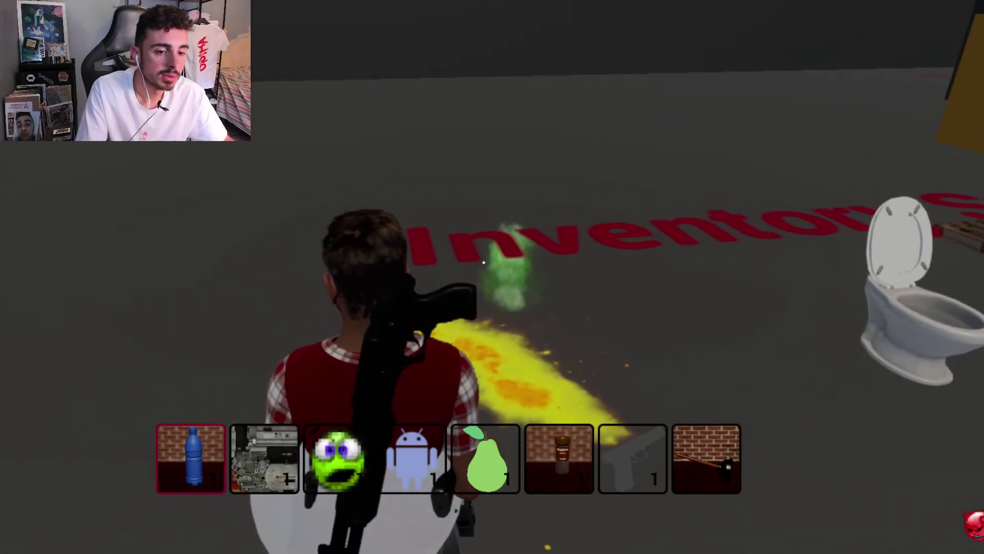
pyautogui.press('Escape')
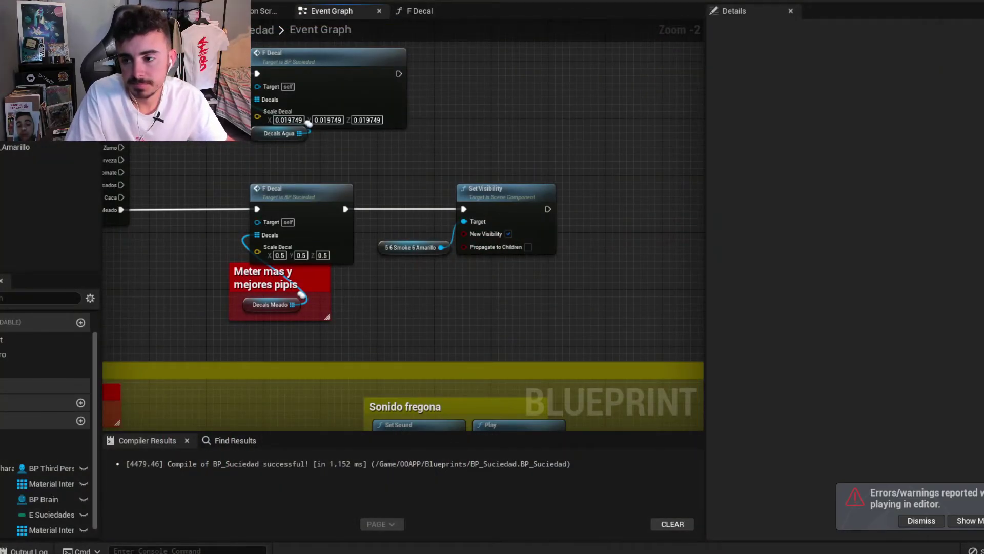
# In BP_Suciedad, set the 5_6_smoke6_Amarillo component's Template to 5_6_smoke6_Amarillo and compile.
pyautogui.click(412, 247)
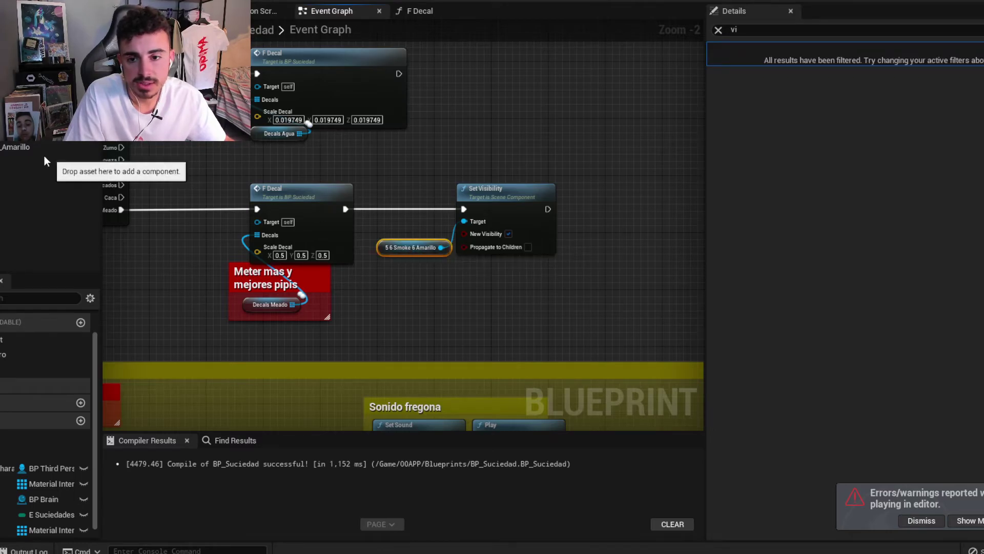
pyautogui.click(31, 148)
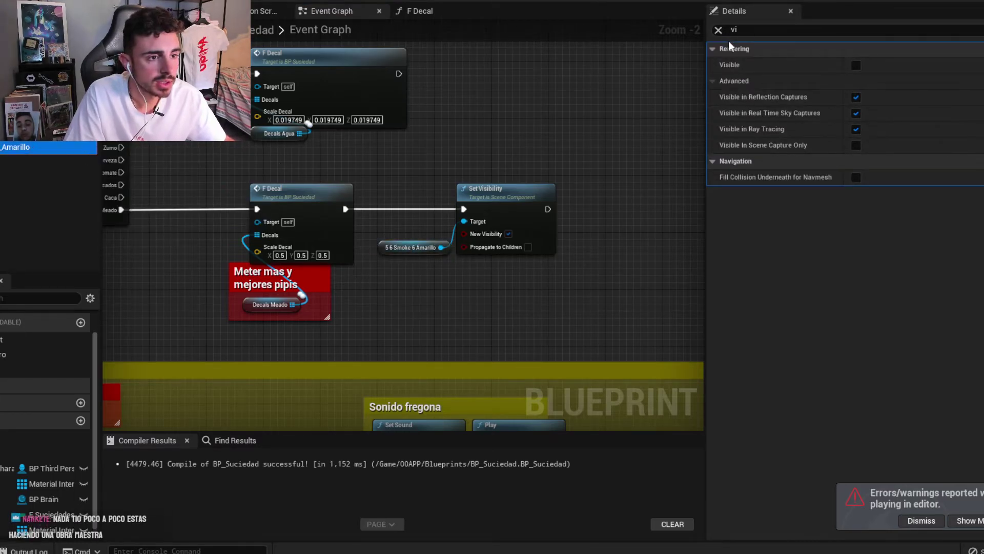
pyautogui.click(718, 29)
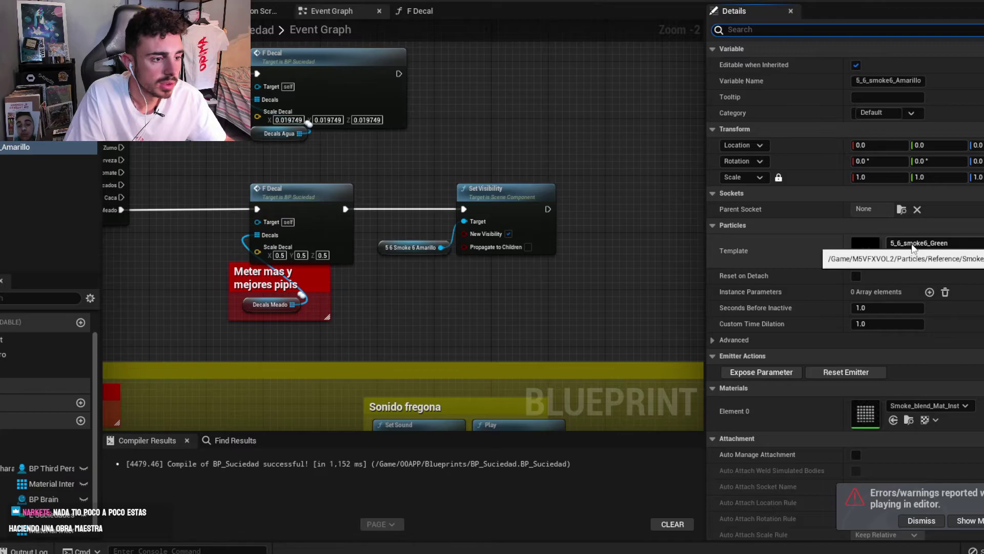
pyautogui.click(31, 147)
pyautogui.click(960, 248)
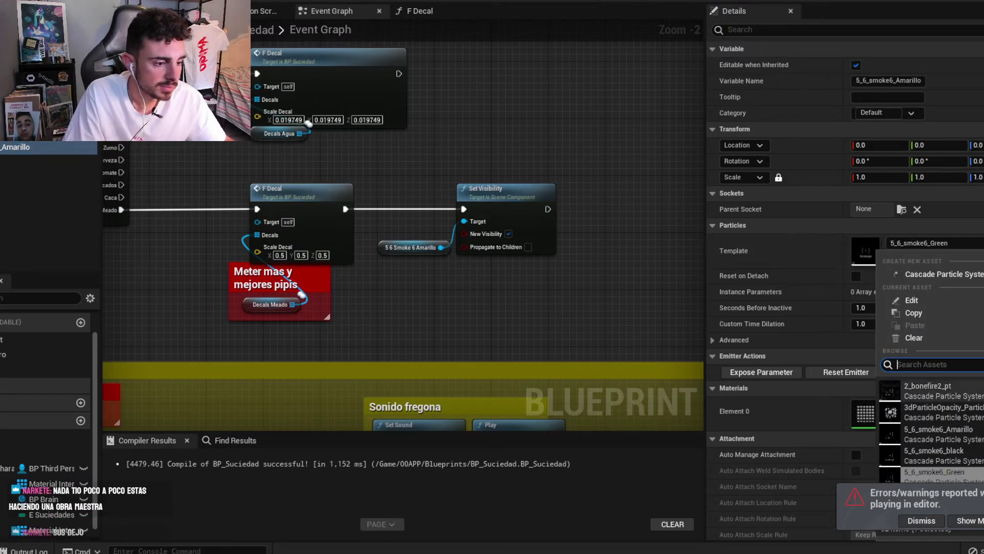
pyautogui.click(943, 415)
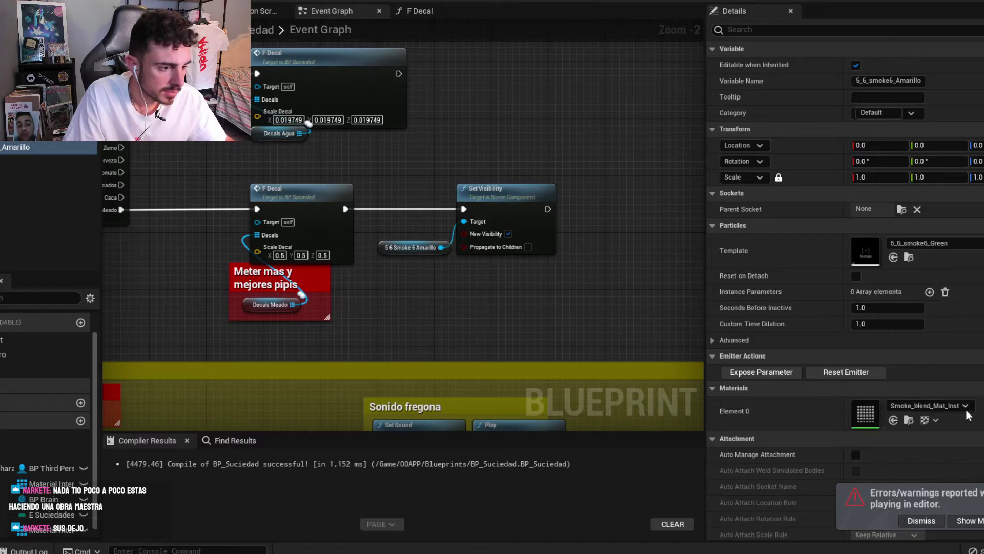
pyautogui.press('F7')
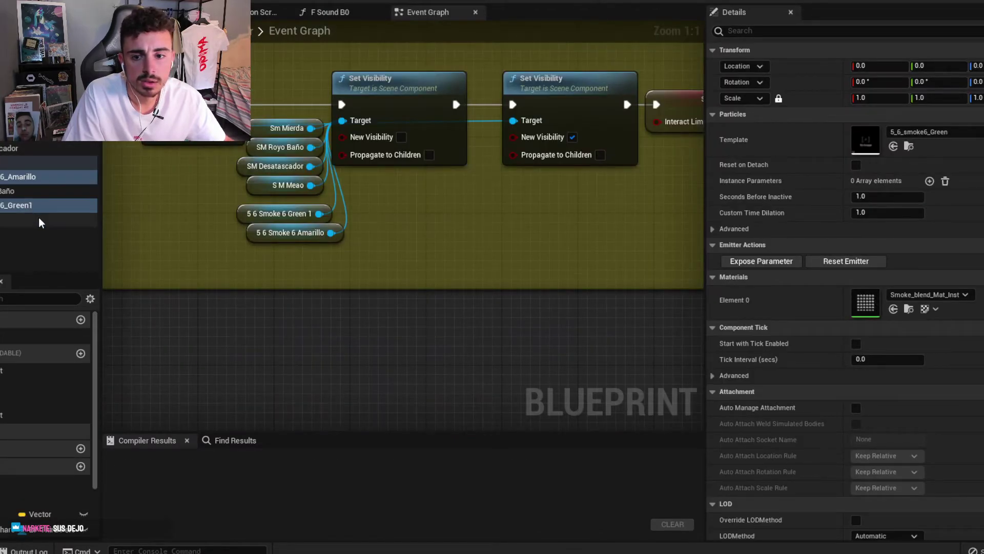
# Give BP_Bater's 5_6_smoke6_Amarillo component the 5_6_smoke6_Amarillo template and compile it.
pyautogui.click(26, 221)
pyautogui.click(31, 176)
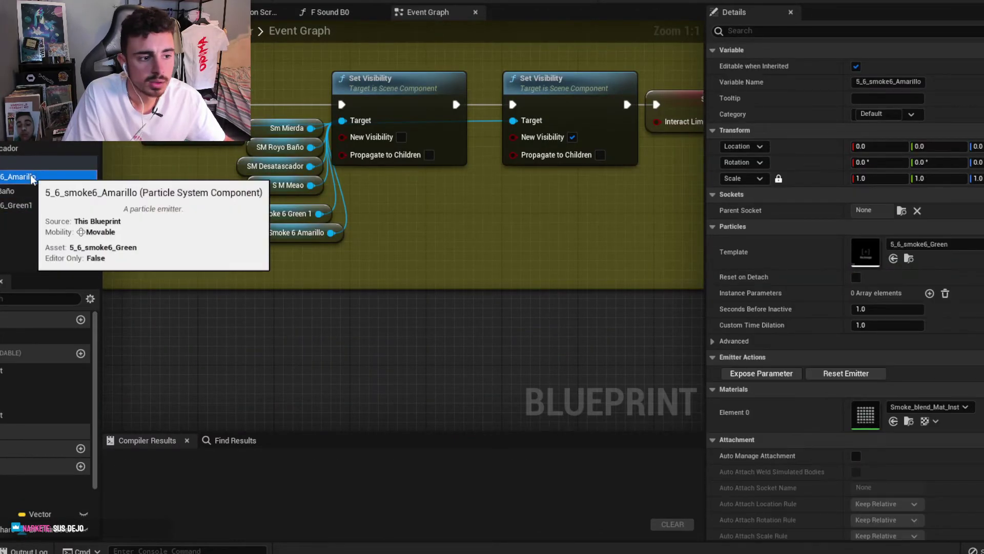
pyautogui.click(922, 250)
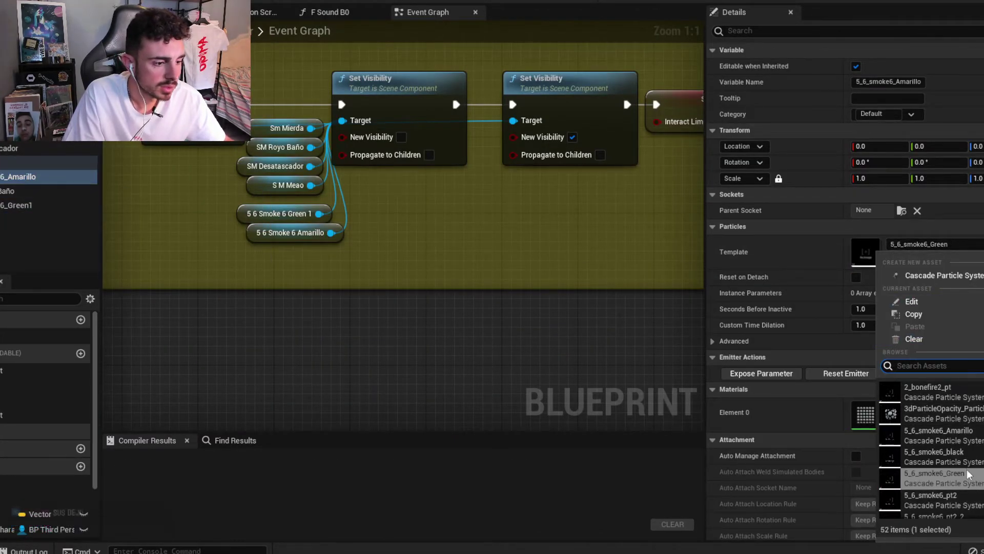
pyautogui.click(953, 434)
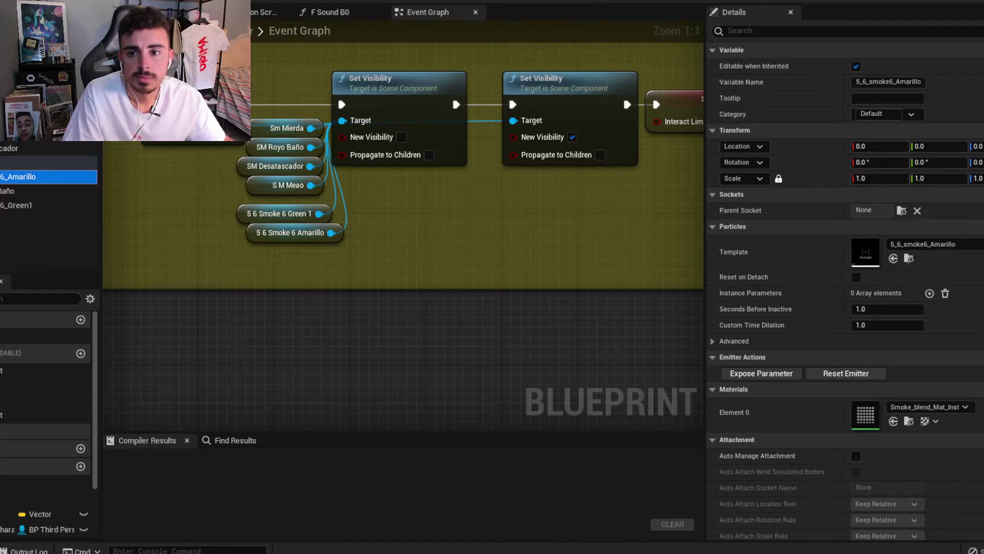
pyautogui.press('F7')
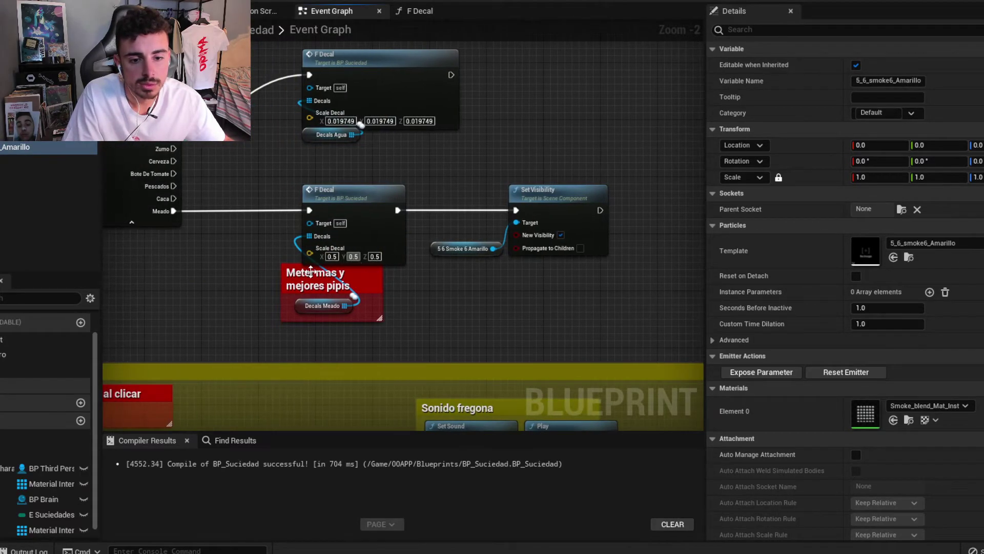
# Set the Meado F Decal call's Scale Decal X, Y and Z to 0.3.
pyautogui.click(338, 248)
pyautogui.write('0.3')
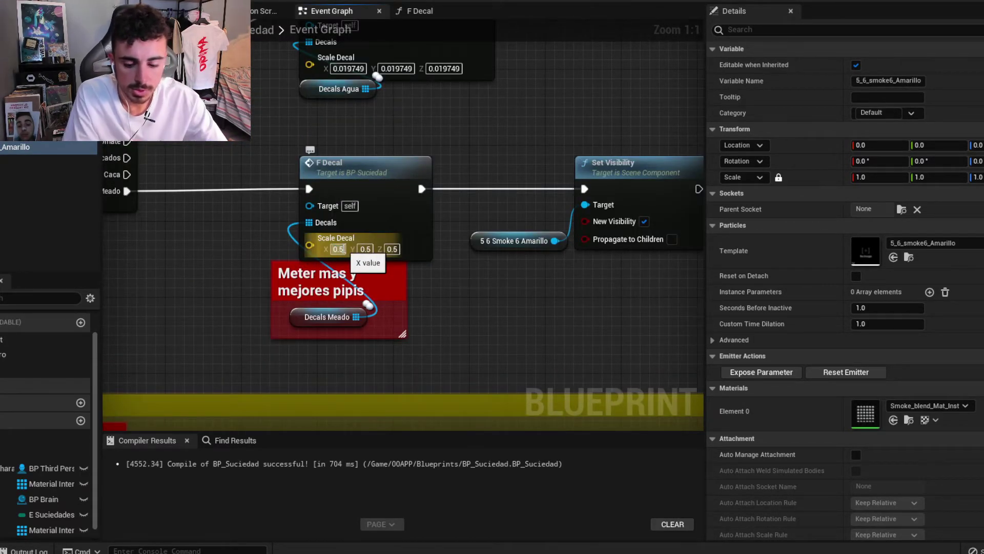
pyautogui.click(342, 247)
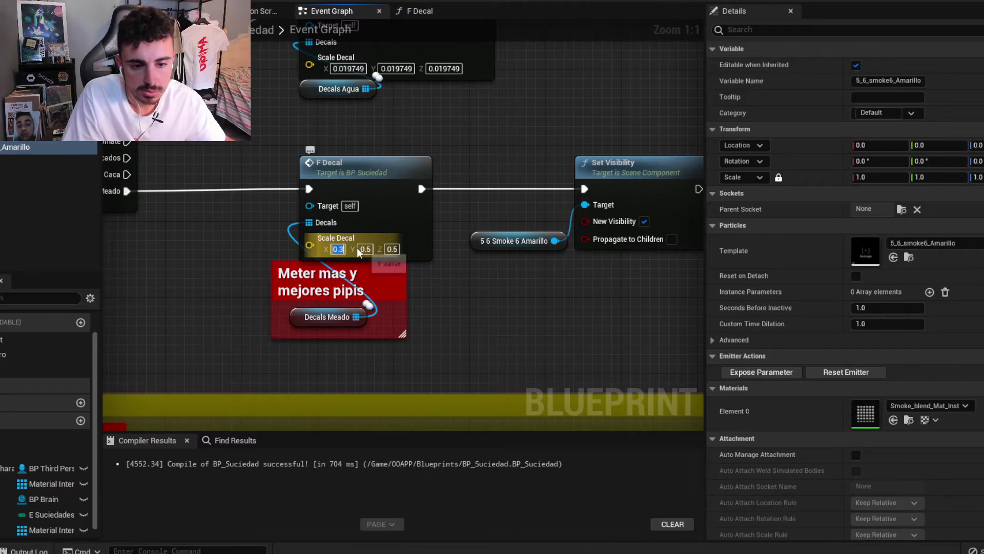
pyautogui.write('0.3')
pyautogui.press('Return')
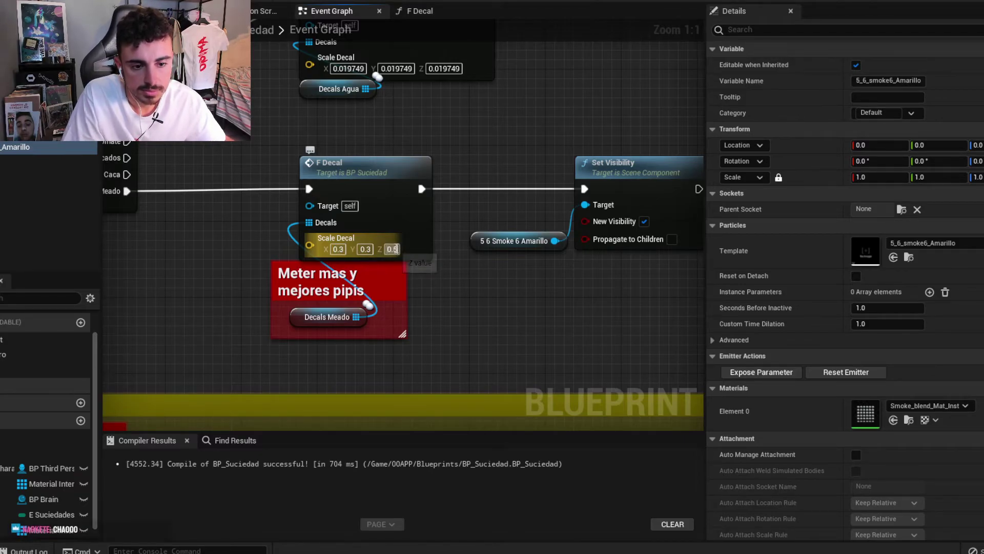
pyautogui.write('0.3')
pyautogui.press('Return')
# Tidy the Smoke 6 Amarillo getter and Set Visibility nodes into a neater layout.
pyautogui.moveTo(450, 269); pyautogui.dragTo(362, 270, button='right')
pyautogui.moveTo(393, 240); pyautogui.dragTo(383, 215)
pyautogui.keyDown('ctrl'); pyautogui.click(528, 163); pyautogui.keyUp('ctrl')
pyautogui.moveTo(528, 163); pyautogui.dragTo(509, 163)
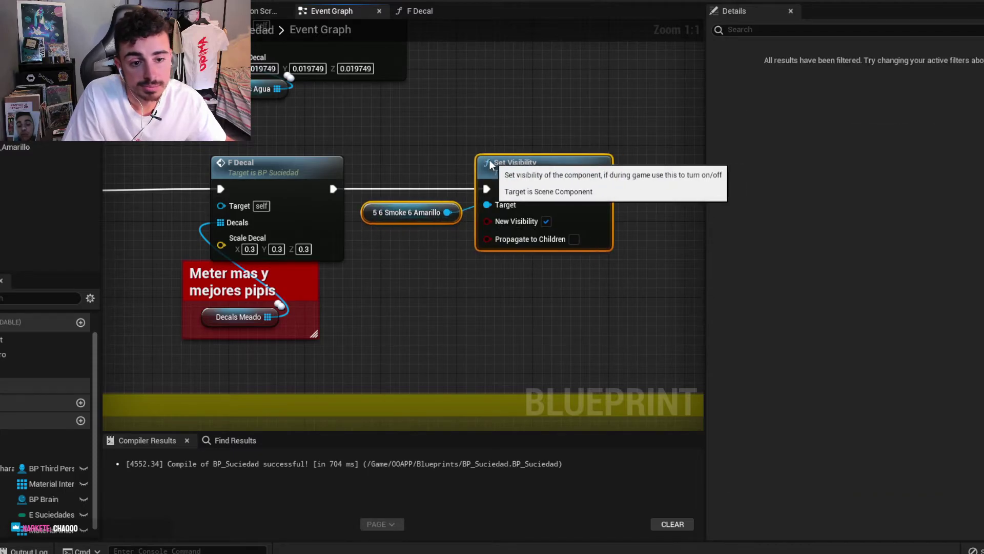
pyautogui.click(420, 132)
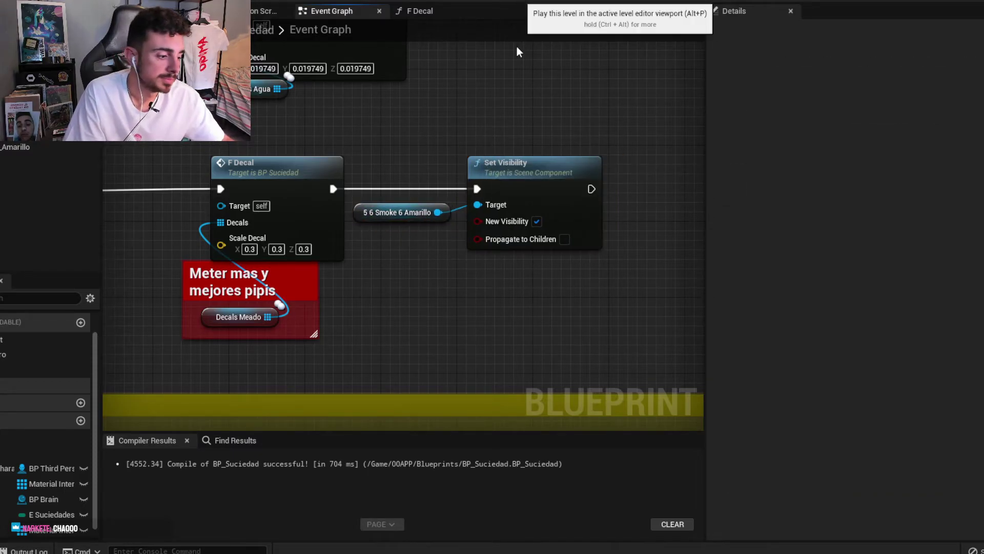
# Play the level and walk the character onto the Inventory floor to trigger the yellow smoke.
pyautogui.hotkey('alt', 'p')
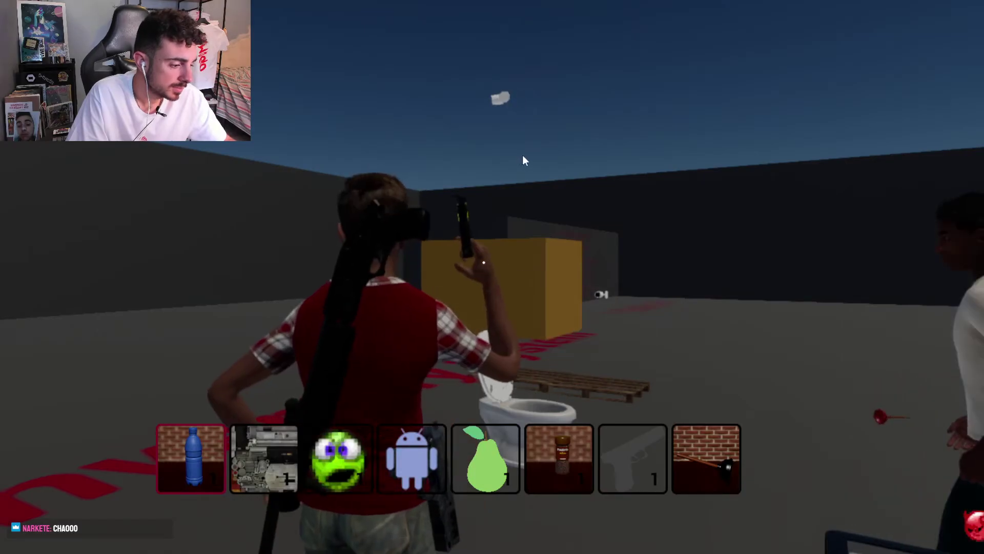
pyautogui.press('w')
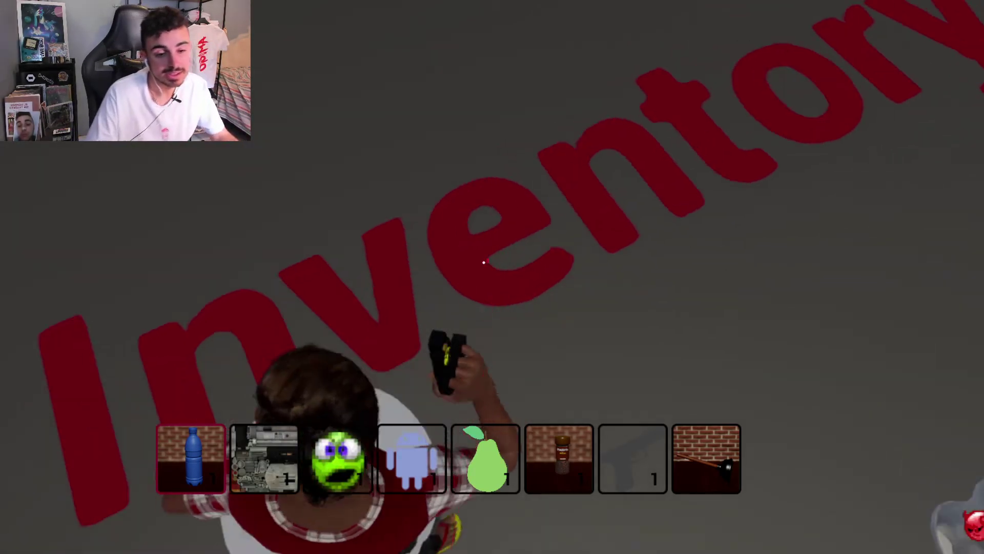
pyautogui.press('s')
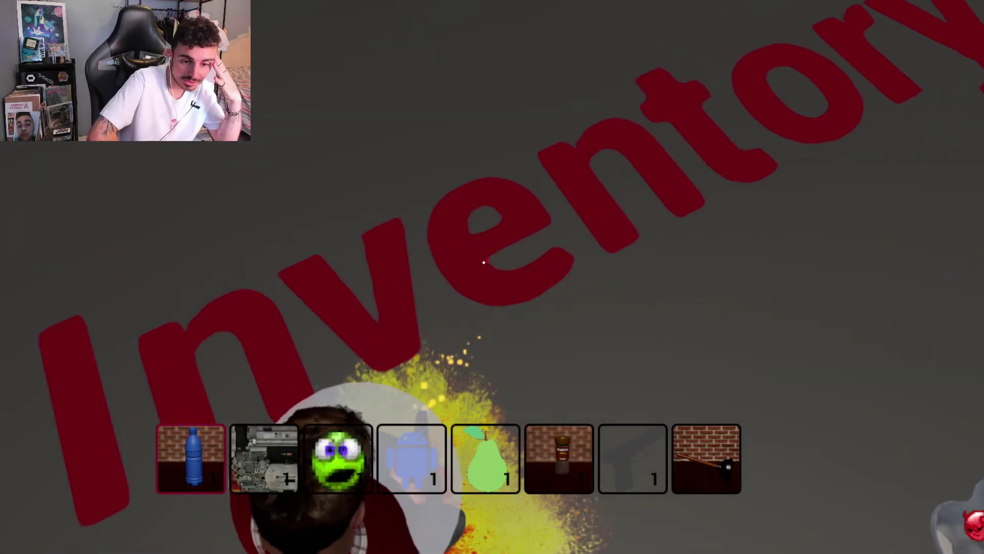
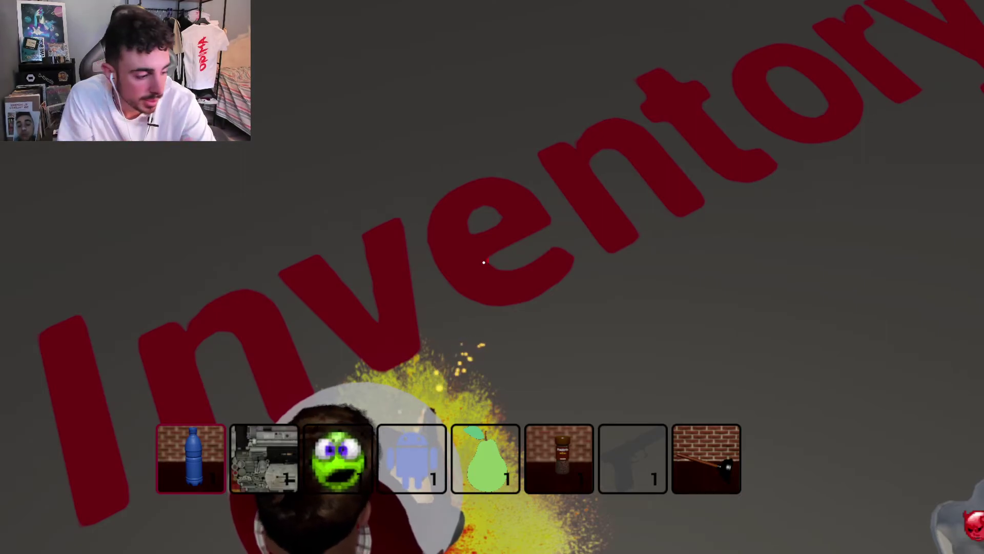
# Fire the cleaning gun twice at the yellow stain near the toilet during the play-test.
pyautogui.click(483, 263)
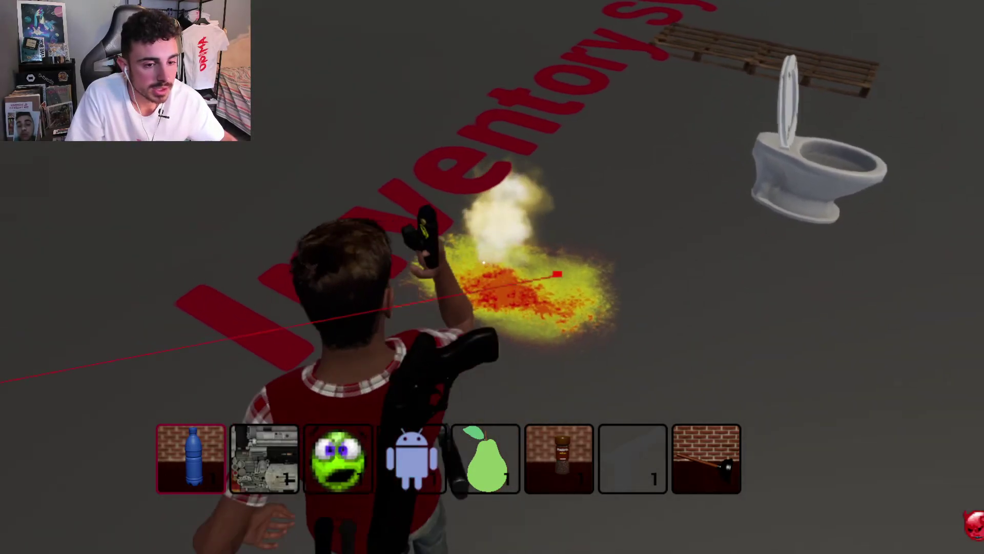
pyautogui.click(483, 263)
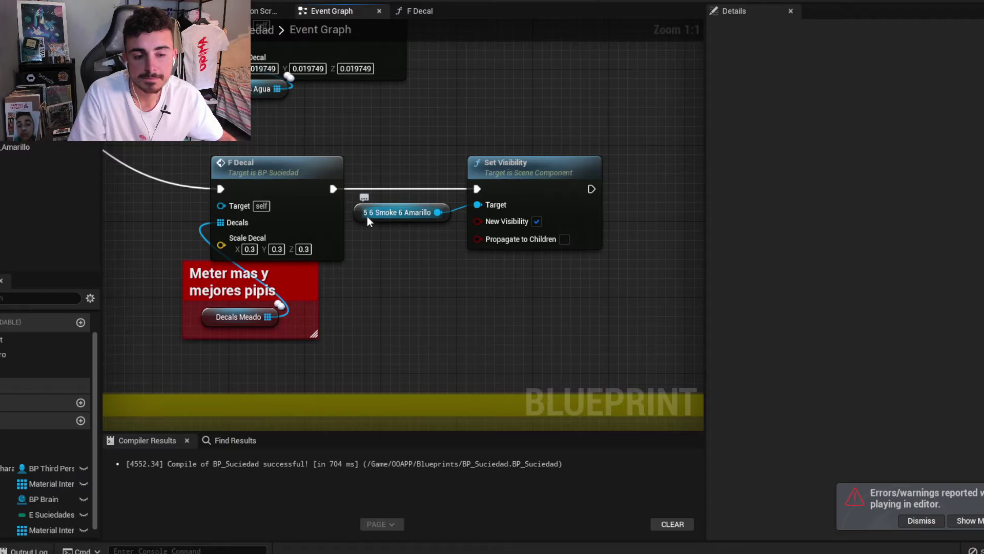
# Delete the Set Visibility and Smoke 6 Amarillo nodes.
pyautogui.moveTo(472, 169); pyautogui.dragTo(411, 149, button='right')
pyautogui.click(472, 161)
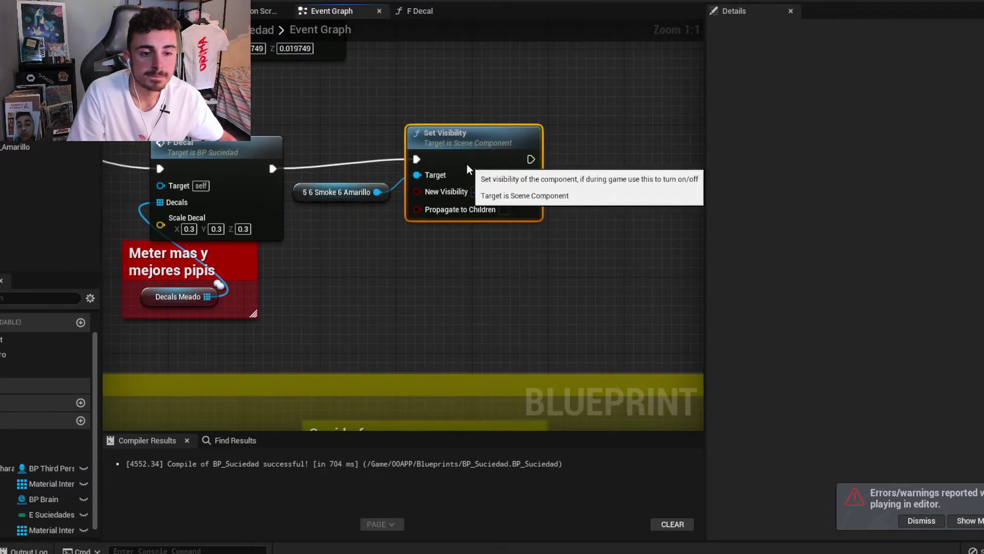
pyautogui.moveTo(472, 160); pyautogui.dragTo(470, 170)
pyautogui.moveTo(311, 263); pyautogui.dragTo(377, 257, button='right')
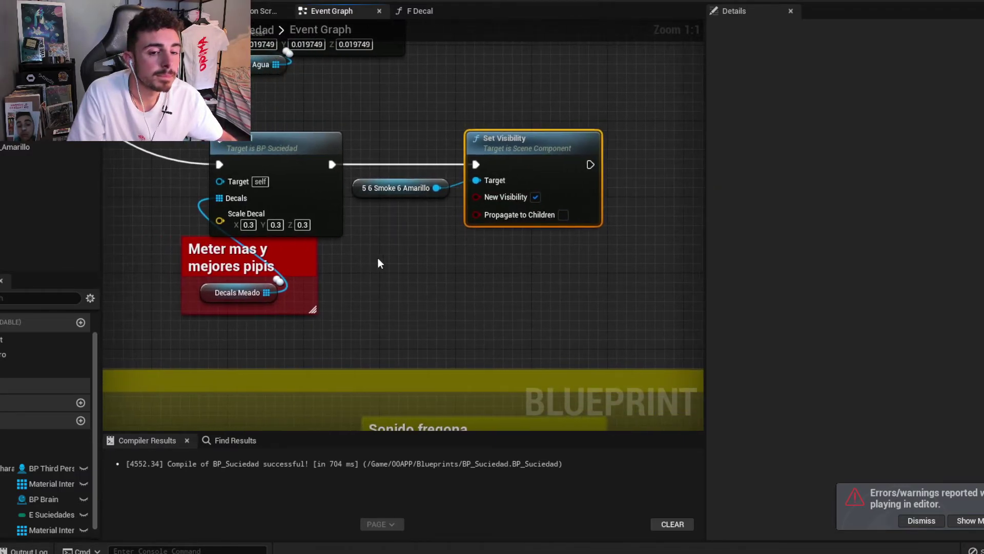
pyautogui.moveTo(491, 238); pyautogui.dragTo(427, 175)
pyautogui.press('Delete')
# Clear the ten splash materials from the Decals Agua array, leaving three empty elements.
pyautogui.moveTo(425, 163)
pyautogui.mouseDown(button='right')
pyautogui.moveTo(463, 186)
pyautogui.moveTo(548, 207)
pyautogui.mouseUp(button='right')
pyautogui.scroll(-2, 463, 187)
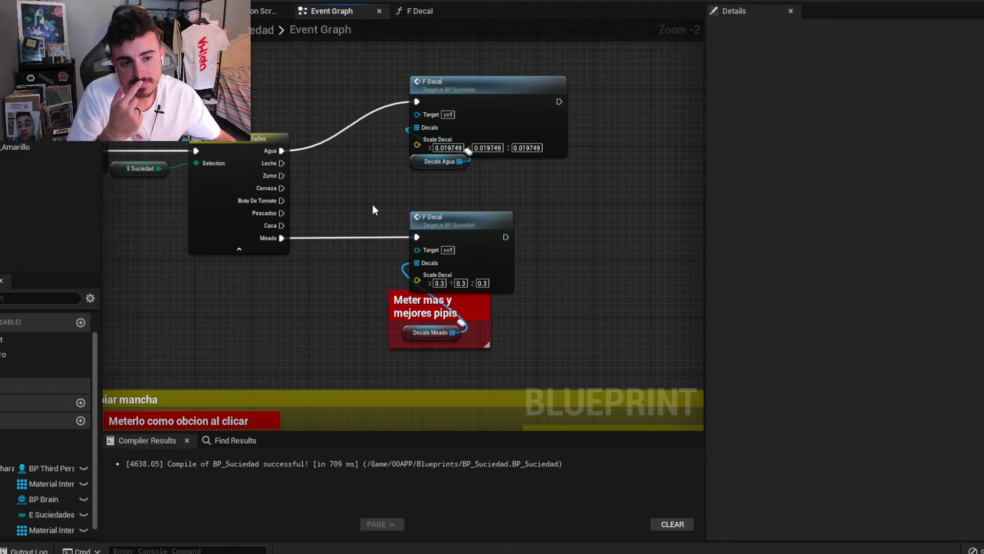
pyautogui.moveTo(372, 204); pyautogui.dragTo(352, 246, button='right')
pyautogui.moveTo(476, 145); pyautogui.dragTo(478, 122)
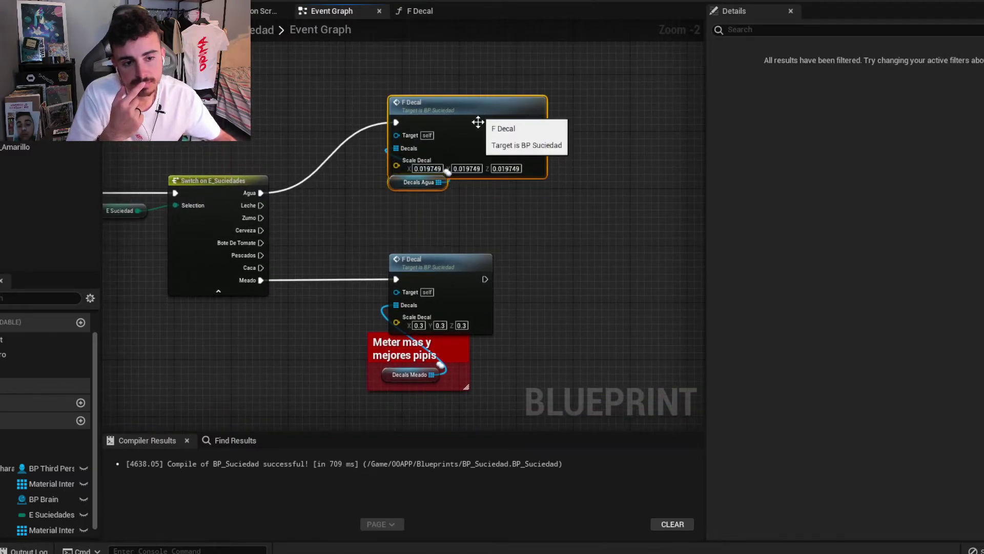
pyautogui.click(437, 221)
pyautogui.moveTo(397, 187); pyautogui.dragTo(395, 195)
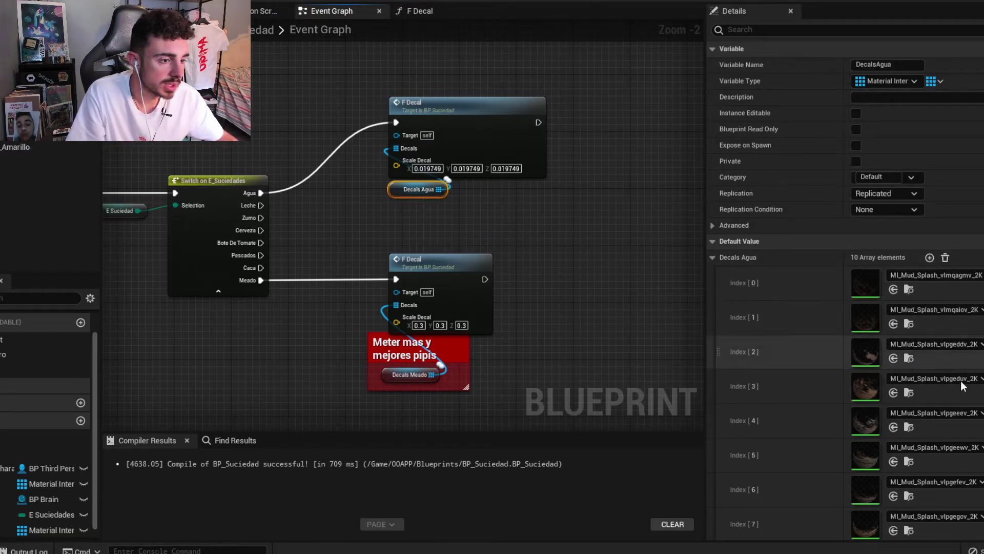
pyautogui.scroll(-3, 956, 404)
pyautogui.click(945, 187)
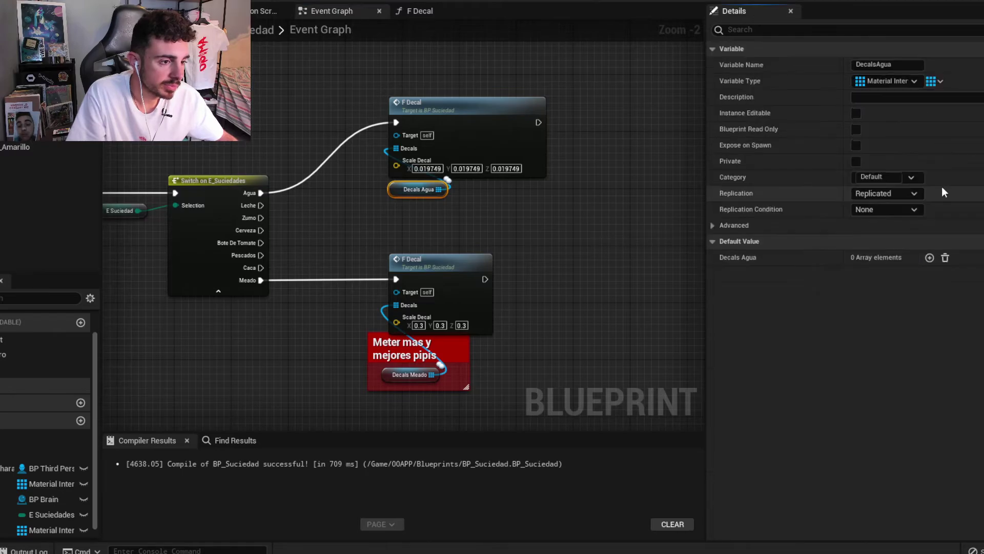
pyautogui.click(929, 258)
pyautogui.click(929, 258)
# Check Decals Meado's materials and select MI_Meado0 in the Content Drawer.
pyautogui.hotkey('ctrl', 'space')
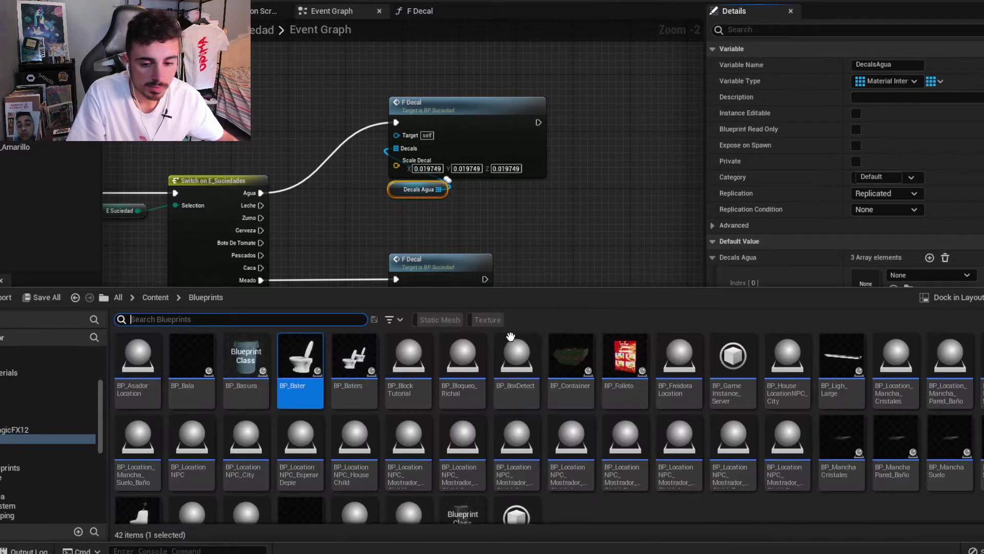
pyautogui.click(547, 254)
pyautogui.click(415, 354)
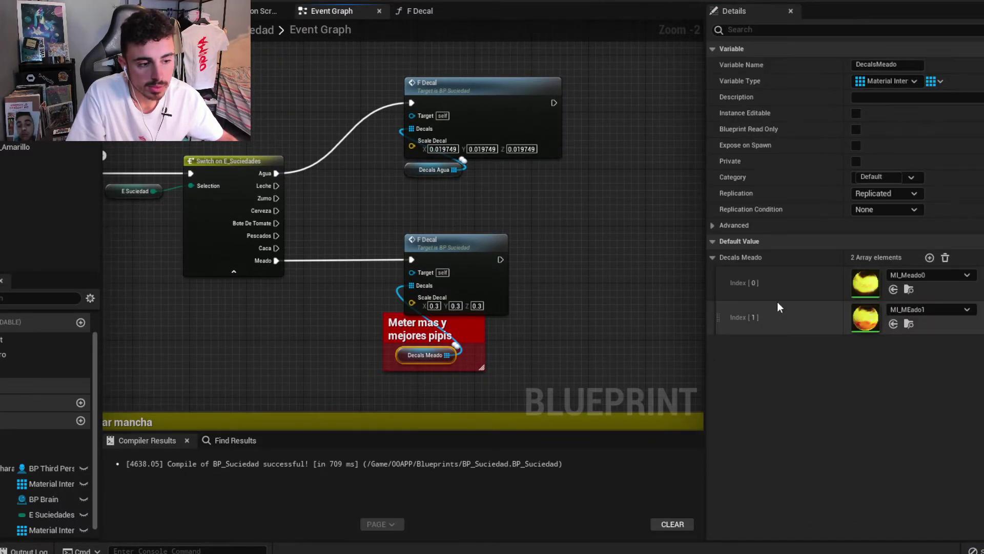
pyautogui.hotkey('ctrl', 'space')
pyautogui.click(267, 503)
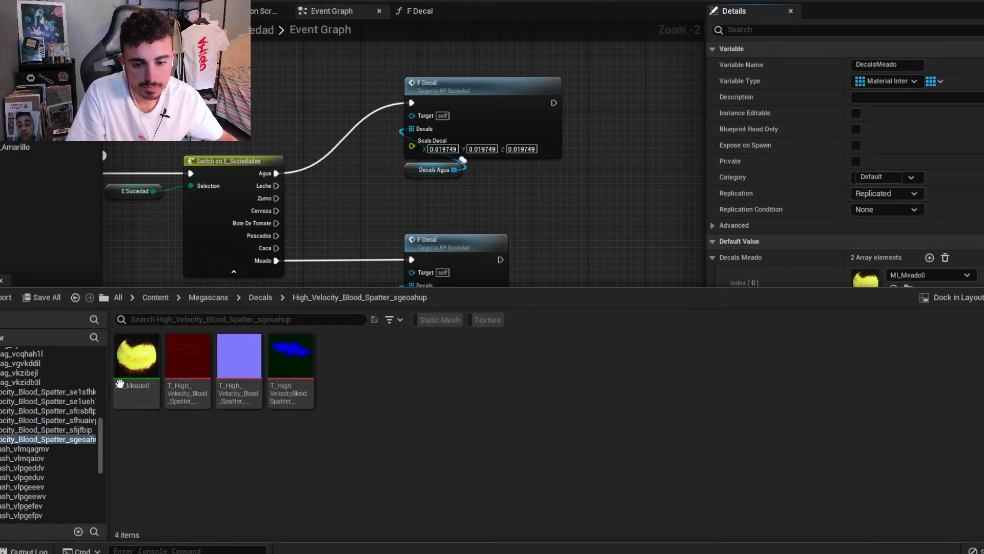
pyautogui.click(119, 383)
# Duplicate MI_Meado0, rename the copy MI_Agua0, and open it for editing.
pyautogui.hotkey('ctrl', 'c')
pyautogui.hotkey('ctrl', 'v')
pyautogui.rightClick(344, 365)
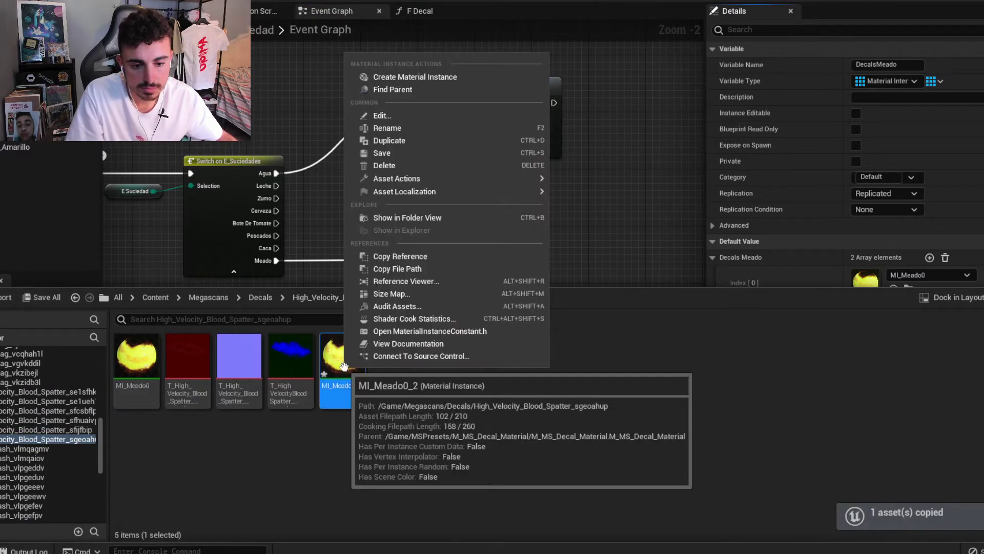
pyautogui.click(387, 128)
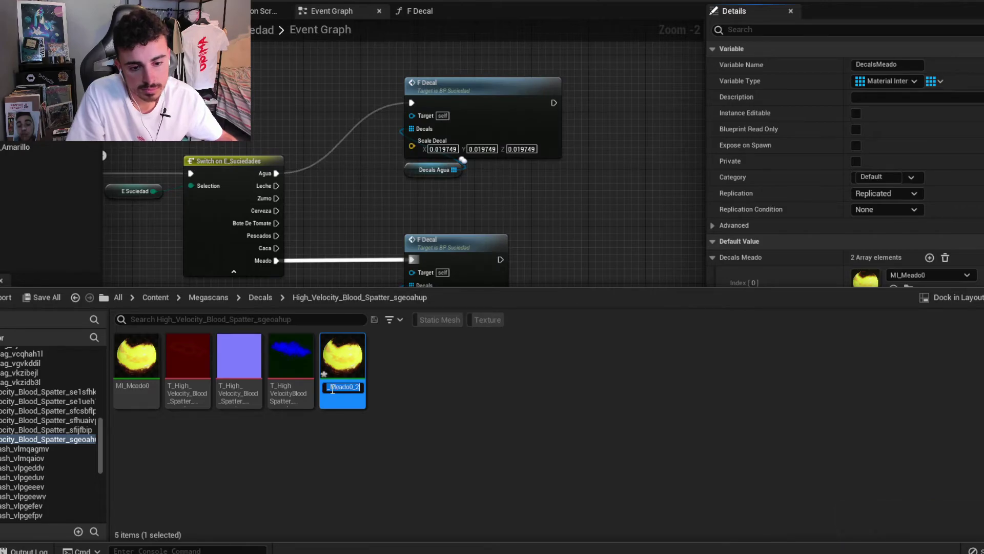
pyautogui.write('MI_Agua0')
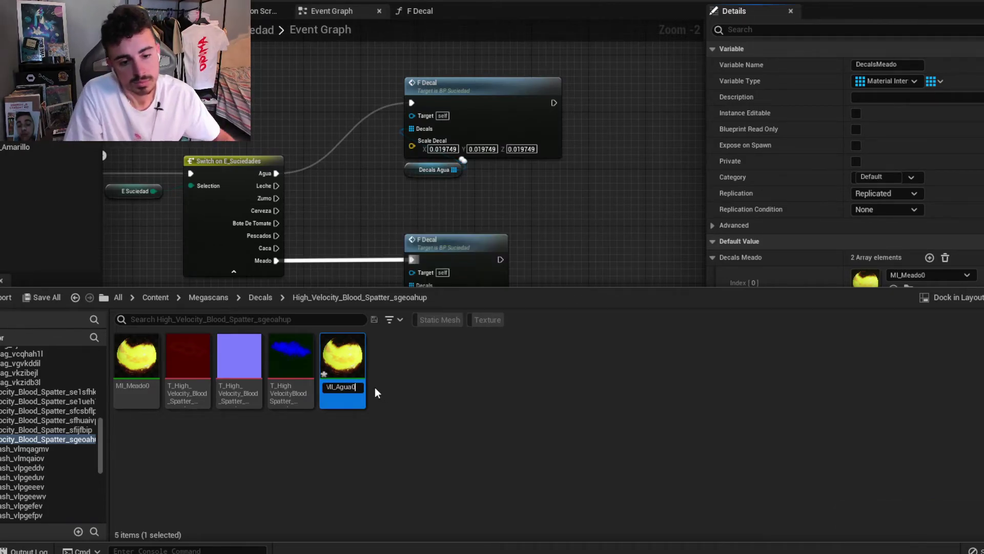
pyautogui.press('Return')
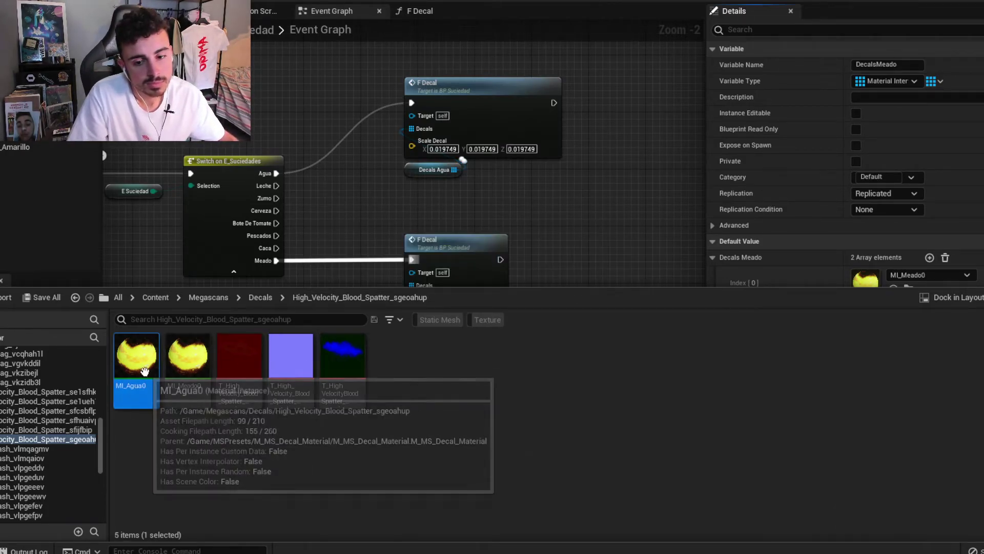
pyautogui.doubleClick(147, 373)
# Tint MI_Agua0's Color Overlay a saturated blue in the Color Picker.
pyautogui.click(878, 283)
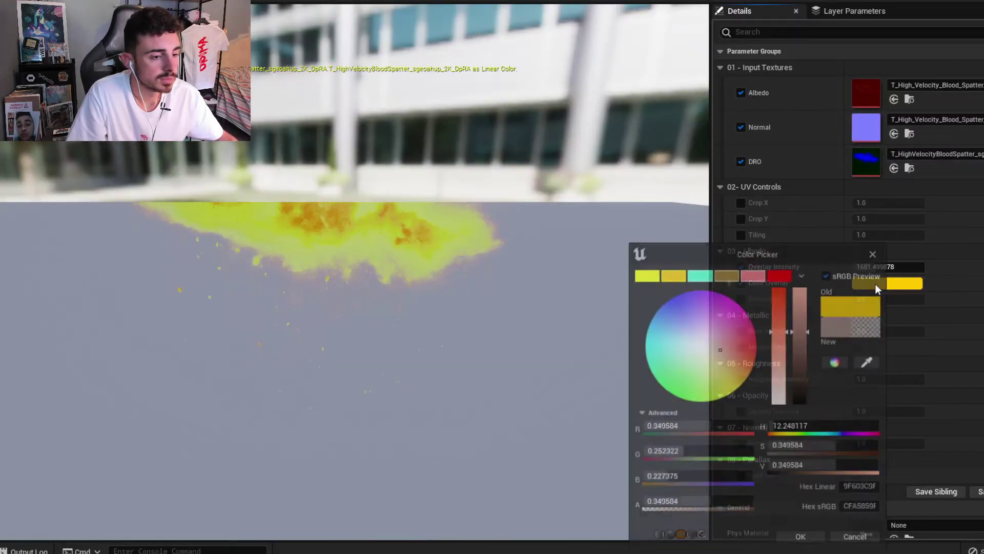
pyautogui.click(702, 277)
pyautogui.moveTo(682, 343)
pyautogui.mouseDown()
pyautogui.moveTo(645, 308)
pyautogui.moveTo(635, 375)
pyautogui.moveTo(741, 394)
pyautogui.moveTo(675, 314)
pyautogui.mouseUp()
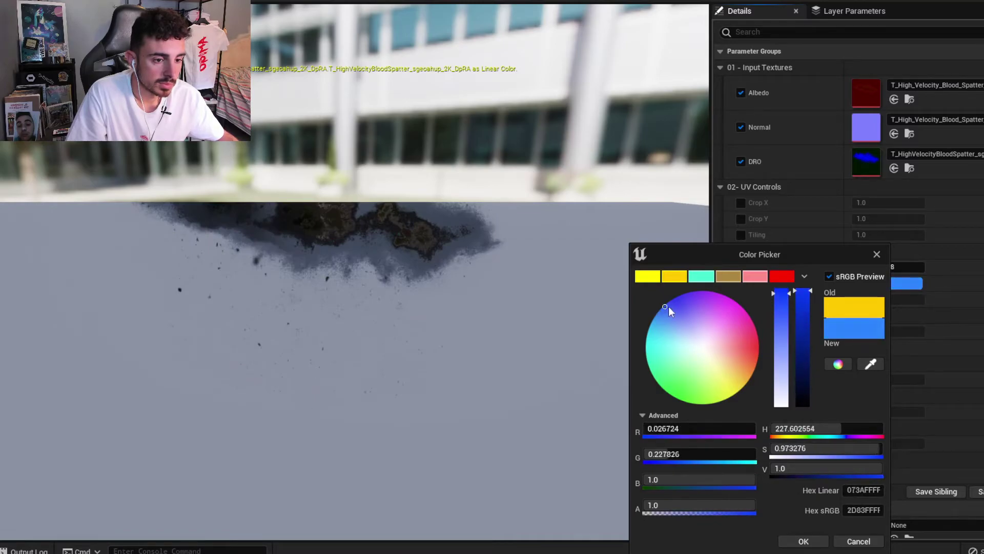
pyautogui.moveTo(674, 312); pyautogui.dragTo(669, 306)
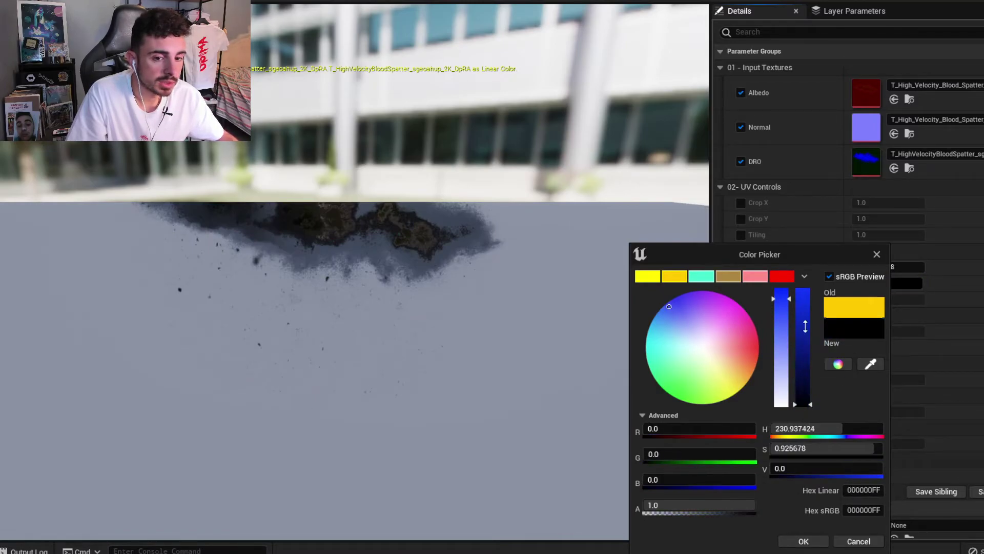
pyautogui.moveTo(781, 318); pyautogui.dragTo(788, 280)
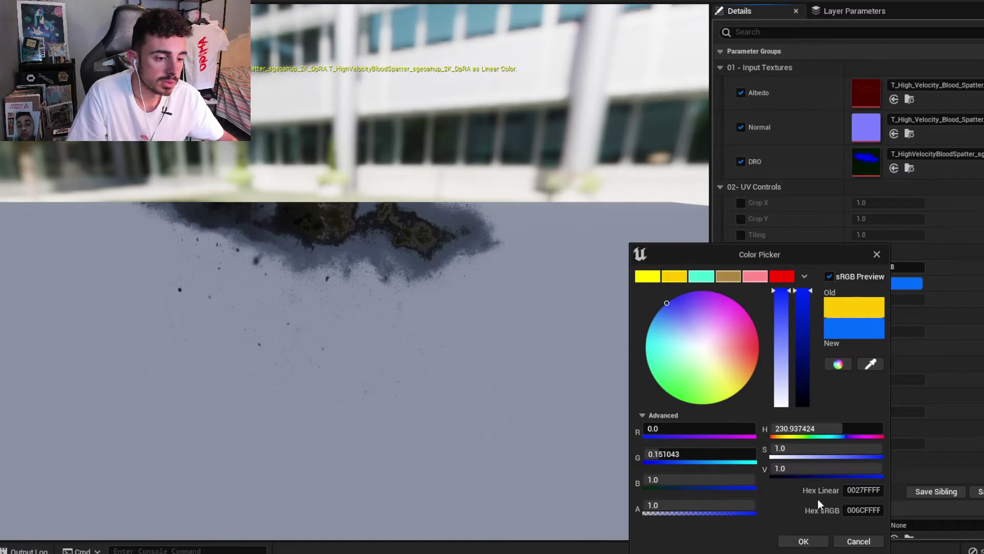
pyautogui.click(823, 535)
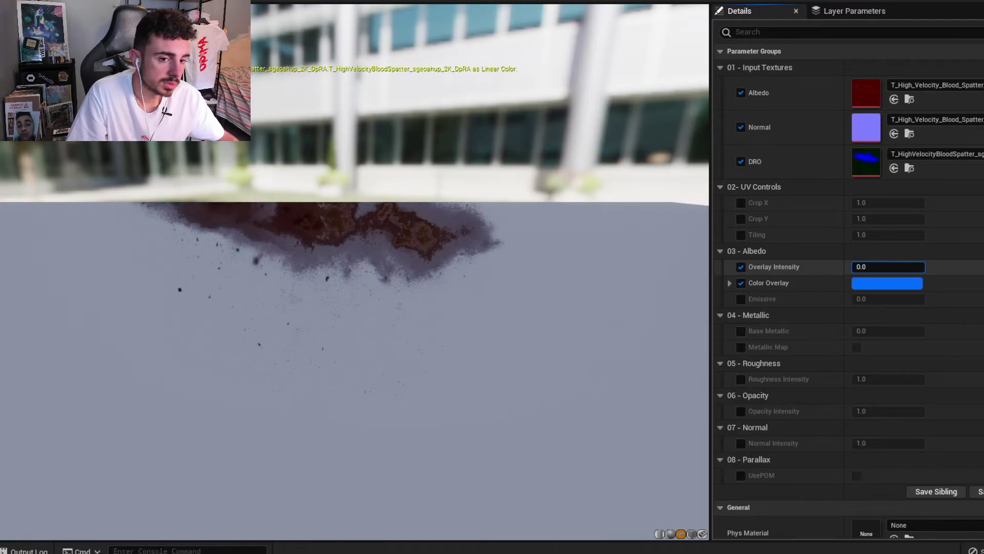
# Set Overlay Intensity to 1.0, confirm the dark blue overlay, and save MI_Agua0.
pyautogui.press('Return')
pyautogui.click(887, 270)
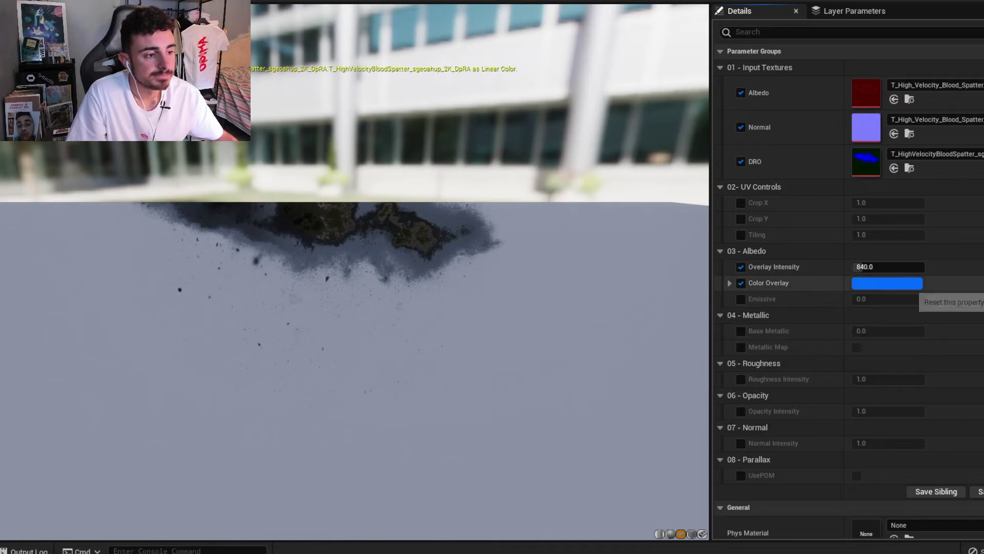
pyautogui.hotkey('ctrl', 'z')
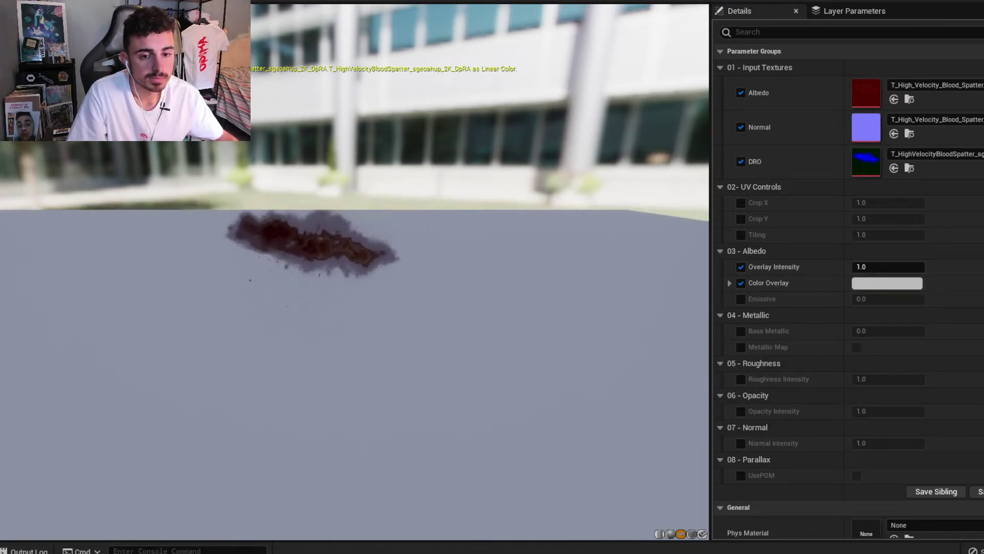
pyautogui.click(886, 283)
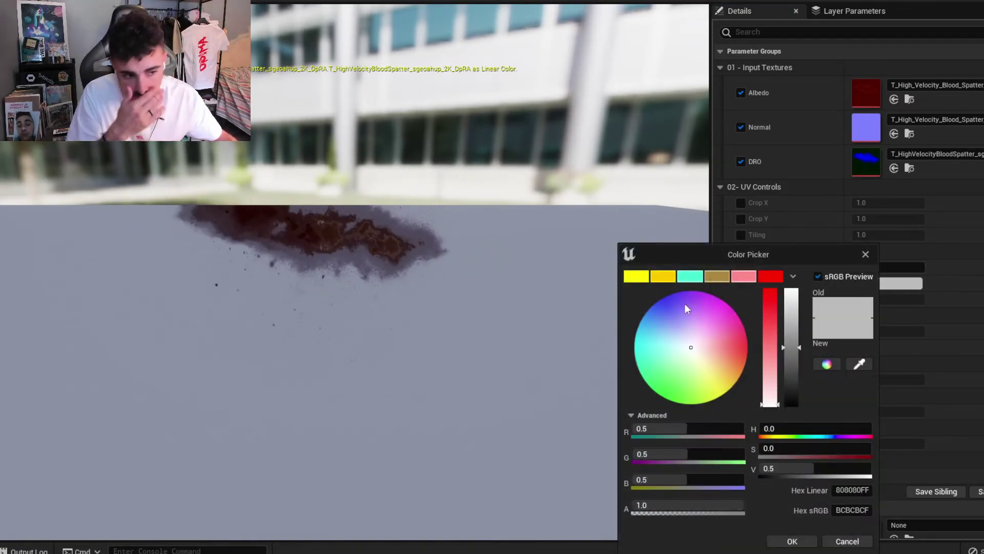
pyautogui.click(789, 542)
pyautogui.hotkey('ctrl', 's')
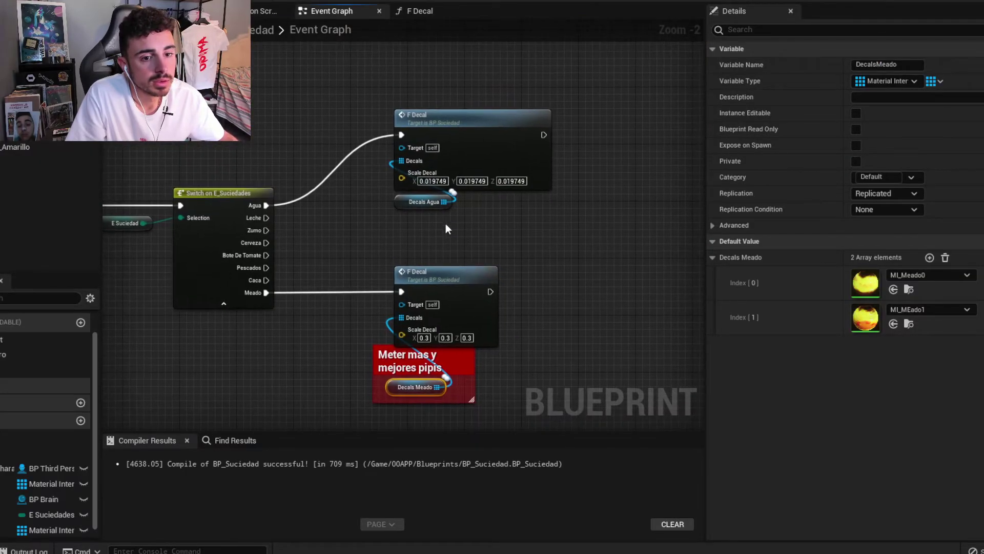
# Wrap Decals Agua in a red comment titled 'Meter bn charcos de agua'.
pyautogui.click(399, 218)
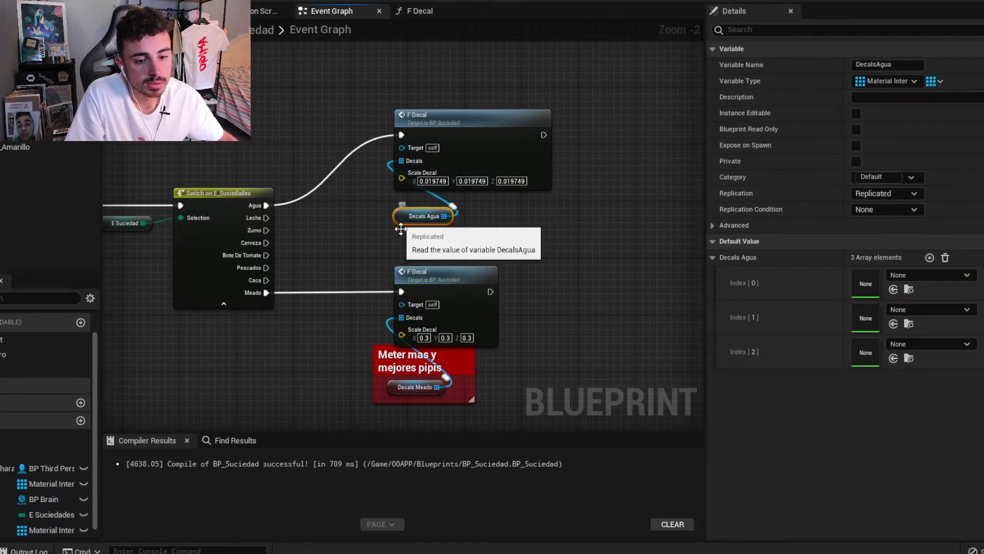
pyautogui.write('cMeter')
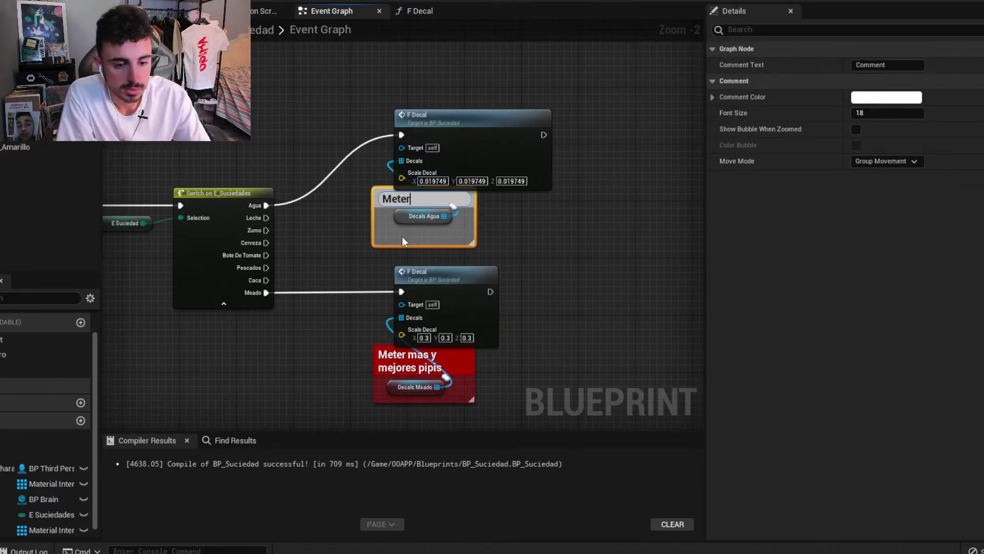
pyautogui.write(' bn char')
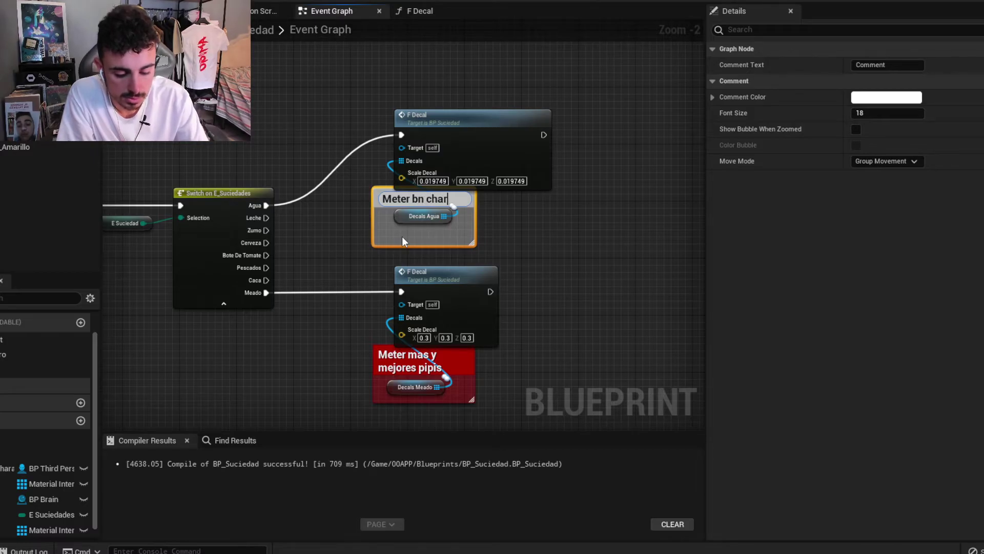
pyautogui.write('cos de agua')
pyautogui.press('Return')
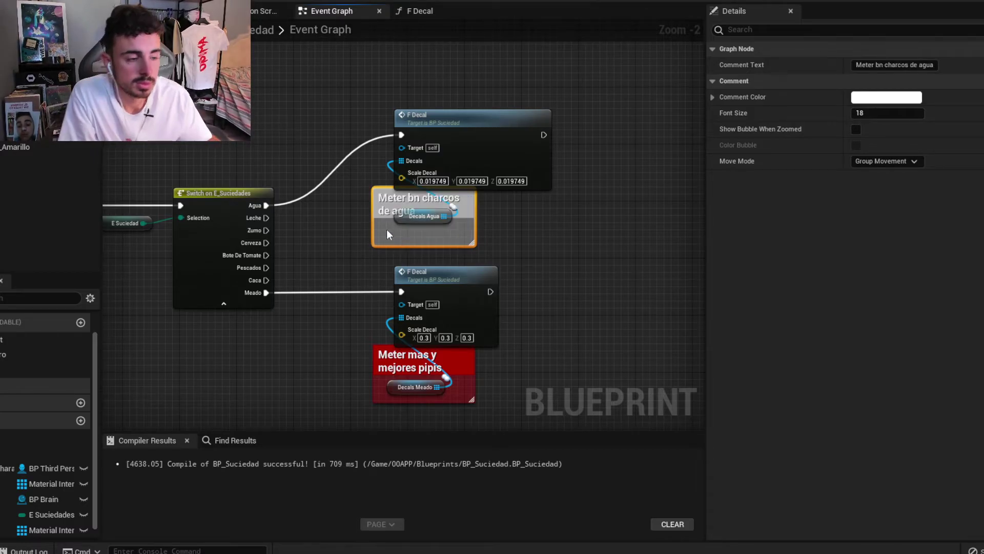
pyautogui.click(851, 95)
pyautogui.click(743, 127)
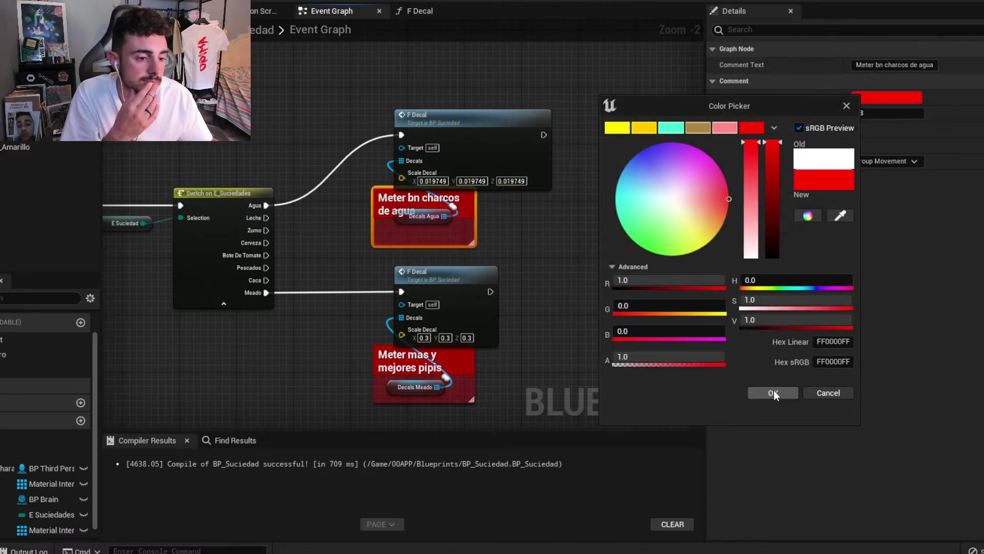
pyautogui.click(772, 392)
# Place the commented Decals Agua under the top F Decal node and compile BP_Suciedad.
pyautogui.moveTo(410, 215)
pyautogui.mouseDown()
pyautogui.moveTo(395, 232)
pyautogui.moveTo(439, 206)
pyautogui.moveTo(431, 221)
pyautogui.mouseUp()
pyautogui.click(439, 253)
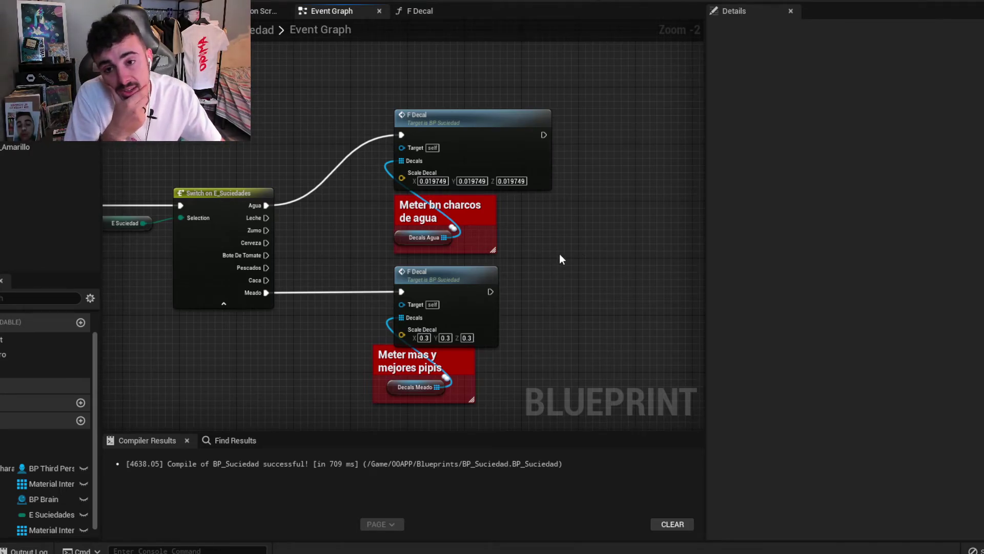
pyautogui.press('F7')
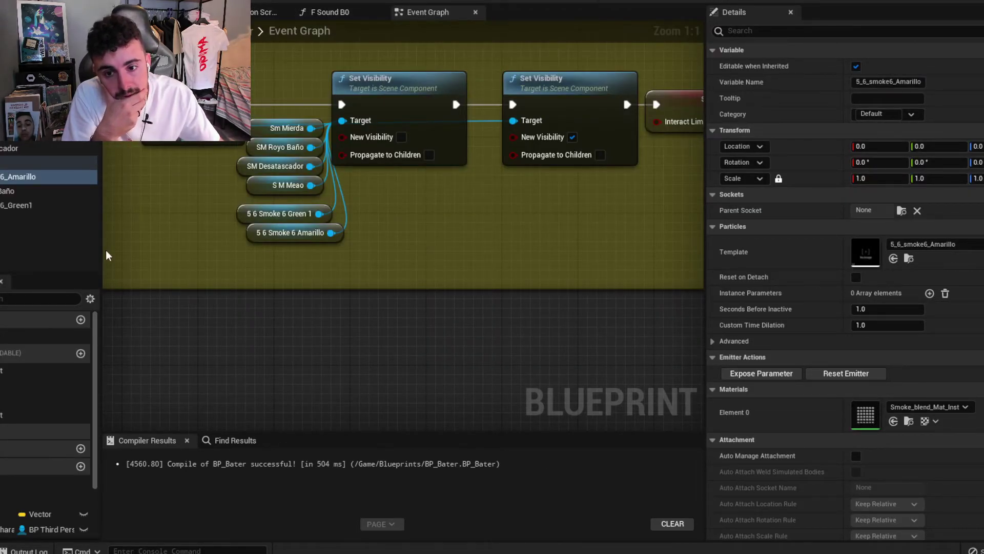
# Find Options Interact in the My Blueprint panel and open its function graph.
pyautogui.scroll(-3, 31, 420)
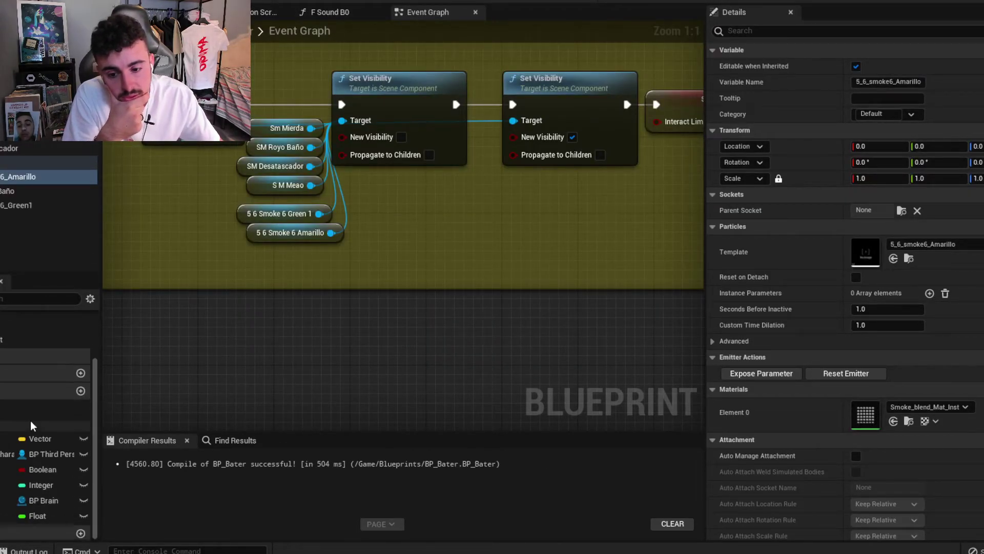
pyautogui.scroll(1, 41, 369)
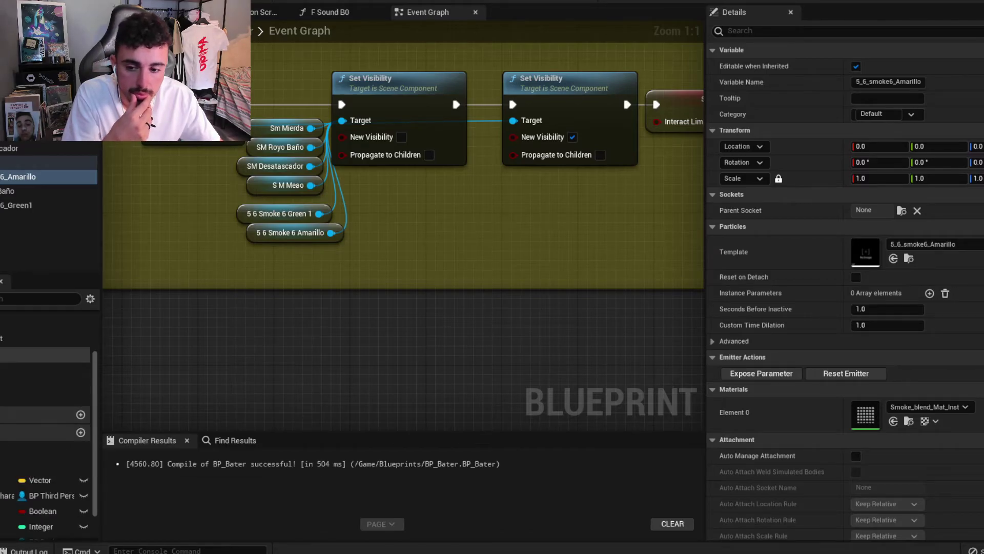
pyautogui.scroll(-3, 46, 435)
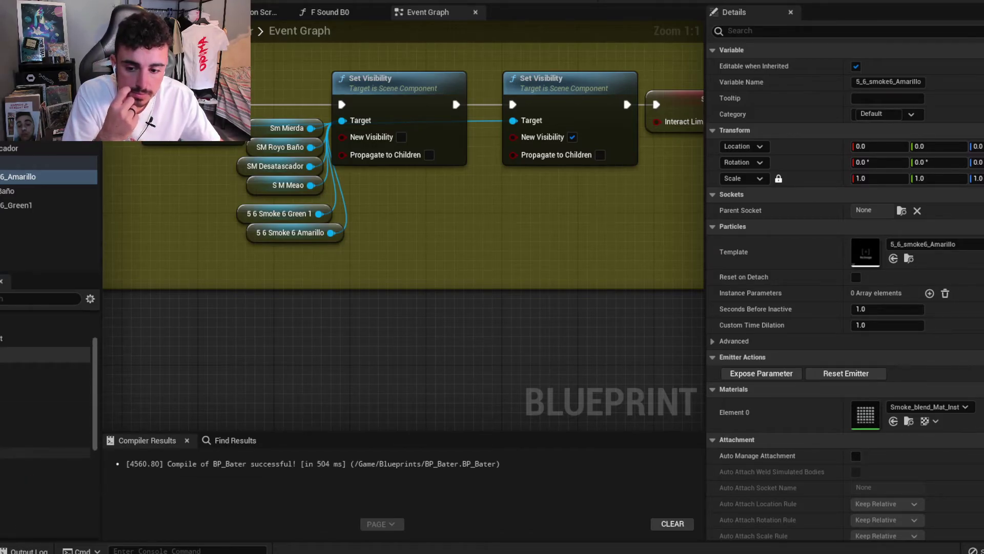
pyautogui.click(45, 368)
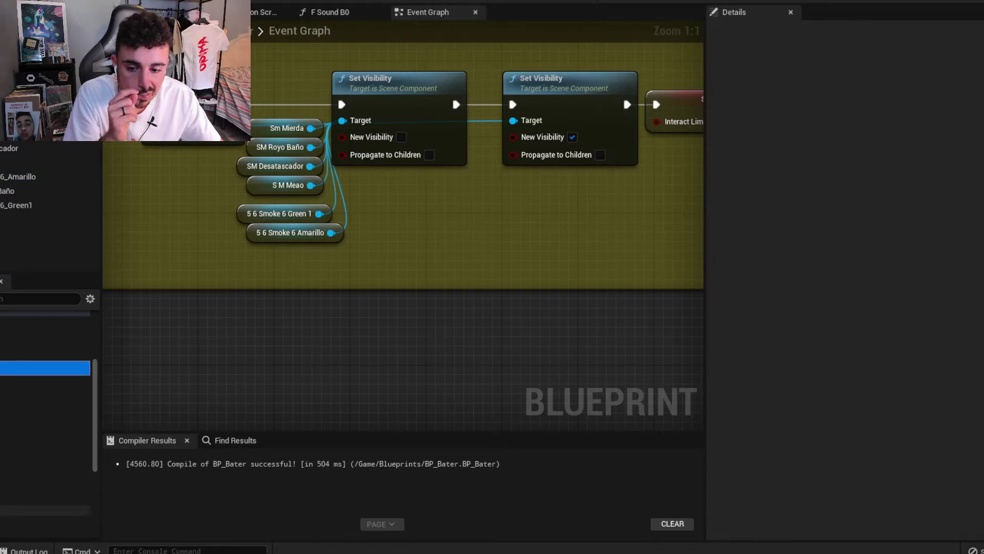
pyautogui.scroll(-2, 46, 435)
pyautogui.doubleClick(36, 454)
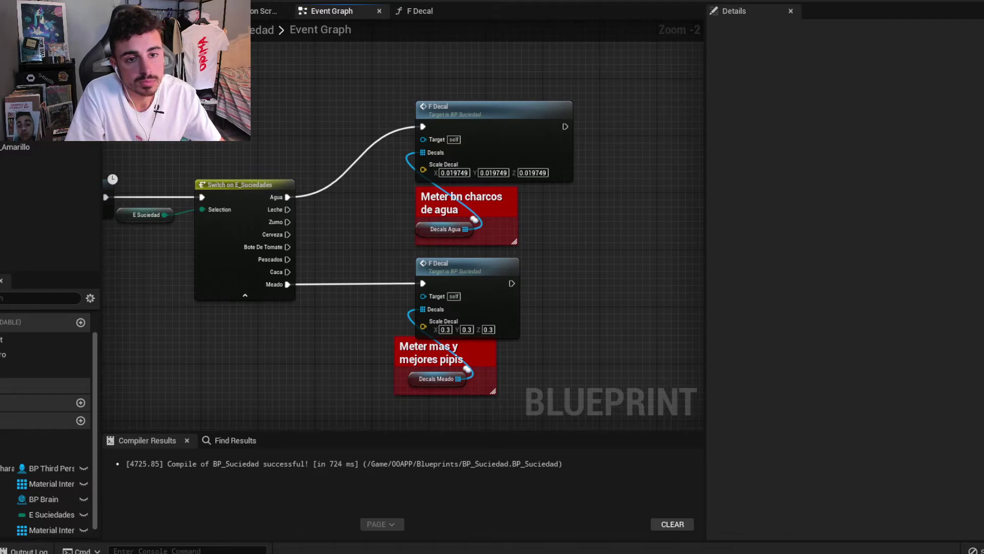
# Delete the Event Interact node and remove the BI Interaction interface in Class Settings.
pyautogui.click(328, 3)
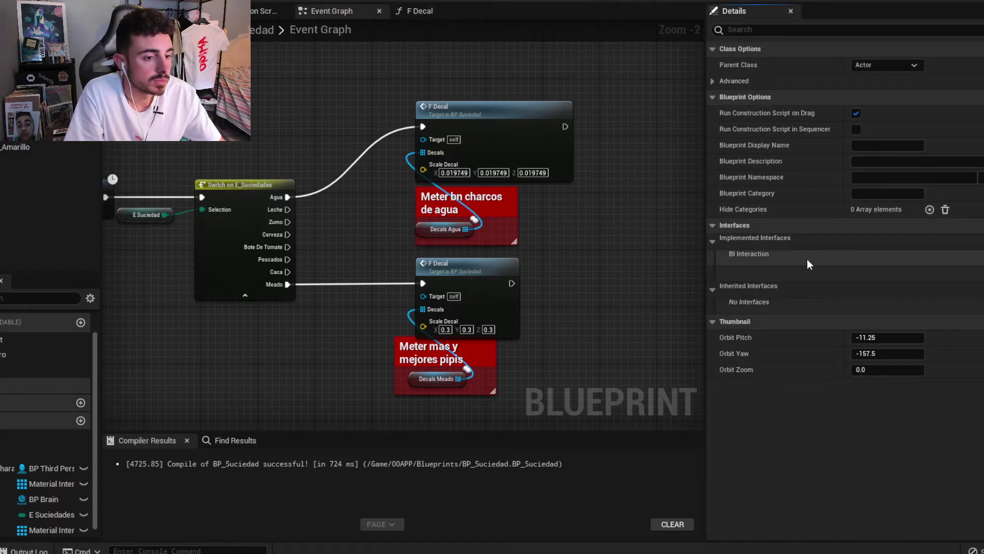
pyautogui.scroll(-4, 410, 213)
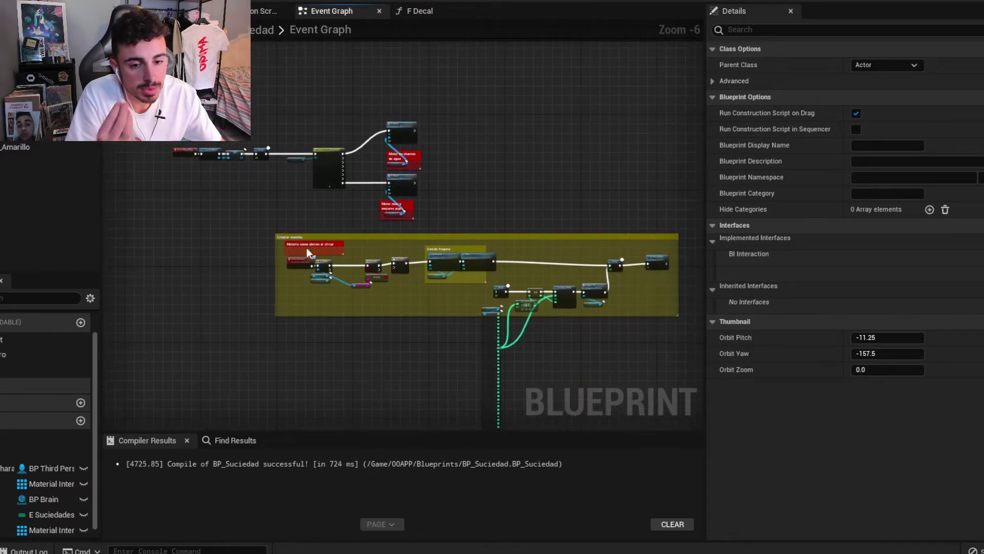
pyautogui.scroll(3, 307, 247)
pyautogui.rightClick(307, 269)
pyautogui.press('Escape')
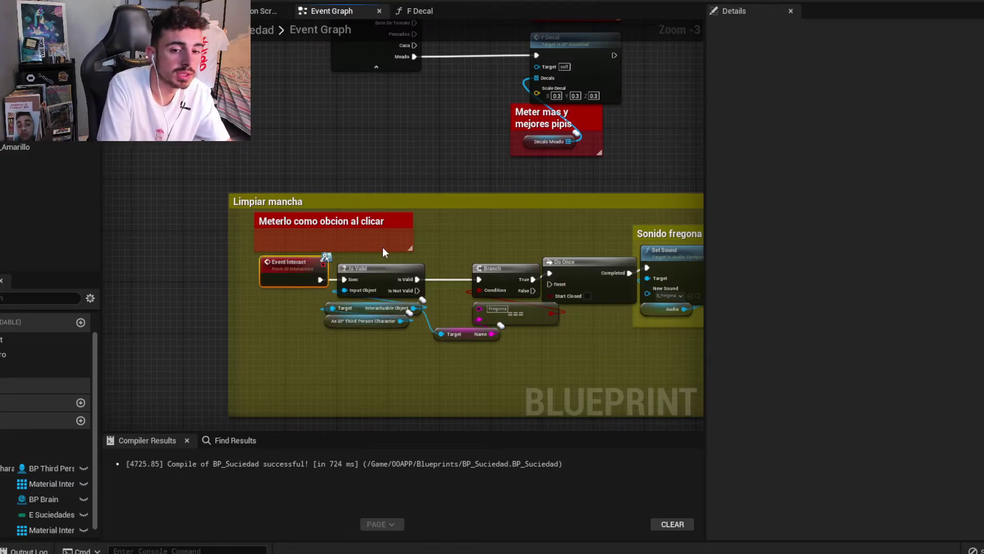
pyautogui.press('Delete')
pyautogui.moveTo(461, 248); pyautogui.dragTo(391, 267, button='right')
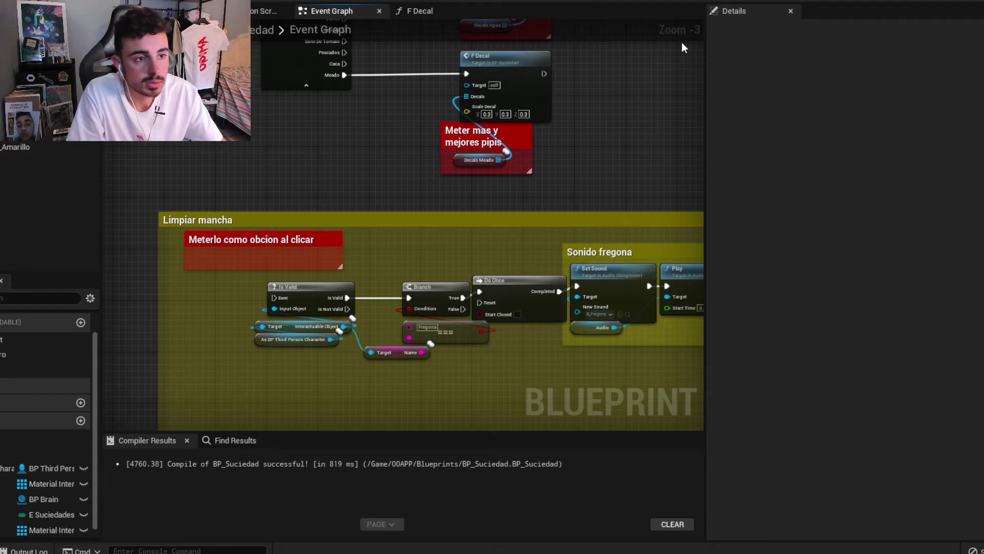
pyautogui.click(354, 3)
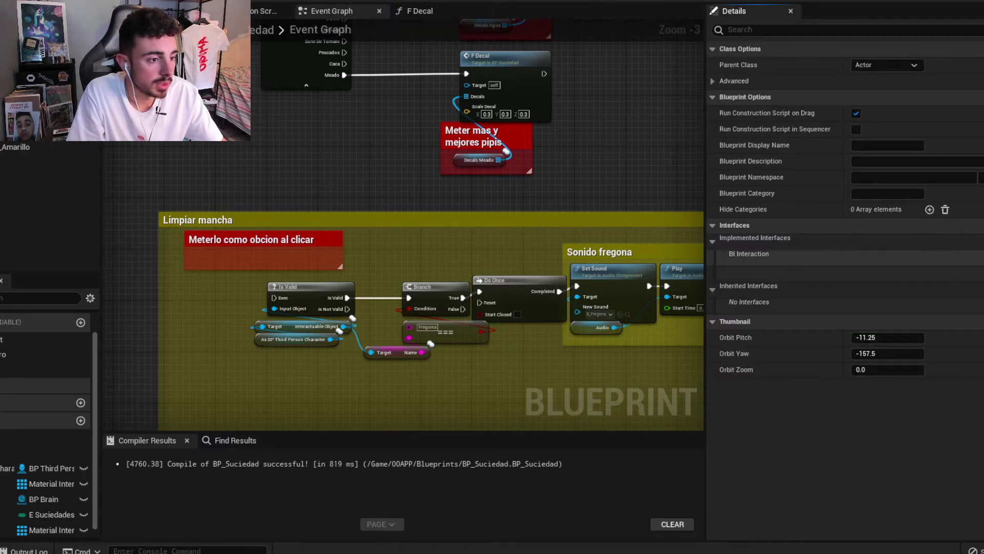
pyautogui.click(502, 283)
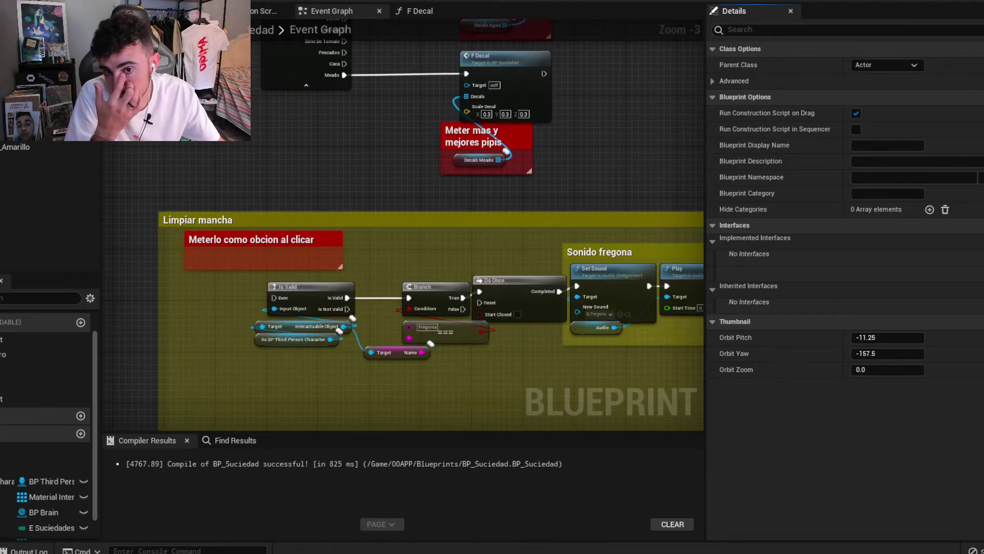
# Implement BPI_Interaction, delete the conflicting Pick Up function, and compile.
pyautogui.click(861, 272)
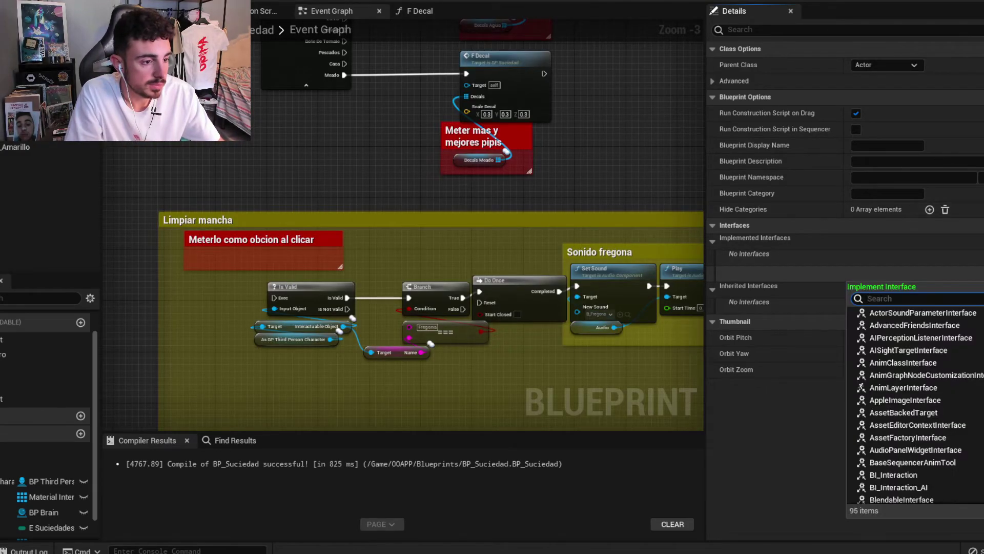
pyautogui.write('Bpi')
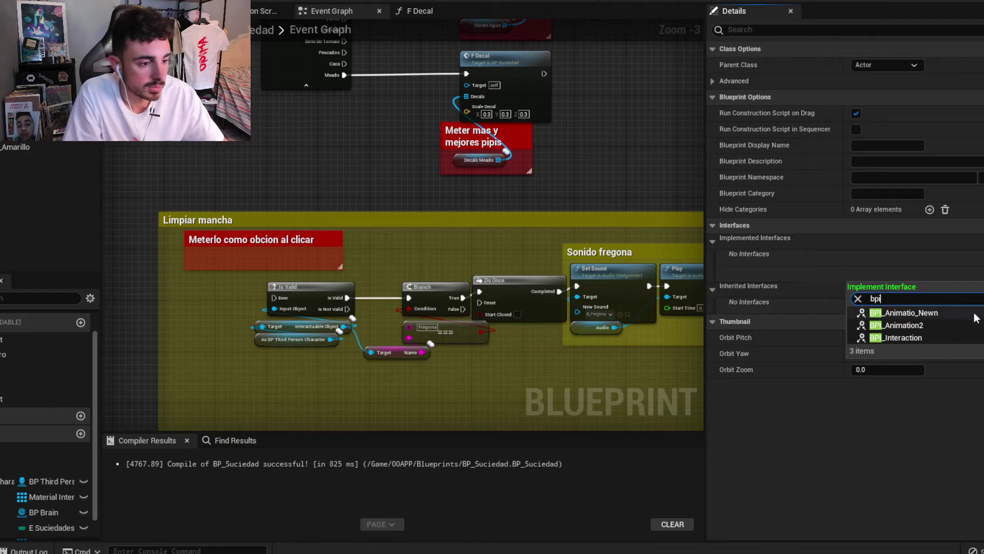
pyautogui.click(934, 337)
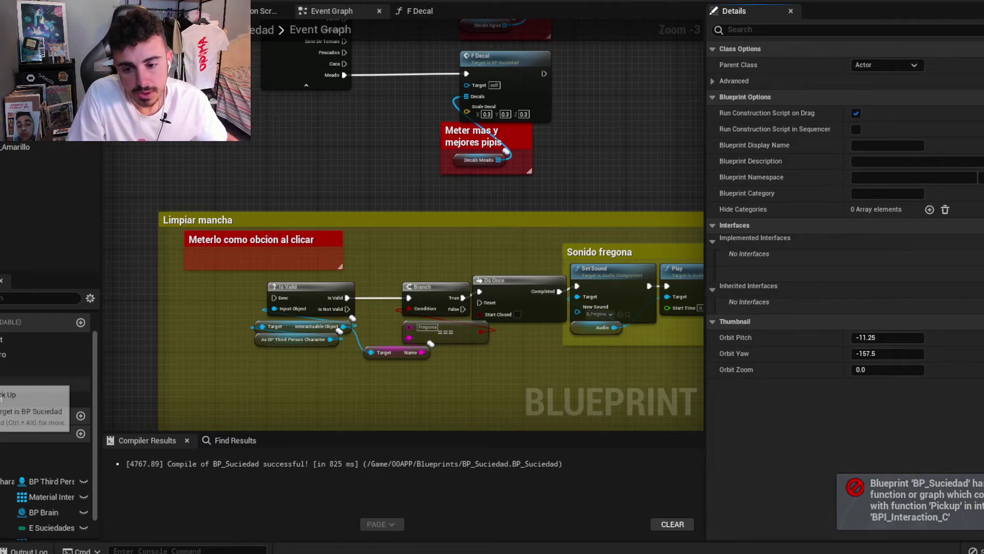
pyautogui.doubleClick(31, 385)
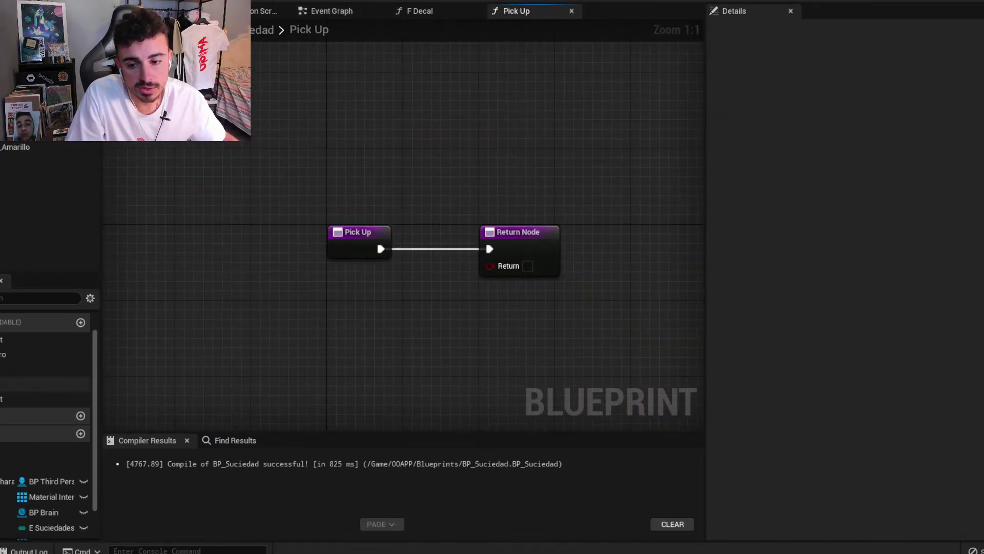
pyautogui.click(31, 384)
pyautogui.press('Delete')
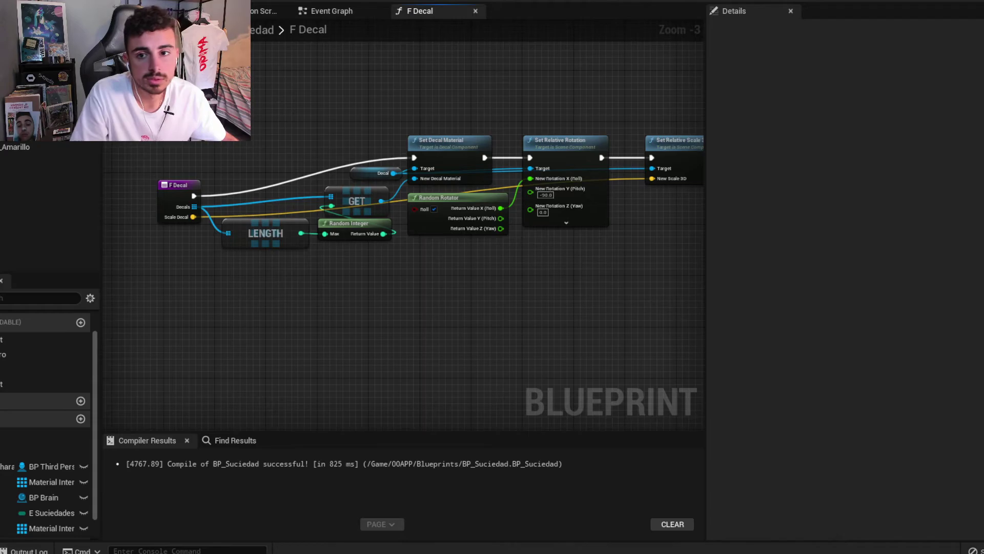
pyautogui.press('F7')
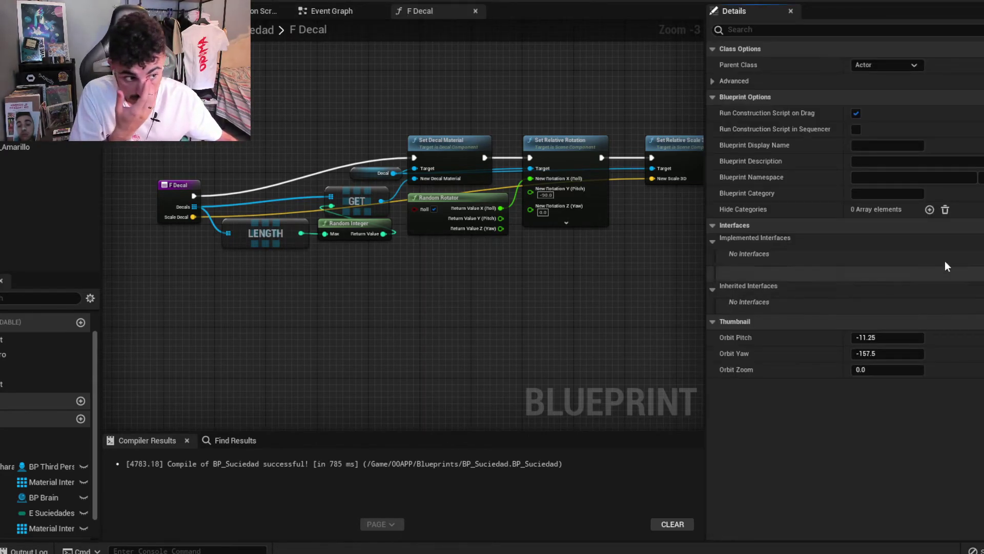
# Add BPI Interaction under Implemented Interfaces again and open the Options Interact graph.
pyautogui.click(874, 273)
pyautogui.write('bpi')
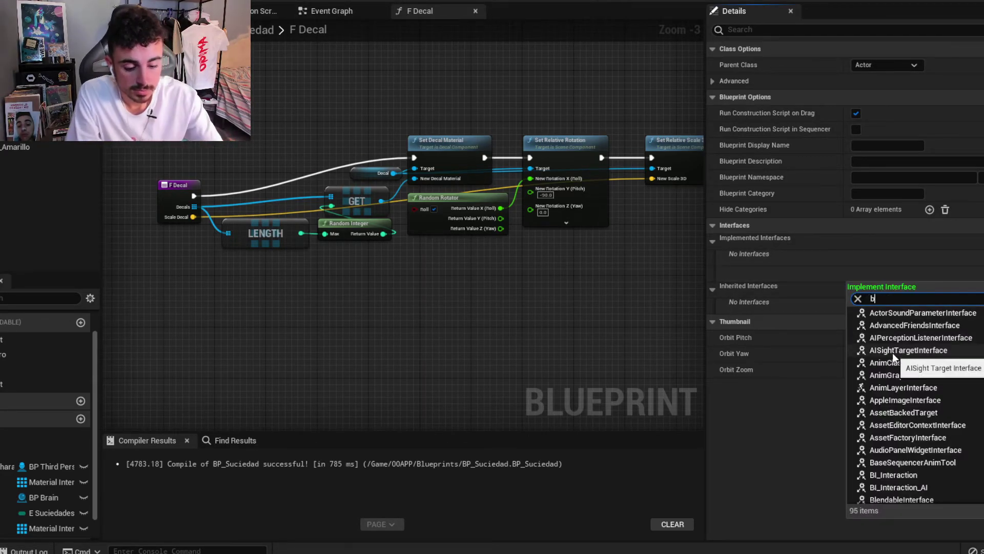
pyautogui.click(917, 336)
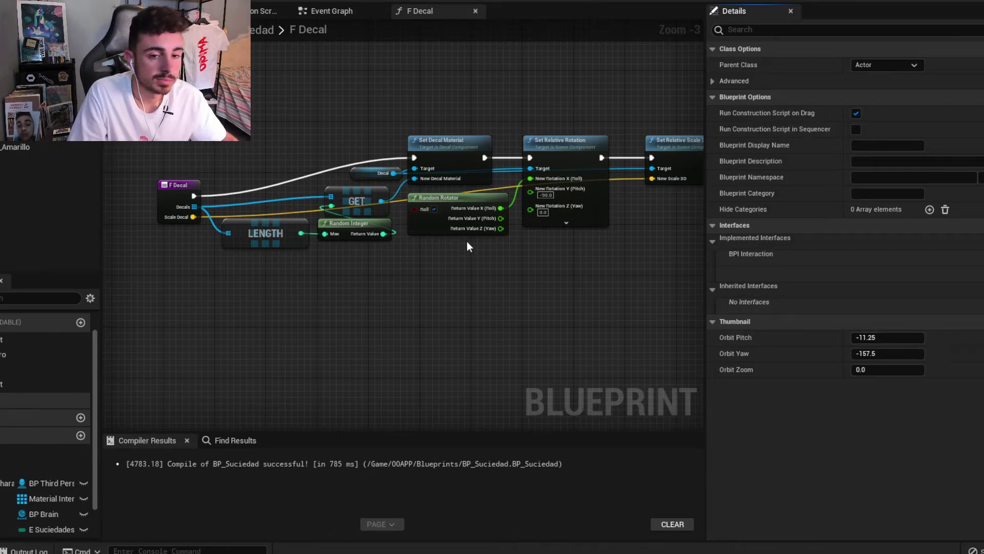
pyautogui.moveTo(466, 241); pyautogui.dragTo(470, 256, button='right')
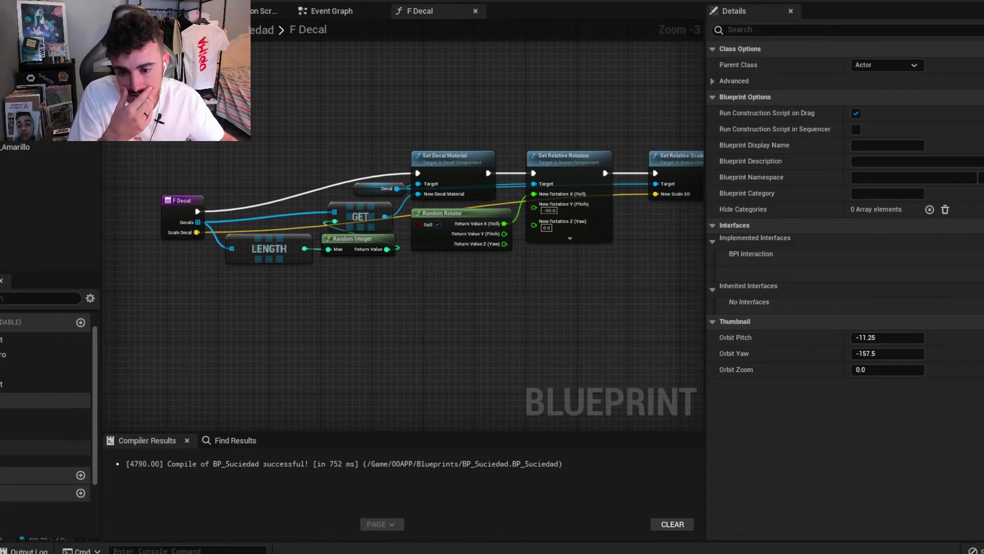
pyautogui.doubleClick(41, 447)
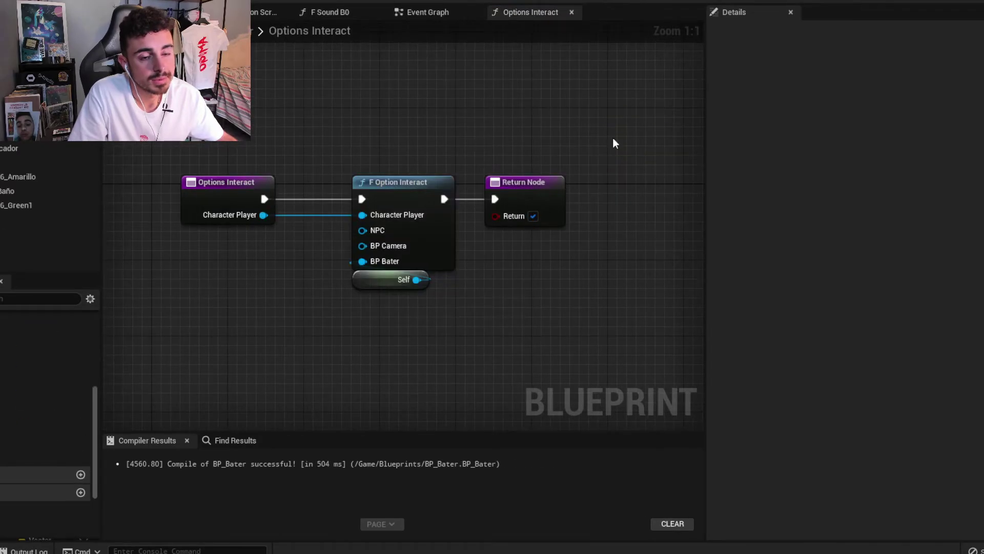
# Paste the F Option Interact call and Self into Options Interact, wired to Return Node.
pyautogui.moveTo(352, 137); pyautogui.dragTo(379, 289)
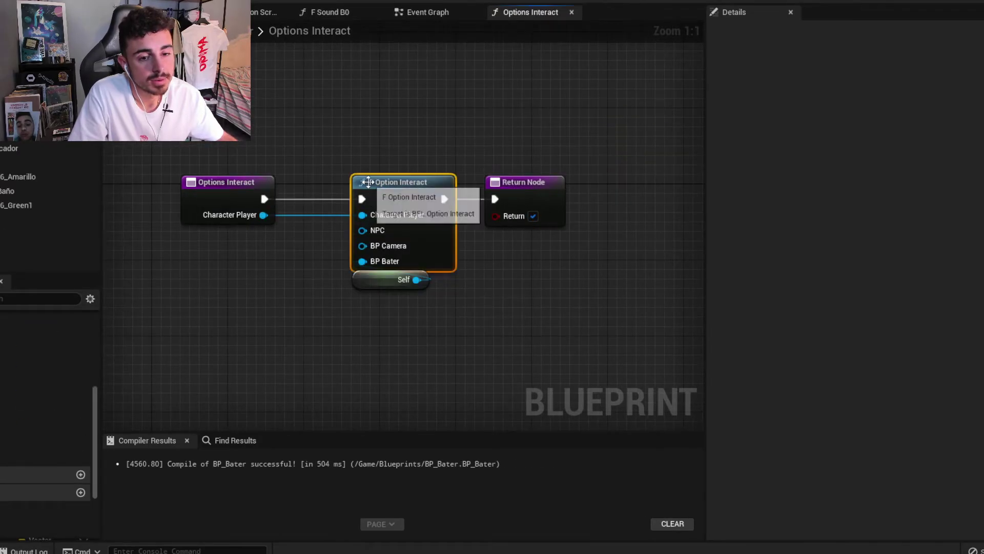
pyautogui.click(513, 275)
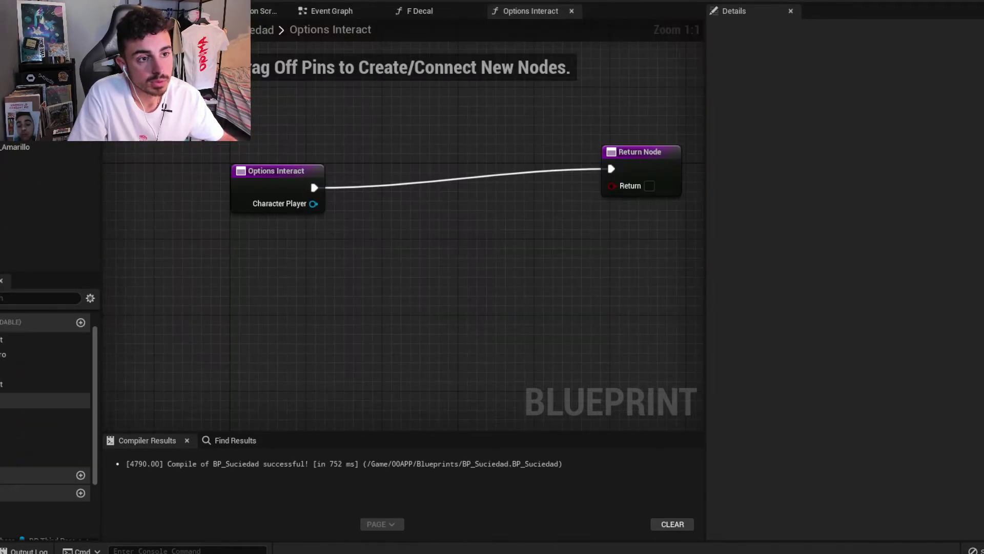
pyautogui.hotkey('ctrl', 'v')
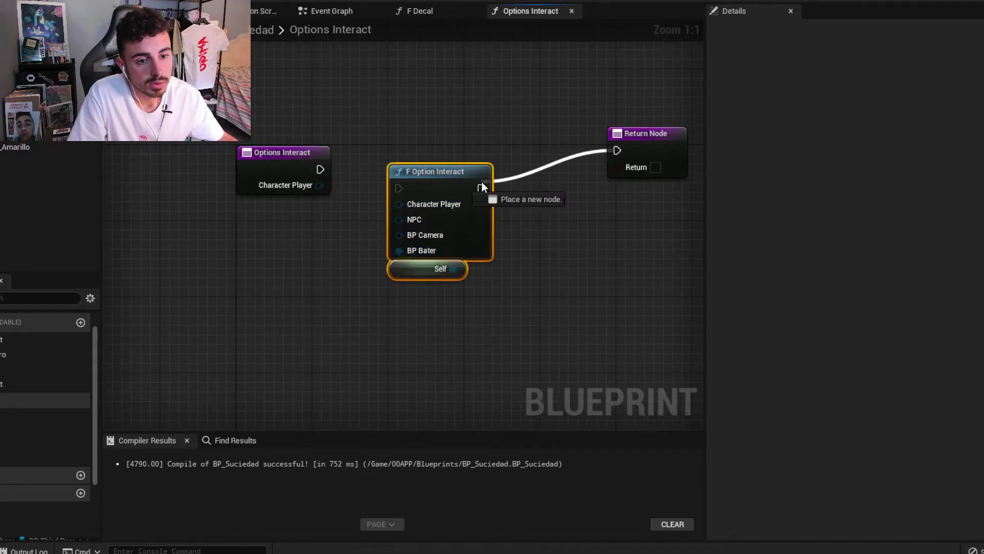
pyautogui.moveTo(318, 169)
pyautogui.keyDown('ctrl'); pyautogui.mouseDown()
pyautogui.moveTo(481, 188)
pyautogui.moveTo(438, 166)
pyautogui.mouseUp(); pyautogui.keyUp('ctrl')
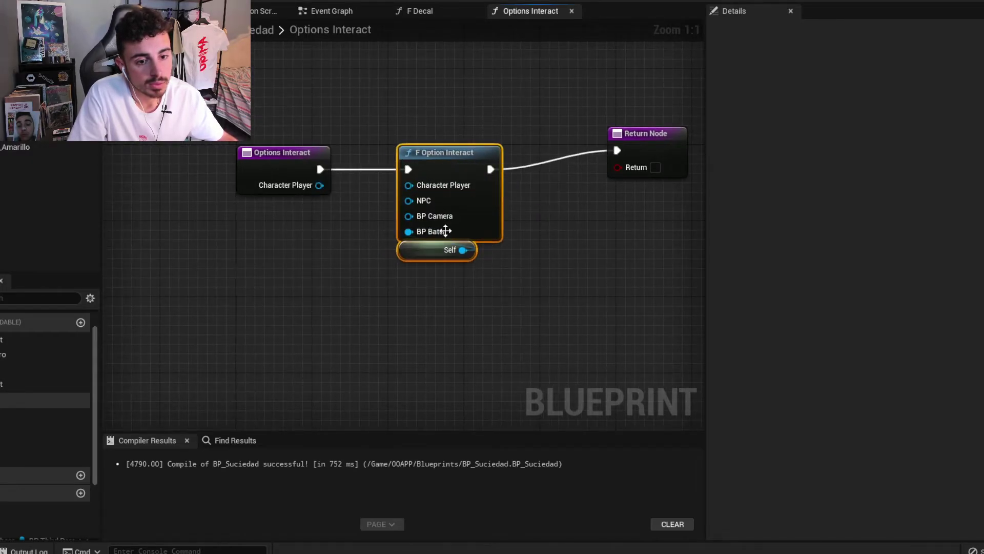
pyautogui.click(428, 261)
pyautogui.click(421, 258)
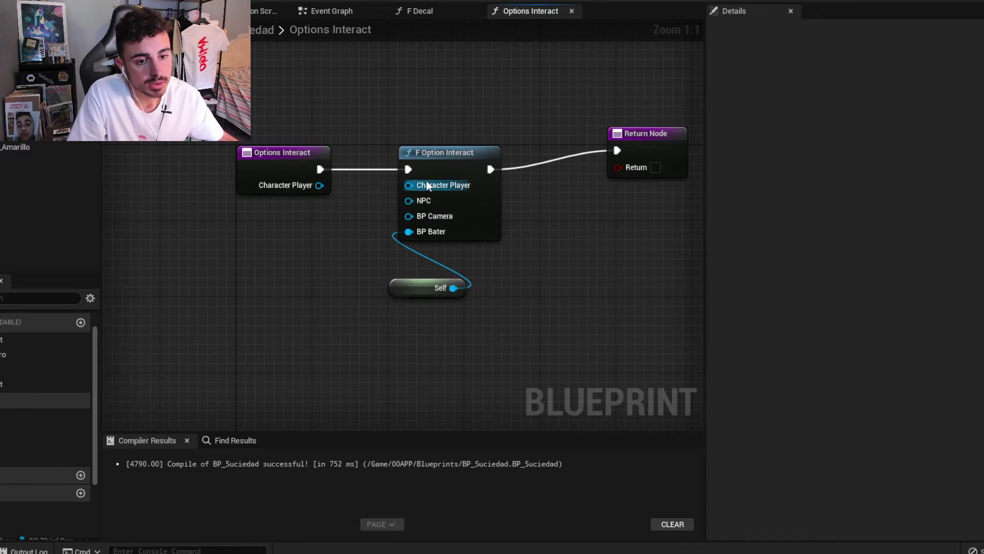
# Open the F Option Interact function graph at its top.
pyautogui.keyDown('alt'); pyautogui.click(416, 251); pyautogui.keyUp('alt')
pyautogui.click(428, 158)
pyautogui.doubleClick(428, 157)
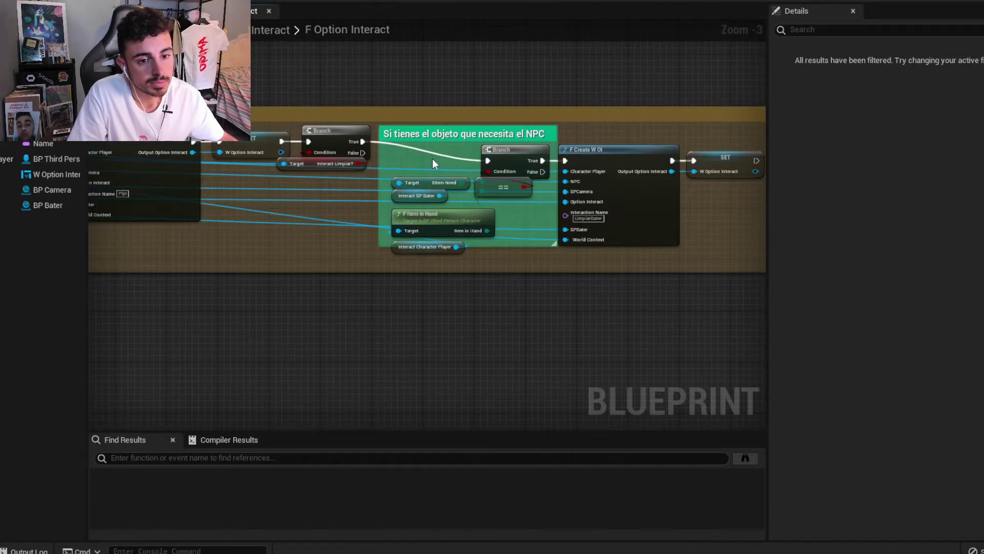
pyautogui.scroll(-1, 387, 253)
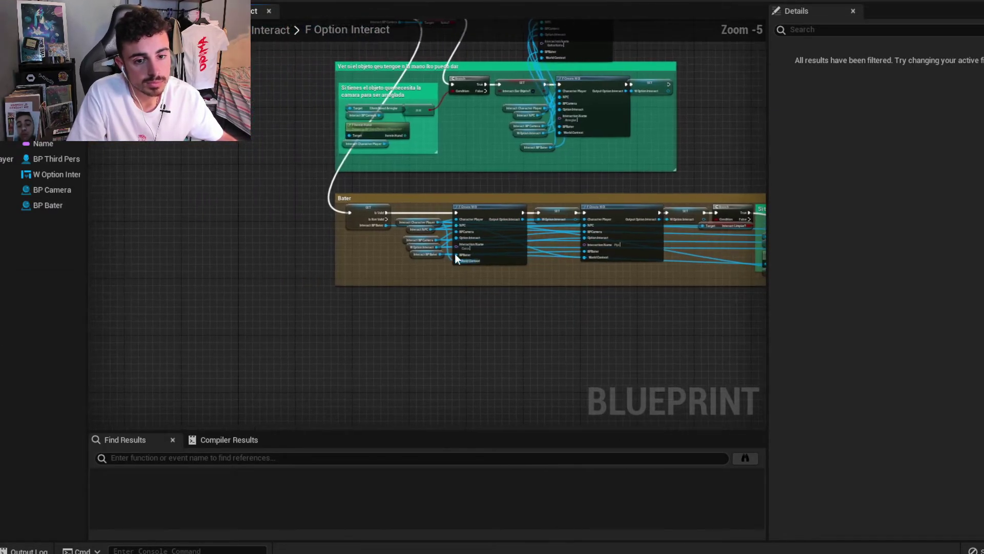
pyautogui.moveTo(454, 253); pyautogui.dragTo(442, 215, button='right')
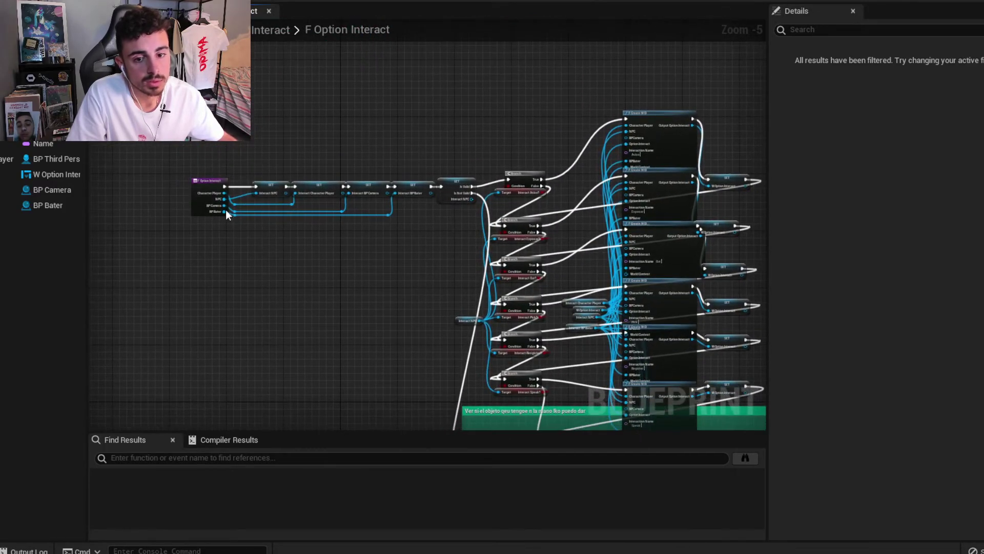
pyautogui.scroll(5, 173, 167)
# Add a BP_Suciedad input to F Option Interact typed as BP Suciedad Object Reference.
pyautogui.click(149, 191)
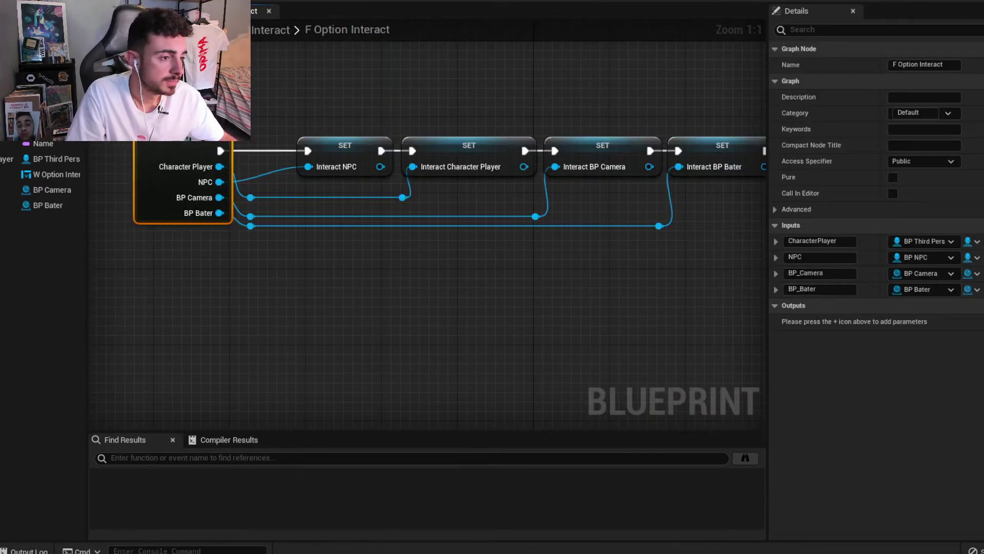
pyautogui.click(974, 225)
pyautogui.write('BP_Suciede')
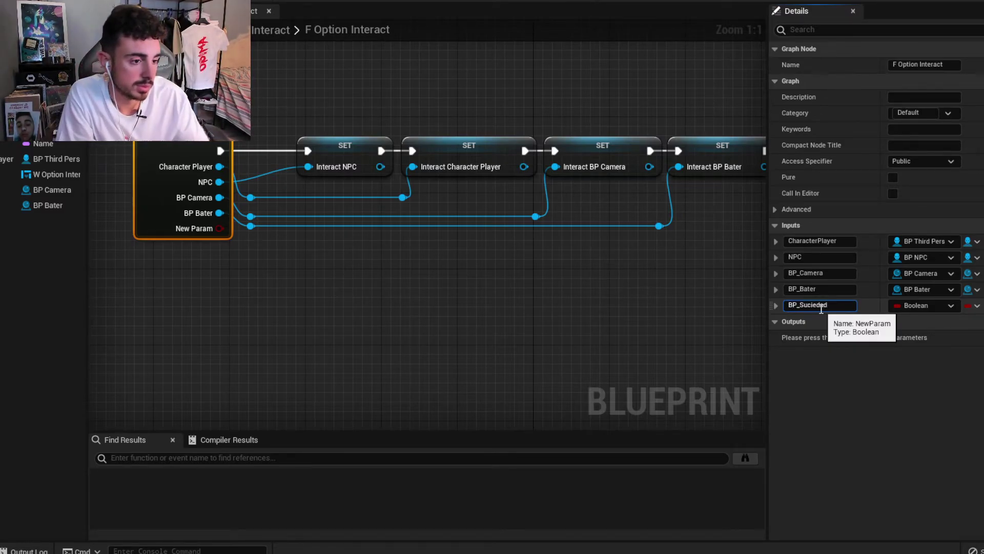
pyautogui.write('dad')
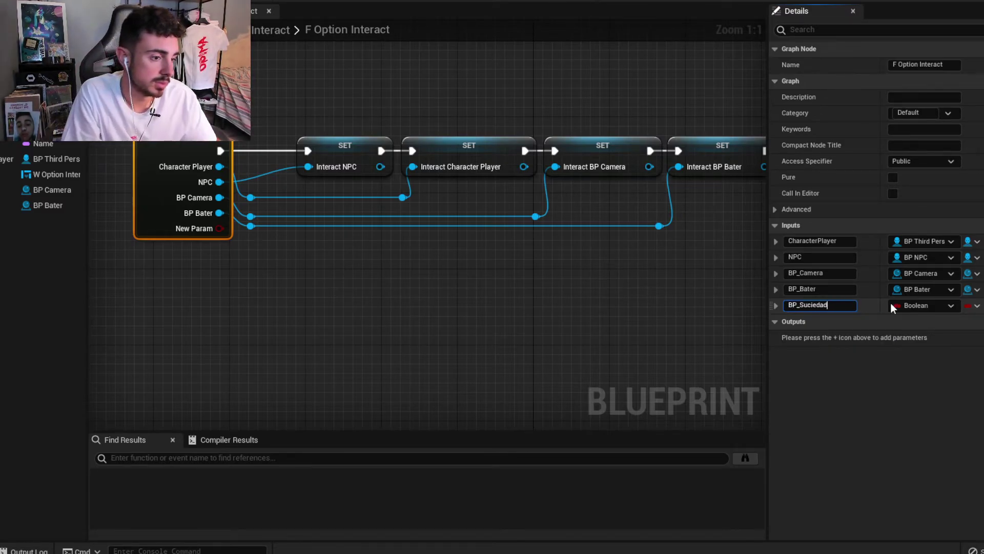
pyautogui.click(912, 305)
pyautogui.write('cie')
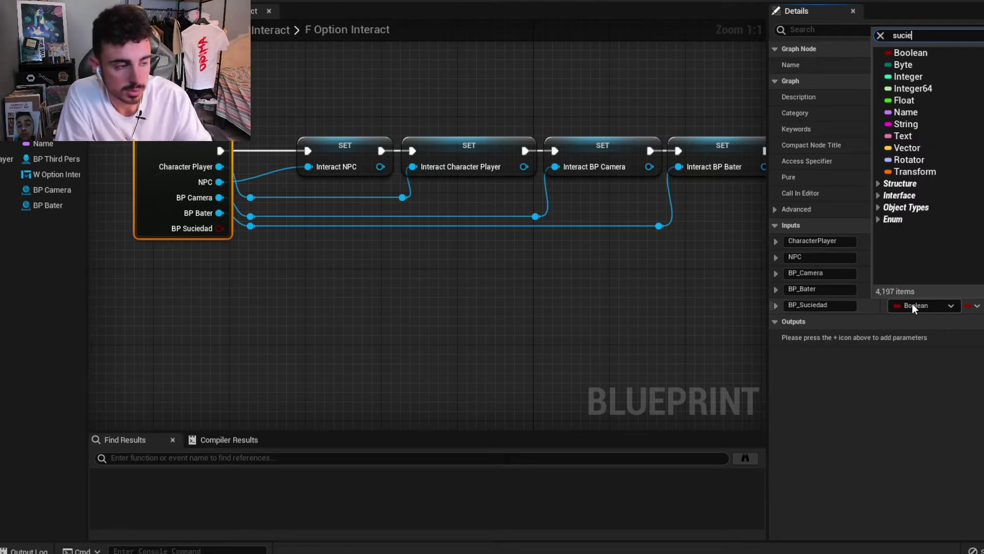
pyautogui.moveTo(950, 65)
pyautogui.press('Escape')
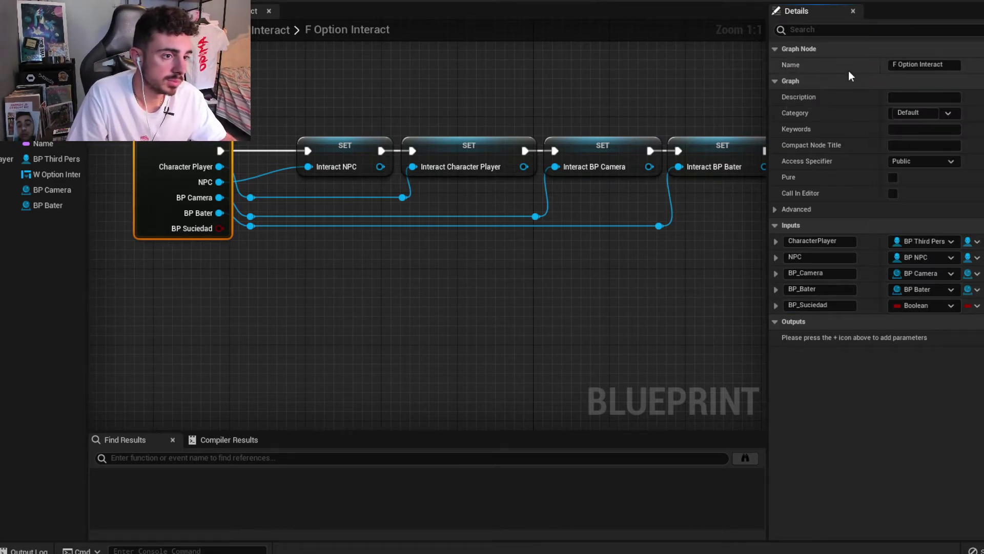
pyautogui.click(925, 302)
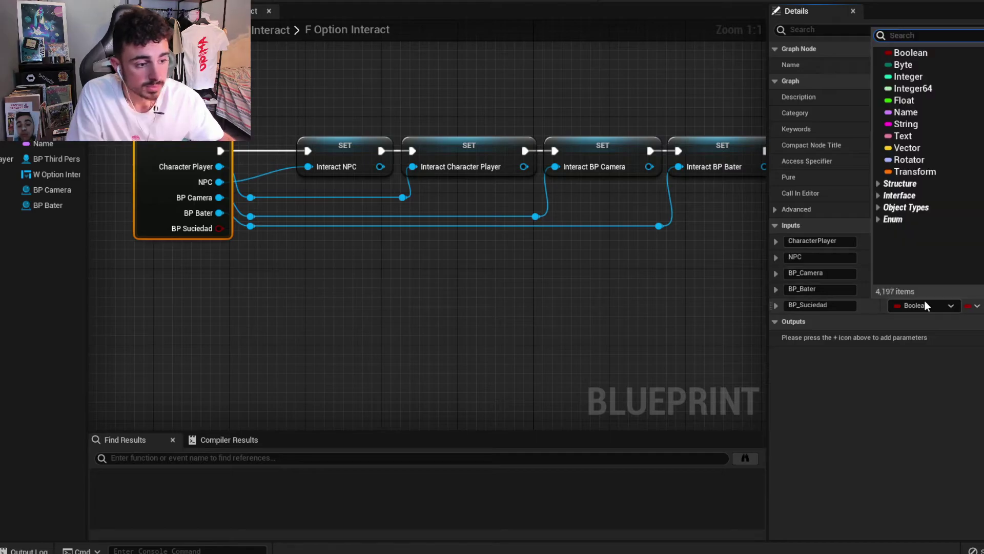
pyautogui.write('sucie')
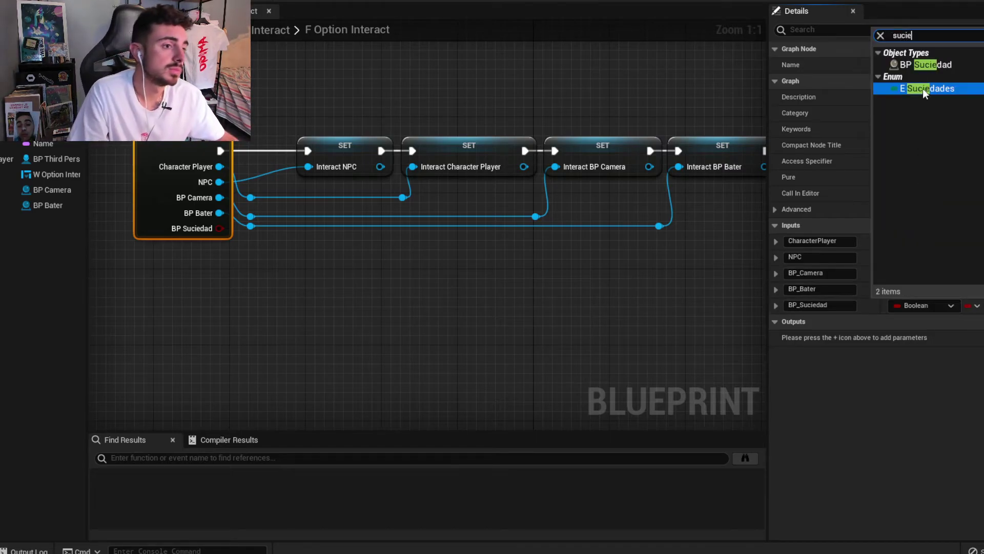
pyautogui.moveTo(928, 64)
pyautogui.click(851, 68)
# Promote the BP Suciedad input to the local variable Interact_BP_Suciedad.
pyautogui.click(239, 253)
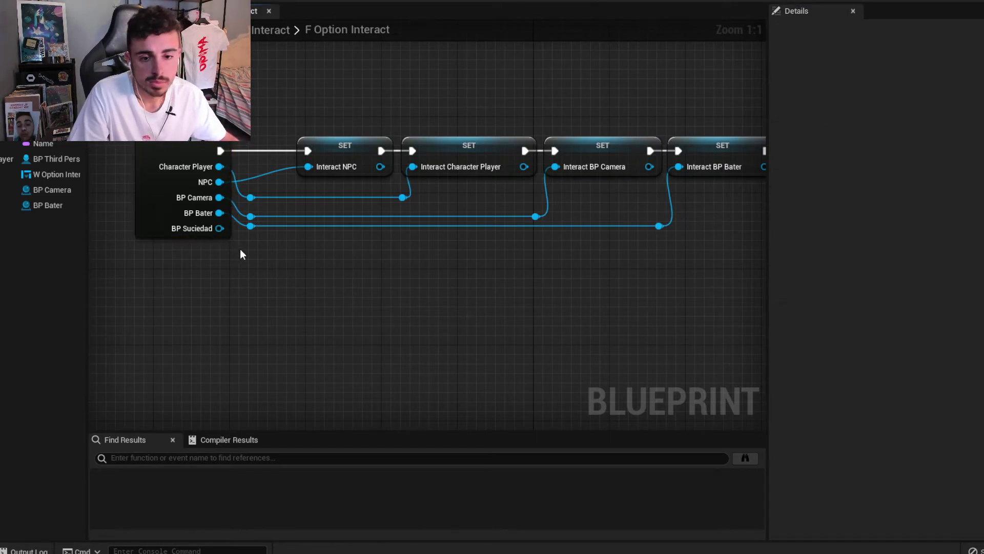
pyautogui.moveTo(239, 252)
pyautogui.mouseDown(button='right')
pyautogui.moveTo(213, 264)
pyautogui.moveTo(305, 262)
pyautogui.mouseUp(button='right')
pyautogui.scroll(-2, 213, 263)
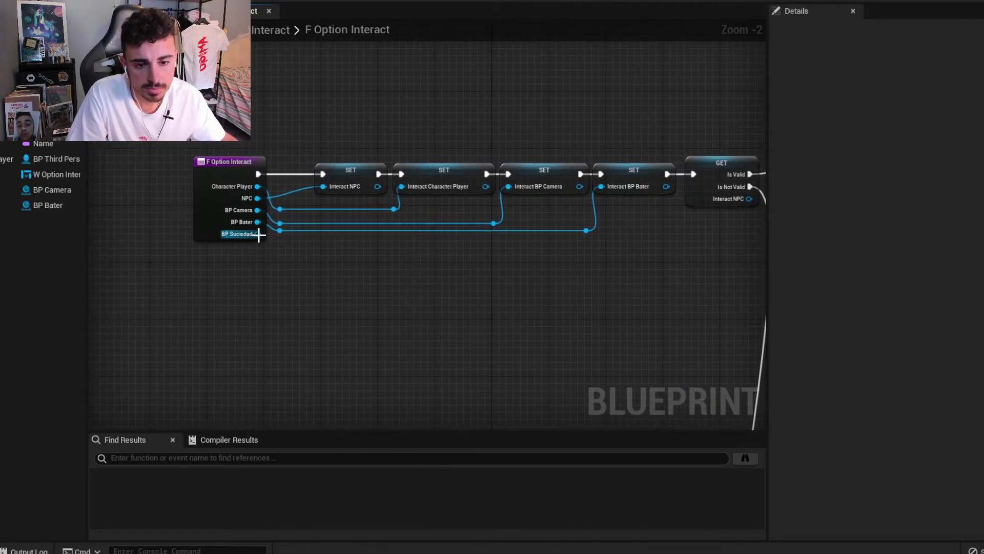
pyautogui.moveTo(257, 234); pyautogui.dragTo(395, 261)
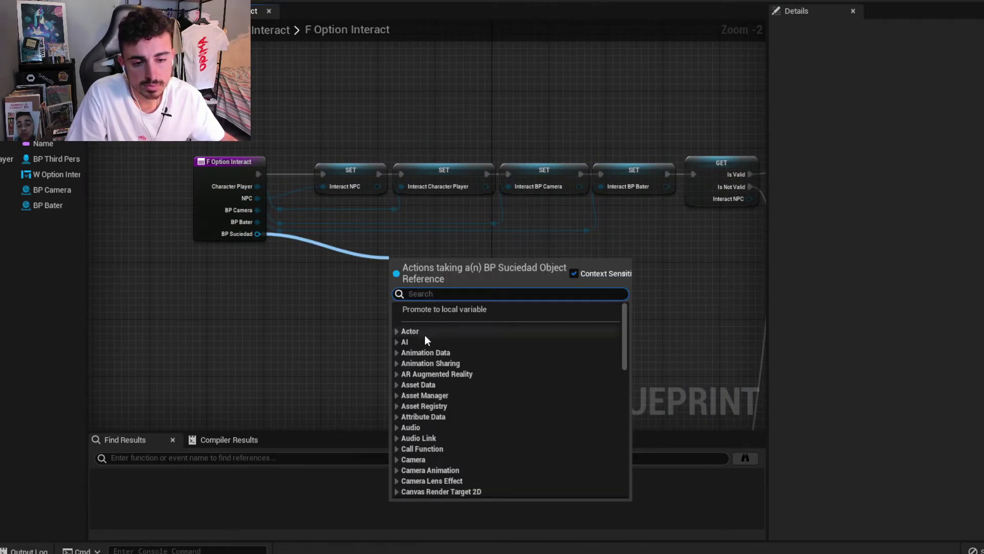
pyautogui.click(431, 311)
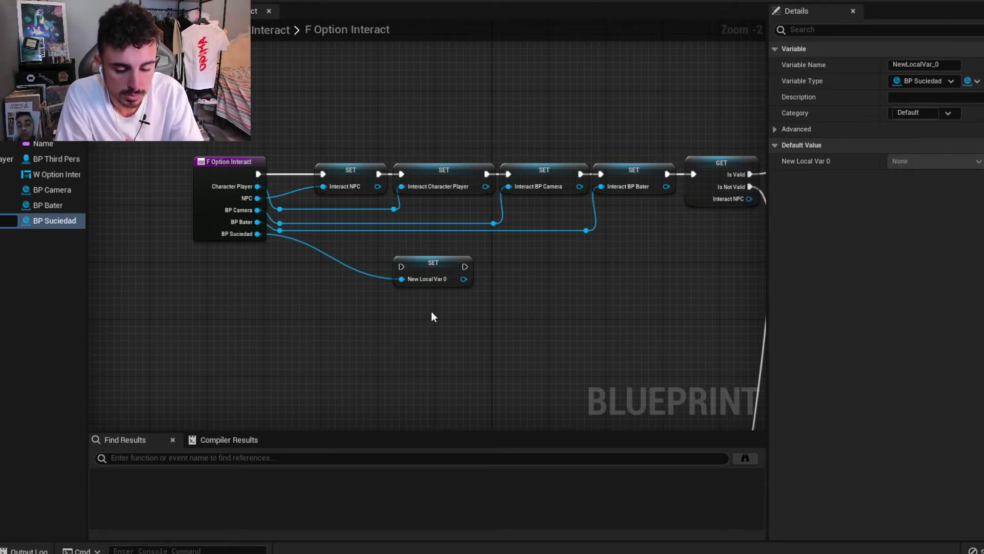
# Chain the Interact BP Suciedad setter after Bater's setter, with a reroute on its wire.
pyautogui.moveTo(330, 232); pyautogui.dragTo(248, 213, button='right')
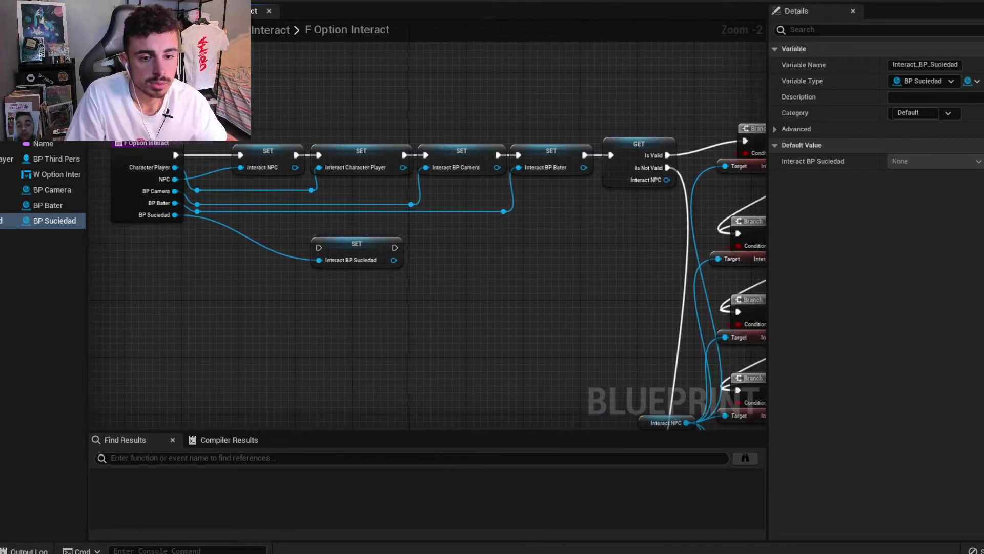
pyautogui.moveTo(103, 115); pyautogui.dragTo(536, 223)
pyautogui.moveTo(531, 156); pyautogui.dragTo(473, 155, button='right')
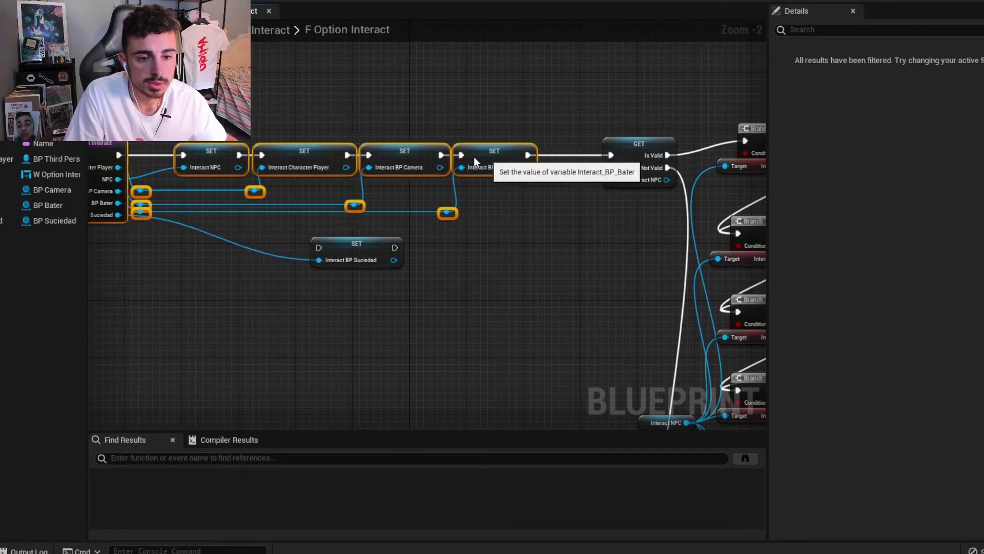
pyautogui.moveTo(474, 156); pyautogui.dragTo(375, 156)
pyautogui.moveTo(365, 251); pyautogui.dragTo(499, 159)
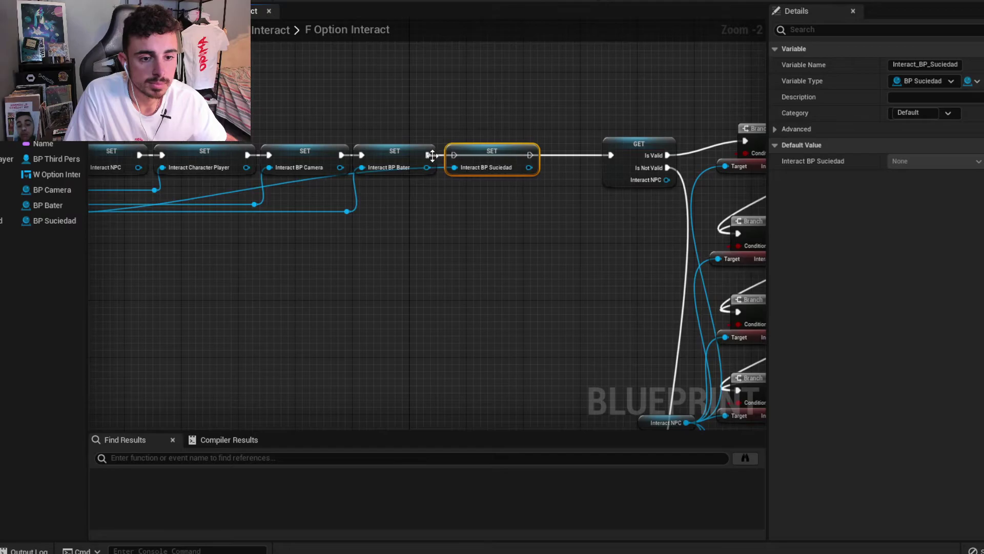
pyautogui.moveTo(428, 156)
pyautogui.keyDown('ctrl'); pyautogui.mouseDown()
pyautogui.moveTo(530, 156)
pyautogui.moveTo(455, 155)
pyautogui.mouseUp(); pyautogui.keyUp('ctrl')
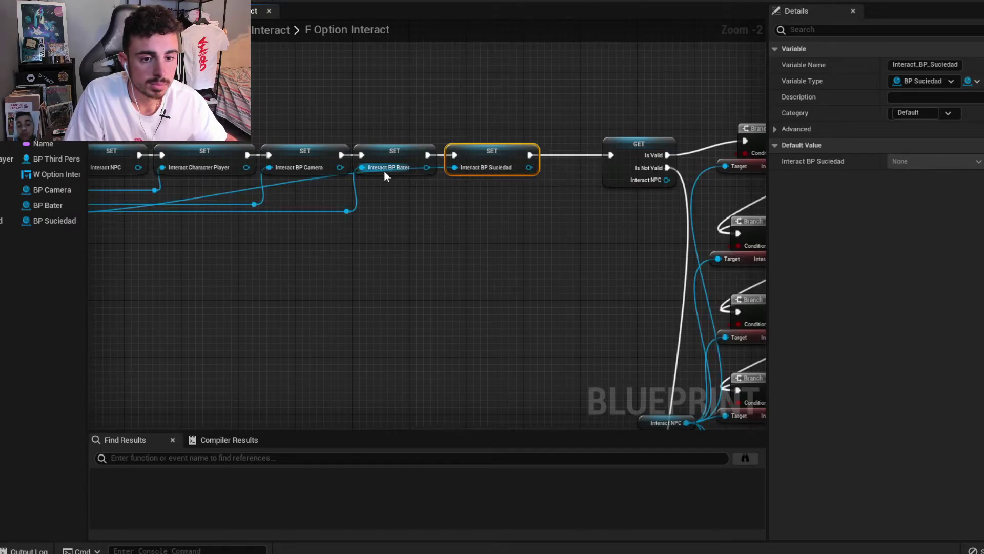
pyautogui.doubleClick(294, 181)
pyautogui.moveTo(296, 183); pyautogui.dragTo(415, 225)
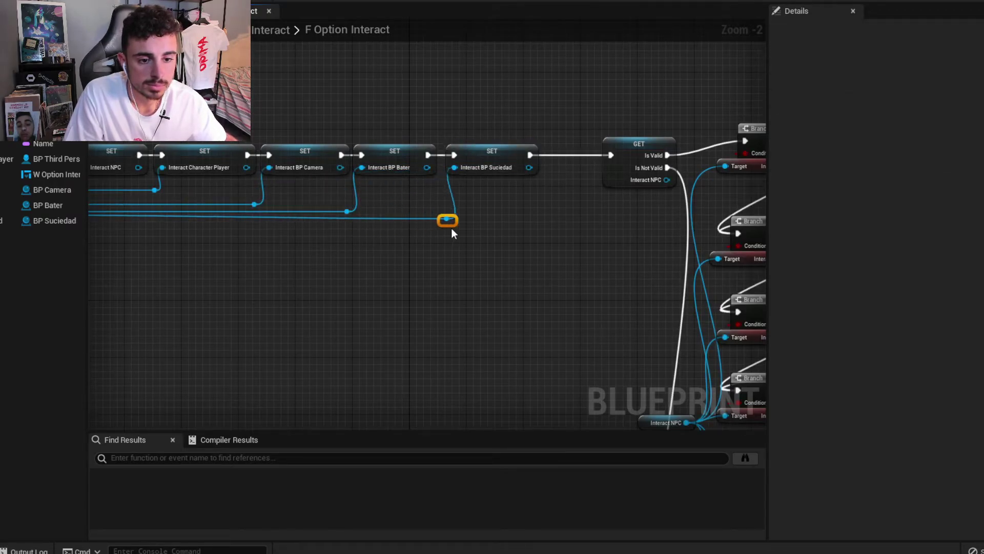
# Add a validated Get of Interact_BP_Suciedad driven by Bater's Is Not Valid output.
pyautogui.moveTo(242, 264); pyautogui.dragTo(363, 256, button='right')
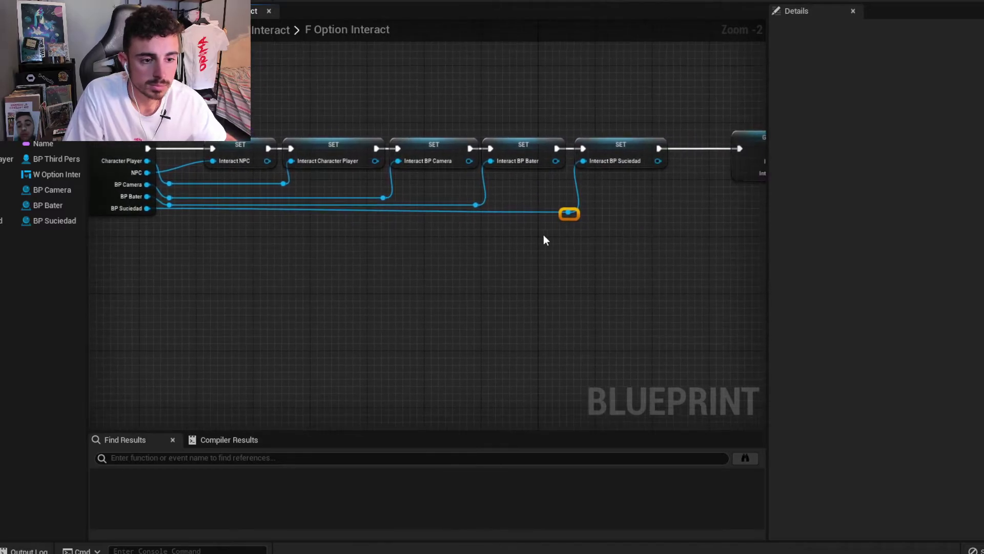
pyautogui.scroll(-2, 681, 232)
pyautogui.moveTo(681, 232); pyautogui.dragTo(340, 207, button='right')
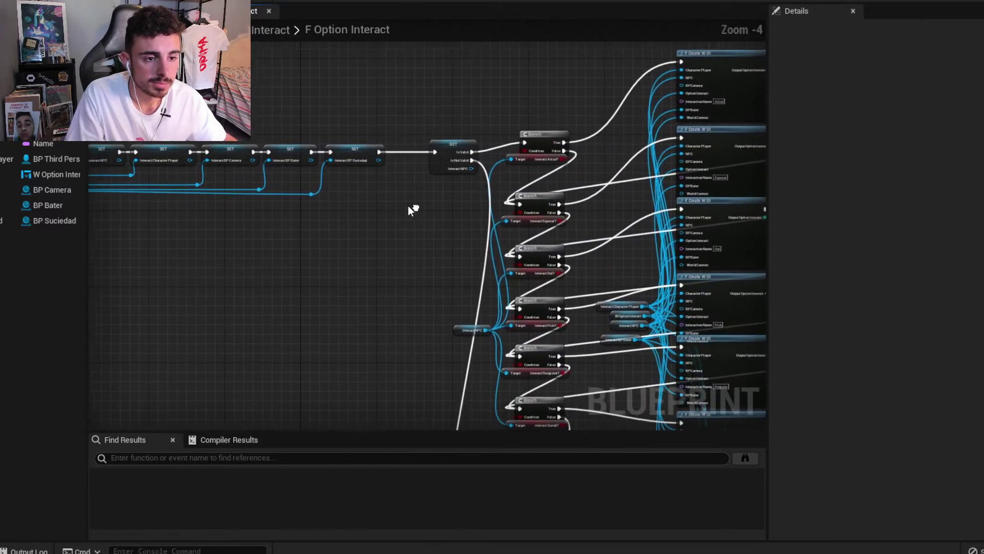
pyautogui.scroll(-3, 340, 215)
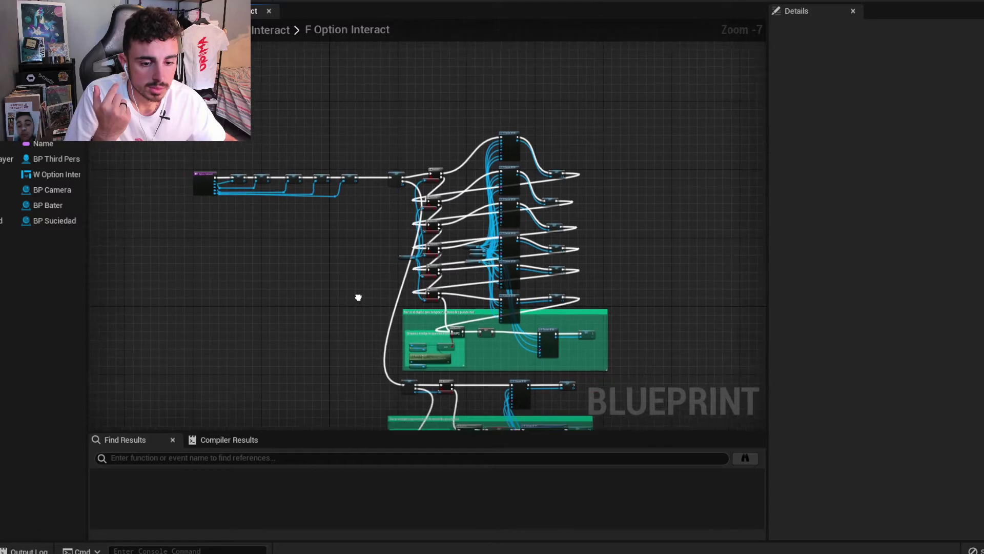
pyautogui.moveTo(358, 296); pyautogui.dragTo(426, 208, button='right')
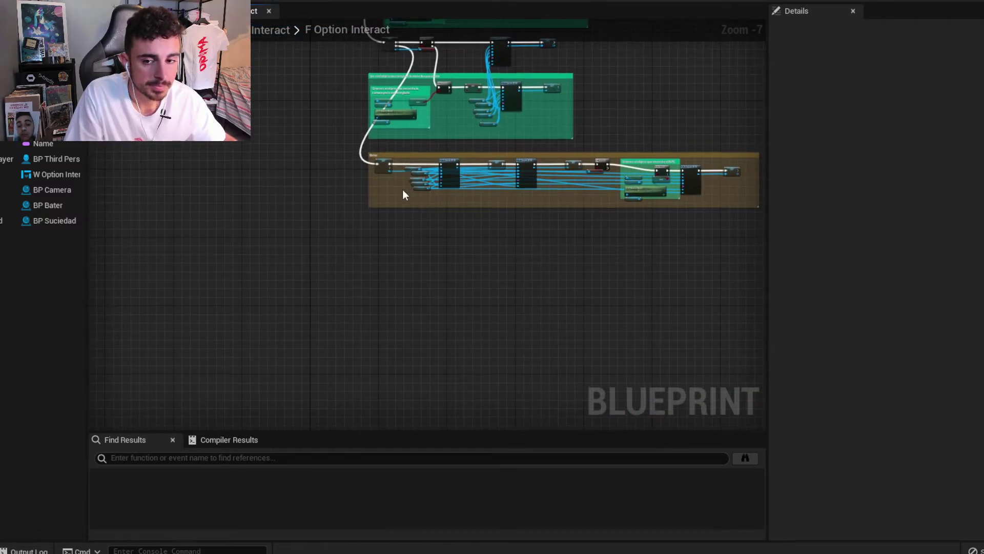
pyautogui.moveTo(55, 220); pyautogui.dragTo(401, 216)
pyautogui.click(417, 237)
pyautogui.scroll(4, 416, 238)
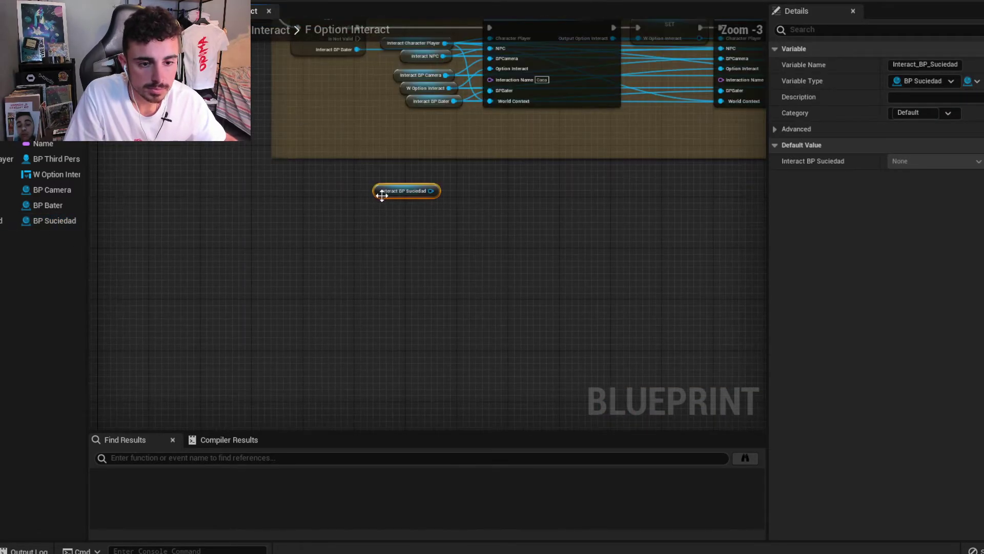
pyautogui.rightClick(380, 192)
pyautogui.click(428, 437)
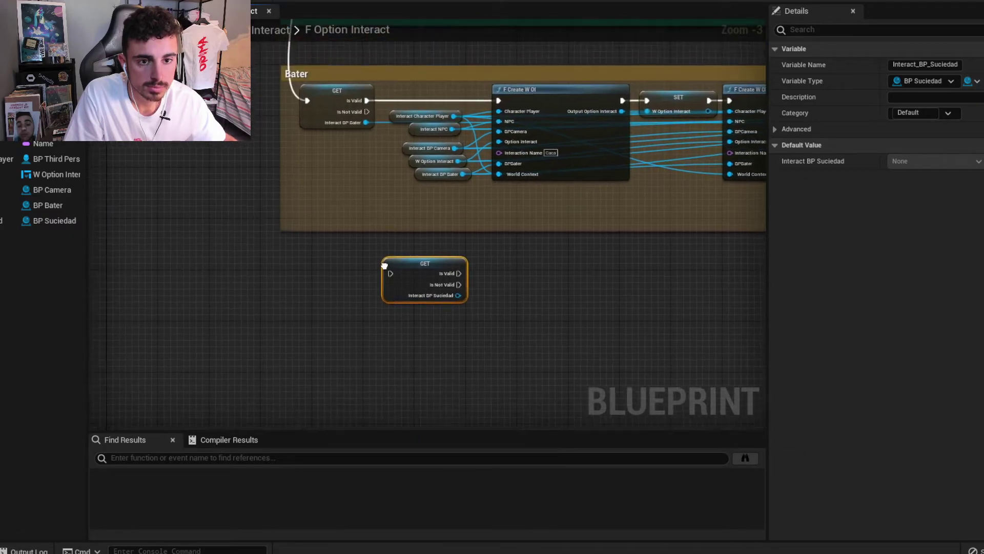
pyautogui.moveTo(369, 122); pyautogui.dragTo(395, 287)
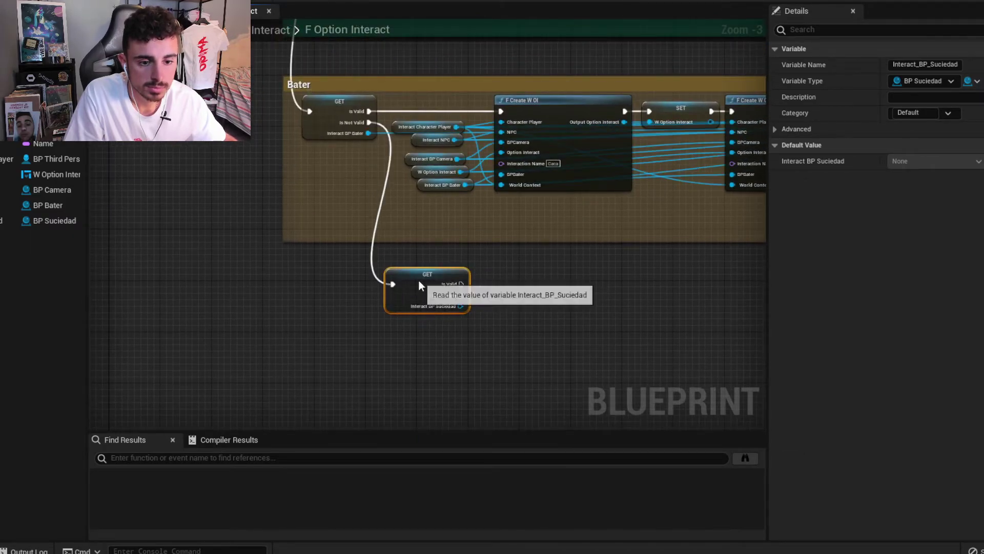
pyautogui.moveTo(553, 279)
pyautogui.mouseDown(button='right')
pyautogui.moveTo(373, 220)
pyautogui.moveTo(453, 224)
pyautogui.mouseUp(button='right')
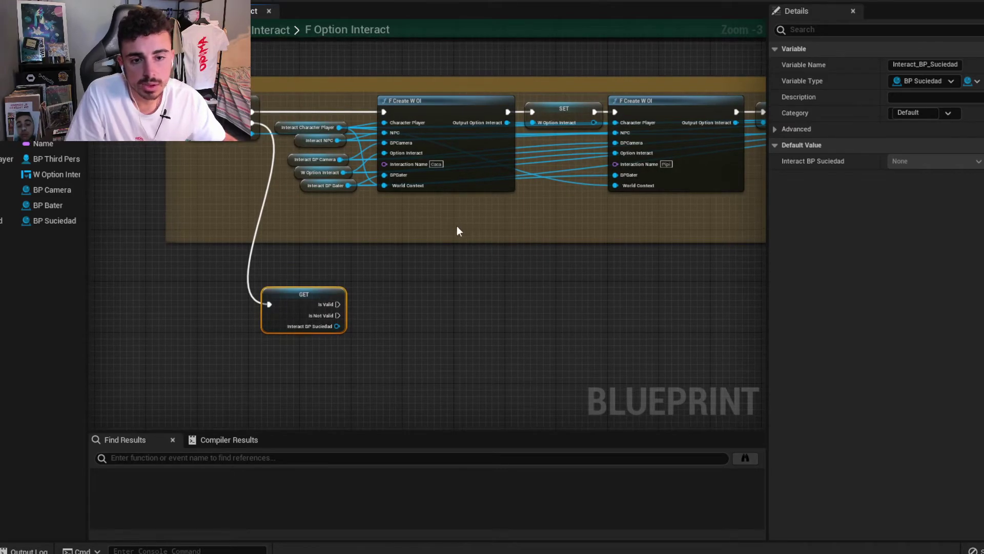
pyautogui.moveTo(457, 226); pyautogui.dragTo(321, 110)
pyautogui.hotkey('ctrl', 'c')
pyautogui.hotkey('ctrl', 'v')
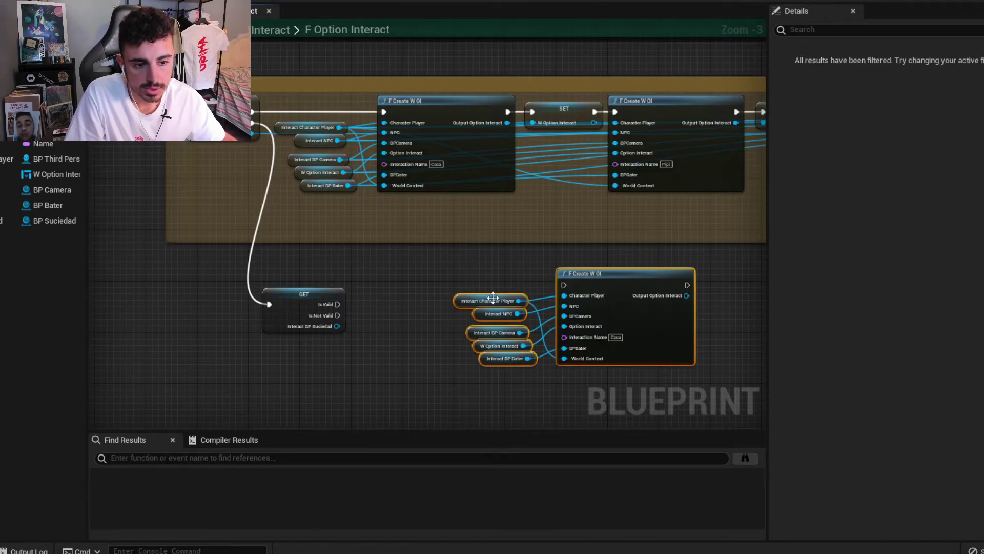
pyautogui.moveTo(574, 280); pyautogui.dragTo(502, 281)
pyautogui.scroll(2, 367, 308)
pyautogui.moveTo(288, 223)
pyautogui.mouseDown()
pyautogui.moveTo(288, 206)
pyautogui.moveTo(510, 206)
pyautogui.mouseUp()
pyautogui.moveTo(595, 205); pyautogui.dragTo(538, 192, button='right')
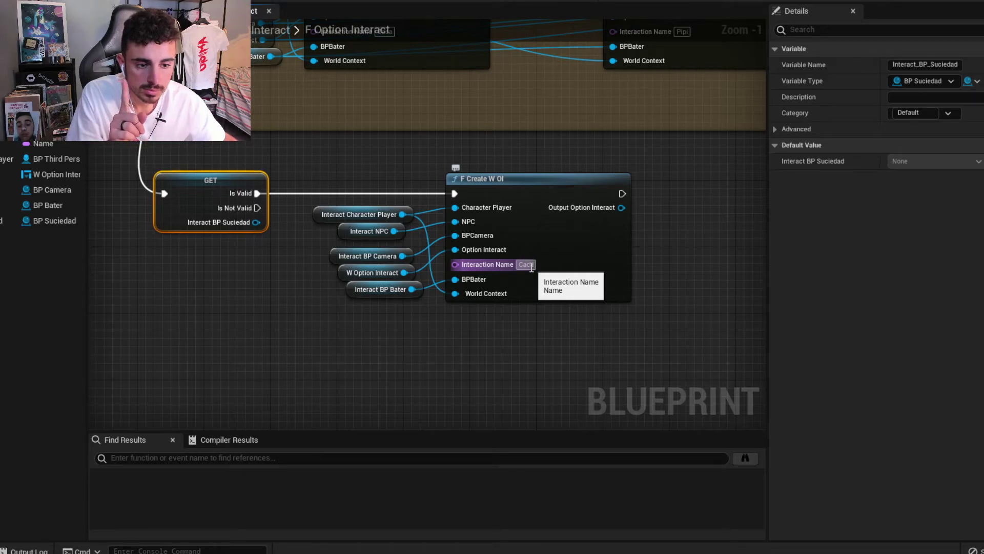
pyautogui.scroll(-2, 439, 310)
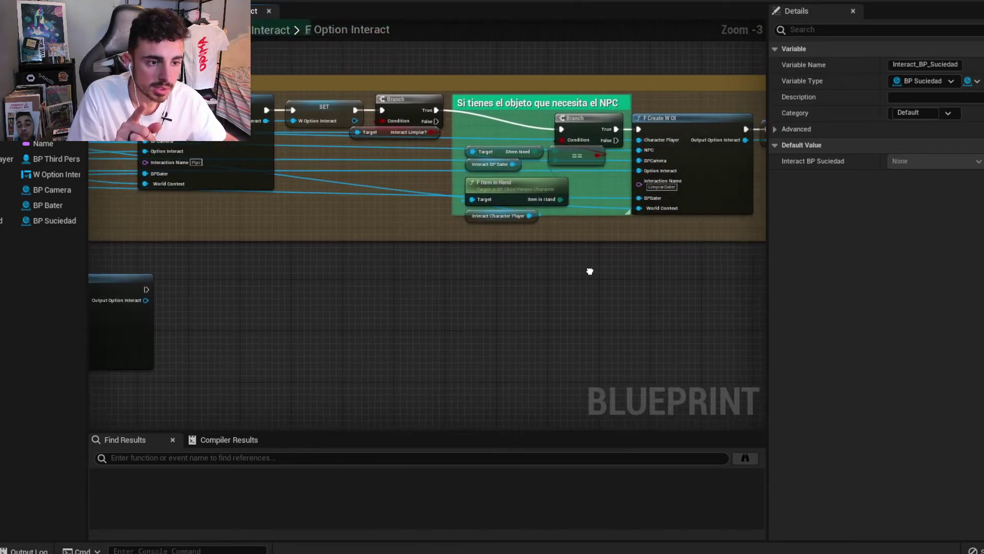
pyautogui.moveTo(589, 272); pyautogui.dragTo(227, 285, button='right')
pyautogui.moveTo(171, 265); pyautogui.dragTo(323, 358)
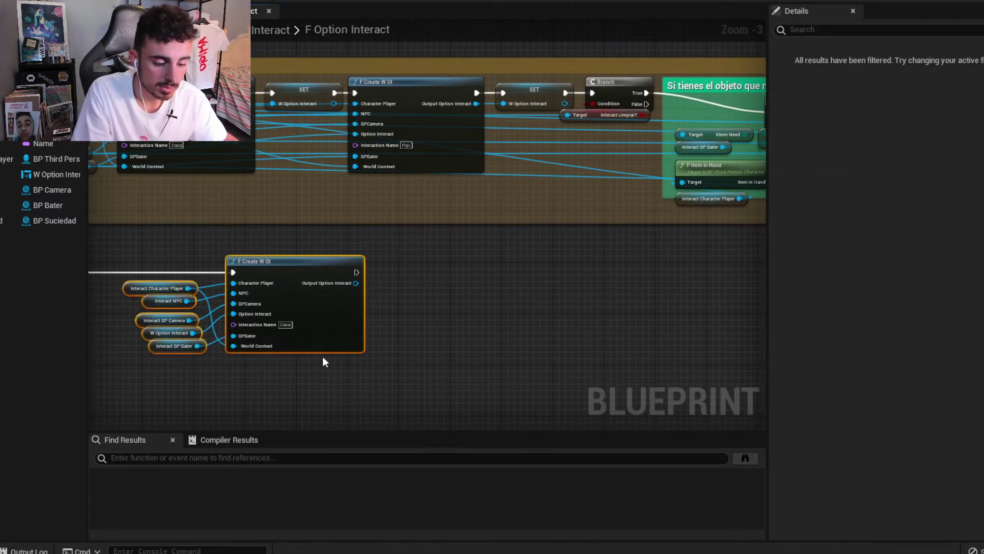
pyautogui.press('Delete')
pyautogui.moveTo(698, 199)
pyautogui.mouseDown(button='right')
pyautogui.moveTo(496, 237)
pyautogui.moveTo(479, 199)
pyautogui.mouseUp(button='right')
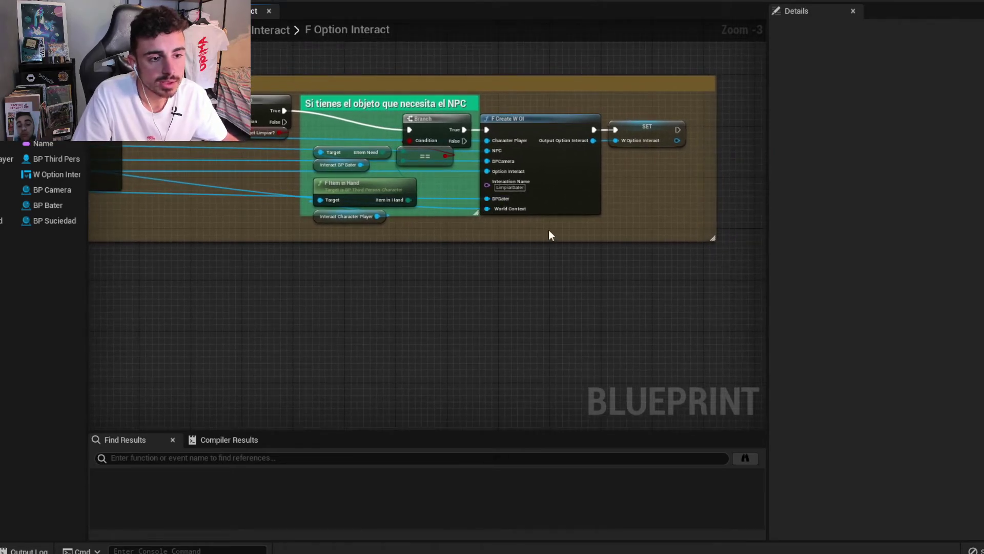
pyautogui.moveTo(640, 223); pyautogui.dragTo(320, 102)
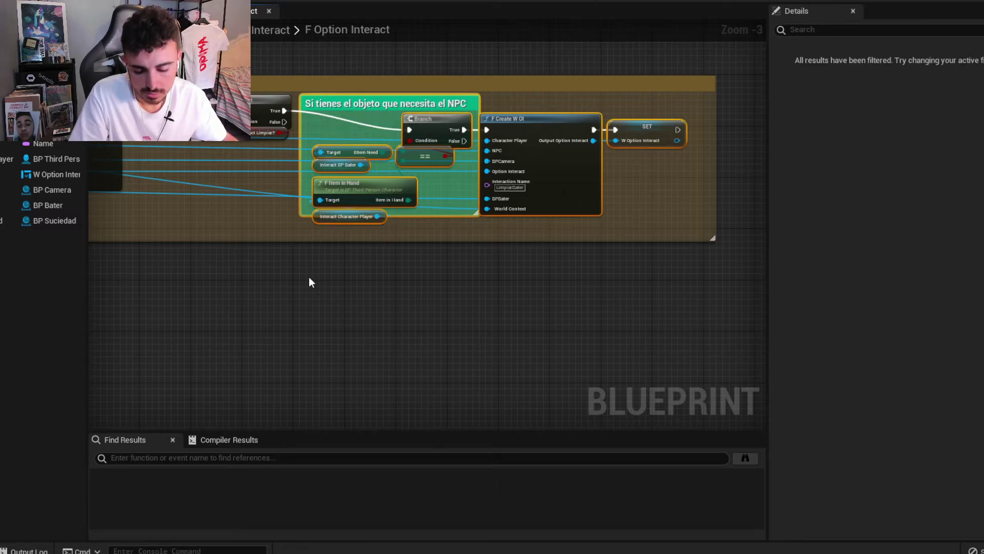
pyautogui.scroll(-1, 328, 261)
# Move the NPC item-check group beside the new getter and wire its Is Valid into the copied Branch.
pyautogui.scroll(-1, 347, 248)
pyautogui.moveTo(298, 272); pyautogui.dragTo(446, 224, button='right')
pyautogui.hotkey('ctrl', 'x')
pyautogui.hotkey('ctrl', 'v')
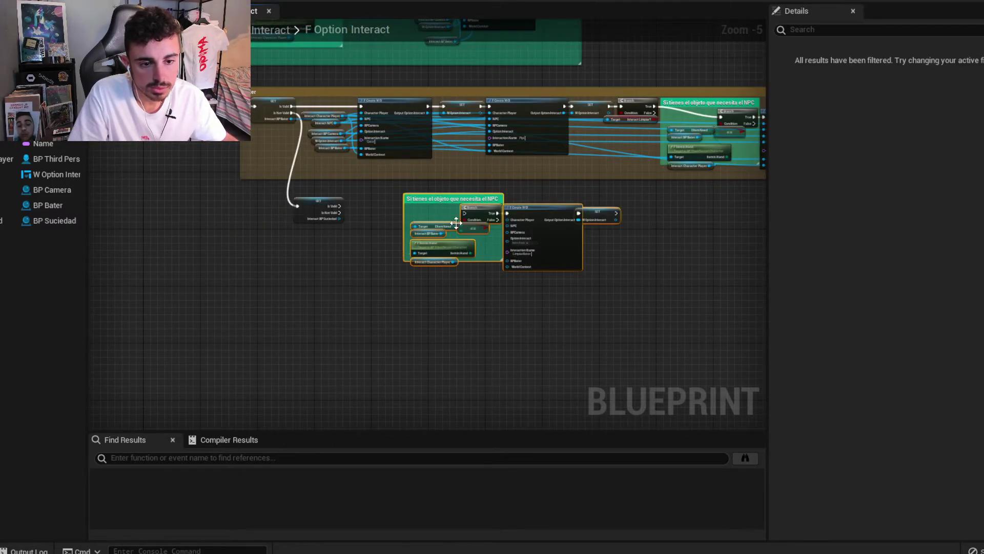
pyautogui.scroll(4, 446, 224)
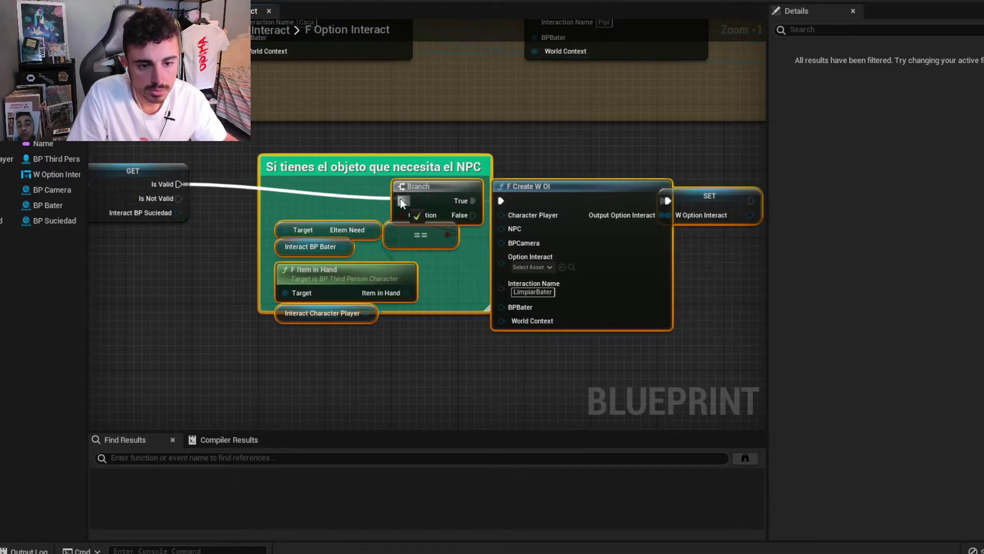
pyautogui.moveTo(174, 182); pyautogui.dragTo(401, 200)
# Jump from the Interact BP Bater variable to BP_Bater's Options Interact function.
pyautogui.moveTo(472, 303); pyautogui.dragTo(439, 283, button='right')
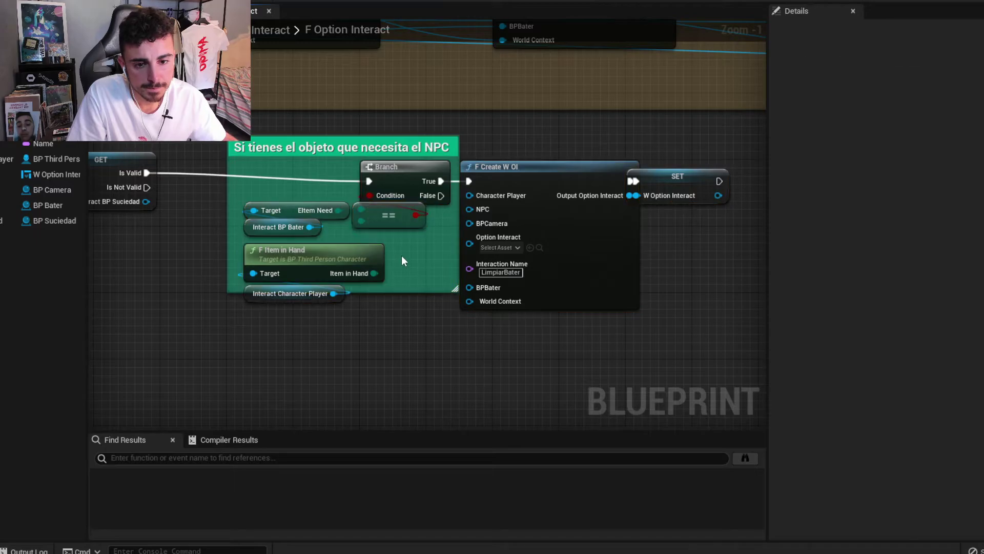
pyautogui.moveTo(402, 255); pyautogui.dragTo(453, 255, button='right')
pyautogui.scroll(1, 355, 237)
pyautogui.moveTo(388, 235); pyautogui.dragTo(440, 240, button='right')
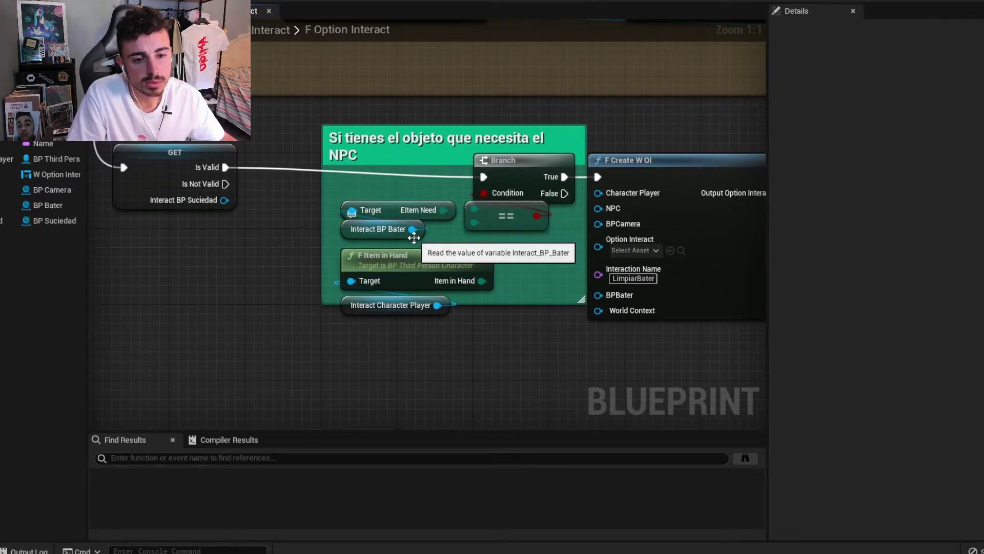
pyautogui.click(414, 233)
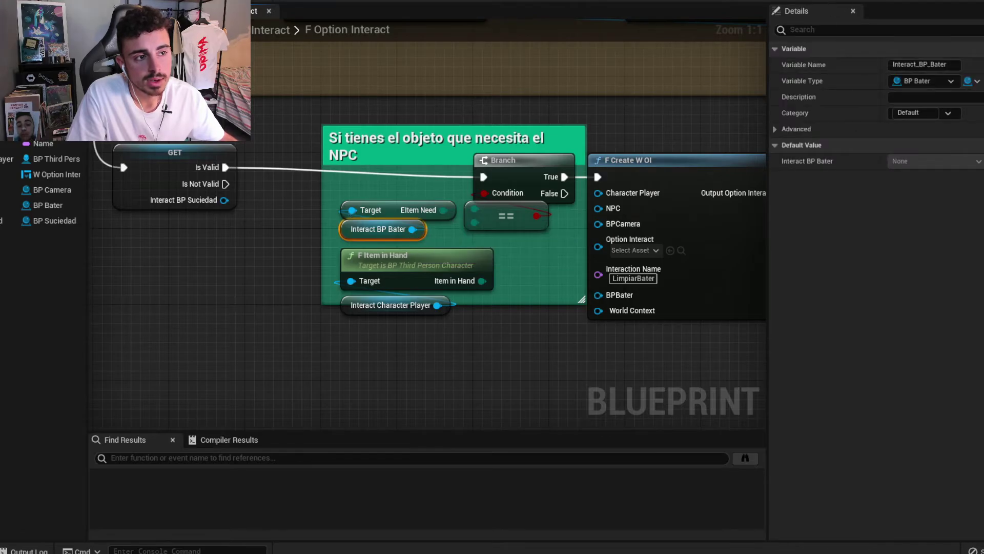
pyautogui.doubleClick(413, 233)
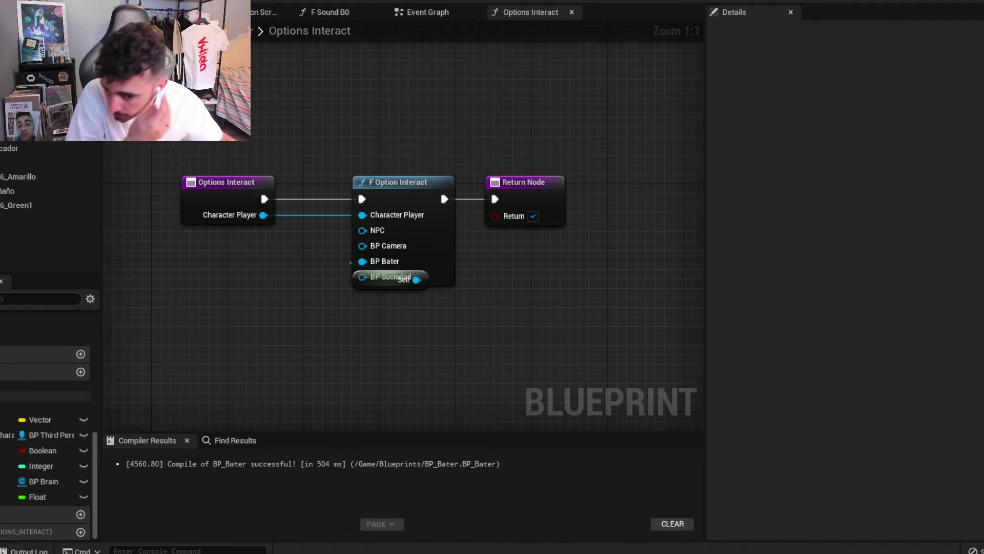
# Select BP_Suciedad's Eltem_Need variable, compile, and review its default item choices ending at Desatascador.
pyautogui.scroll(1, 43, 435)
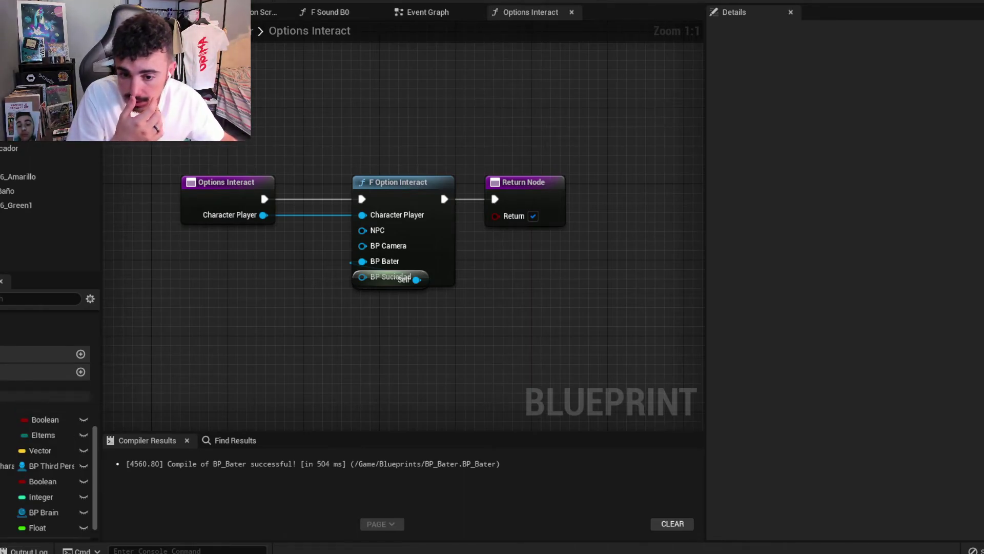
pyautogui.click(43, 435)
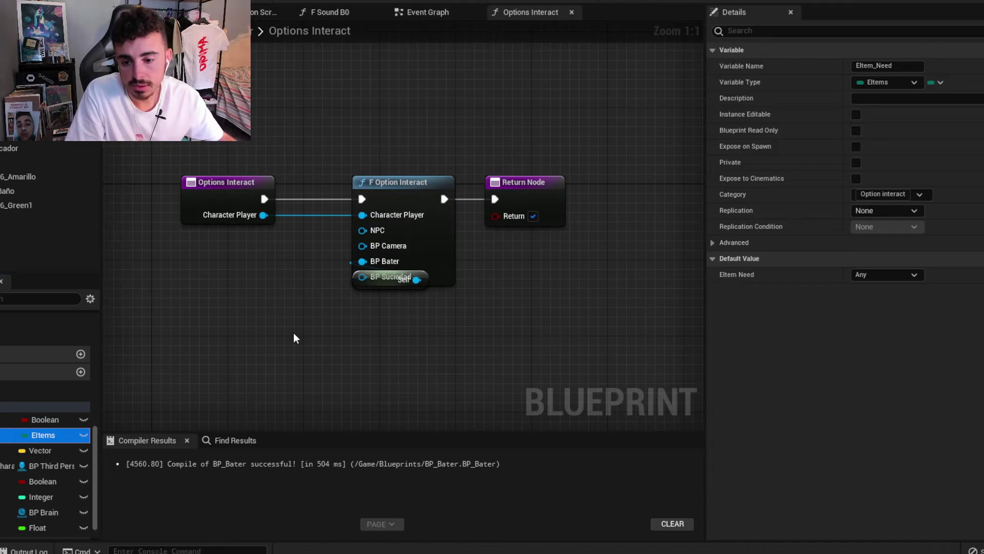
pyautogui.click(305, 322)
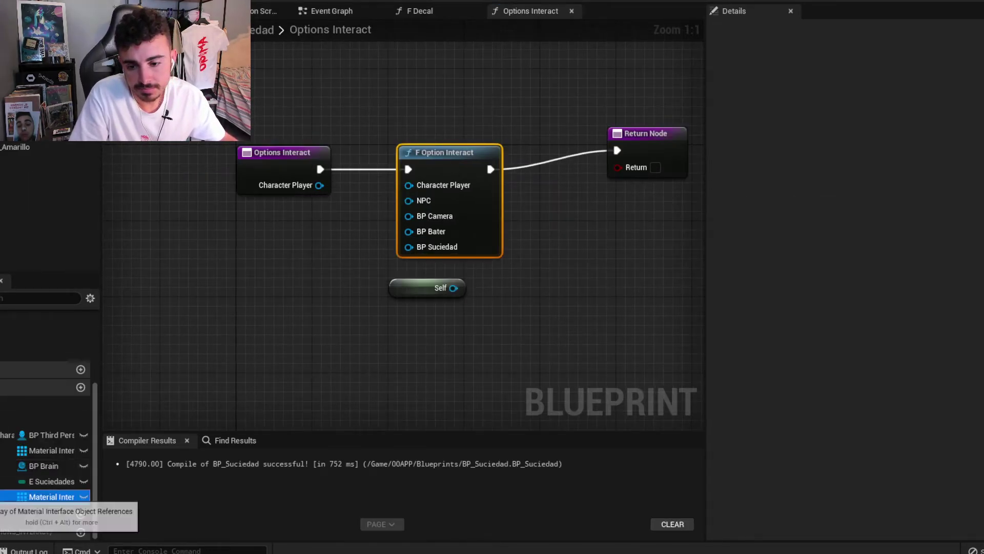
pyautogui.click(41, 512)
pyautogui.click(575, 168)
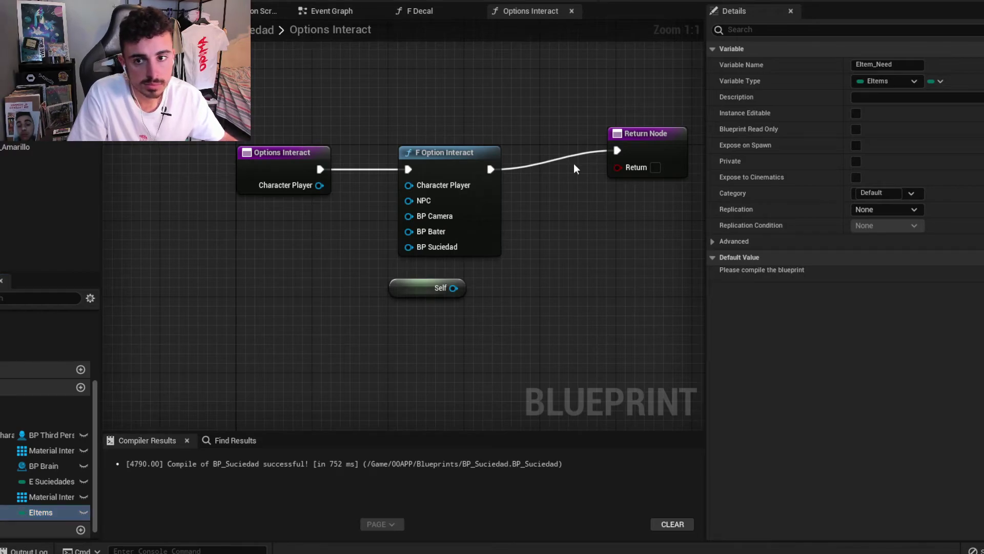
pyautogui.click(882, 274)
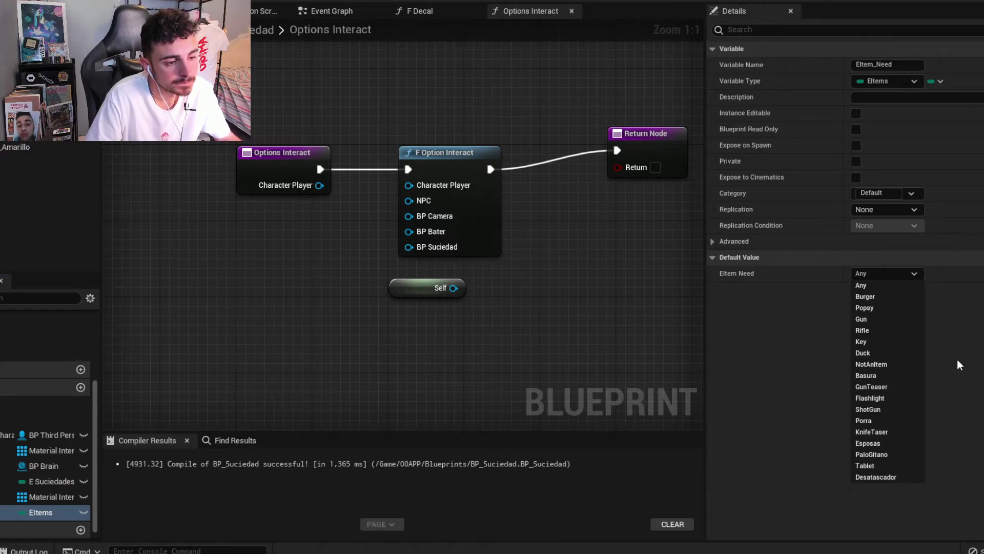
# Find the Eltems enum by searching 'items' and add a Fregona enumerator after Desatascador.
pyautogui.click(636, 292)
pyautogui.hotkey('ctrl', 'space')
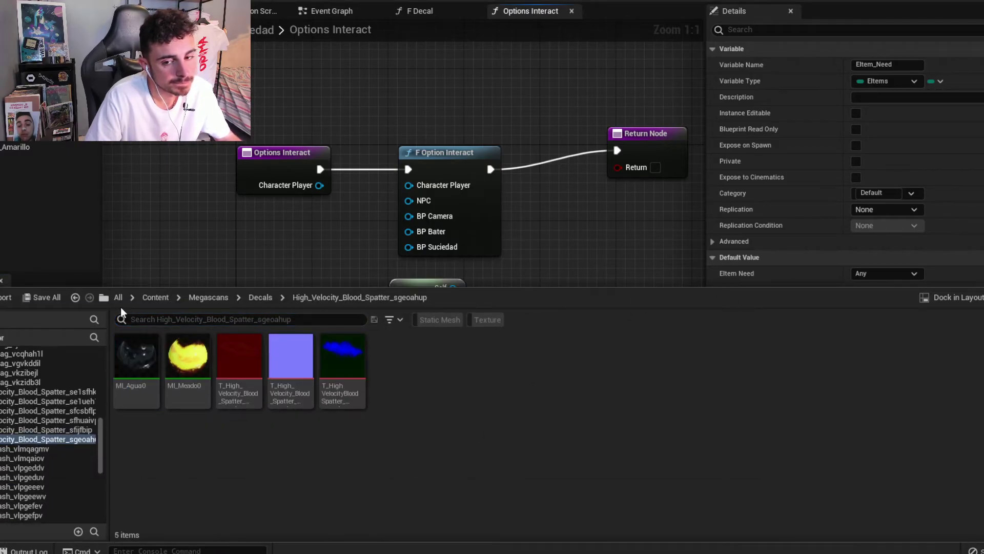
pyautogui.click(119, 298)
pyautogui.click(248, 252)
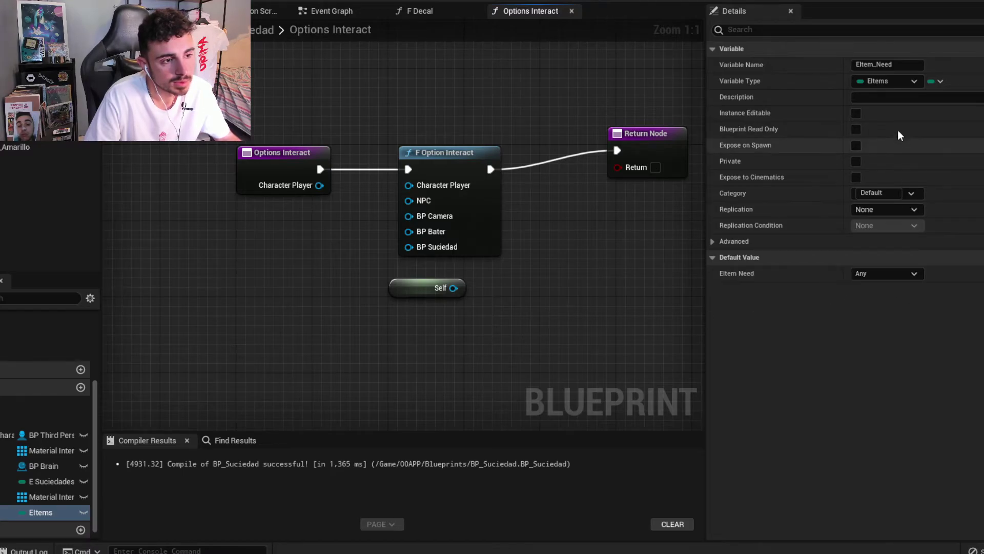
pyautogui.hotkey('ctrl', 'space')
pyautogui.write('i')
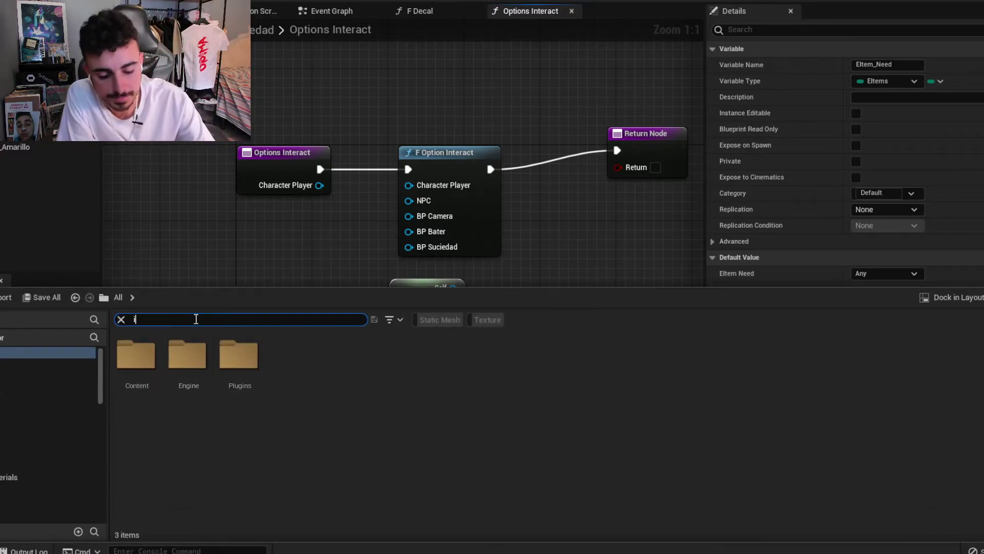
pyautogui.write('tems')
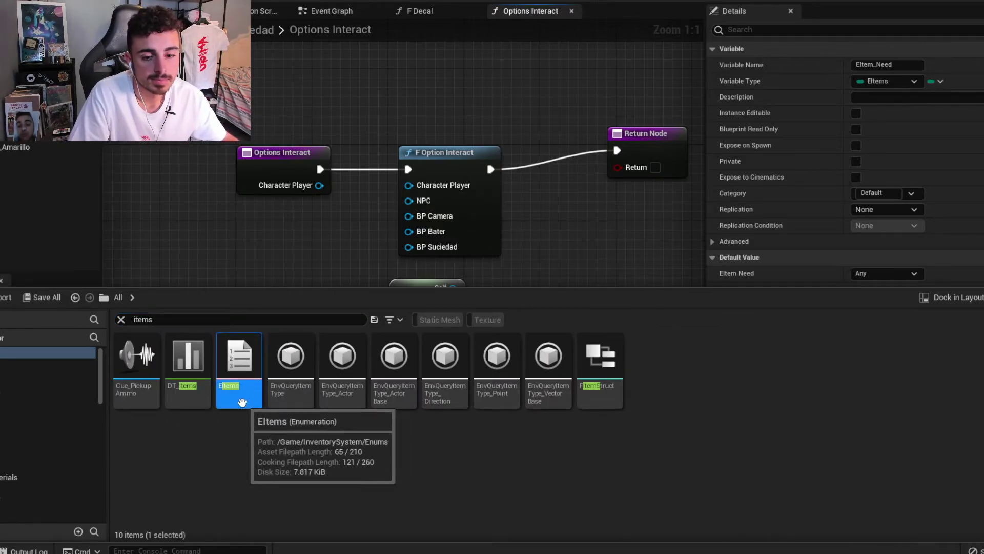
pyautogui.doubleClick(244, 406)
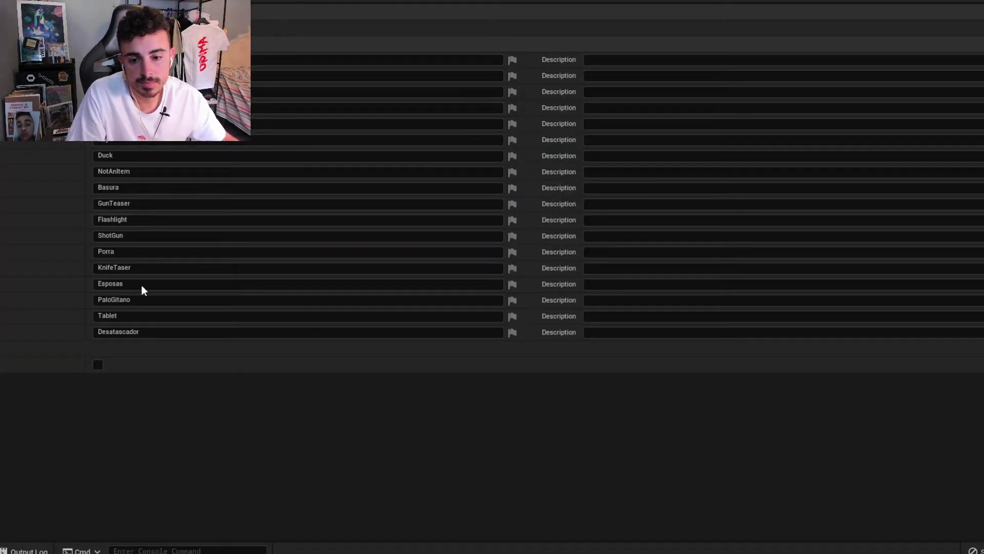
pyautogui.click(117, 43)
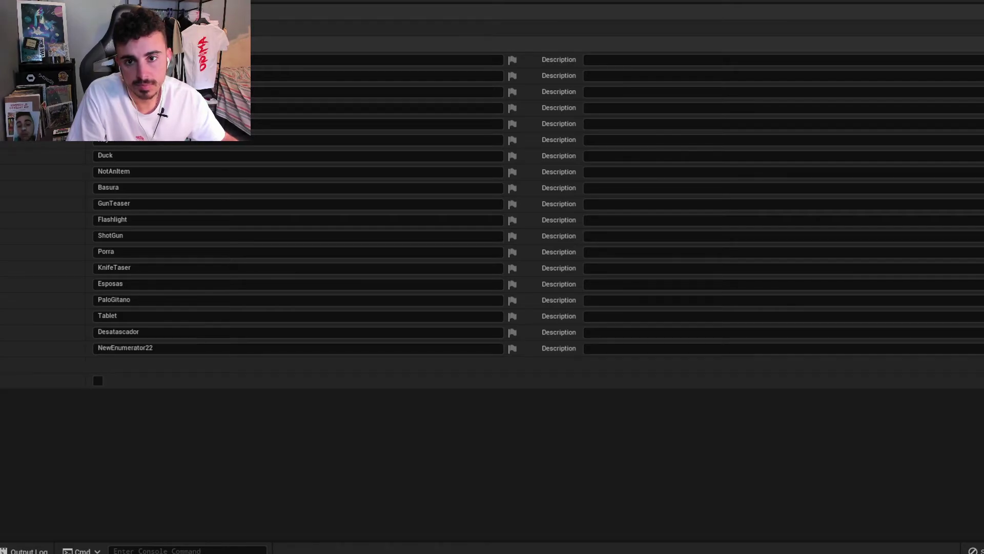
pyautogui.click(142, 347)
pyautogui.write('Fregona')
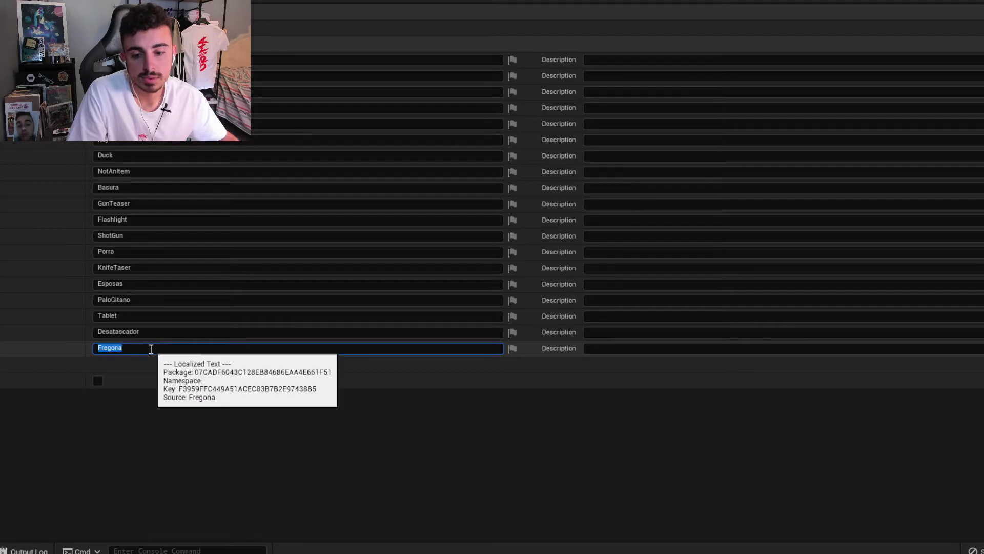
pyautogui.press('Return')
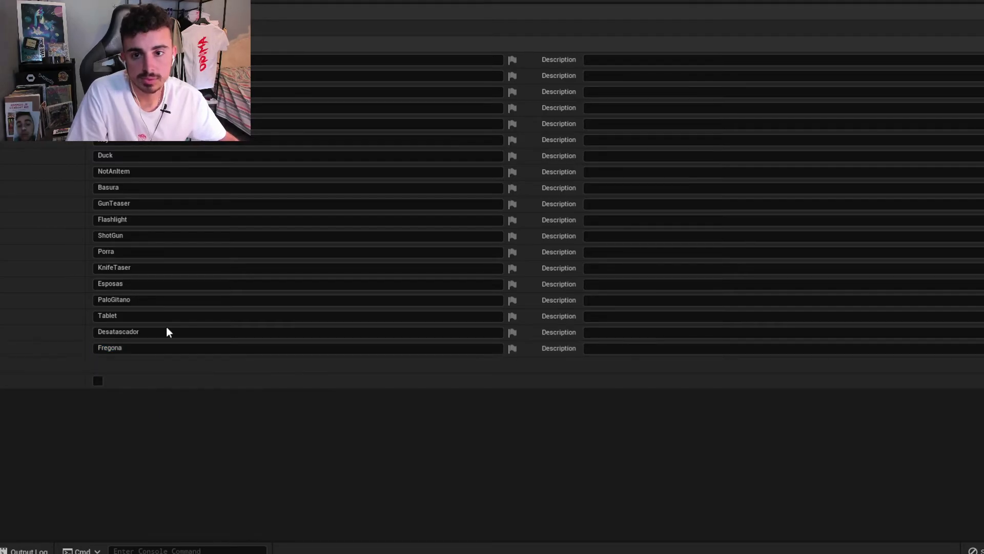
pyautogui.hotkey('ctrl', 'space')
# In DT_Items, set the new row's item to Fregona and its subcategory to Unarmed.
pyautogui.click(191, 413)
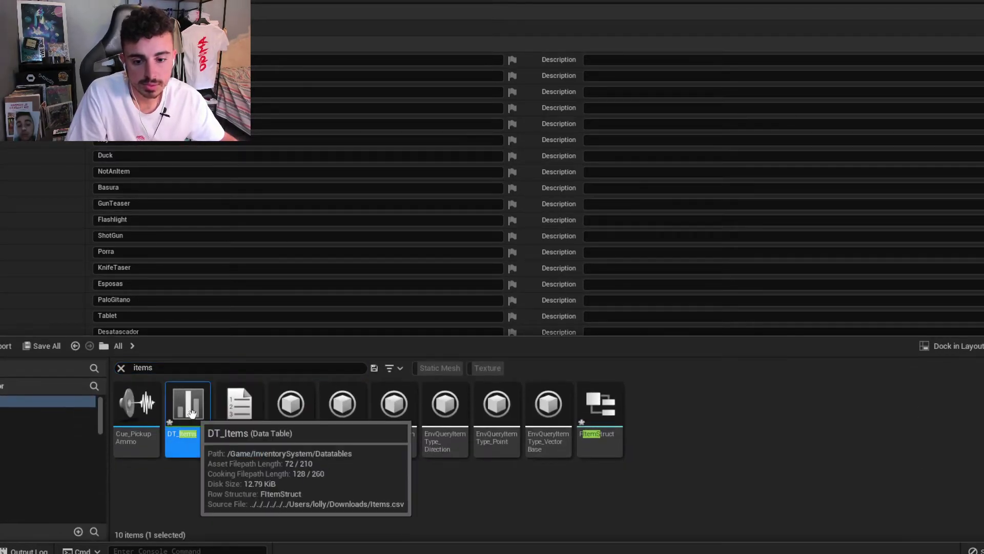
pyautogui.press('Return')
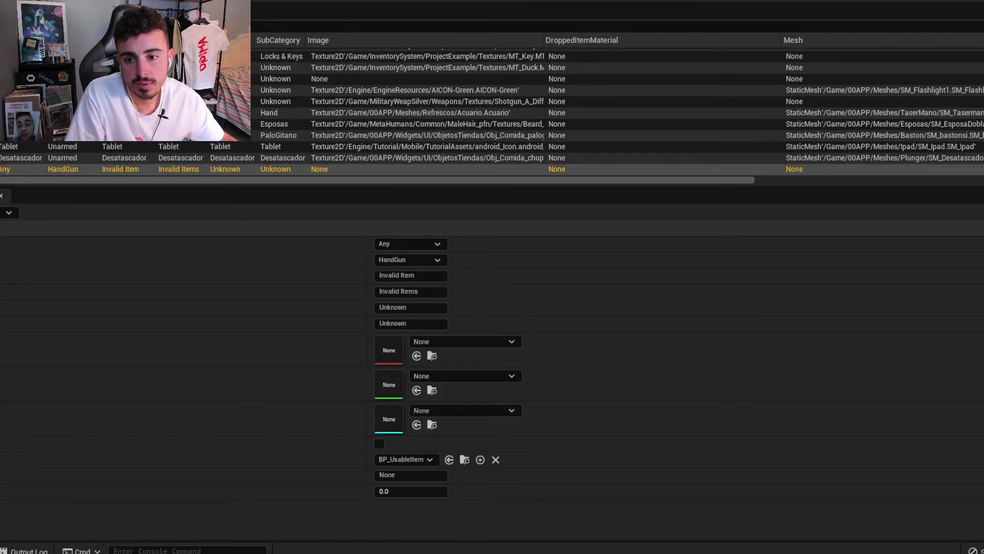
pyautogui.click(435, 245)
pyautogui.click(401, 459)
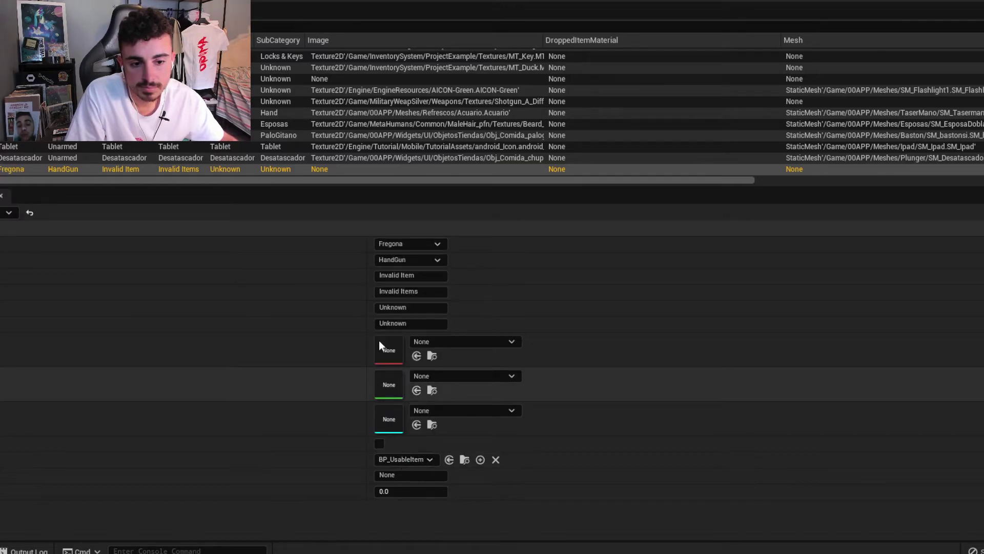
pyautogui.click(400, 260)
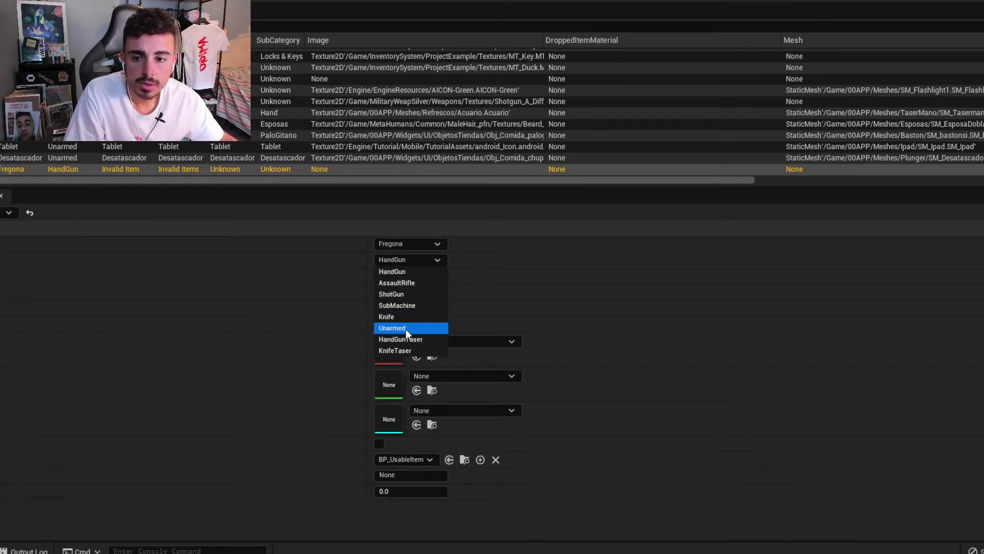
pyautogui.click(405, 329)
# Fill the Fregona row's name and three other text fields with Fregona.
pyautogui.click(409, 276)
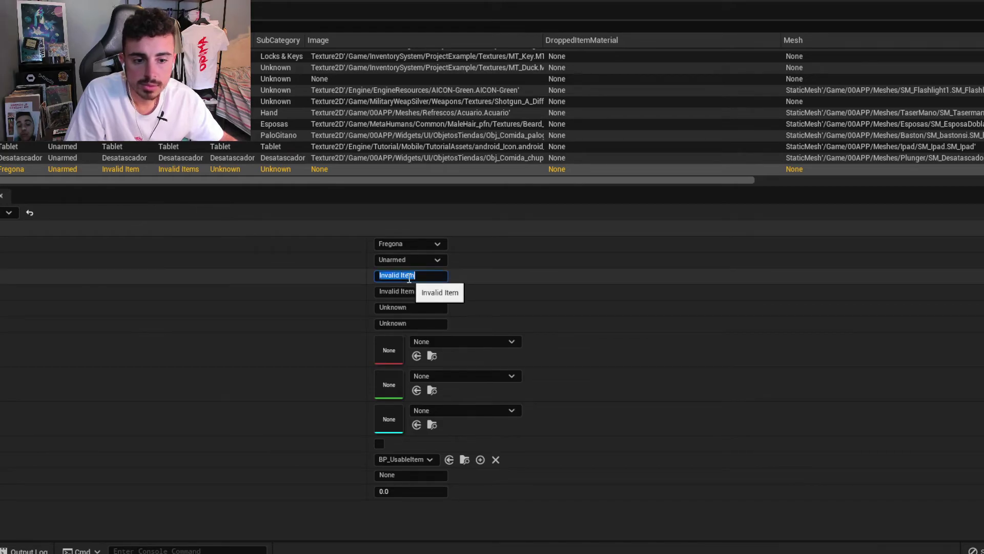
pyautogui.write('Fregona')
pyautogui.press('Tab')
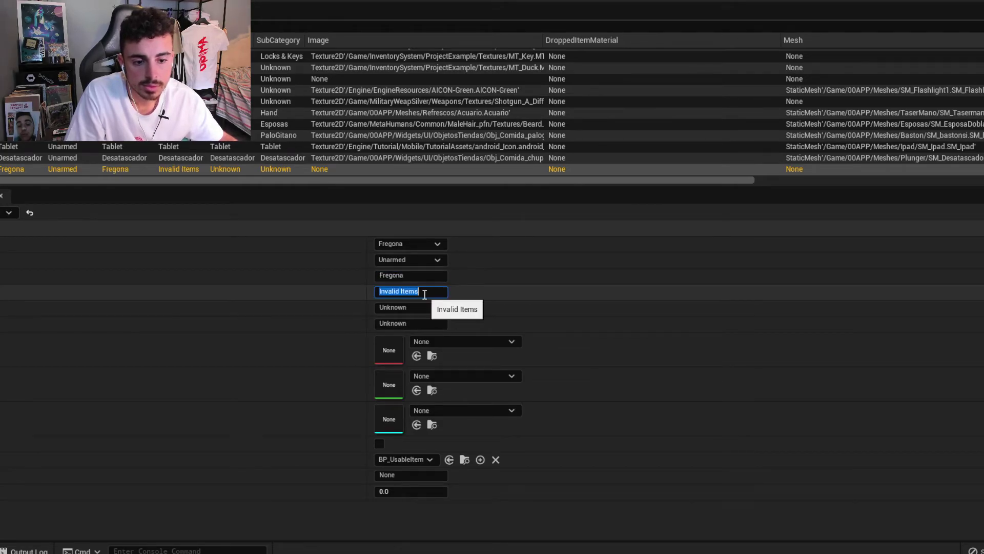
pyautogui.write('Fregona')
pyautogui.press('Tab')
pyautogui.write('Fregona')
pyautogui.press('Tab')
pyautogui.write('Fregona')
# Give the Fregona row the Obj_Comida_fregona image and SM_Fregona2 mesh.
pyautogui.click(441, 337)
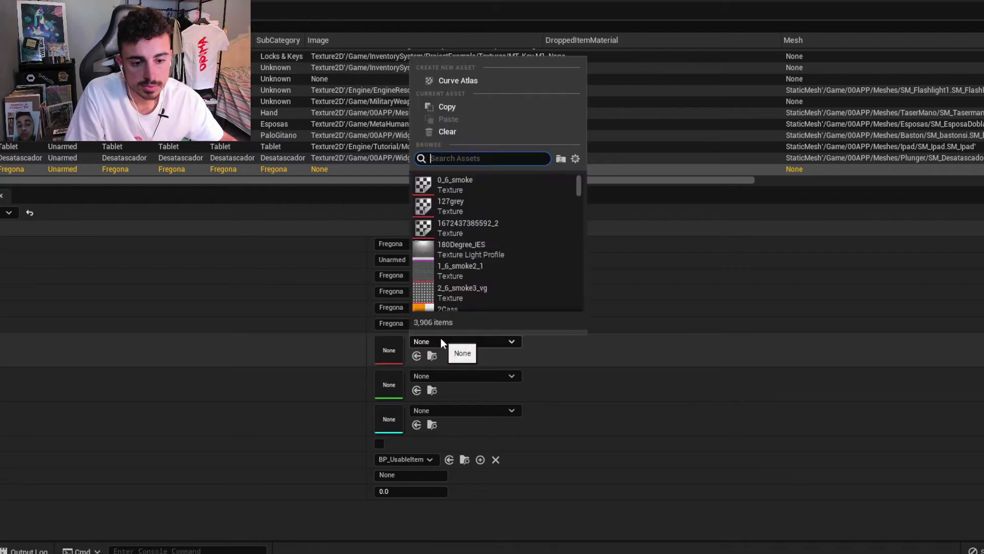
pyautogui.write('freg')
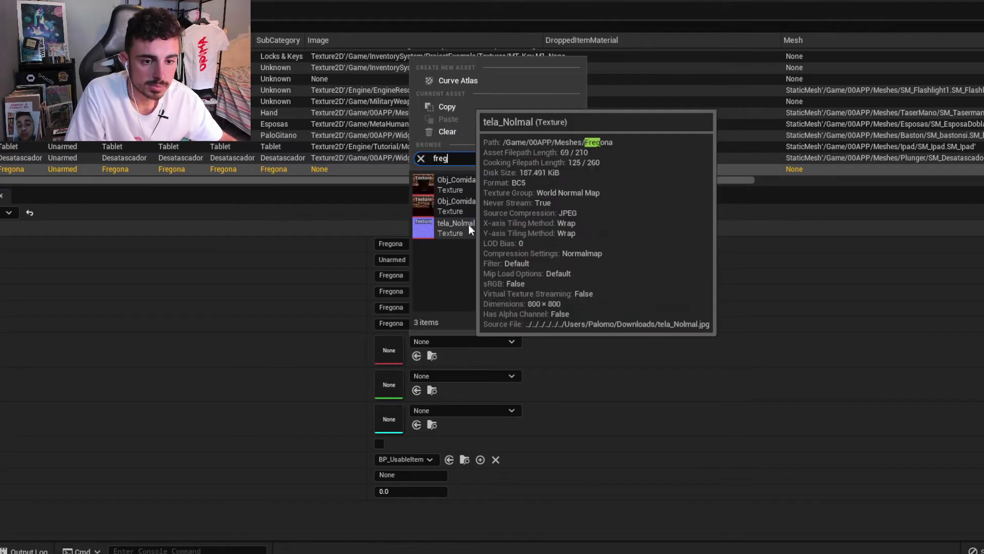
pyautogui.click(462, 202)
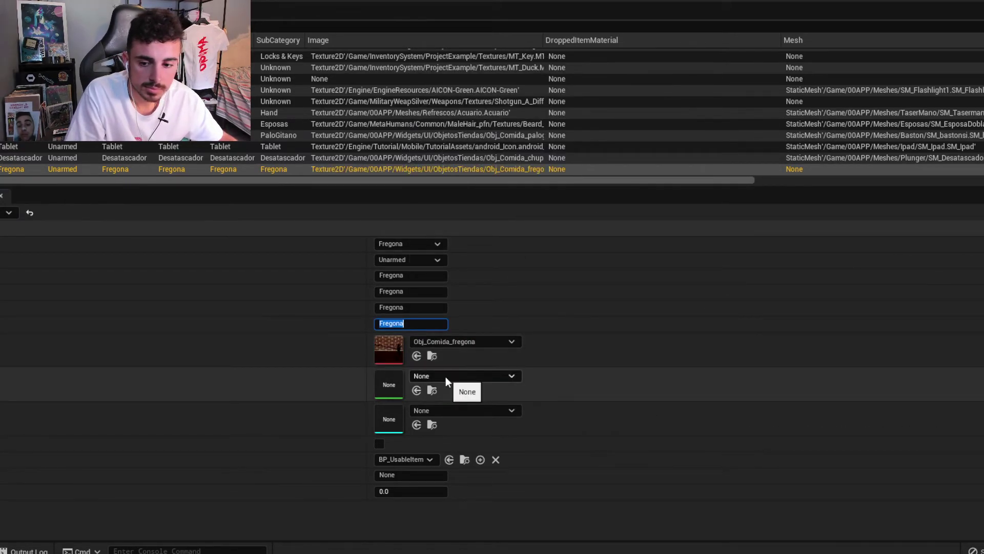
pyautogui.click(445, 377)
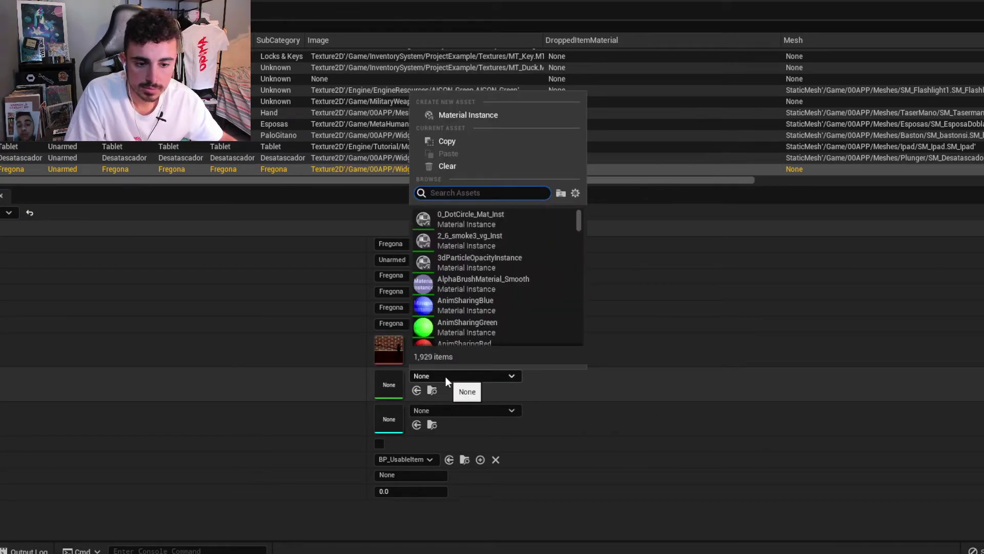
pyautogui.click(570, 387)
pyautogui.click(506, 413)
pyautogui.write('b')
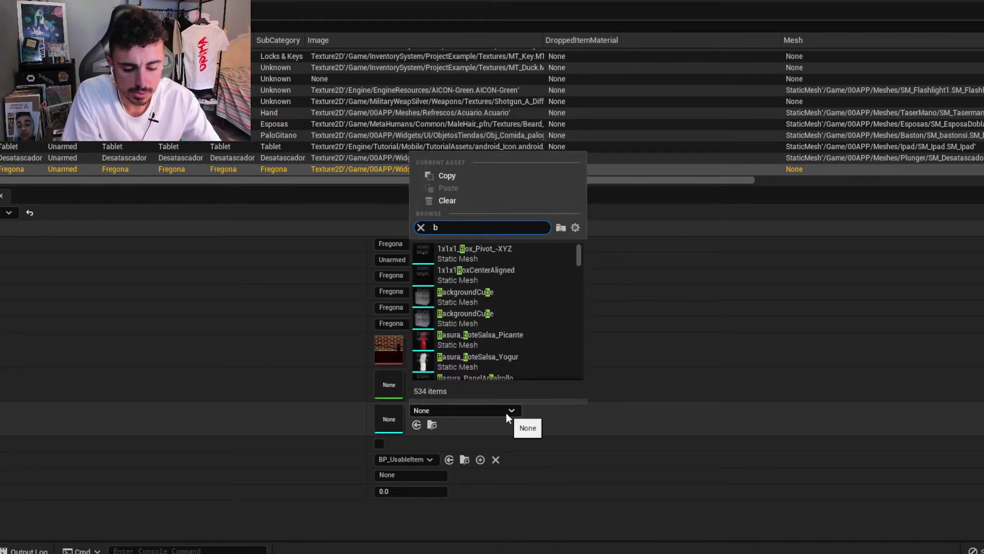
pyautogui.press('BackSpace')
pyautogui.write('frego')
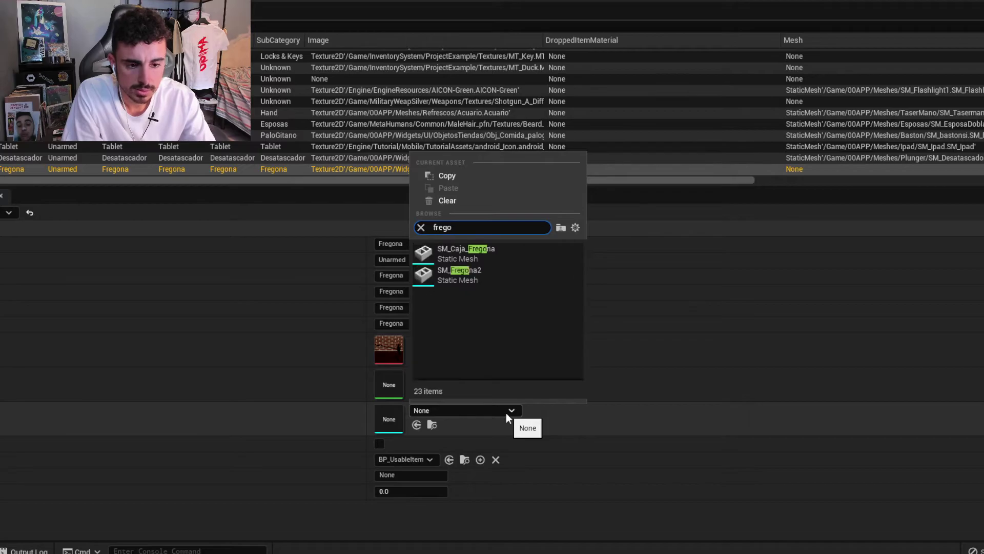
pyautogui.click(464, 276)
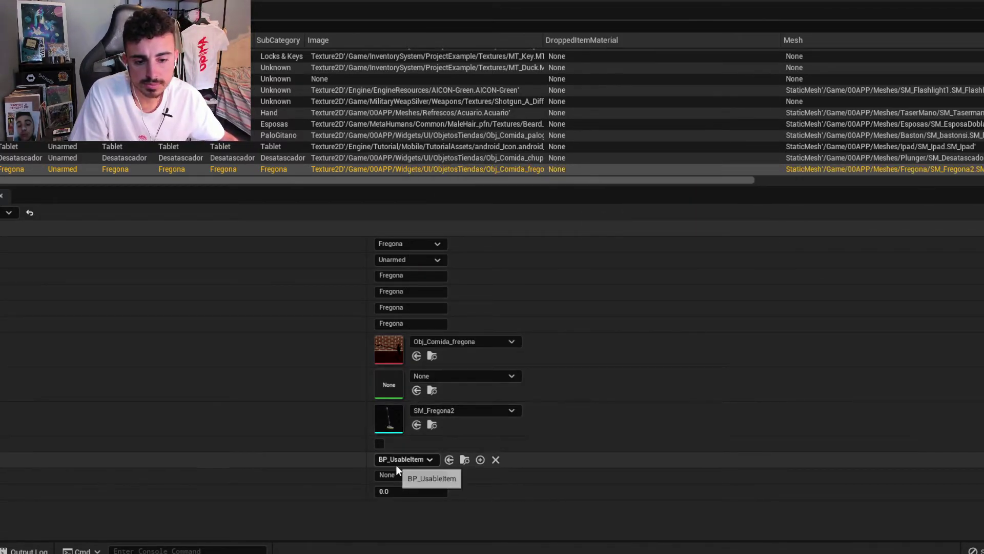
# Set the Fregona row's attach socket to Socket_Weapon and throw speed to 200.0.
pyautogui.click(250, 158)
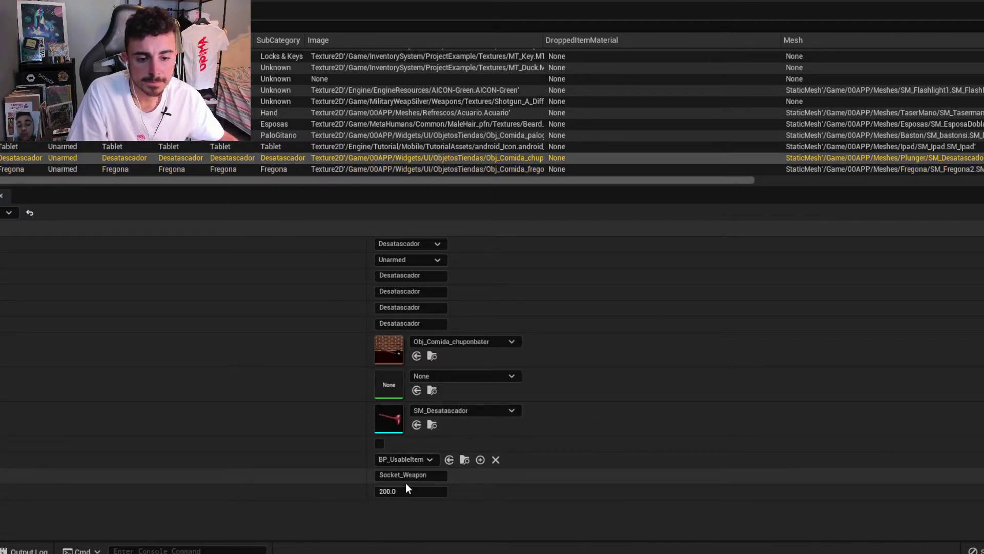
pyautogui.click(407, 475)
pyautogui.click(230, 169)
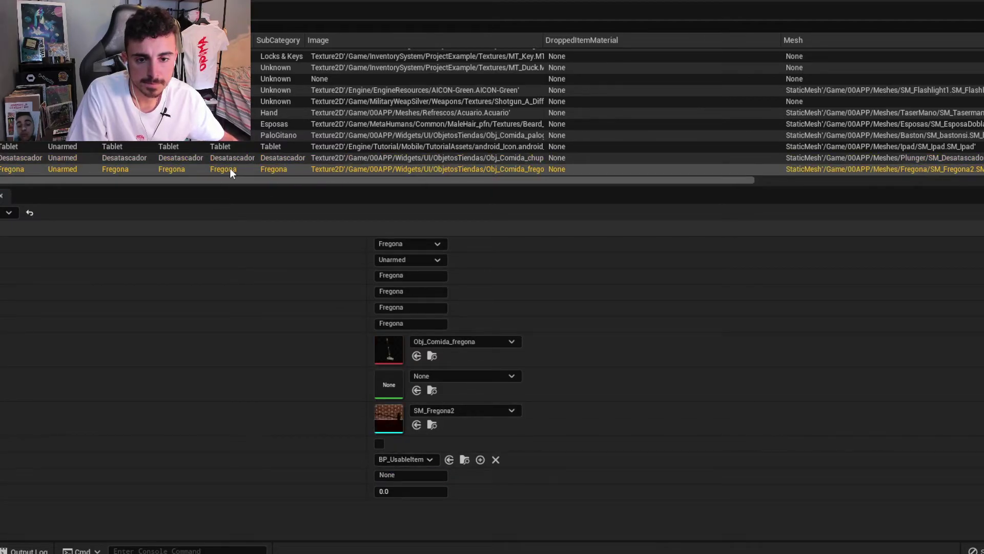
pyautogui.click(410, 474)
pyautogui.write('Socket_Weapon')
pyautogui.click(418, 490)
pyautogui.write('200')
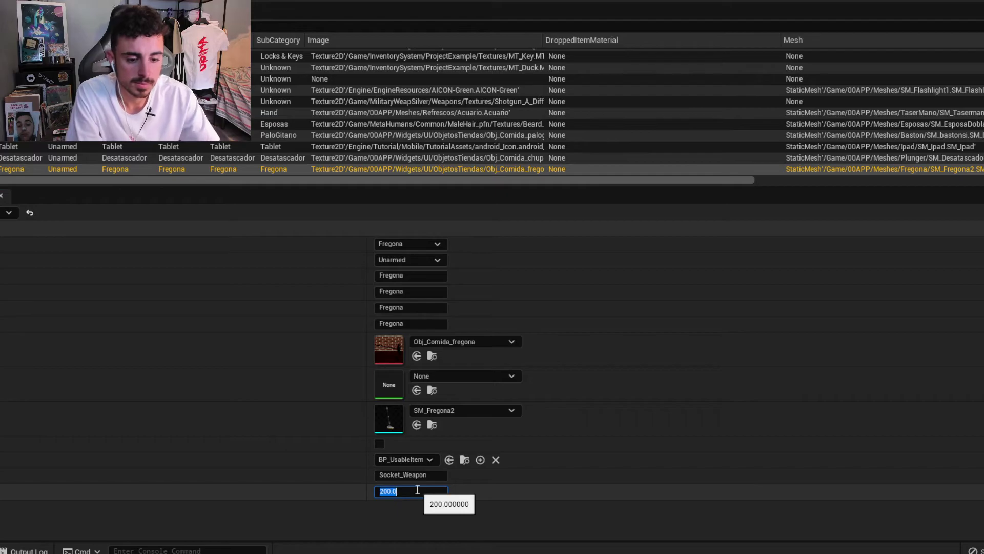
pyautogui.press('Return')
# Search 'bpo' in the asset browser and open the BPO_PickUp_Craft blueprint's Event Graph.
pyautogui.hotkey('ctrl', 'space')
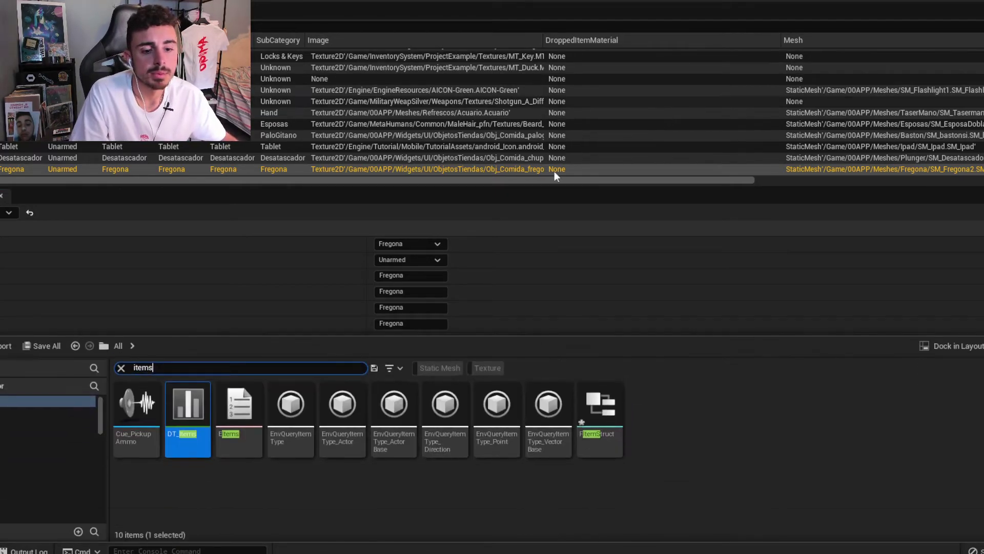
pyautogui.click(155, 367)
pyautogui.hotkey('ctrl', 'a')
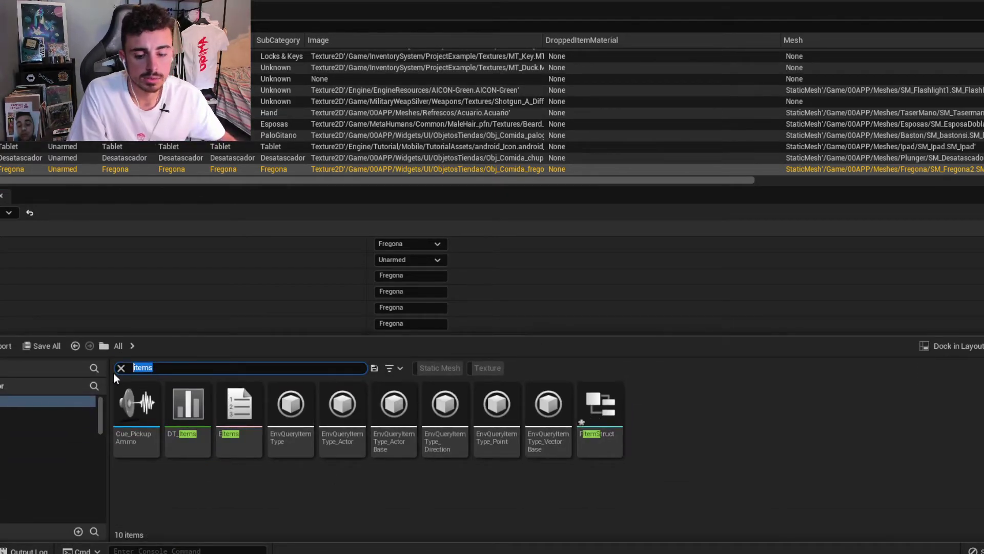
pyautogui.write('bpo')
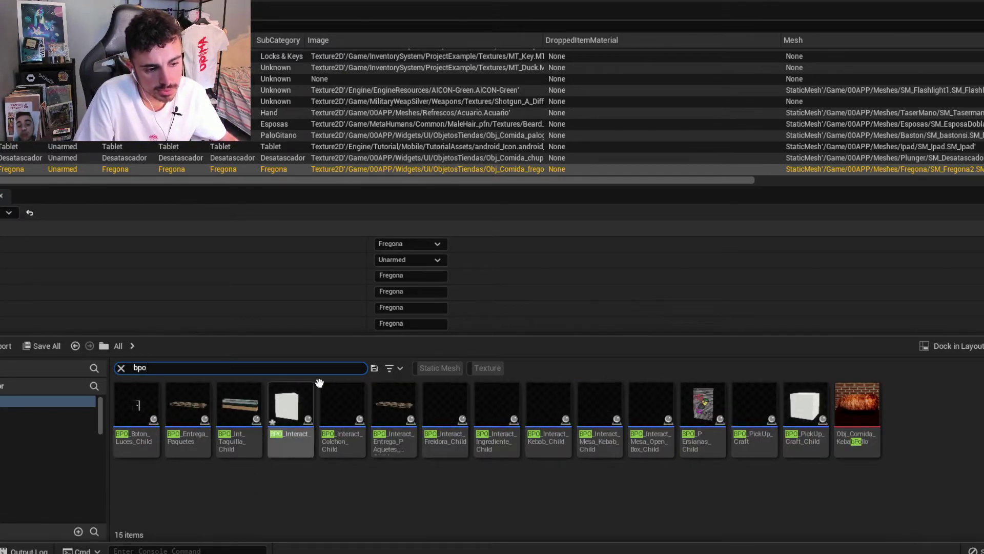
pyautogui.click(745, 399)
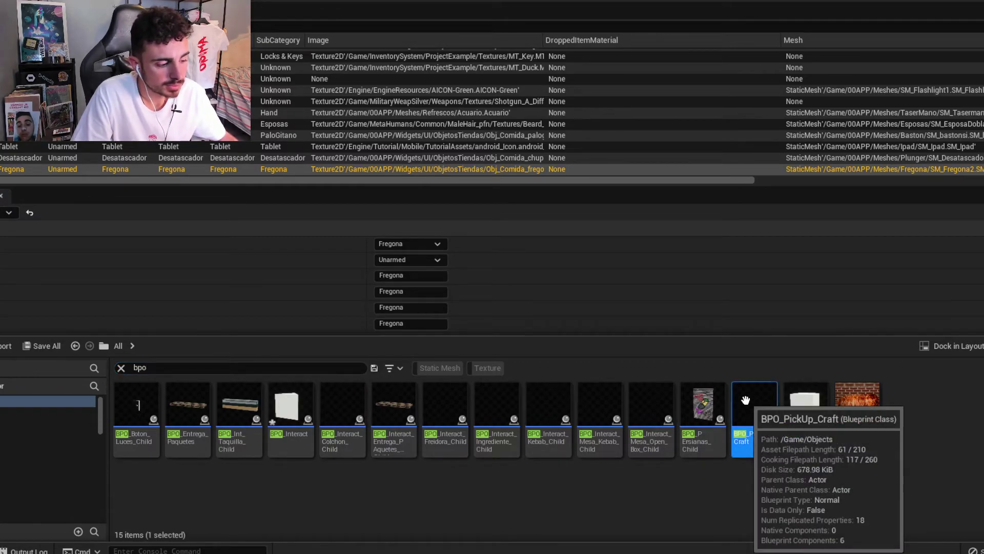
pyautogui.doubleClick(745, 400)
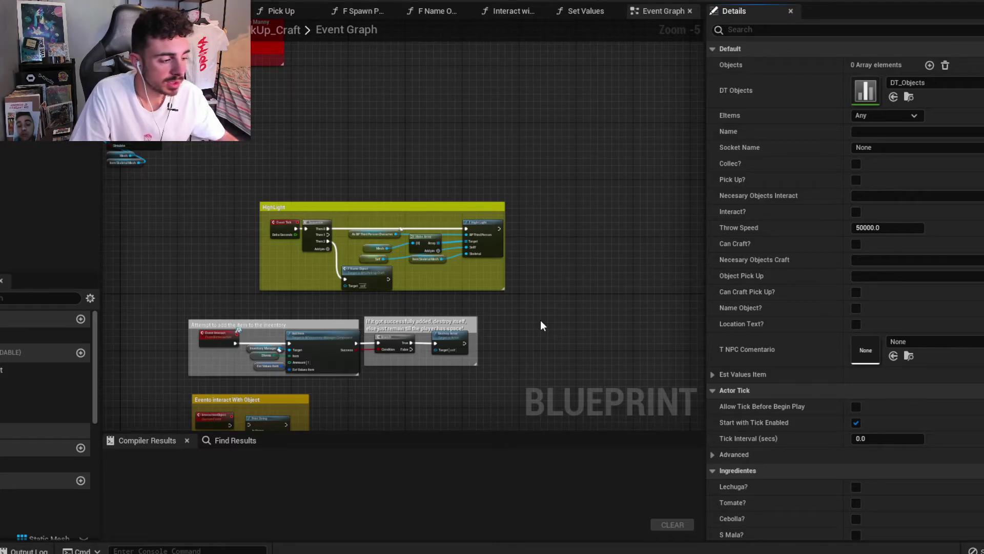
pyautogui.moveTo(541, 321); pyautogui.dragTo(575, 275, button='right')
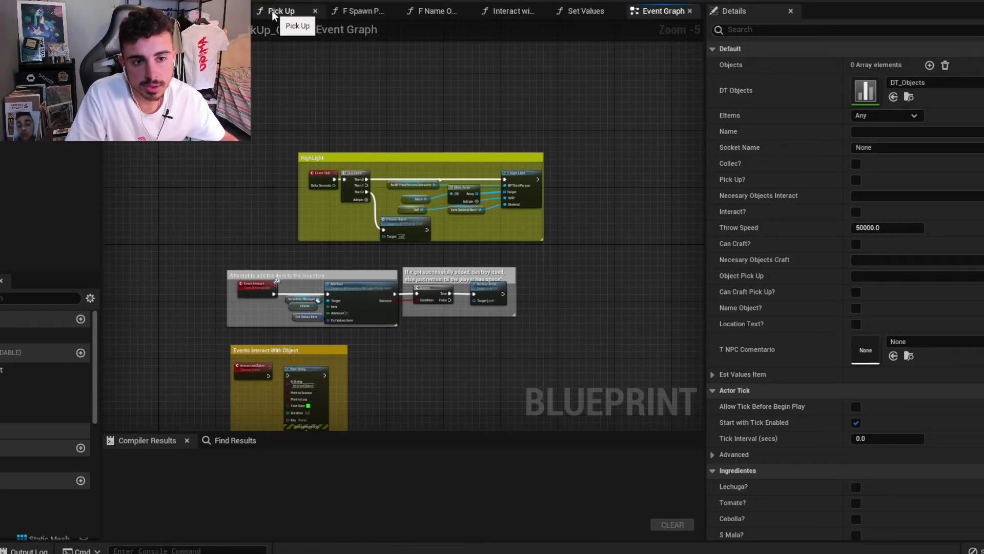
# Open the F Set Values function from the Set Values graph.
pyautogui.click(581, 14)
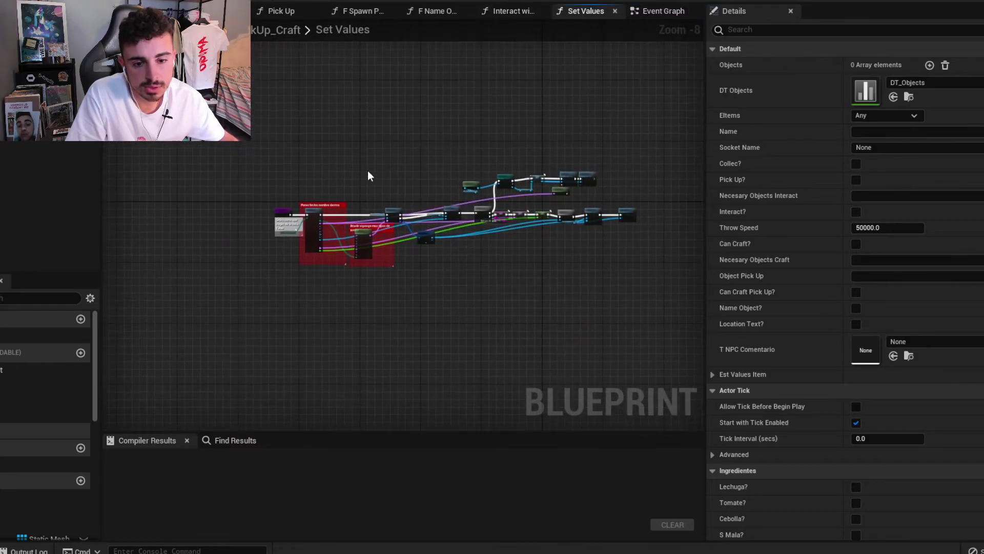
pyautogui.scroll(6, 394, 253)
pyautogui.moveTo(394, 252); pyautogui.dragTo(196, 272, button='right')
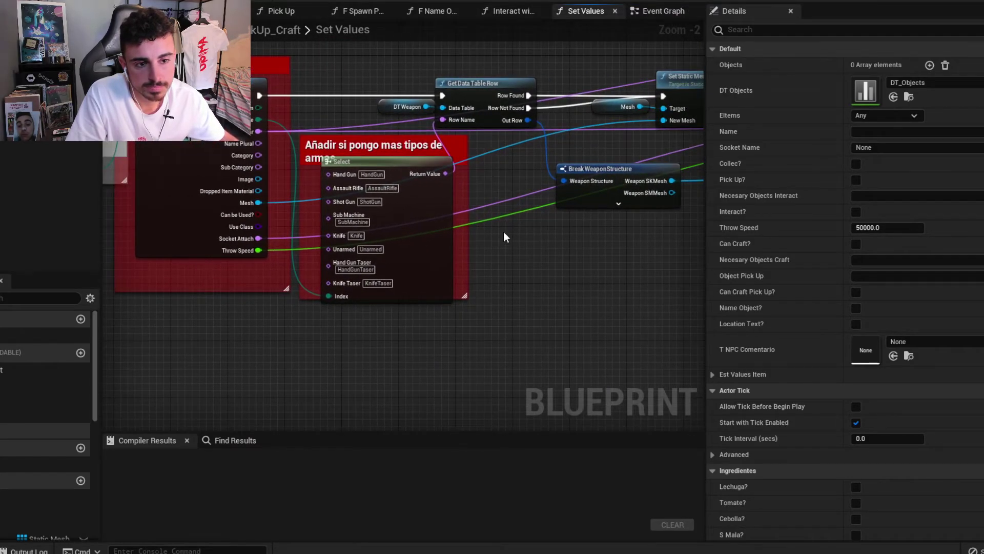
pyautogui.moveTo(538, 257); pyautogui.dragTo(608, 261, button='right')
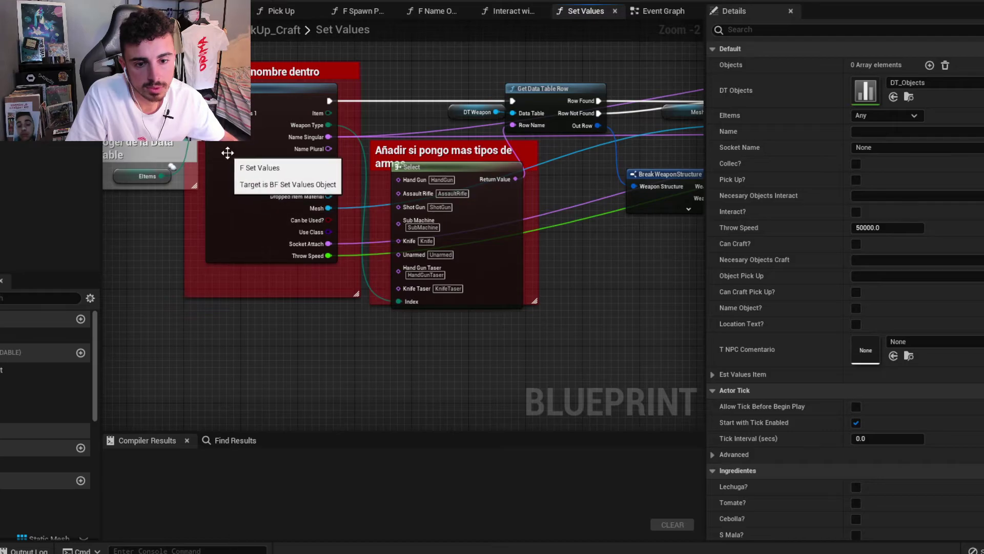
pyautogui.click(227, 153)
pyautogui.doubleClick(227, 153)
# Set the name Select's Fregona option to 'Fregona' and wire Mesh into the mesh Select's Fregona input.
pyautogui.scroll(3, 314, 318)
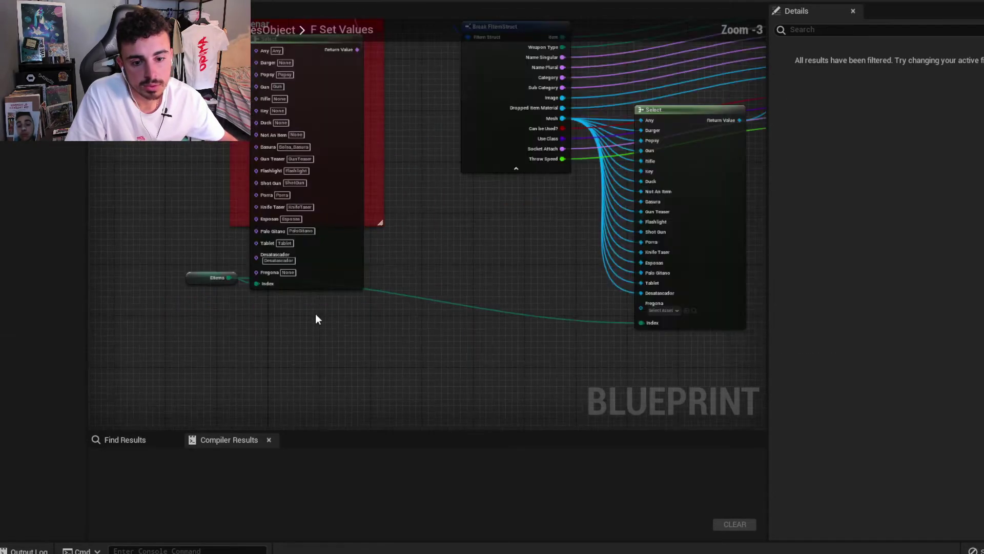
pyautogui.scroll(3, 279, 261)
pyautogui.write('Socket_Weapon')
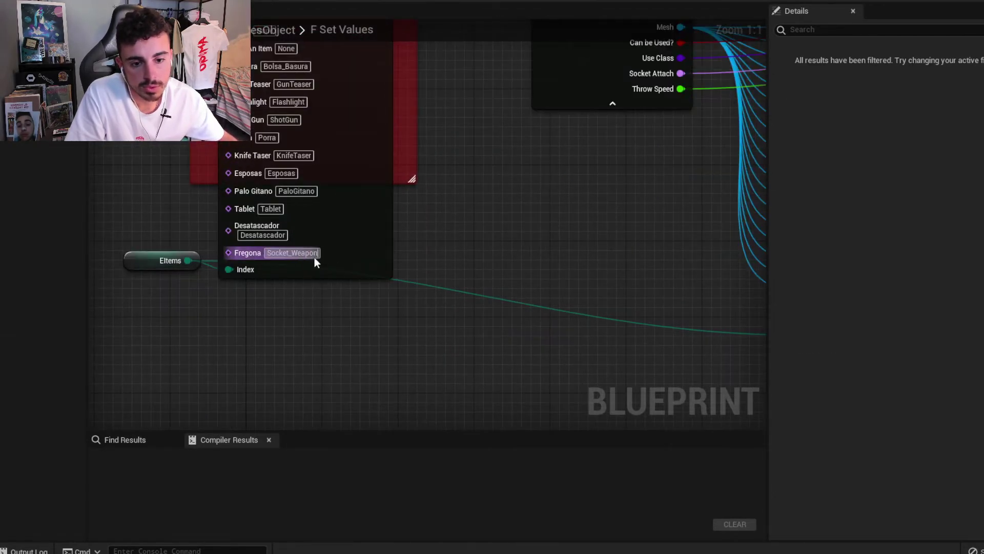
pyautogui.write('Fregona')
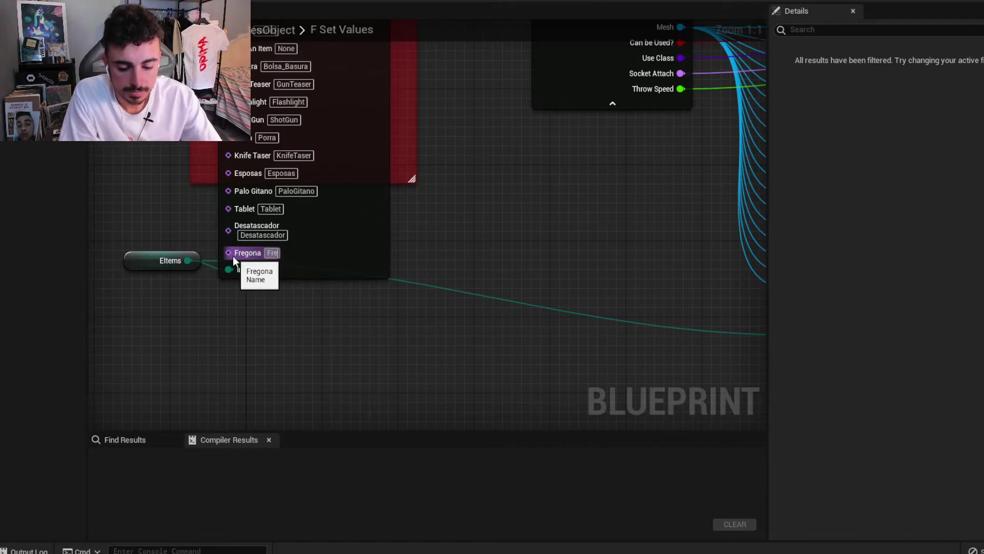
pyautogui.press('Return')
pyautogui.scroll(-2, 271, 315)
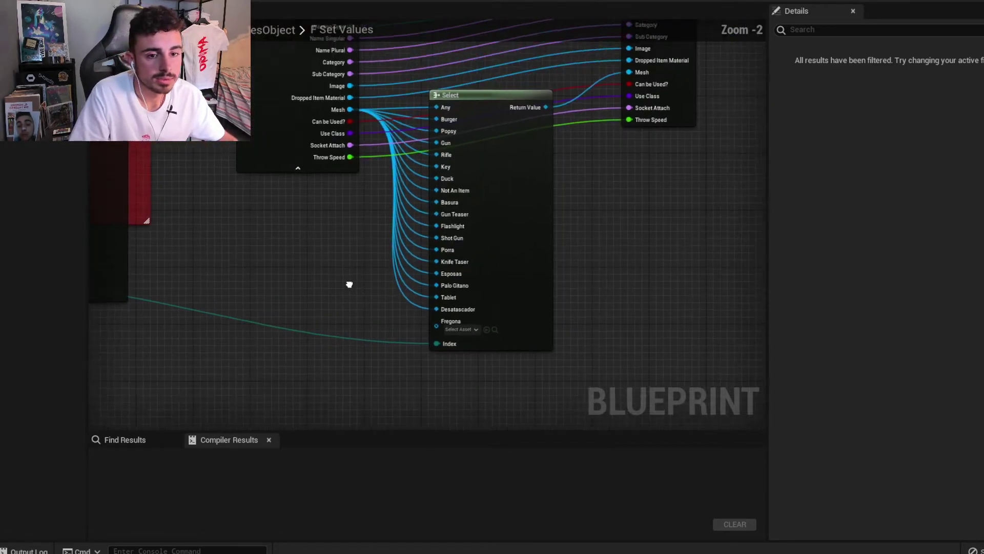
pyautogui.moveTo(341, 120)
pyautogui.mouseDown()
pyautogui.moveTo(413, 334)
pyautogui.moveTo(436, 334)
pyautogui.mouseUp()
pyautogui.scroll(-3, 564, 318)
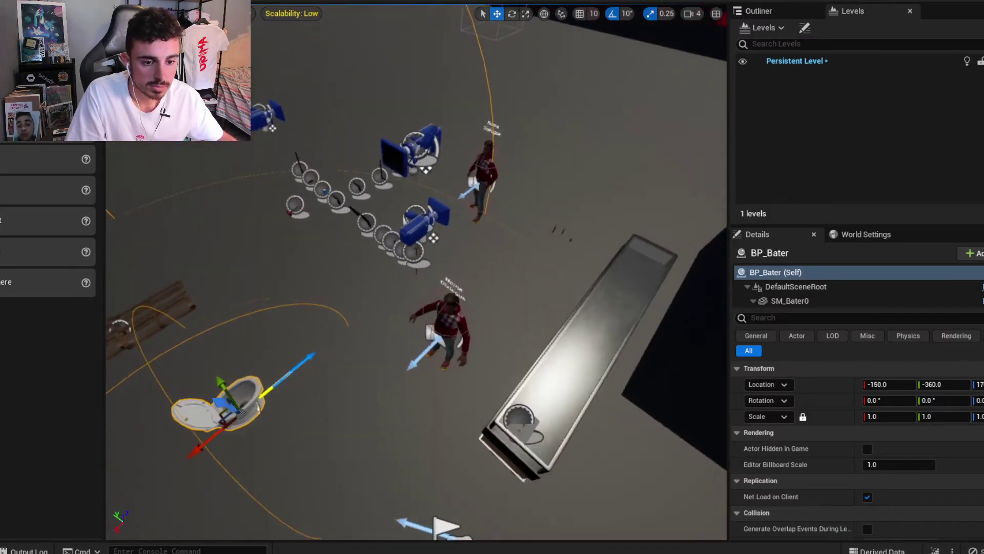
# Duplicate an existing BPO_PickUp_Craft pickup and set its item to Fregona.
pyautogui.click(463, 261)
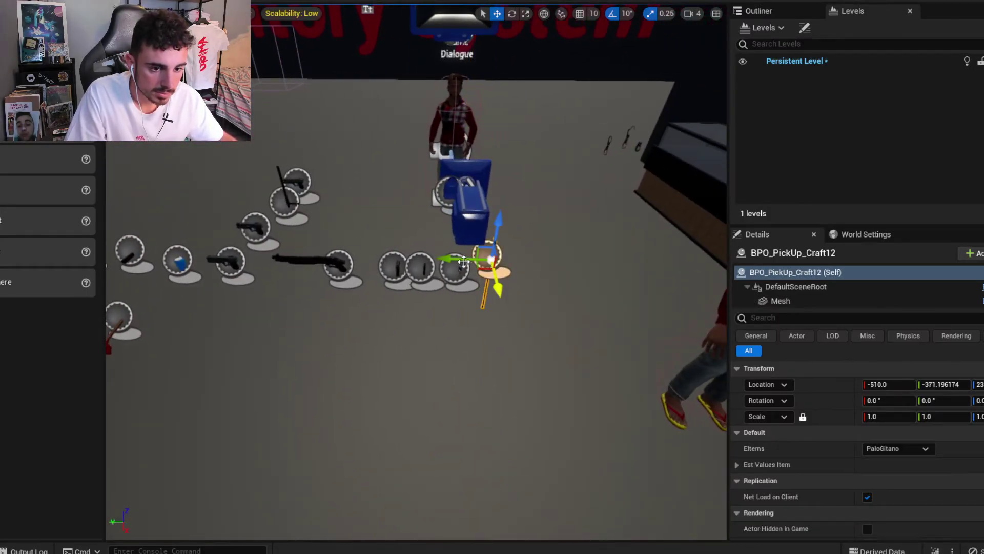
pyautogui.keyDown('alt'); pyautogui.moveTo(464, 261); pyautogui.dragTo(504, 262); pyautogui.keyUp('alt')
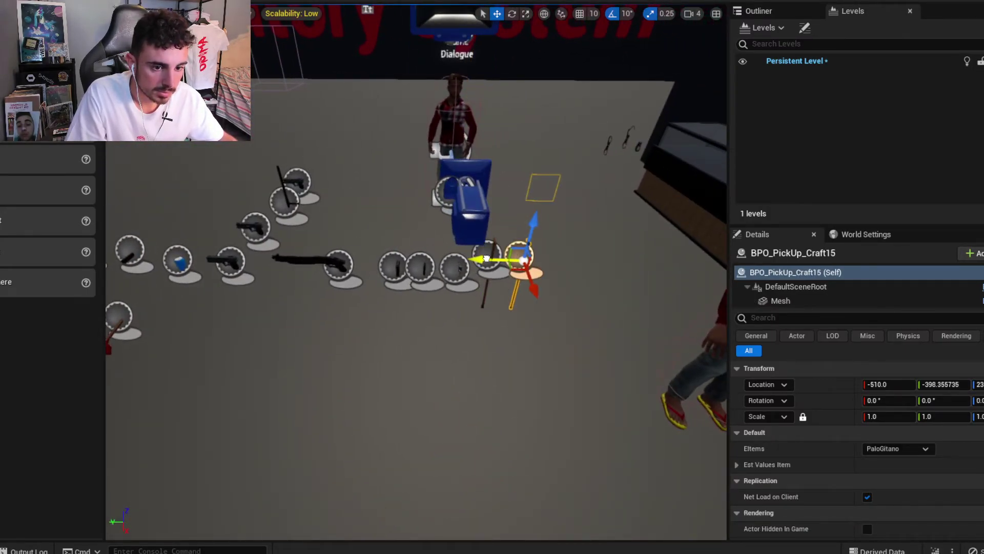
pyautogui.click(927, 449)
pyautogui.click(904, 435)
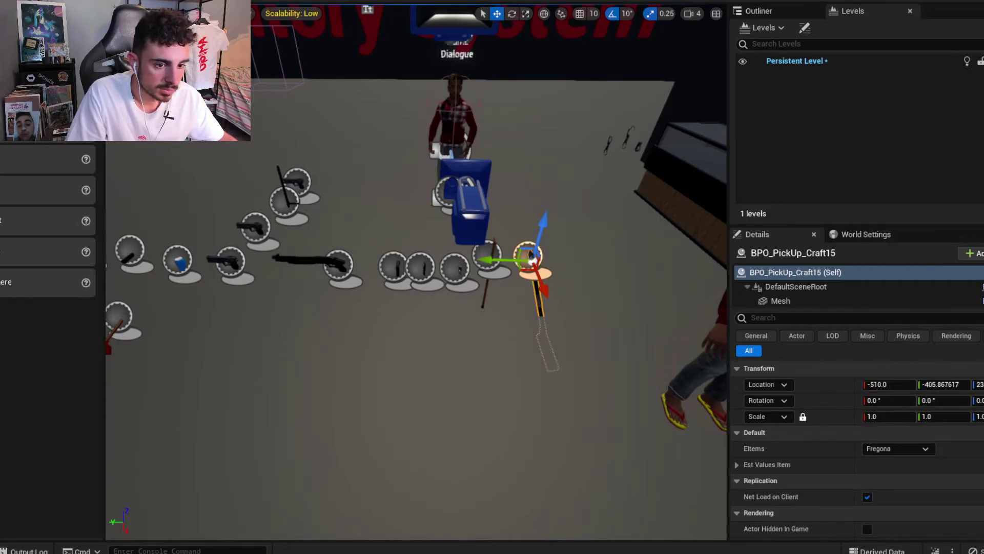
# Raise the mop pickup off the floor and save the level.
pyautogui.moveTo(521, 221); pyautogui.dragTo(521, 222, button='right')
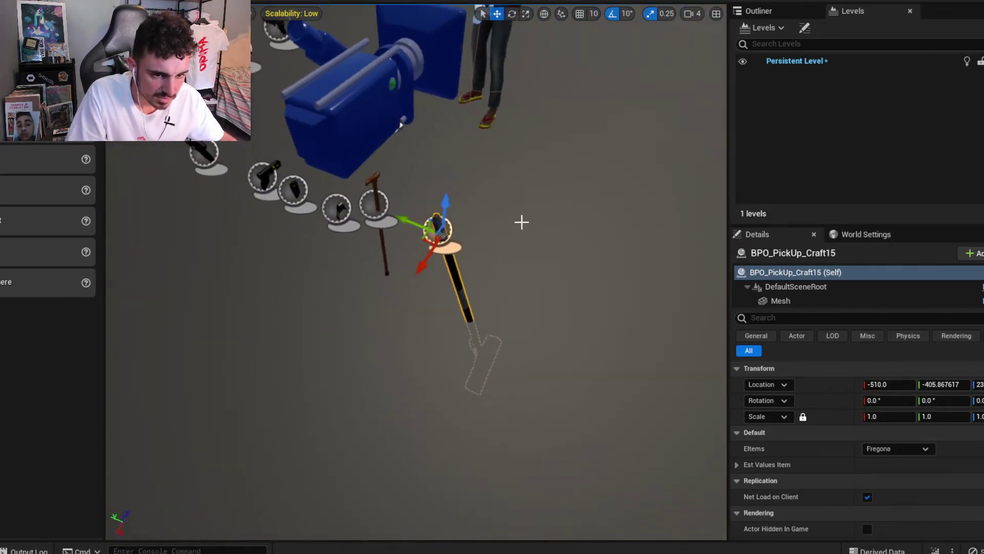
pyautogui.moveTo(445, 200); pyautogui.dragTo(432, 17)
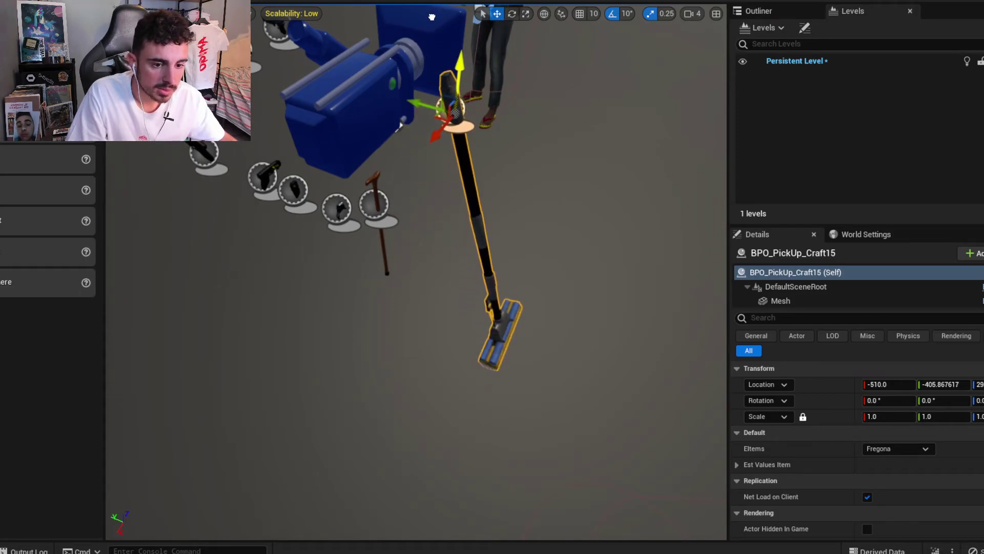
pyautogui.moveTo(536, 210); pyautogui.dragTo(536, 210, button='right')
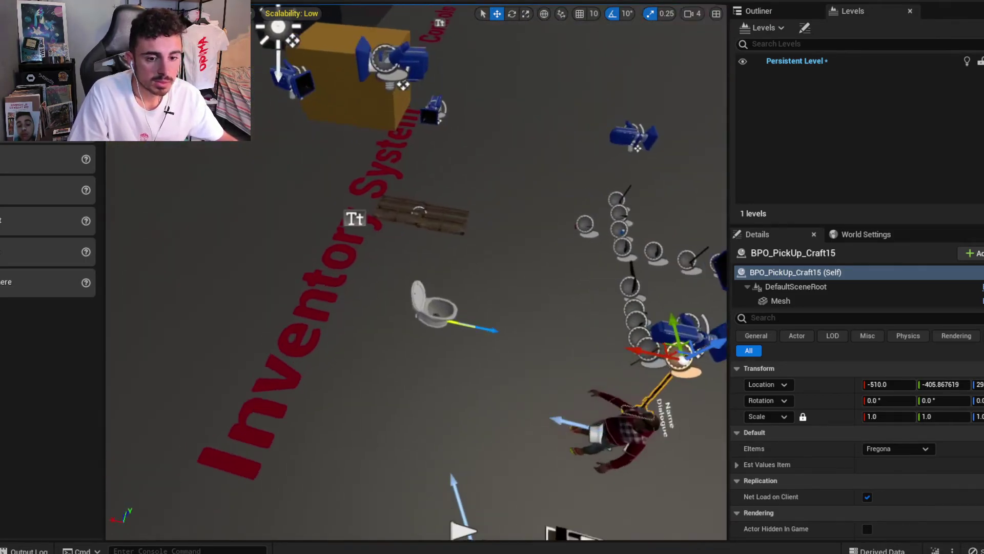
pyautogui.moveTo(500, 145); pyautogui.dragTo(501, 145, button='right')
pyautogui.hotkey('ctrl', 's')
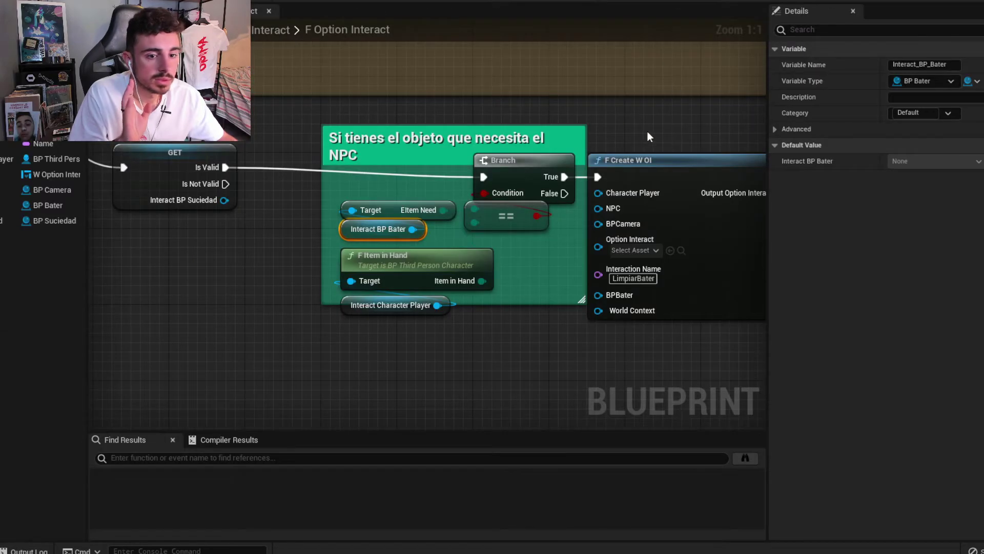
# Add an Interact BP Suciedad getter with a Get Eltem Need node to F Option Interact.
pyautogui.moveTo(237, 231); pyautogui.dragTo(266, 236, button='right')
pyautogui.moveTo(54, 221)
pyautogui.mouseDown()
pyautogui.moveTo(290, 251)
pyautogui.moveTo(307, 213)
pyautogui.mouseUp()
pyautogui.click(290, 252)
pyautogui.write('ge')
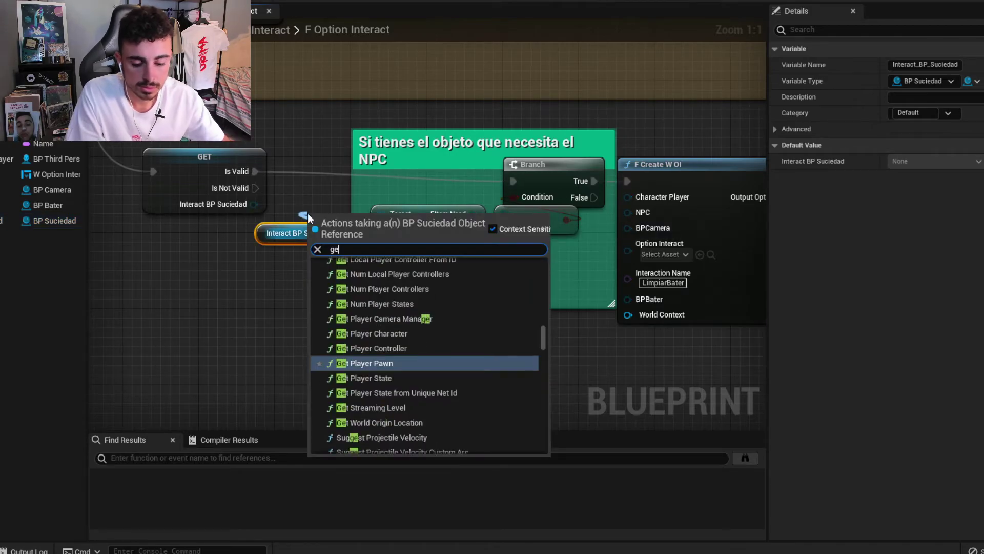
pyautogui.write('t eltem')
pyautogui.press('Return')
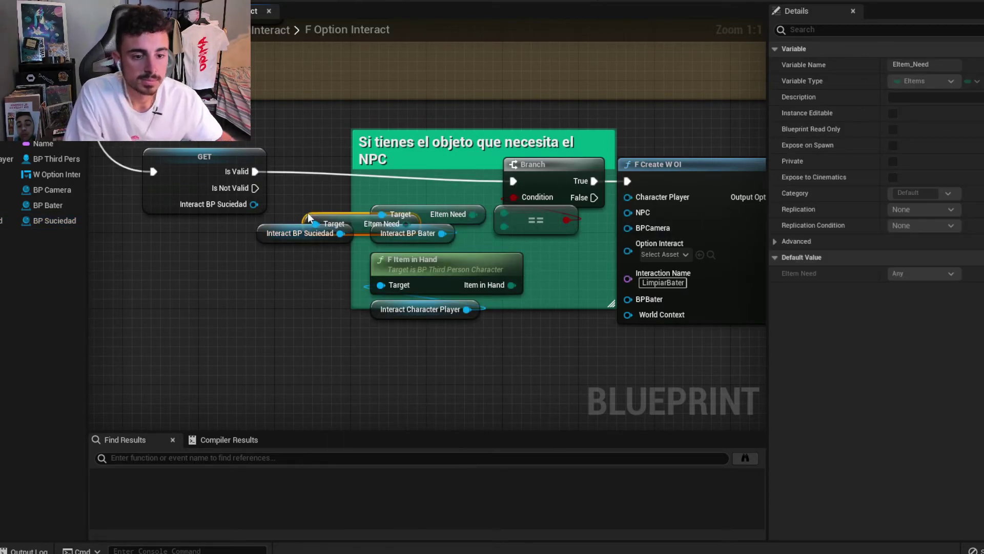
# Delete the old BP Bater getters and move the Suciedad getters beside the comparison.
pyautogui.moveTo(480, 238); pyautogui.dragTo(446, 206)
pyautogui.press('Delete')
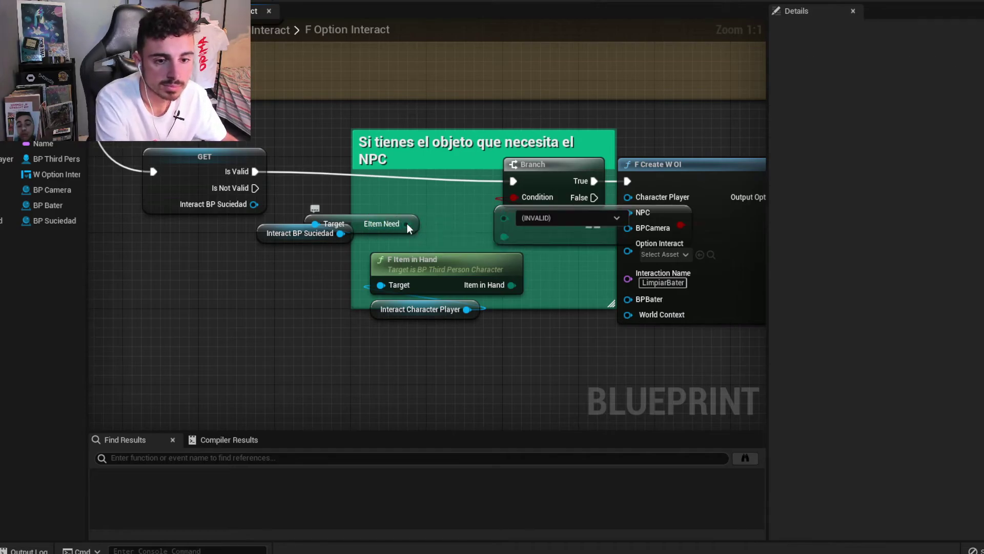
pyautogui.moveTo(267, 239); pyautogui.dragTo(298, 247)
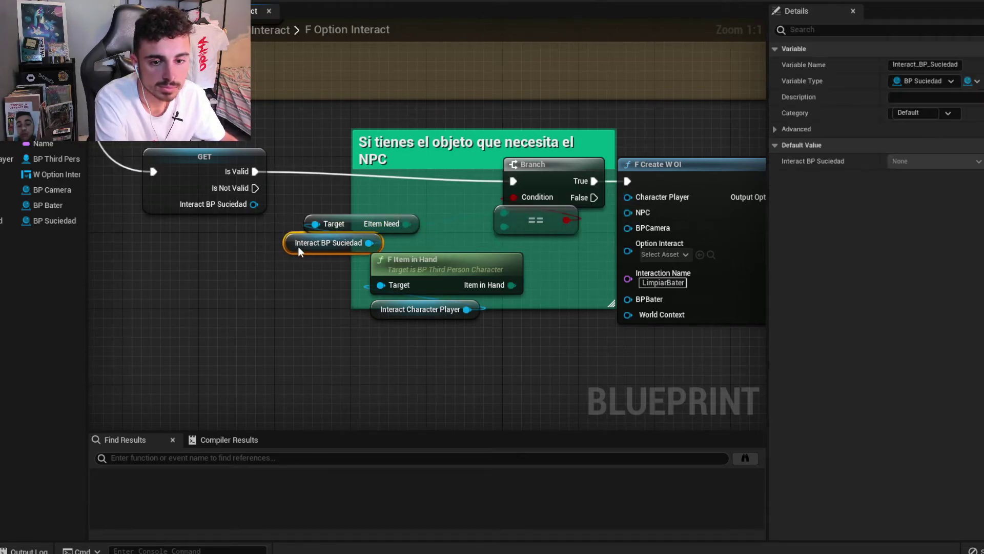
pyautogui.keyDown('ctrl'); pyautogui.click(353, 228); pyautogui.keyUp('ctrl')
pyautogui.moveTo(352, 228); pyautogui.dragTo(419, 218)
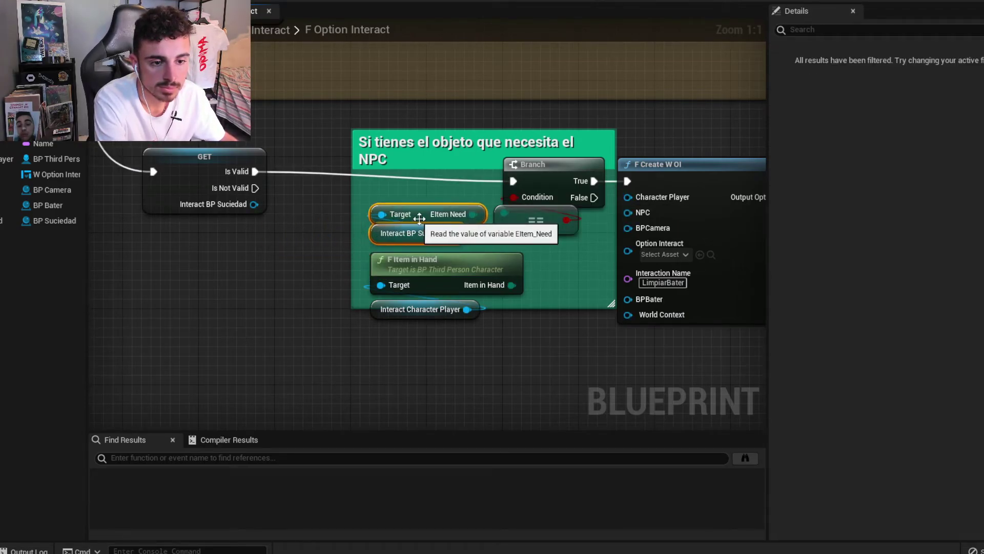
pyautogui.click(674, 131)
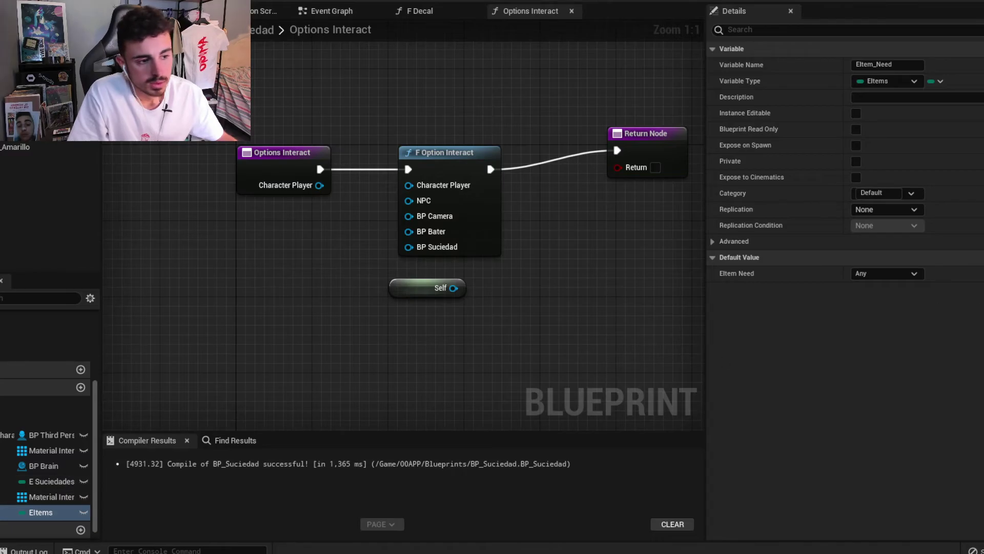
pyautogui.click(905, 278)
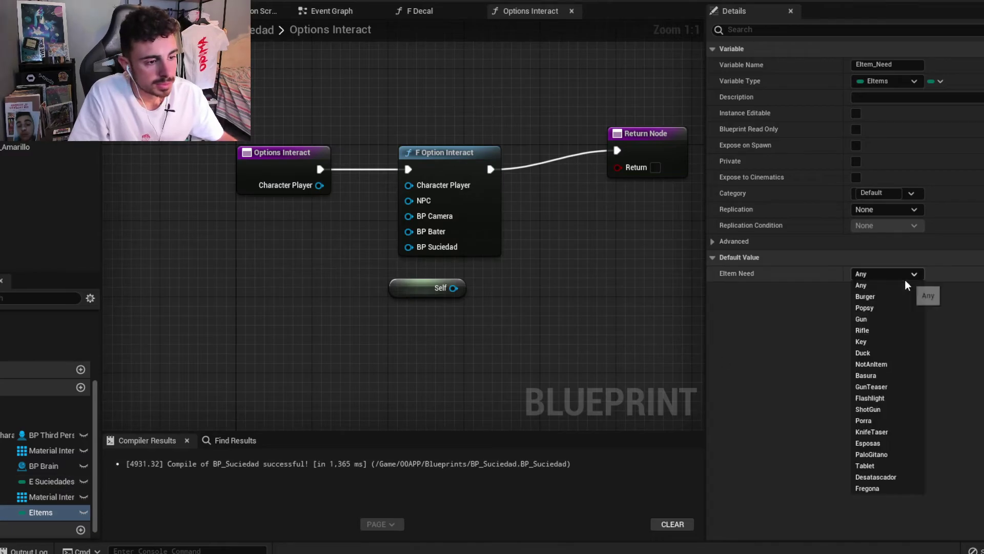
pyautogui.click(874, 488)
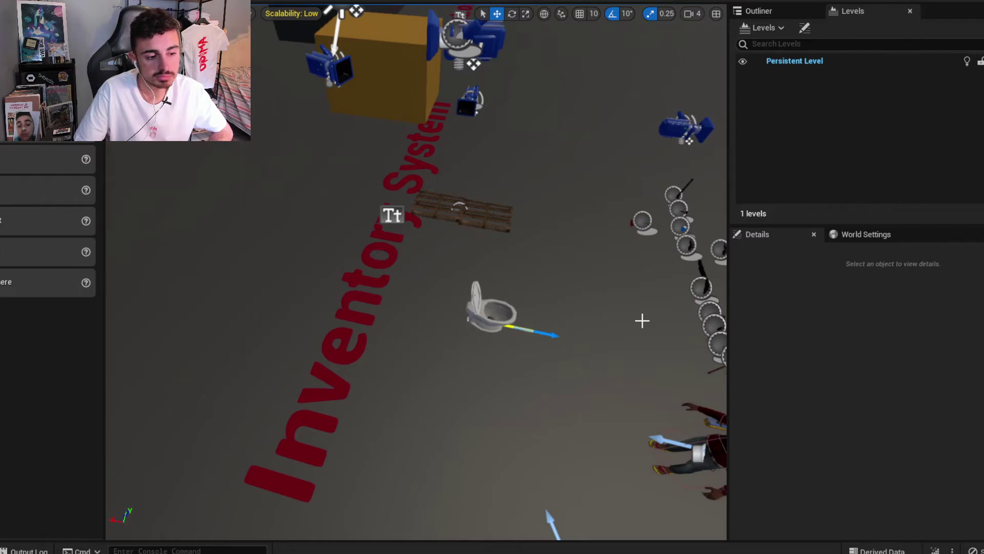
pyautogui.moveTo(642, 320)
pyautogui.mouseDown(button='right')
pyautogui.moveTo(574, 328)
pyautogui.moveTo(574, 308)
pyautogui.moveTo(574, 328)
pyautogui.mouseUp(button='right')
# Search 'suci' in the asset browser and select the BP_Suciedad blueprint.
pyautogui.hotkey('ctrl', 'space')
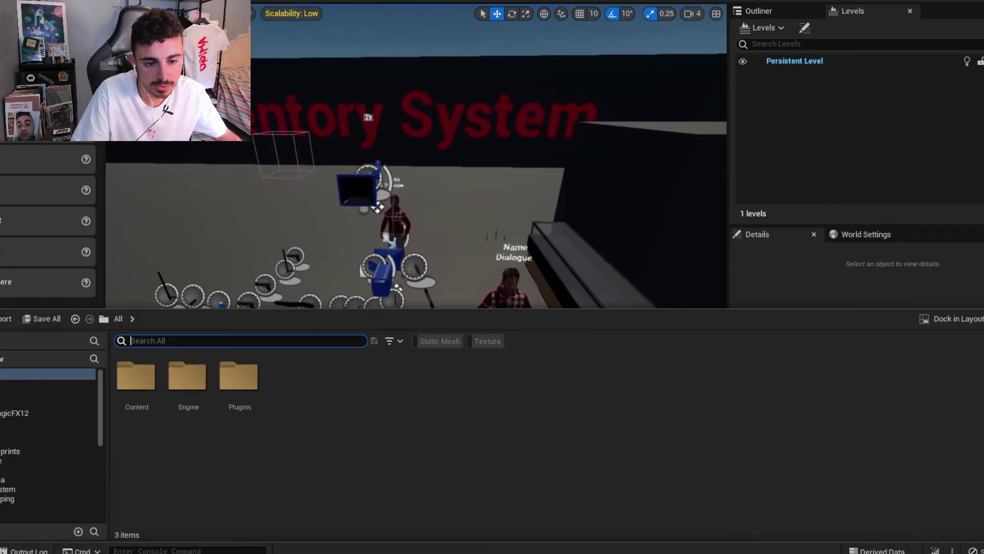
pyautogui.moveTo(474, 361); pyautogui.dragTo(475, 322, button='right')
pyautogui.hotkey('ctrl', 'space')
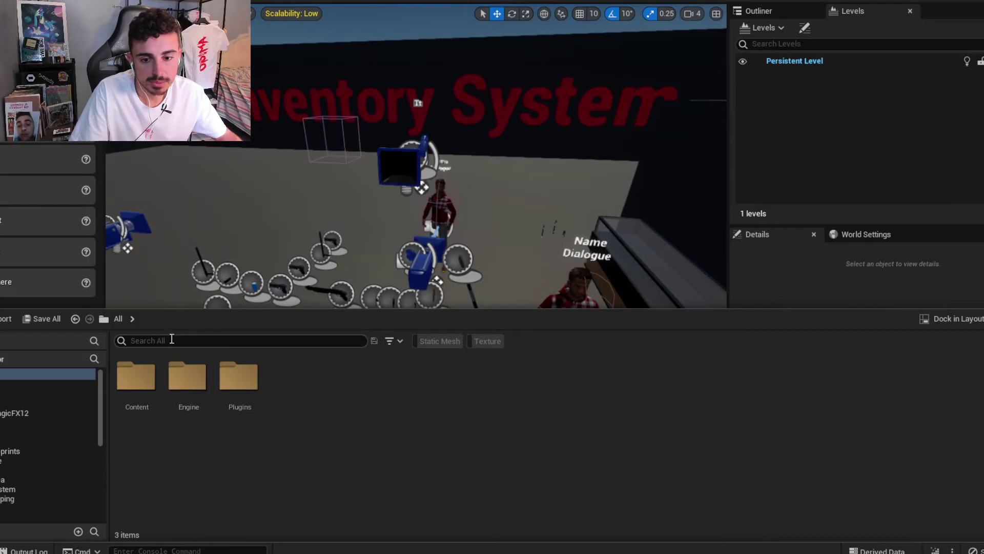
pyautogui.write('suci')
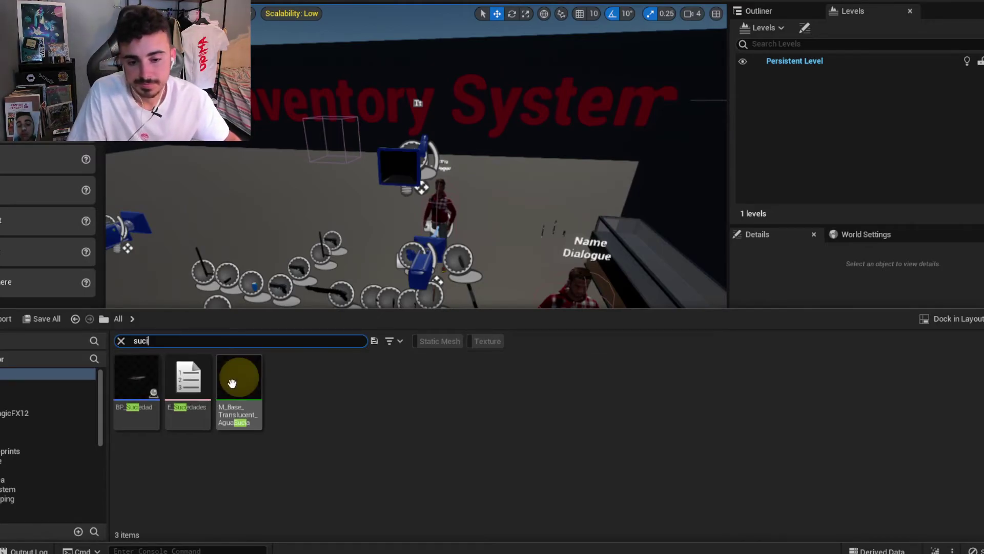
pyautogui.click(136, 391)
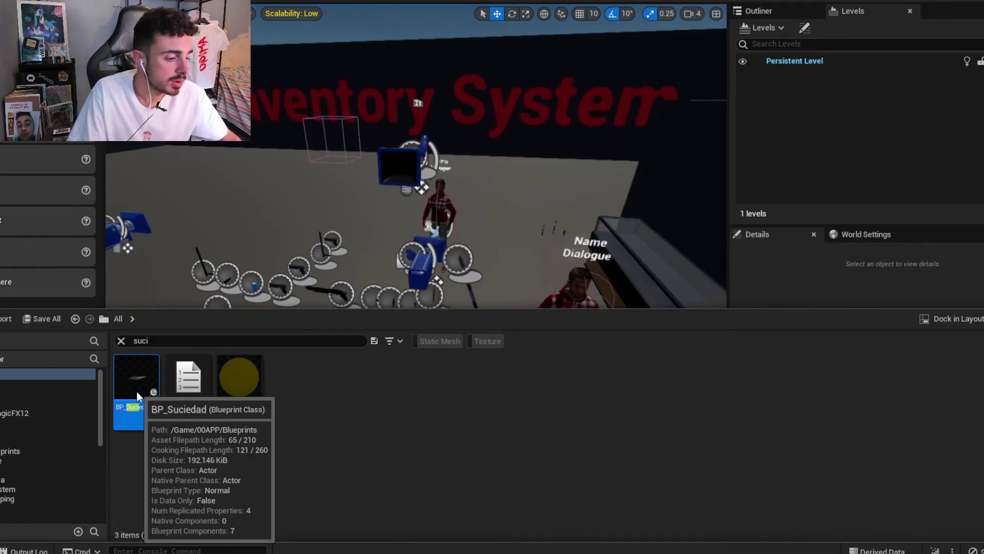
pyautogui.hotkey('ctrl', 'space')
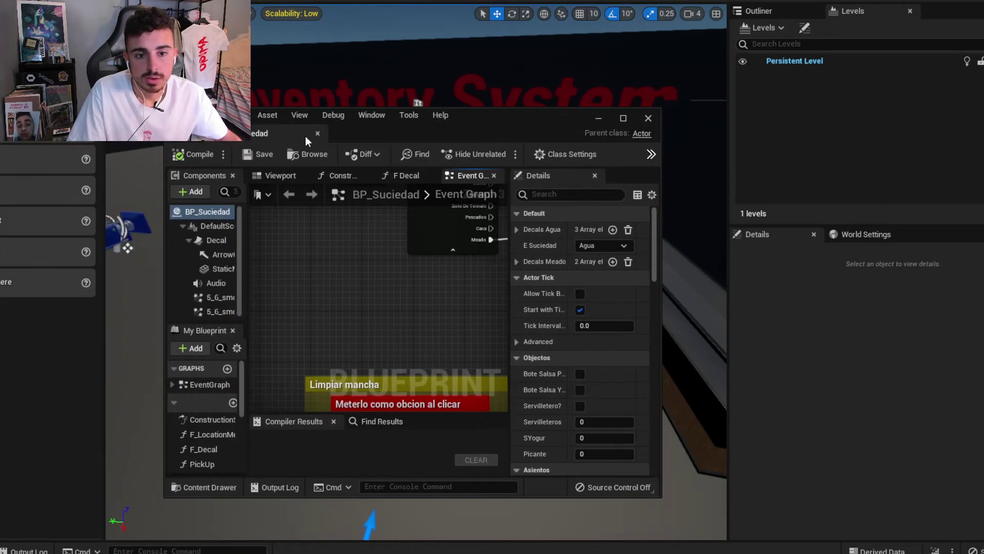
# Maximize the BP_Suciedad editor and pan to the Limpiar mancha mop-sound nodes.
pyautogui.moveTo(305, 136); pyautogui.dragTo(307, 2)
pyautogui.moveTo(409, 144)
pyautogui.mouseDown(button='right')
pyautogui.moveTo(332, 226)
pyautogui.moveTo(416, 70)
pyautogui.mouseUp(button='right')
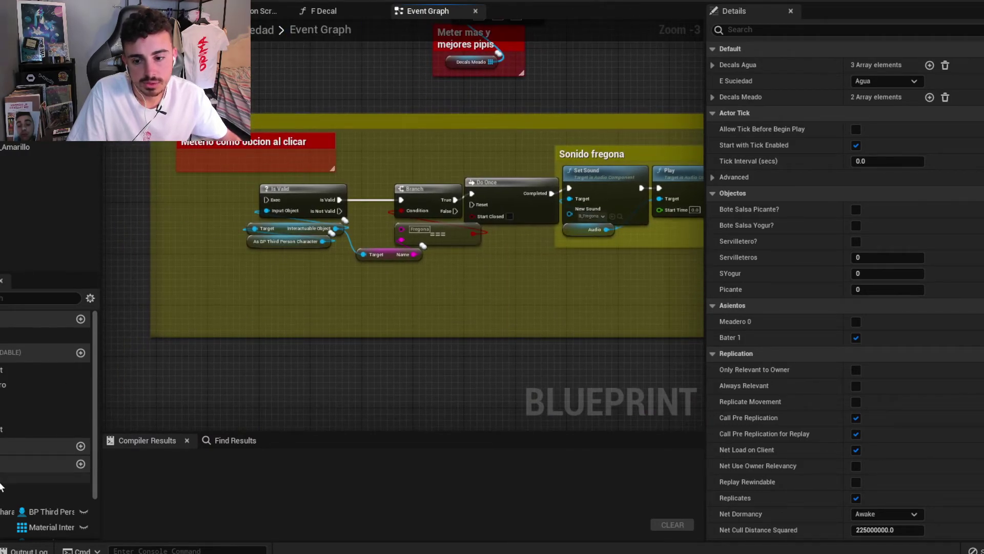
pyautogui.scroll(-3, 47, 410)
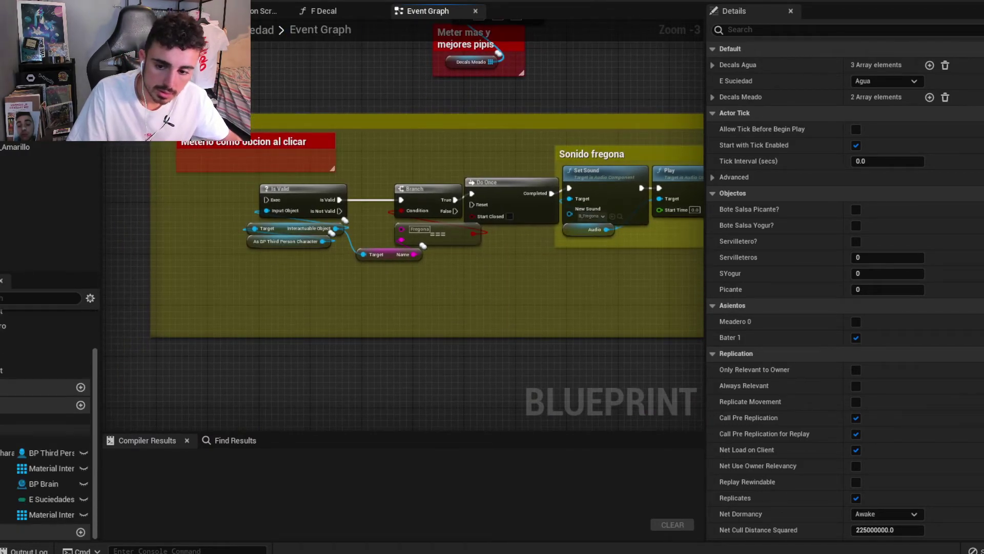
pyautogui.scroll(3, 47, 410)
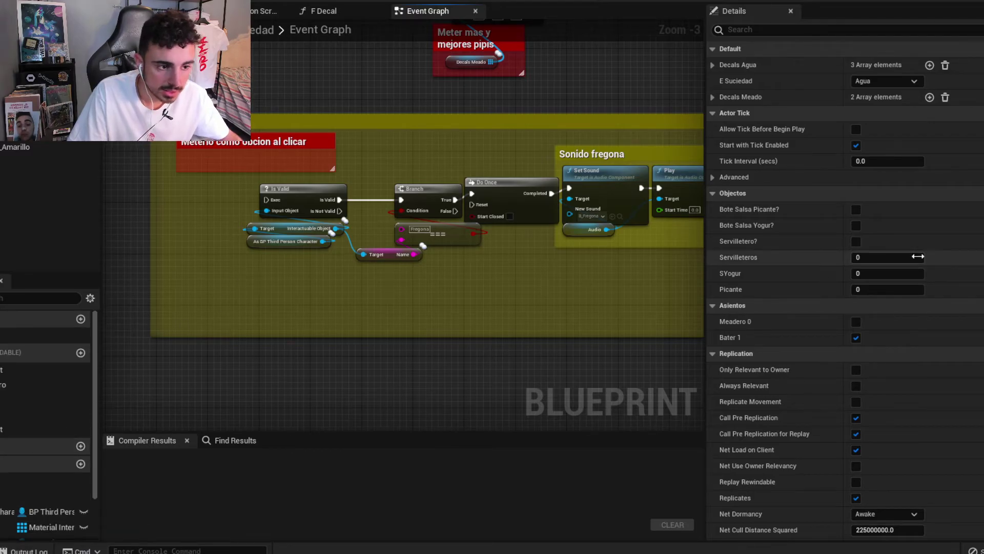
# Try implementing the BPI_Interaction interface in BP_Suciedad's Class Settings.
pyautogui.click(318, 2)
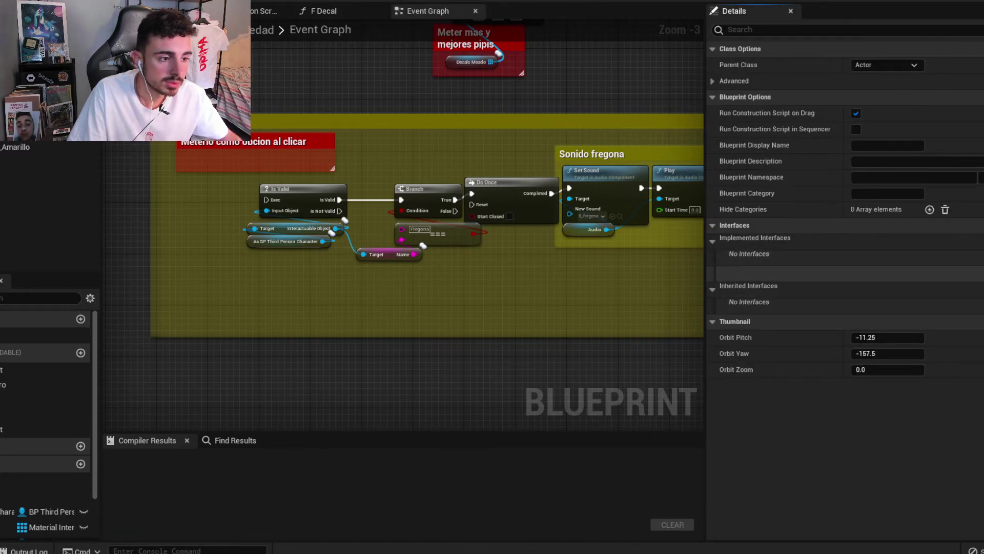
pyautogui.click(866, 272)
pyautogui.write('bpi')
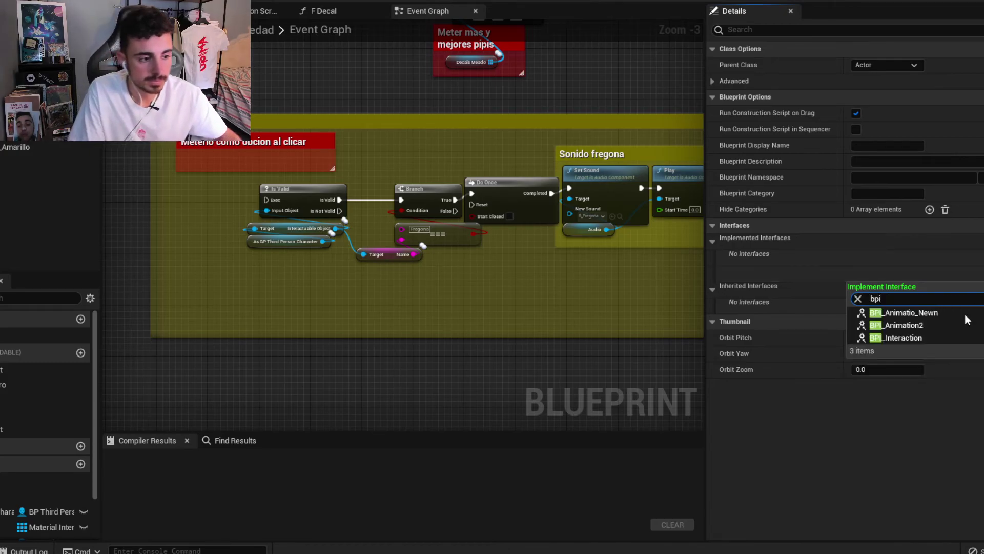
pyautogui.click(906, 322)
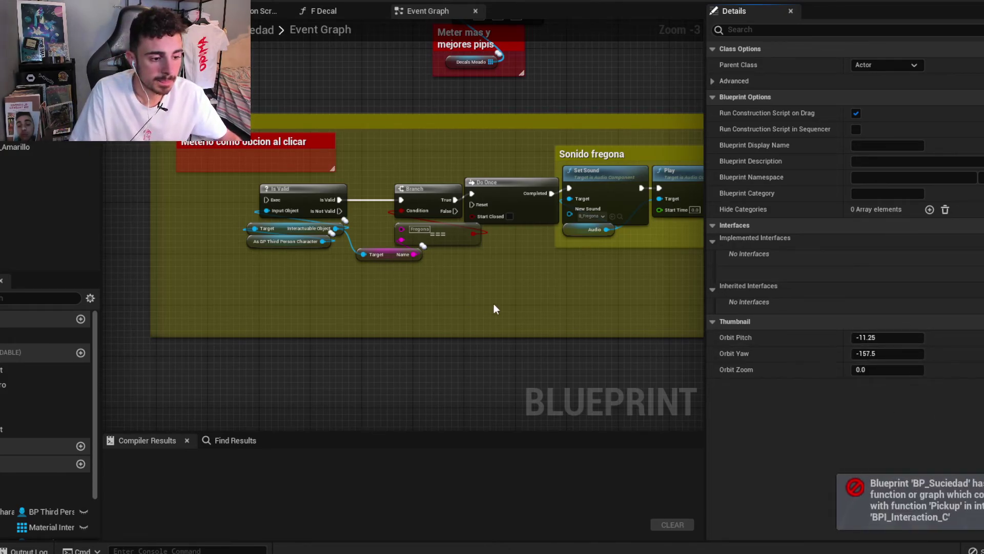
# Delete the conflicting Pick Up function and retry adding BPI_Interaction.
pyautogui.click(46, 414)
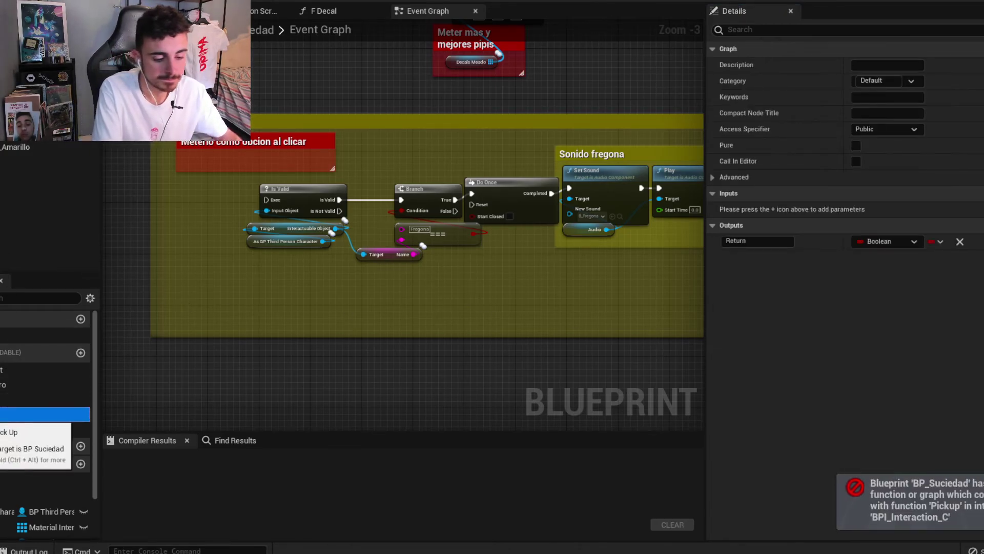
pyautogui.press('Delete')
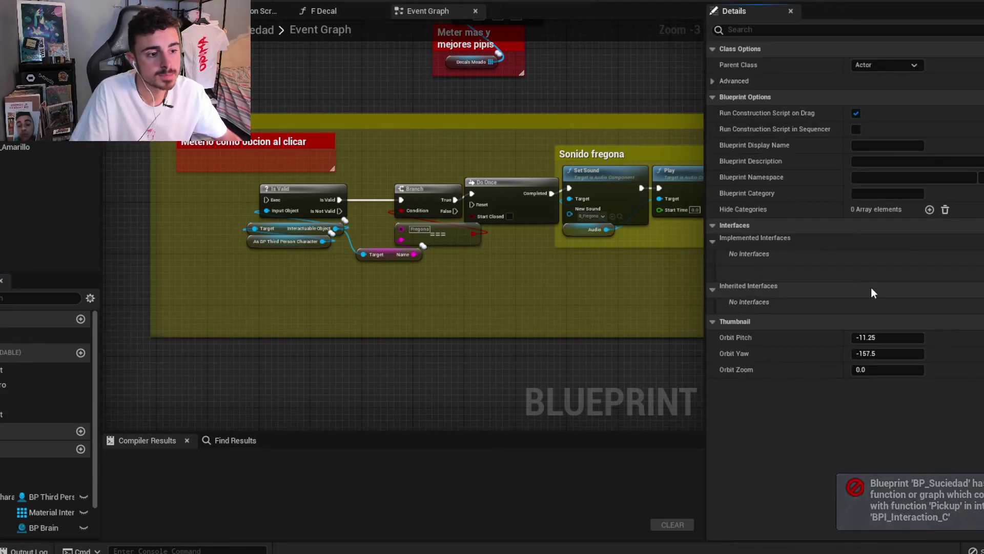
pyautogui.click(871, 275)
pyautogui.write('bpi')
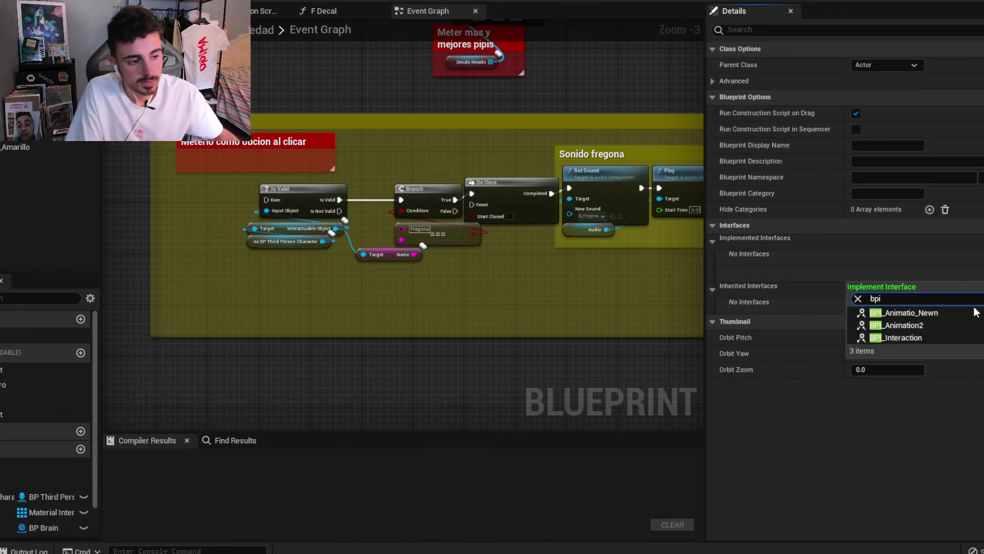
pyautogui.click(926, 334)
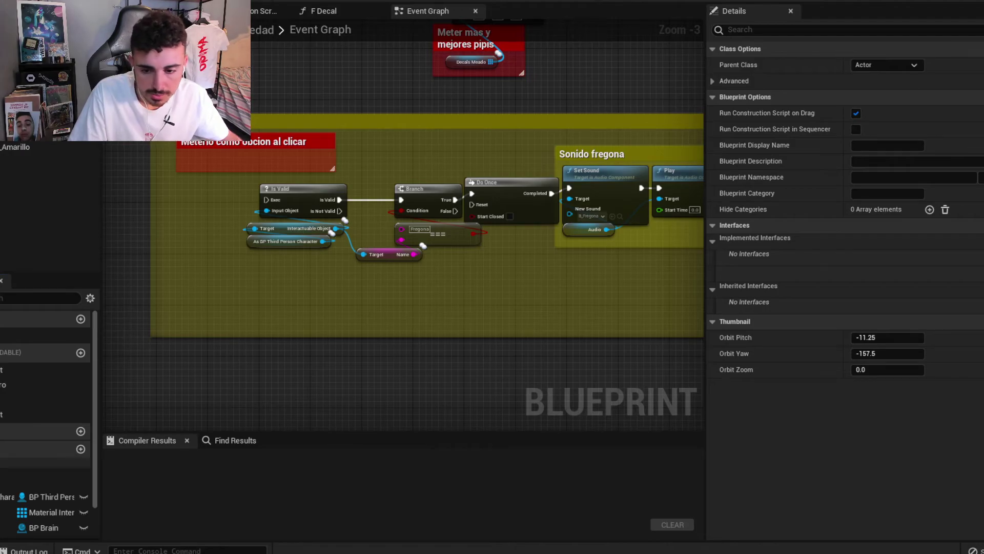
pyautogui.scroll(-2, 51, 467)
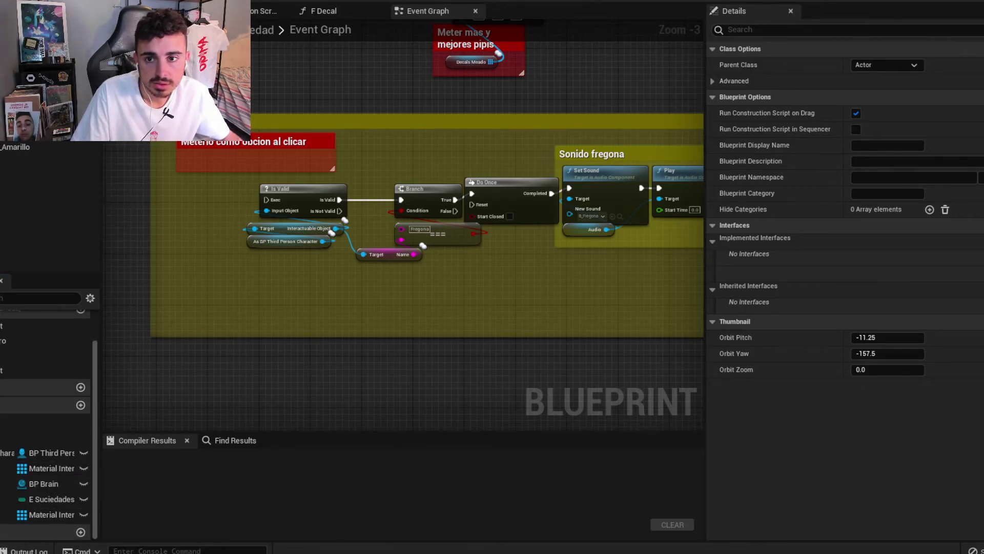
# Compile BP_Suciedad and search the assets for 'suci'.
pyautogui.press('F7')
pyautogui.hotkey('ctrl', 'space')
pyautogui.write('suci')
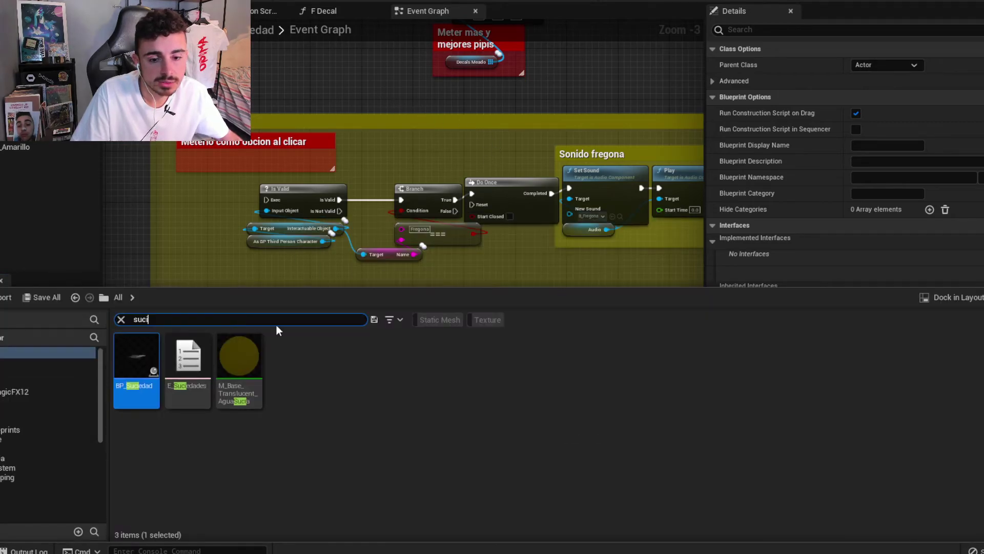
pyautogui.click(391, 162)
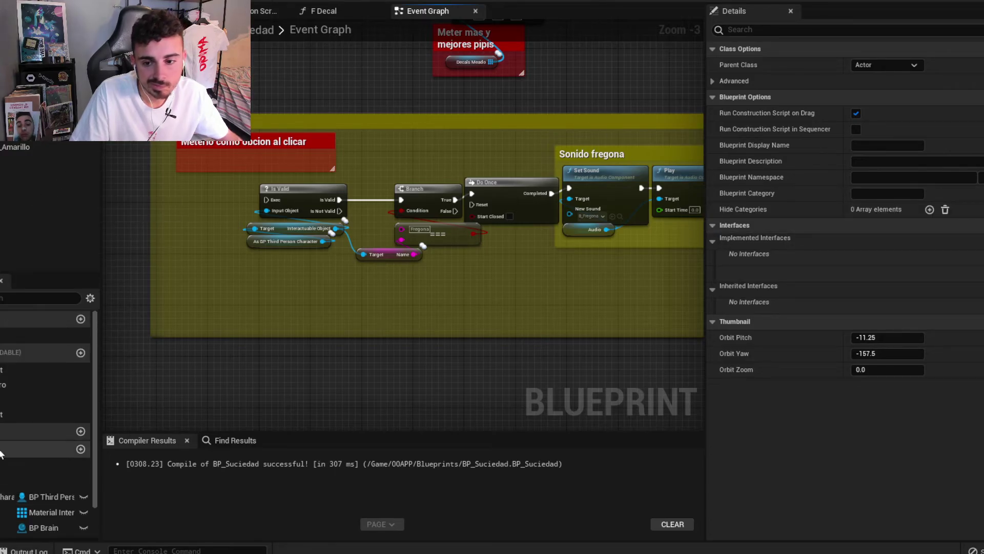
pyautogui.scroll(2, 11, 424)
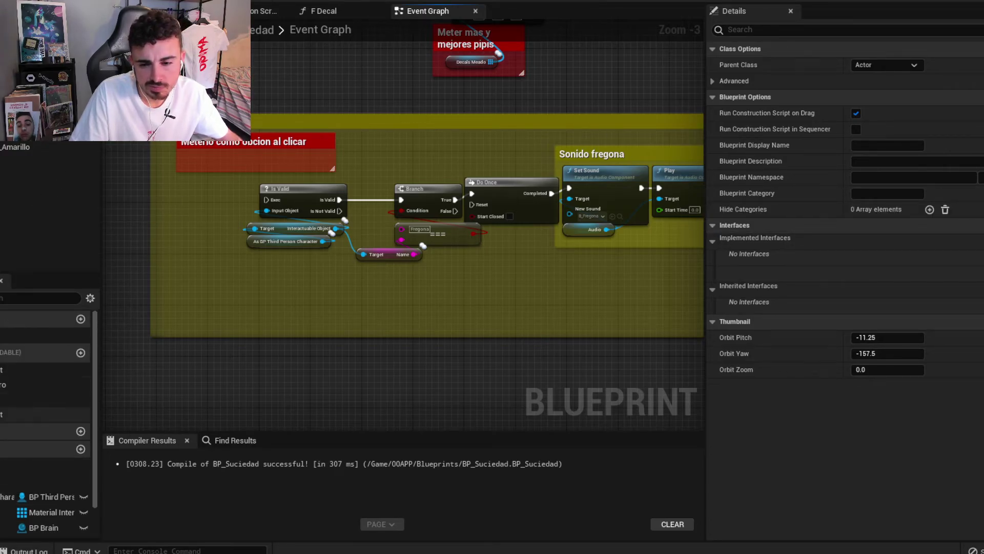
# Delete the F Location Meadero and Interact with Object functions from BP_Suciedad.
pyautogui.doubleClick(31, 415)
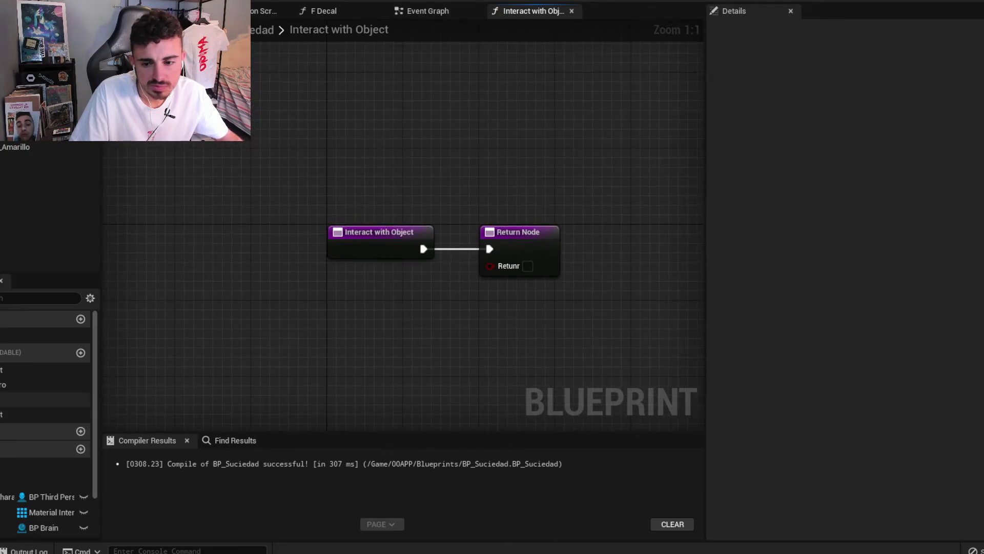
pyautogui.doubleClick(11, 384)
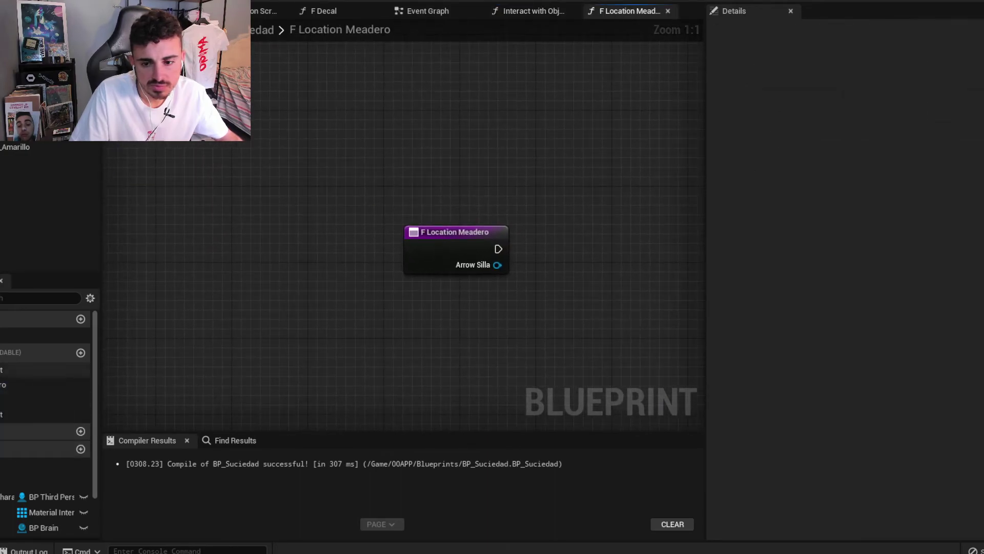
pyautogui.press('Delete')
pyautogui.click(31, 399)
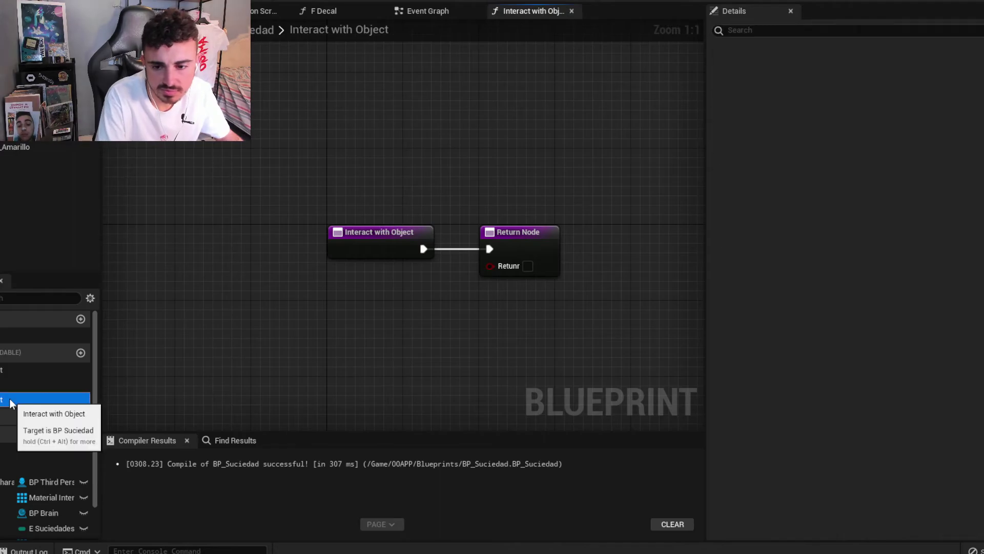
pyautogui.press('Delete')
# Toggle My Blueprint view options to list inherited variables, empty sections and replicated-only filter.
pyautogui.click(40, 353)
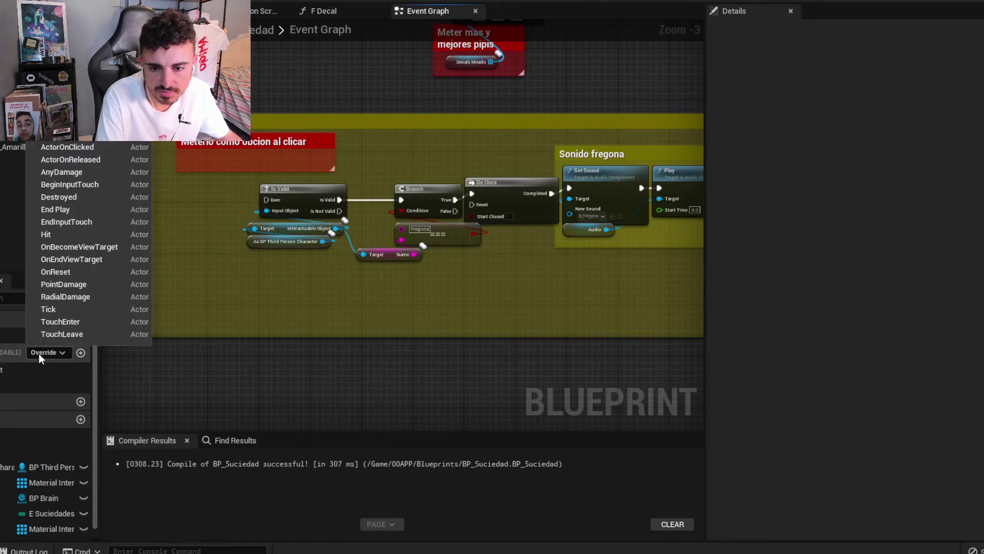
pyautogui.click(39, 353)
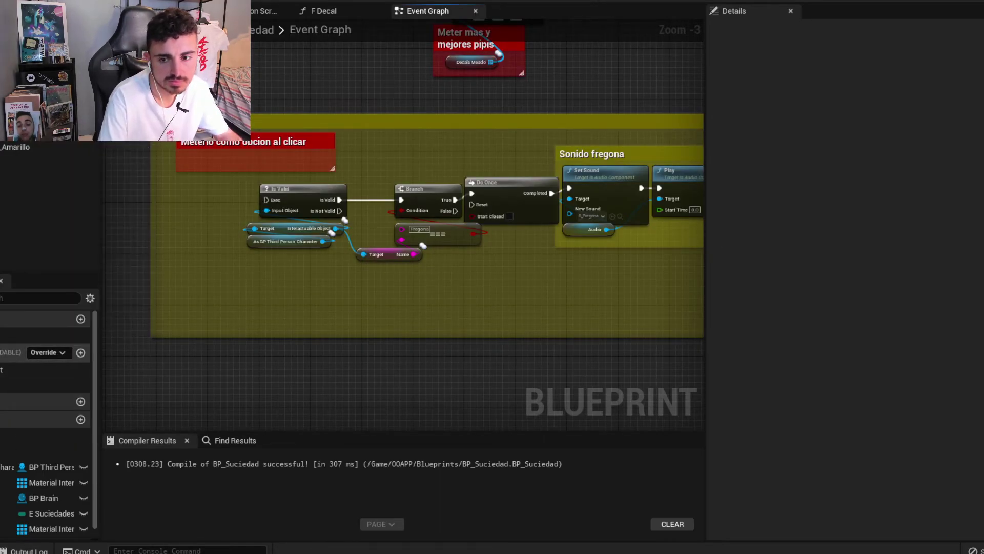
pyautogui.click(91, 298)
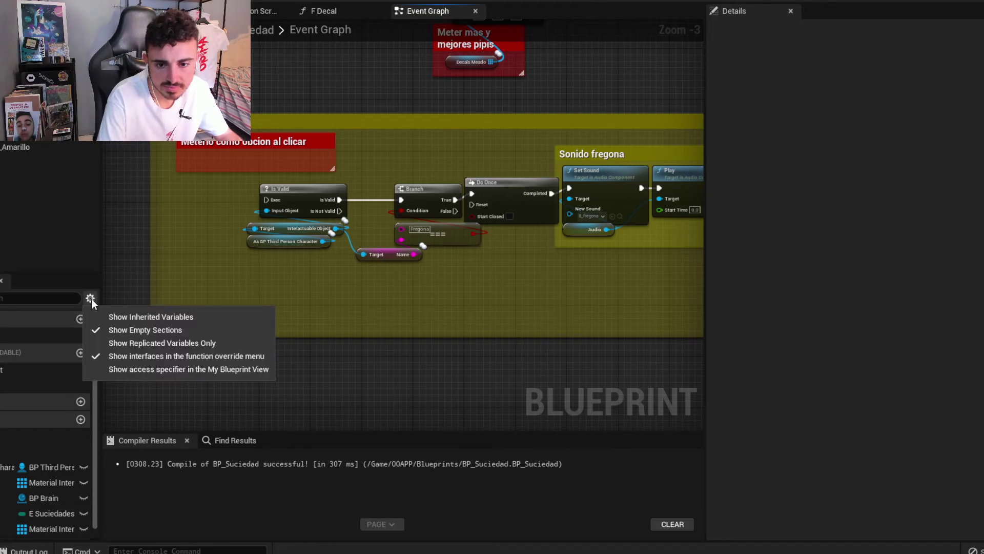
pyautogui.click(119, 314)
pyautogui.click(90, 298)
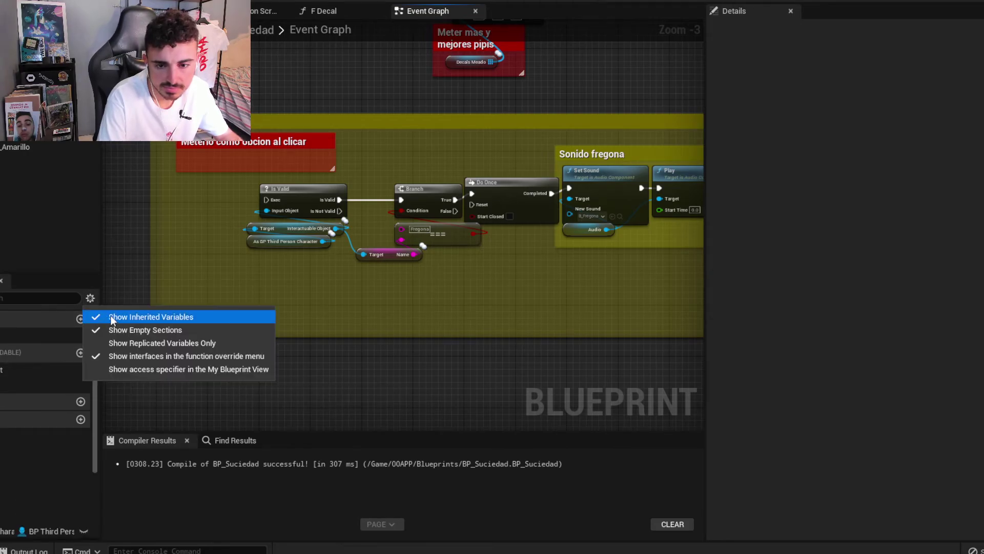
pyautogui.click(120, 329)
pyautogui.click(90, 297)
pyautogui.click(131, 343)
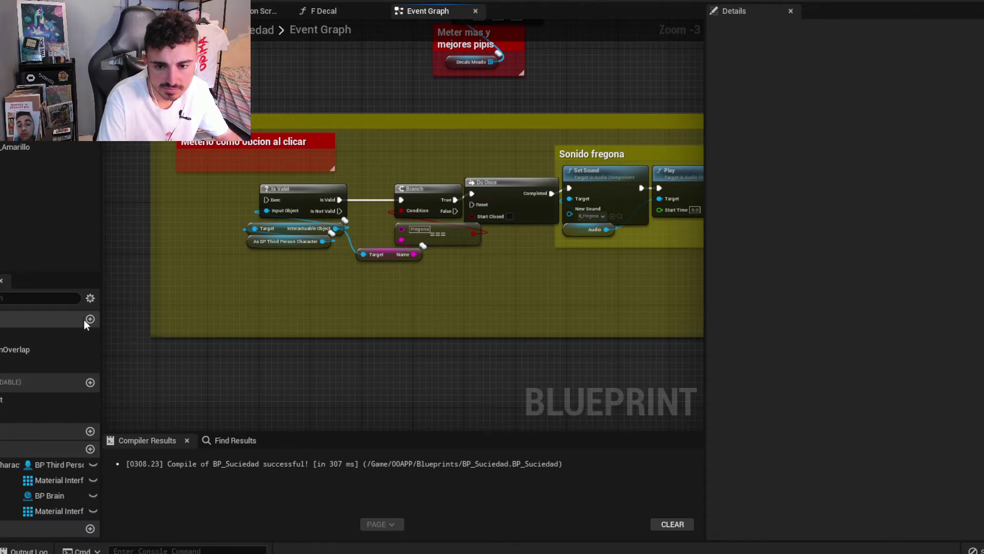
pyautogui.click(90, 299)
pyautogui.click(128, 344)
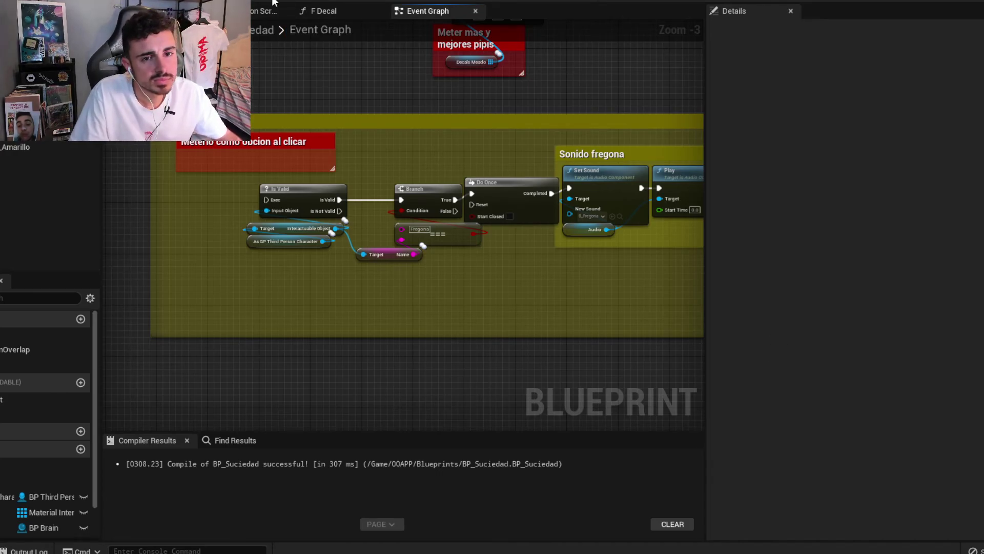
# Implement BPI_Interaction in BP_Suciedad's Class Settings and compile.
pyautogui.click(236, 3)
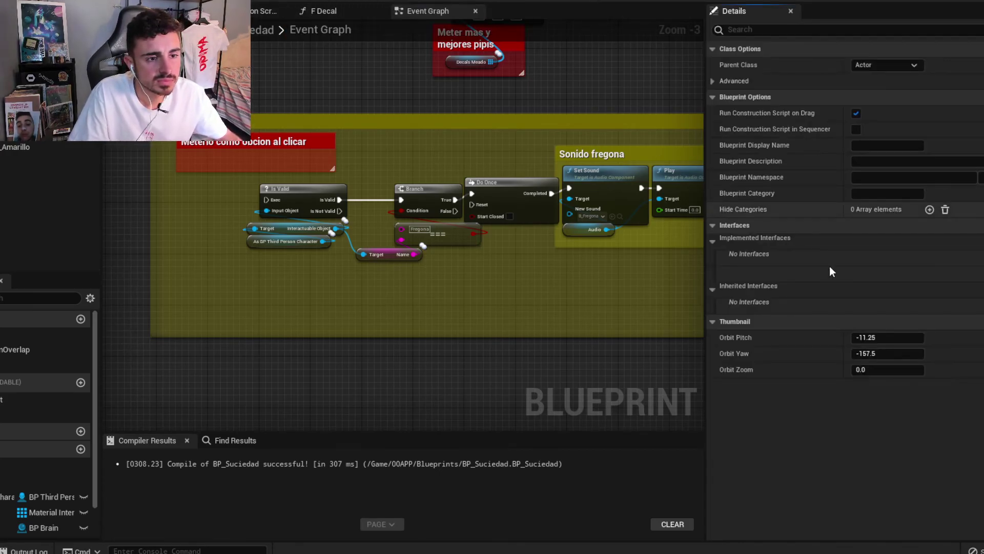
pyautogui.click(981, 289)
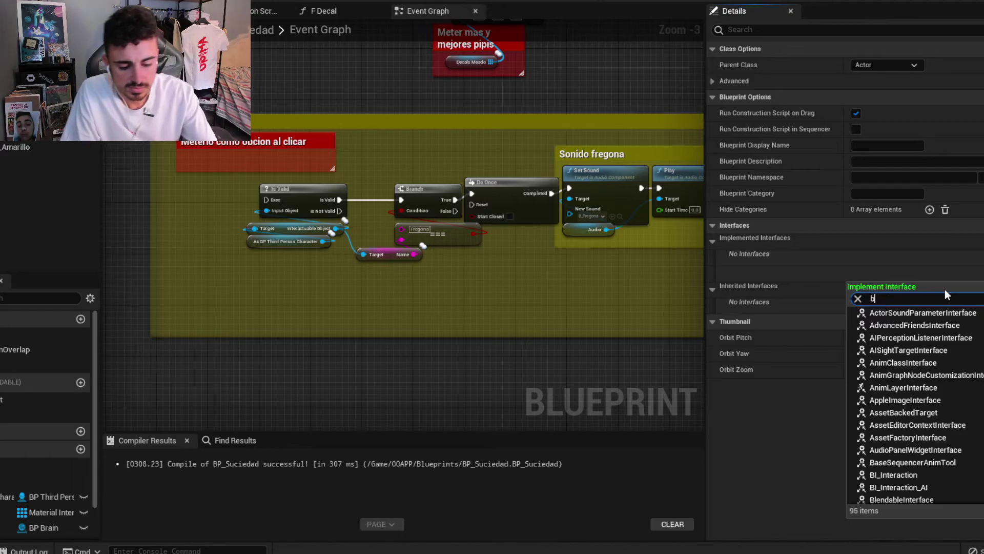
pyautogui.write('bpi')
pyautogui.click(931, 336)
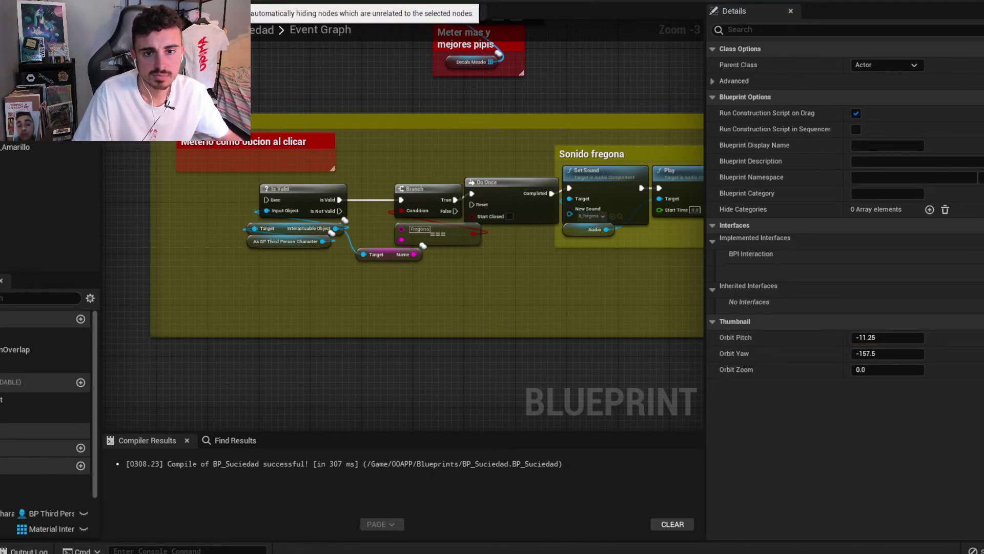
pyautogui.press('F7')
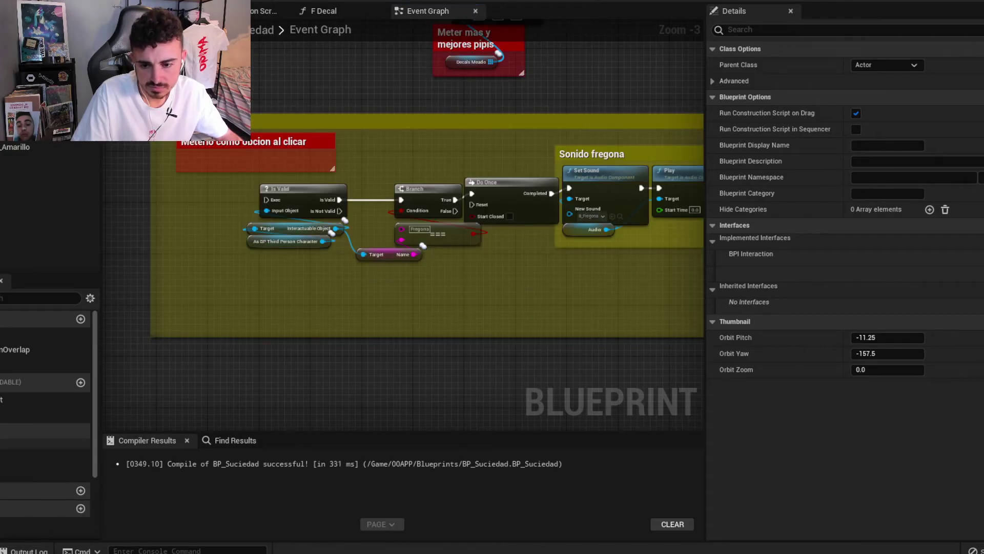
# Open the Options Interact graph, shift its Return Node right, and search content for 'suci'.
pyautogui.doubleClick(41, 477)
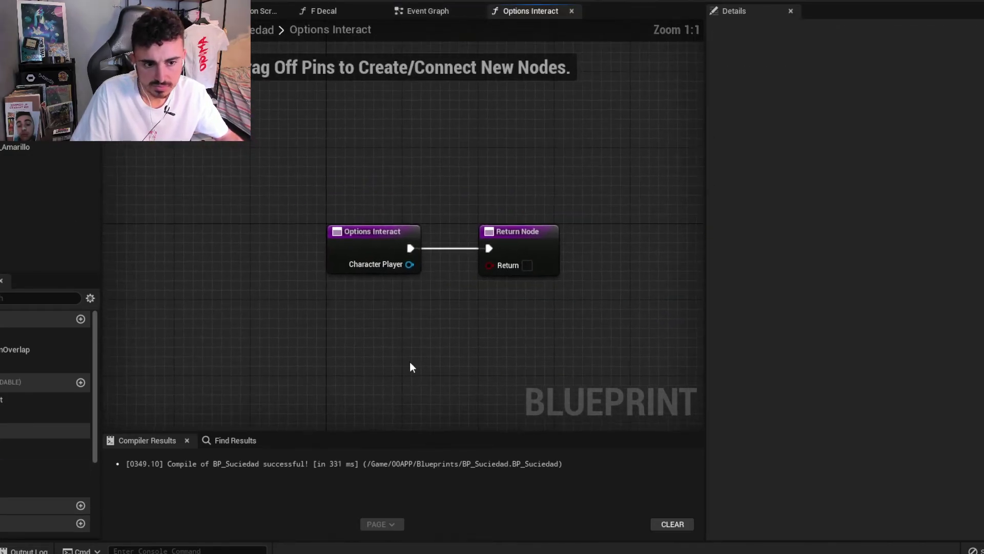
pyautogui.moveTo(389, 221); pyautogui.dragTo(551, 221)
pyautogui.click(398, 195)
pyautogui.hotkey('ctrl', 'space')
pyautogui.write('suci')
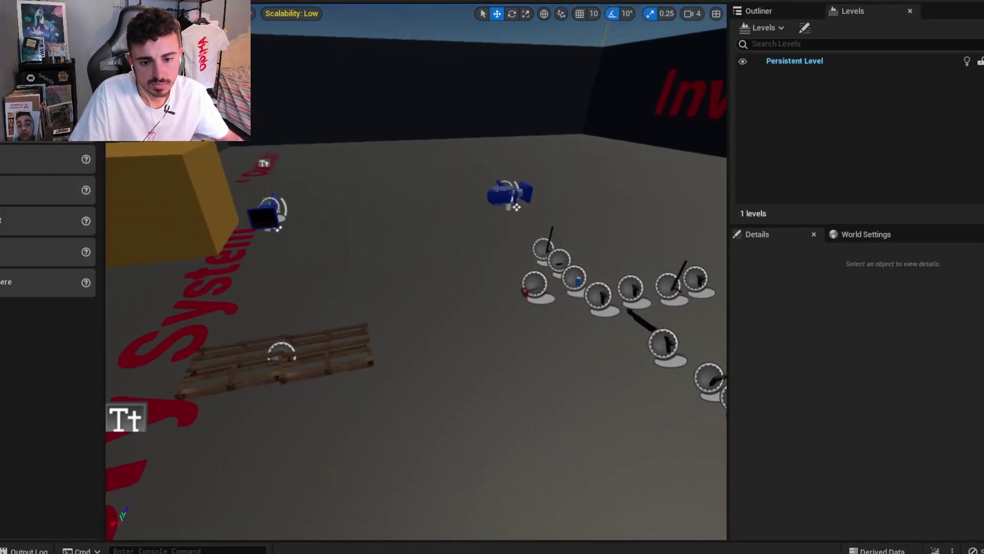
# Select the BP_Bater toilet in the level and open its blueprint.
pyautogui.click(433, 438)
pyautogui.hotkey('ctrl', 'b')
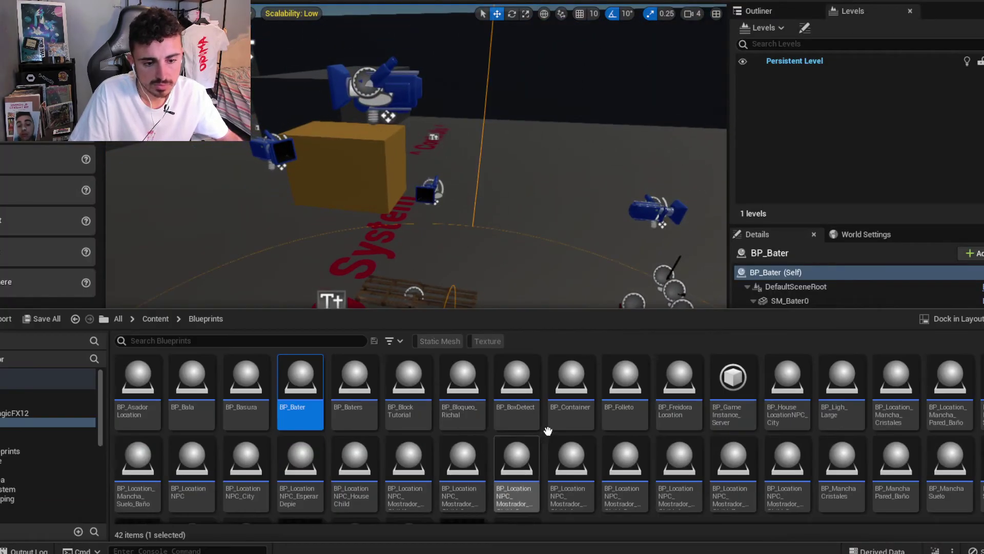
pyautogui.doubleClick(285, 386)
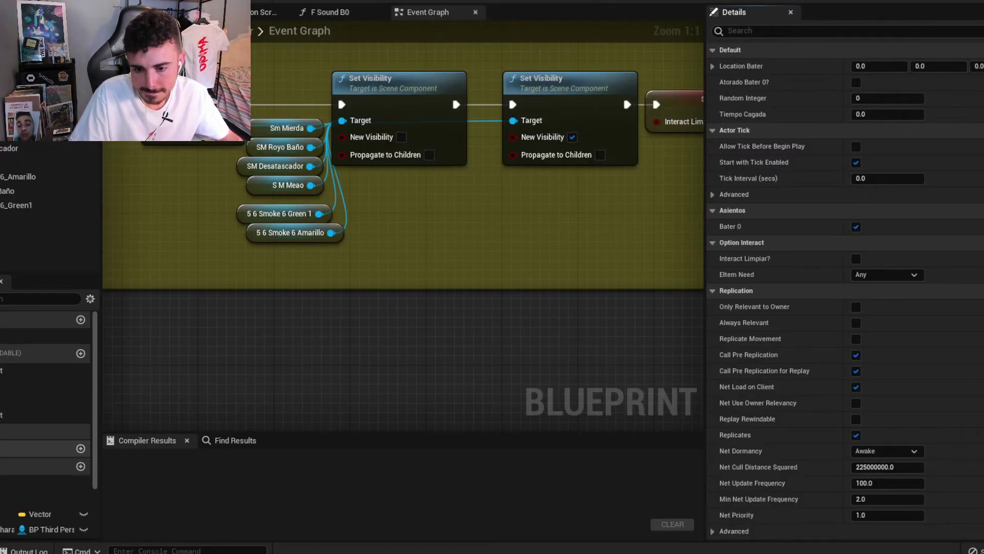
# Inspect BP_Bater's Options Interact graph and its F Option Interact function definition.
pyautogui.click(45, 475)
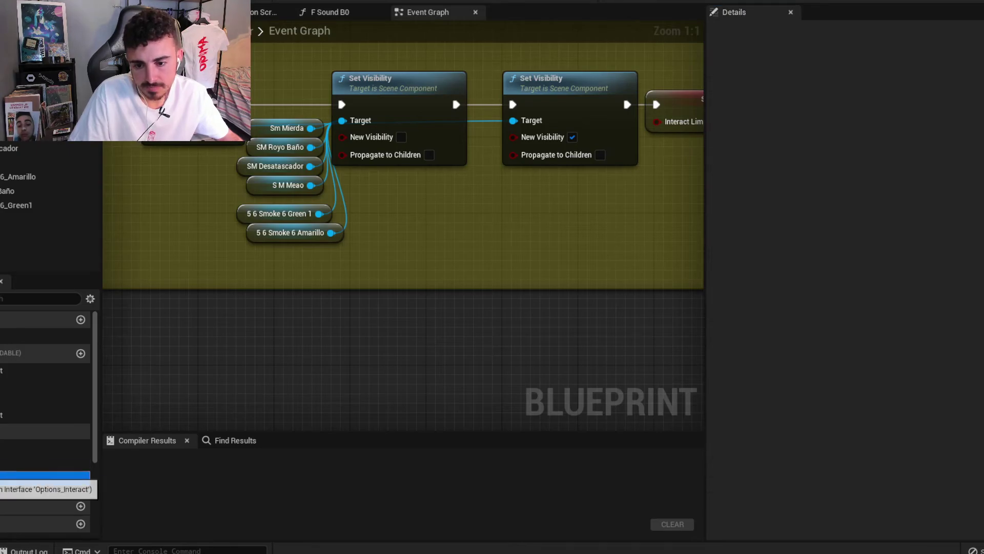
pyautogui.doubleClick(45, 475)
pyautogui.moveTo(417, 148); pyautogui.dragTo(485, 311)
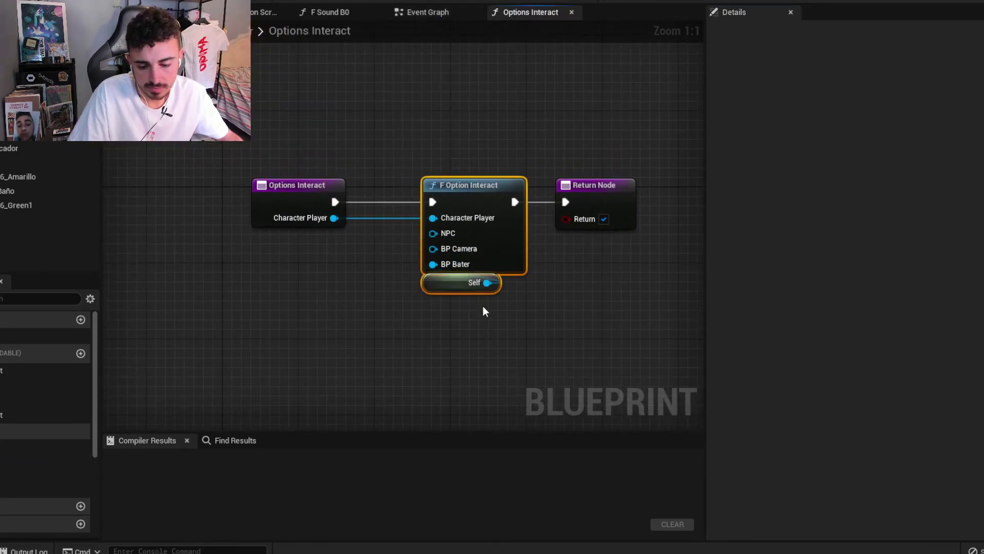
pyautogui.click(507, 194)
pyautogui.doubleClick(507, 191)
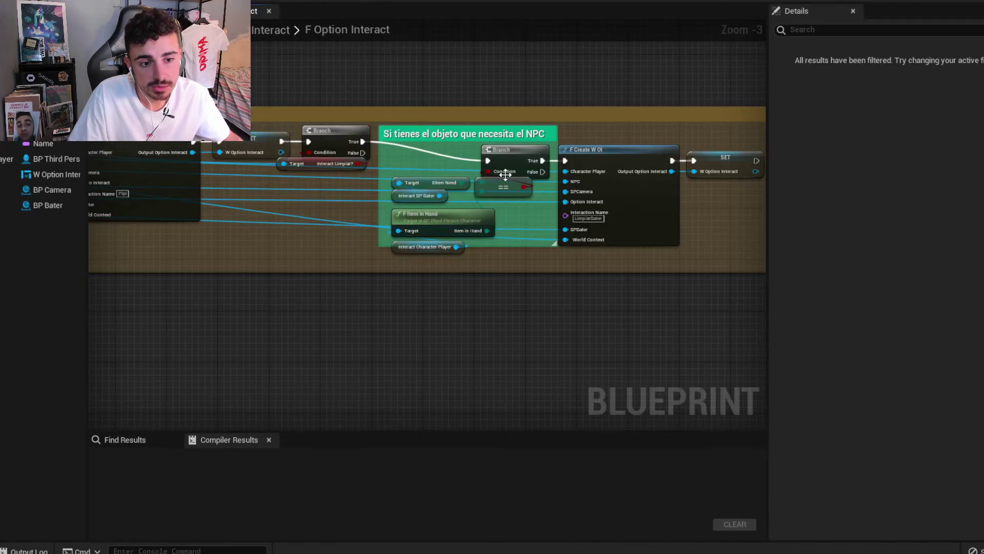
pyautogui.moveTo(326, 279); pyautogui.dragTo(472, 241, button='right')
pyautogui.scroll(-5, 436, 256)
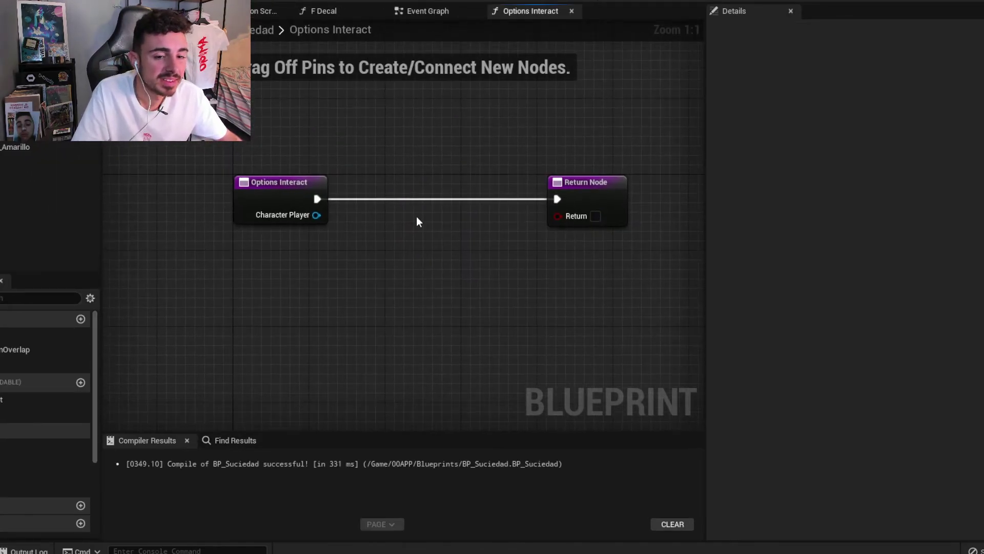
# Paste the F Option Interact call with Self, wired between Options Interact and Return Node.
pyautogui.hotkey('ctrl', 'v')
pyautogui.moveTo(317, 199); pyautogui.dragTo(424, 199)
pyautogui.moveTo(507, 199); pyautogui.dragTo(557, 199)
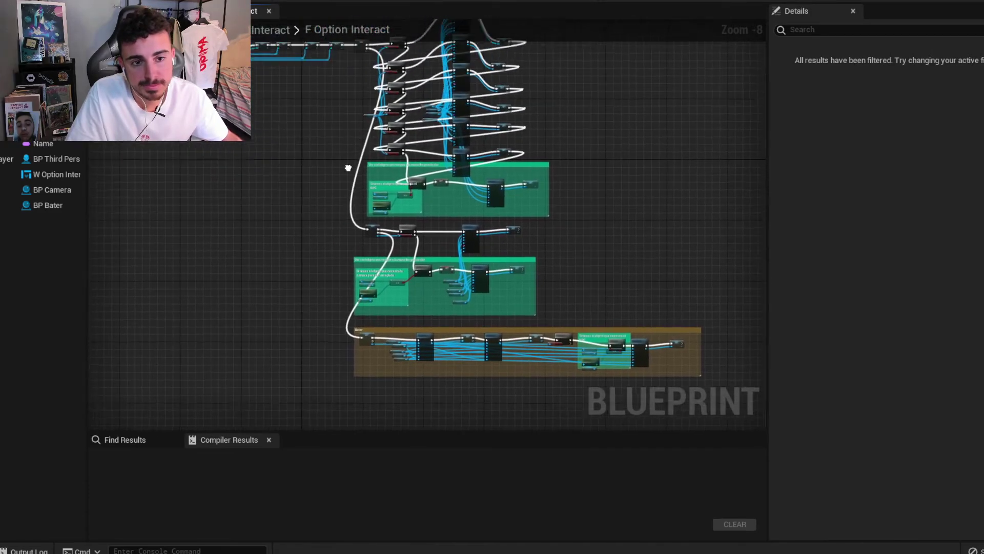
pyautogui.scroll(6, 318, 211)
# Add a BP_Suciedad input of type BP Suciedad Object Reference to F Option Interact.
pyautogui.click(187, 198)
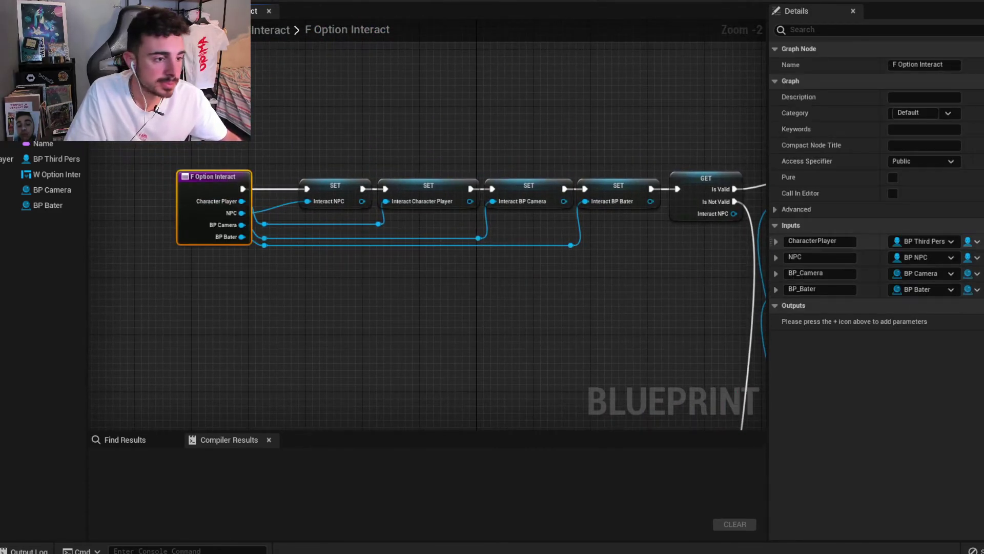
pyautogui.click(974, 225)
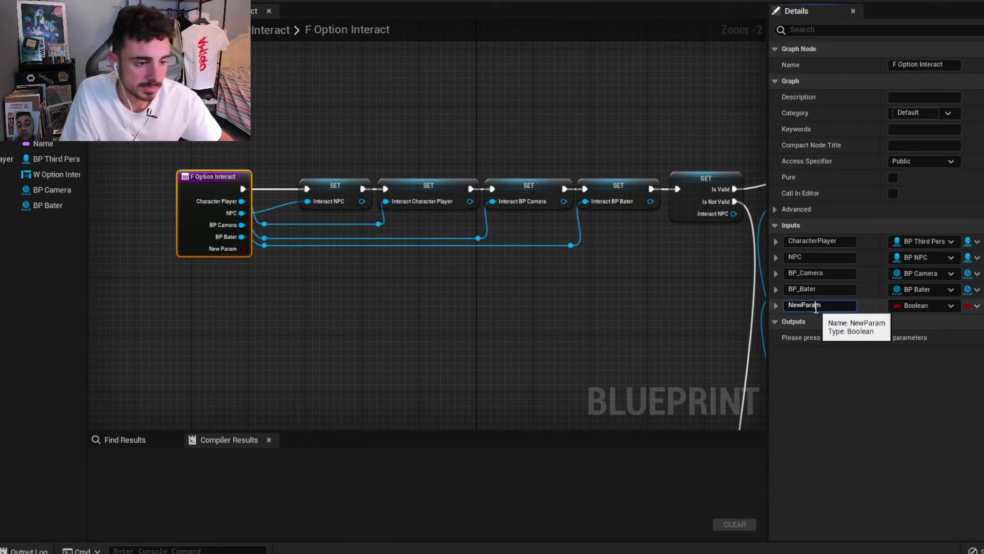
pyautogui.write('BP_Suci')
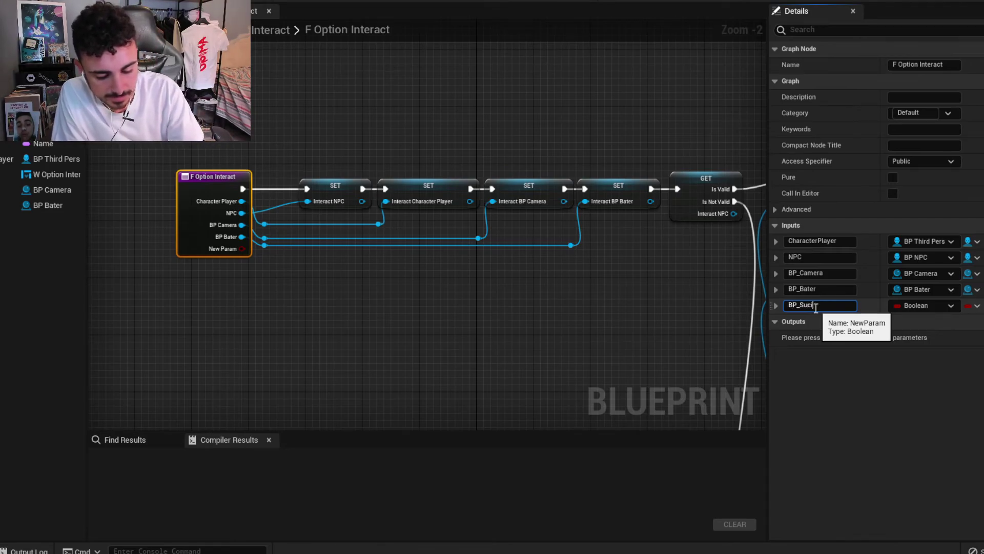
pyautogui.write('edad')
pyautogui.click(915, 304)
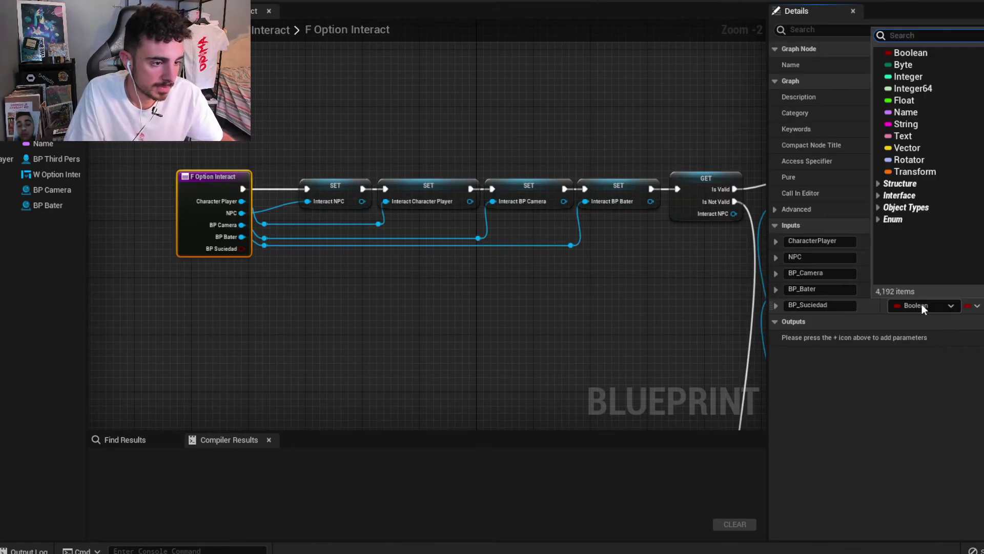
pyautogui.write('sucie')
pyautogui.moveTo(952, 67)
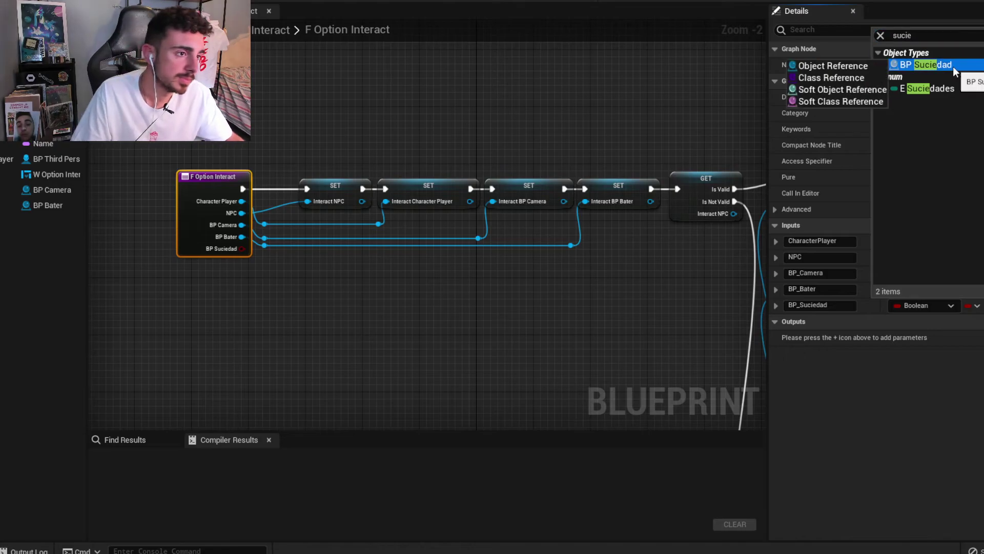
pyautogui.click(866, 66)
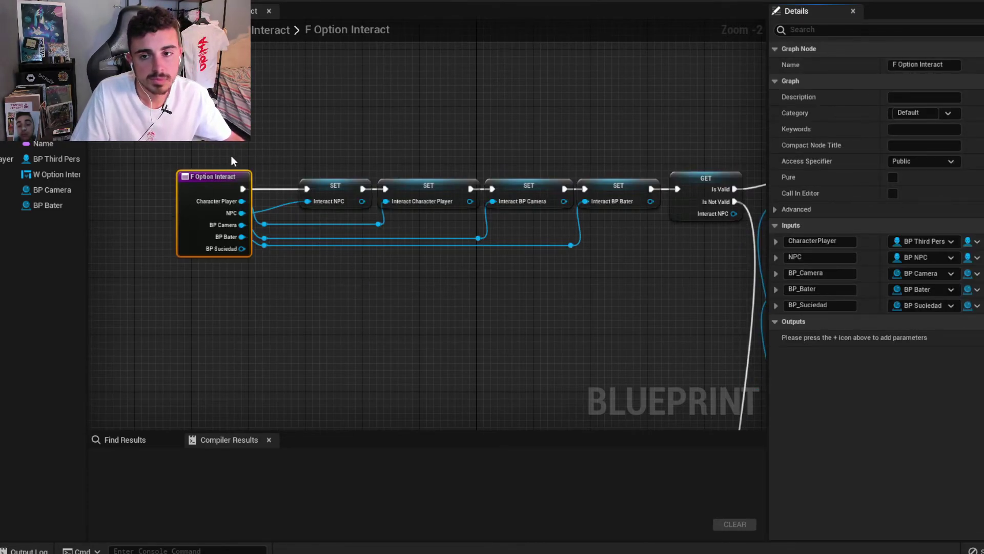
# Shift the SET chain left and promote the BP Suciedad input to local variable Interact_BP_Suciedad.
pyautogui.moveTo(231, 157); pyautogui.dragTo(715, 275)
pyautogui.moveTo(233, 157)
pyautogui.mouseDown()
pyautogui.moveTo(447, 297)
pyautogui.moveTo(615, 194)
pyautogui.moveTo(420, 194)
pyautogui.mouseUp()
pyautogui.click(434, 257)
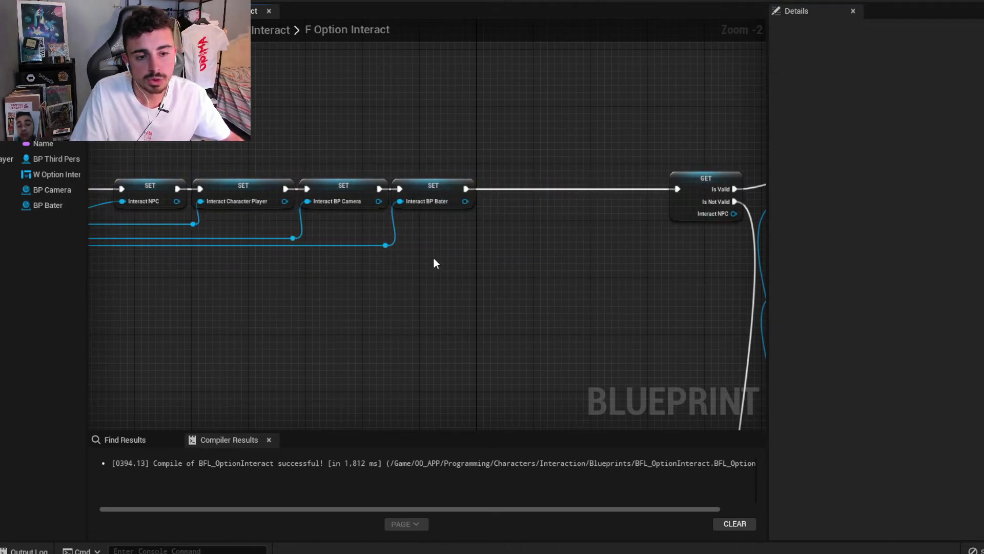
pyautogui.moveTo(256, 308); pyautogui.dragTo(358, 302, button='right')
pyautogui.moveTo(152, 250)
pyautogui.mouseDown()
pyautogui.moveTo(509, 282)
pyautogui.moveTo(515, 309)
pyautogui.mouseUp()
pyautogui.click(540, 321)
pyautogui.write('BP Suciedad')
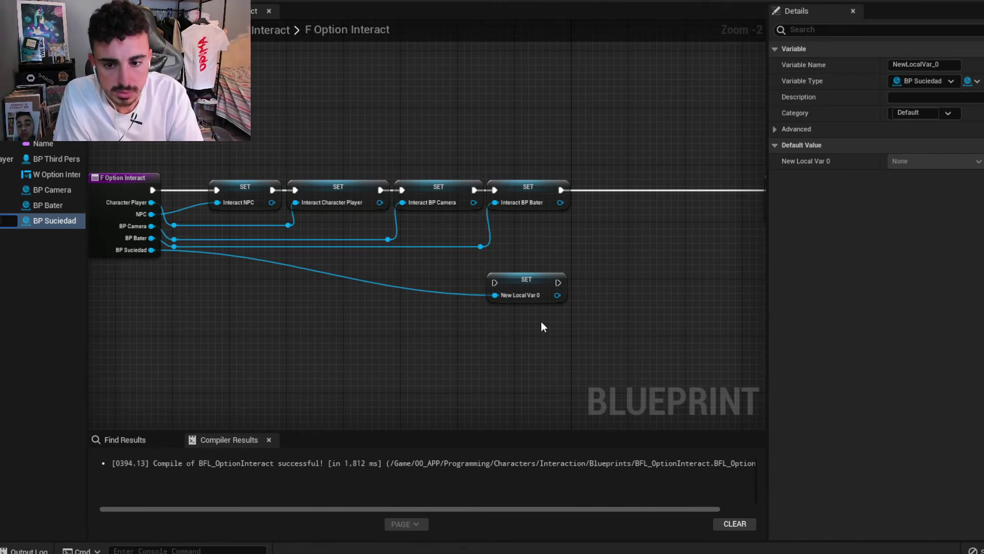
pyautogui.press('Return')
# Insert the Interact_BP_Suciedad SET after the Bater SET and compile.
pyautogui.moveTo(541, 198); pyautogui.dragTo(474, 179, button='right')
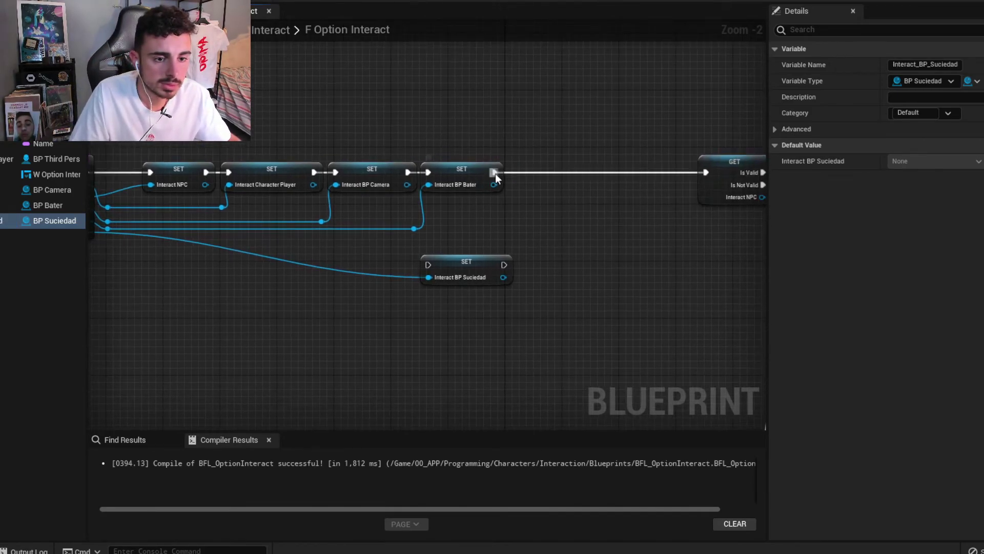
pyautogui.keyDown('ctrl'); pyautogui.moveTo(495, 174); pyautogui.dragTo(504, 265); pyautogui.keyUp('ctrl')
pyautogui.moveTo(495, 173)
pyautogui.mouseDown()
pyautogui.moveTo(427, 264)
pyautogui.moveTo(583, 175)
pyautogui.mouseUp()
pyautogui.click(506, 184)
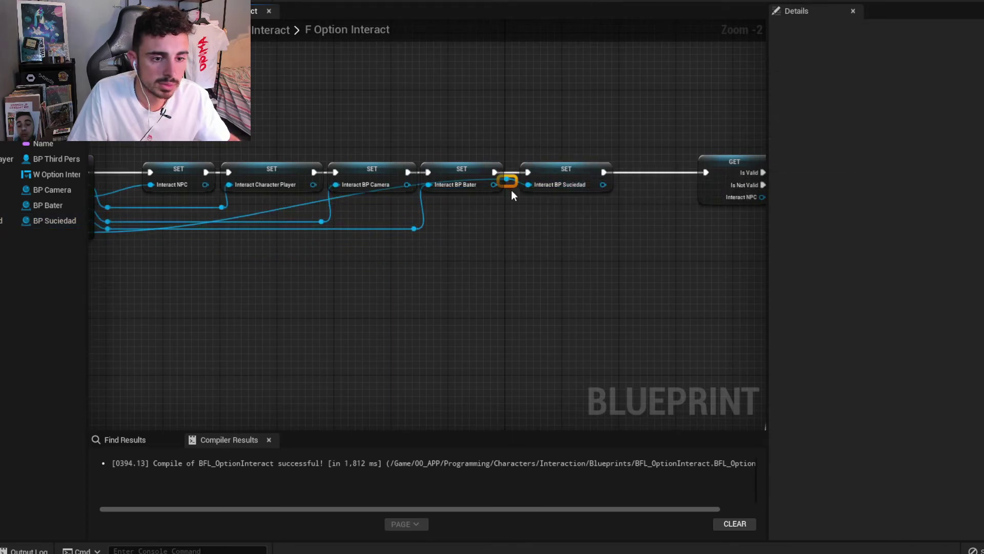
pyautogui.moveTo(511, 186); pyautogui.dragTo(520, 248)
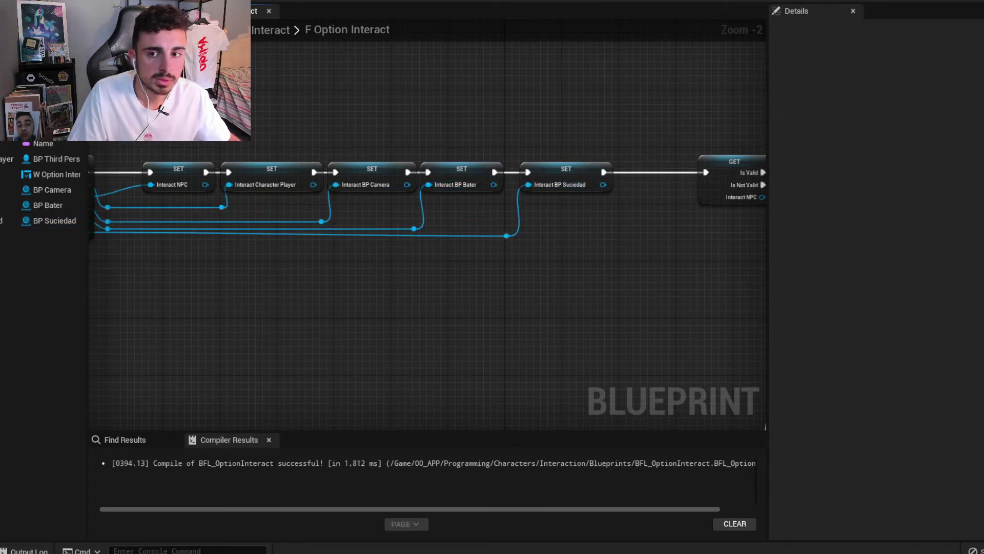
pyautogui.press('F7')
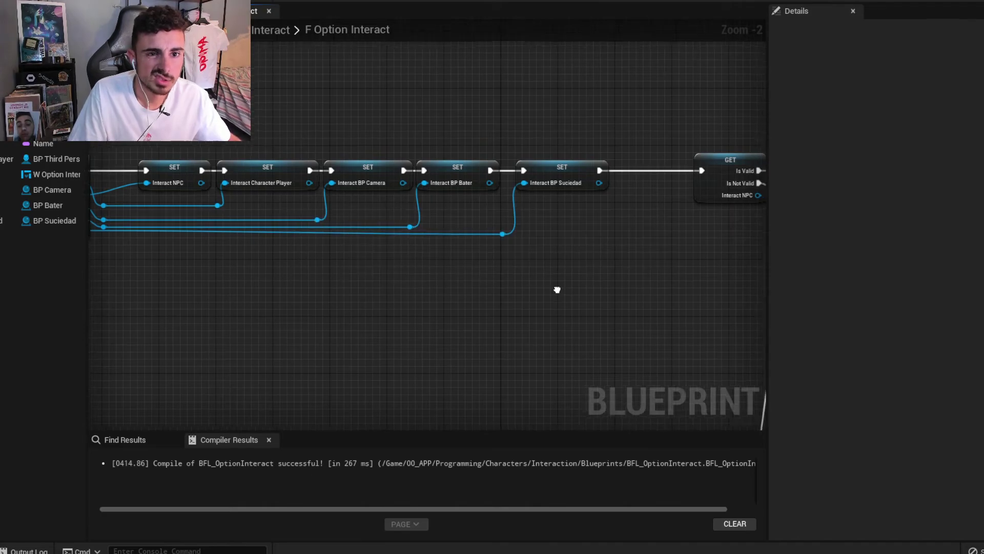
# Place an Interact BP Suciedad getter beside the Bater comment section.
pyautogui.moveTo(556, 288); pyautogui.dragTo(498, 279, button='right')
pyautogui.scroll(-3, 410, 91)
pyautogui.moveTo(389, 426); pyautogui.dragTo(409, 167, button='right')
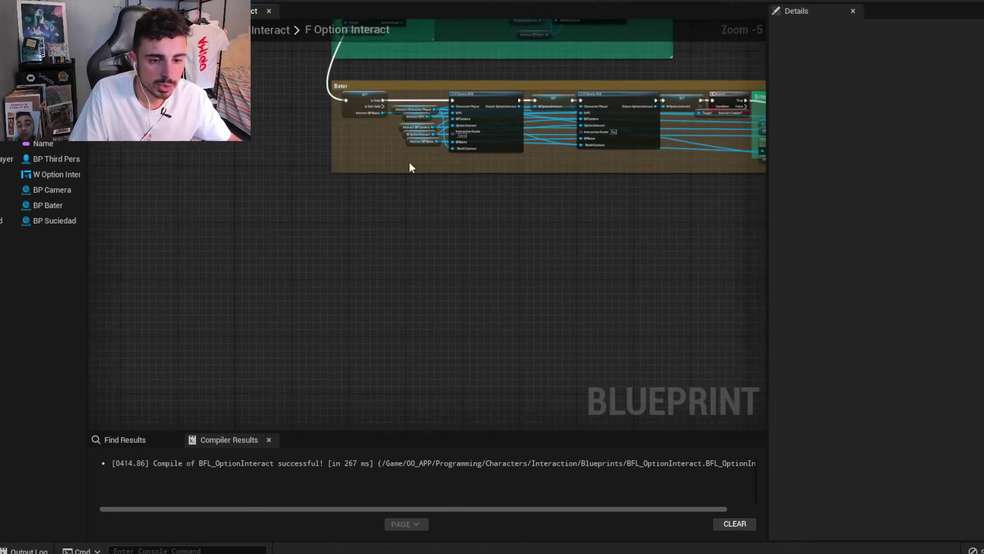
pyautogui.moveTo(55, 220); pyautogui.dragTo(380, 198)
pyautogui.click(387, 215)
pyautogui.scroll(3, 393, 215)
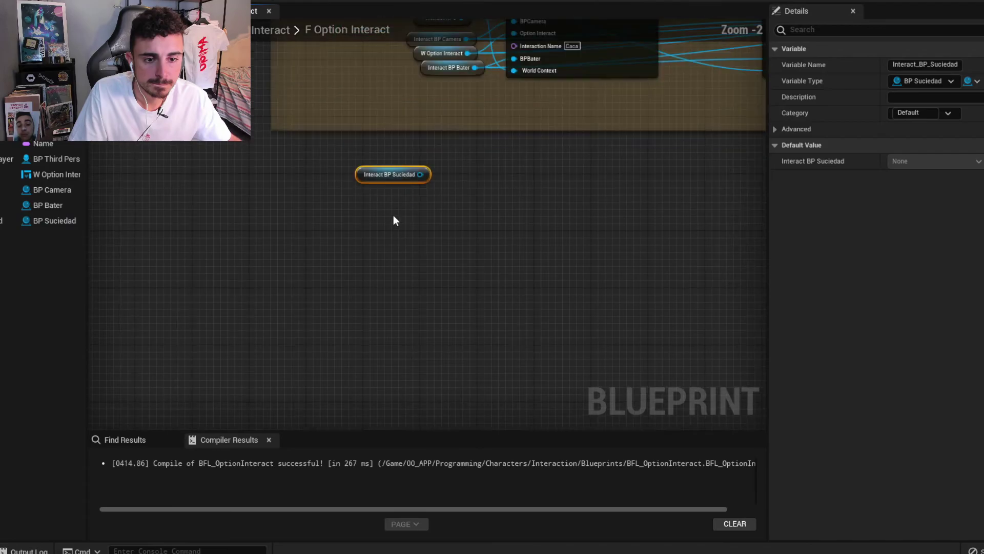
pyautogui.rightClick(363, 181)
# Convert the Interact BP Suciedad getter into a validated get and position it.
pyautogui.click(408, 421)
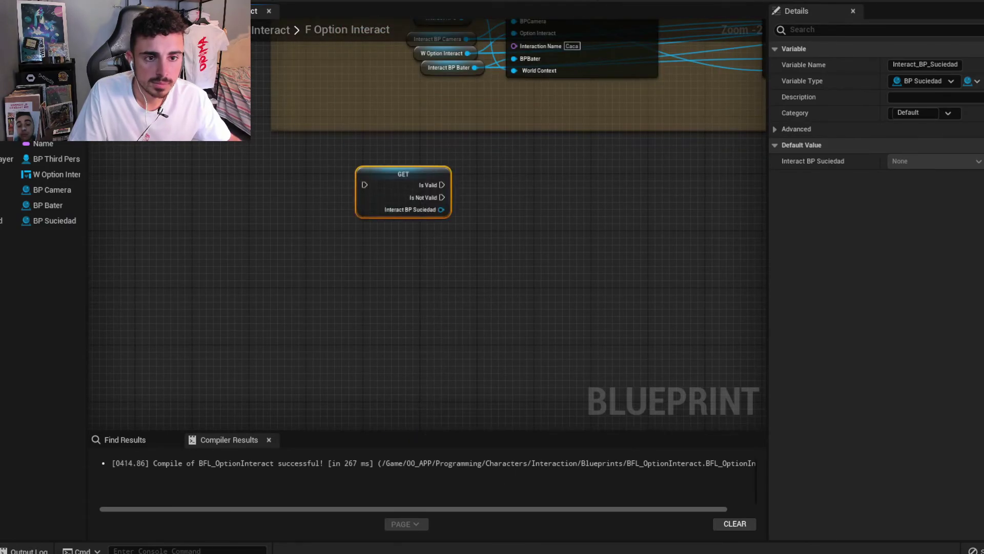
pyautogui.moveTo(379, 198); pyautogui.dragTo(375, 295, button='right')
pyautogui.moveTo(375, 295); pyautogui.dragTo(330, 301)
pyautogui.scroll(-3, 400, 300)
pyautogui.scroll(4, 400, 301)
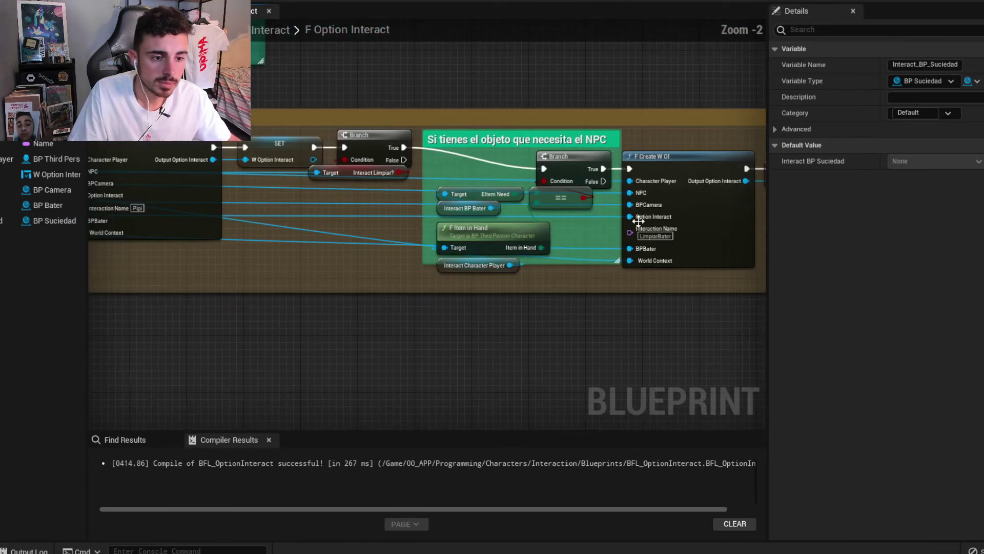
pyautogui.scroll(-2, 558, 257)
# Copy the Eltem Need Branch and F Create W OI group beside the Suciedad GET.
pyautogui.moveTo(506, 275); pyautogui.dragTo(370, 186)
pyautogui.hotkey('ctrl', 'c')
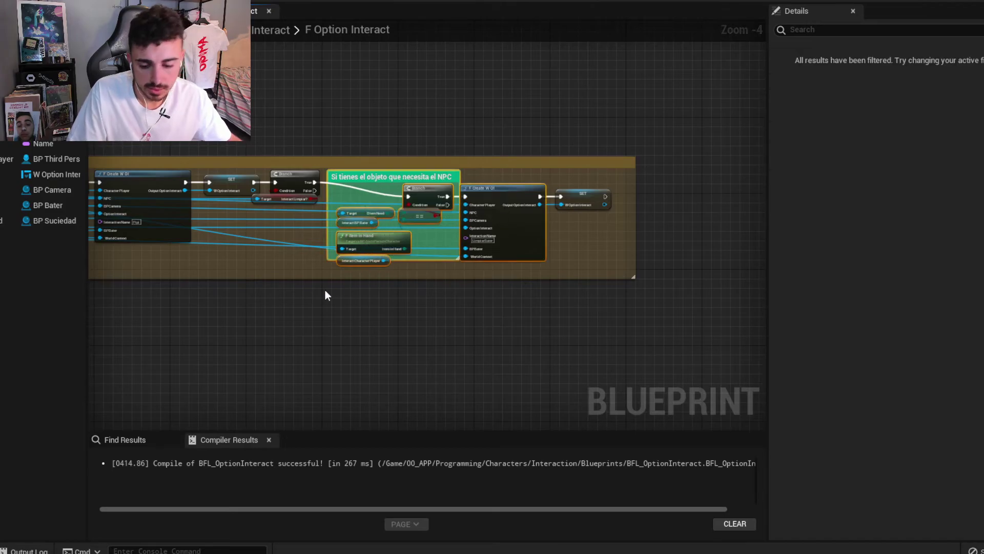
pyautogui.moveTo(113, 308); pyautogui.dragTo(390, 257, button='right')
pyautogui.hotkey('ctrl', 'v')
pyautogui.moveTo(226, 241); pyautogui.dragTo(420, 238, button='right')
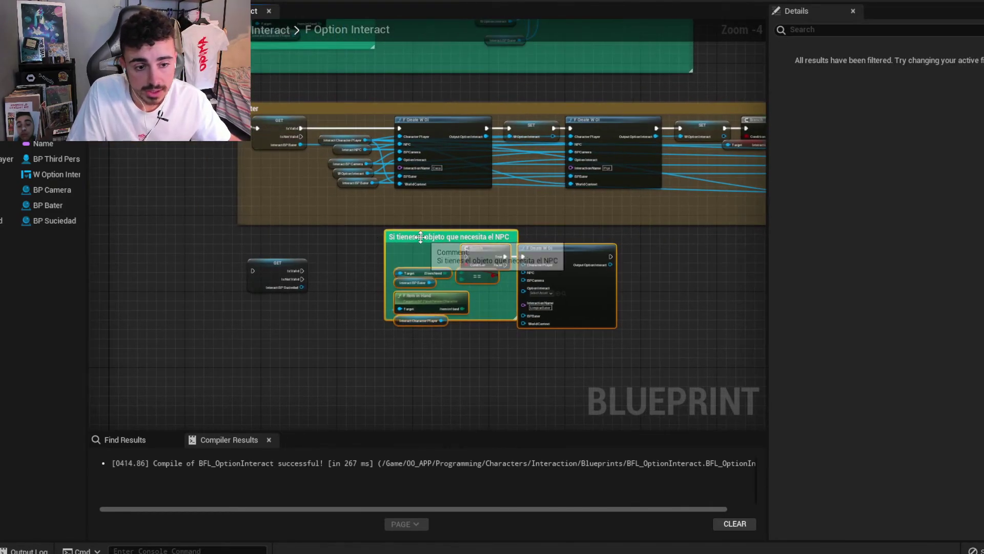
pyautogui.moveTo(421, 238); pyautogui.dragTo(371, 263)
# Wire Bater's Is Not Valid to the Suciedad GET, Is Valid to the copied Branch; delete old Bater targets.
pyautogui.moveTo(301, 137); pyautogui.dragTo(253, 271)
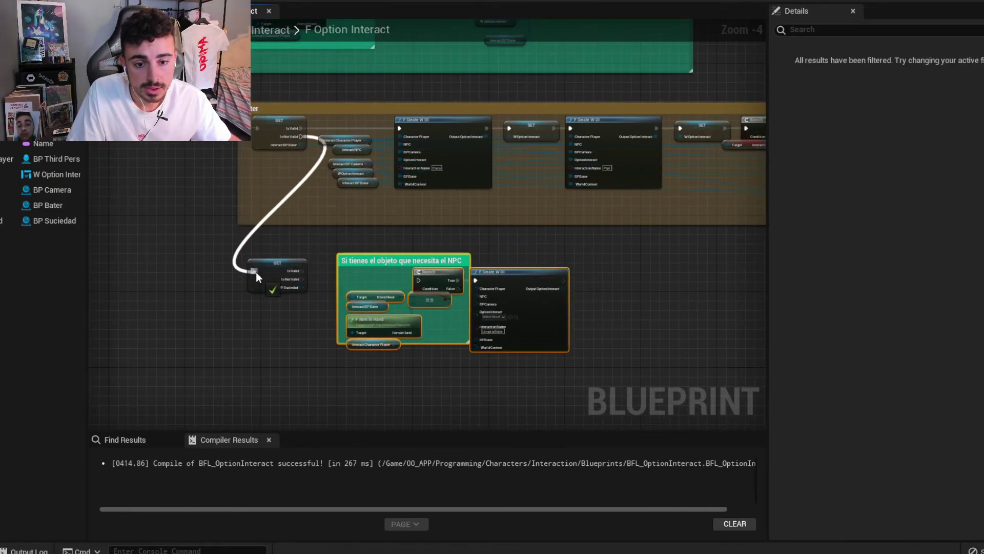
pyautogui.scroll(3, 335, 267)
pyautogui.moveTo(266, 219); pyautogui.dragTo(438, 233)
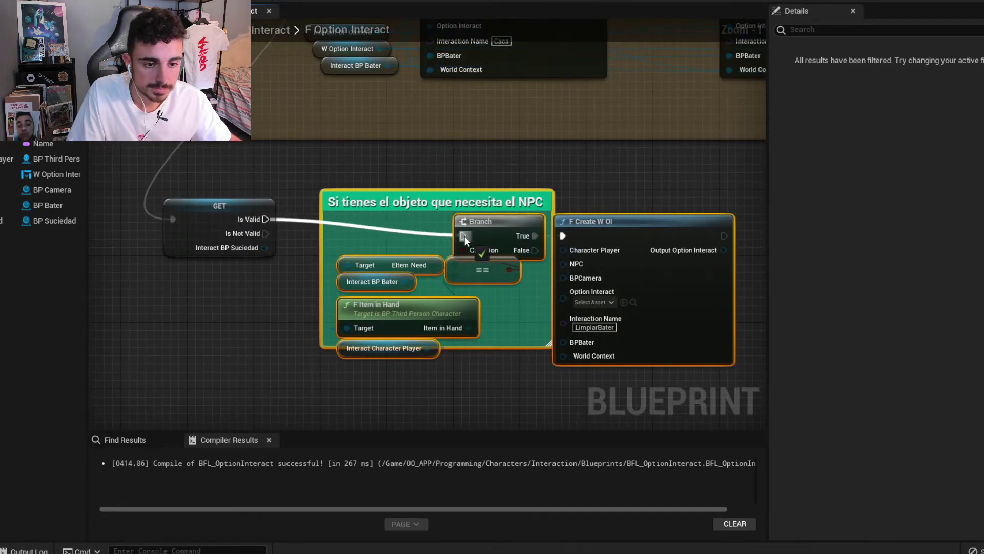
pyautogui.click(386, 287)
pyautogui.press('Delete')
# Place a second Interact BP Suciedad getter and search its pin for 'get item'.
pyautogui.moveTo(54, 220); pyautogui.dragTo(157, 280)
pyautogui.click(200, 288)
pyautogui.moveTo(232, 282); pyautogui.dragTo(263, 282)
pyautogui.write('get i')
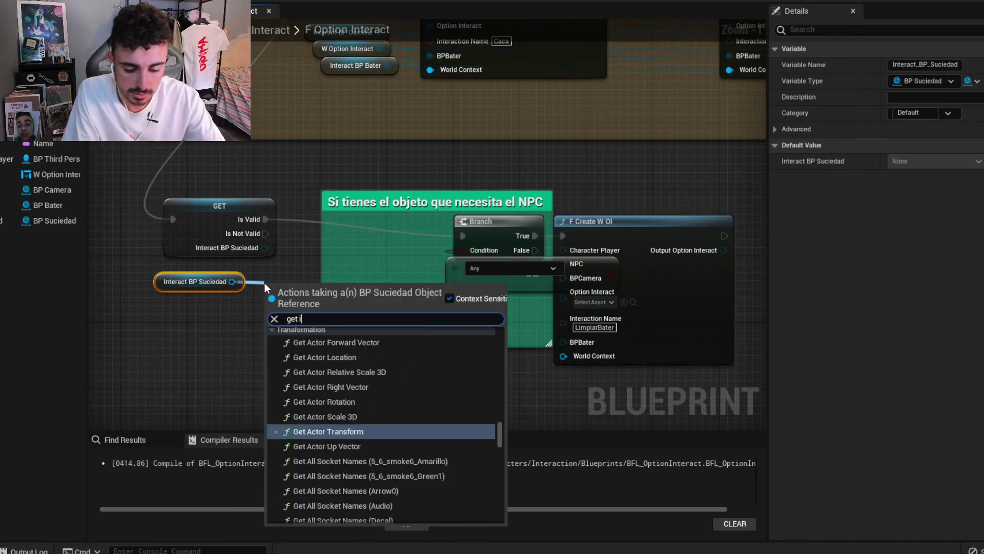
pyautogui.write('tem')
pyautogui.click(569, 121)
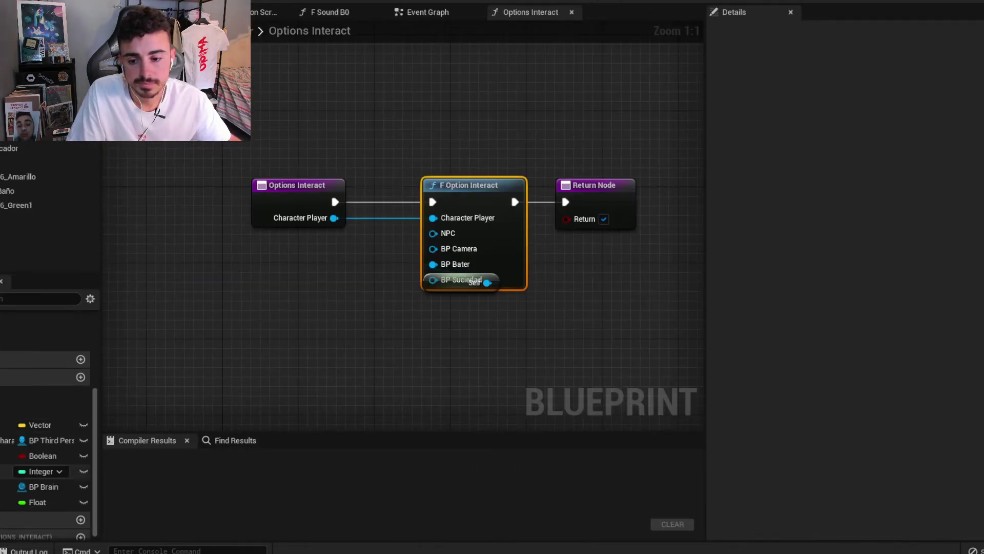
# Set the Eltem Need variable's default value to Fregona.
pyautogui.scroll(-1, 41, 496)
pyautogui.scroll(3, 45, 451)
pyautogui.click(45, 409)
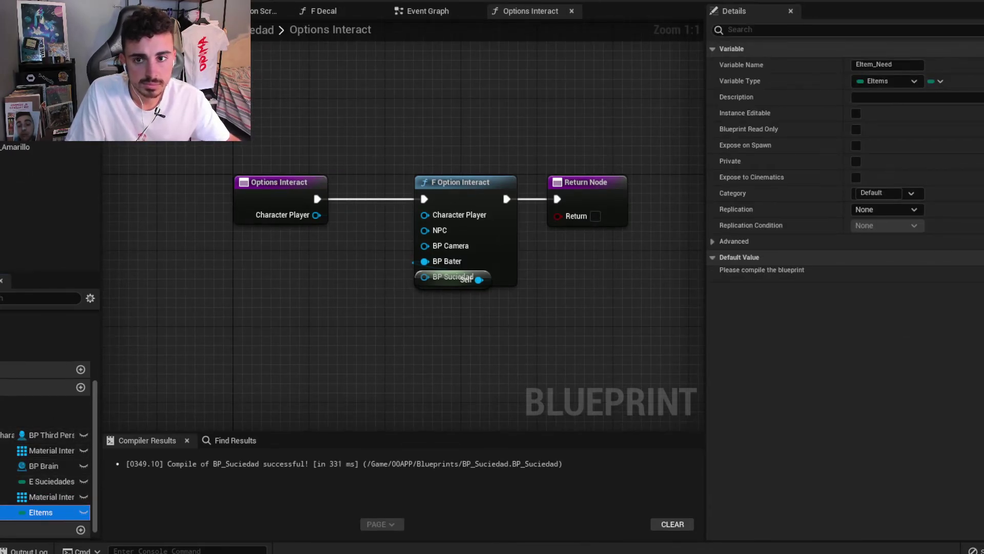
pyautogui.hotkey('ctrl', 's')
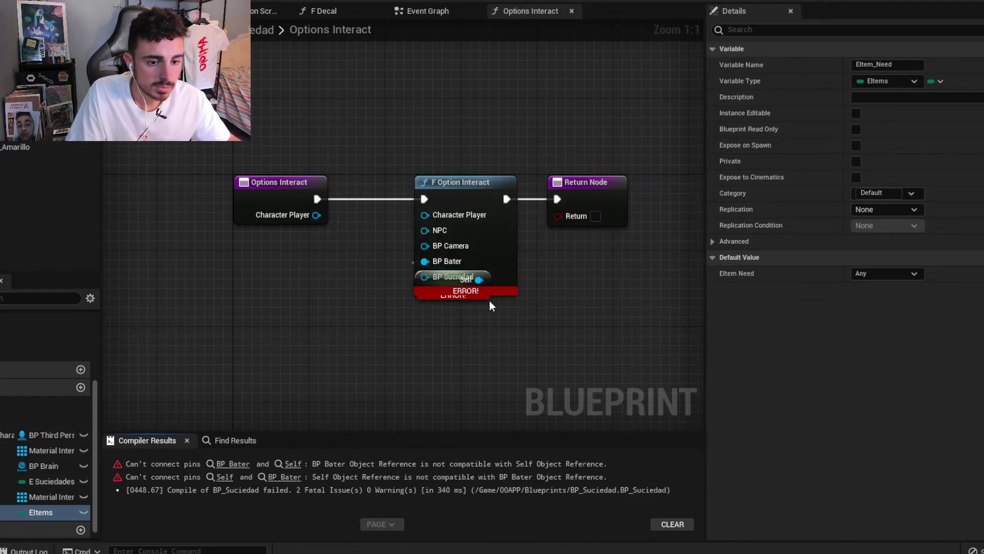
pyautogui.click(886, 273)
pyautogui.click(881, 491)
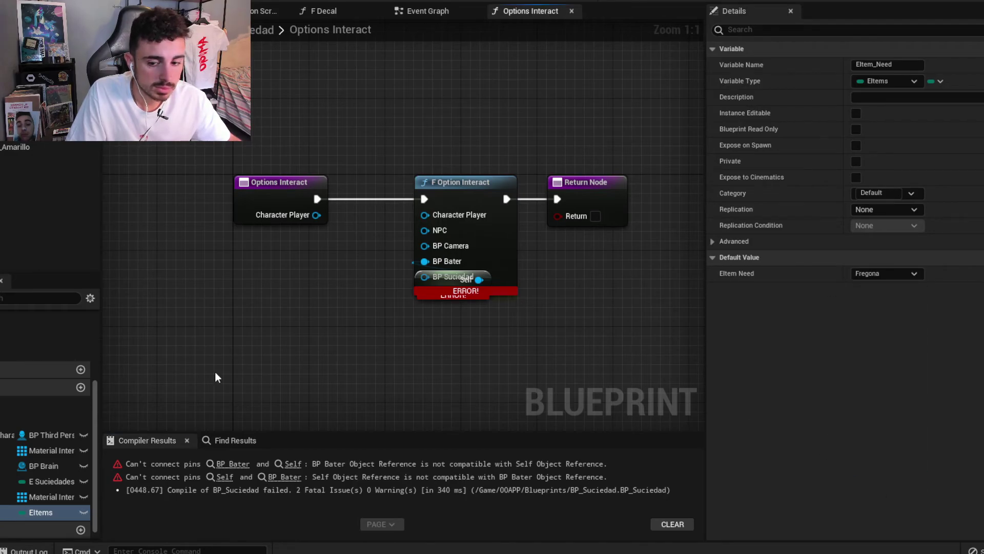
# Wire Self into F Option Interact's BP Suciedad input and recompile.
pyautogui.moveTo(446, 280)
pyautogui.mouseDown()
pyautogui.moveTo(425, 310)
pyautogui.moveTo(432, 283)
pyautogui.mouseUp()
pyautogui.click(390, 277)
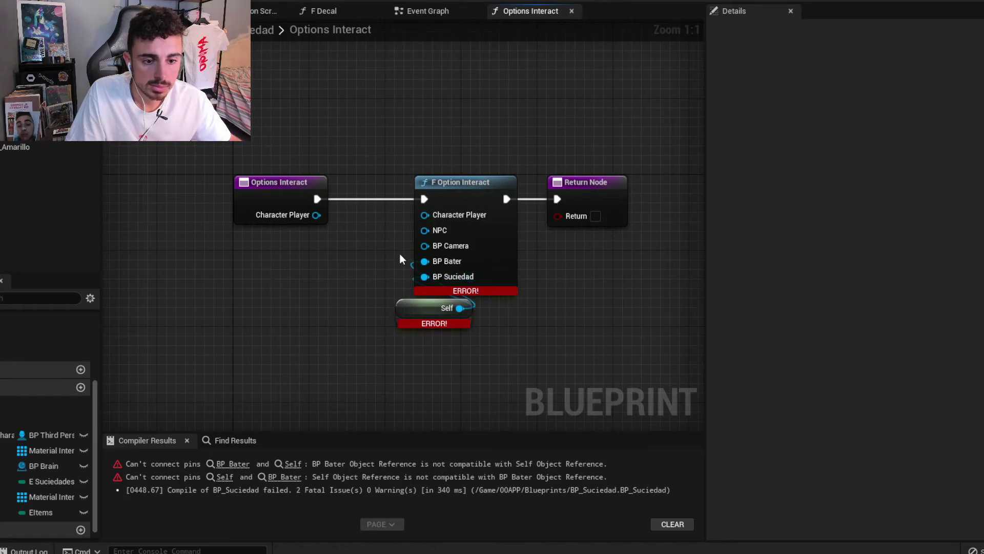
pyautogui.press('F7')
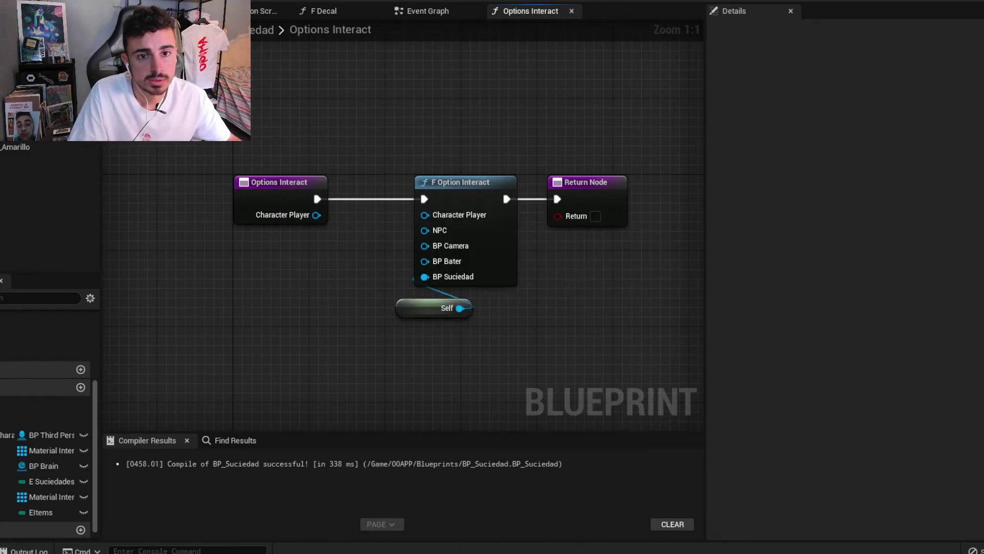
pyautogui.doubleClick(502, 190)
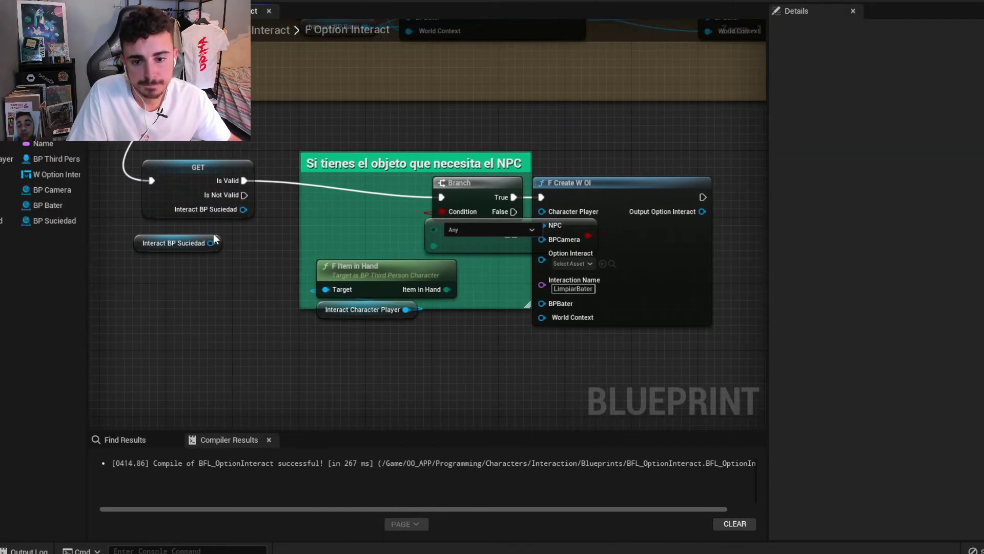
# Feed Interact BP Suciedad's Get Eltem Need into the Branch's == comparison.
pyautogui.moveTo(213, 243); pyautogui.dragTo(259, 233)
pyautogui.write('get item')
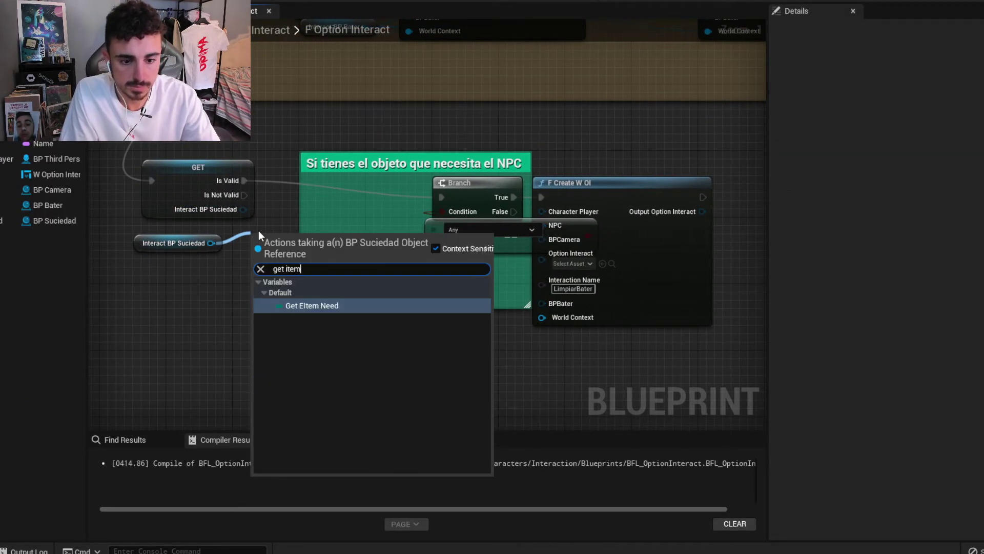
pyautogui.press('Return')
pyautogui.moveTo(346, 243); pyautogui.dragTo(431, 230)
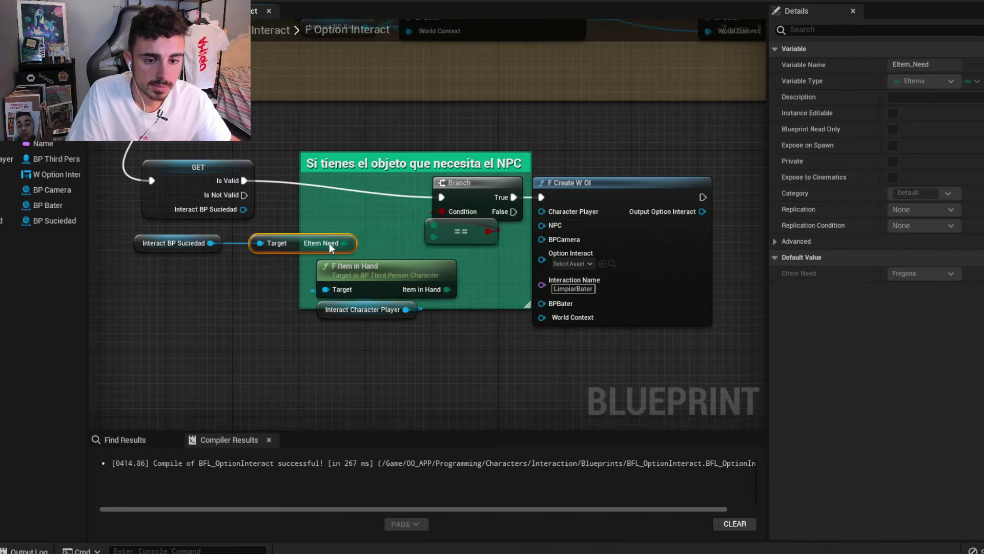
pyautogui.moveTo(174, 243); pyautogui.dragTo(340, 235)
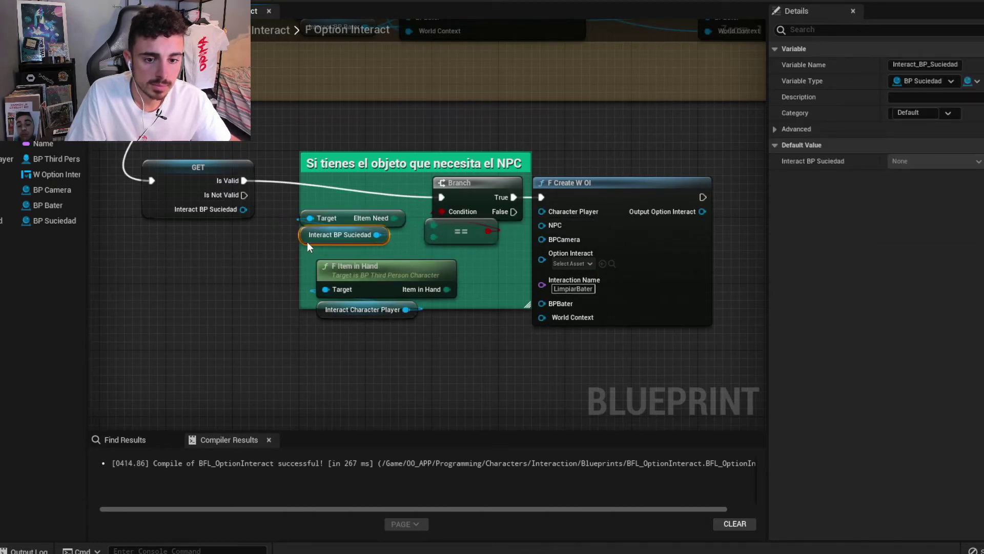
pyautogui.click(342, 203)
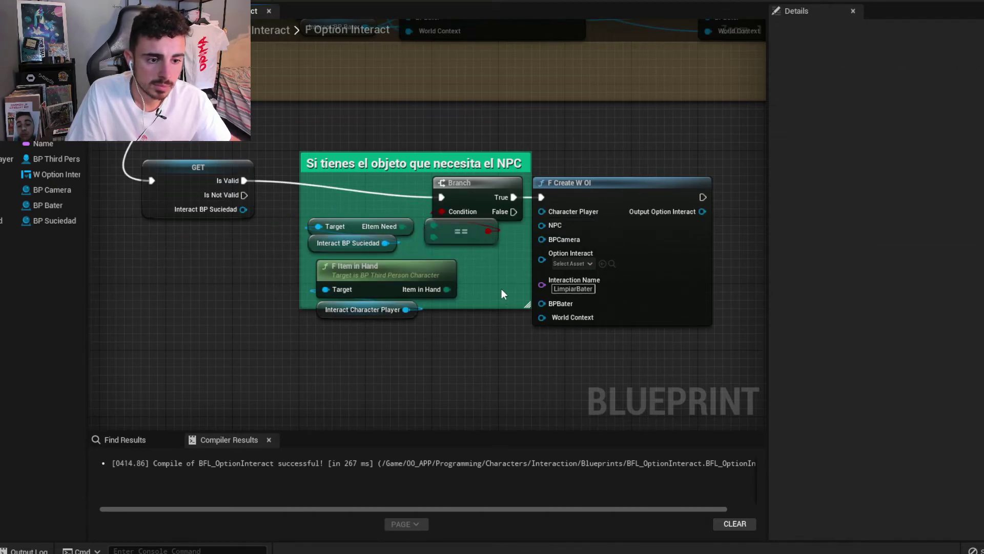
# Wire the Suciedad F Create W OI's exec and Output Option Interact into SET W Option Interact.
pyautogui.moveTo(512, 291); pyautogui.dragTo(403, 298, button='right')
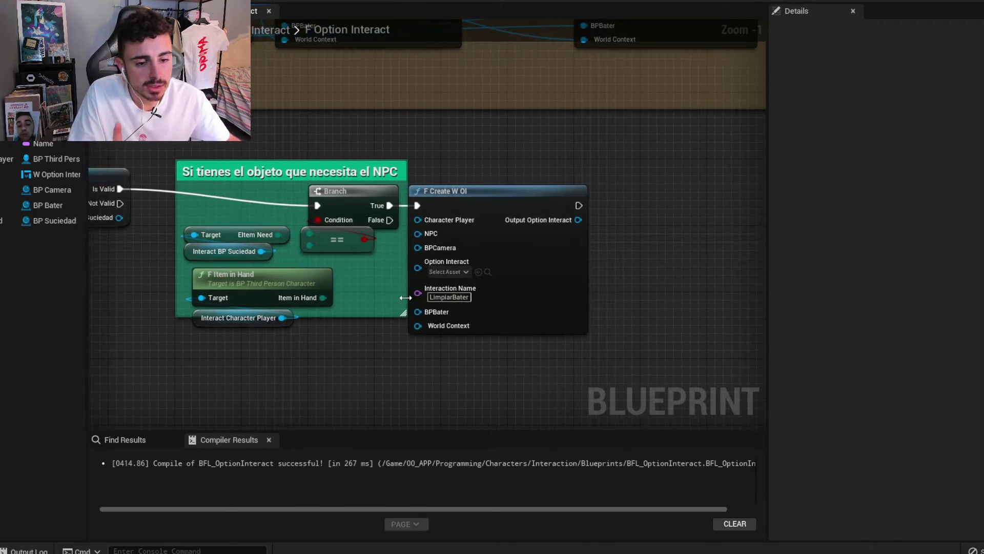
pyautogui.scroll(-3, 356, 282)
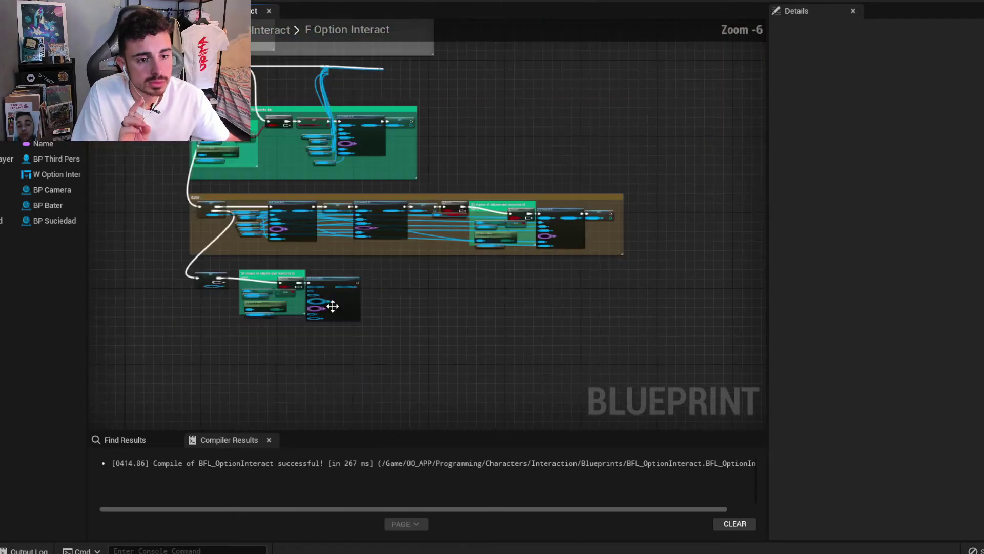
pyautogui.moveTo(583, 220); pyautogui.dragTo(506, 229, button='right')
pyautogui.scroll(1, 533, 221)
pyautogui.click(546, 213)
pyautogui.scroll(1, 546, 213)
pyautogui.moveTo(308, 338); pyautogui.dragTo(472, 236, button='right')
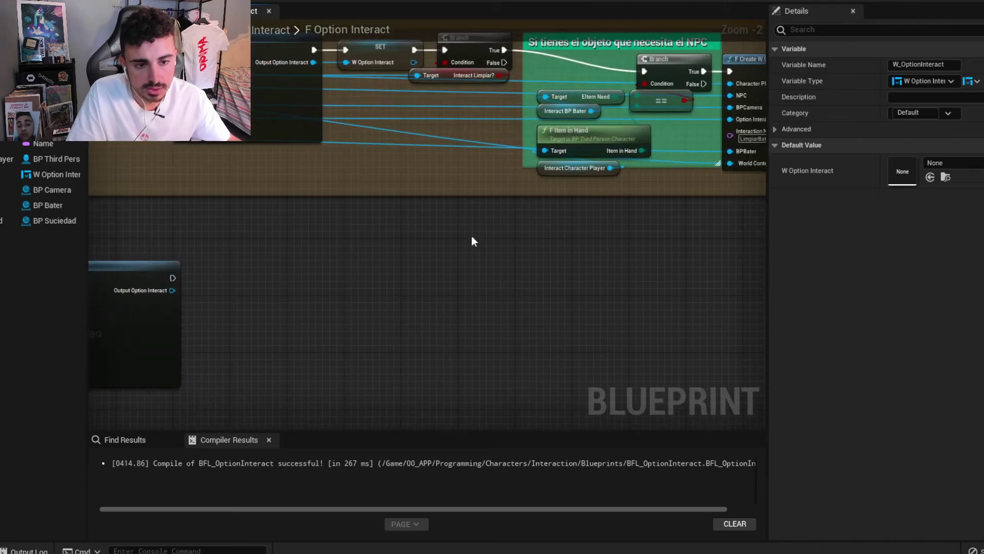
pyautogui.scroll(-3, 428, 251)
pyautogui.scroll(4, 400, 258)
pyautogui.click(400, 257)
pyautogui.moveTo(306, 242); pyautogui.dragTo(398, 275)
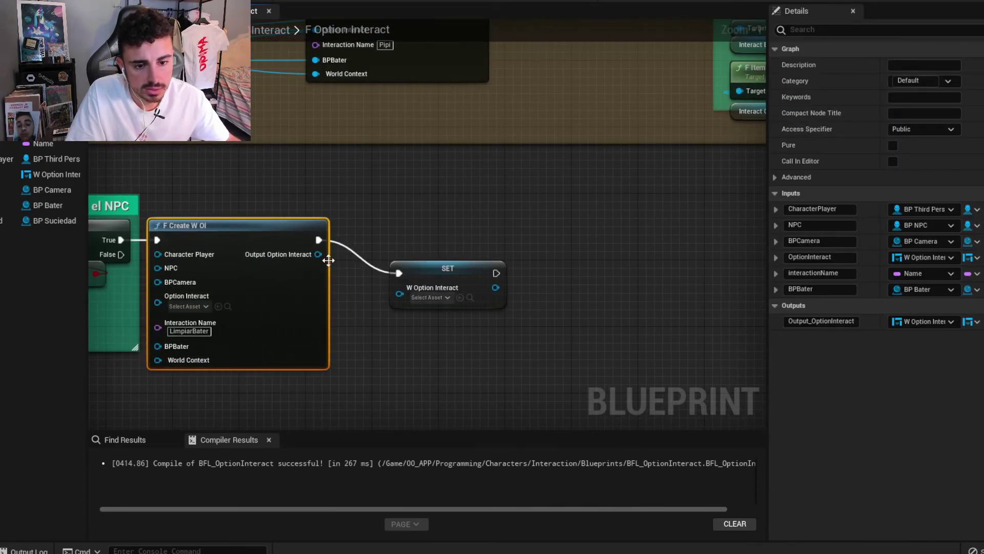
pyautogui.moveTo(319, 255)
pyautogui.mouseDown()
pyautogui.moveTo(390, 292)
pyautogui.moveTo(378, 244)
pyautogui.mouseUp()
pyautogui.moveTo(408, 301); pyautogui.dragTo(491, 277, button='right')
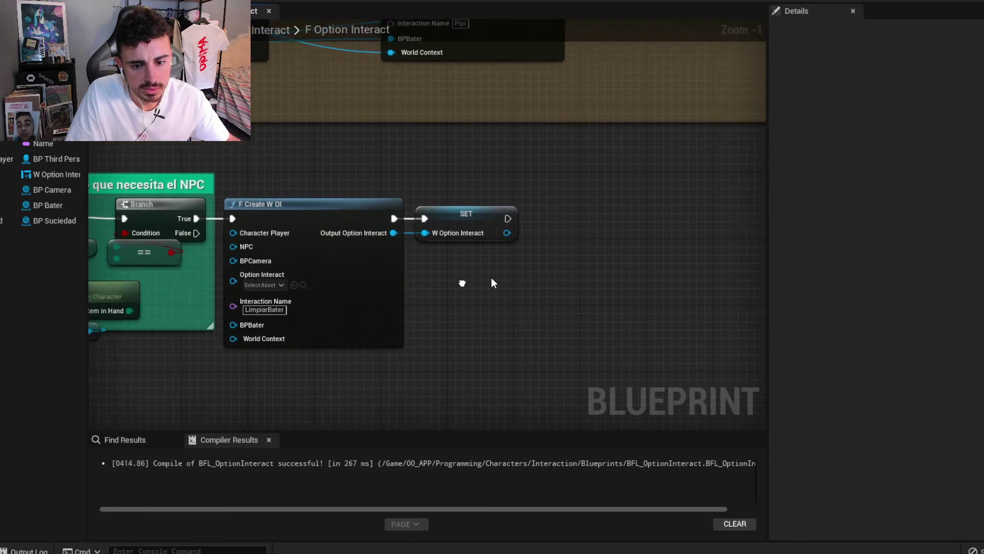
pyautogui.moveTo(293, 308); pyautogui.dragTo(275, 308)
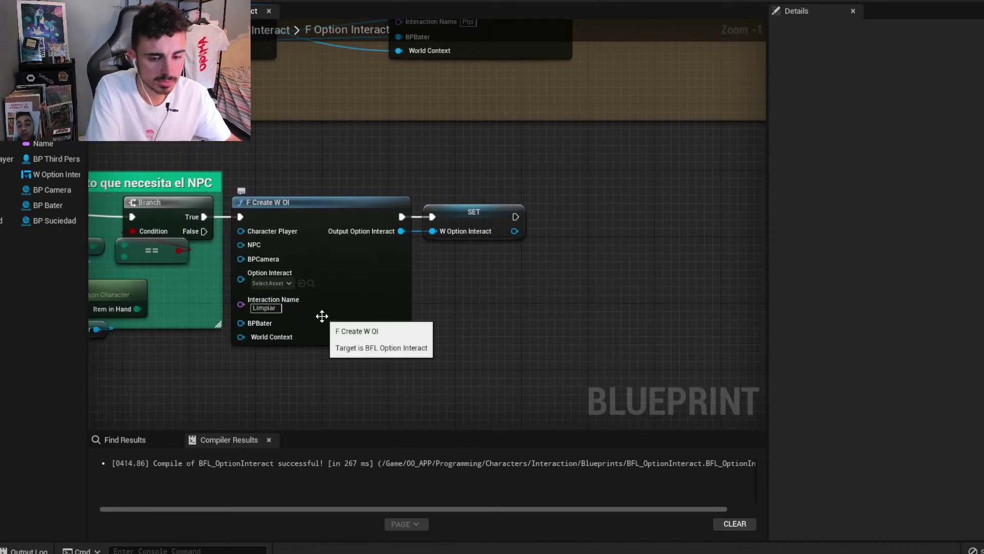
# Open the F Create W OI function graph and frame its nodes.
pyautogui.doubleClick(384, 298)
pyautogui.scroll(5, 330, 267)
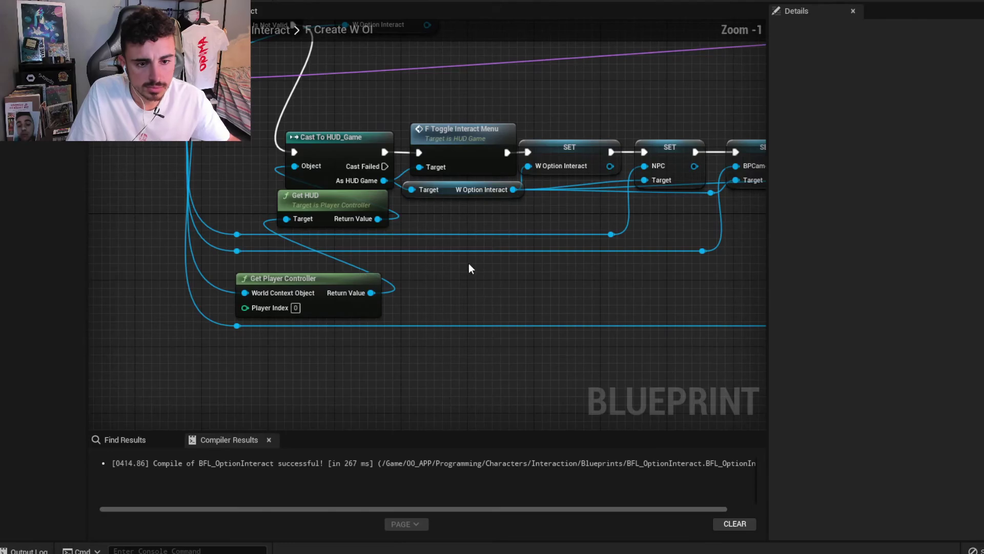
pyautogui.scroll(-1, 468, 267)
pyautogui.moveTo(468, 266); pyautogui.dragTo(518, 328, button='right')
pyautogui.scroll(-2, 522, 327)
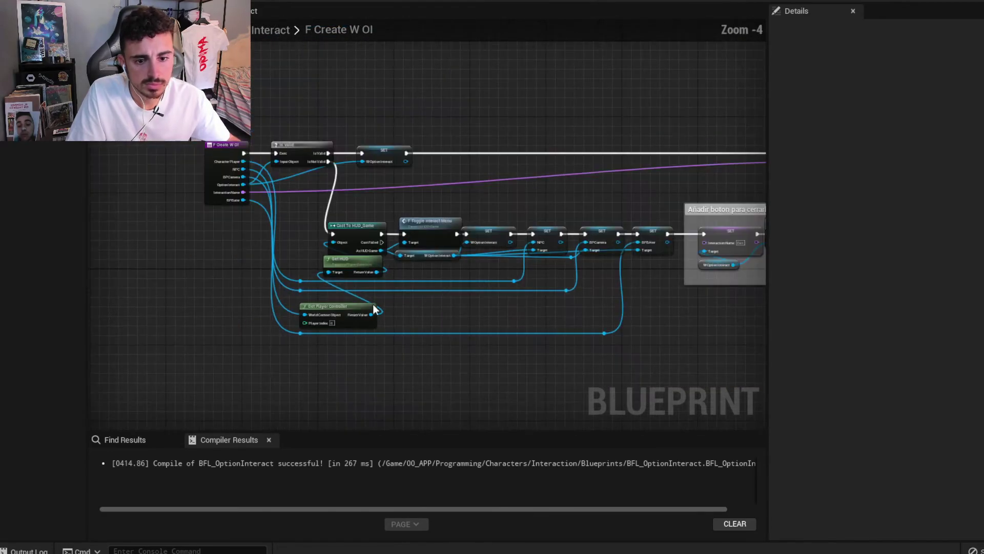
pyautogui.moveTo(370, 315); pyautogui.dragTo(289, 293)
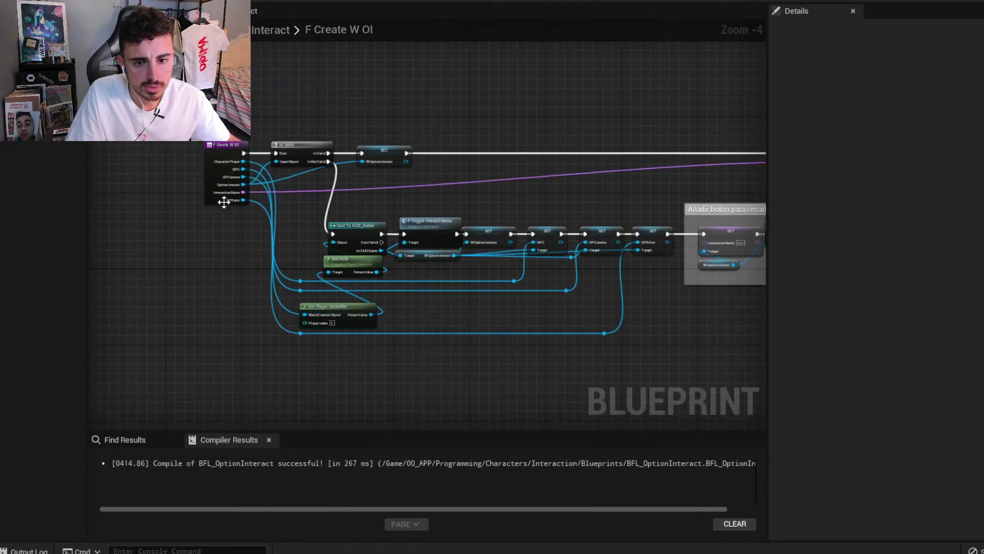
pyautogui.moveTo(224, 199); pyautogui.dragTo(203, 165, button='right')
# Add a new input named BP_Suciedad to the function's entry node.
pyautogui.click(203, 165)
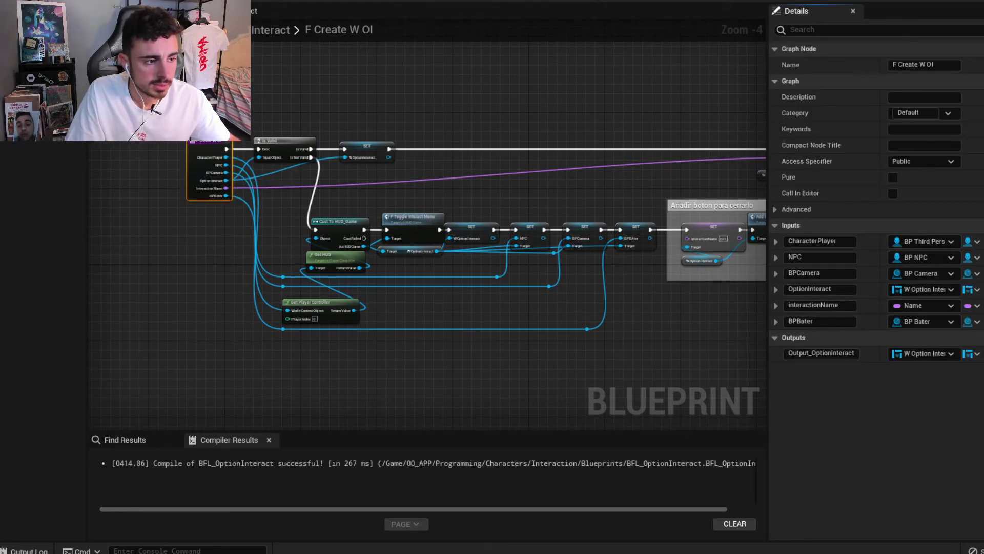
pyautogui.click(977, 224)
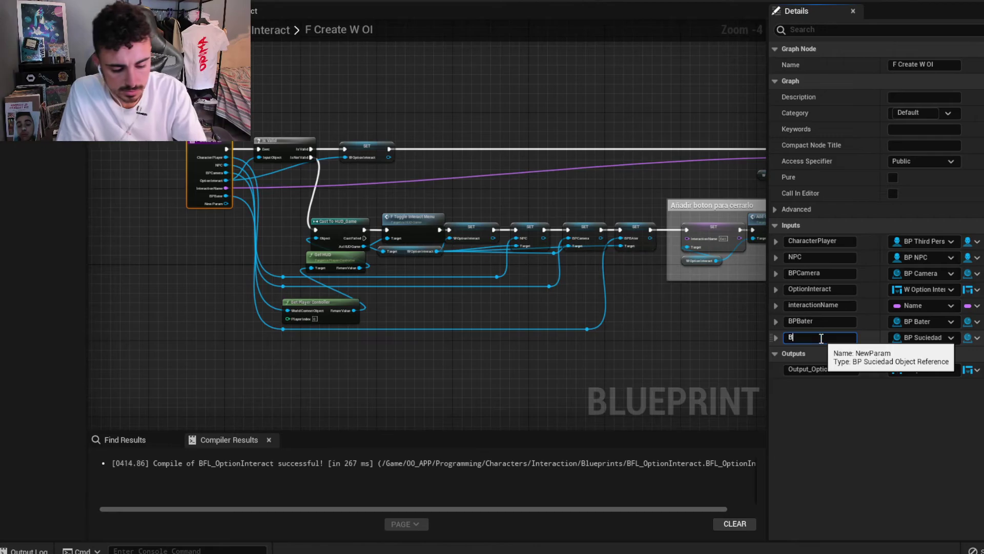
pyautogui.write('BP_Suciedad')
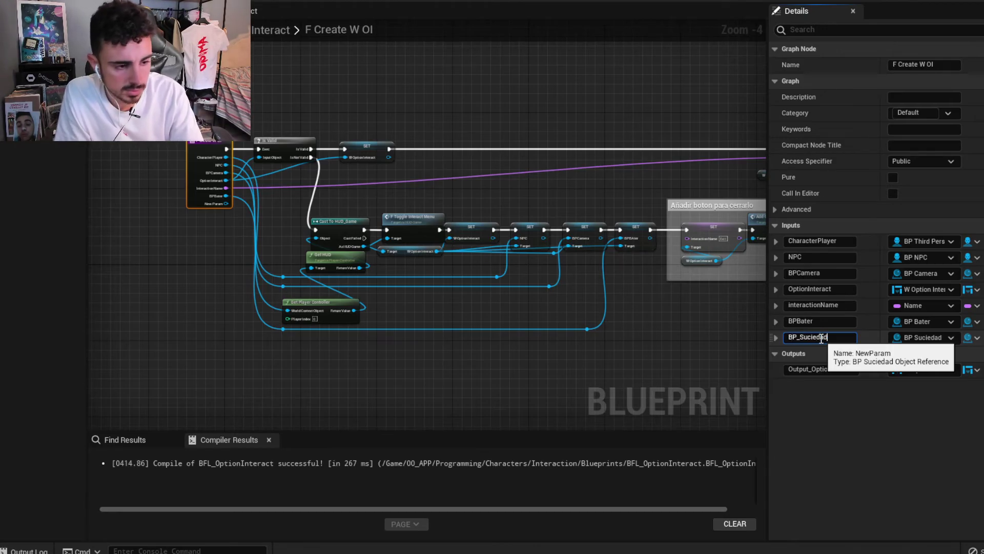
pyautogui.press('Return')
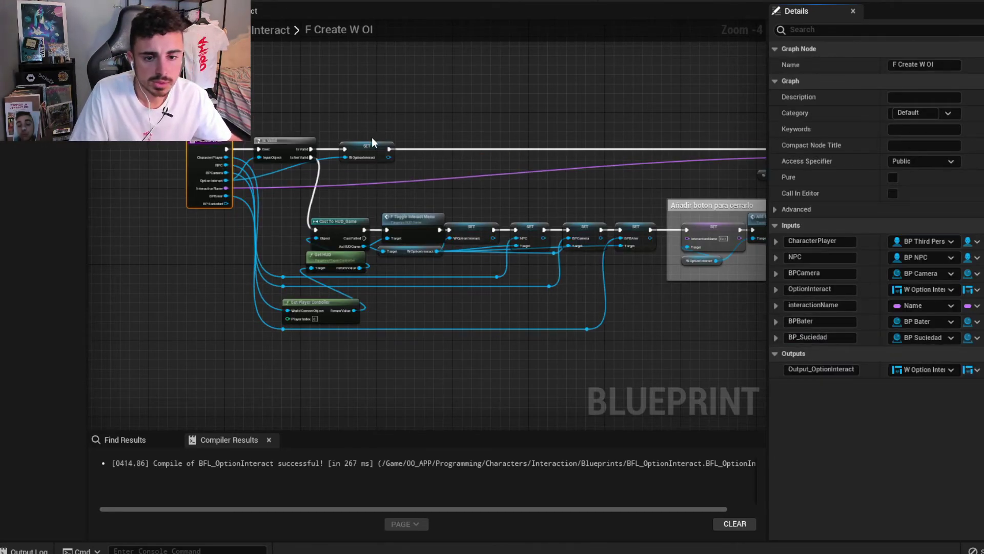
# Bring up the Content Drawer showing the Blueprints asset folder.
pyautogui.moveTo(372, 141)
pyautogui.mouseDown(button='right')
pyautogui.moveTo(416, 136)
pyautogui.moveTo(410, 100)
pyautogui.moveTo(423, 100)
pyautogui.mouseUp(button='right')
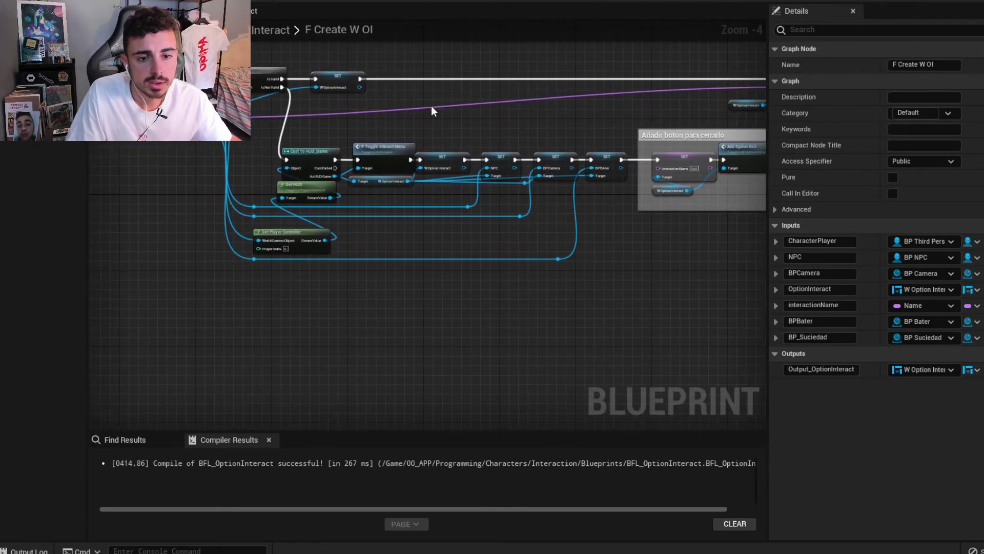
pyautogui.scroll(1, 368, 201)
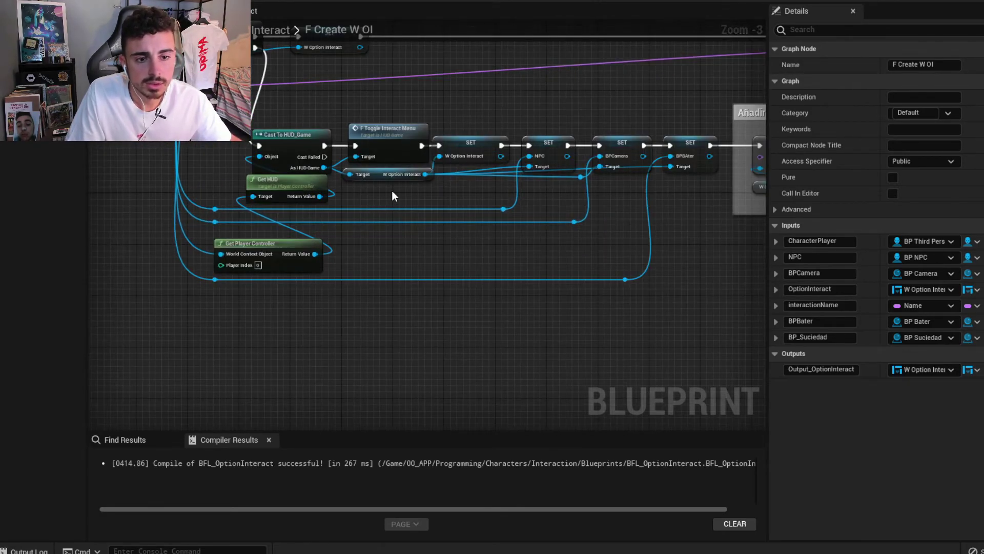
pyautogui.hotkey('ctrl', 'space')
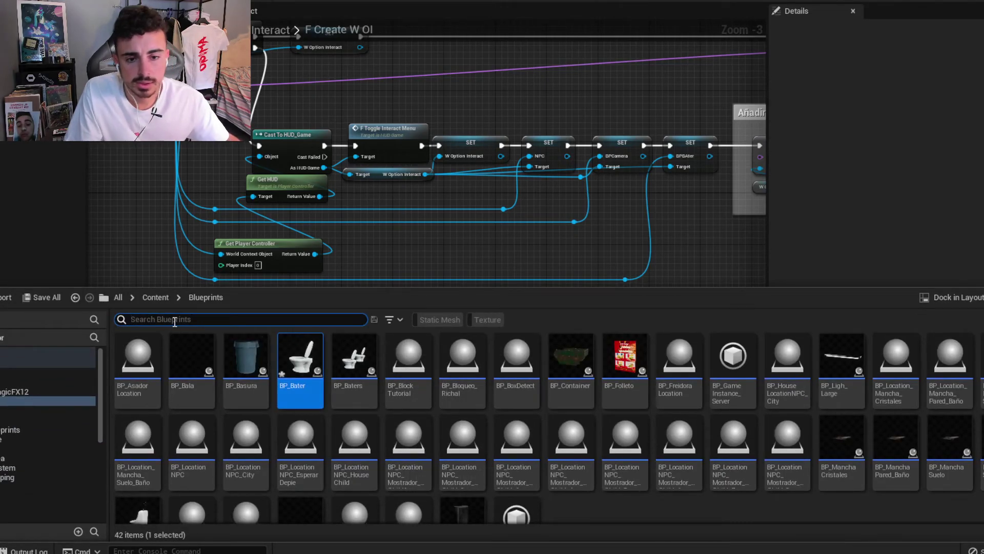
# Search all Content for 'option in' and open the W_OptionInteract widget blueprint.
pyautogui.write('option in')
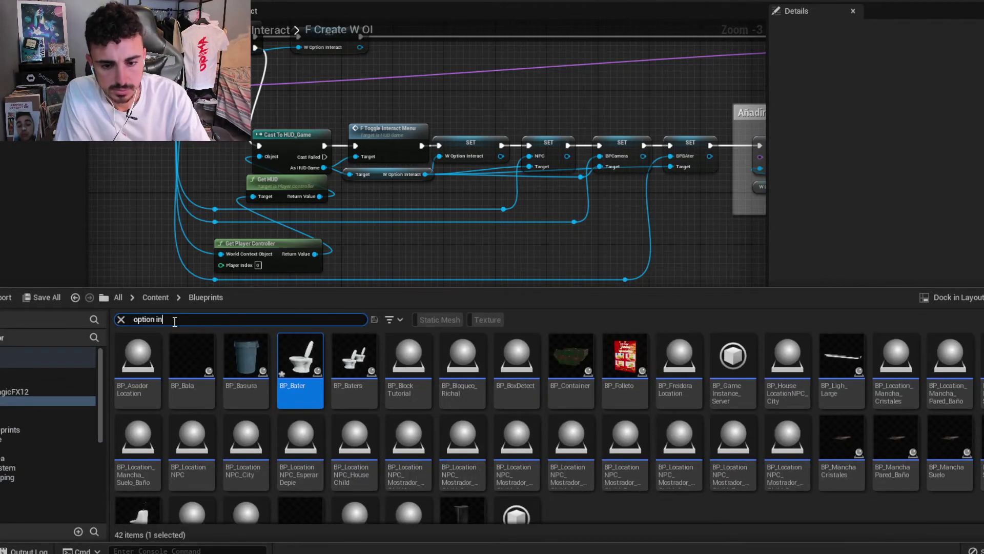
pyautogui.click(156, 297)
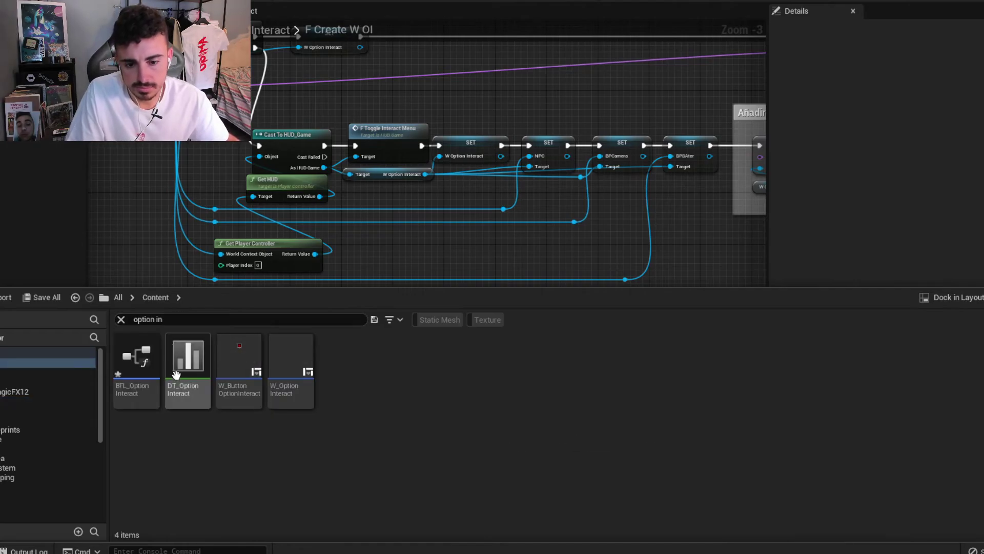
pyautogui.doubleClick(280, 402)
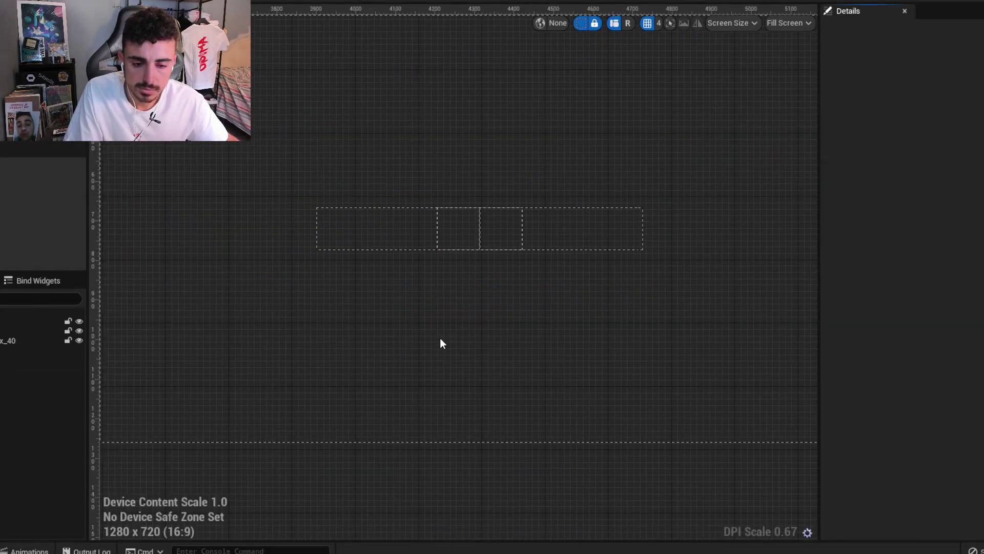
pyautogui.hotkey('ctrl', 'space')
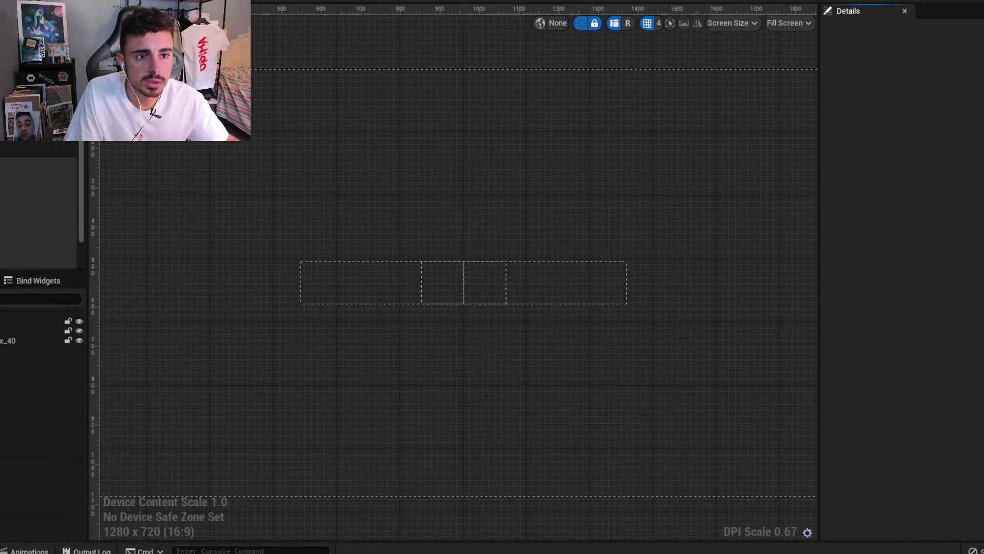
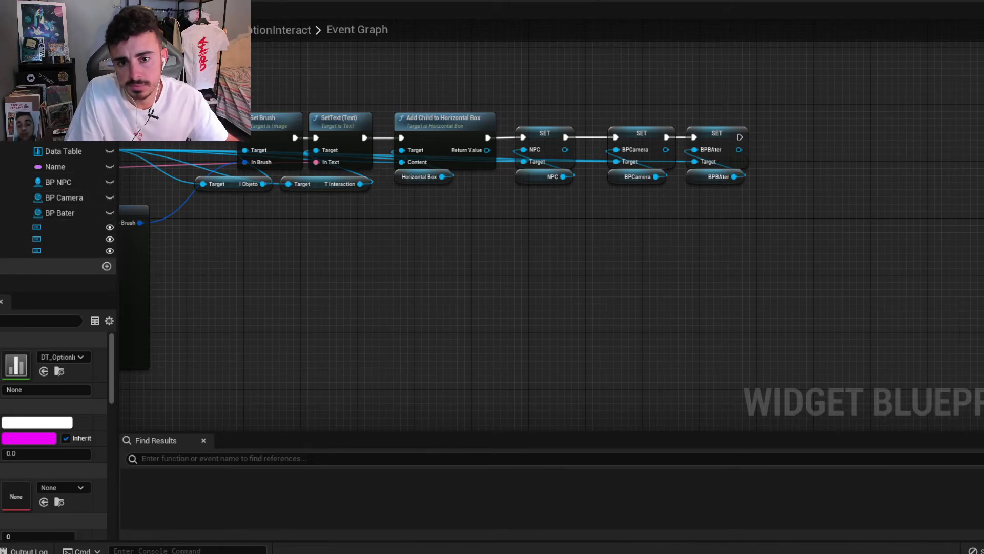
# Add a widget variable named BP_Suciedad and set its type to a BP Suciedad object reference.
pyautogui.click(106, 135)
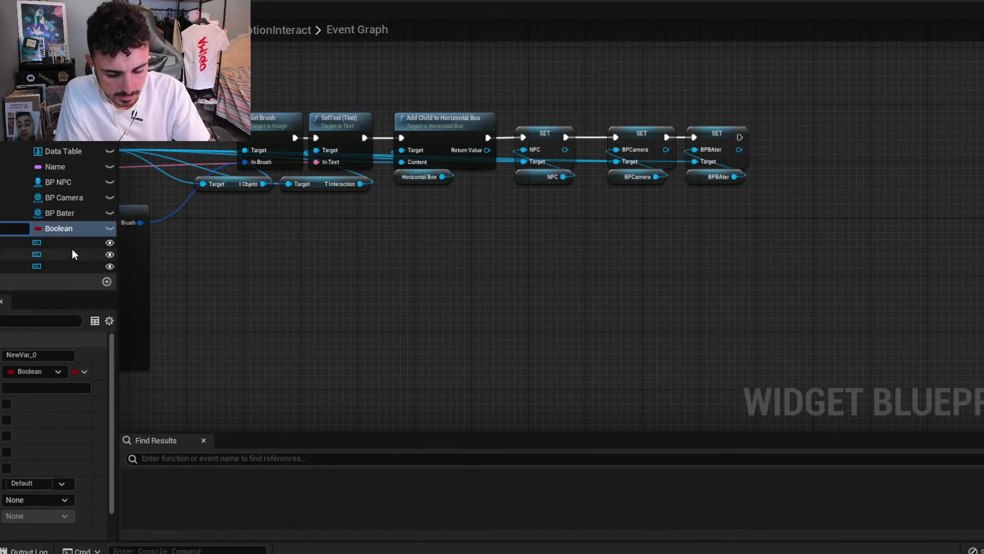
pyautogui.write('BP_Suciedad')
pyautogui.press('Return')
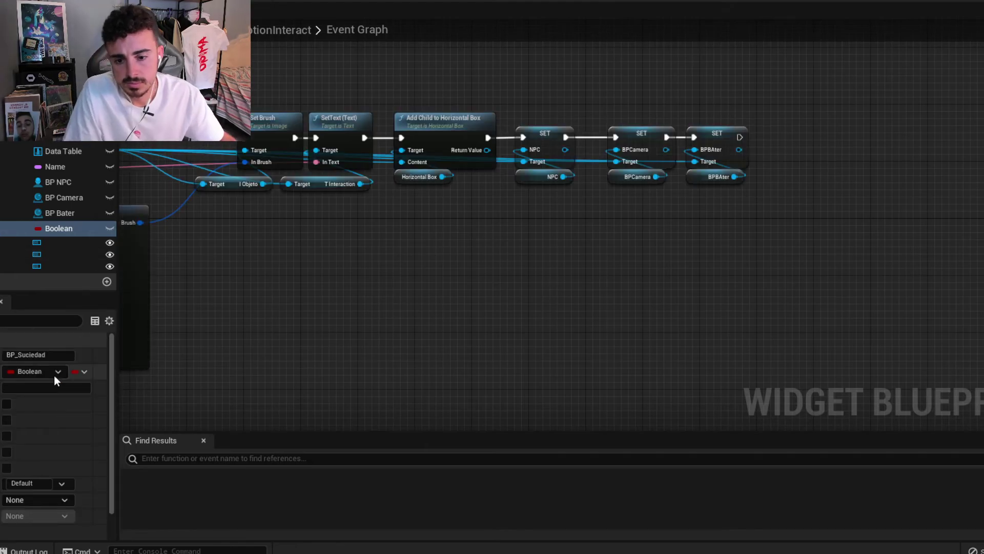
pyautogui.click(41, 374)
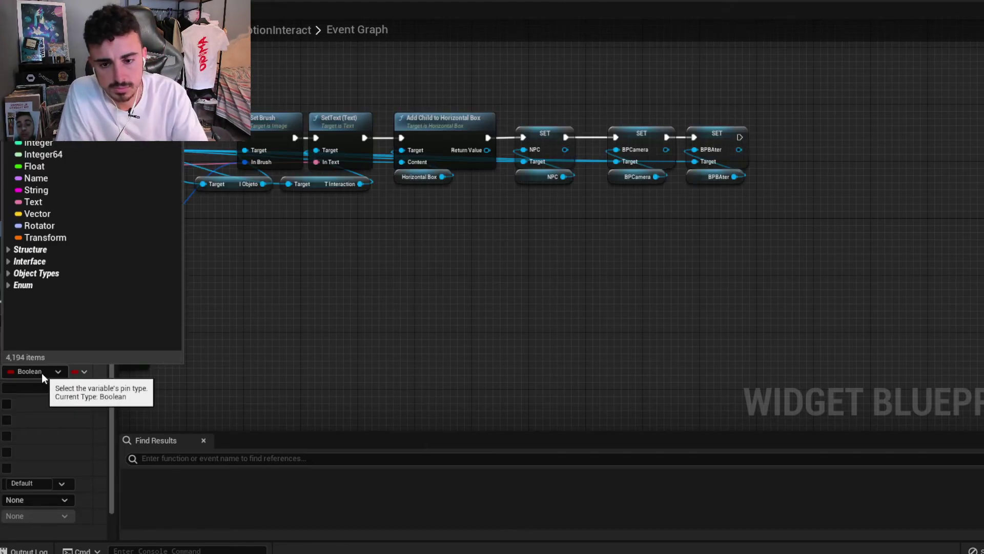
pyautogui.write('suciedad')
pyautogui.press('Return')
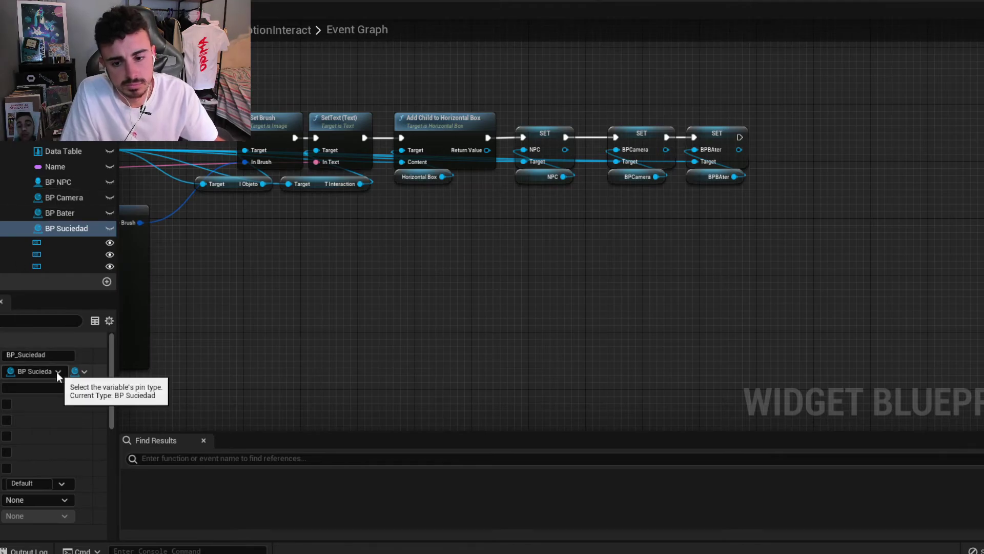
pyautogui.click(57, 371)
pyautogui.write('si')
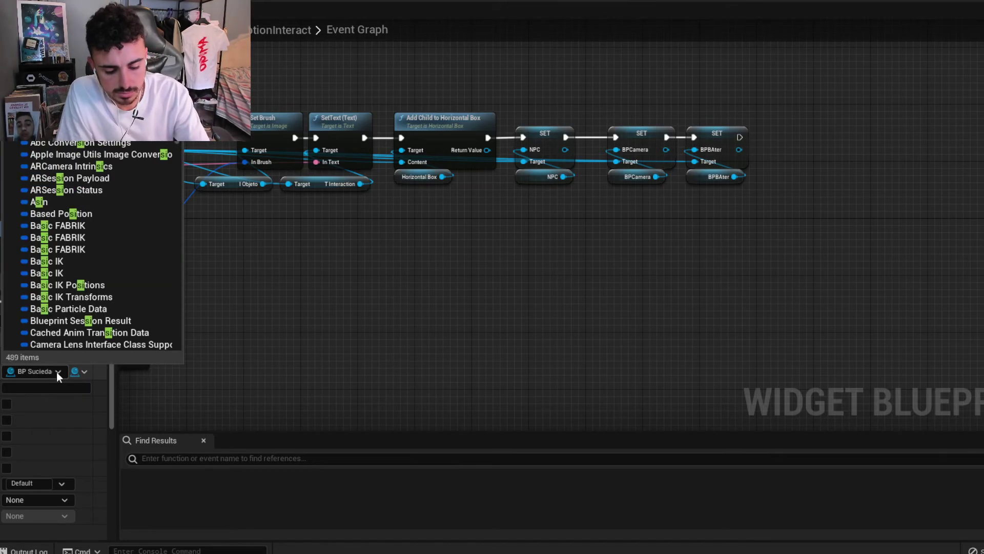
pyautogui.press('BackSpace')
pyautogui.write('ucie')
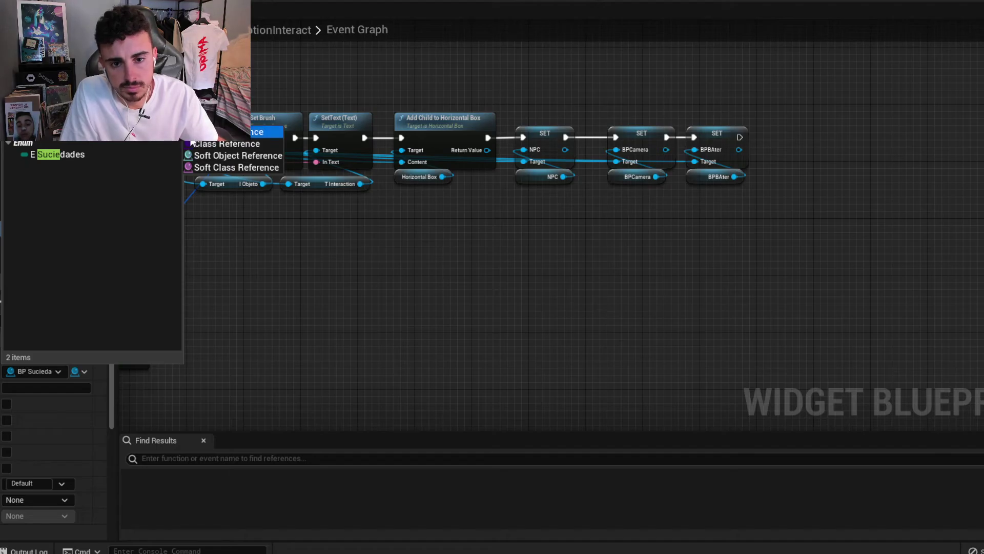
pyautogui.press('Escape')
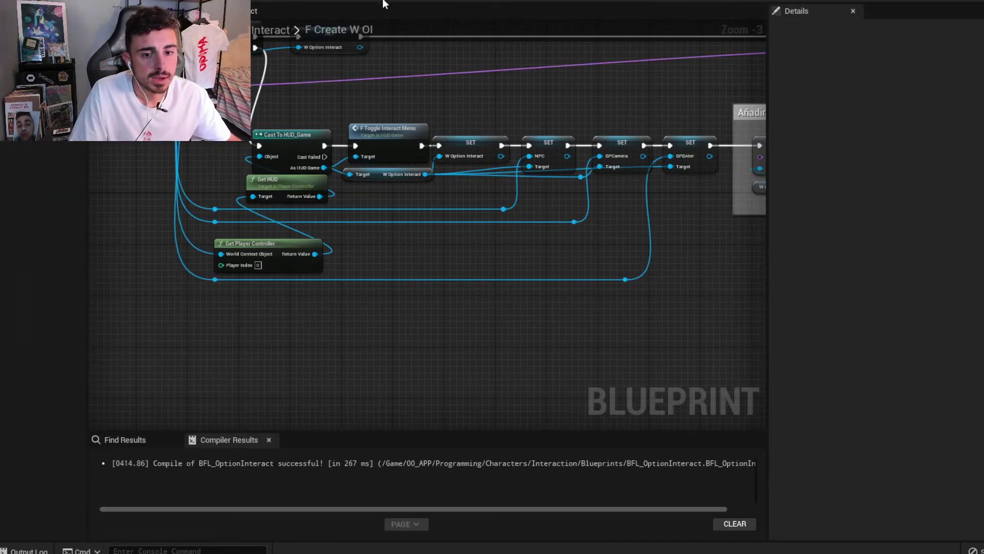
# Add a SET BP Suciedad node from W Option Interact and chain it after the BPBAter SET.
pyautogui.moveTo(268, 191); pyautogui.dragTo(334, 203, button='right')
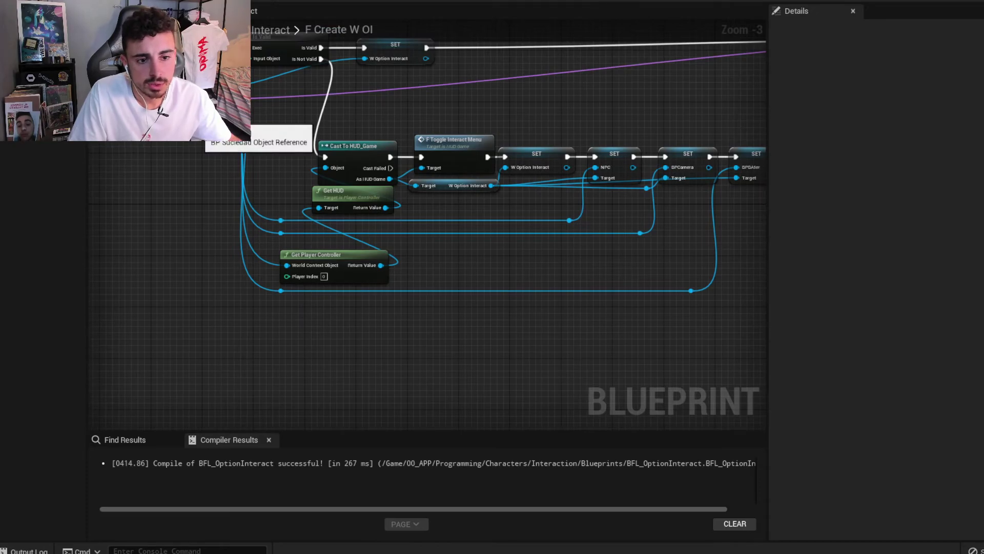
pyautogui.moveTo(487, 188); pyautogui.dragTo(287, 188, button='right')
pyautogui.moveTo(292, 186); pyautogui.dragTo(531, 278)
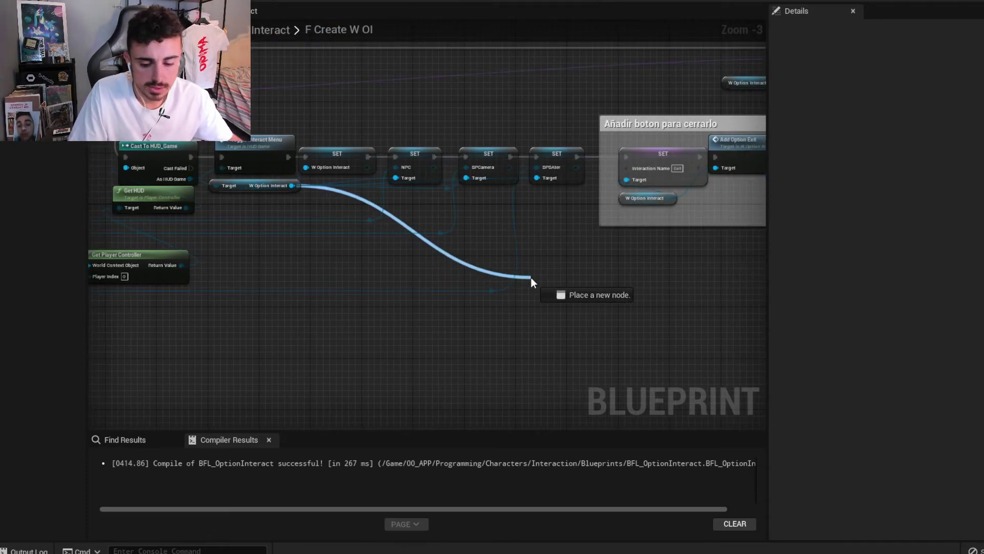
pyautogui.write('set suci')
pyautogui.press('Return')
pyautogui.moveTo(619, 267); pyautogui.dragTo(506, 254, button='right')
pyautogui.moveTo(506, 254)
pyautogui.mouseDown()
pyautogui.moveTo(297, 109)
pyautogui.moveTo(437, 121)
pyautogui.mouseUp()
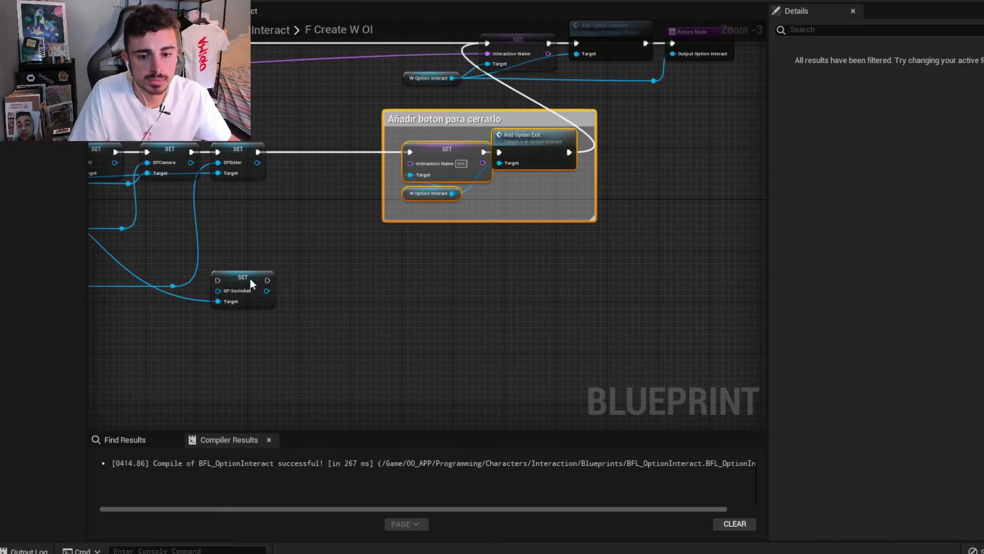
pyautogui.moveTo(251, 283); pyautogui.dragTo(302, 157)
pyautogui.scroll(3, 302, 151)
pyautogui.keyDown('ctrl'); pyautogui.moveTo(235, 148); pyautogui.dragTo(346, 160); pyautogui.keyUp('ctrl')
# Connect the widget reference to SET BP Suciedad's target, routing the wire through reroute points.
pyautogui.scroll(-2, 235, 160)
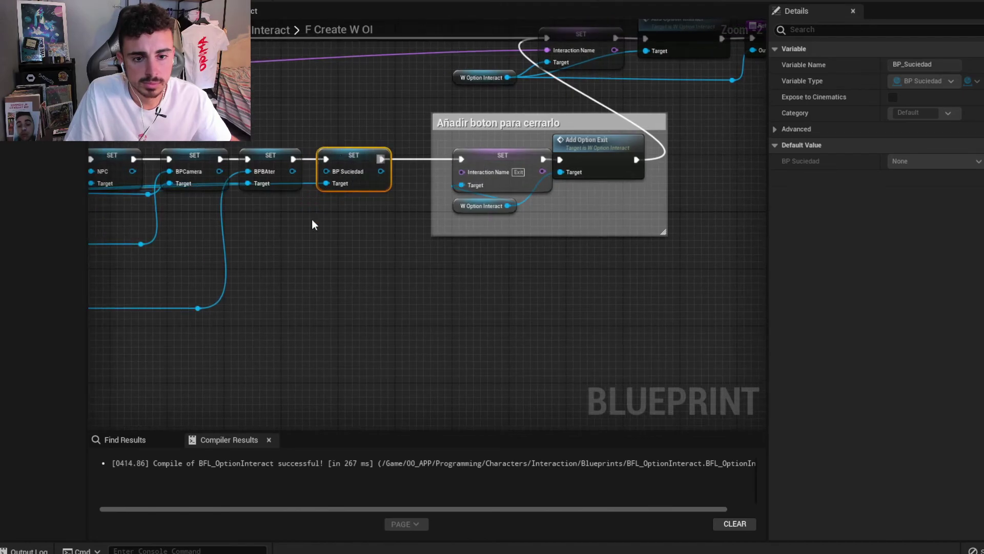
pyautogui.moveTo(313, 224); pyautogui.dragTo(389, 210, button='right')
pyautogui.doubleClick(383, 170)
pyautogui.moveTo(382, 169); pyautogui.dragTo(353, 318)
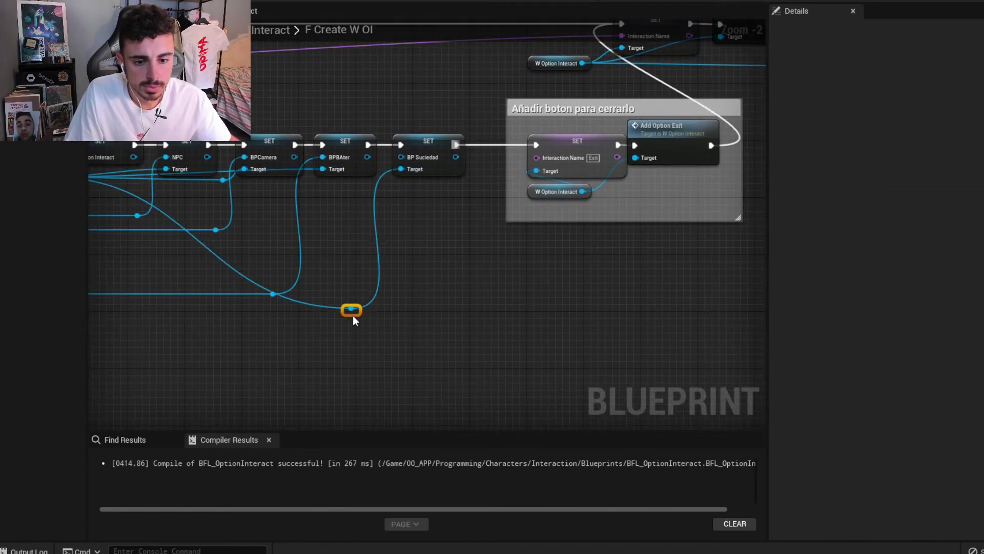
pyautogui.scroll(-2, 183, 336)
pyautogui.moveTo(183, 336)
pyautogui.mouseDown(button='right')
pyautogui.moveTo(527, 297)
pyautogui.moveTo(590, 256)
pyautogui.moveTo(533, 256)
pyautogui.mouseUp(button='right')
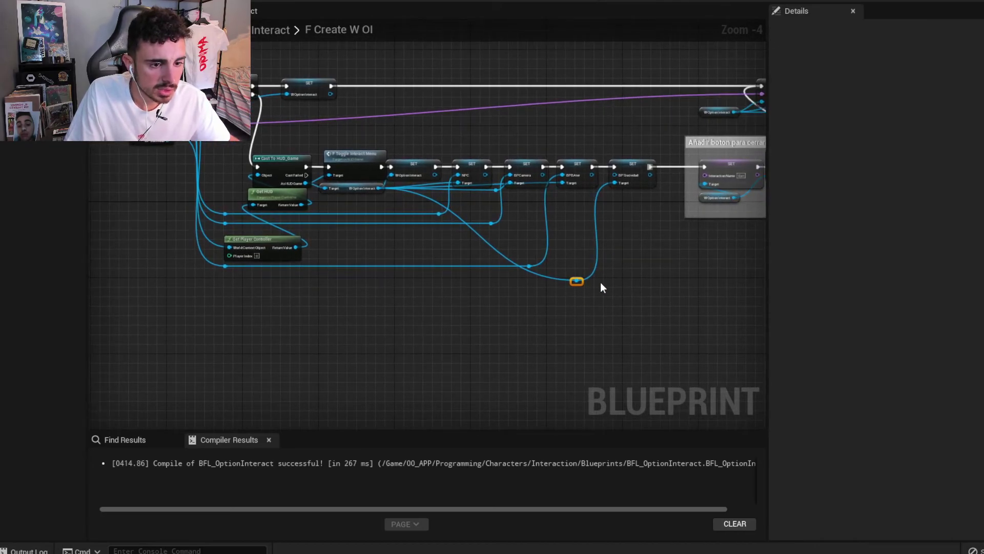
pyautogui.hotkey('ctrl', 'z')
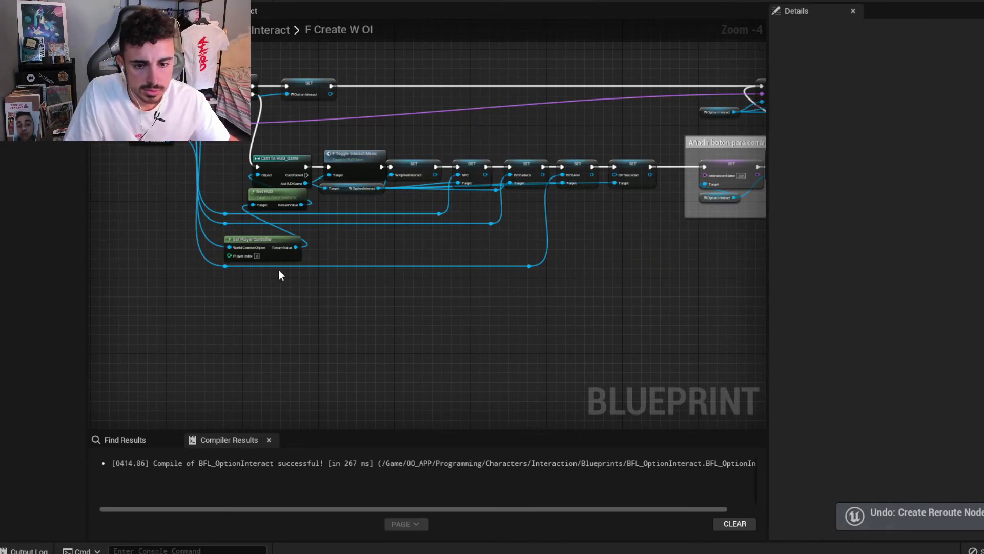
pyautogui.moveTo(166, 143); pyautogui.dragTo(618, 176)
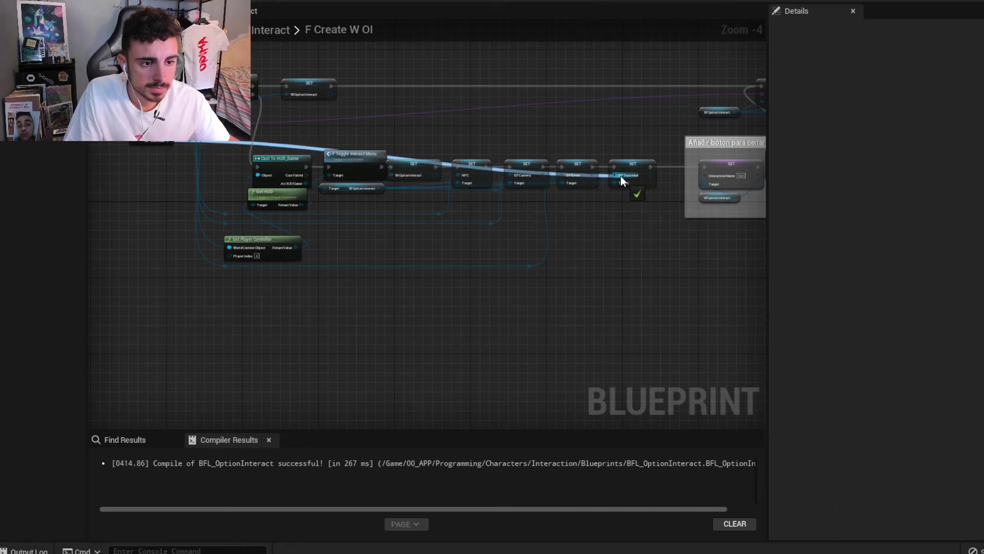
pyautogui.doubleClick(233, 141)
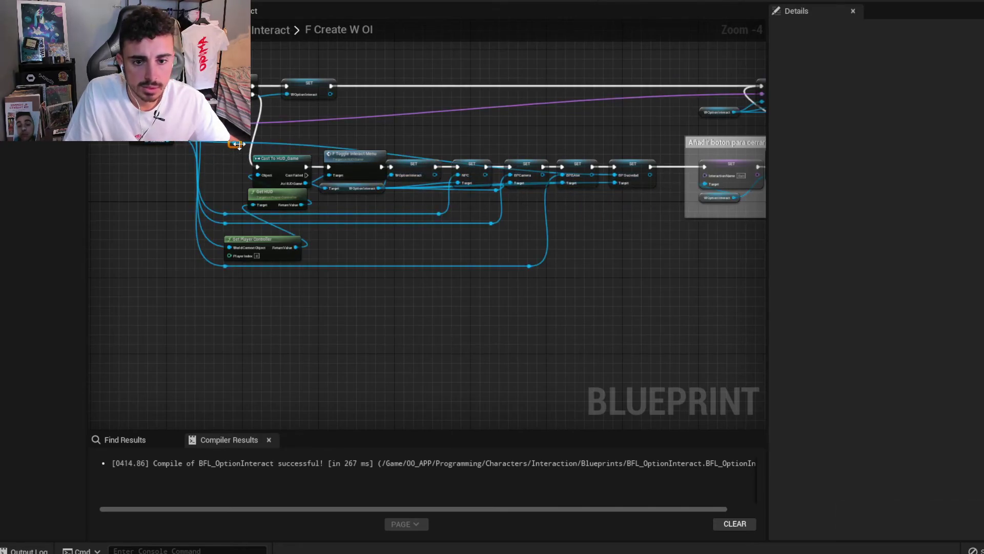
pyautogui.moveTo(233, 141); pyautogui.dragTo(222, 277)
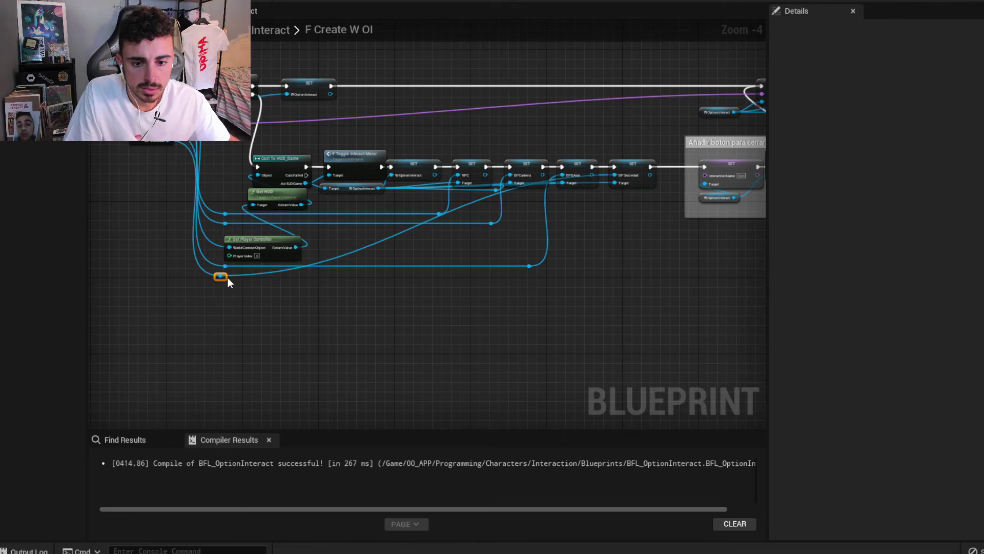
pyautogui.moveTo(227, 277); pyautogui.dragTo(514, 277)
pyautogui.doubleClick(243, 275)
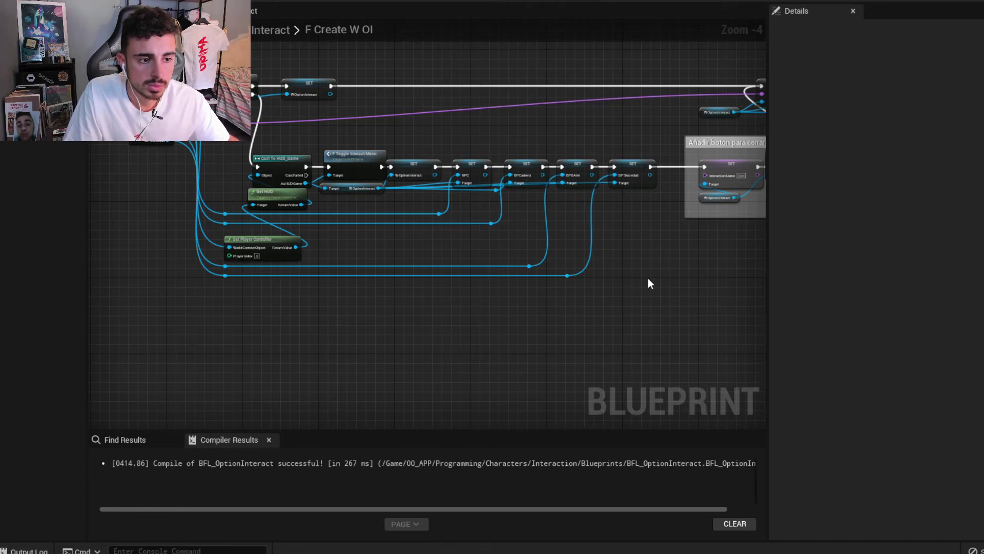
# Reposition the closing-button comment, compile the library and return to the widget's Event Graph.
pyautogui.moveTo(648, 277); pyautogui.dragTo(457, 170, button='right')
pyautogui.moveTo(389, 154); pyautogui.dragTo(365, 155)
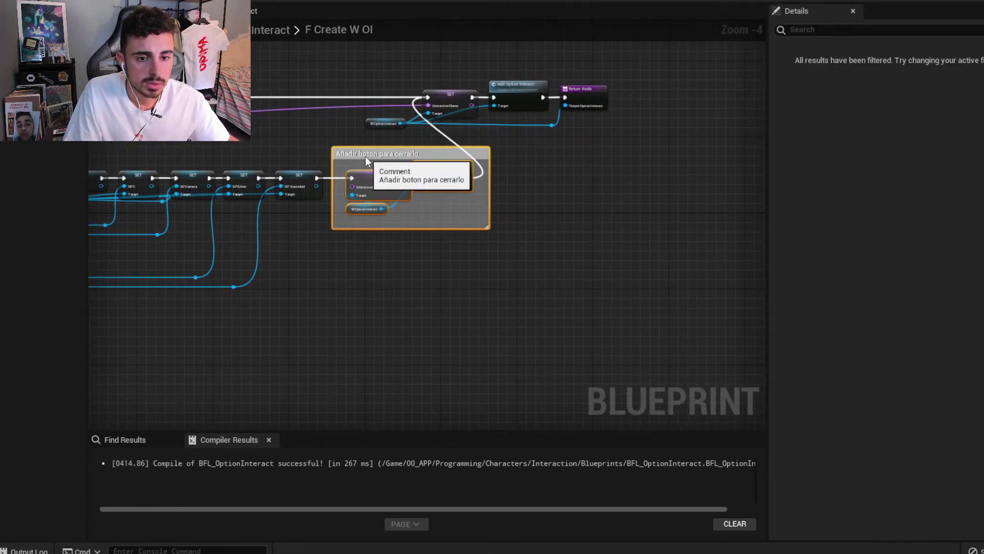
pyautogui.click(287, 145)
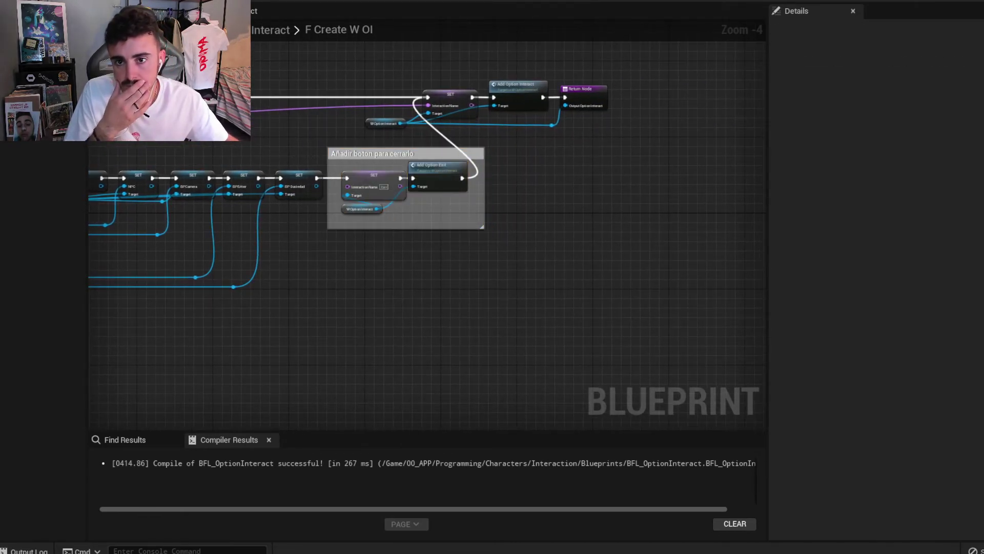
pyautogui.press('F7')
pyautogui.moveTo(226, 151)
pyautogui.mouseDown(button='right')
pyautogui.moveTo(459, 150)
pyautogui.moveTo(374, 177)
pyautogui.mouseUp(button='right')
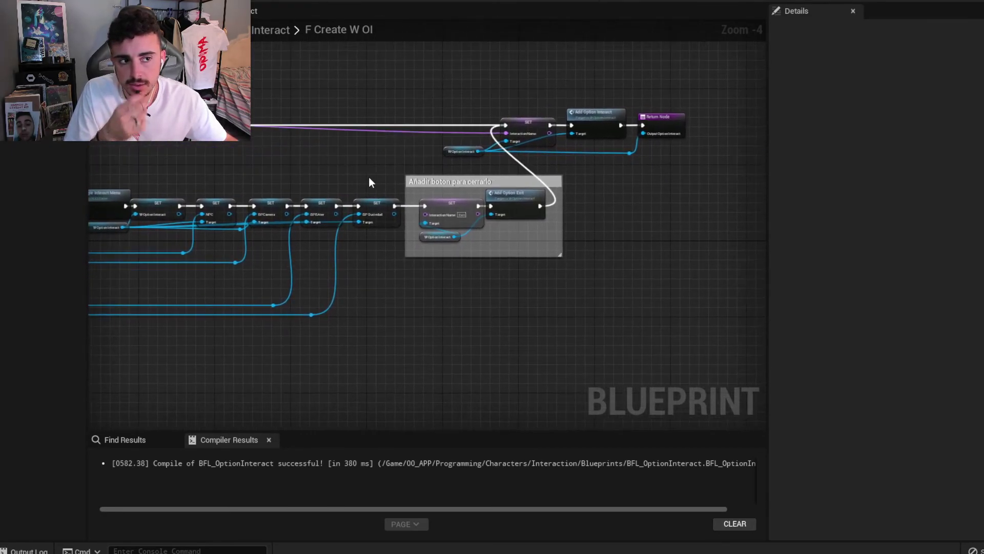
pyautogui.click(613, 4)
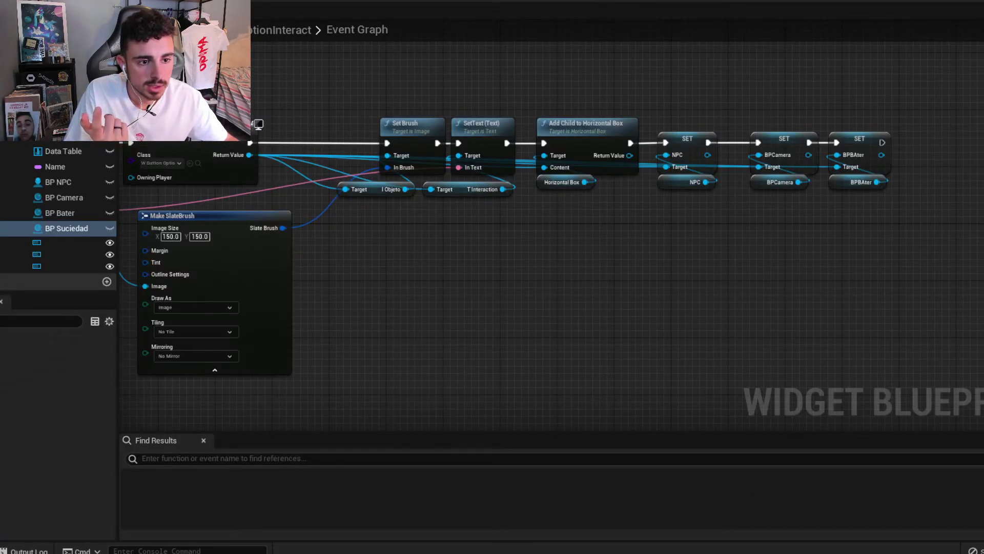
# Locate the W_Button_OptionInteract widget blueprint in the Content/00APP/Widgets folder.
pyautogui.moveTo(589, 302); pyautogui.dragTo(579, 302, button='right')
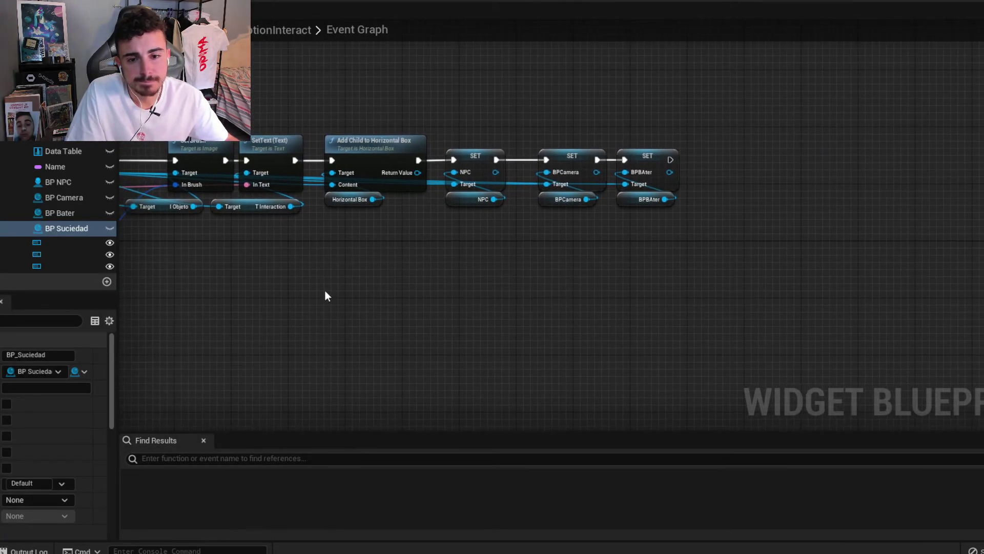
pyautogui.scroll(-4, 601, 270)
pyautogui.moveTo(621, 263)
pyautogui.mouseDown(button='right')
pyautogui.moveTo(389, 242)
pyautogui.moveTo(334, 254)
pyautogui.mouseUp(button='right')
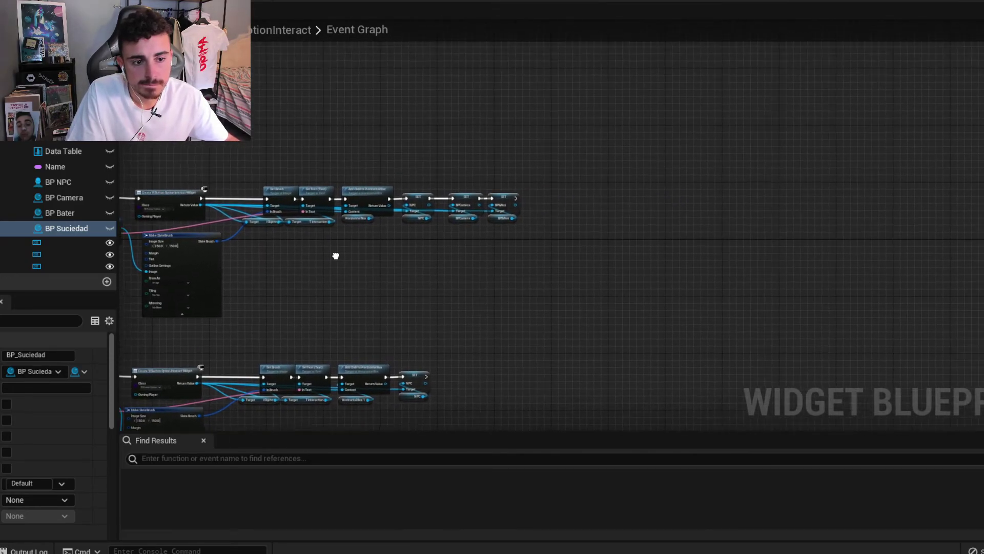
pyautogui.scroll(3, 240, 218)
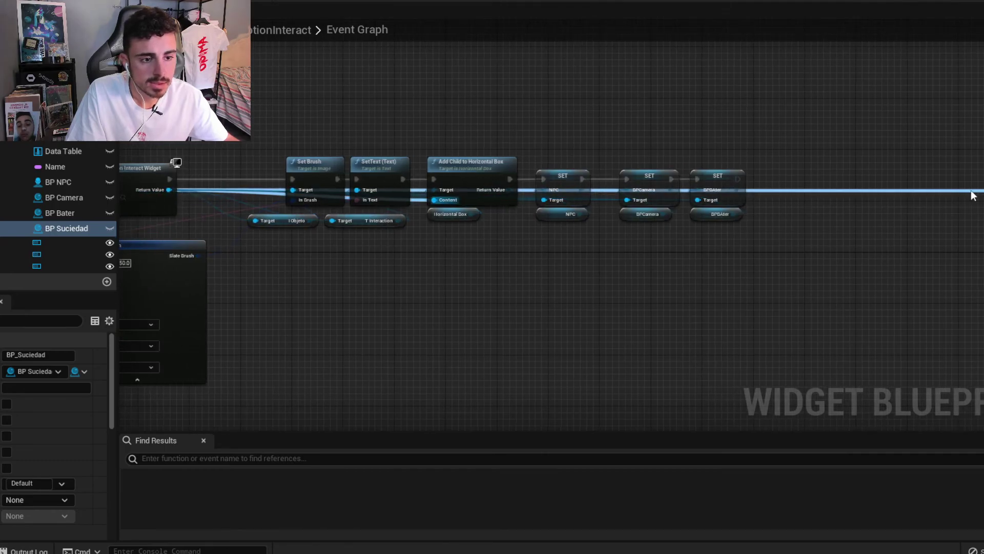
pyautogui.moveTo(202, 189); pyautogui.dragTo(780, 193)
pyautogui.write('set')
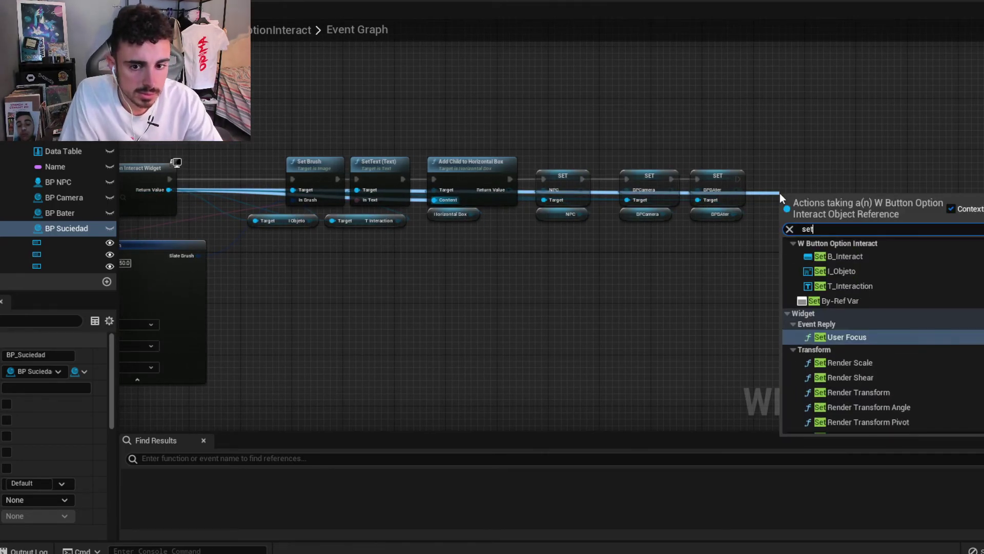
pyautogui.write(' suc')
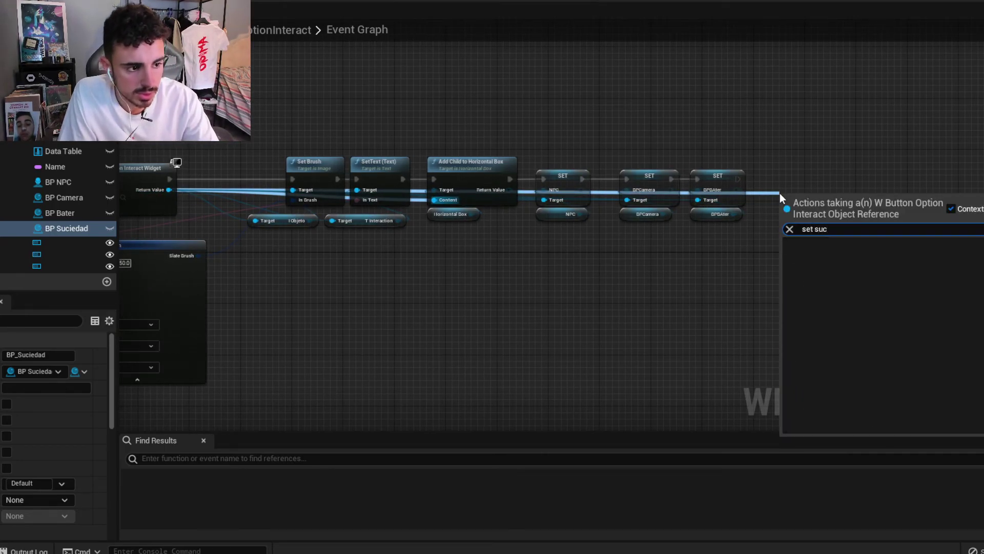
pyautogui.moveTo(697, 154); pyautogui.dragTo(890, 143, button='right')
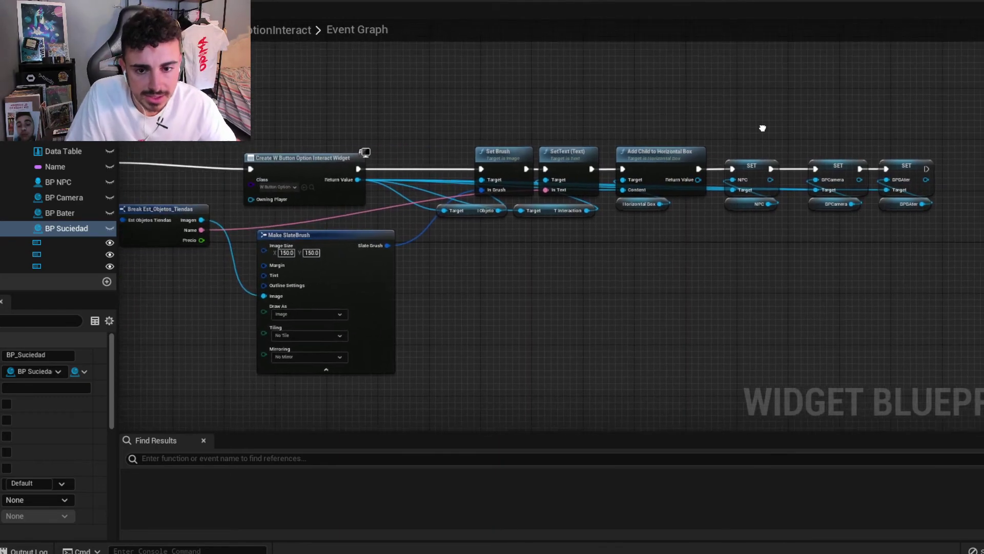
pyautogui.click(316, 188)
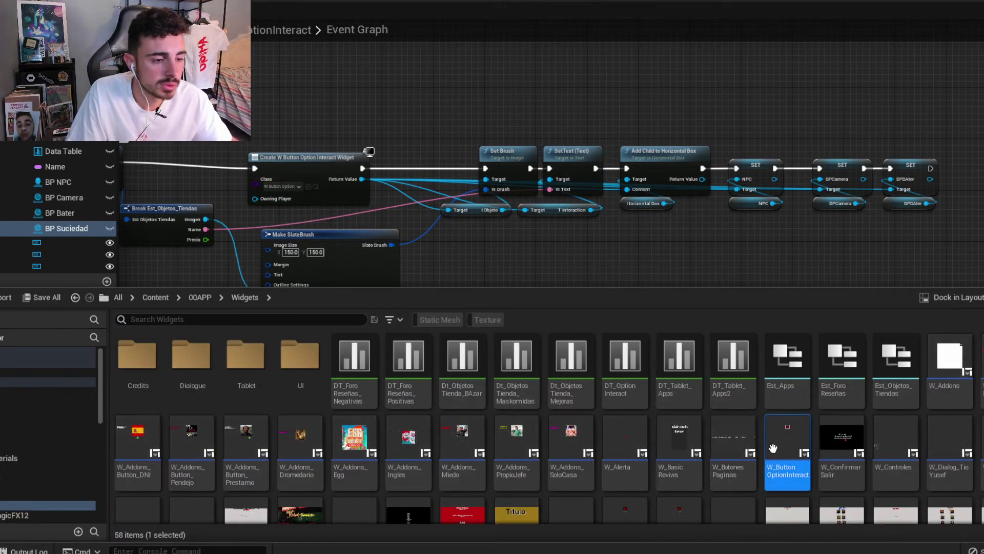
# Open W_ButtonOptionInteract and add a BP_Suciedad variable typed as a BP Suciedad object reference.
pyautogui.doubleClick(773, 448)
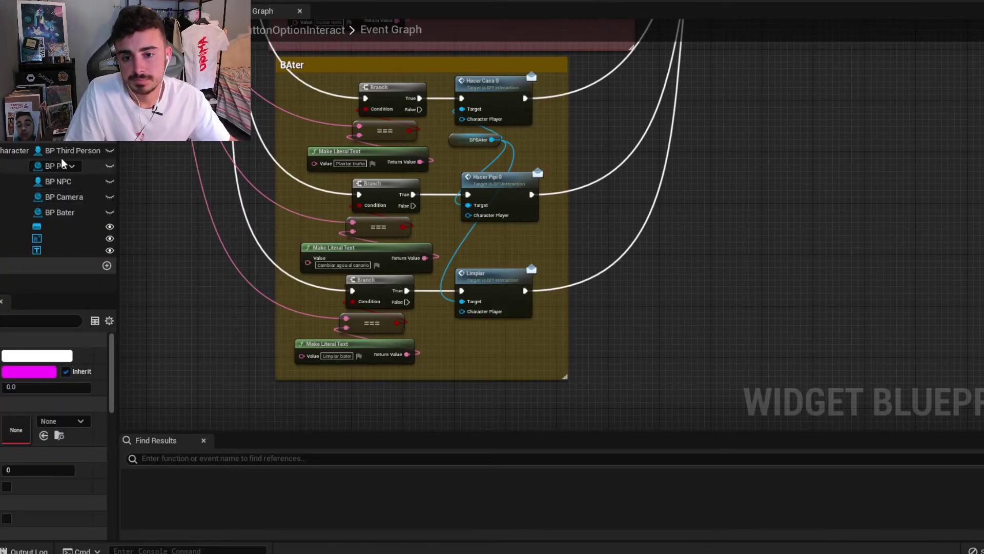
pyautogui.click(108, 142)
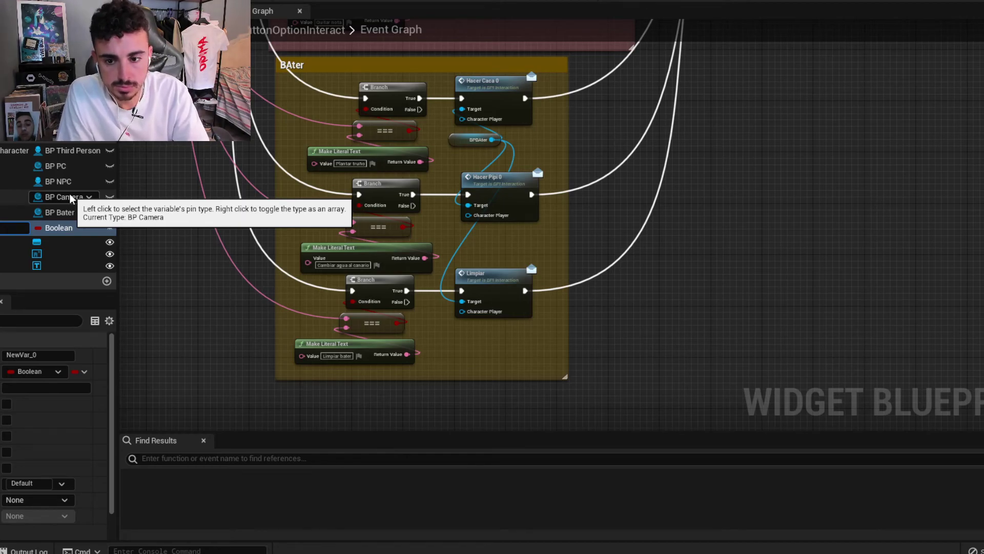
pyautogui.click(56, 371)
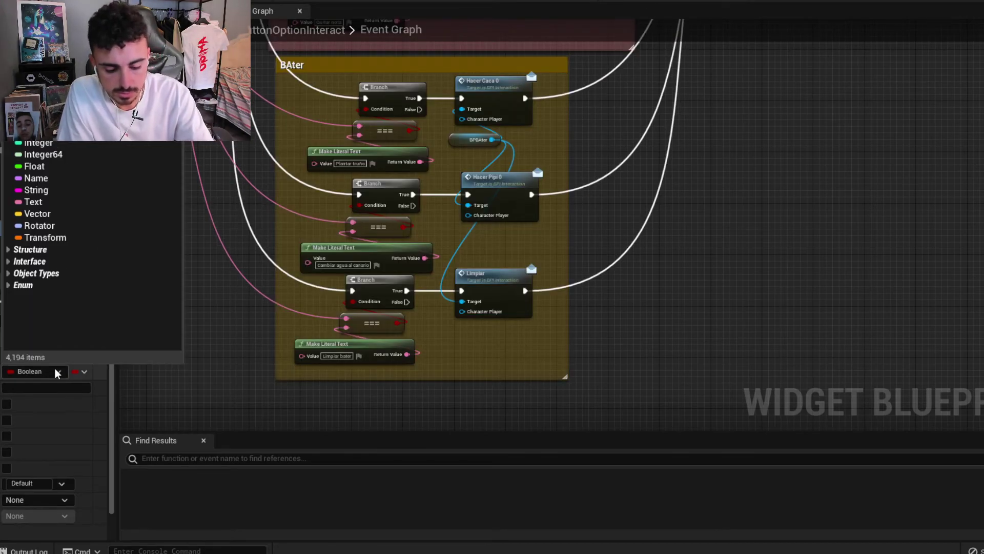
pyautogui.write('suciedad')
pyautogui.moveTo(66, 150)
pyautogui.click(202, 143)
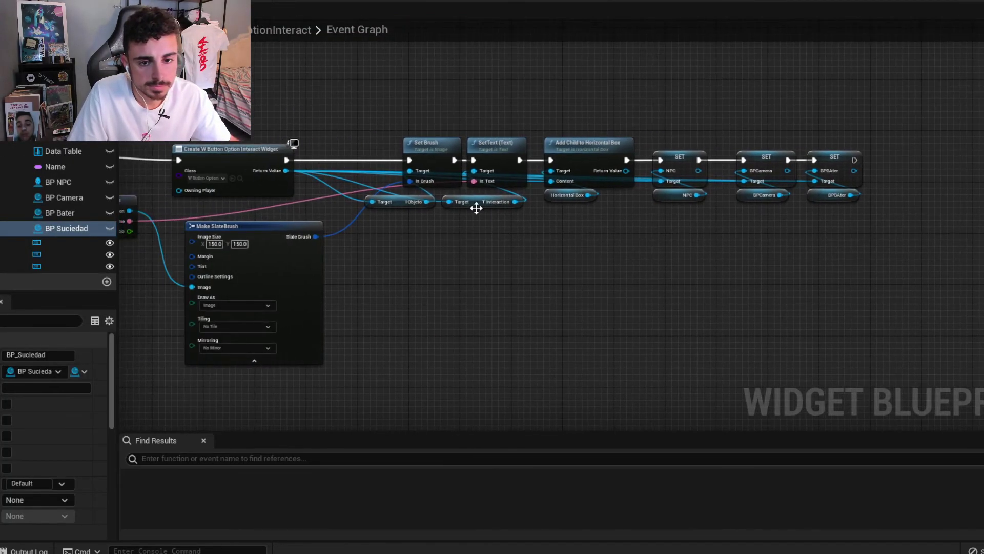
# Add a SET BP Suciedad node on the created widget, fed by a BP Suciedad getter, after SET BPBAter.
pyautogui.moveTo(284, 174); pyautogui.dragTo(702, 201)
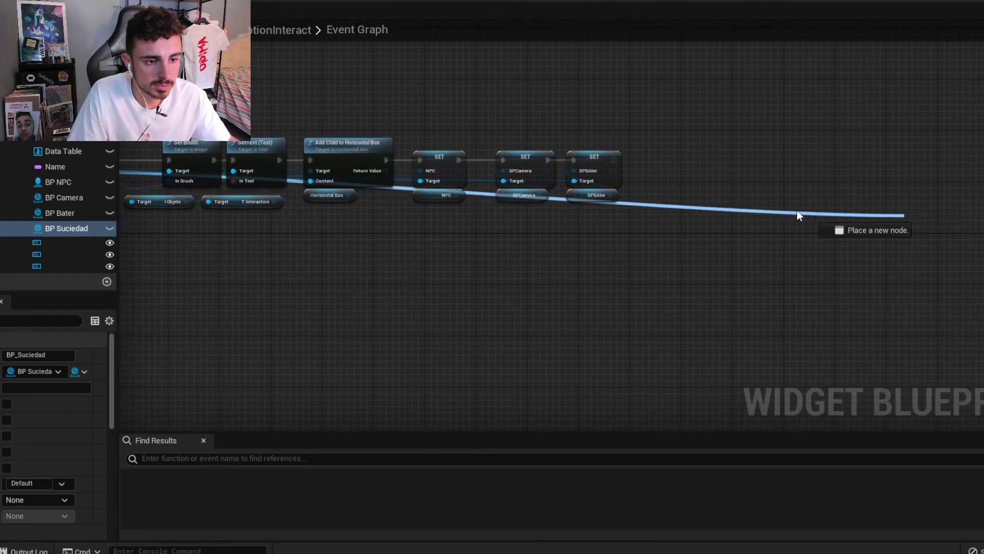
pyautogui.write('set suciedad')
pyautogui.press('Return')
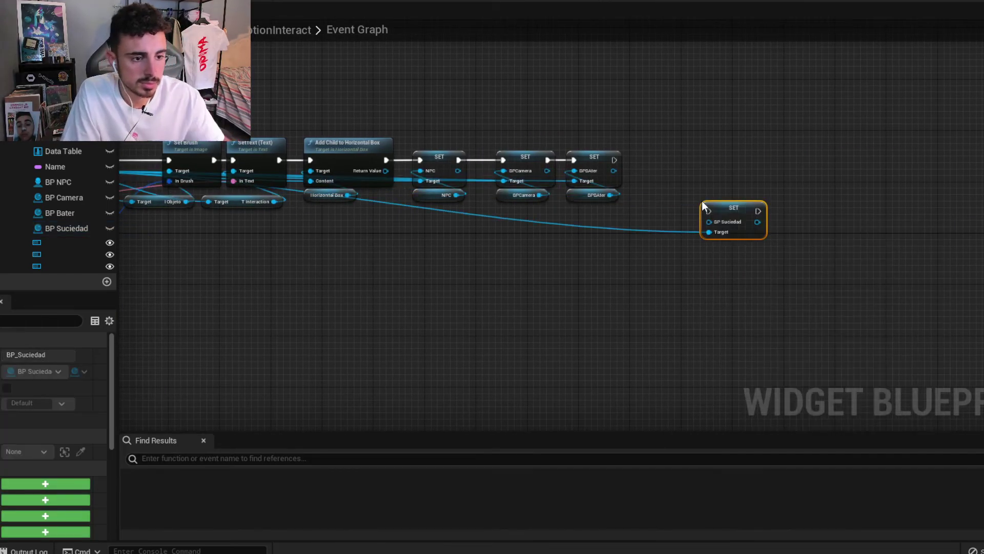
pyautogui.moveTo(66, 228); pyautogui.dragTo(708, 223)
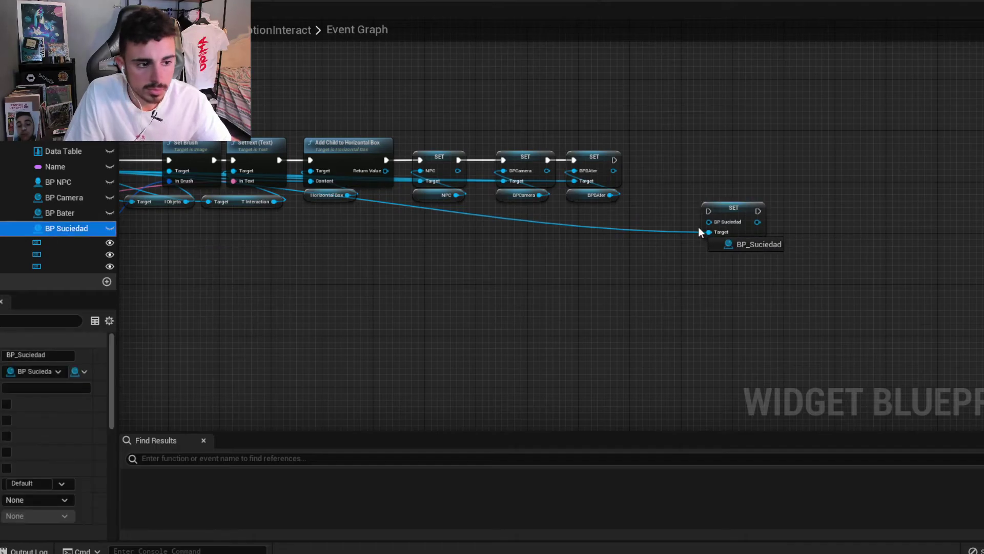
pyautogui.scroll(2, 707, 223)
pyautogui.moveTo(759, 206); pyautogui.dragTo(664, 131)
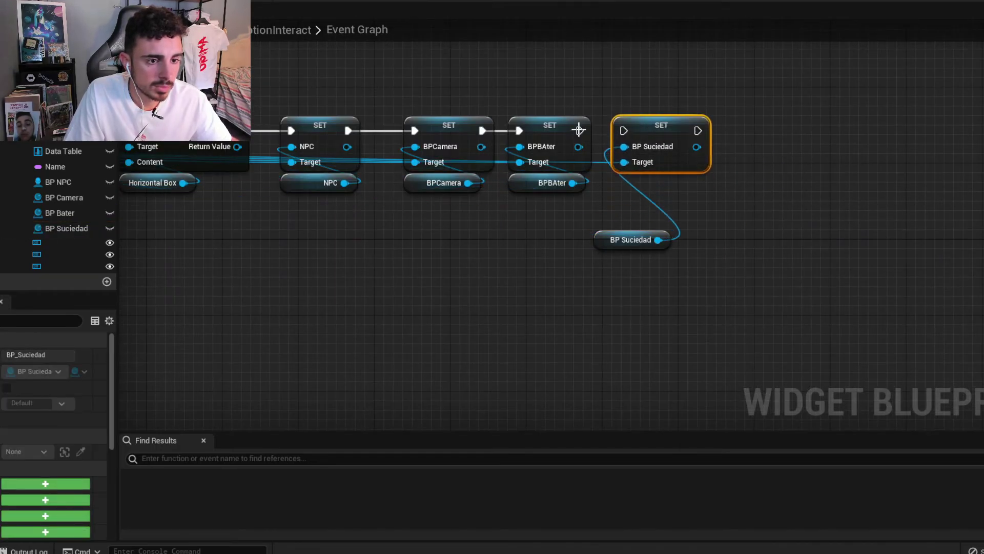
pyautogui.moveTo(580, 130); pyautogui.dragTo(624, 131)
pyautogui.moveTo(611, 233)
pyautogui.mouseDown()
pyautogui.moveTo(657, 163)
pyautogui.moveTo(627, 190)
pyautogui.mouseUp()
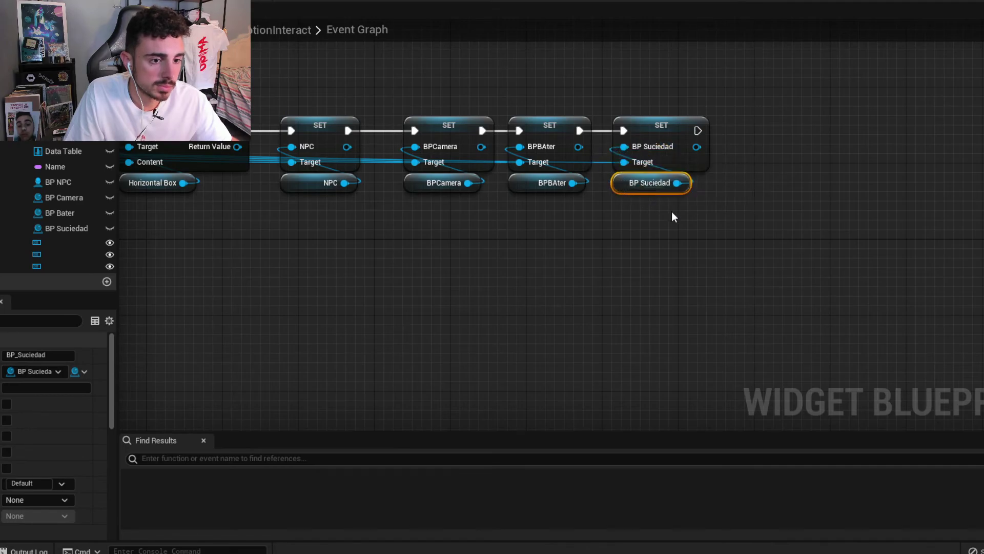
pyautogui.keyDown('shift'); pyautogui.click(689, 137); pyautogui.keyUp('shift')
pyautogui.hotkey('shift', 'a')
pyautogui.click(614, 263)
pyautogui.scroll(-2, 614, 263)
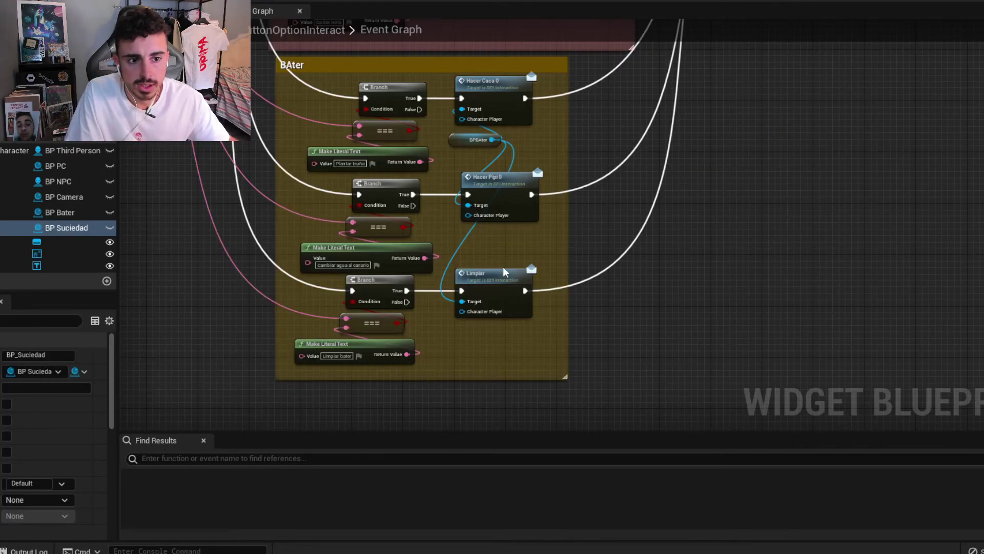
pyautogui.scroll(-3, 505, 270)
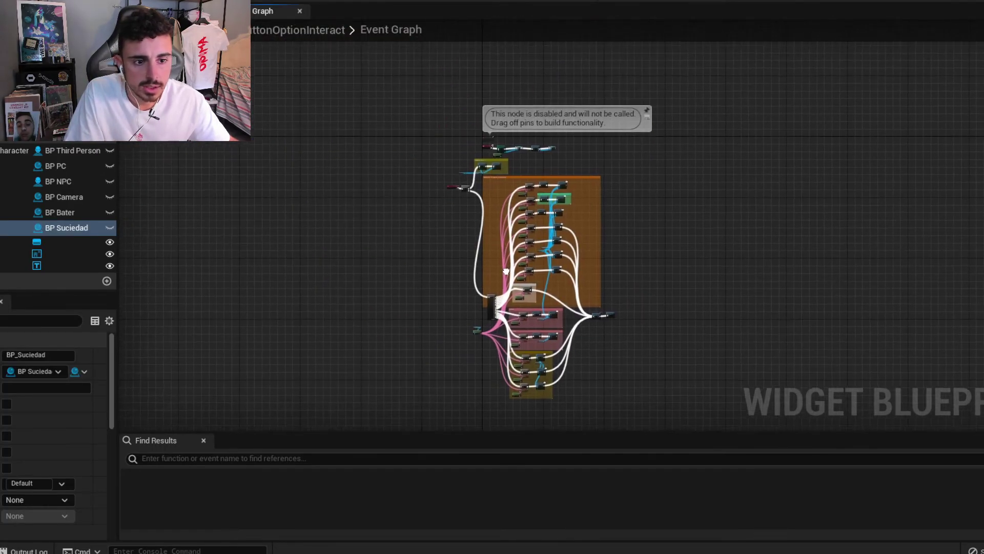
pyautogui.moveTo(506, 270)
pyautogui.mouseDown(button='right')
pyautogui.moveTo(461, 170)
pyautogui.moveTo(496, 273)
pyautogui.mouseUp(button='right')
pyautogui.scroll(3, 422, 184)
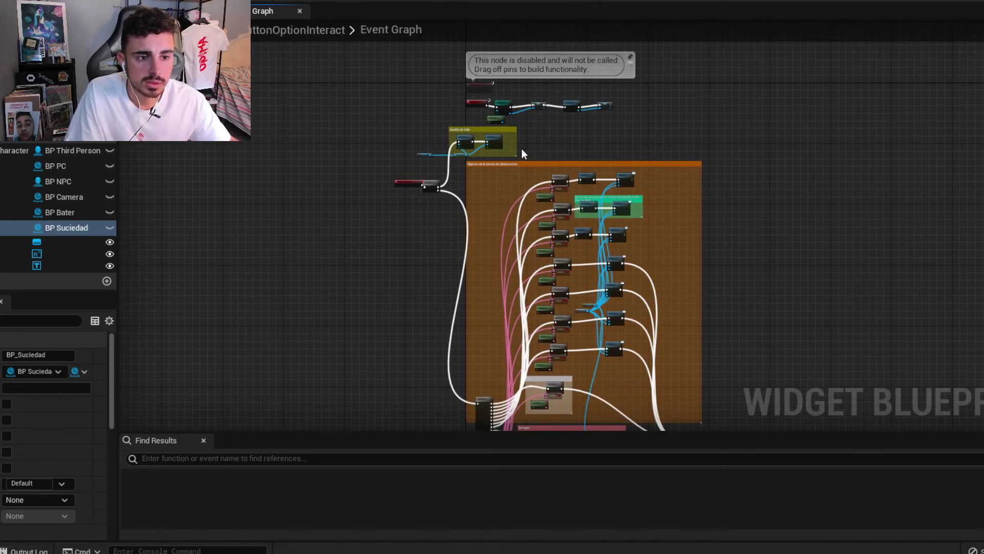
pyautogui.scroll(5, 588, 305)
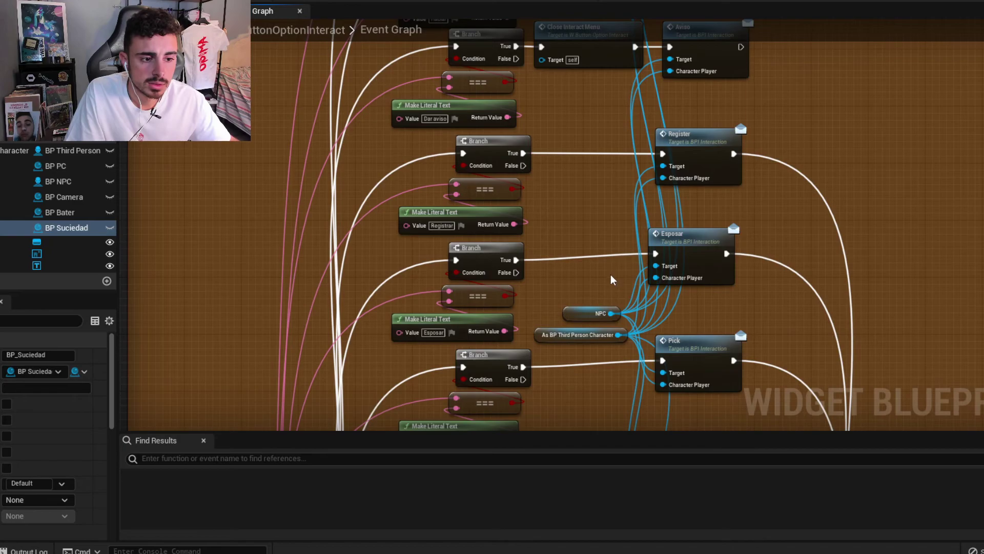
pyautogui.moveTo(623, 277); pyautogui.dragTo(560, 252, button='right')
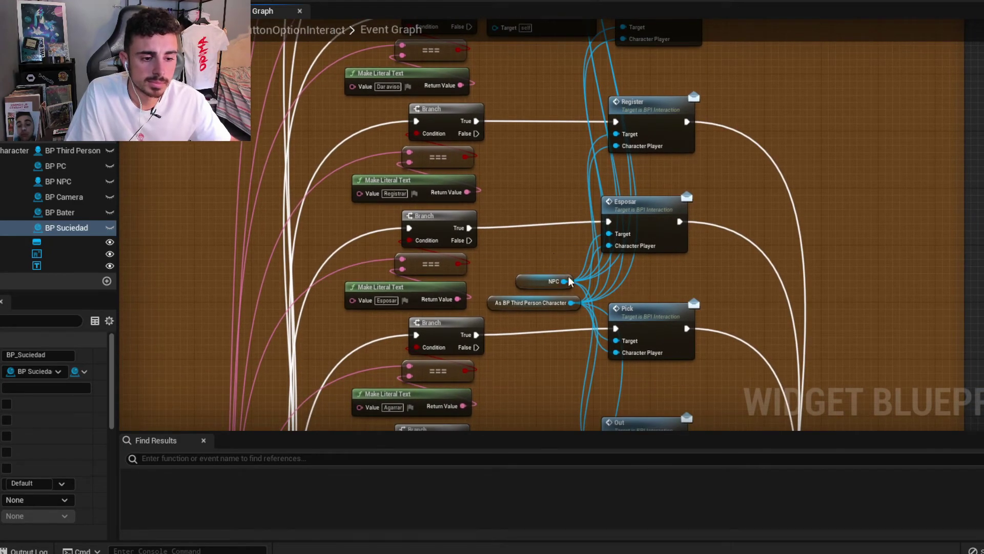
pyautogui.moveTo(670, 290)
pyautogui.mouseDown(button='right')
pyautogui.moveTo(670, 274)
pyautogui.moveTo(696, 313)
pyautogui.mouseUp(button='right')
pyautogui.scroll(-5, 695, 313)
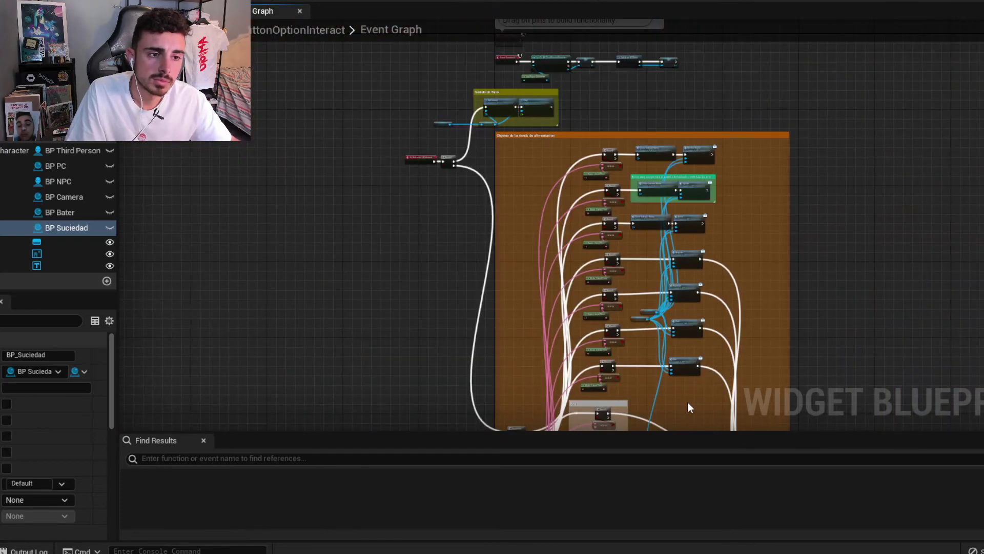
pyautogui.moveTo(687, 405); pyautogui.dragTo(659, 151, button='right')
pyautogui.scroll(4, 638, 257)
pyautogui.scroll(1, 637, 257)
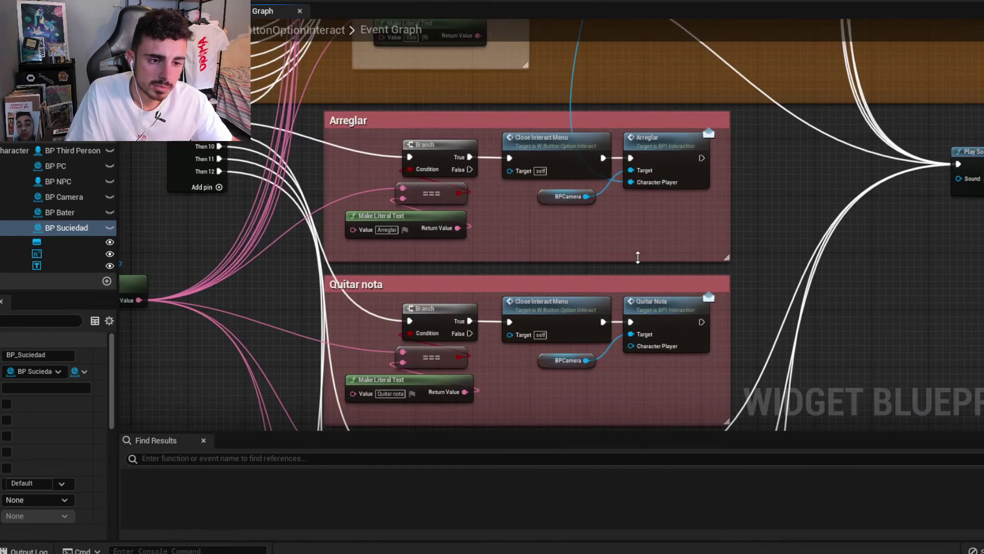
pyautogui.scroll(-1, 638, 257)
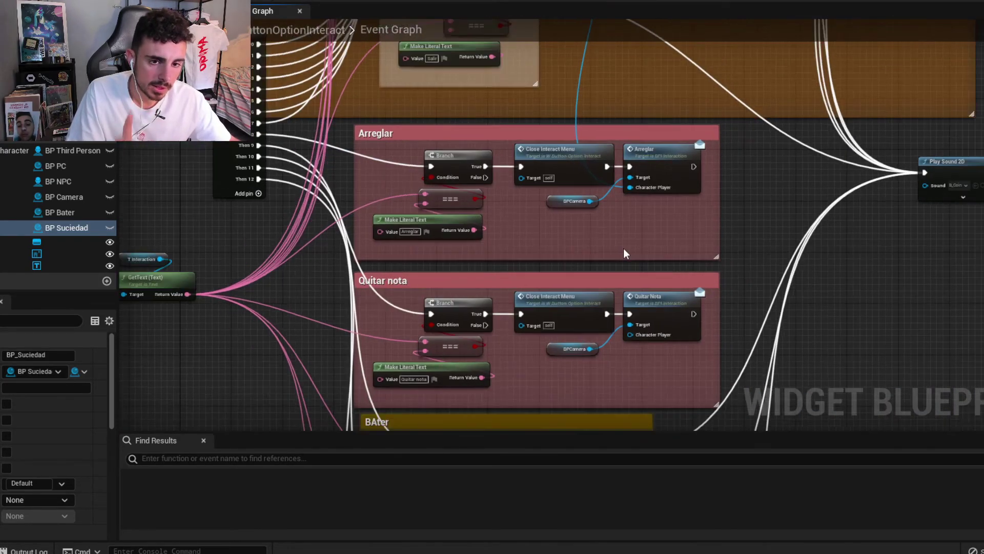
pyautogui.moveTo(623, 248); pyautogui.dragTo(605, 165, button='right')
pyautogui.scroll(-3, 606, 166)
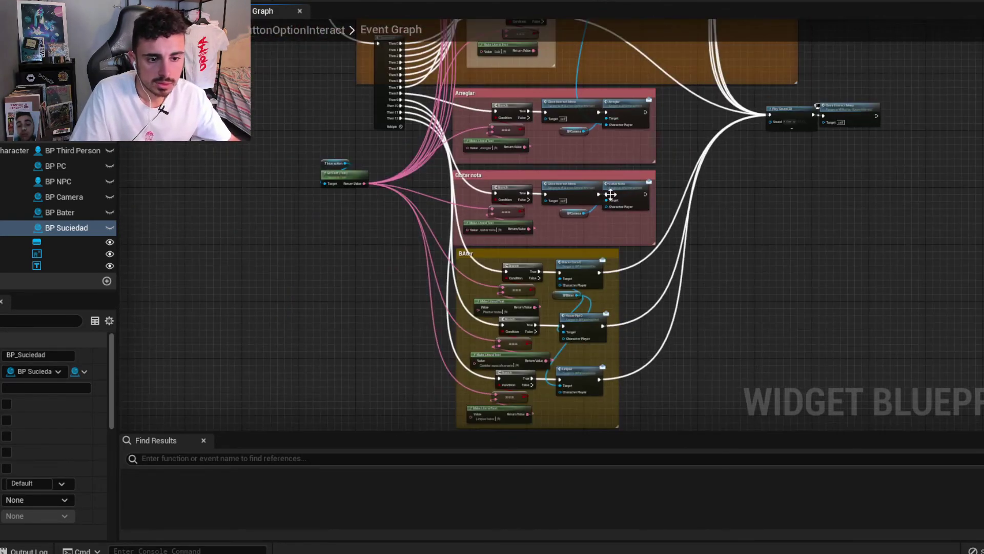
pyautogui.moveTo(617, 249)
pyautogui.mouseDown(button='right')
pyautogui.moveTo(593, 189)
pyautogui.moveTo(630, 210)
pyautogui.mouseUp(button='right')
pyautogui.scroll(3, 630, 210)
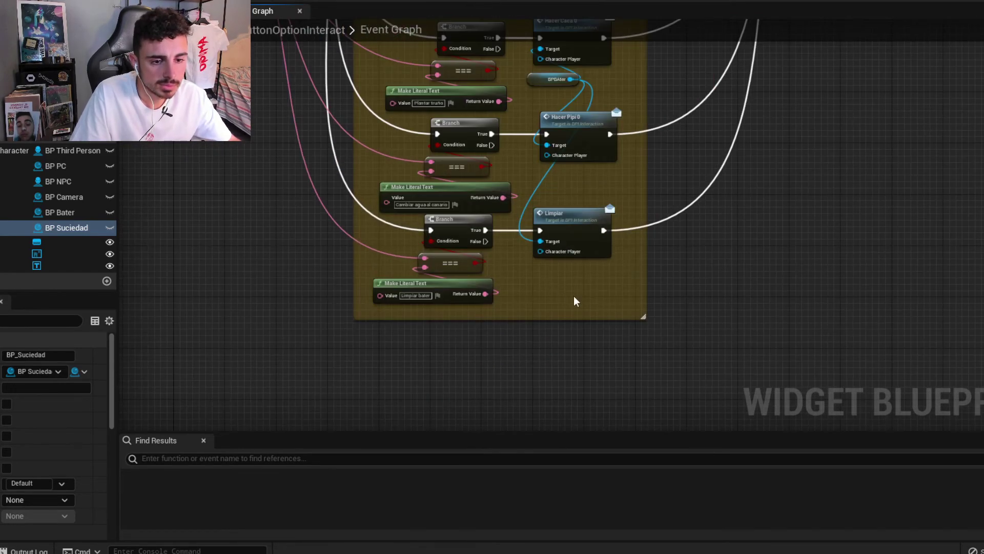
# Duplicate the Branch, ===, 'Limpiar bater' and Limpiar nodes below the BAter group and add a BP Suciedad getter.
pyautogui.moveTo(426, 218); pyautogui.dragTo(503, 395)
pyautogui.moveTo(502, 395); pyautogui.dragTo(489, 241, button='right')
pyautogui.hotkey('ctrl', 'c')
pyautogui.hotkey('ctrl', 'v')
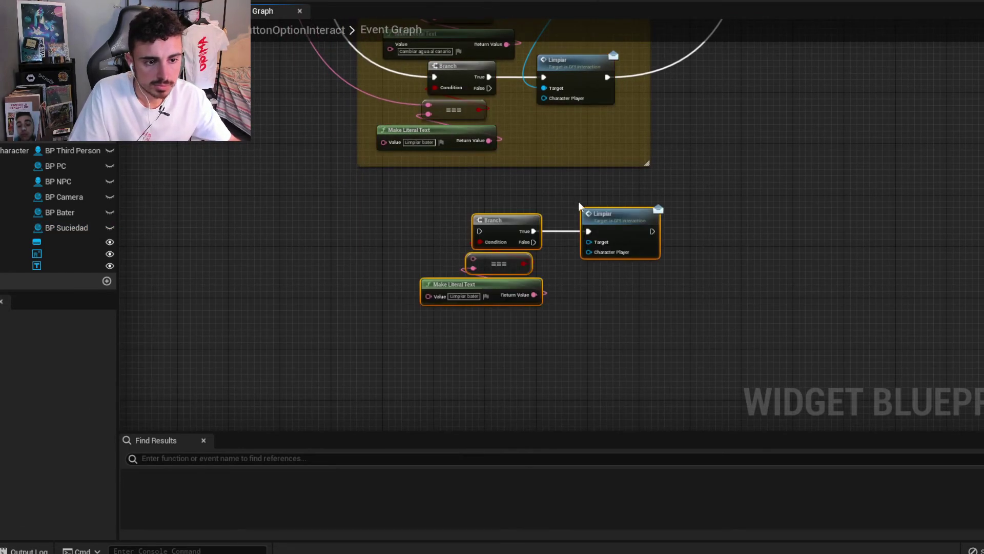
pyautogui.moveTo(623, 224); pyautogui.dragTo(588, 202)
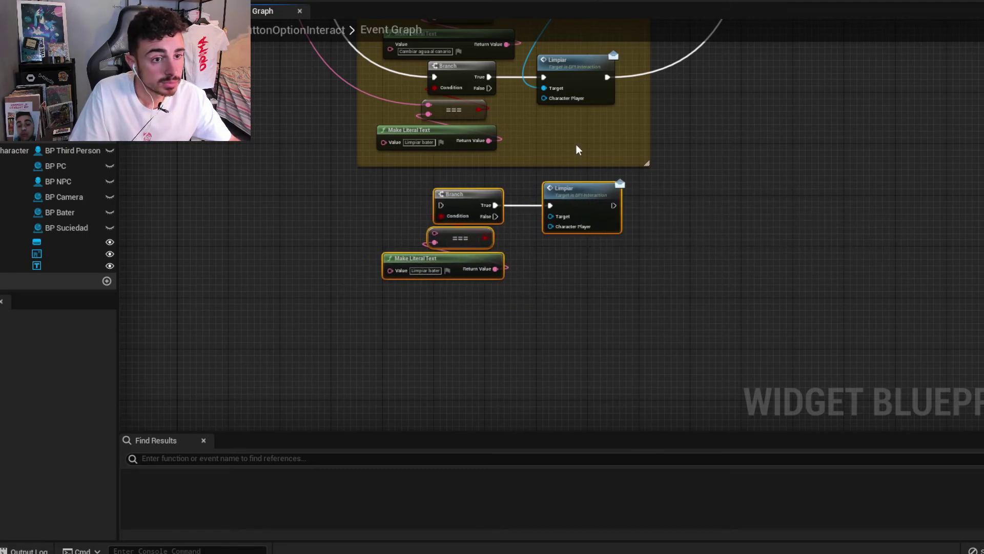
pyautogui.moveTo(579, 149); pyautogui.dragTo(558, 221, button='right')
pyautogui.click(551, 346)
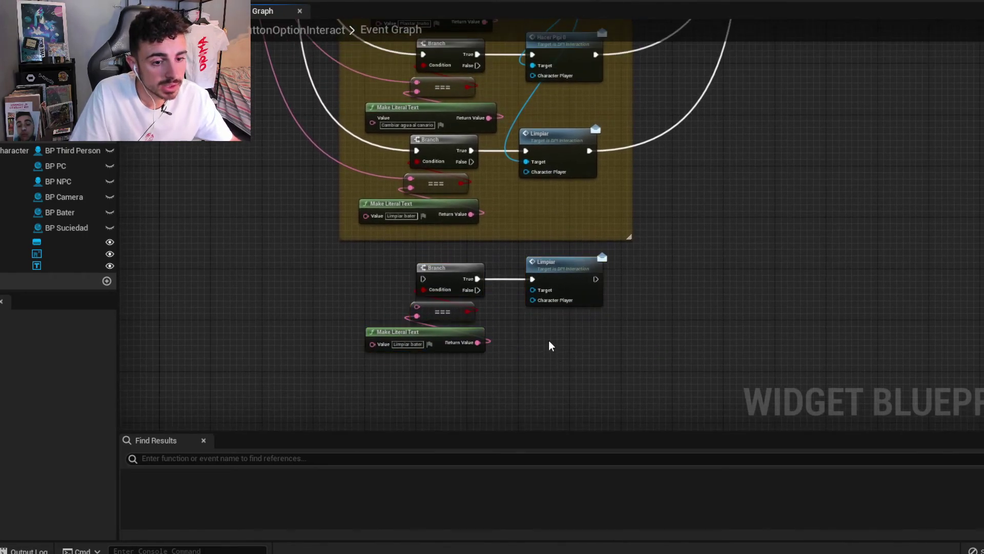
pyautogui.moveTo(563, 342); pyautogui.dragTo(600, 358, button='right')
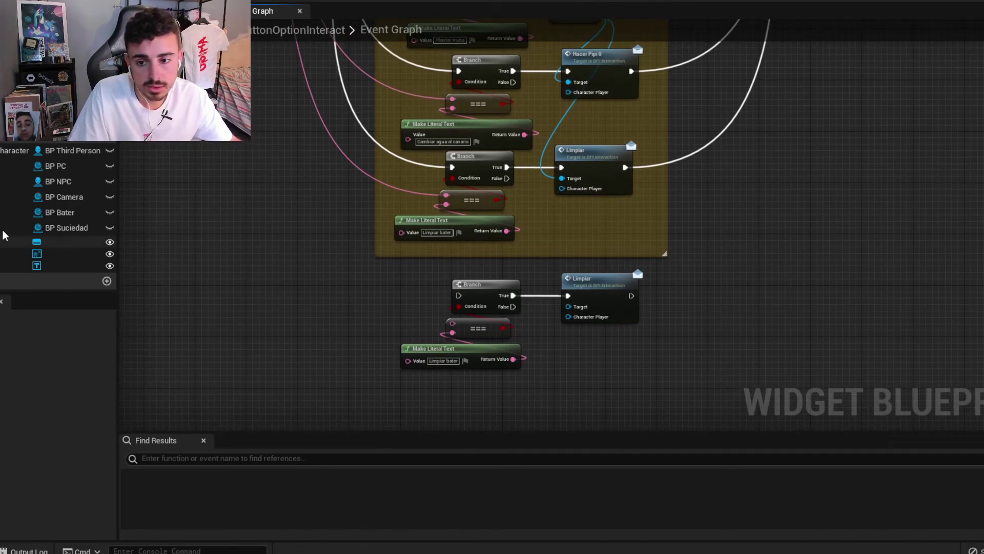
pyautogui.moveTo(67, 227)
pyautogui.mouseDown()
pyautogui.moveTo(570, 307)
pyautogui.moveTo(540, 287)
pyautogui.mouseUp()
# Wire As BP Third Person Character into the Hacer Caca and Hacer Pipi Character Player pins.
pyautogui.scroll(-3, 568, 250)
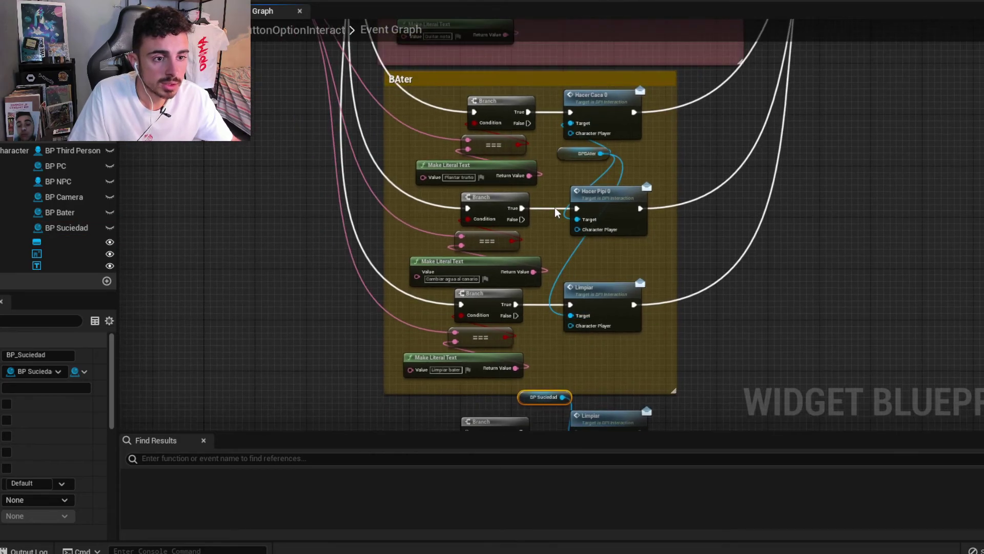
pyautogui.moveTo(473, 145)
pyautogui.mouseDown(button='right')
pyautogui.moveTo(528, 315)
pyautogui.moveTo(527, 483)
pyautogui.mouseUp(button='right')
pyautogui.scroll(2, 528, 314)
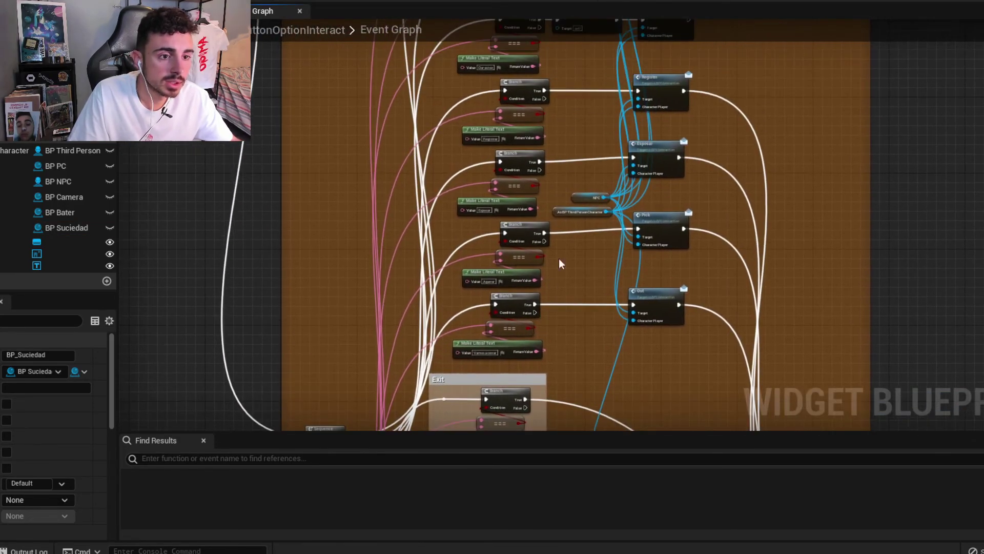
pyautogui.moveTo(563, 216); pyautogui.dragTo(565, 248)
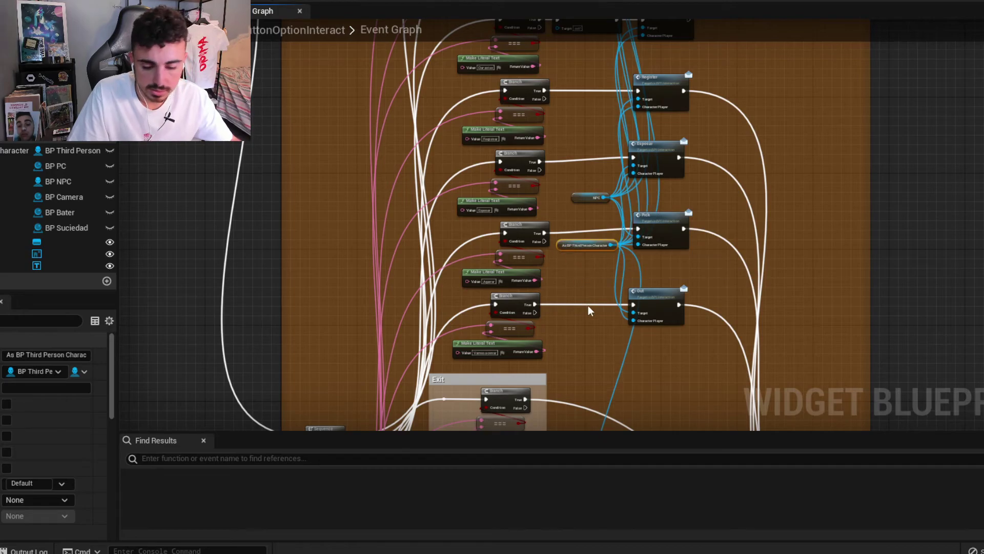
pyautogui.scroll(-3, 589, 305)
pyautogui.moveTo(599, 322); pyautogui.dragTo(610, 150, button='right')
pyautogui.scroll(3, 610, 150)
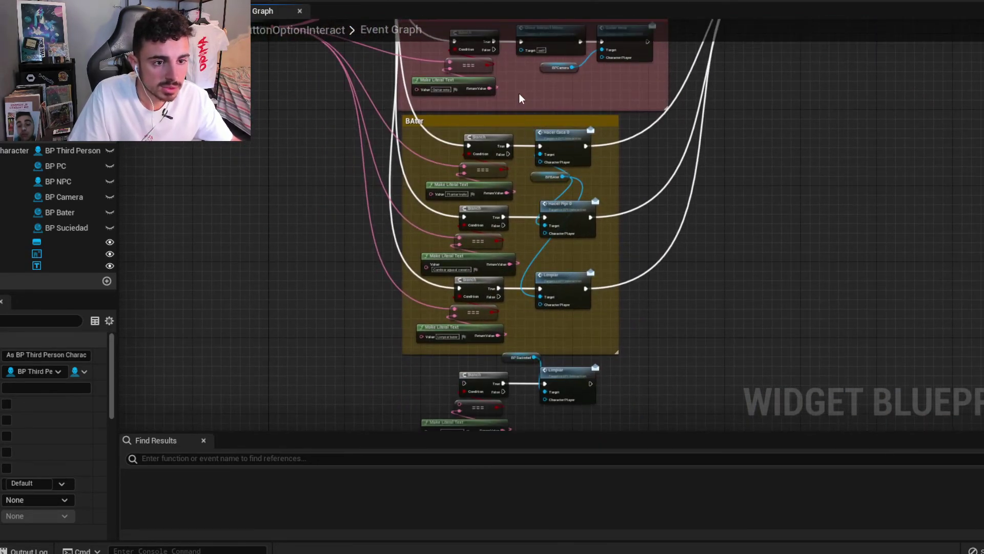
pyautogui.scroll(3, 520, 97)
pyautogui.moveTo(607, 103); pyautogui.dragTo(646, 72)
pyautogui.moveTo(548, 260); pyautogui.dragTo(538, 255)
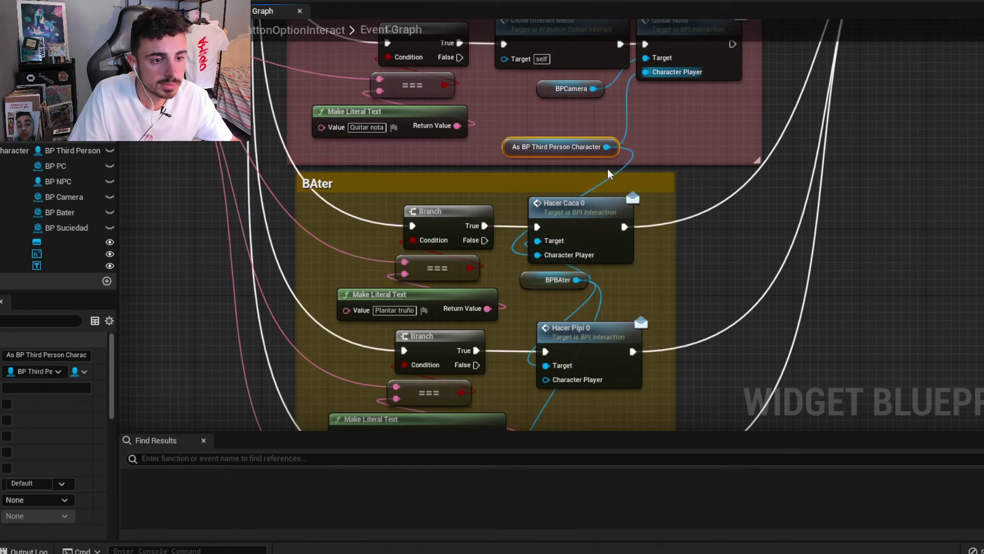
pyautogui.moveTo(606, 146); pyautogui.dragTo(545, 380)
# Connect the player character cast to both the upper and lower Limpiar calls.
pyautogui.moveTo(564, 308); pyautogui.dragTo(591, 207, button='right')
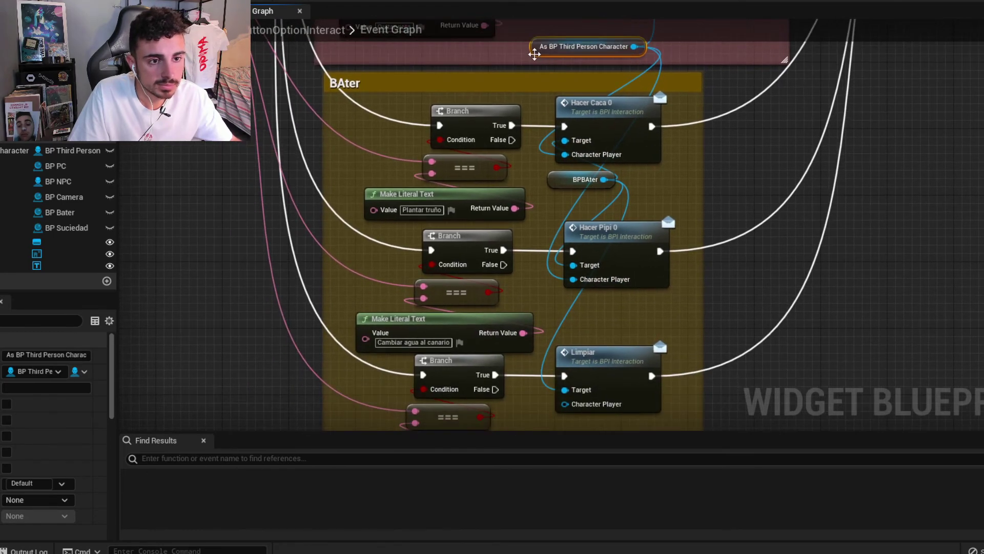
pyautogui.moveTo(553, 46); pyautogui.dragTo(502, 376)
pyautogui.moveTo(502, 377); pyautogui.dragTo(467, 143, button='right')
pyautogui.moveTo(469, 143); pyautogui.dragTo(518, 220)
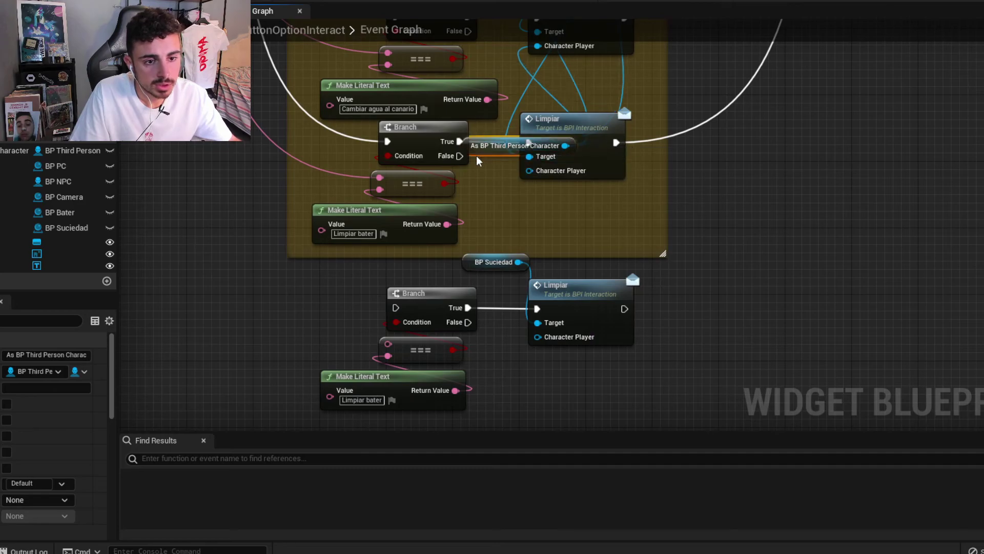
pyautogui.moveTo(581, 221); pyautogui.dragTo(530, 171)
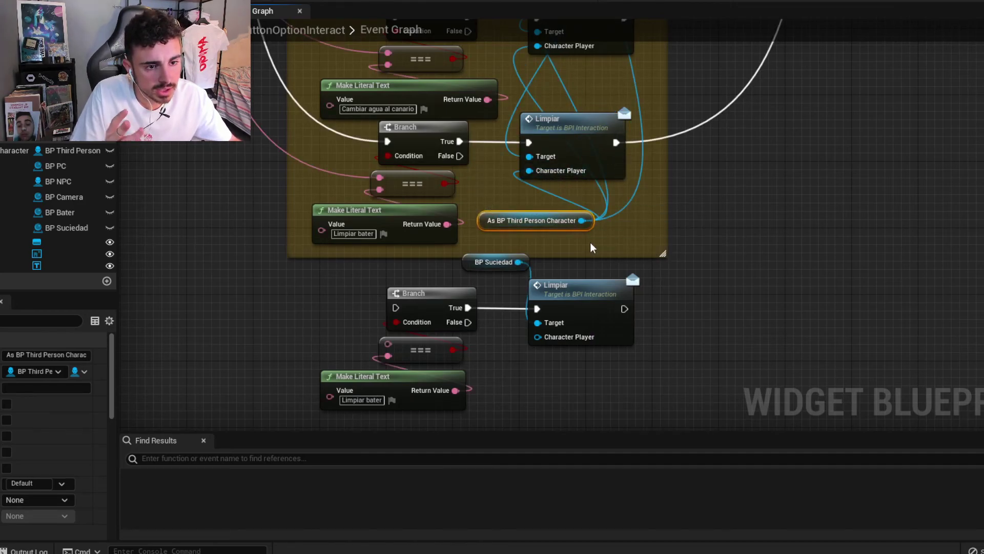
pyautogui.moveTo(583, 225); pyautogui.dragTo(538, 337)
# Link the Sequence to the new Branch, GetText to the new ===, and set the literal to 'Limpiar'.
pyautogui.scroll(-5, 461, 256)
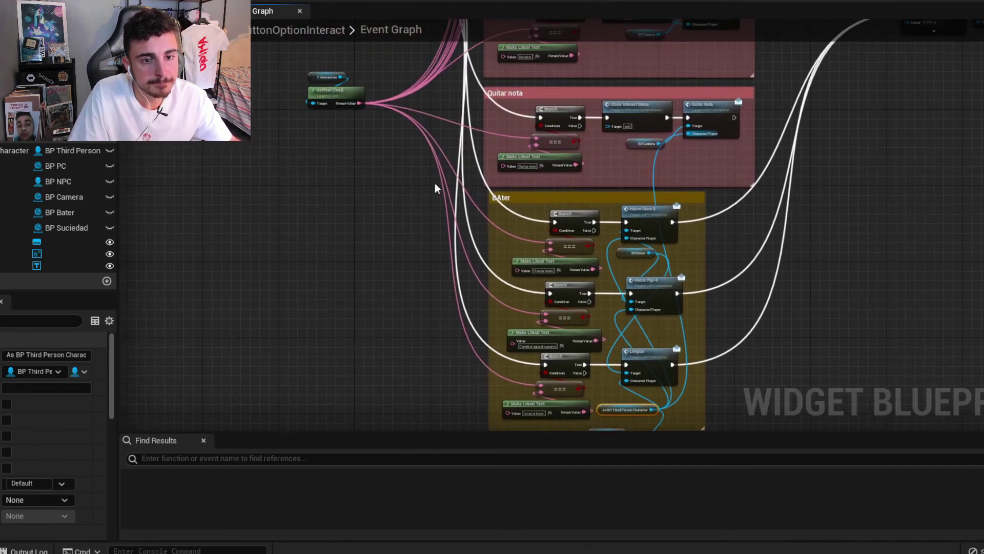
pyautogui.scroll(4, 390, 204)
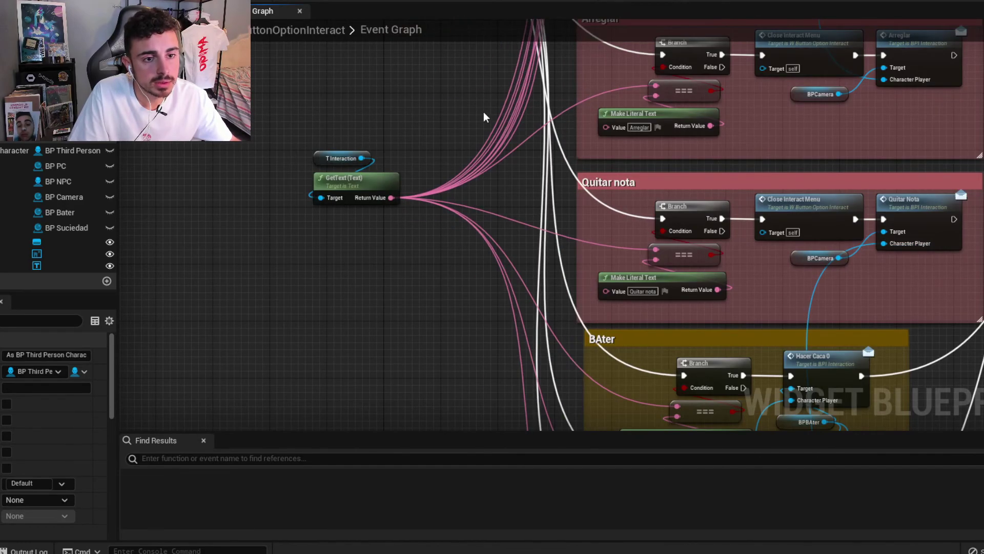
pyautogui.scroll(-3, 484, 111)
pyautogui.moveTo(482, 109)
pyautogui.mouseDown()
pyautogui.moveTo(643, 370)
pyautogui.moveTo(668, 359)
pyautogui.mouseUp()
pyautogui.scroll(4, 482, 109)
pyautogui.scroll(-5, 524, 248)
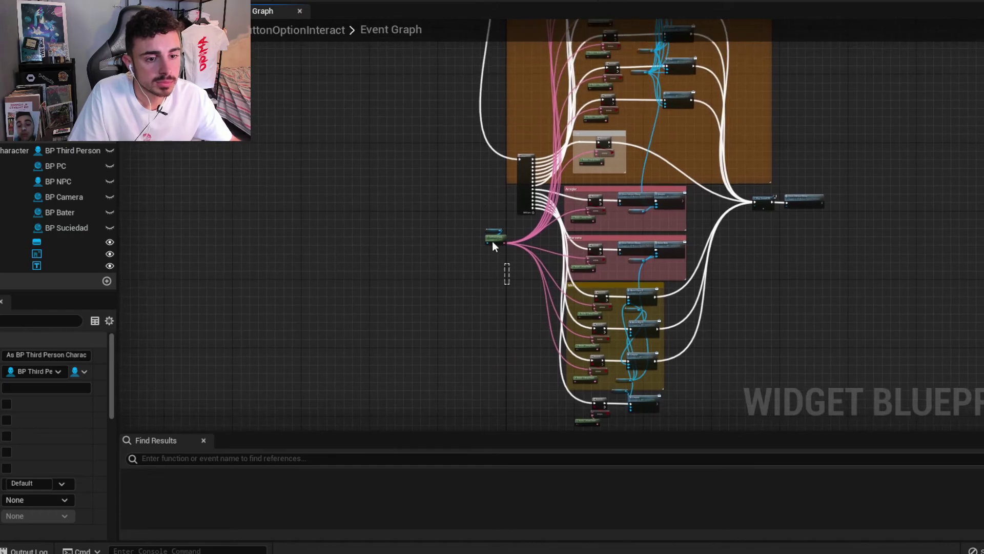
pyautogui.moveTo(493, 240)
pyautogui.mouseDown()
pyautogui.moveTo(474, 147)
pyautogui.moveTo(666, 266)
pyautogui.mouseUp()
pyautogui.scroll(5, 501, 277)
pyautogui.scroll(3, 672, 316)
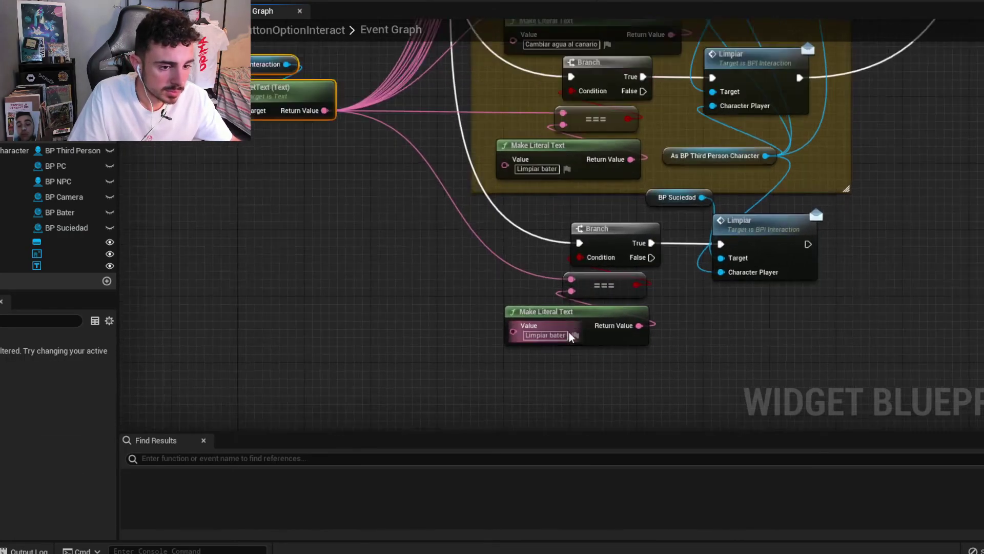
pyautogui.press('BackSpace')
pyautogui.press('Return')
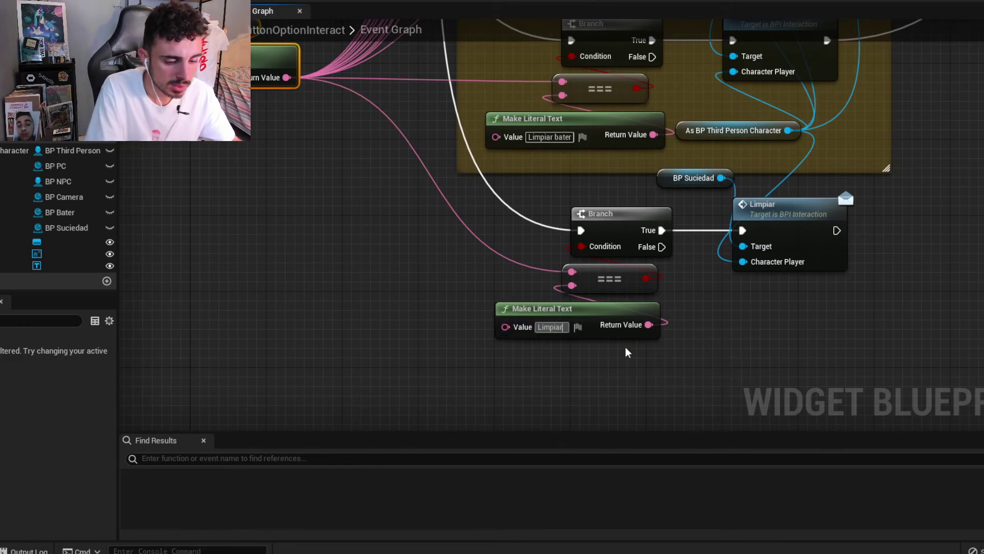
pyautogui.moveTo(648, 357); pyautogui.dragTo(631, 336, button='right')
pyautogui.scroll(-2, 631, 336)
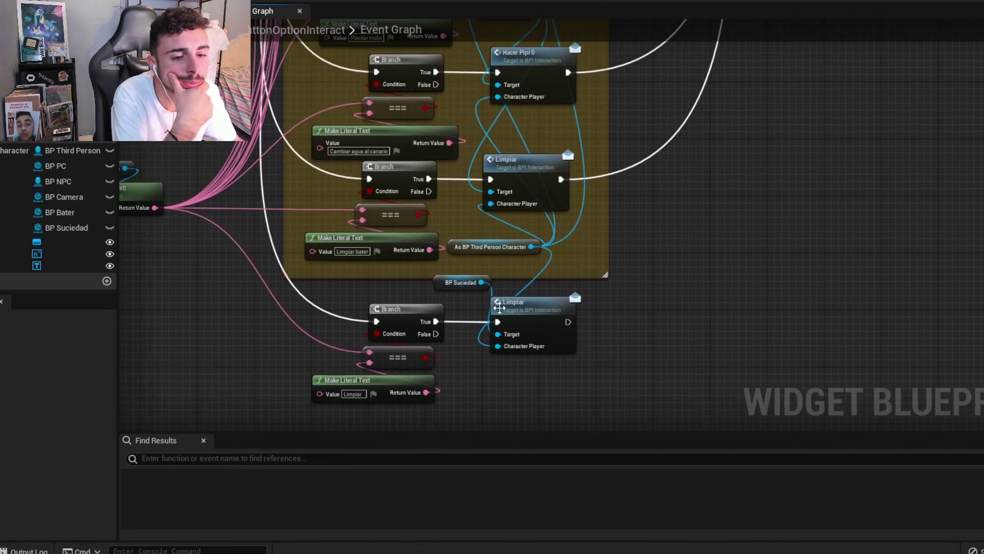
# Connect the lower Limpiar call's exec output to the shared Play Sound 2D node.
pyautogui.click(441, 284)
pyautogui.scroll(-3, 448, 287)
pyautogui.scroll(-1, 669, 131)
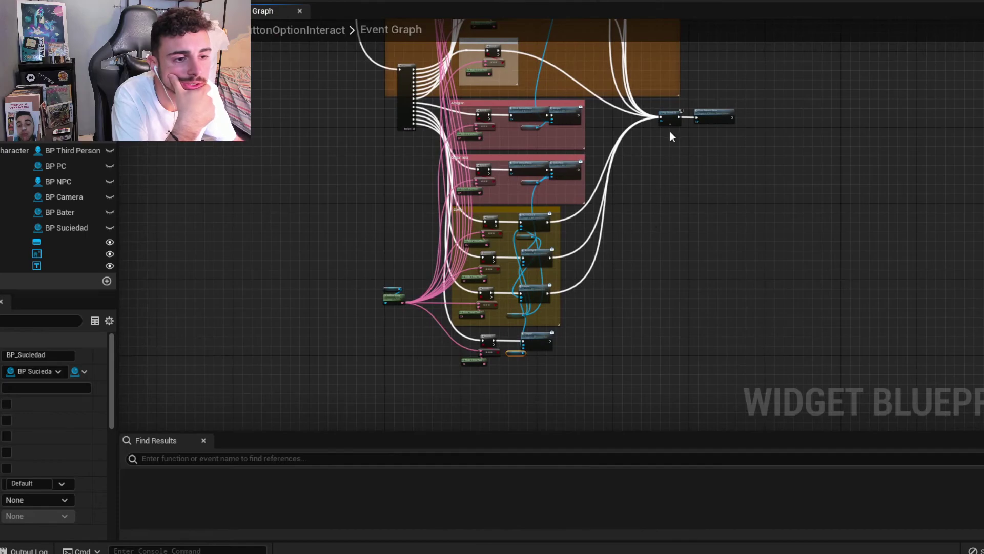
pyautogui.scroll(4, 638, 180)
pyautogui.scroll(-4, 613, 294)
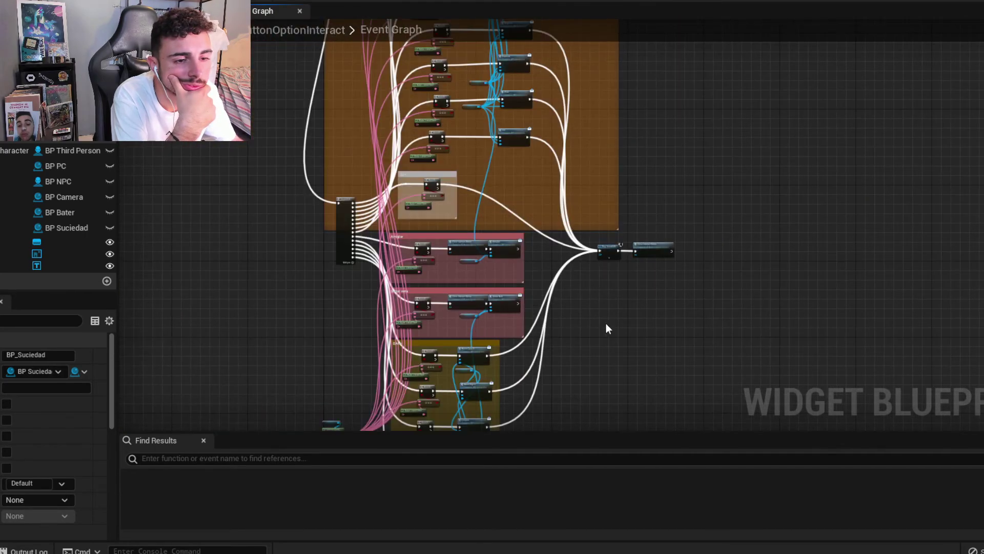
pyautogui.scroll(3, 534, 364)
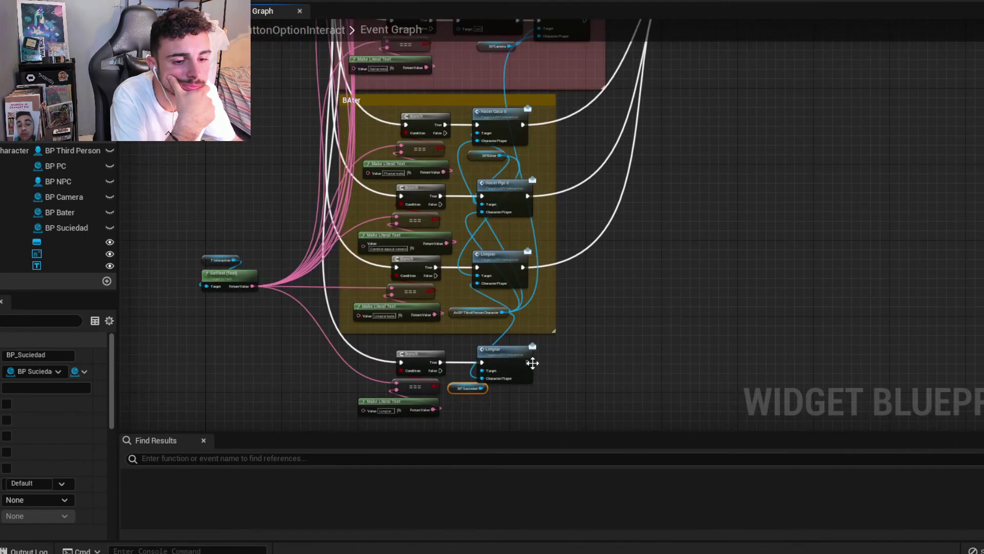
pyautogui.moveTo(527, 363); pyautogui.dragTo(769, 123)
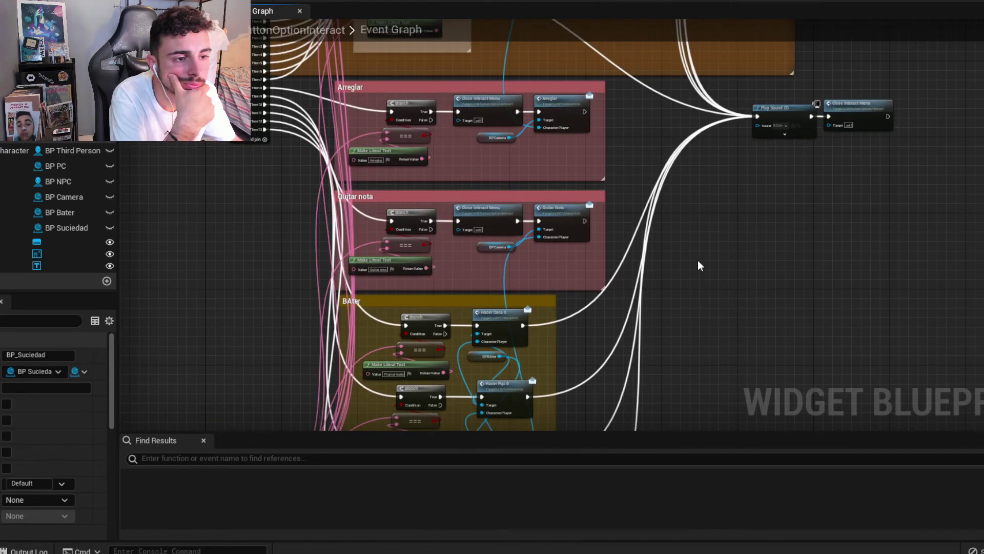
pyautogui.moveTo(698, 264); pyautogui.dragTo(759, 237, button='right')
# Pan through the event graph to review the comment blocks from top to bottom.
pyautogui.scroll(5, 613, 221)
pyautogui.scroll(-1, 511, 281)
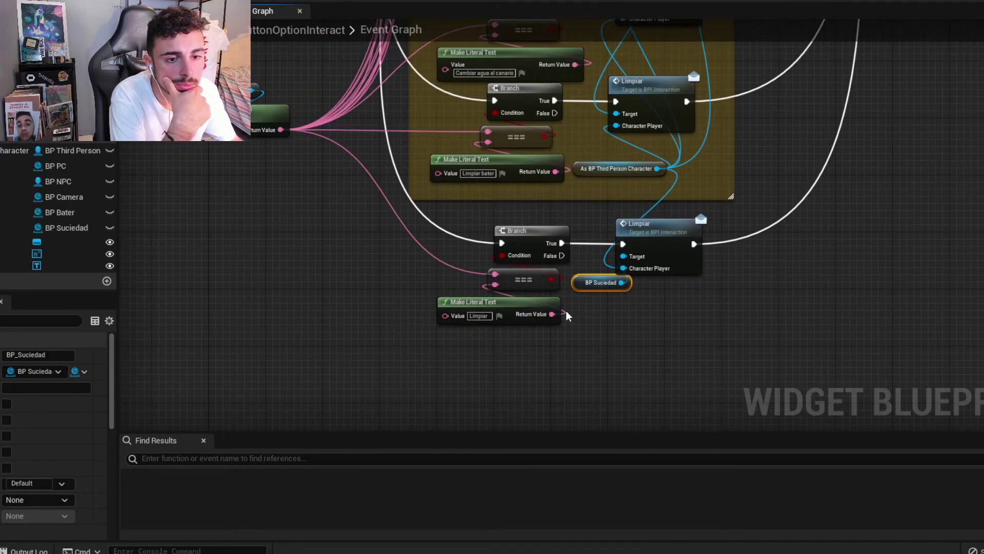
pyautogui.scroll(-1, 573, 205)
pyautogui.moveTo(573, 205); pyautogui.dragTo(613, 222, button='right')
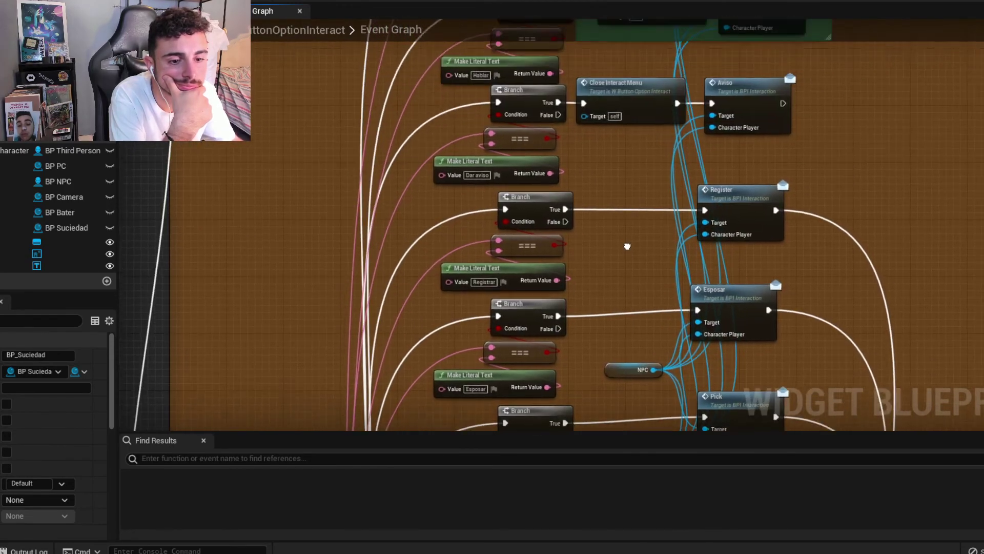
pyautogui.moveTo(613, 222); pyautogui.dragTo(635, 302, button='right')
pyautogui.scroll(-2, 635, 277)
pyautogui.scroll(-3, 648, 220)
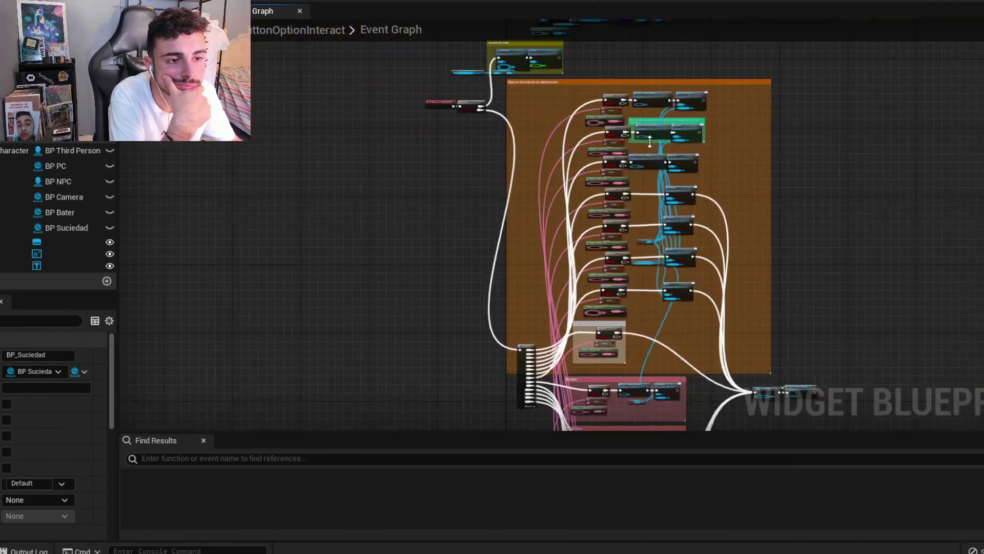
pyautogui.moveTo(648, 220); pyautogui.dragTo(617, 226, button='right')
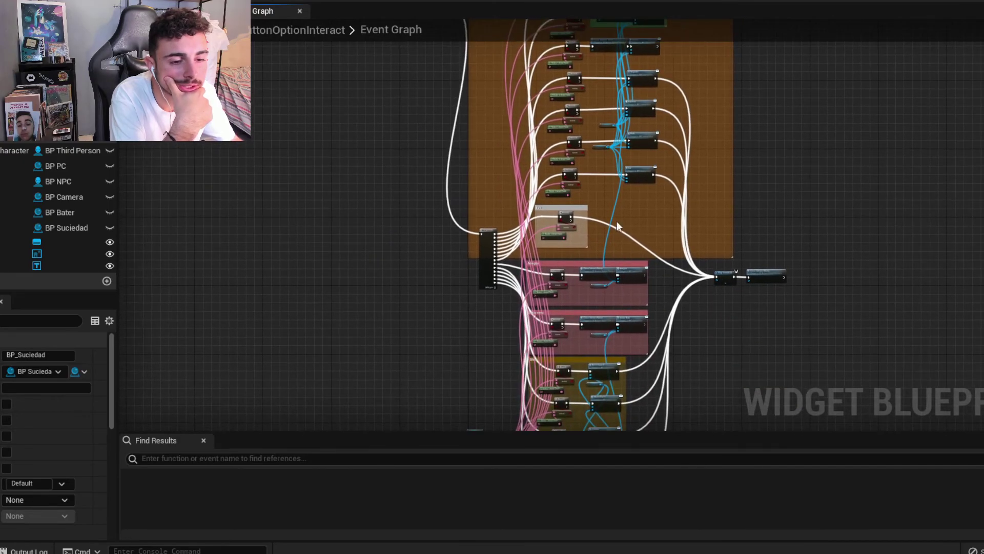
pyautogui.moveTo(714, 368); pyautogui.dragTo(717, 227, button='right')
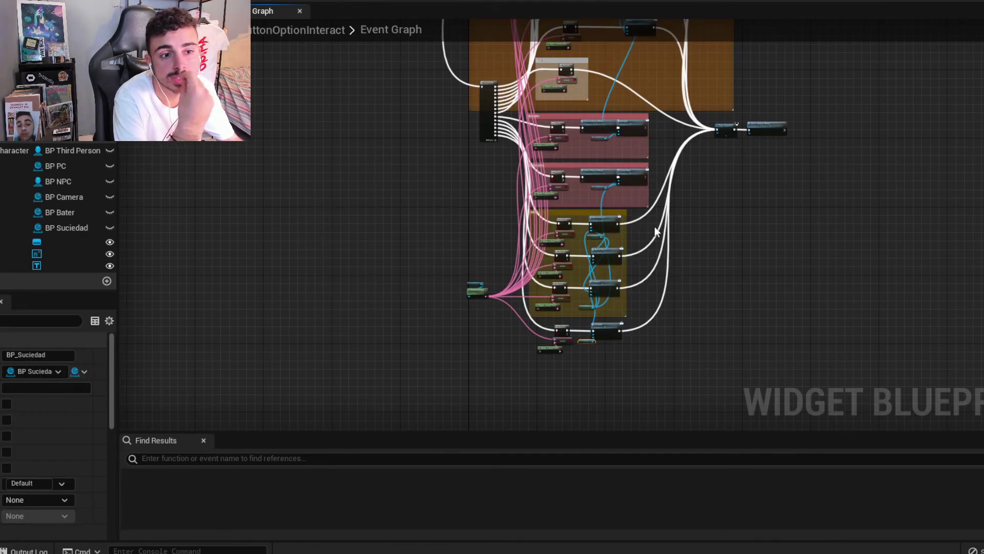
# Switch to the option-list widget's Event Graph and bring the AddOptionInteract nodes into view.
pyautogui.click(722, 11)
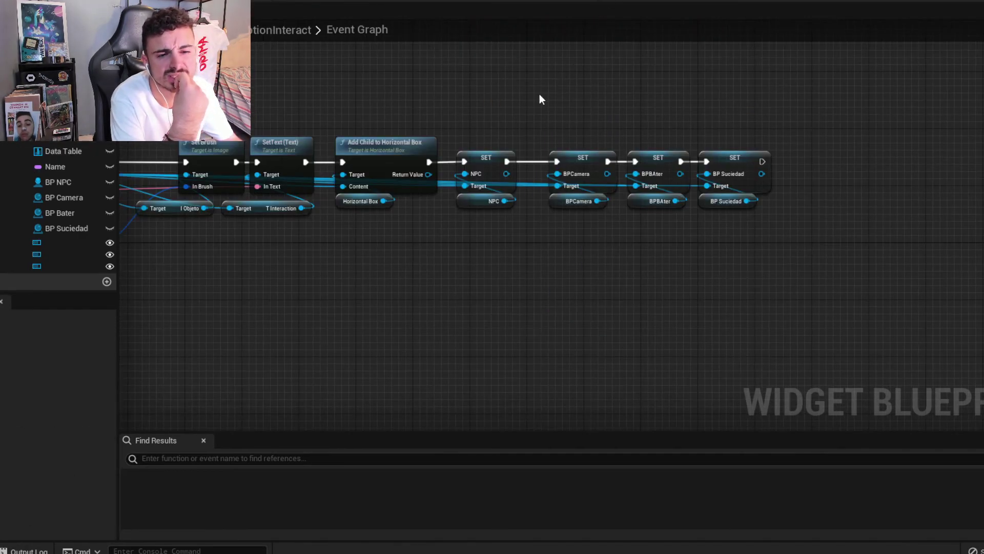
pyautogui.scroll(-3, 723, 210)
pyautogui.moveTo(722, 210); pyautogui.dragTo(682, 205, button='right')
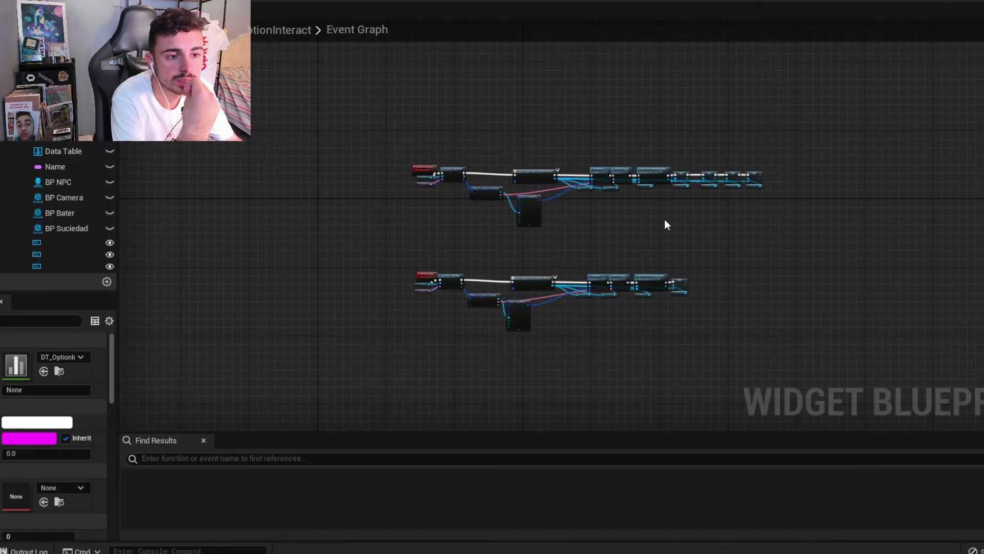
pyautogui.scroll(4, 664, 219)
pyautogui.moveTo(638, 226); pyautogui.dragTo(751, 252, button='right')
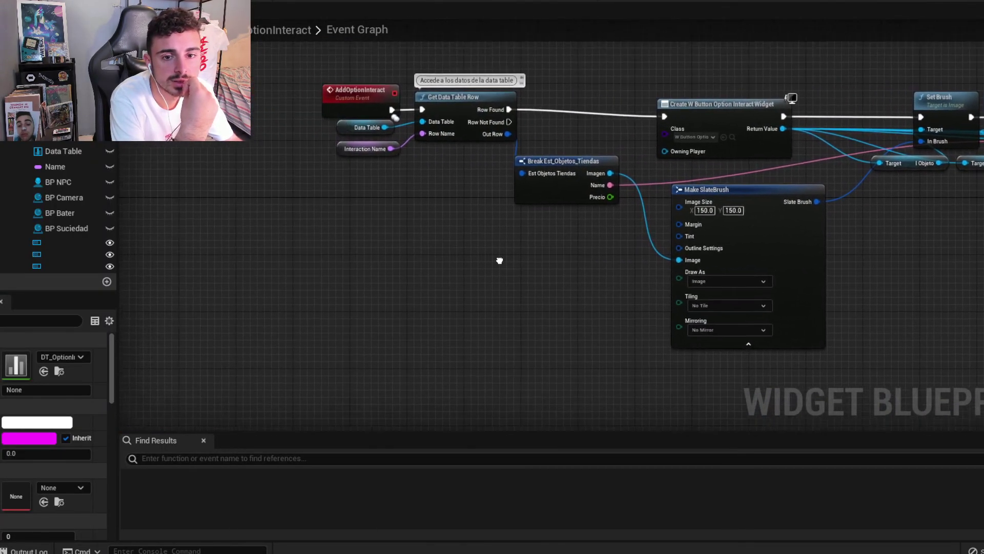
# Open the DT_OptionInteract data table from the Data Table variable's details.
pyautogui.click(388, 135)
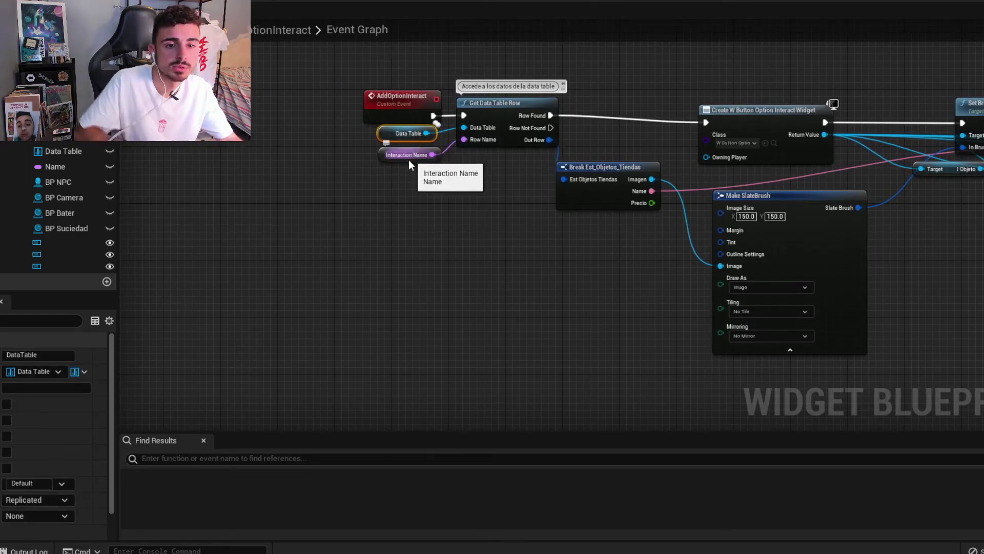
pyautogui.scroll(-2, 91, 425)
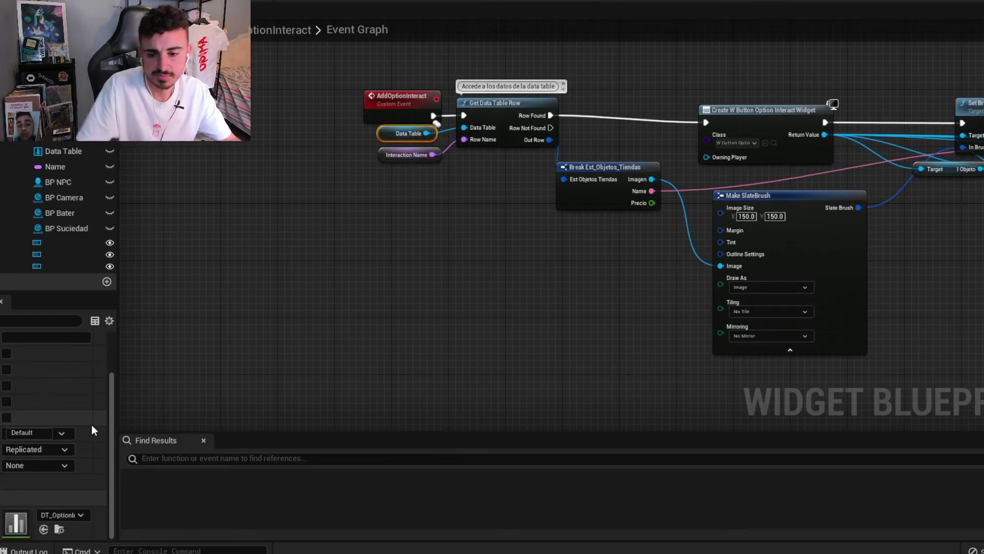
pyautogui.doubleClick(26, 522)
pyautogui.scroll(-1, 6, 155)
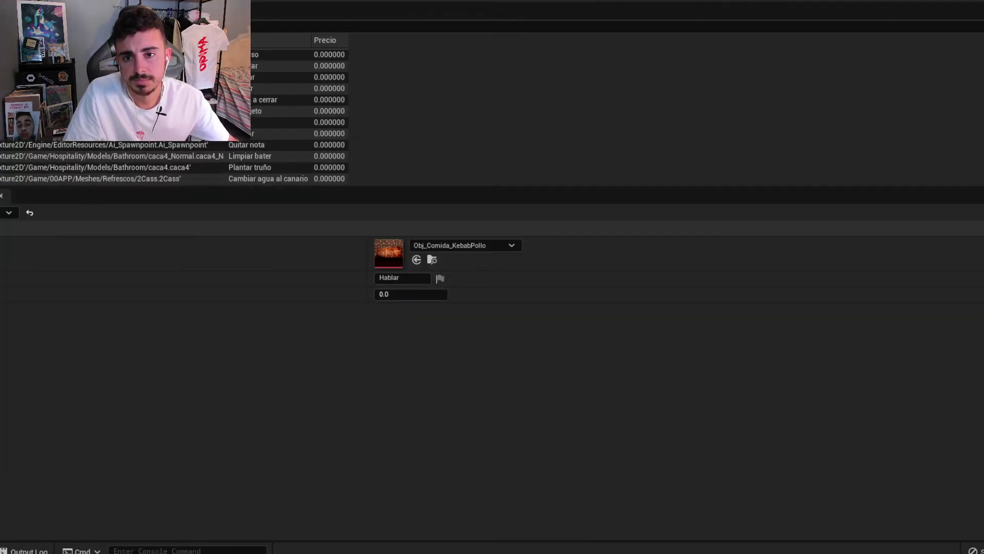
# Add a new row named Limpiar to the DT_OptionInteract data table.
pyautogui.click(15, 26)
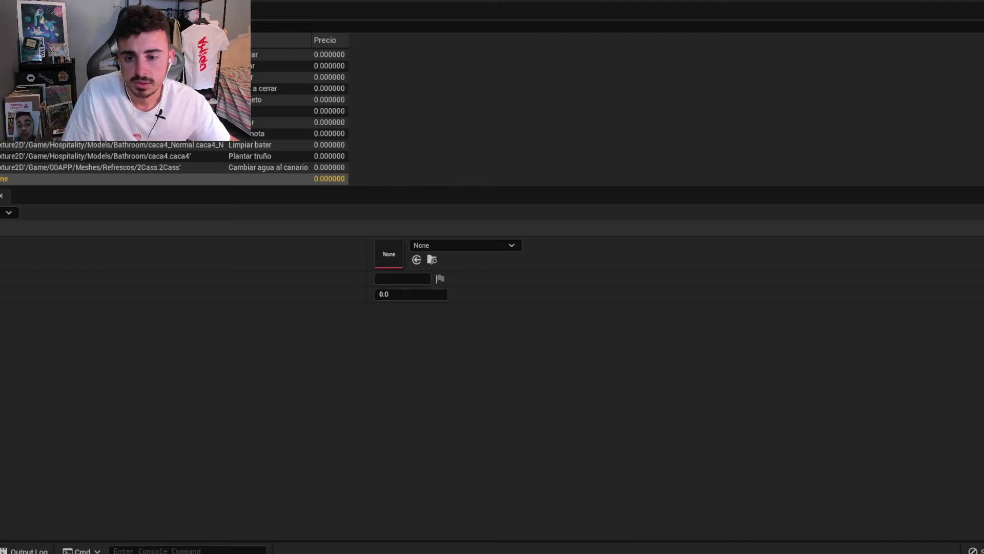
pyautogui.click(419, 282)
pyautogui.write('Limpiar')
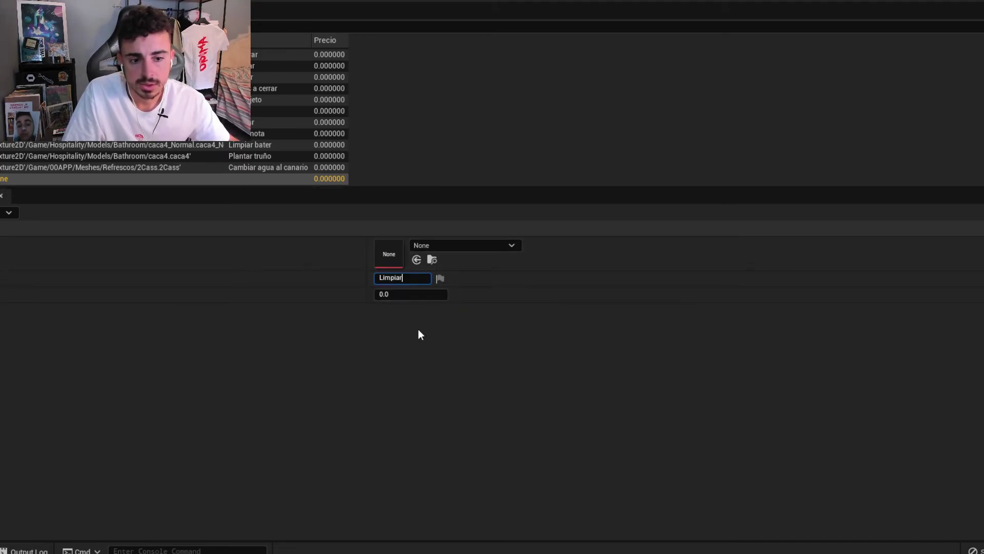
pyautogui.press('Return')
# Assign the Beard_M_Curly_Material texture as the Limpiar row's Imagen.
pyautogui.click(435, 245)
pyautogui.scroll(-3, 605, 446)
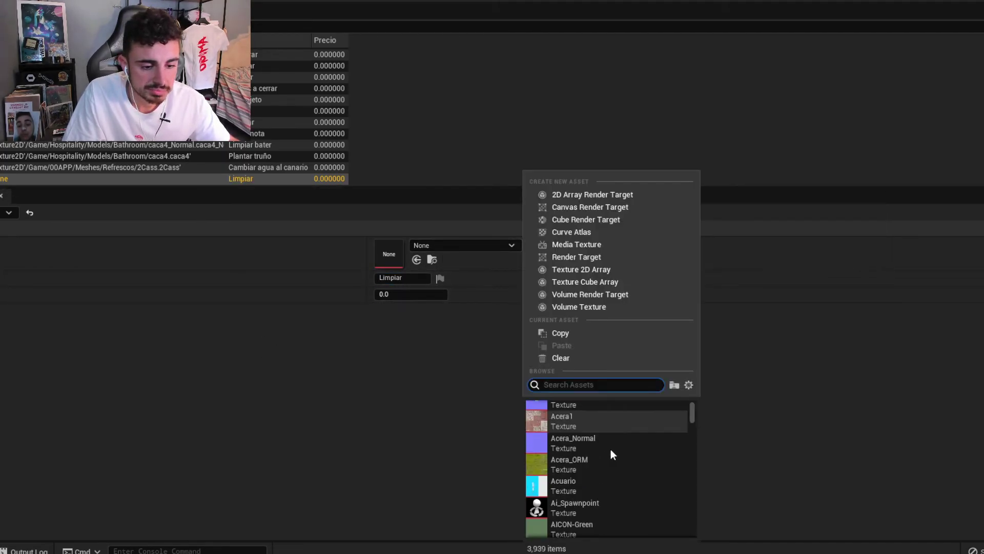
pyautogui.scroll(-5, 618, 455)
pyautogui.scroll(-5, 630, 466)
pyautogui.scroll(-5, 635, 470)
pyautogui.scroll(-5, 635, 470)
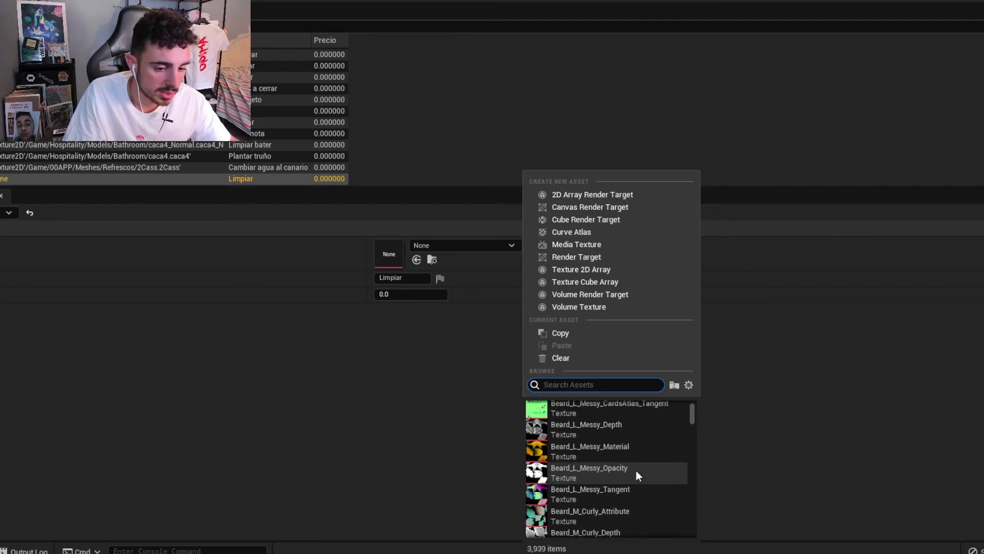
pyautogui.scroll(-2, 610, 464)
pyautogui.scroll(-3, 587, 458)
pyautogui.click(569, 442)
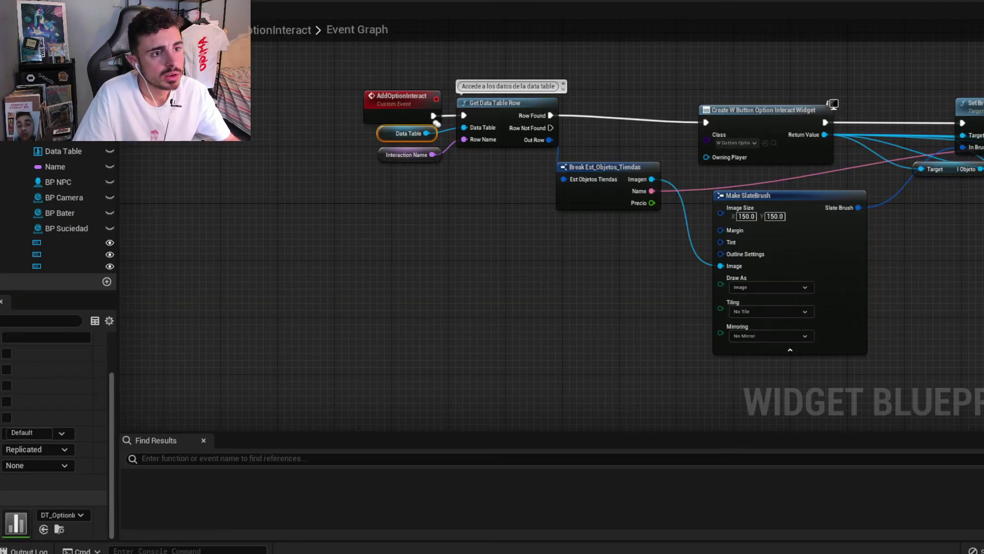
# In Options Interact, place the Self node beside F Option Interact's BP Suciedad input.
pyautogui.moveTo(561, 238); pyautogui.dragTo(325, 190, button='right')
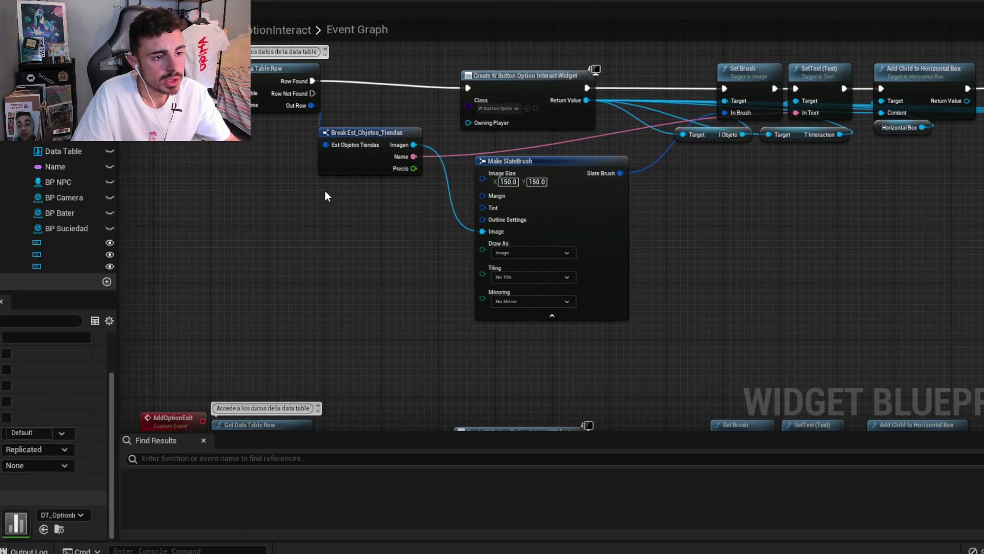
pyautogui.scroll(-2, 349, 169)
pyautogui.moveTo(367, 152)
pyautogui.mouseDown(button='right')
pyautogui.moveTo(379, 101)
pyautogui.moveTo(400, 158)
pyautogui.moveTo(341, 200)
pyautogui.mouseUp(button='right')
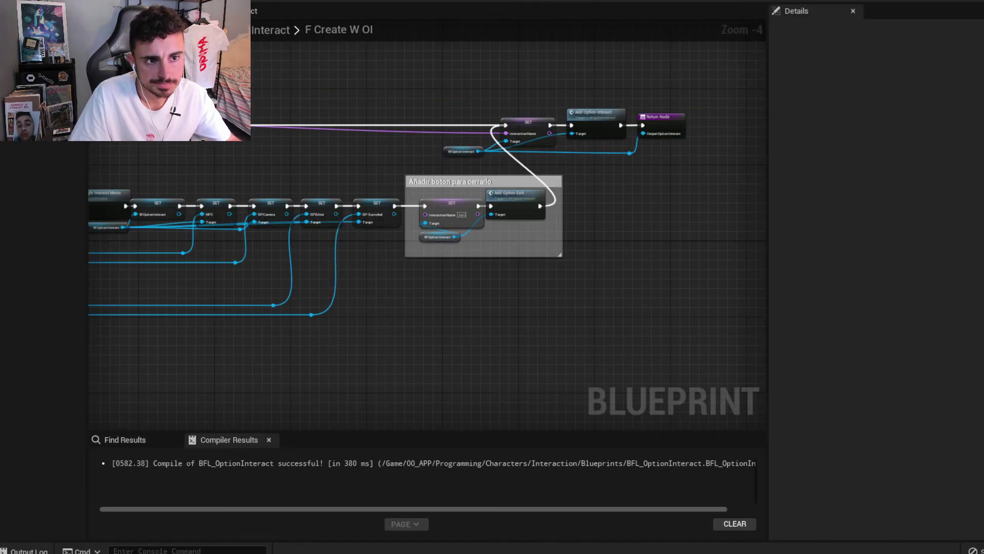
pyautogui.scroll(-3, 501, 233)
pyautogui.moveTo(501, 233); pyautogui.dragTo(503, 234, button='right')
pyautogui.scroll(2, 397, 236)
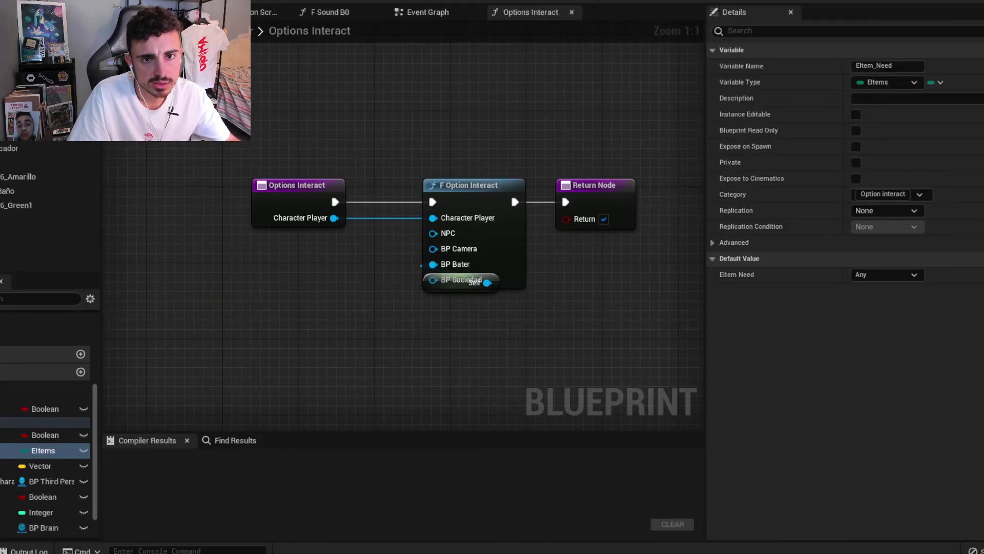
pyautogui.moveTo(525, 189)
pyautogui.mouseDown(button='right')
pyautogui.moveTo(495, 152)
pyautogui.moveTo(480, 152)
pyautogui.mouseUp(button='right')
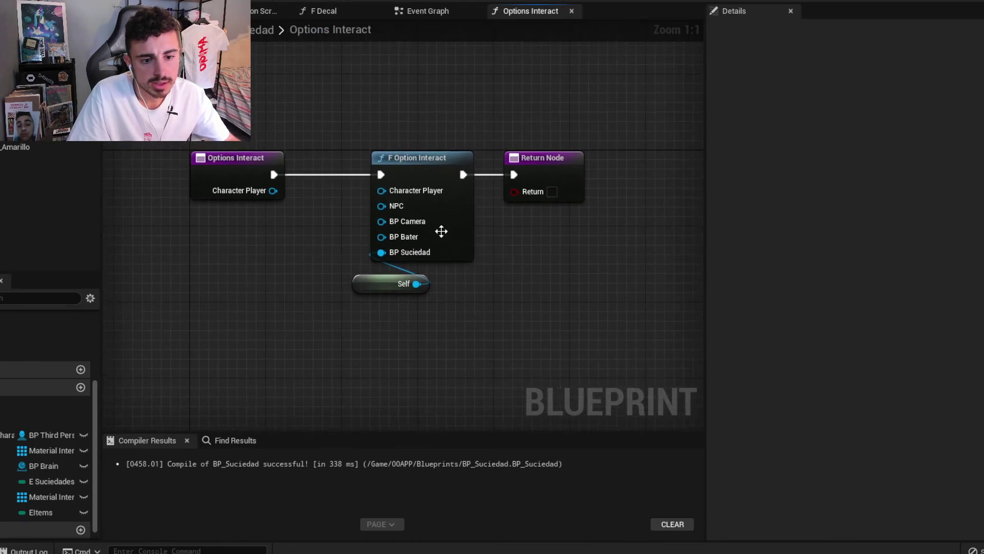
pyautogui.moveTo(386, 279); pyautogui.dragTo(406, 269)
pyautogui.click(434, 96)
# Implement the Limpiar interface event in BP_Suciedad's Event Graph.
pyautogui.click(422, 12)
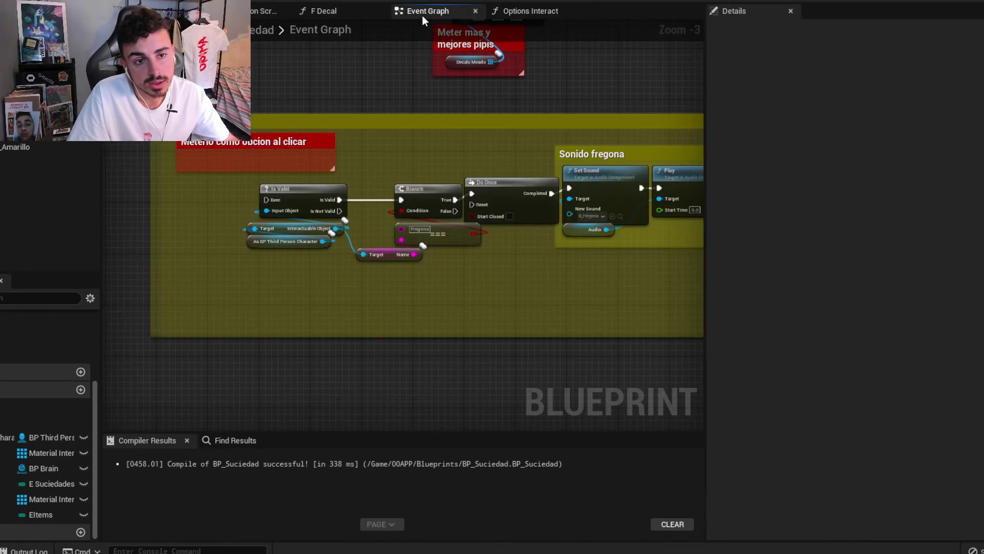
pyautogui.scroll(5, 46, 451)
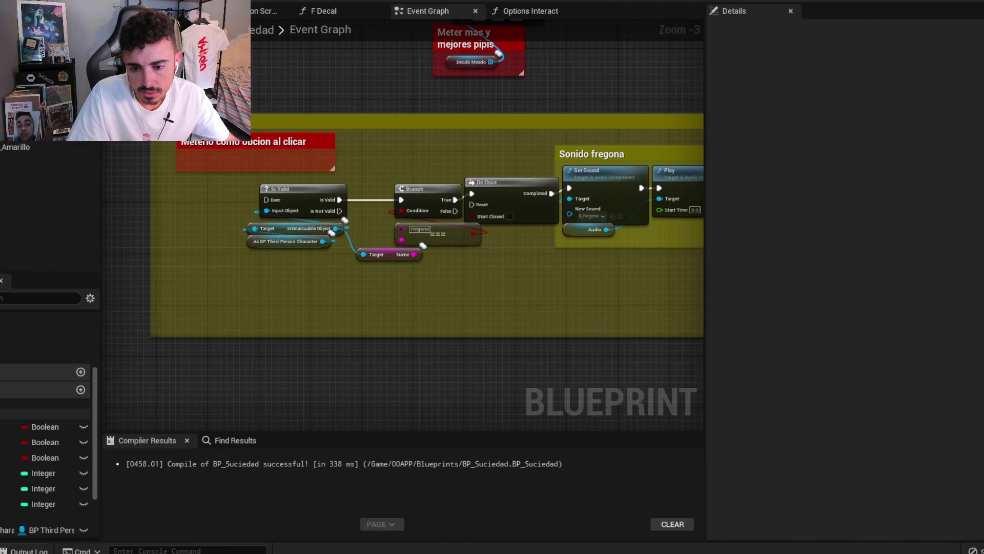
pyautogui.scroll(2, 46, 410)
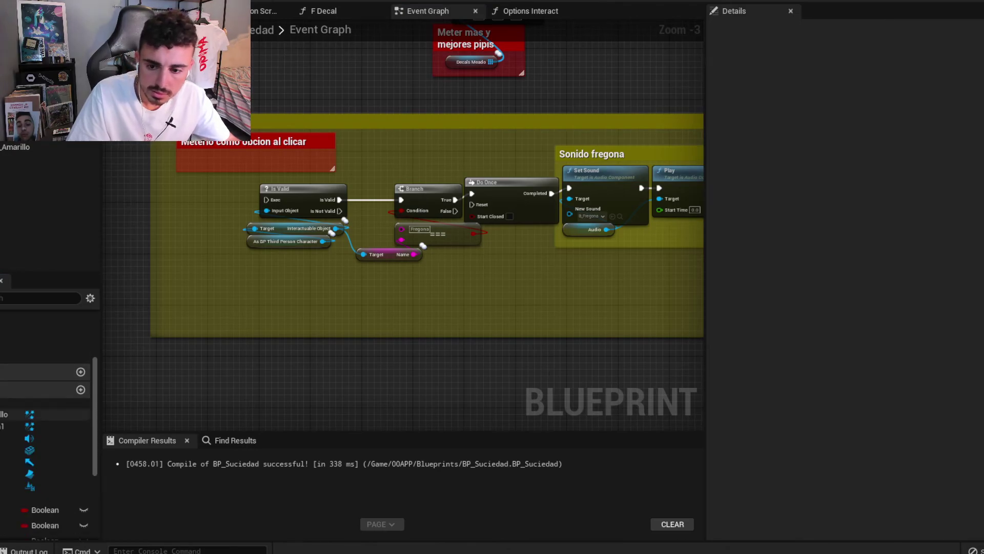
pyautogui.scroll(1, 46, 410)
pyautogui.scroll(1, 46, 410)
pyautogui.scroll(2, 47, 410)
pyautogui.scroll(1, 46, 410)
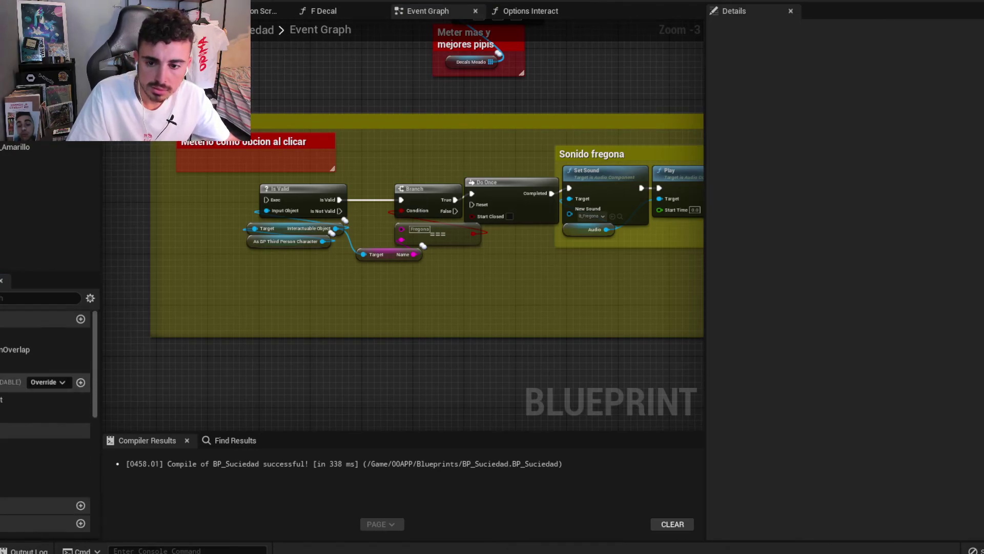
pyautogui.scroll(-2, 5, 410)
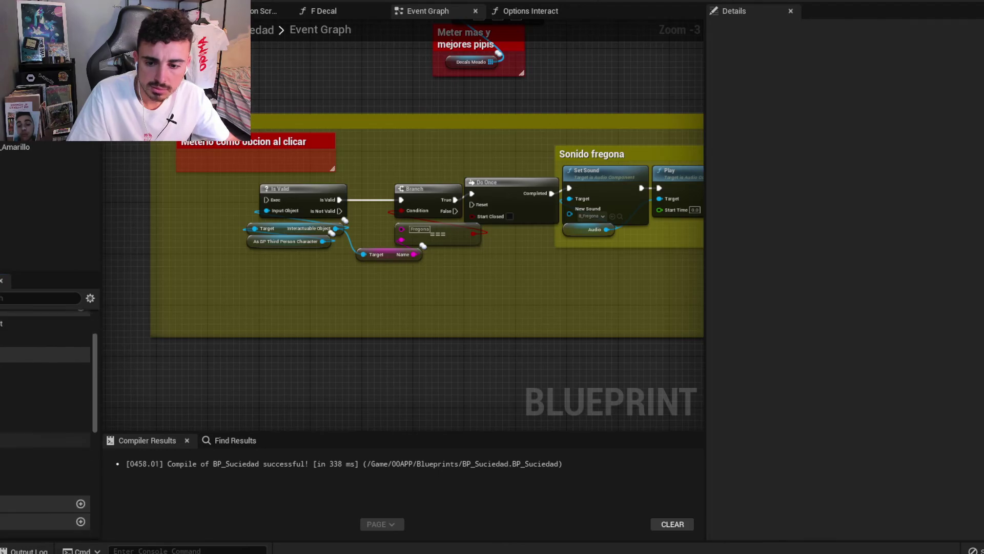
pyautogui.scroll(-1, 5, 410)
pyautogui.scroll(-1, 5, 416)
pyautogui.rightClick(5, 422)
pyautogui.click(2, 449)
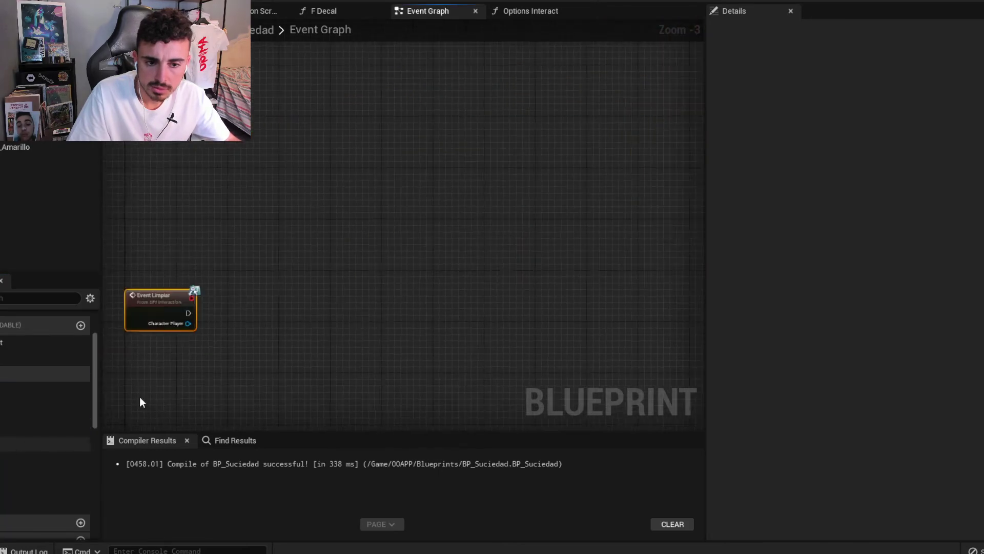
# Wire Event Limpiar into Set Sound and delete the old Is Valid, Branch and Do Once nodes.
pyautogui.scroll(-3, 193, 388)
pyautogui.moveTo(185, 368); pyautogui.dragTo(396, 281)
pyautogui.scroll(4, 396, 280)
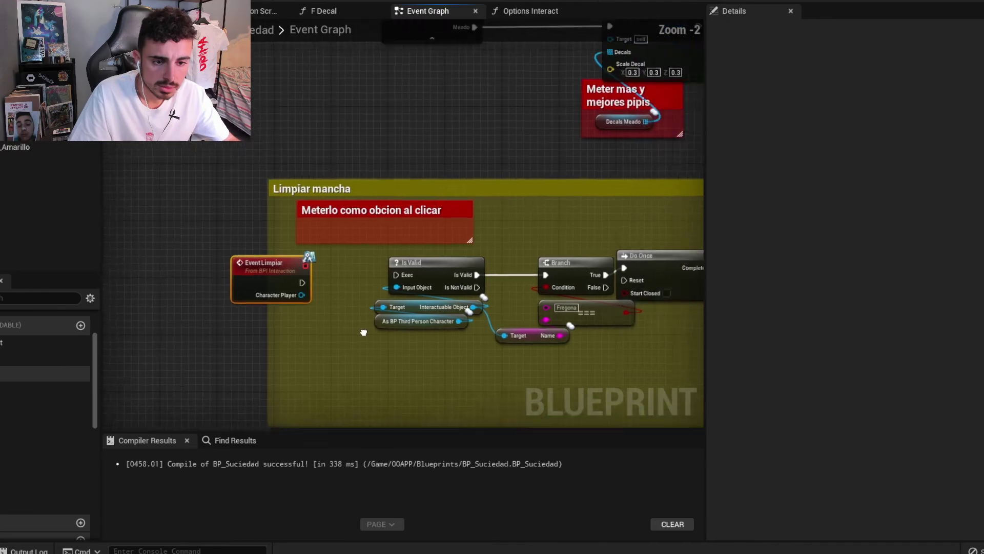
pyautogui.moveTo(214, 275)
pyautogui.mouseDown()
pyautogui.moveTo(531, 225)
pyautogui.moveTo(510, 188)
pyautogui.mouseUp()
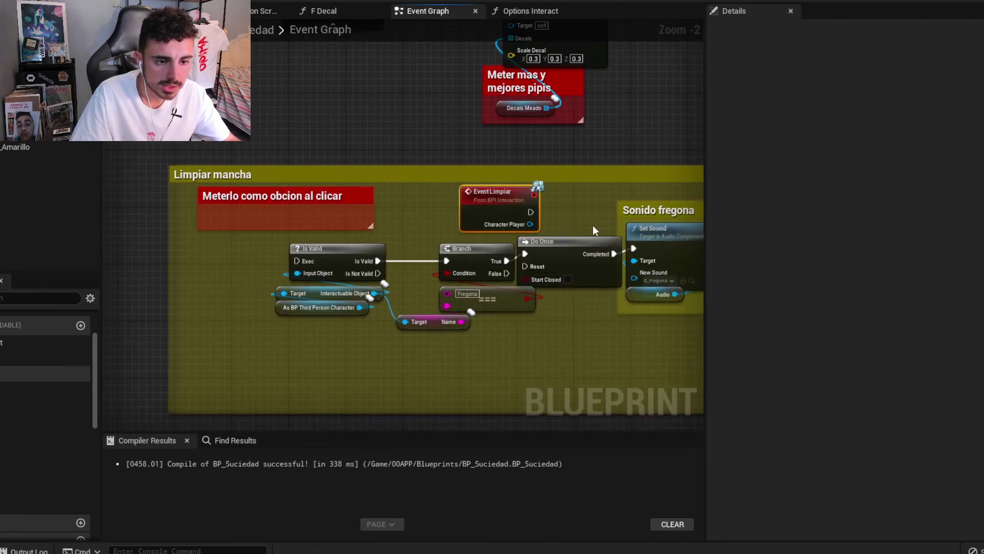
pyautogui.moveTo(565, 217); pyautogui.dragTo(431, 217, button='right')
pyautogui.moveTo(398, 212)
pyautogui.mouseDown()
pyautogui.moveTo(490, 234)
pyautogui.moveTo(501, 250)
pyautogui.mouseUp()
pyautogui.moveTo(400, 370); pyautogui.dragTo(195, 240)
pyautogui.press('Delete')
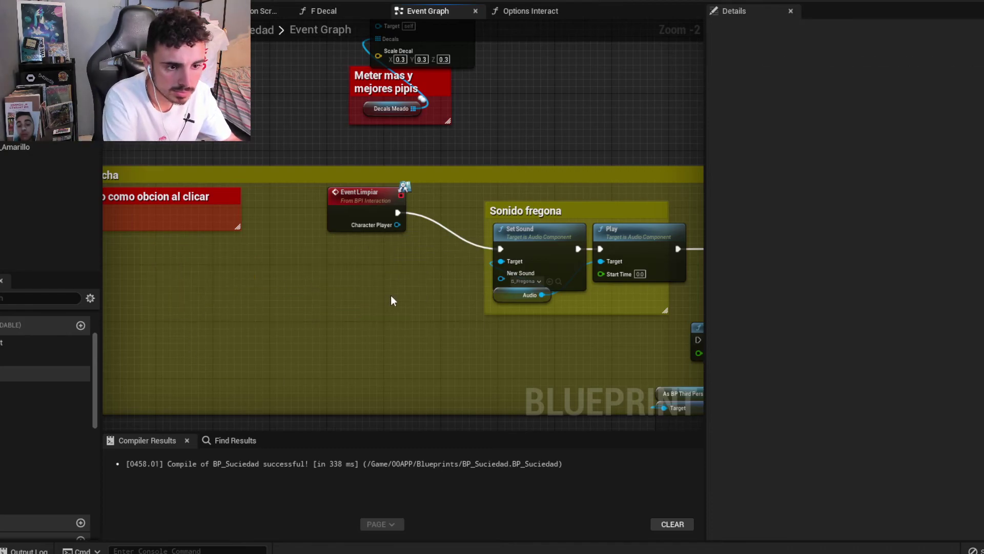
# Delete the red 'Meterlo como obcion al clicar' comment and shrink the Limpiar mancha comment.
pyautogui.moveTo(392, 301); pyautogui.dragTo(297, 304, button='right')
pyautogui.moveTo(703, 274); pyautogui.dragTo(573, 207, button='right')
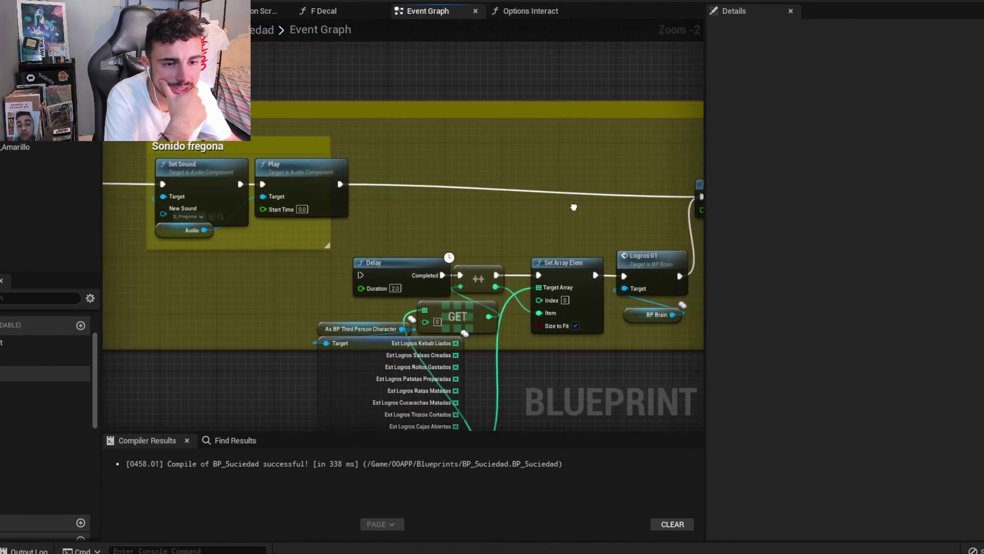
pyautogui.moveTo(117, 143); pyautogui.dragTo(352, 129, button='right')
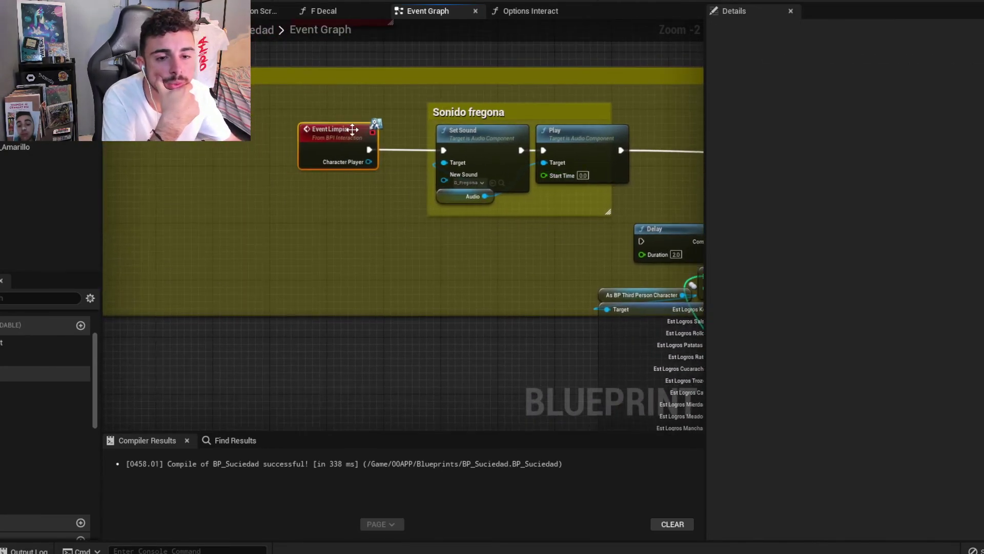
pyautogui.scroll(-2, 322, 153)
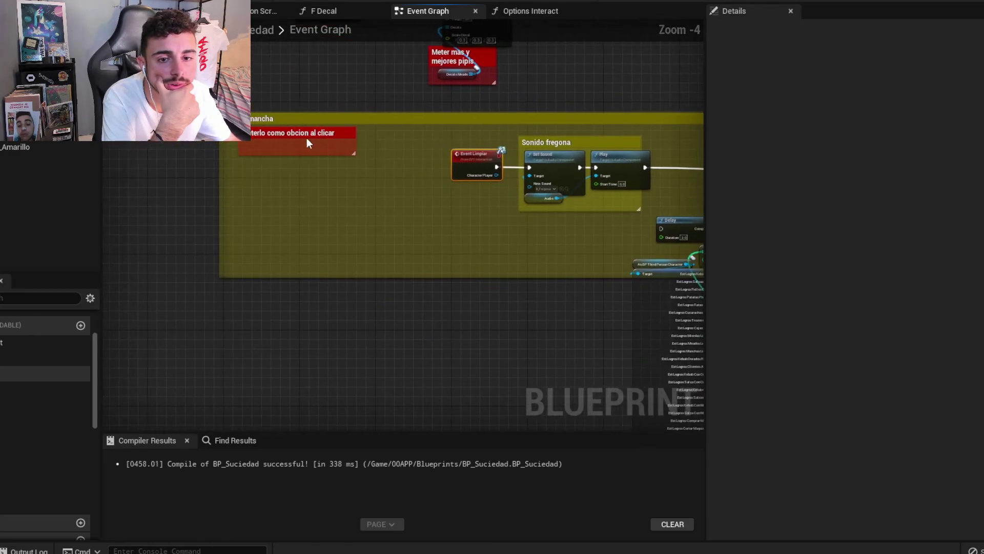
pyautogui.click(315, 145)
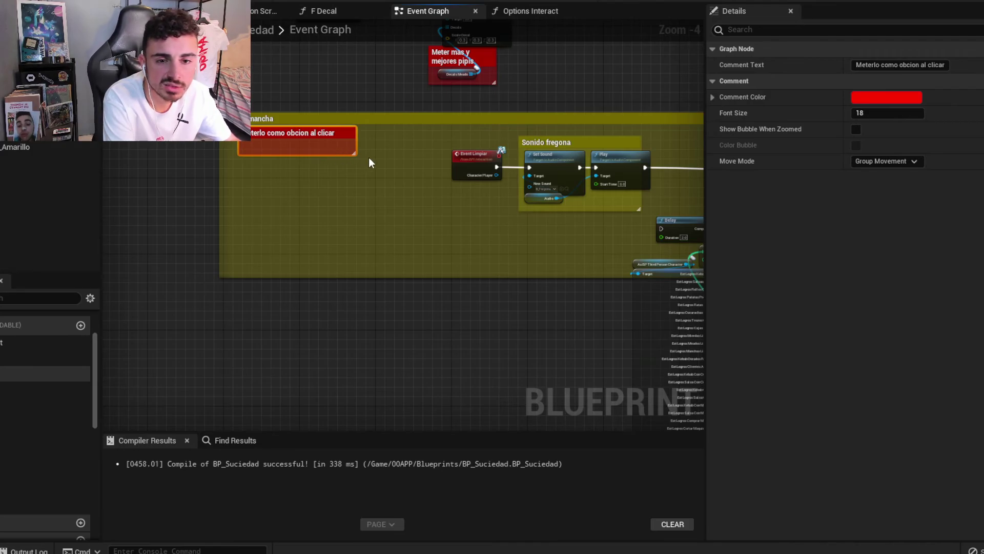
pyautogui.press('Delete')
pyautogui.moveTo(220, 148)
pyautogui.mouseDown()
pyautogui.moveTo(587, 124)
pyautogui.moveTo(588, 206)
pyautogui.moveTo(521, 154)
pyautogui.mouseUp()
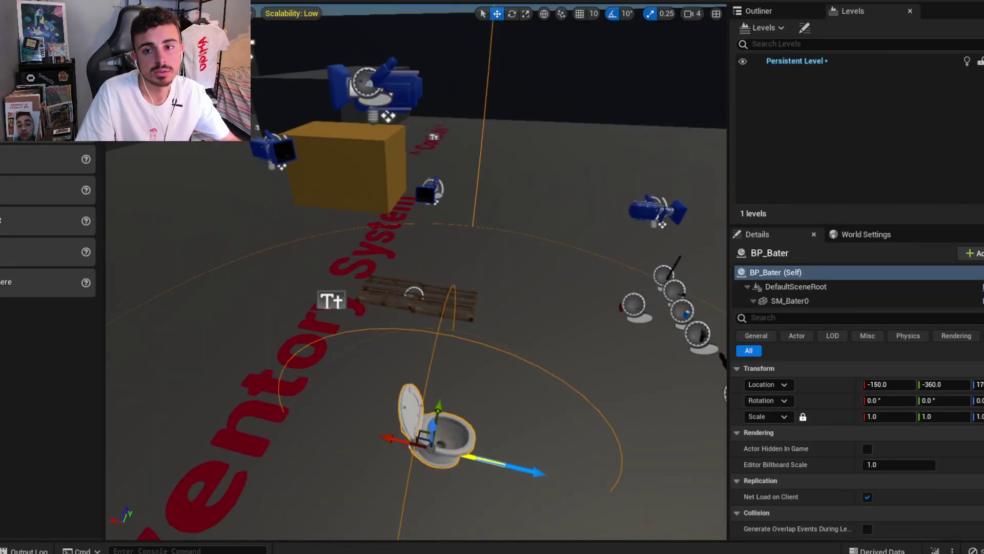
# Place a BP_Suciedad stain beside the toilet and start Play in Editor despite compile errors.
pyautogui.moveTo(459, 239)
pyautogui.mouseDown(button='right')
pyautogui.moveTo(460, 287)
pyautogui.moveTo(420, 287)
pyautogui.mouseUp(button='right')
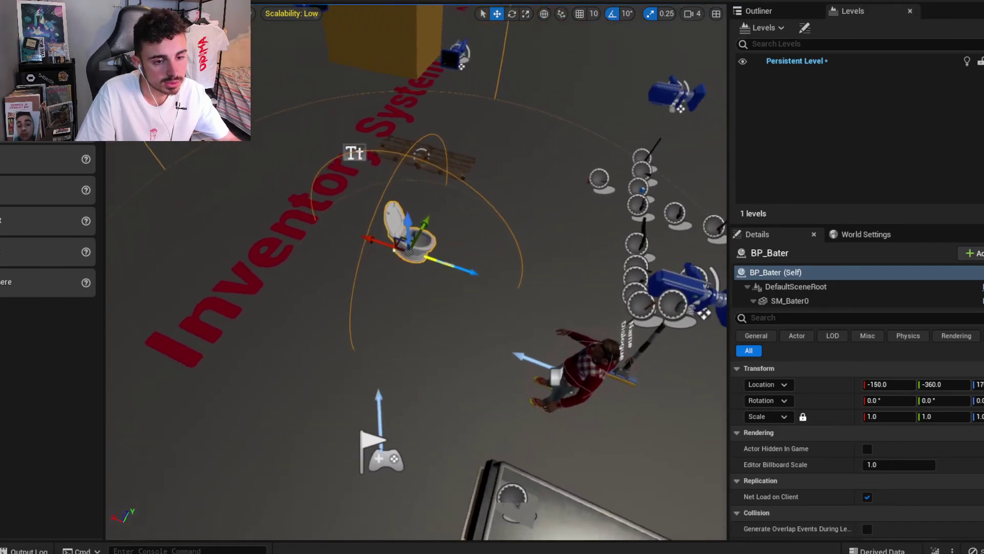
pyautogui.hotkey('ctrl', 'space')
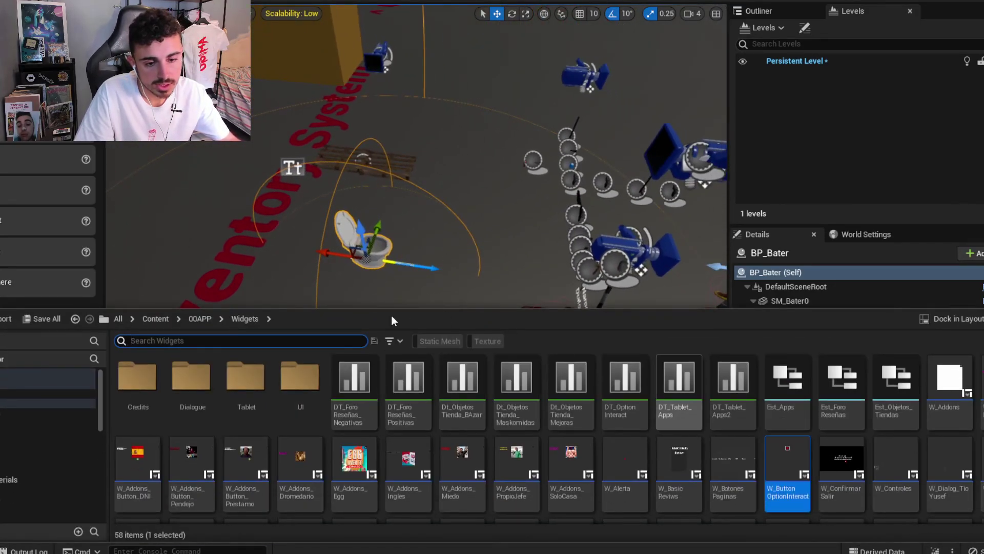
pyautogui.click(151, 319)
pyautogui.click(177, 341)
pyautogui.write('s')
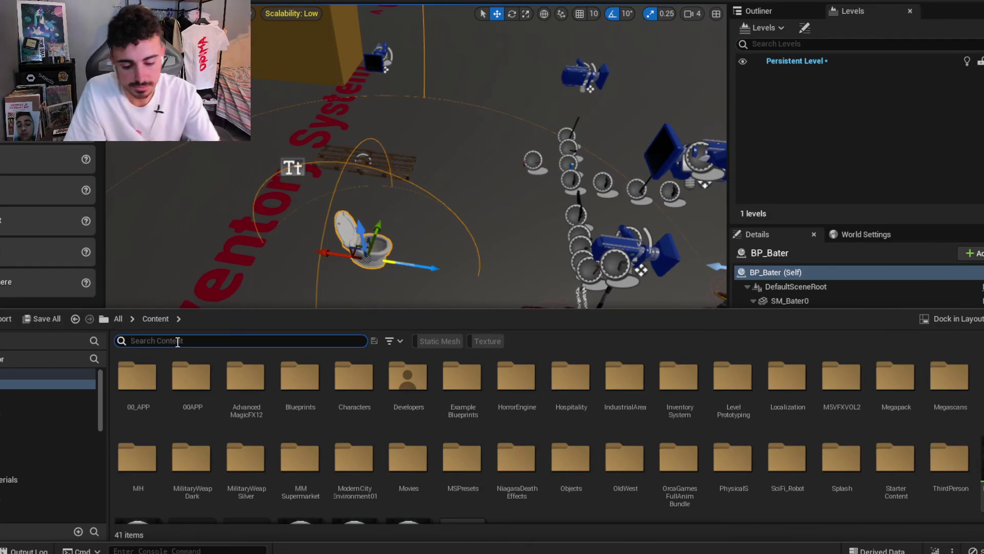
pyautogui.write('ocket')
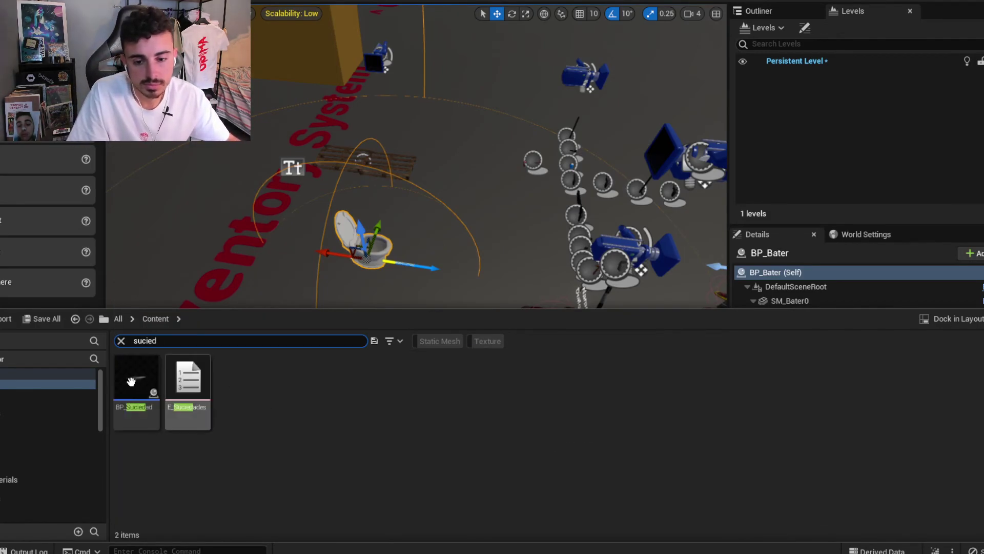
pyautogui.click(441, 265)
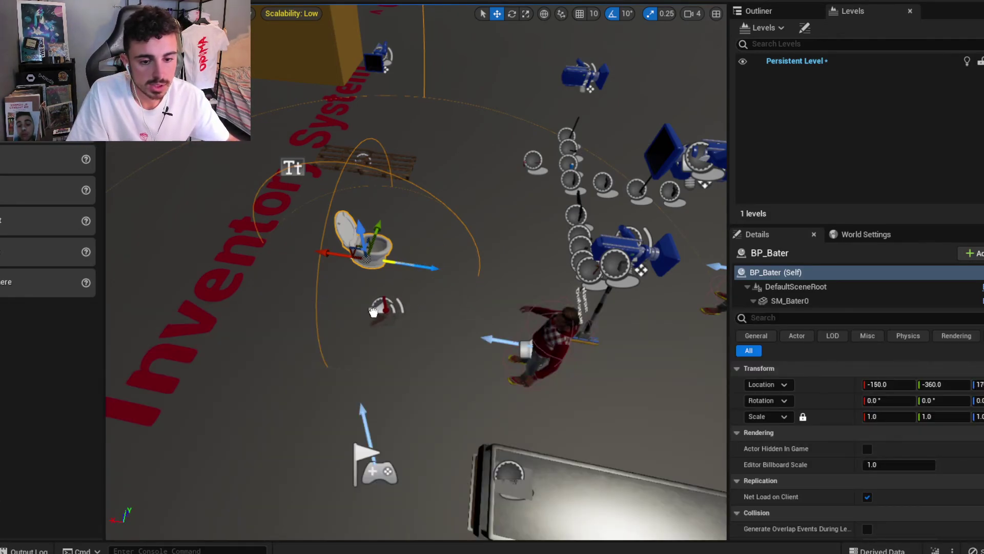
pyautogui.moveTo(373, 311); pyautogui.dragTo(360, 307)
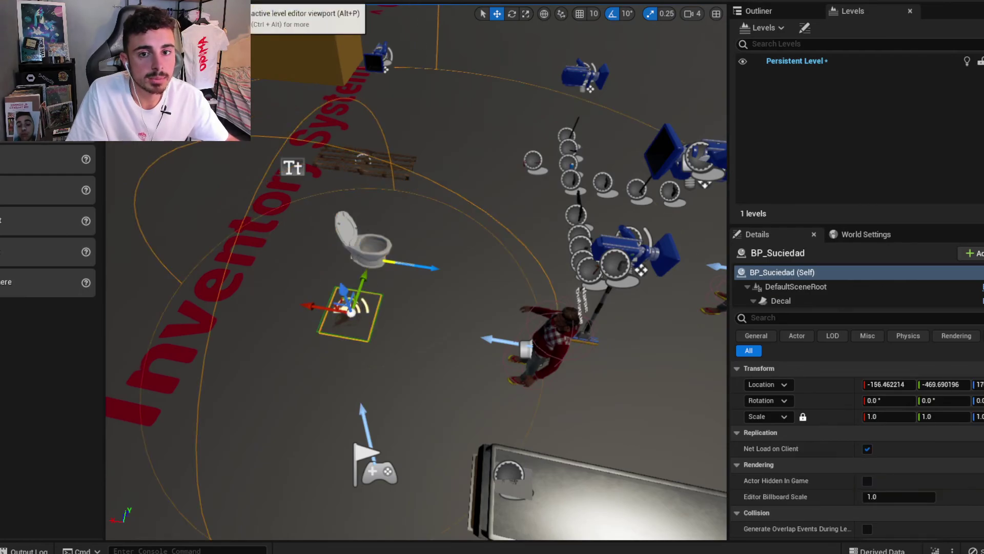
pyautogui.hotkey('alt', 'p')
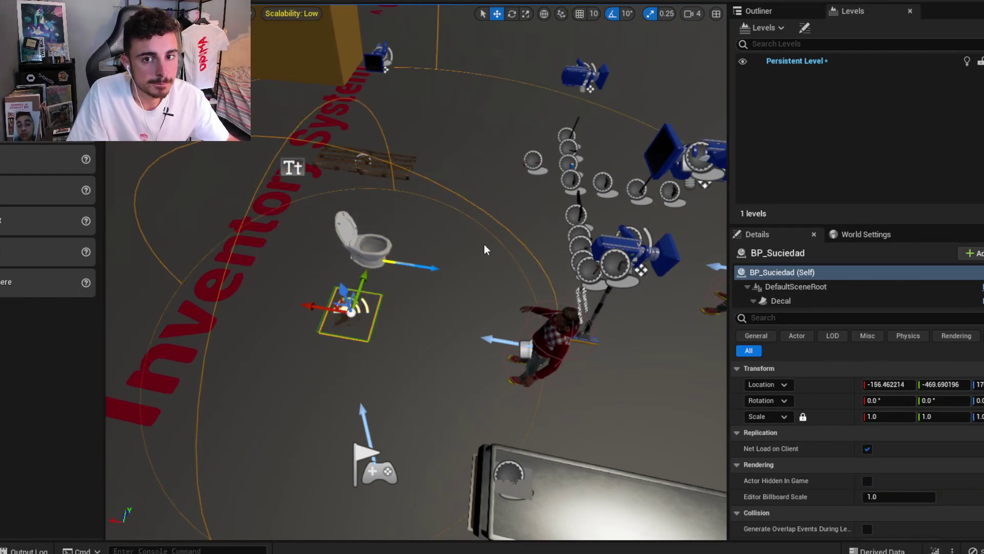
pyautogui.click(569, 362)
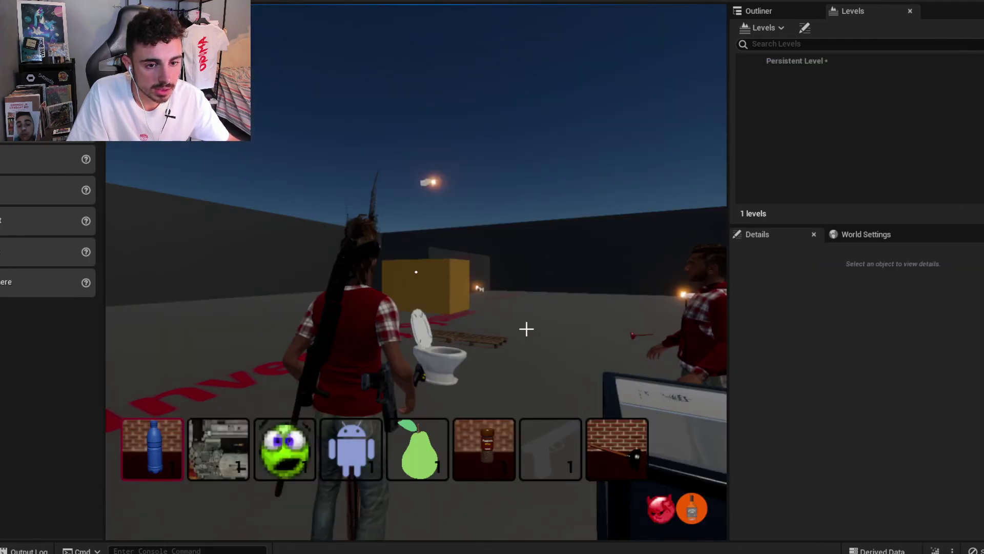
# Draw the taser, switch between hotbar slots 3 and 5, and fire a burst.
pyautogui.press('f')
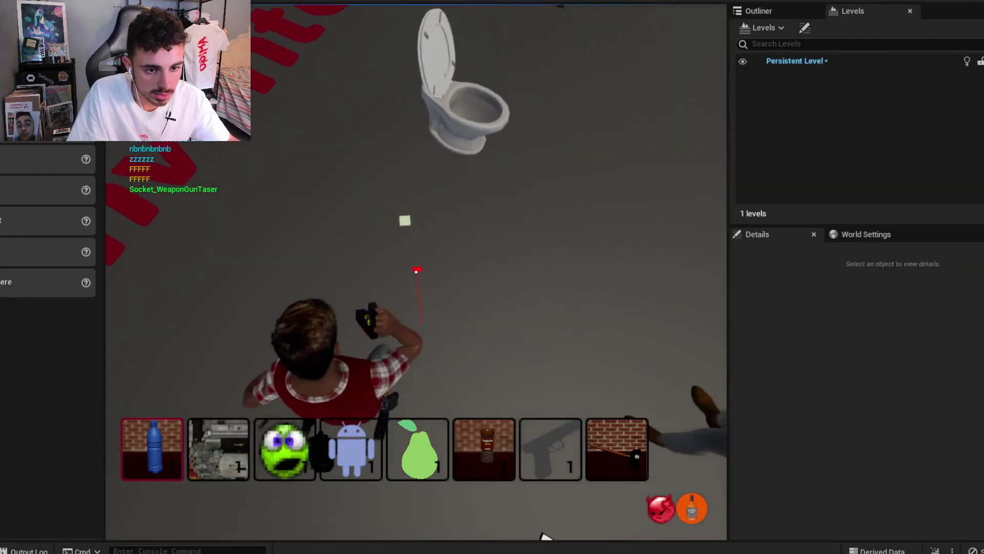
pyautogui.press('w')
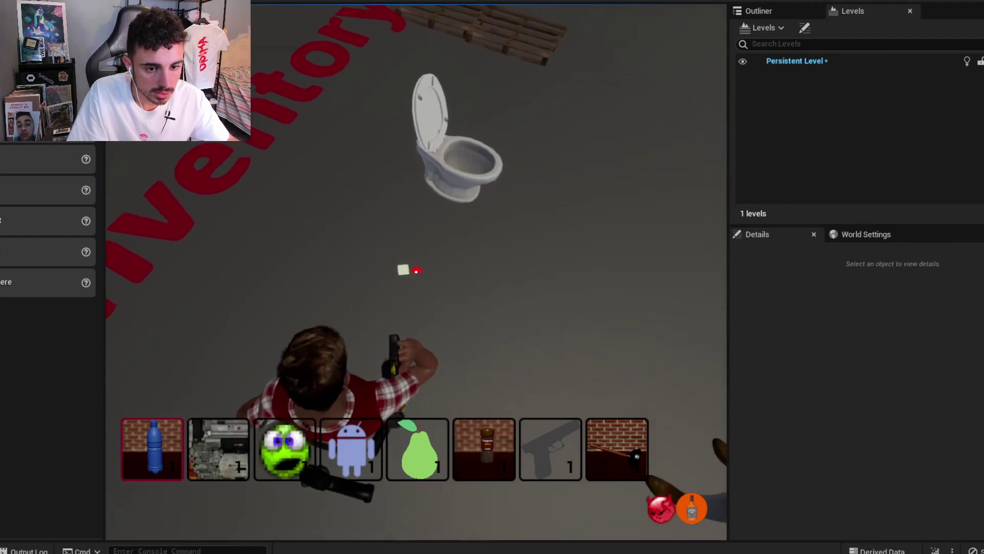
pyautogui.press('3')
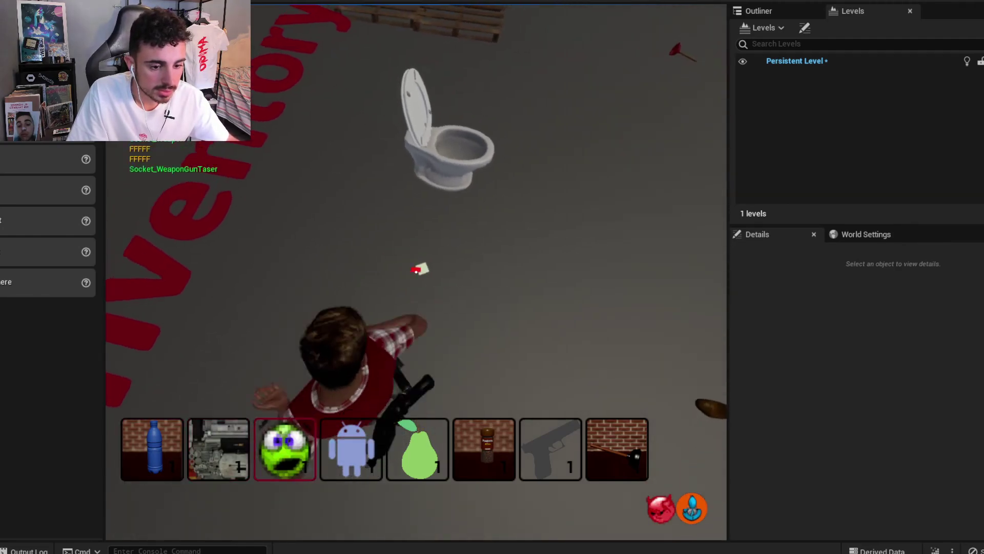
pyautogui.press('5')
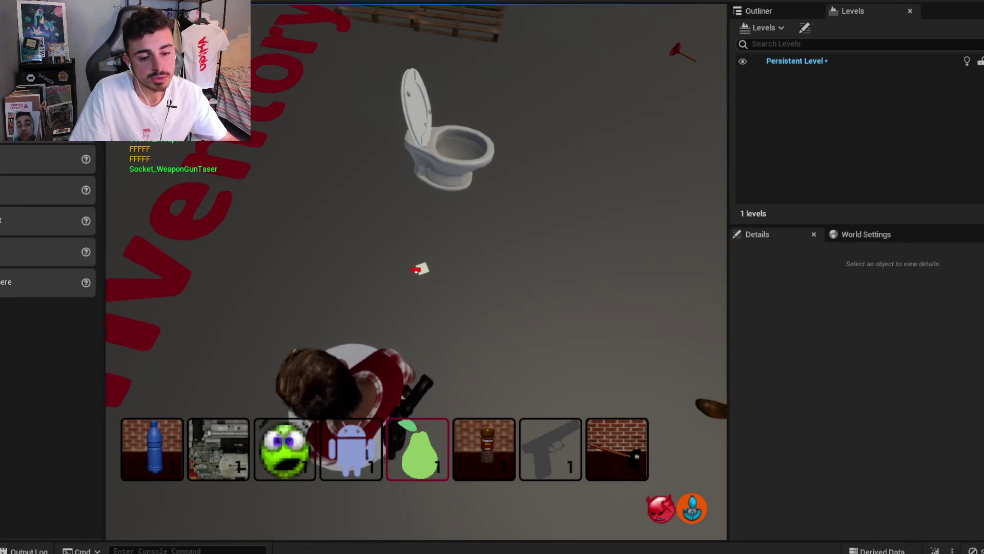
pyautogui.click(419, 269)
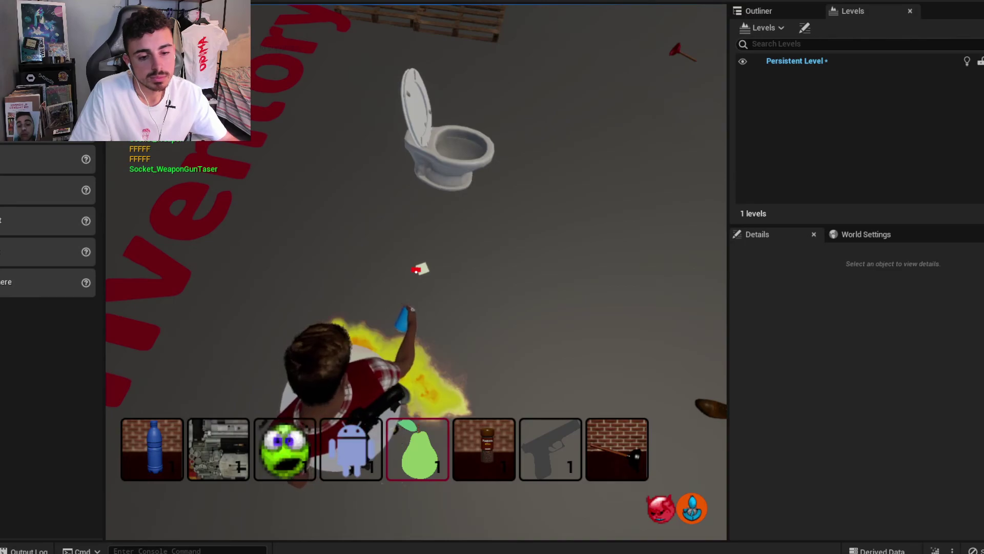
# Open the inventory, drag the rifle into hotbar slot 5, and close it.
pyautogui.press('i')
pyautogui.press('i')
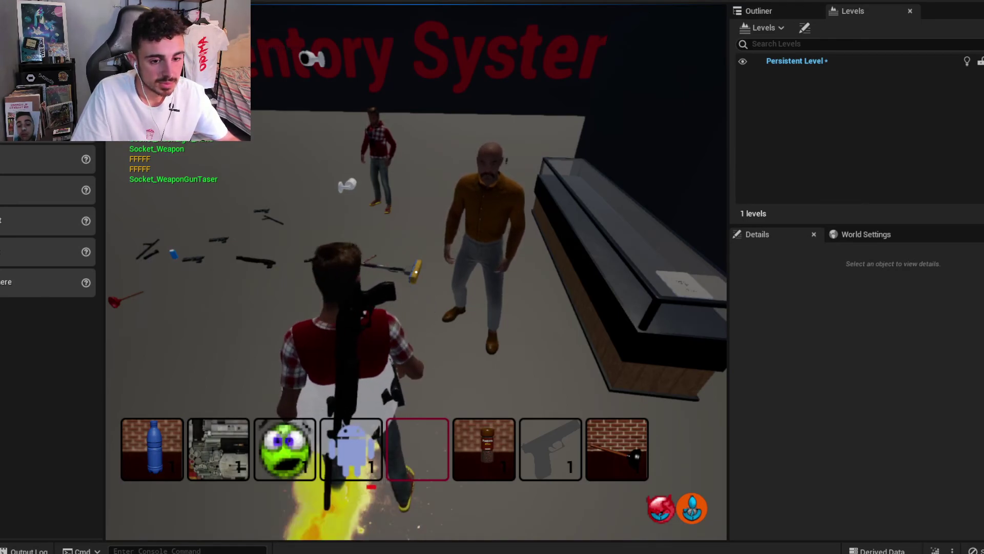
pyautogui.press('i')
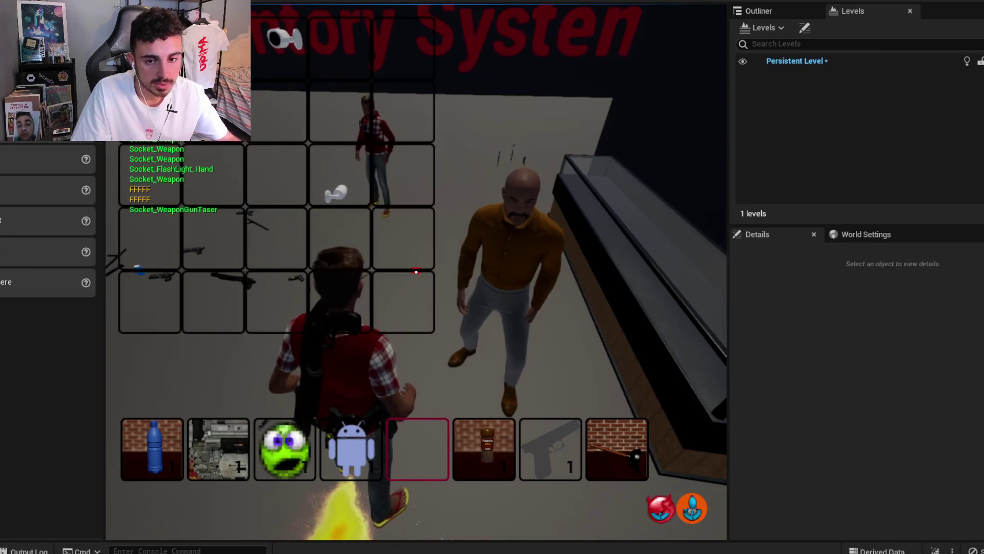
pyautogui.moveTo(288, 346); pyautogui.dragTo(417, 448)
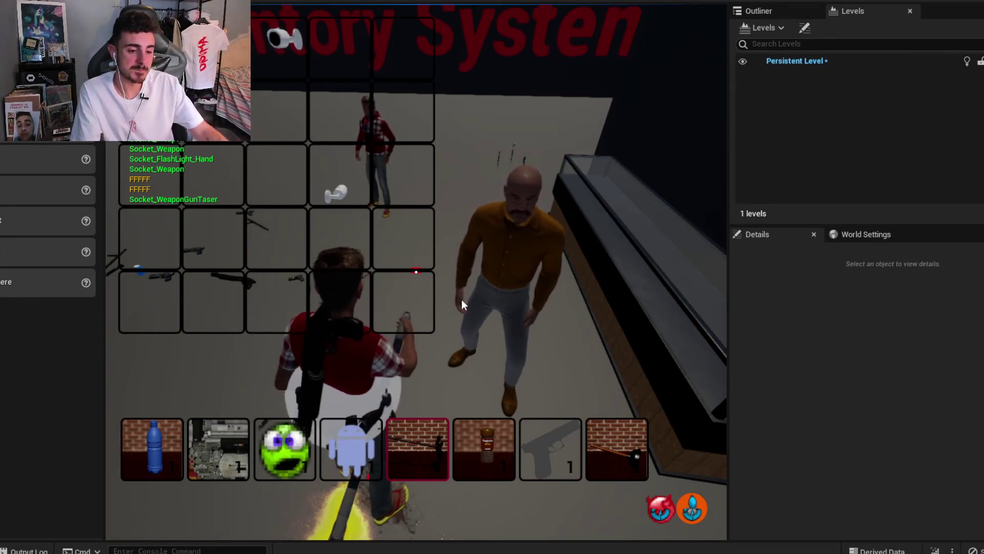
pyautogui.press('Tab')
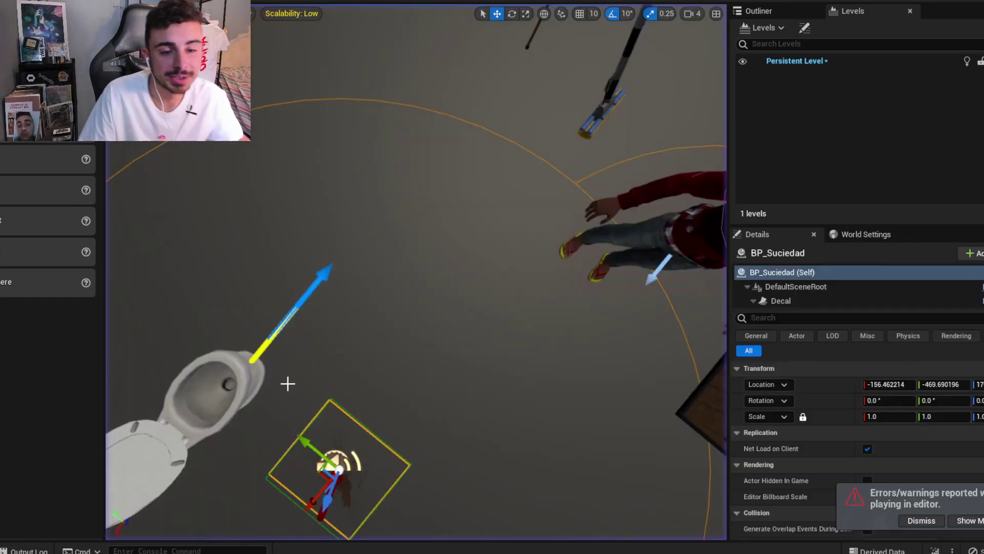
# Stop playing, inspect the stain decal beside the toilet, and switch to BP_Suciedad's Blueprint.
pyautogui.press('F8')
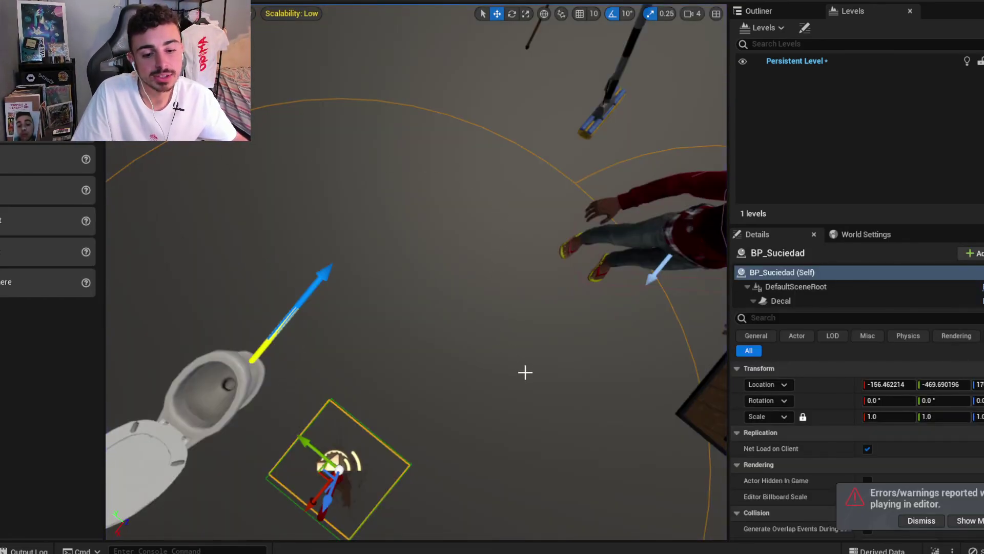
pyautogui.scroll(-3, 416, 271)
pyautogui.scroll(-3, 416, 272)
pyautogui.scroll(-2, 416, 272)
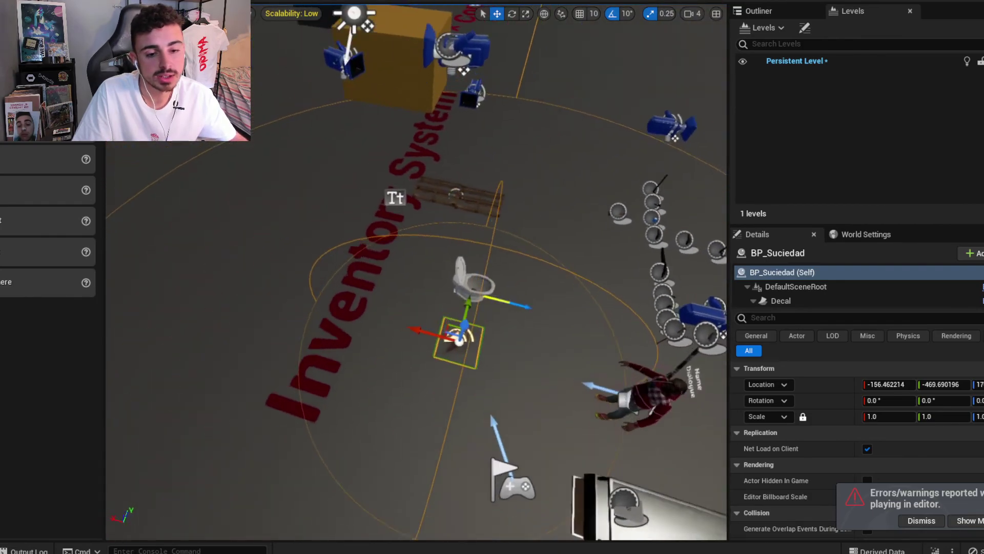
pyautogui.scroll(-2, 416, 271)
pyautogui.moveTo(417, 272)
pyautogui.mouseDown(button='right')
pyautogui.moveTo(405, 277)
pyautogui.moveTo(410, 287)
pyautogui.moveTo(538, 359)
pyautogui.mouseUp(button='right')
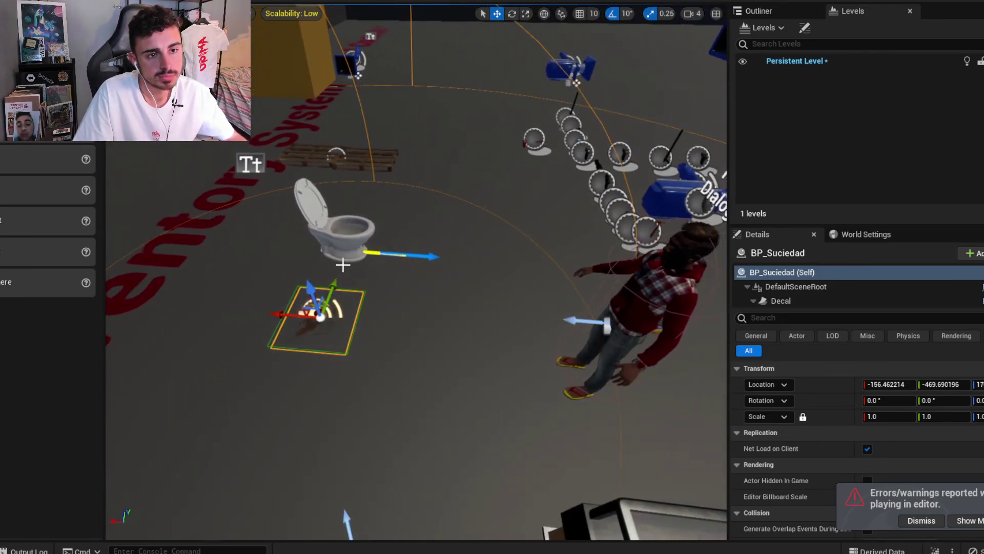
pyautogui.moveTo(479, 293)
pyautogui.mouseDown(button='right')
pyautogui.moveTo(479, 246)
pyautogui.moveTo(527, 288)
pyautogui.moveTo(505, 143)
pyautogui.mouseUp(button='right')
pyautogui.hotkey('alt', 'Tab')
# Select the Limpiar mancha group and move it to the left.
pyautogui.scroll(-3, 505, 231)
pyautogui.scroll(-1, 505, 143)
pyautogui.scroll(-2, 515, 150)
pyautogui.moveTo(414, 180); pyautogui.dragTo(653, 342)
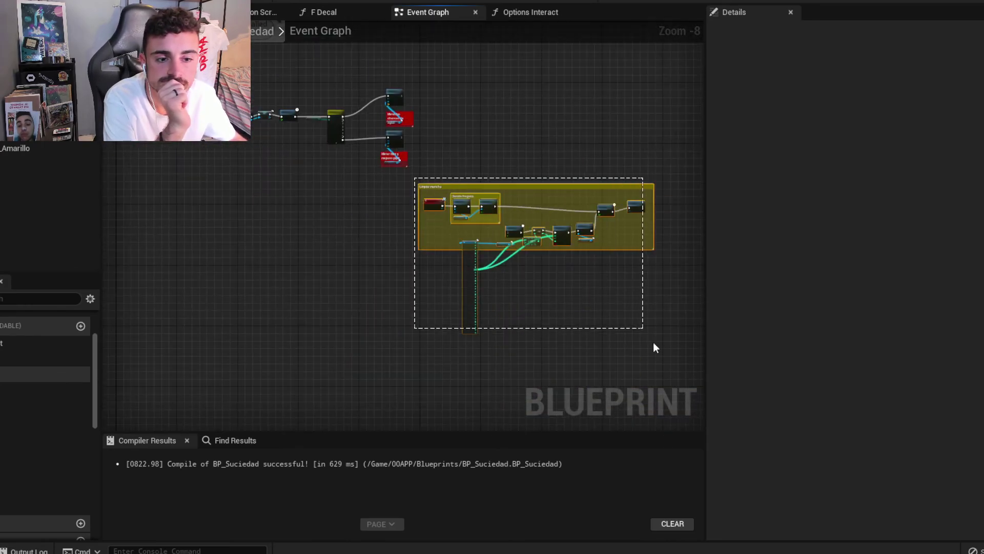
pyautogui.moveTo(524, 186); pyautogui.dragTo(311, 183)
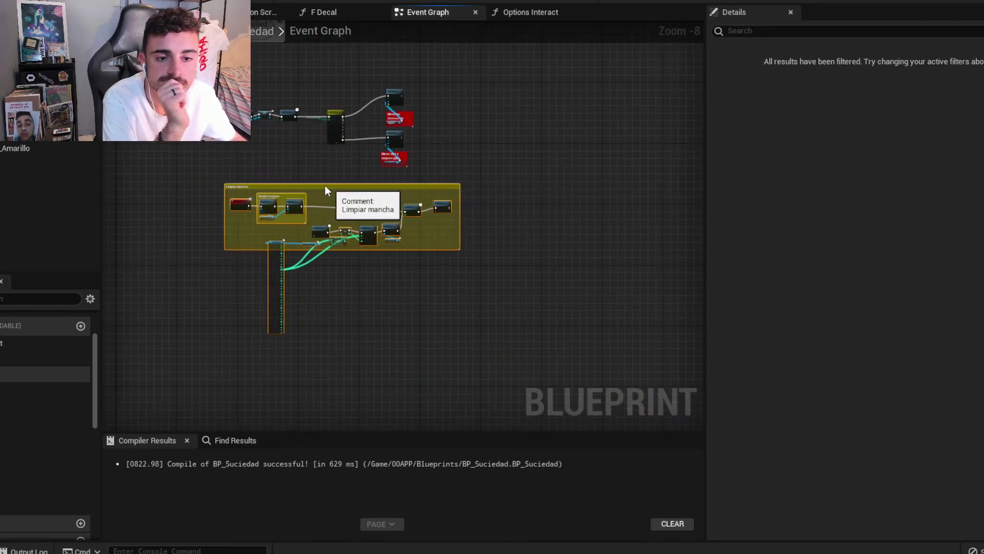
pyautogui.scroll(3, 260, 214)
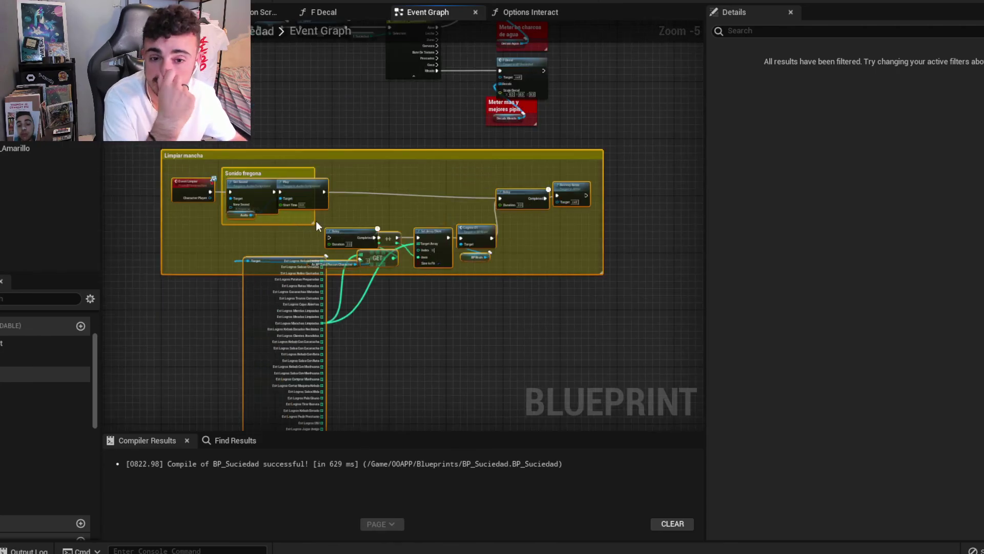
pyautogui.moveTo(285, 130); pyautogui.dragTo(309, 198, button='right')
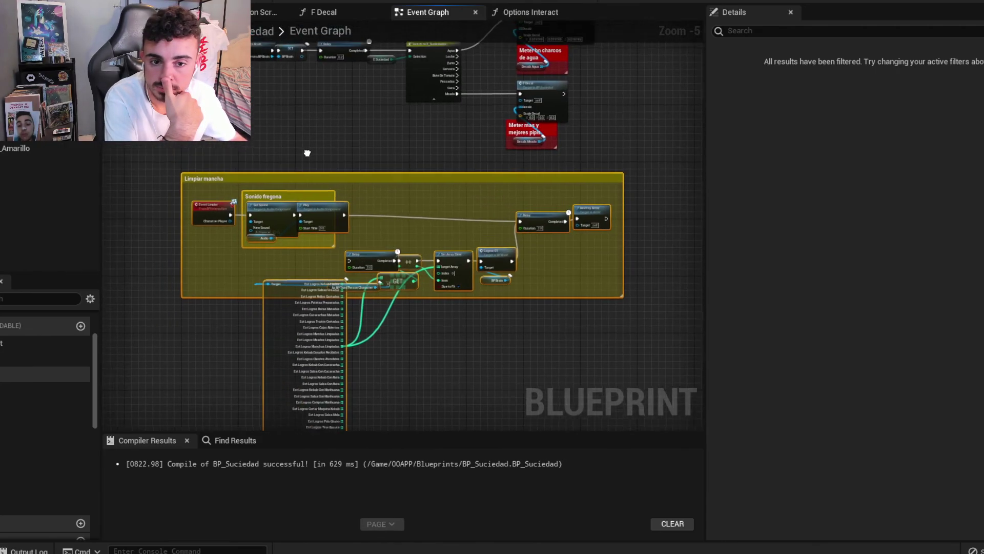
pyautogui.click(353, 222)
pyautogui.click(605, 199)
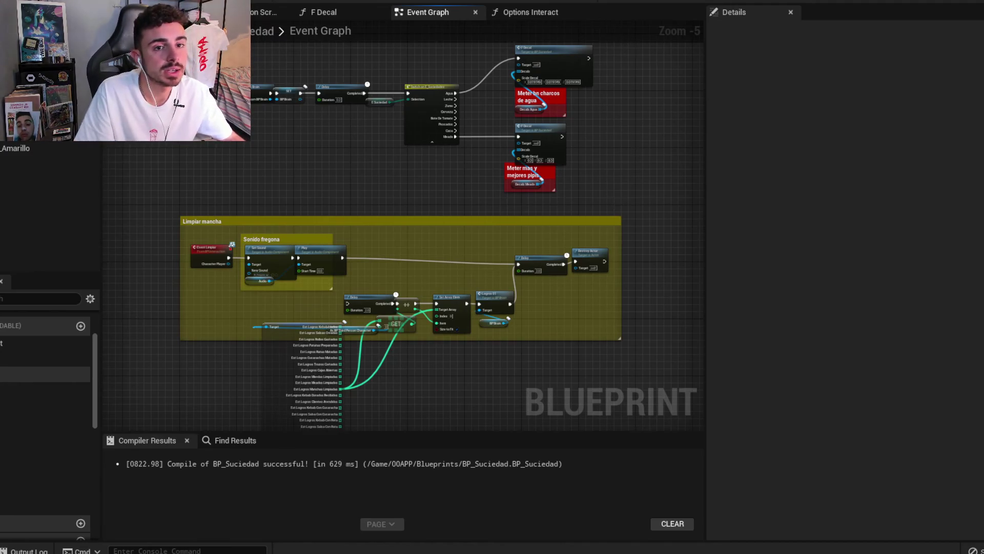
# In Options Interact, move the entry node beside F Option Interact and tick Return.
pyautogui.click(530, 12)
pyautogui.scroll(-3, 461, 146)
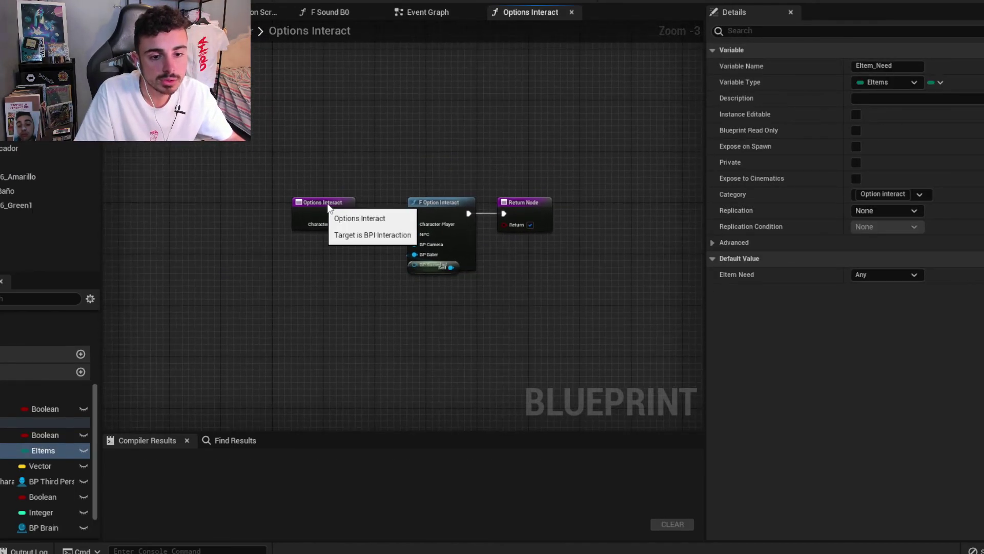
pyautogui.moveTo(328, 206); pyautogui.dragTo(366, 206)
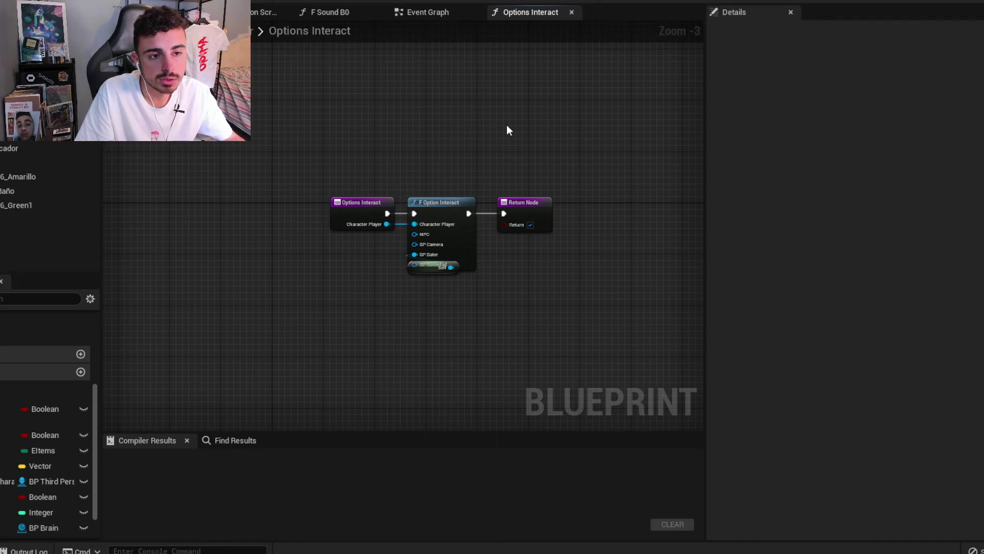
pyautogui.click(428, 11)
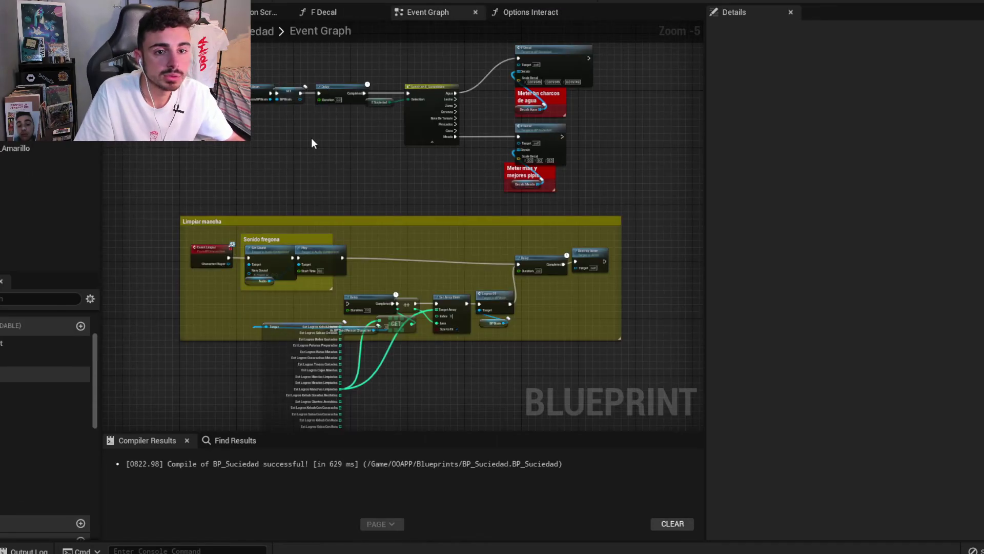
pyautogui.click(530, 15)
pyautogui.click(551, 192)
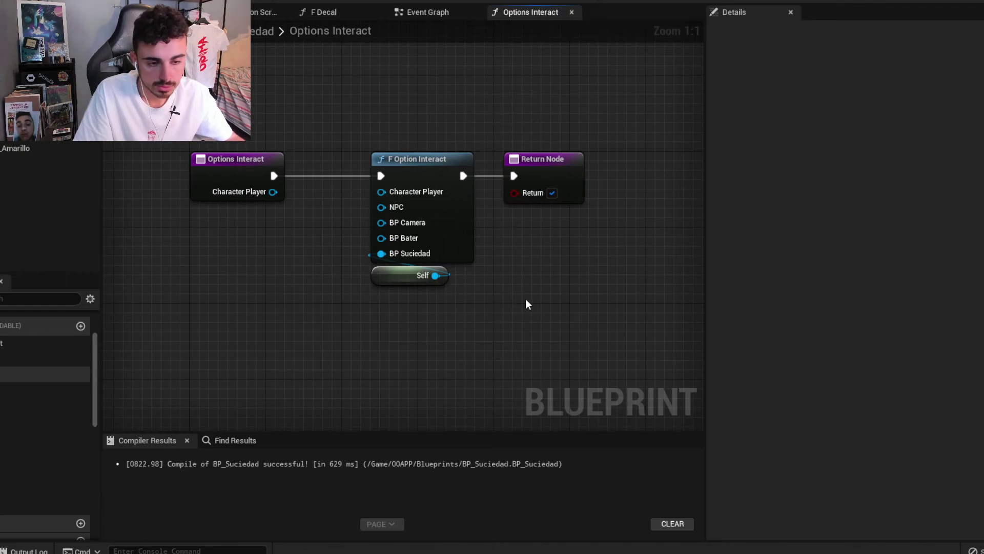
# After a quick play test, wire Character Player into F Option Interact and compile.
pyautogui.hotkey('alt', 'p')
pyautogui.scroll(-3, 484, 262)
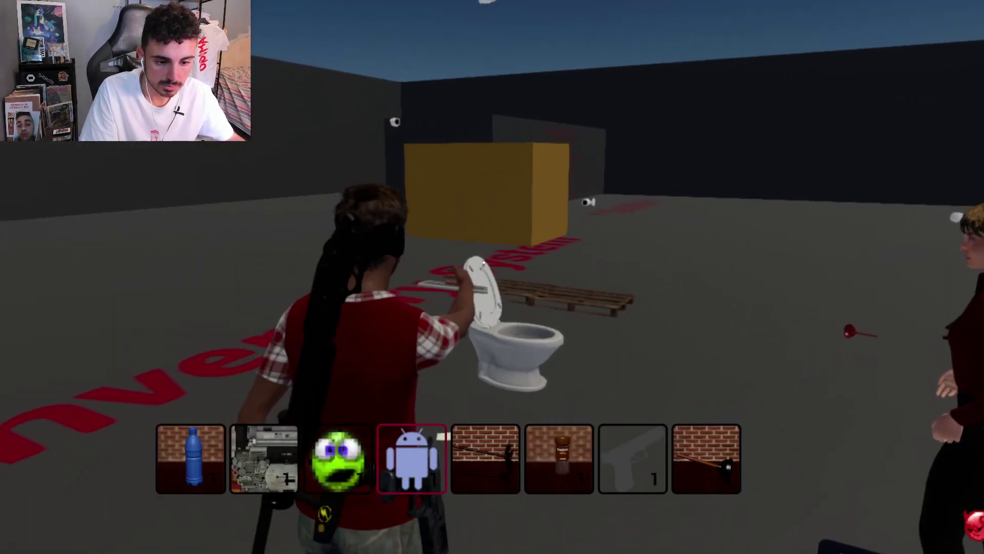
pyautogui.scroll(-1, 483, 263)
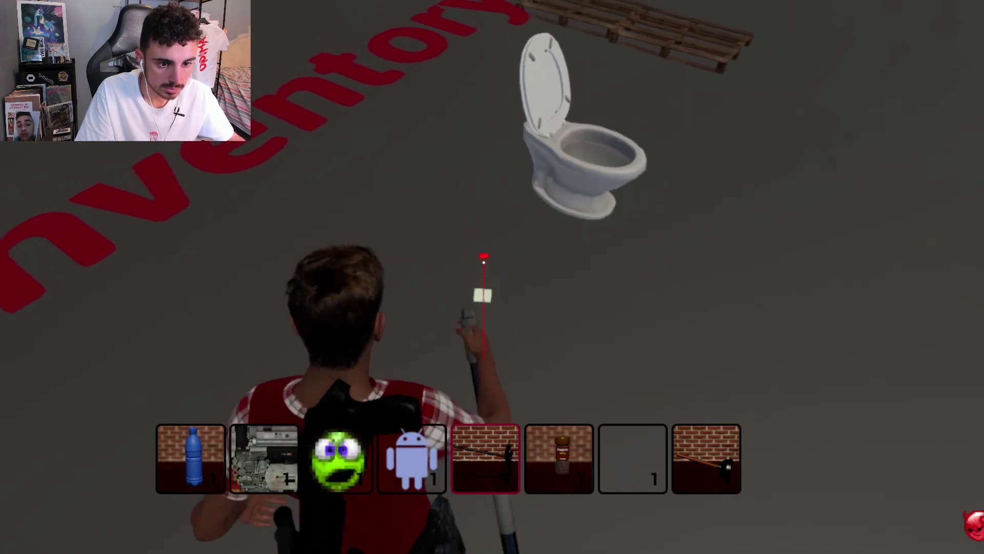
pyautogui.press('Escape')
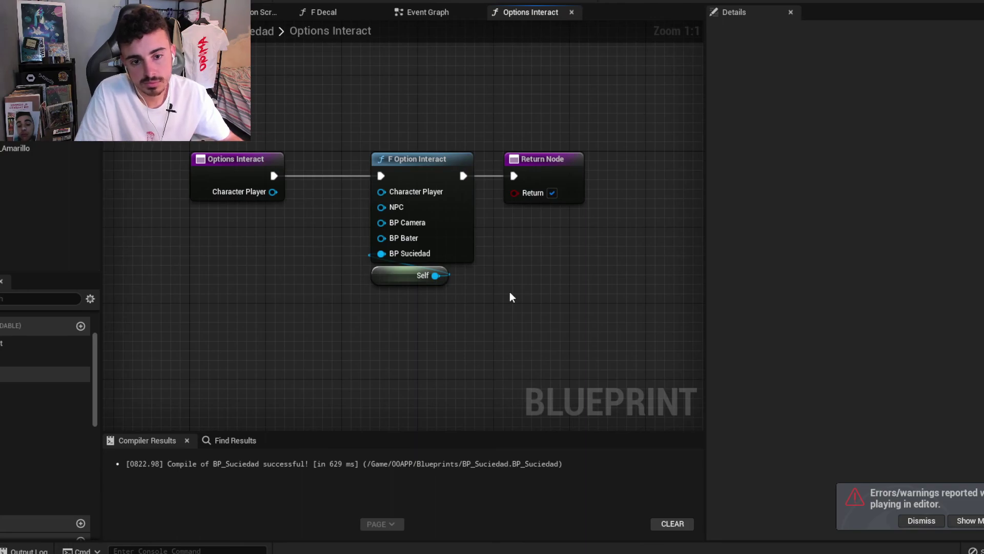
pyautogui.moveTo(274, 192); pyautogui.dragTo(381, 192)
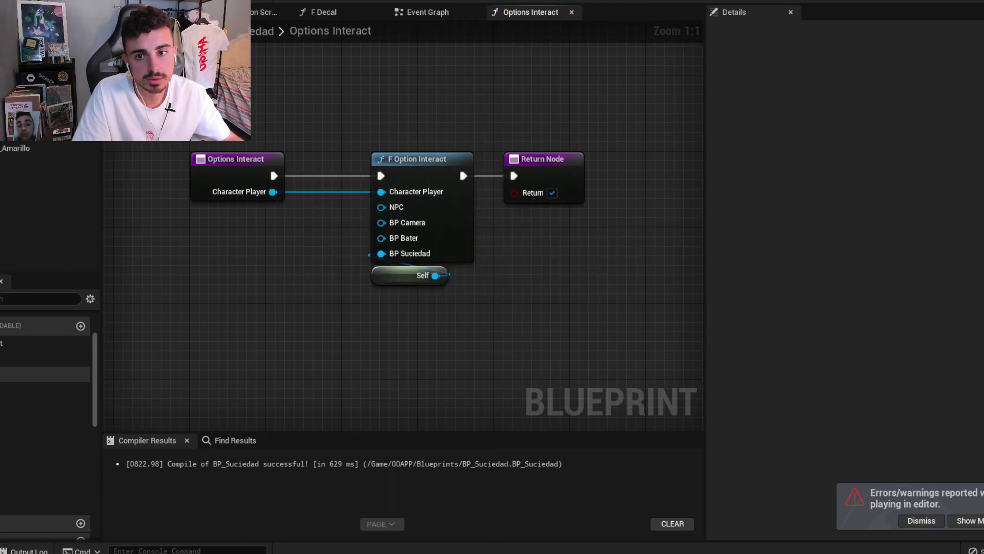
pyautogui.press('F7')
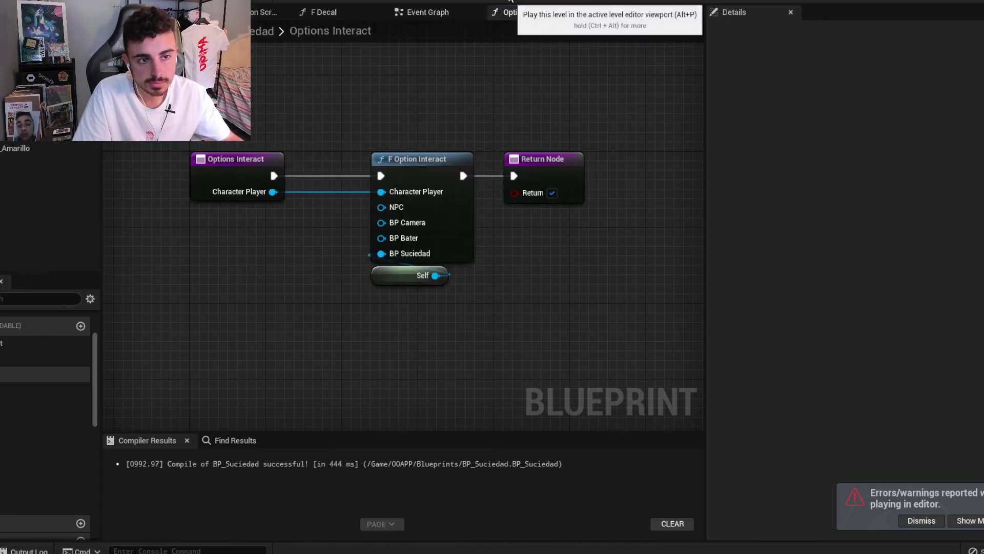
# Play-test the level, firing the flamethrower toward the TV and shelf, then stop.
pyautogui.hotkey('alt', 'p')
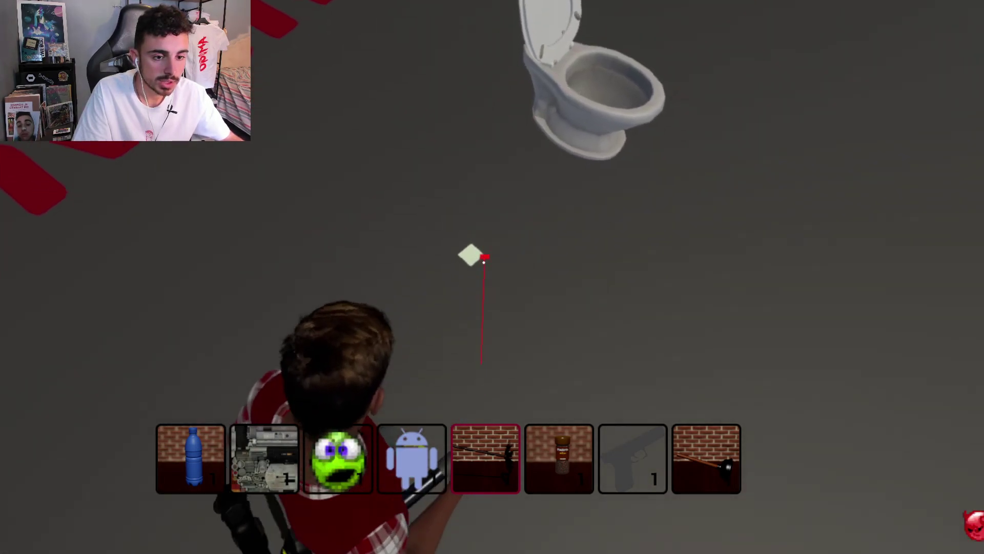
pyautogui.press('s')
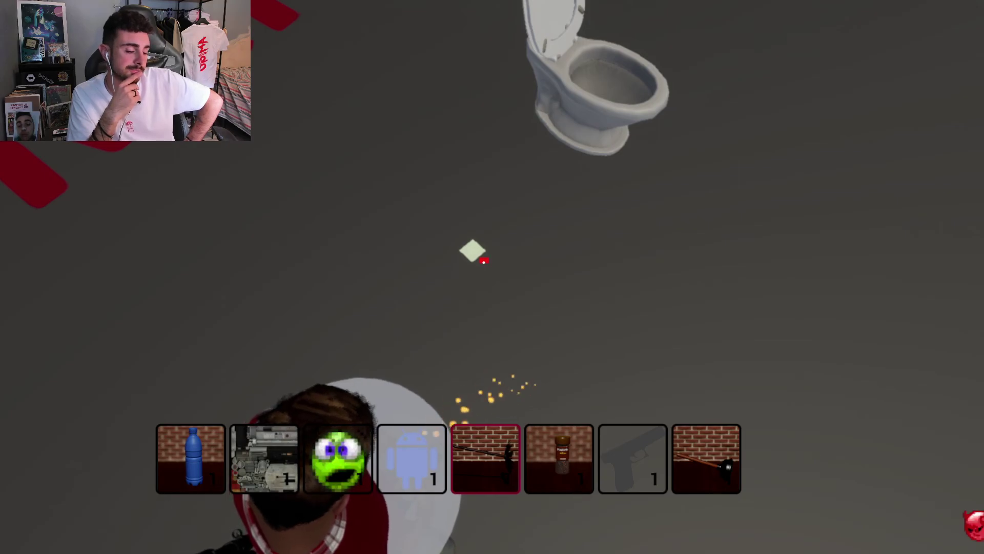
pyautogui.click(483, 261)
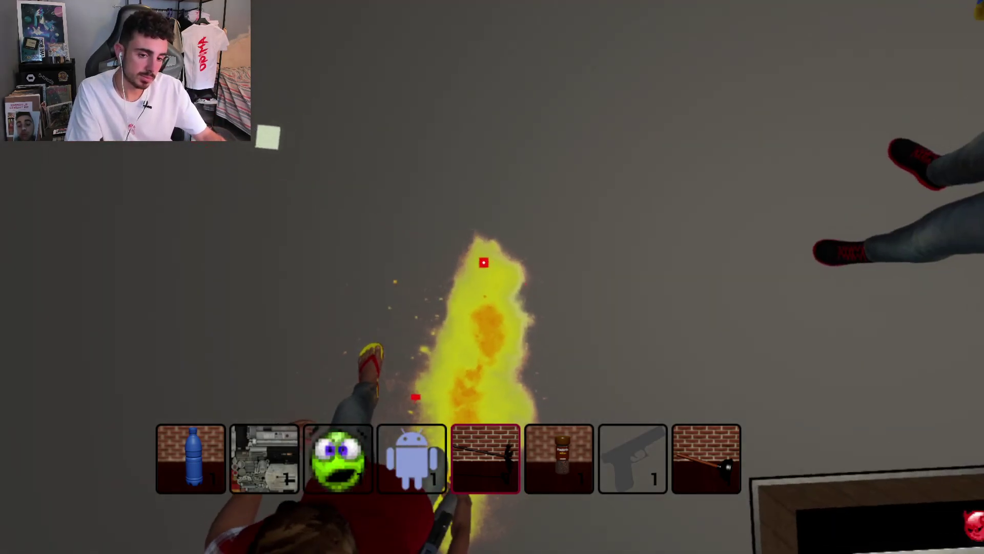
pyautogui.moveTo(484, 262); pyautogui.dragTo(483, 262)
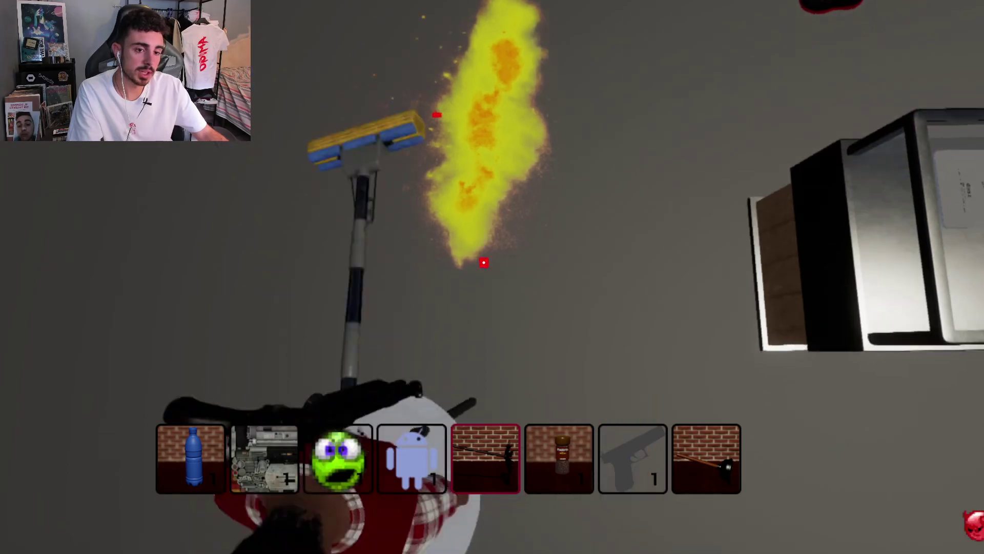
pyautogui.press('Escape')
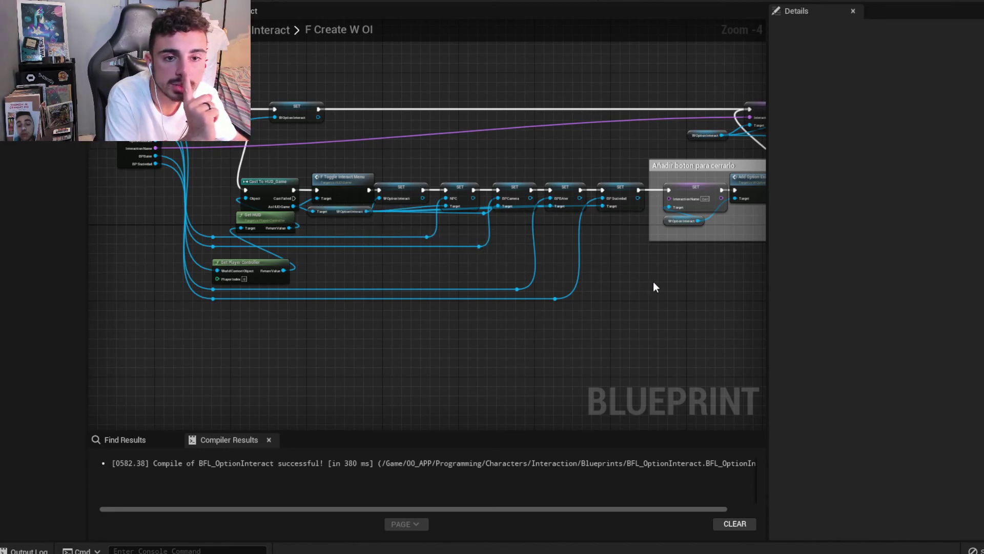
# In F Option Interact, paste copies of the five Interact variable getters.
pyautogui.moveTo(653, 281)
pyautogui.mouseDown(button='right')
pyautogui.moveTo(451, 276)
pyautogui.moveTo(659, 293)
pyautogui.mouseUp(button='right')
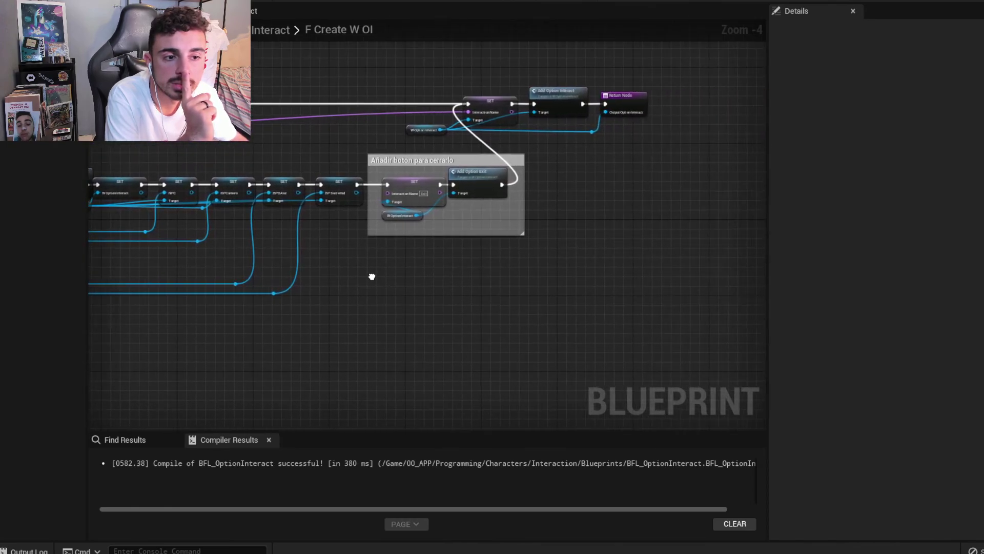
pyautogui.click(264, 11)
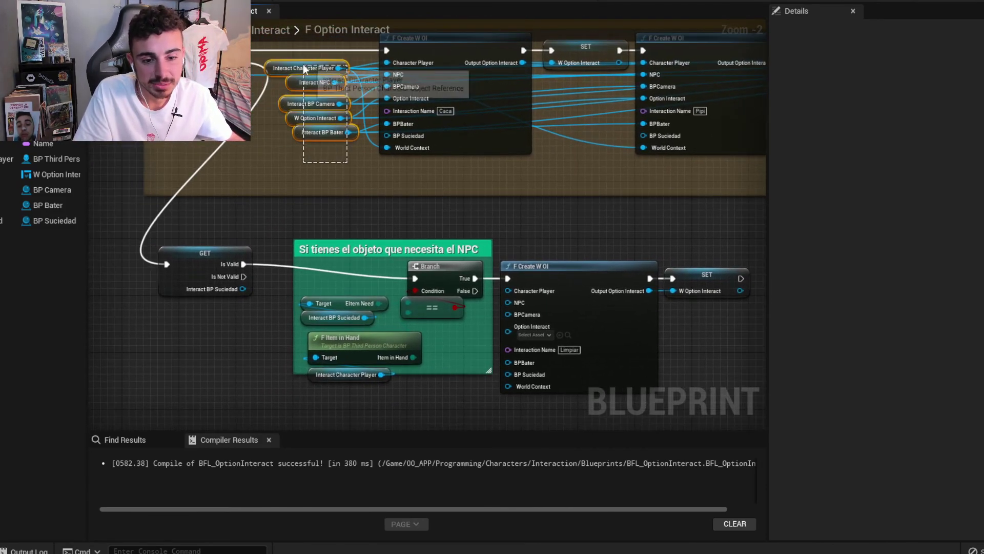
pyautogui.moveTo(347, 162); pyautogui.dragTo(302, 63)
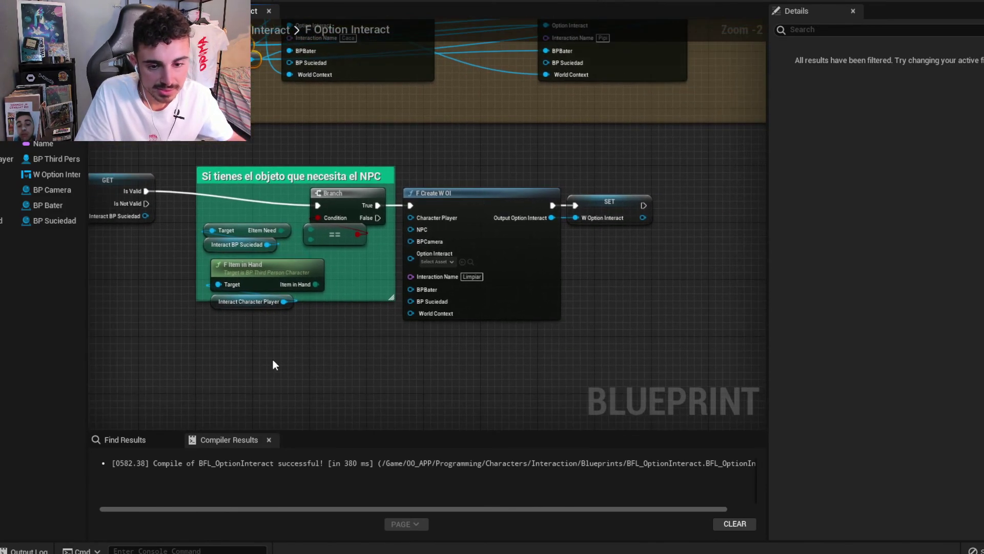
pyautogui.hotkey('ctrl', 'v')
pyautogui.scroll(1, 327, 315)
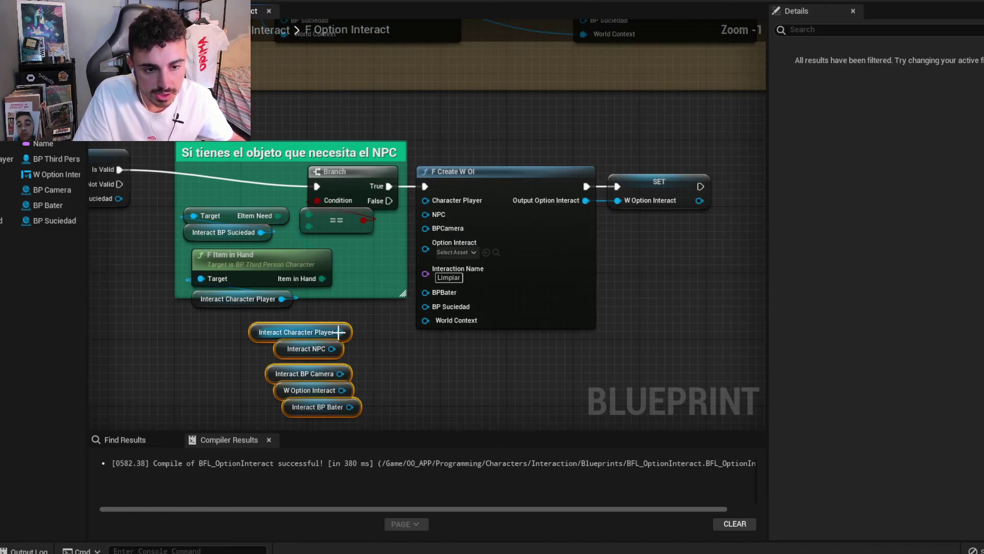
# Wire Character Player, NPC, BPCamera, Option Interact, BPBater and BP Suciedad into Limpiar's F Create W OI.
pyautogui.moveTo(340, 332); pyautogui.dragTo(425, 200)
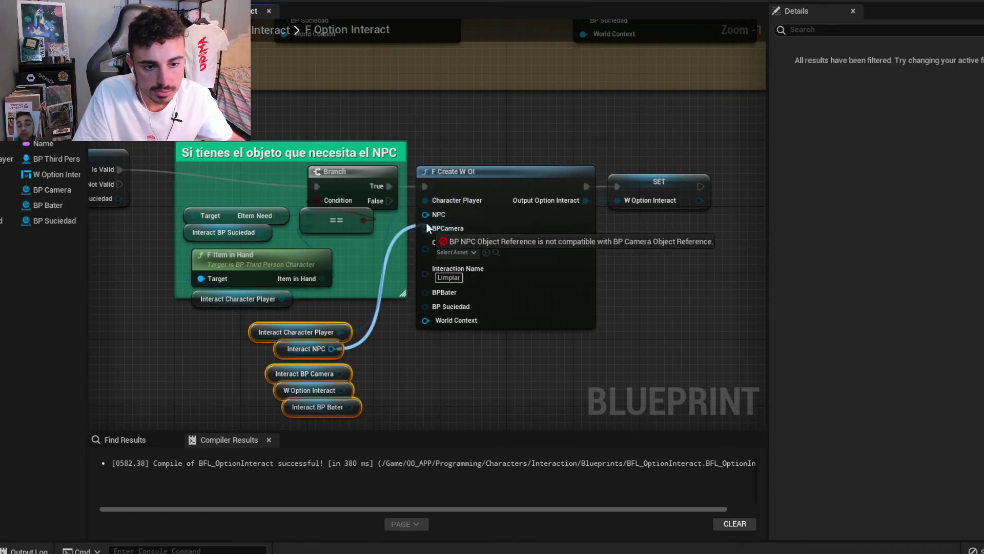
pyautogui.moveTo(333, 350); pyautogui.dragTo(426, 214)
pyautogui.moveTo(341, 374); pyautogui.dragTo(431, 228)
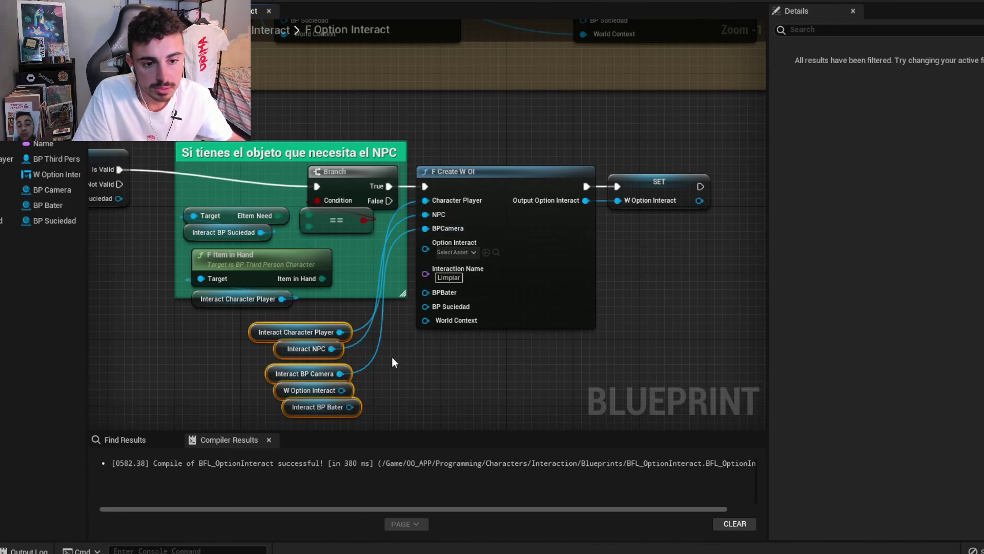
pyautogui.moveTo(342, 390); pyautogui.dragTo(425, 248)
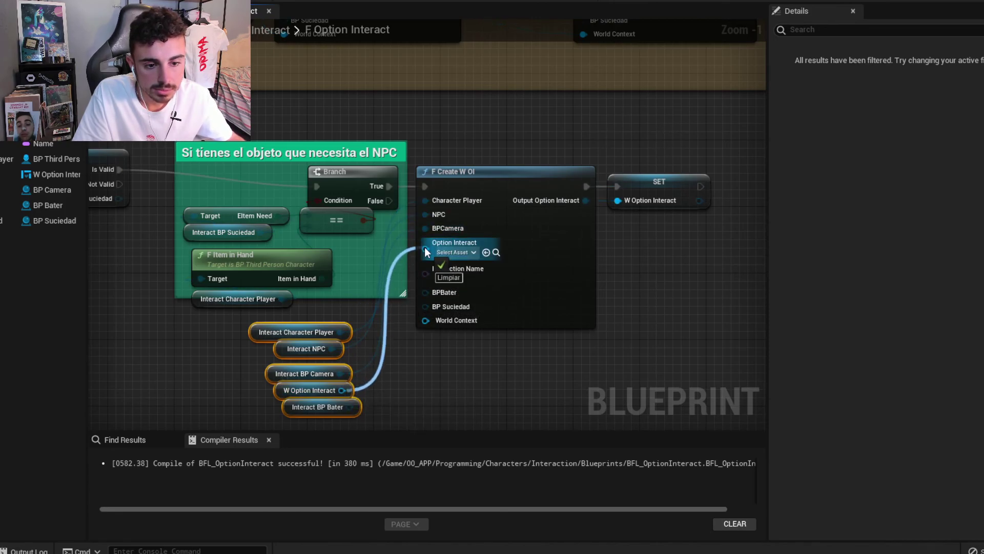
pyautogui.moveTo(350, 406); pyautogui.dragTo(434, 282)
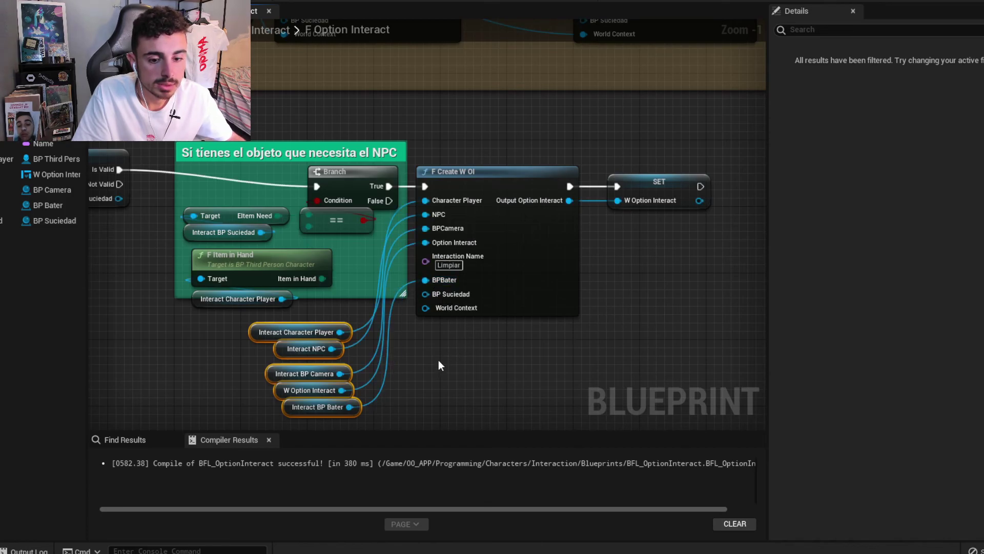
pyautogui.moveTo(438, 360); pyautogui.dragTo(404, 289, button='right')
pyautogui.moveTo(312, 216); pyautogui.dragTo(475, 278)
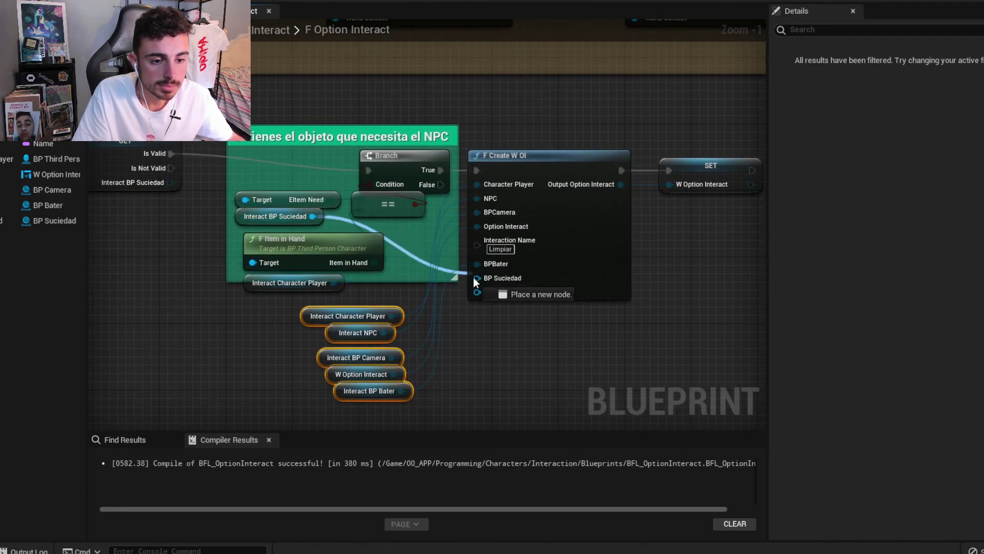
# Paste a new Interact BP Suciedad getter and rewire the BP Suciedad input from it.
pyautogui.click(269, 216)
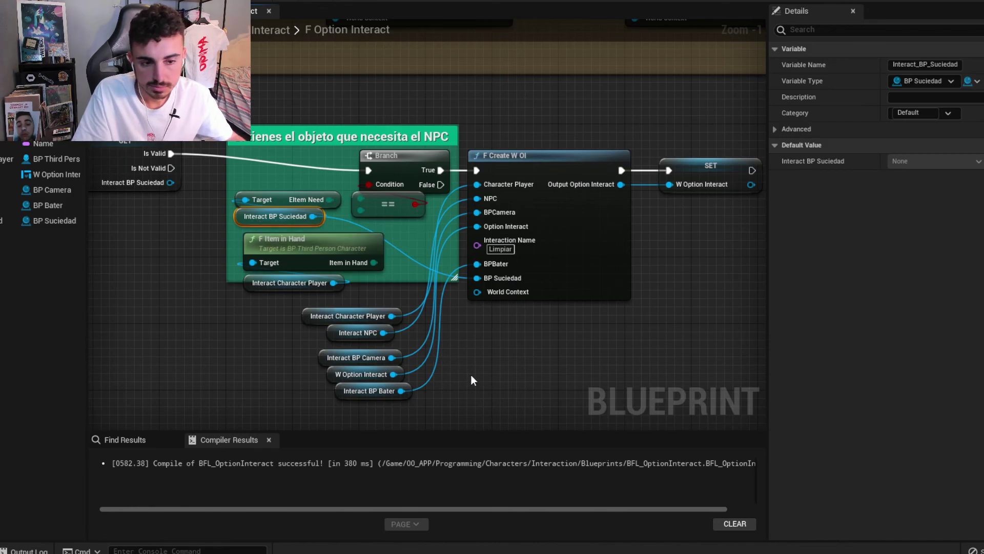
pyautogui.moveTo(472, 379); pyautogui.dragTo(469, 316, button='right')
pyautogui.hotkey('ctrl', 'c')
pyautogui.hotkey('ctrl', 'v')
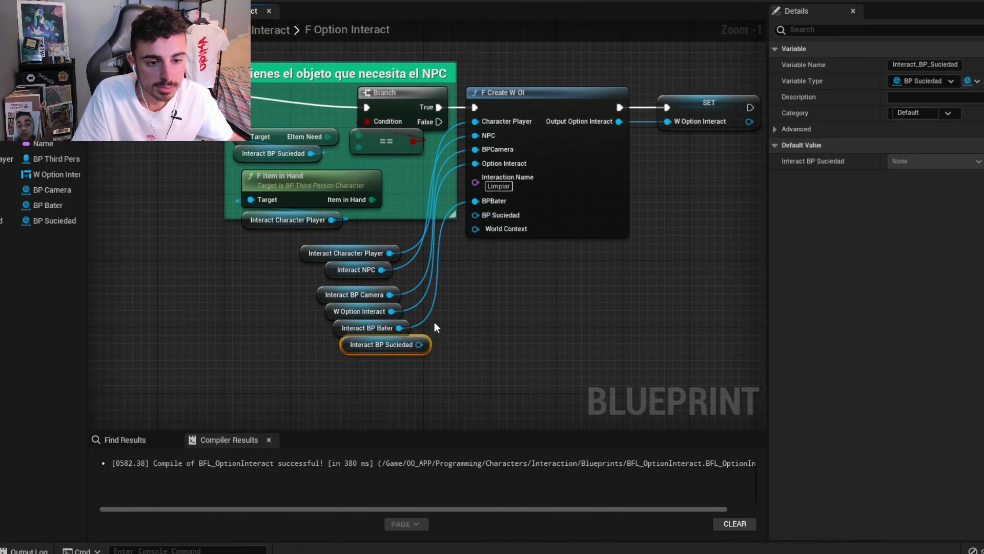
pyautogui.moveTo(419, 345); pyautogui.dragTo(475, 214)
pyautogui.moveTo(574, 234); pyautogui.dragTo(499, 239, button='right')
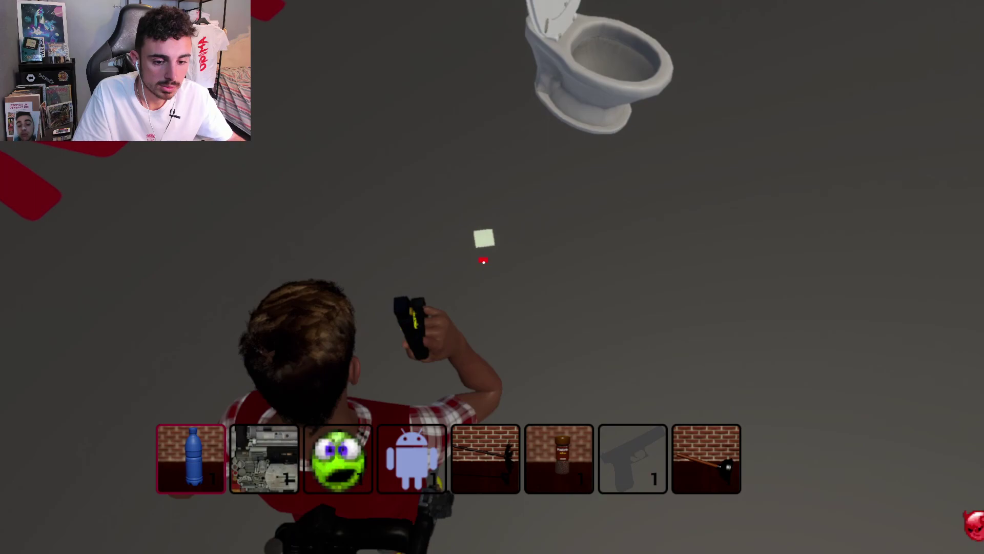
# In play, put away the taser, interact with the stain, choose Limpiar, then stop.
pyautogui.click(484, 261)
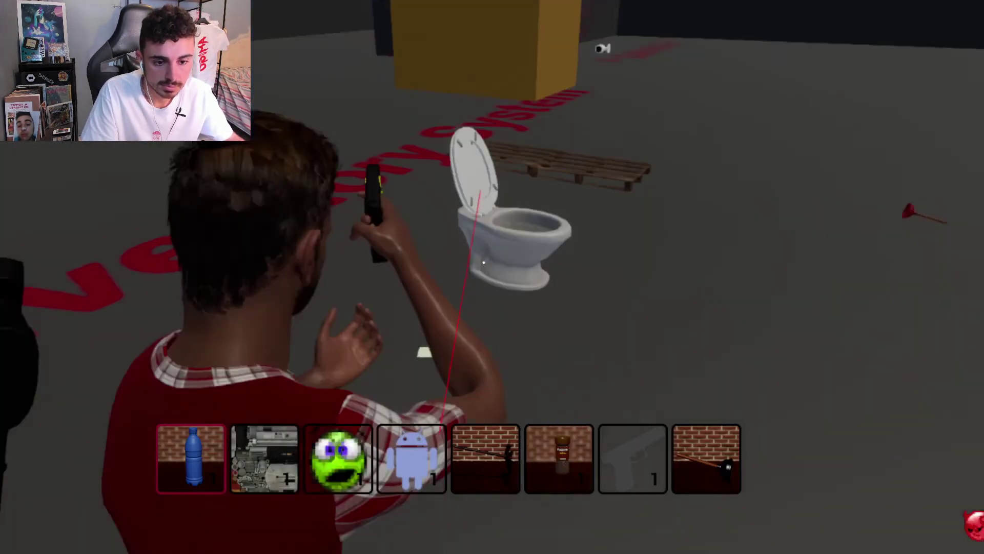
pyautogui.press('Escape')
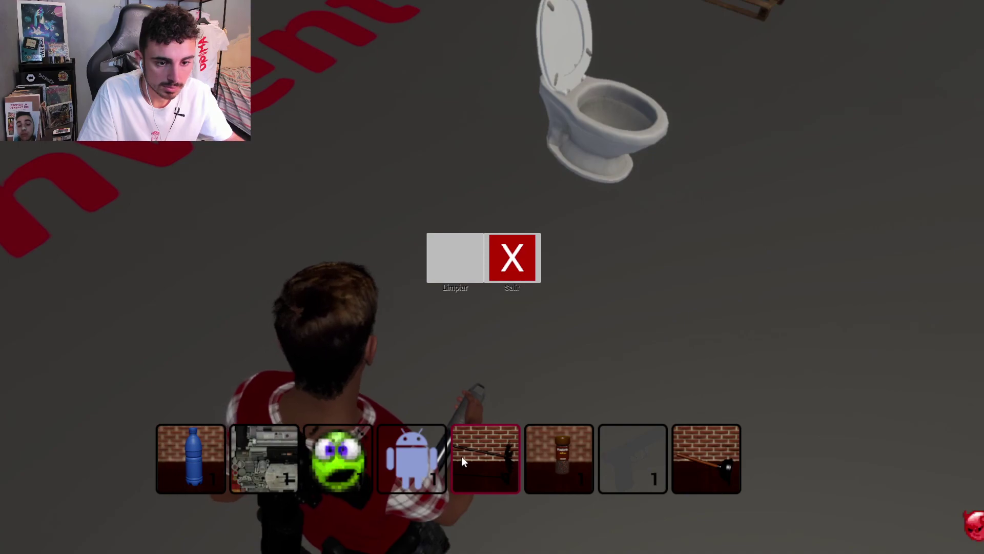
pyautogui.click(472, 257)
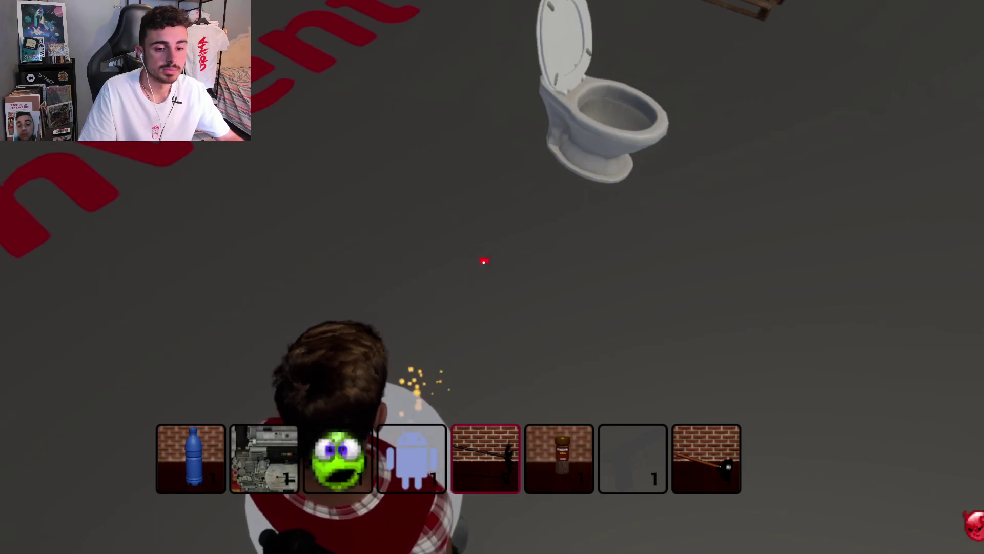
pyautogui.press('Escape')
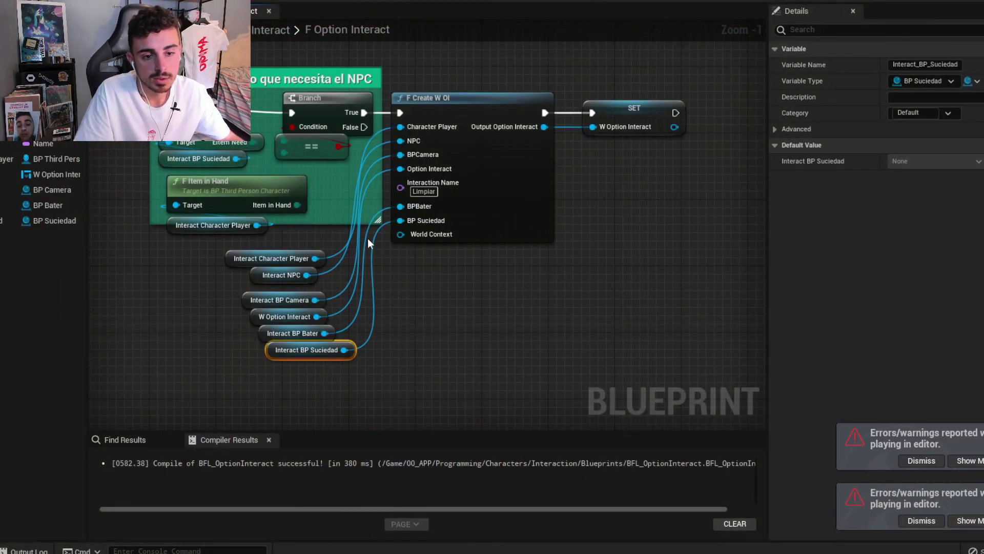
# Move the F Create W OI and SET nodes further right.
pyautogui.moveTo(368, 238); pyautogui.dragTo(434, 238, button='right')
pyautogui.moveTo(404, 394); pyautogui.dragTo(328, 301)
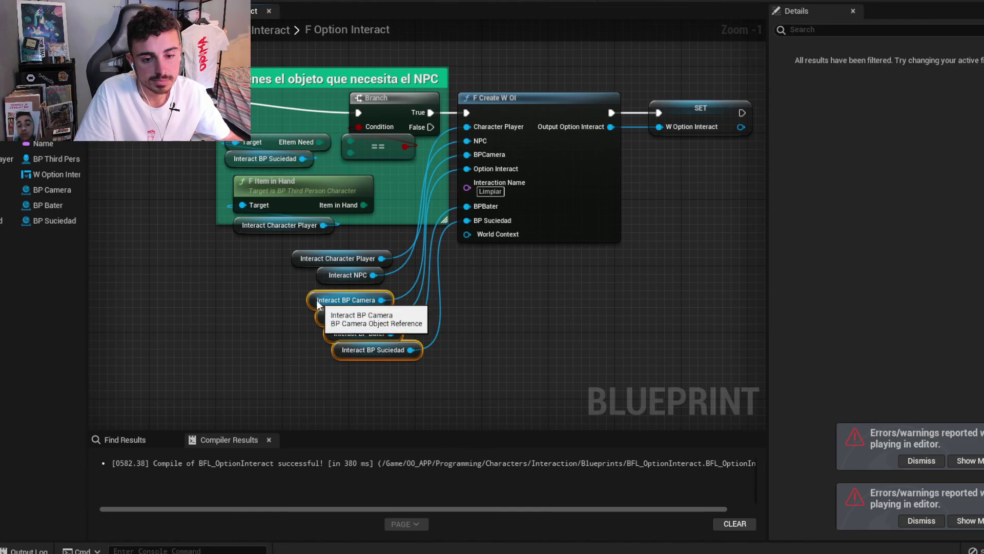
pyautogui.moveTo(574, 120); pyautogui.dragTo(454, 160, button='right')
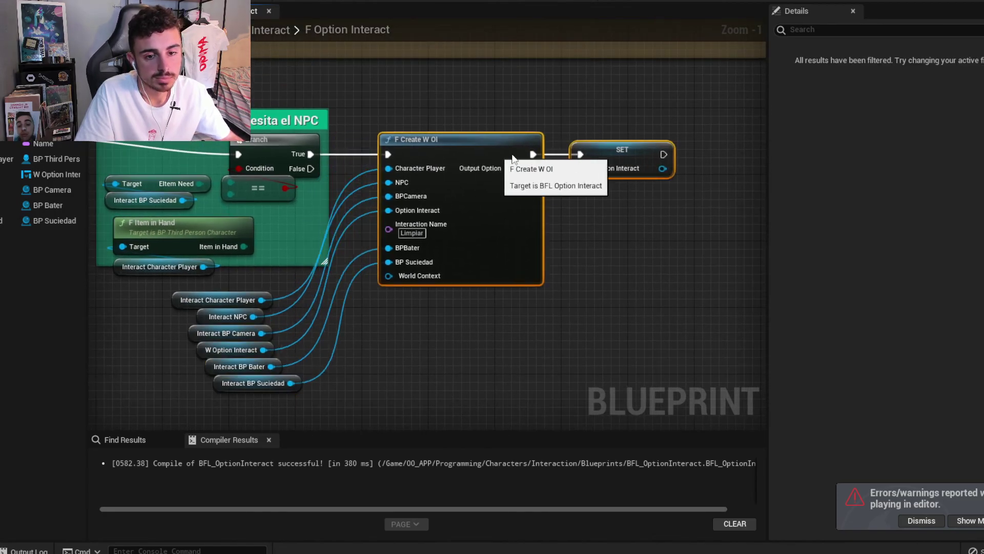
pyautogui.moveTo(454, 161); pyautogui.dragTo(579, 161)
# Stack the six Interact variable nodes beside F Create W OI, aligning Interact BP Suciedad.
pyautogui.moveTo(382, 393)
pyautogui.mouseDown()
pyautogui.moveTo(199, 305)
pyautogui.moveTo(349, 172)
pyautogui.moveTo(340, 184)
pyautogui.mouseUp()
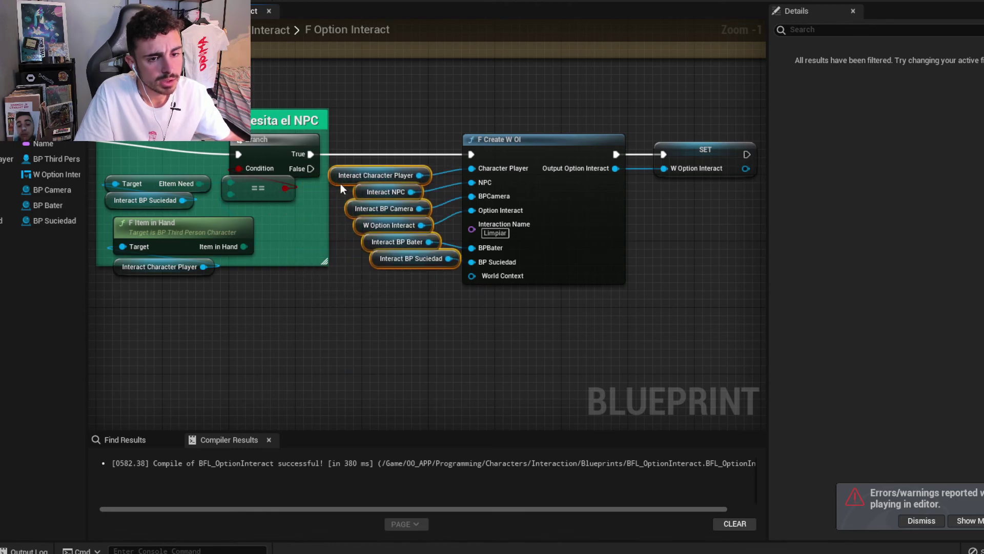
pyautogui.click(385, 287)
pyautogui.moveTo(398, 261); pyautogui.dragTo(379, 267)
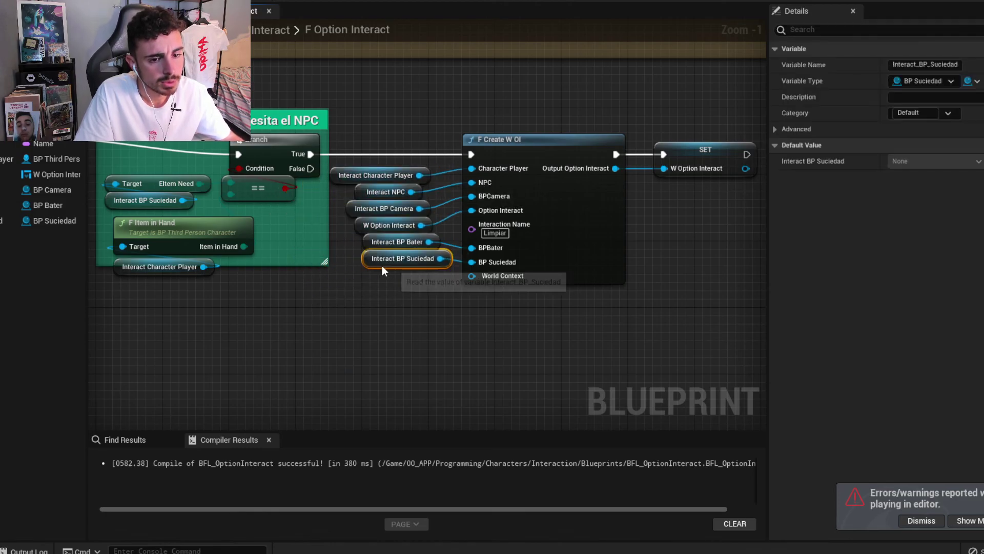
pyautogui.click(440, 254)
pyautogui.moveTo(700, 276); pyautogui.dragTo(661, 303, button='right')
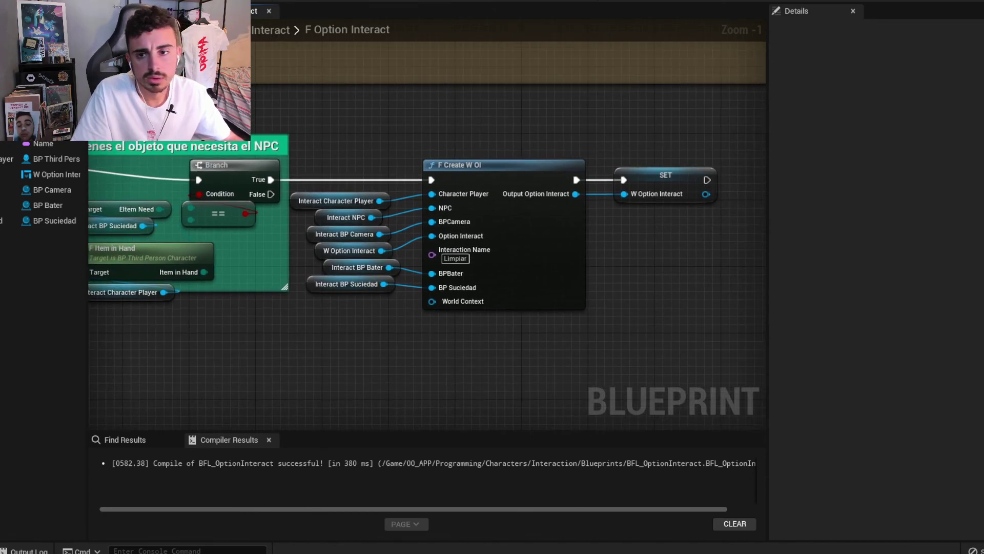
pyautogui.scroll(-3, 533, 133)
pyautogui.moveTo(488, 117); pyautogui.dragTo(514, 198, button='right')
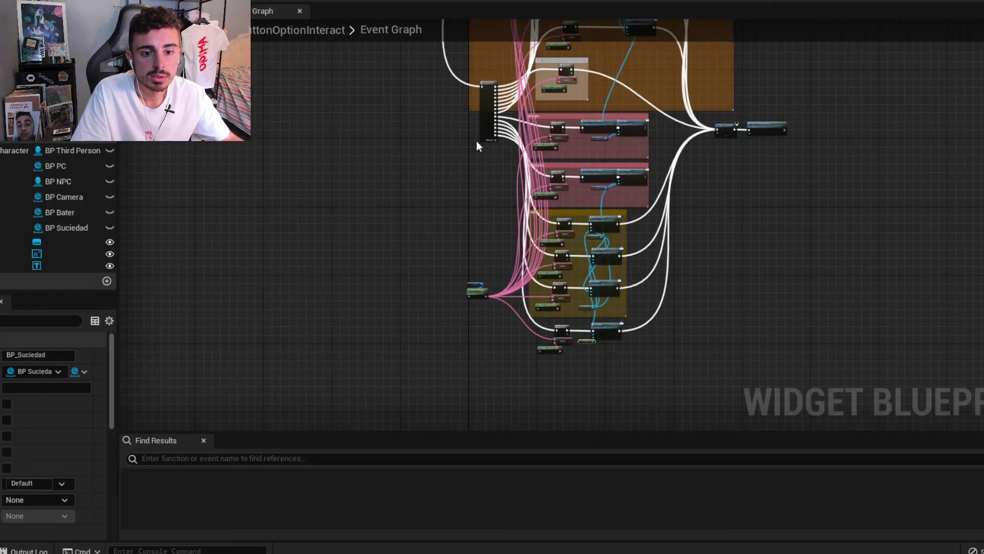
# Pan and zoom the widget graph to inspect the nodes and lower AddOptionExit chain.
pyautogui.scroll(2, 435, 204)
pyautogui.moveTo(435, 205); pyautogui.dragTo(423, 197, button='right')
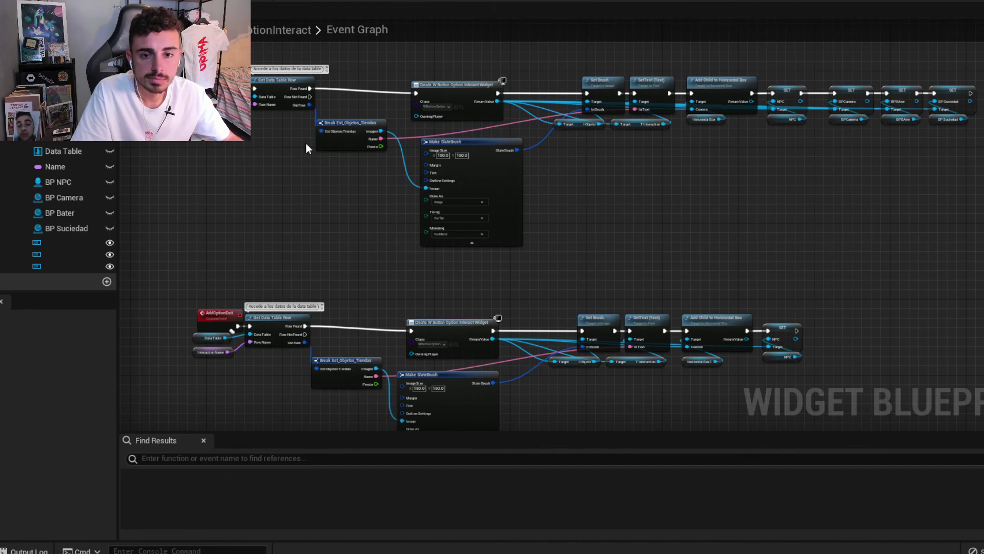
pyautogui.scroll(1, 302, 146)
pyautogui.scroll(1, 271, 149)
pyautogui.scroll(1, 271, 150)
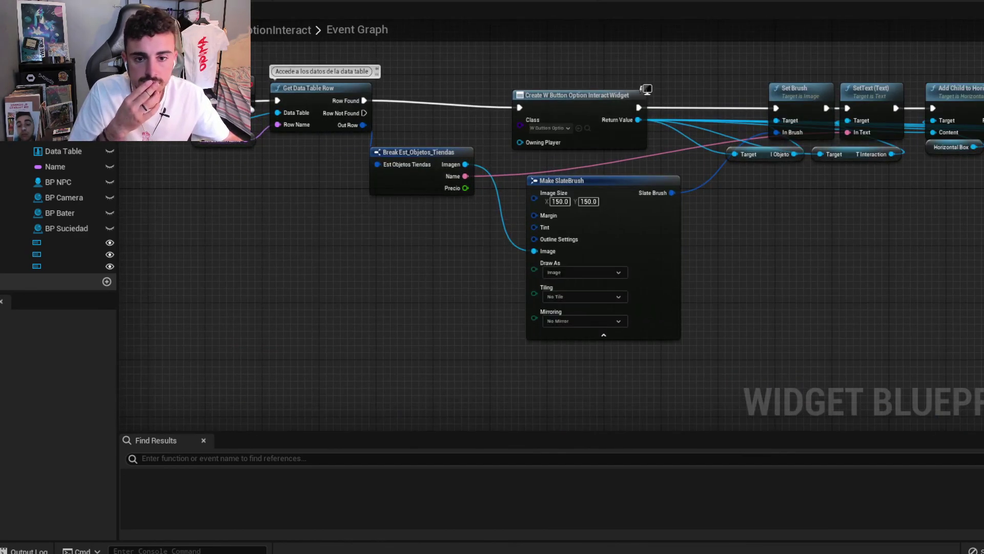
pyautogui.scroll(-1, 618, 312)
pyautogui.moveTo(618, 313); pyautogui.dragTo(343, 312, button='right')
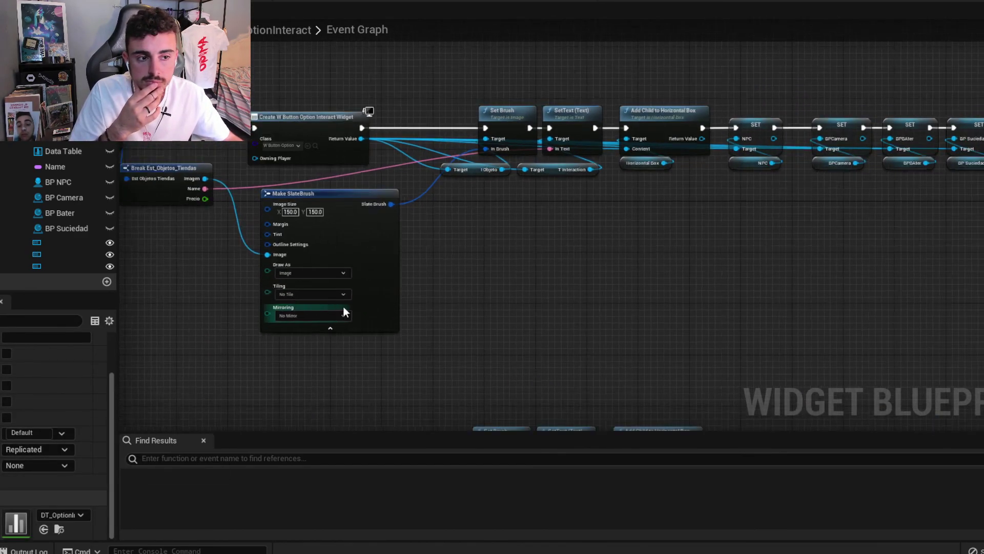
pyautogui.scroll(-1, 343, 312)
pyautogui.moveTo(494, 292); pyautogui.dragTo(637, 215, button='right')
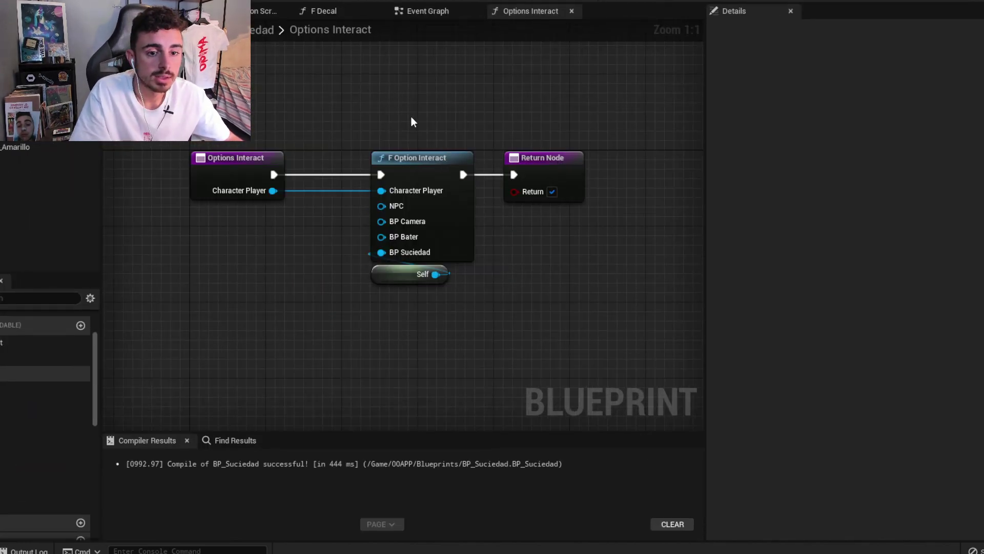
# Add a second title line 'Animacion de limpiar' to the Limpiar mancha comment.
pyautogui.rightClick(419, 126)
pyautogui.click(450, 12)
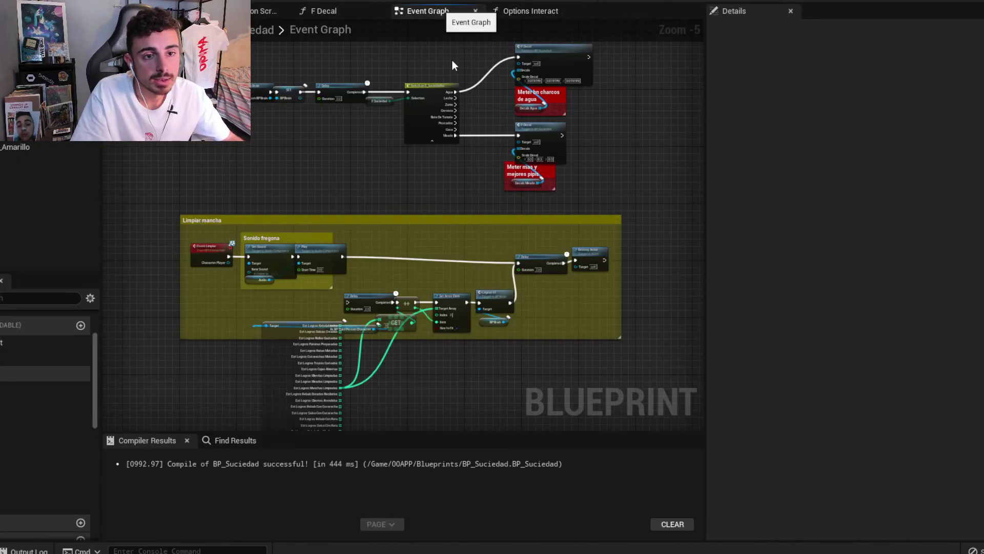
pyautogui.scroll(2, 333, 189)
pyautogui.doubleClick(333, 189)
pyautogui.write('Animacion de limpiar')
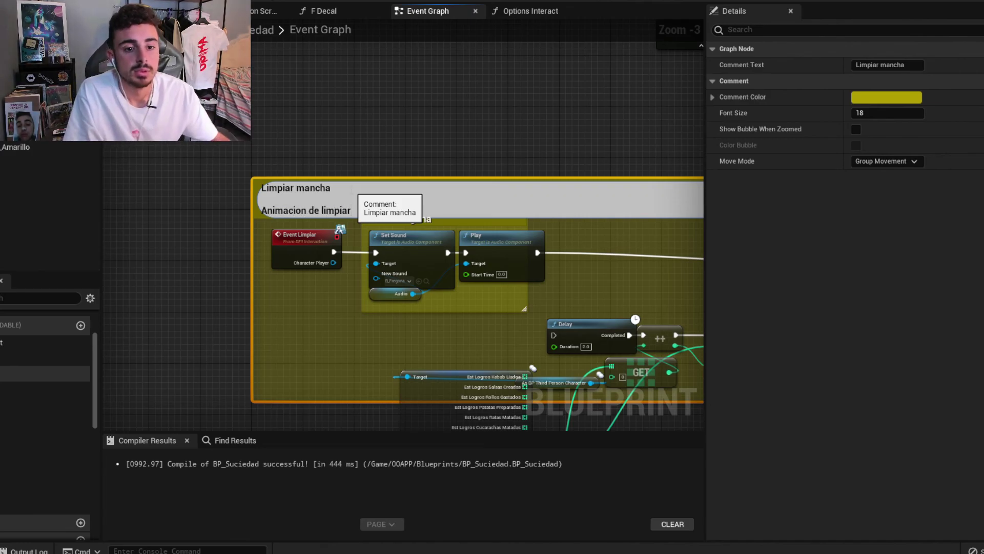
pyautogui.press('Return')
# Set the Limpiar mancha comment colour to red and recompile BP_Suciedad.
pyautogui.click(360, 183)
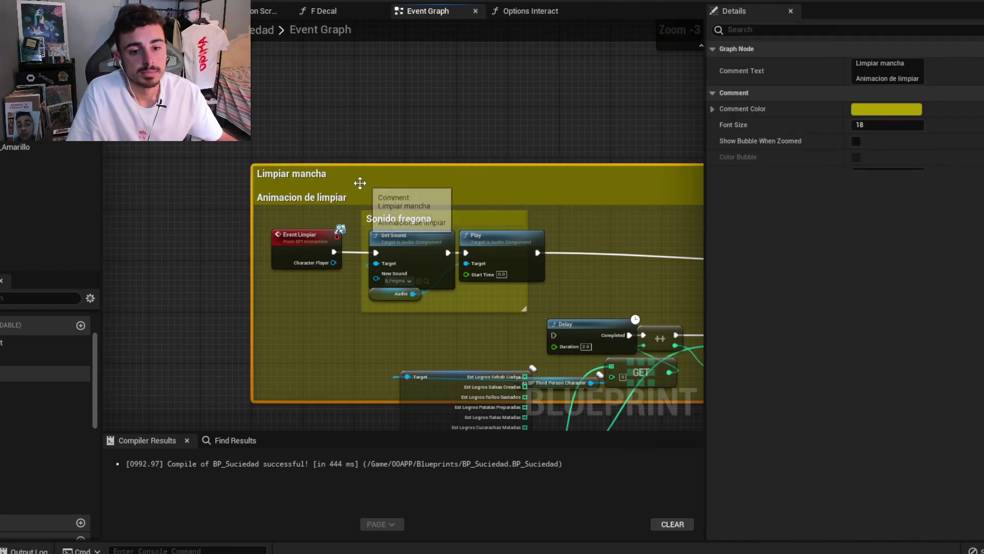
pyautogui.click(908, 109)
pyautogui.click(788, 142)
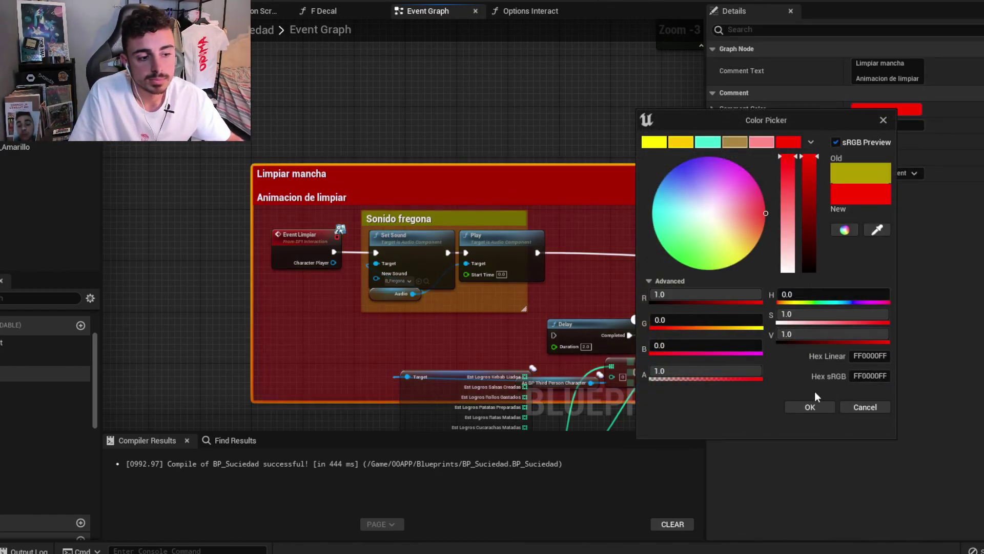
pyautogui.click(809, 405)
pyautogui.scroll(-3, 304, 144)
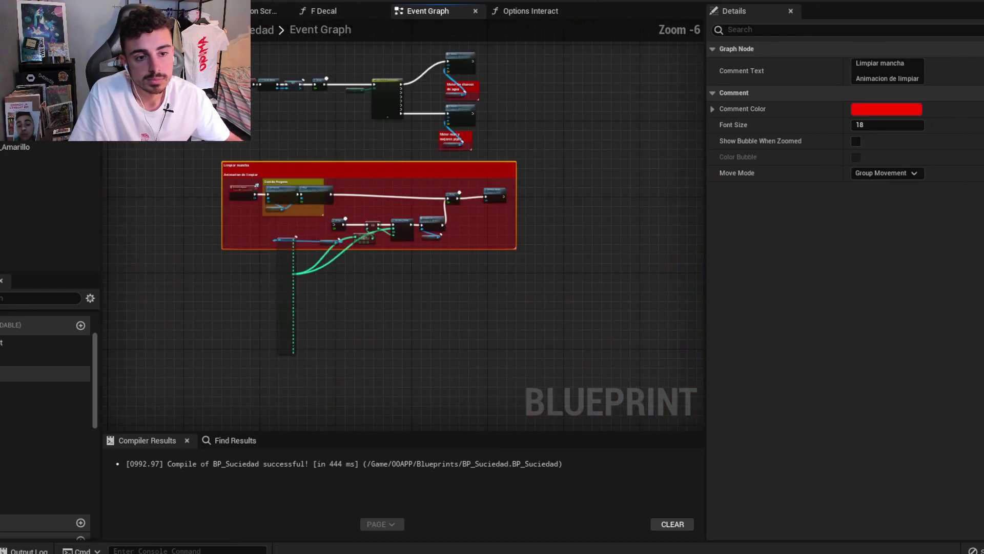
pyautogui.moveTo(375, 151)
pyautogui.mouseDown(button='right')
pyautogui.moveTo(395, 200)
pyautogui.moveTo(429, 234)
pyautogui.moveTo(434, 207)
pyautogui.mouseUp(button='right')
pyautogui.scroll(1, 407, 212)
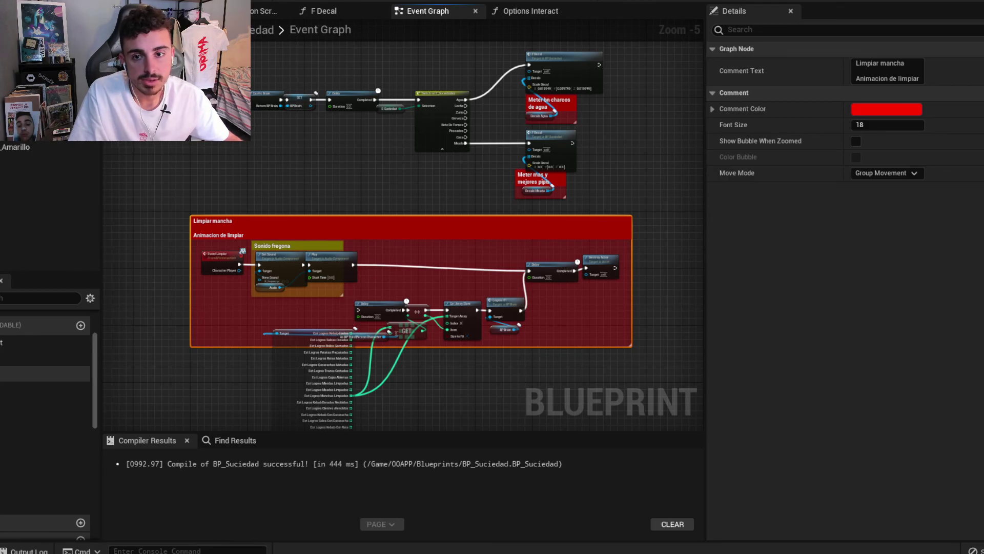
pyautogui.press('F7')
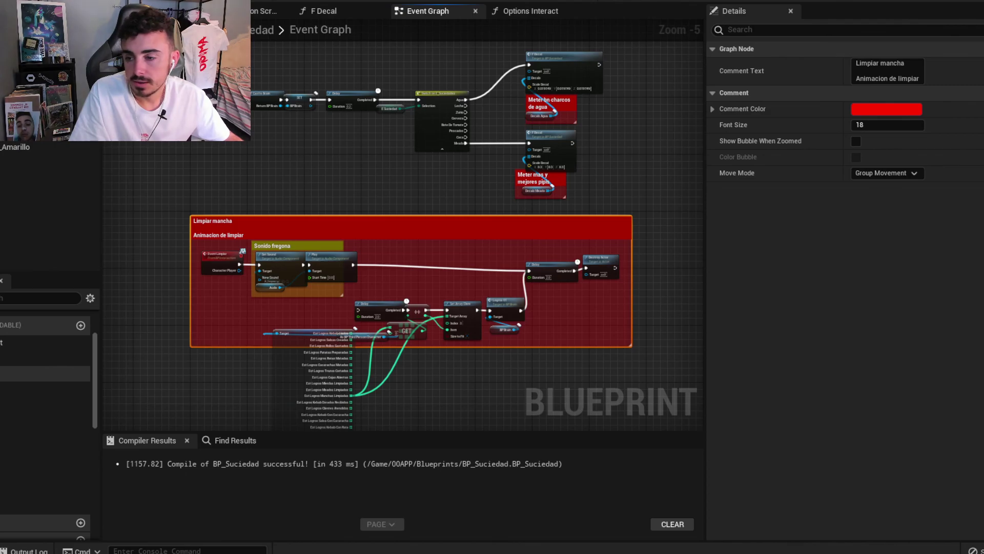
pyautogui.click(211, 154)
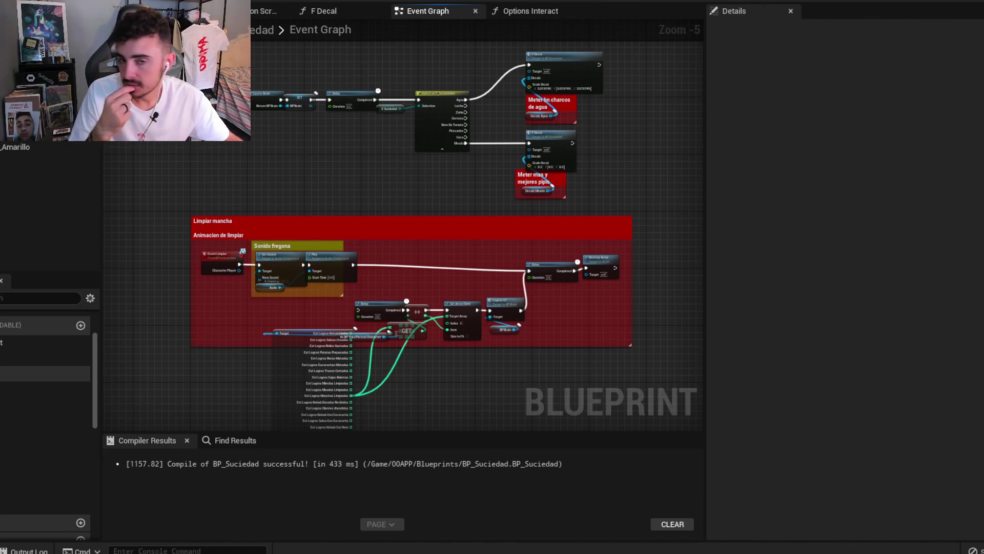
pyautogui.hotkey('alt', 'Tab')
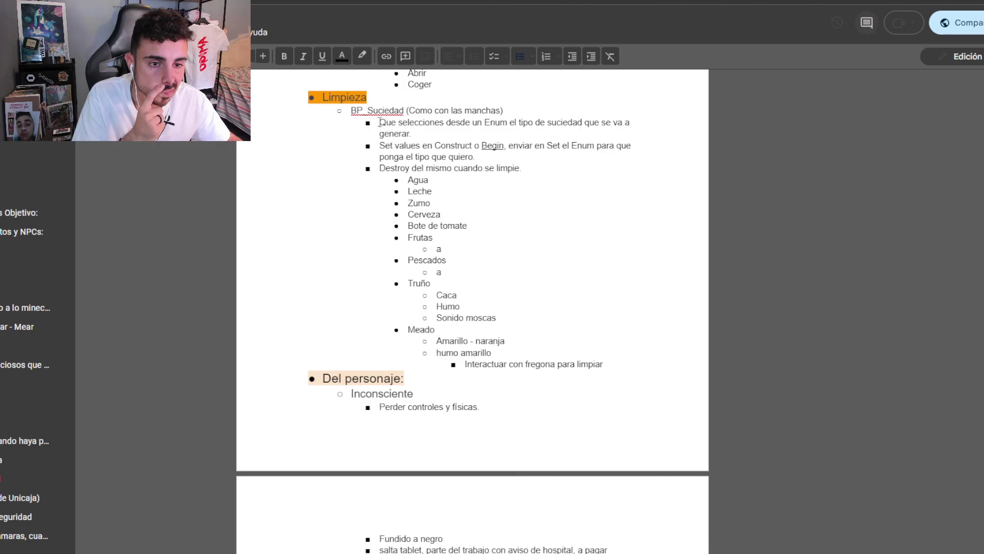
# Highlight the first two BP_Suciedad bullets light green, deleting 'Set values en Construct o'.
pyautogui.moveTo(379, 122); pyautogui.dragTo(426, 137)
pyautogui.click(362, 55)
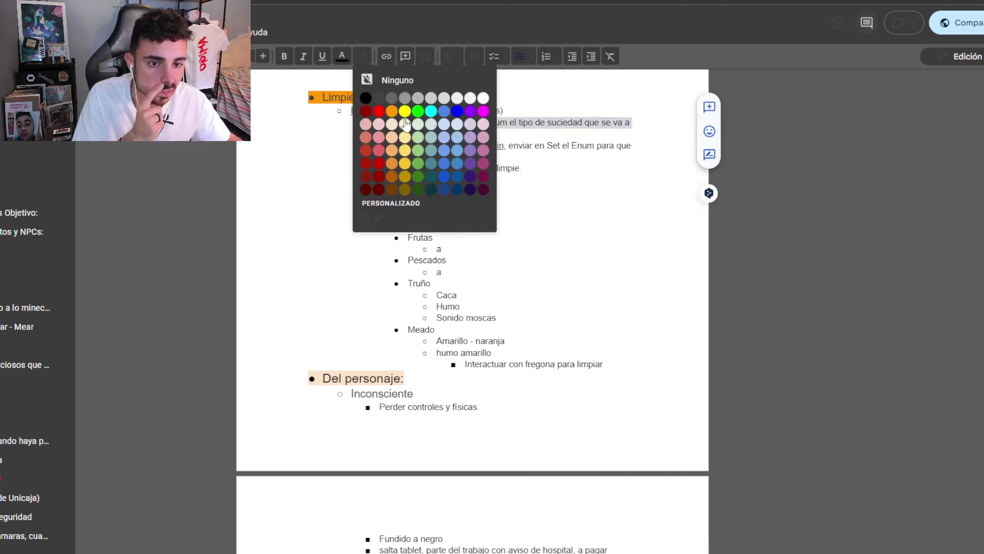
pyautogui.click(417, 129)
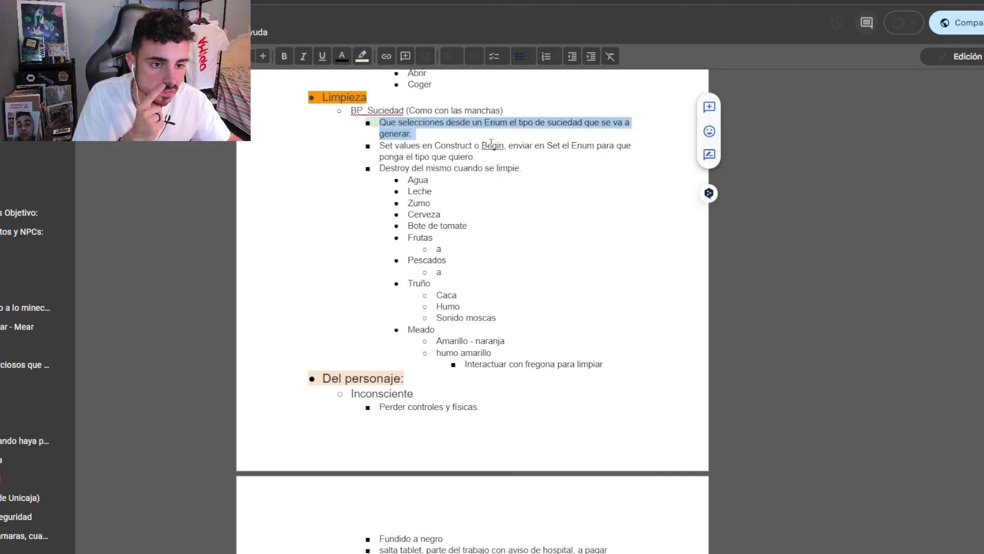
pyautogui.click(493, 145)
pyautogui.keyDown('shift'); pyautogui.click(424, 147); pyautogui.keyUp('shift')
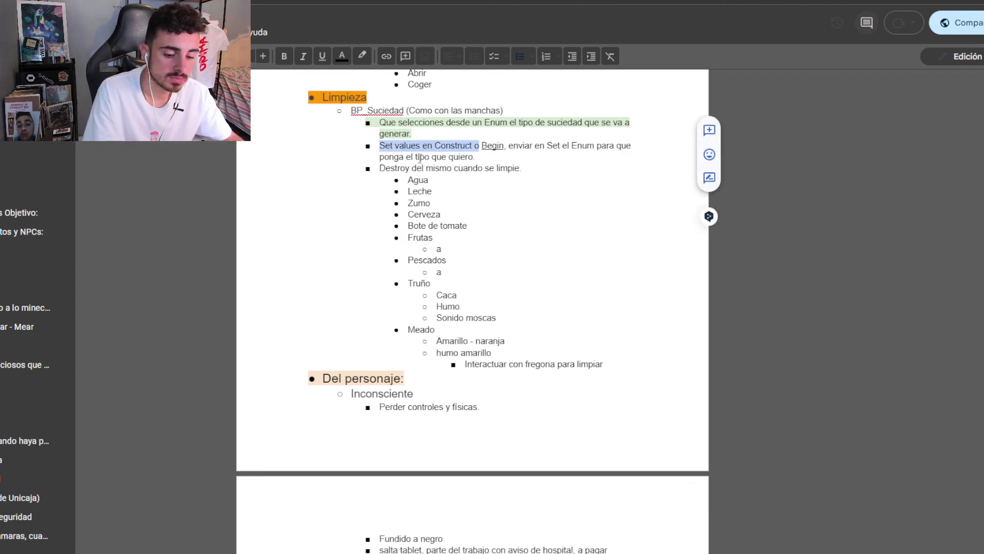
pyautogui.press('BackSpace')
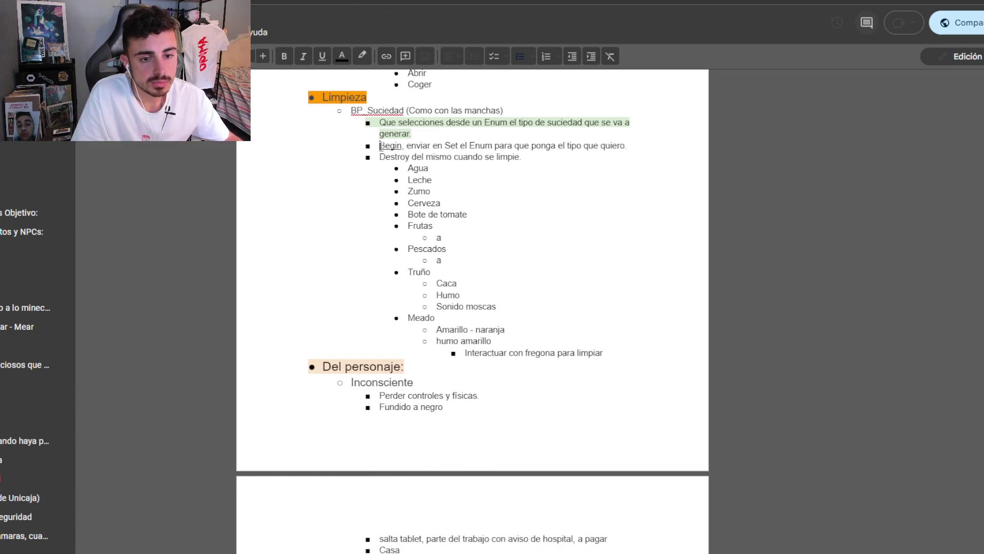
pyautogui.moveTo(380, 147); pyautogui.dragTo(626, 146)
pyautogui.click(361, 56)
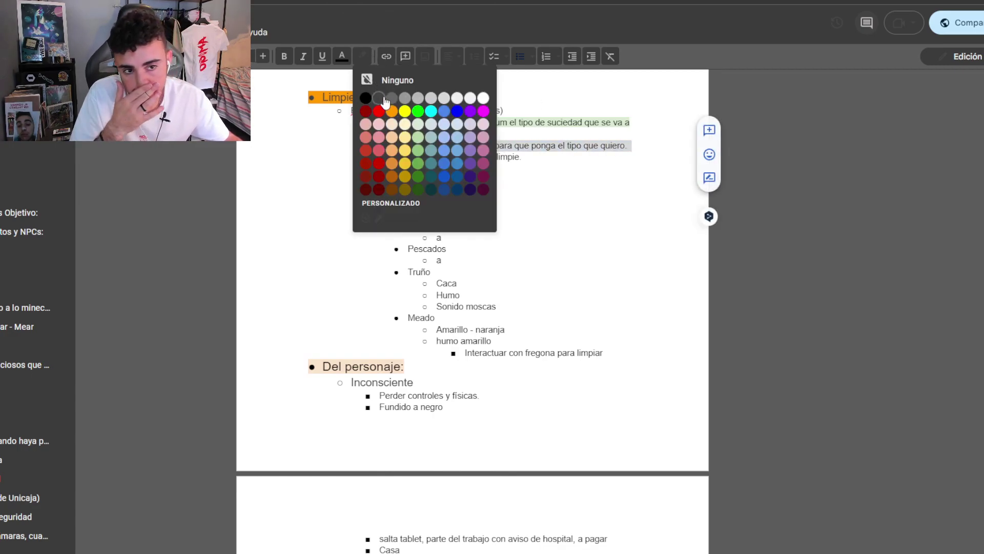
pyautogui.click(408, 126)
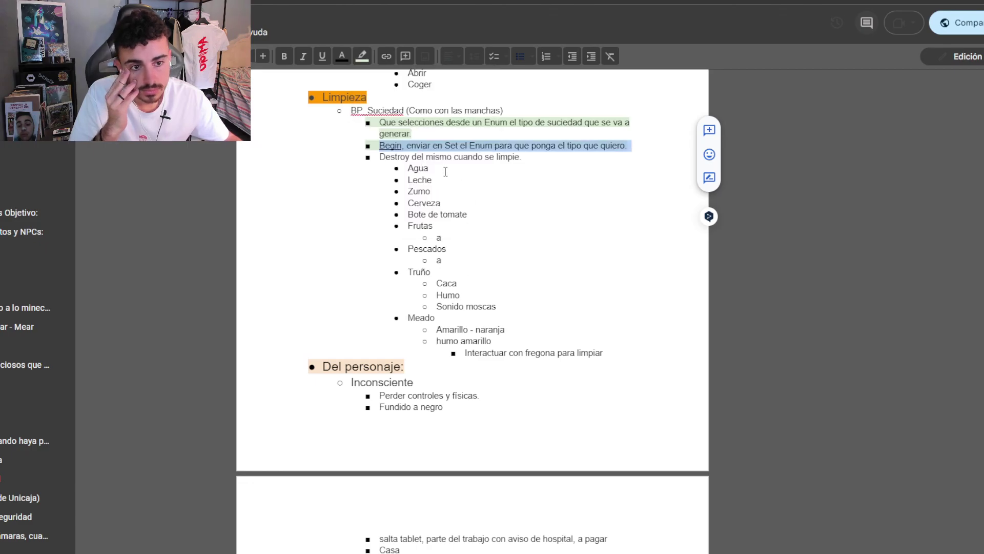
# Append 'animación del personaje limpiando (Activar su booleana de limpiar)' to the Destroy bullet.
pyautogui.click(526, 159)
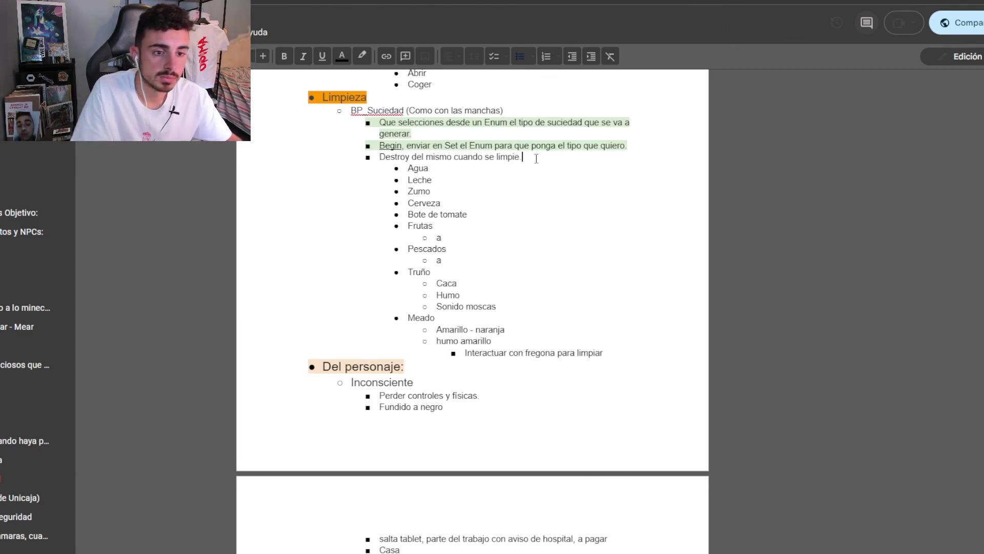
pyautogui.write('yan')
pyautogui.write('ond ')
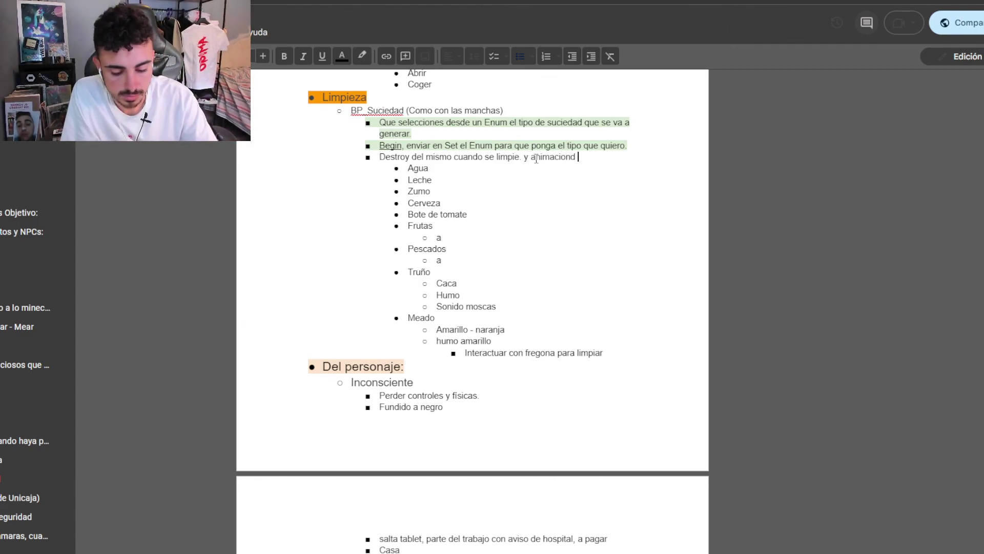
pyautogui.write('limp')
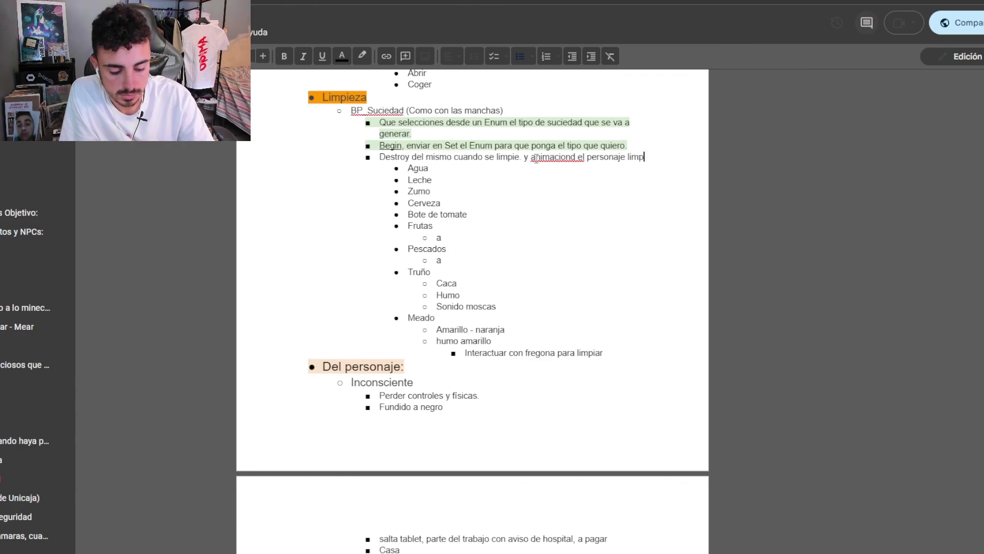
pyautogui.write('iarndo')
pyautogui.press('BackSpace')
pyautogui.press('BackSpace')
pyautogui.press('BackSpace')
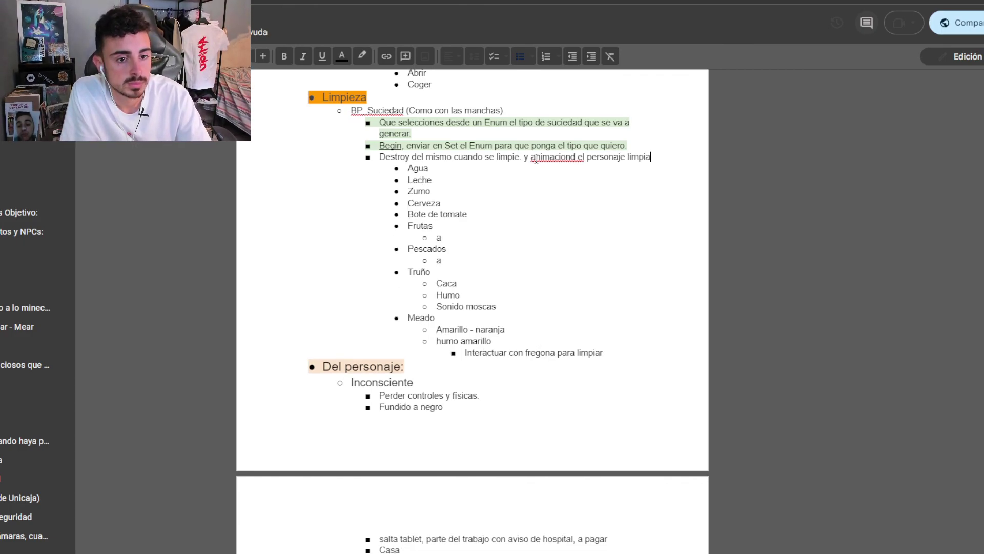
pyautogui.write('ndo (Activar su booleana')
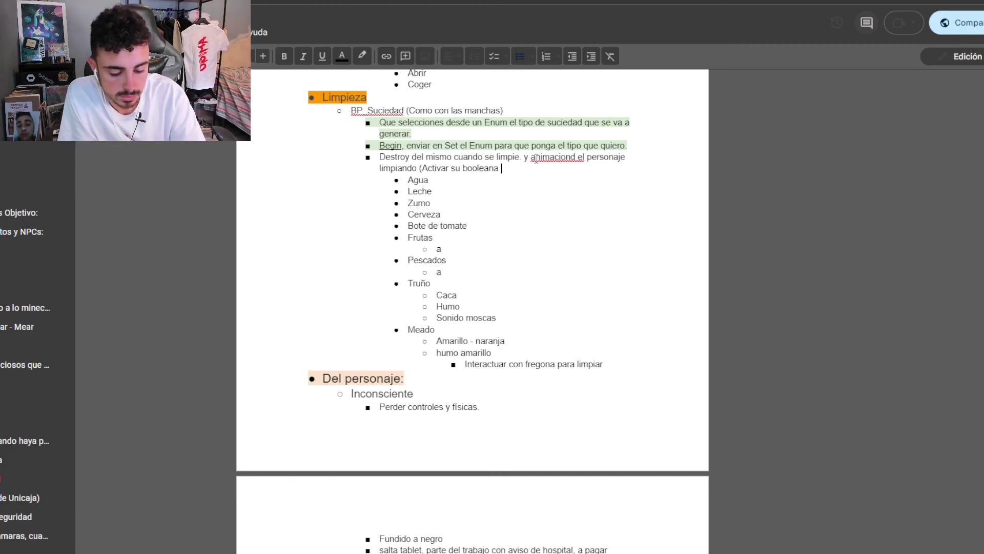
pyautogui.write('r)')
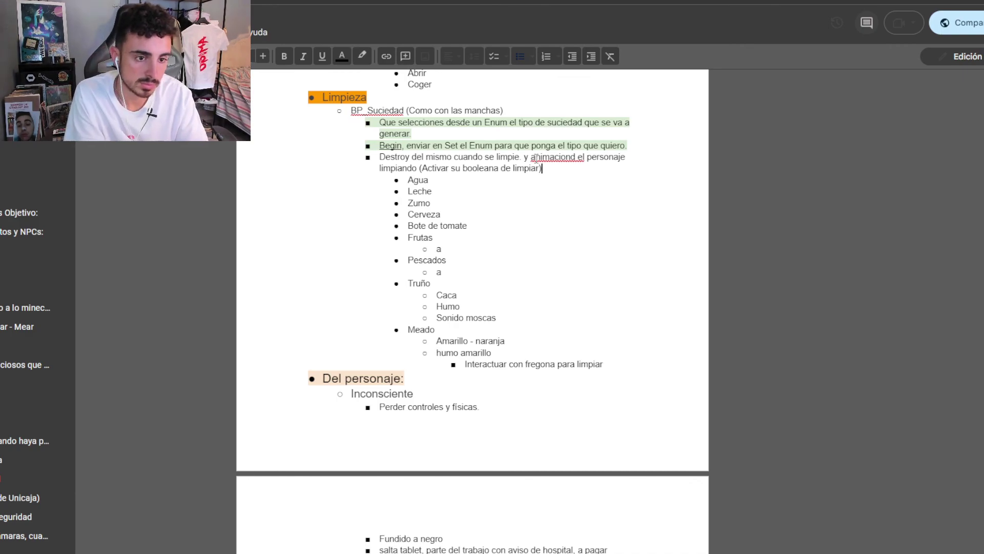
pyautogui.click(572, 157)
pyautogui.click(572, 144)
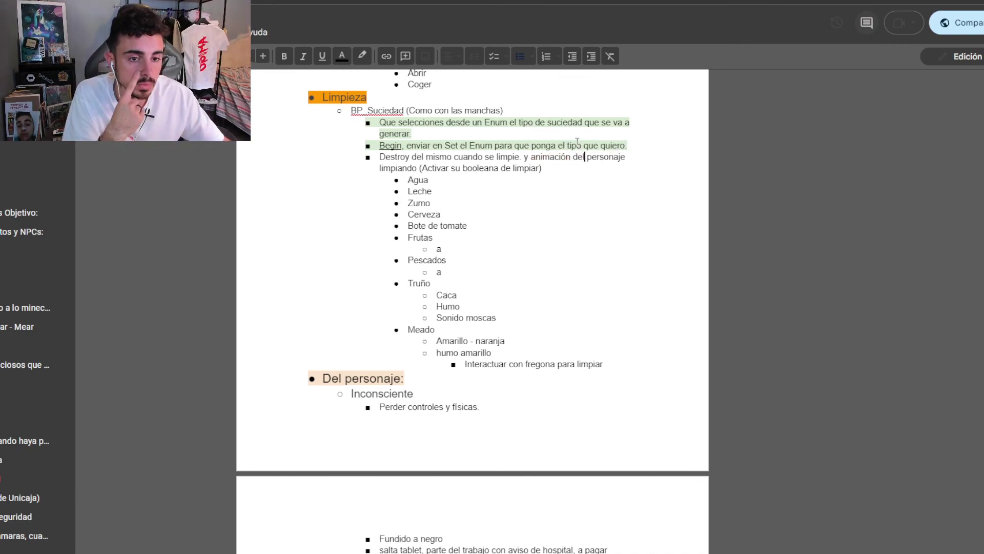
pyautogui.scroll(1, 559, 260)
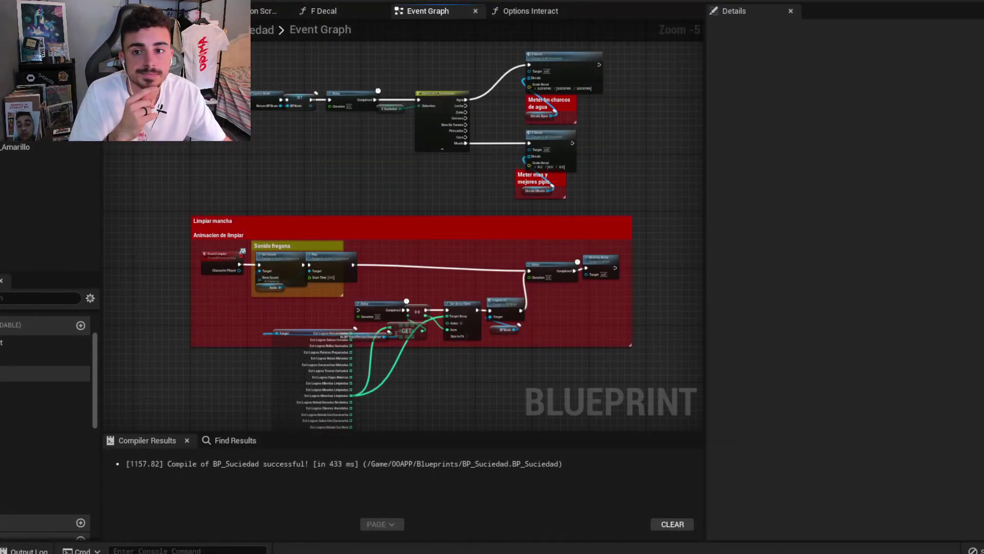
# Save the modified BP_Bater, BP_Camera, BP_NPC blueprints and the Overview level.
pyautogui.hotkey('ctrl', 'shift', 's')
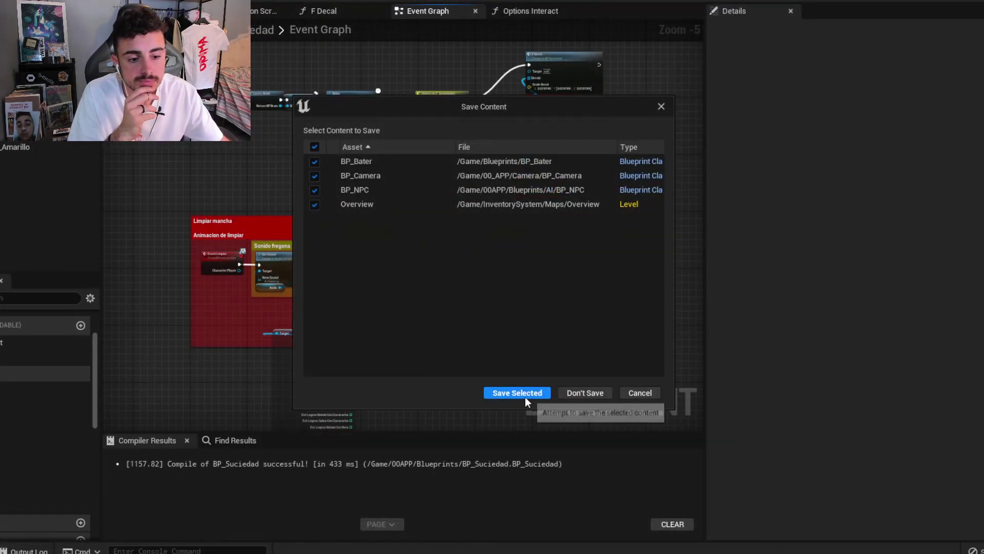
pyautogui.click(524, 393)
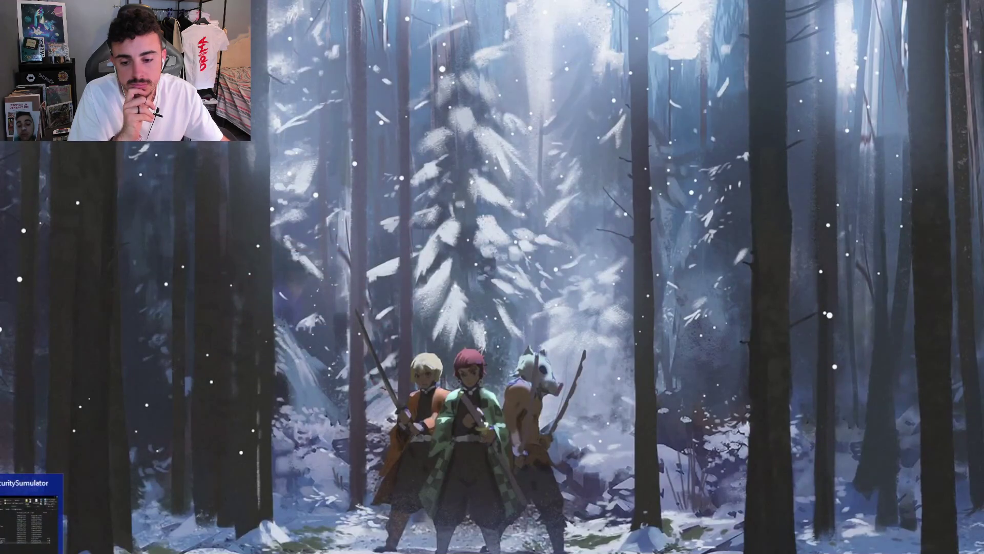